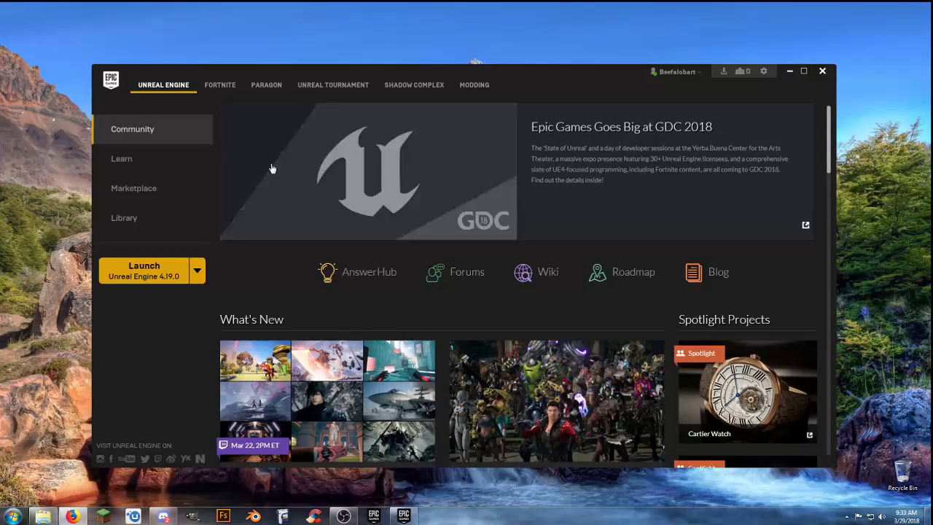
Open the GettingStarted project from the Unreal Engine project library and move the launcher window out of the way
drag(497, 72, 490, 63)
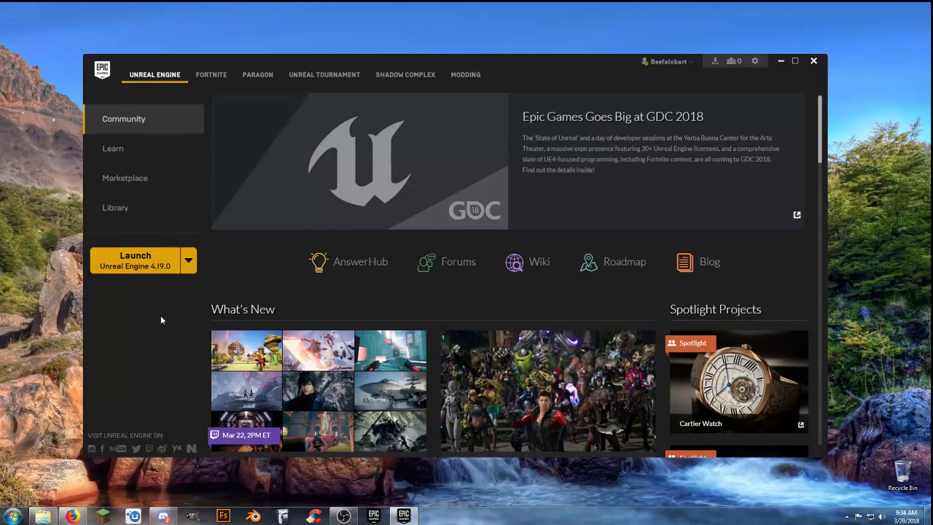
click(129, 211)
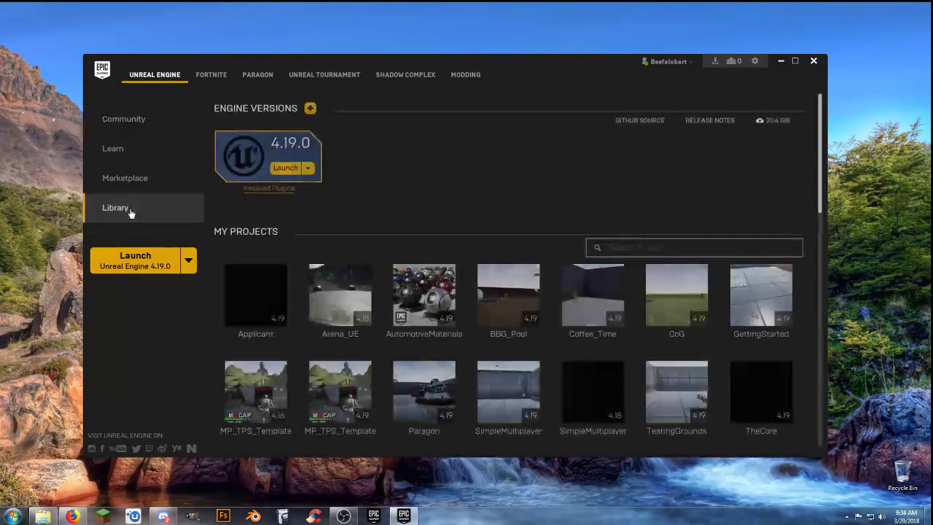
scroll(678, 350, down, 3)
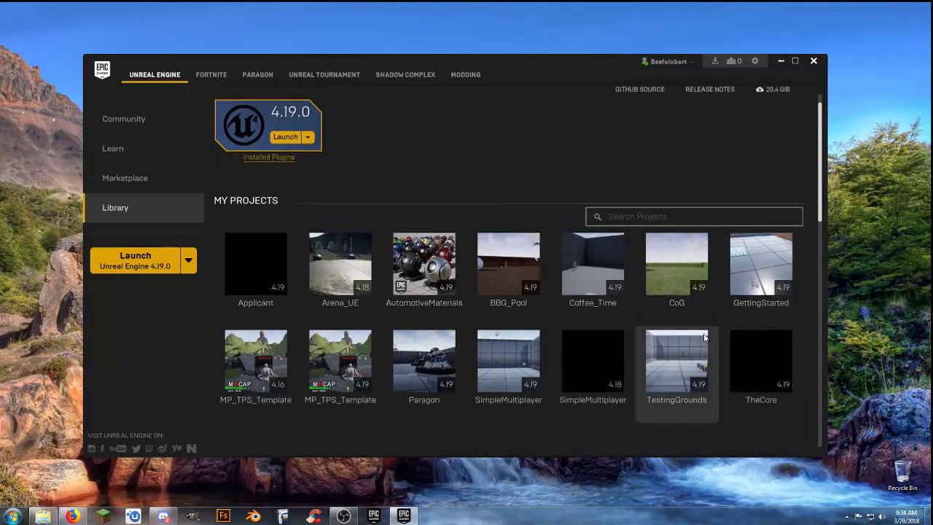
scroll(583, 335, up, 2)
scroll(530, 315, up, 1)
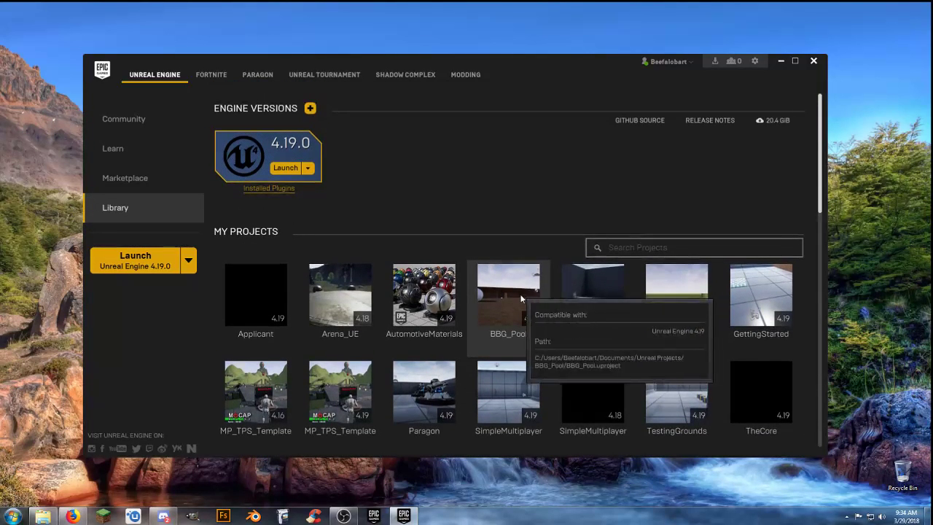
double_click(757, 300)
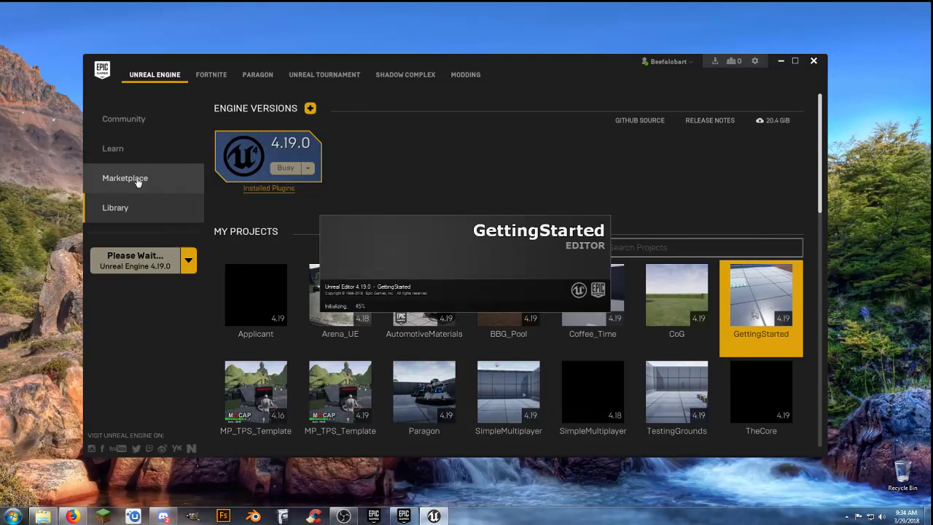
drag(497, 61, 0, 80)
drag(5, 146, 0, 145)
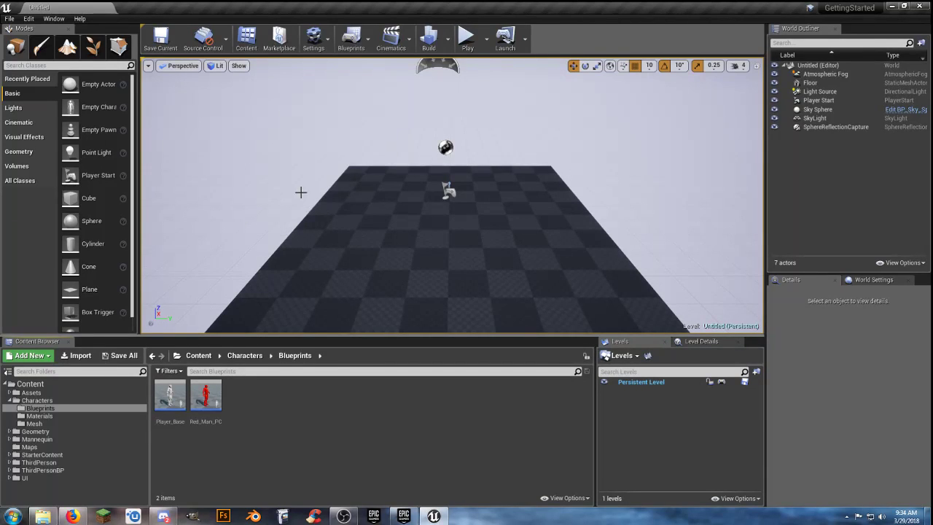
Set the project's default GameMode to ThirdPersonGameMode in the Maps & Modes settings and check its selected classes
click(28, 19)
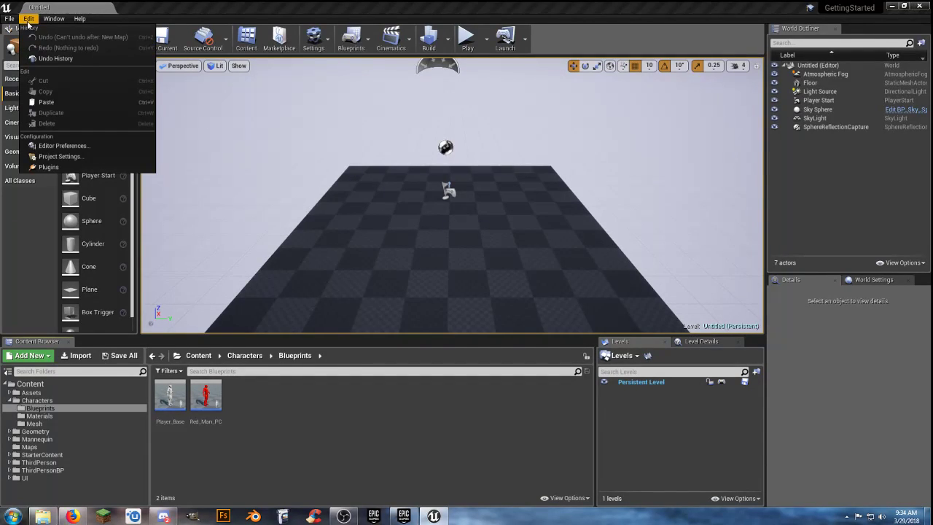
click(69, 156)
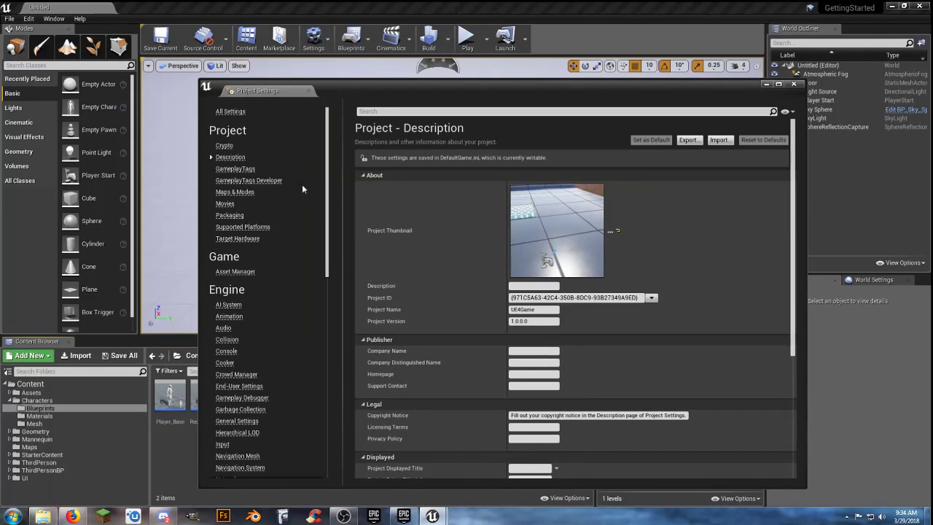
click(234, 192)
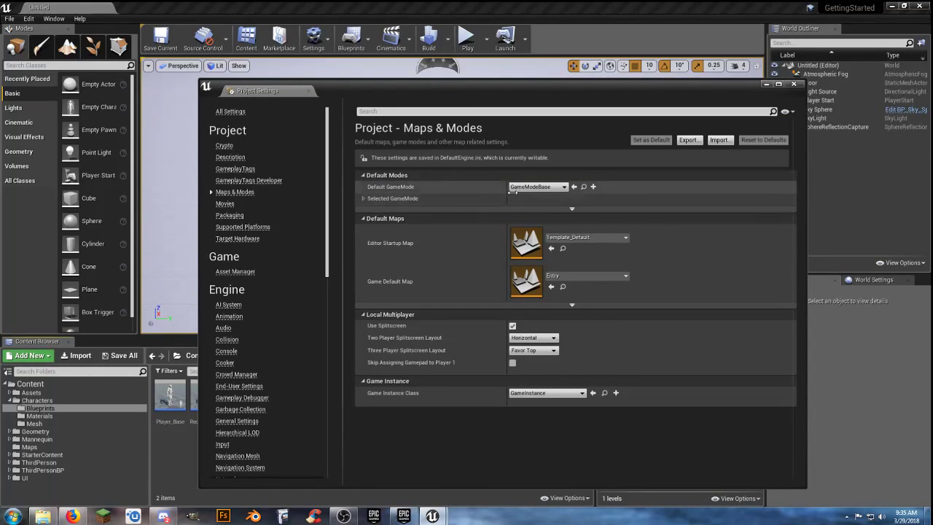
click(563, 187)
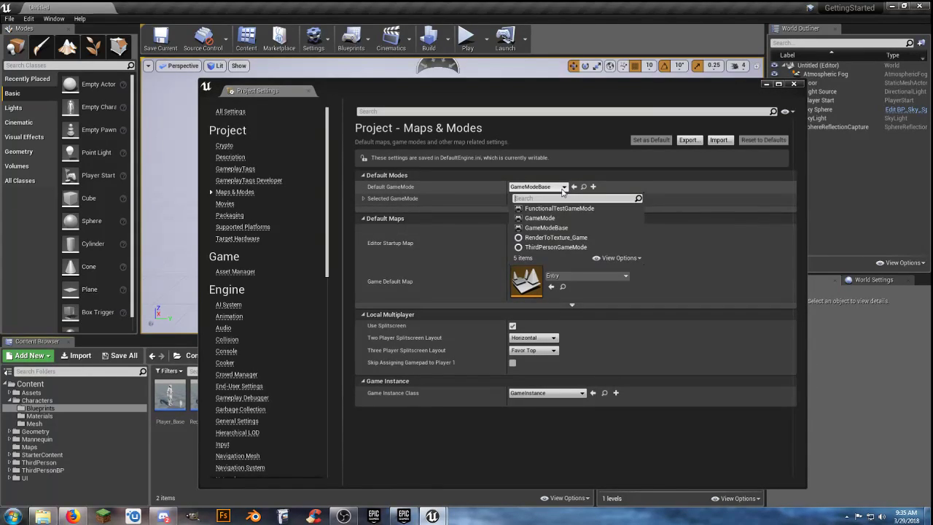
click(558, 248)
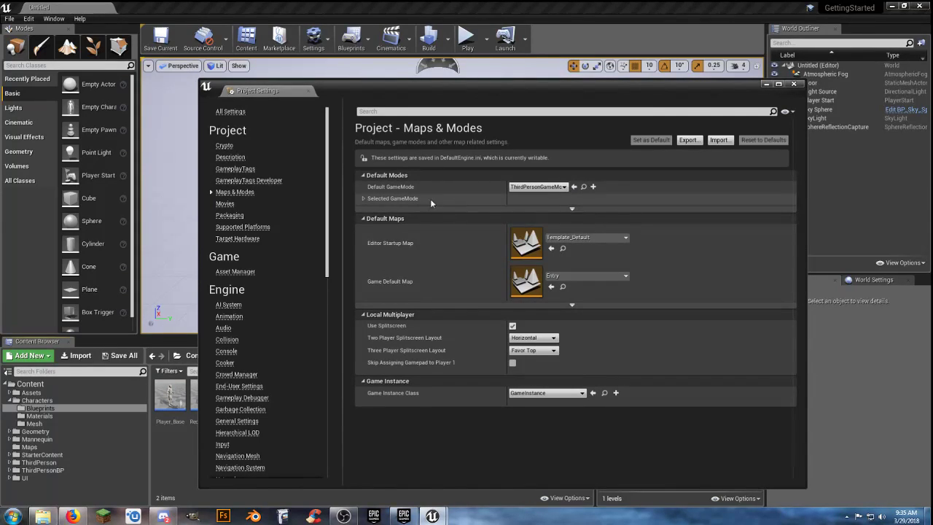
click(364, 199)
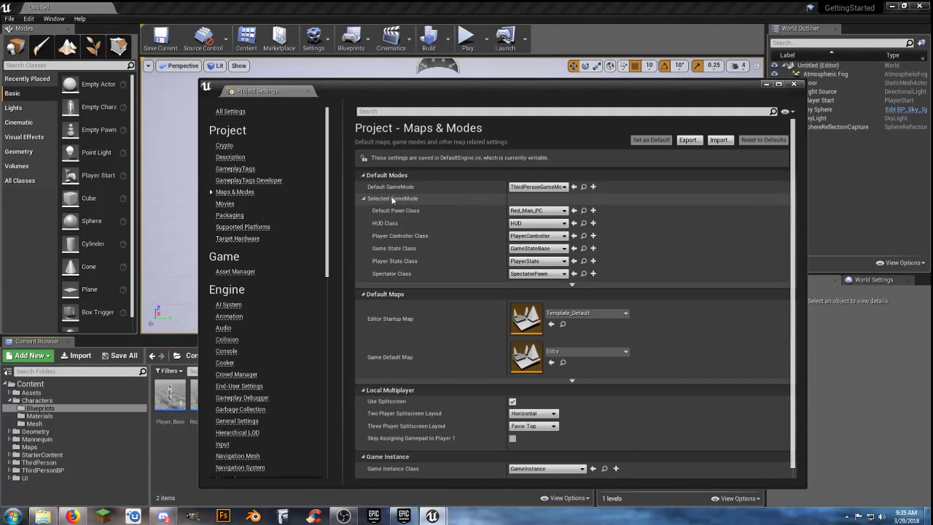
click(364, 199)
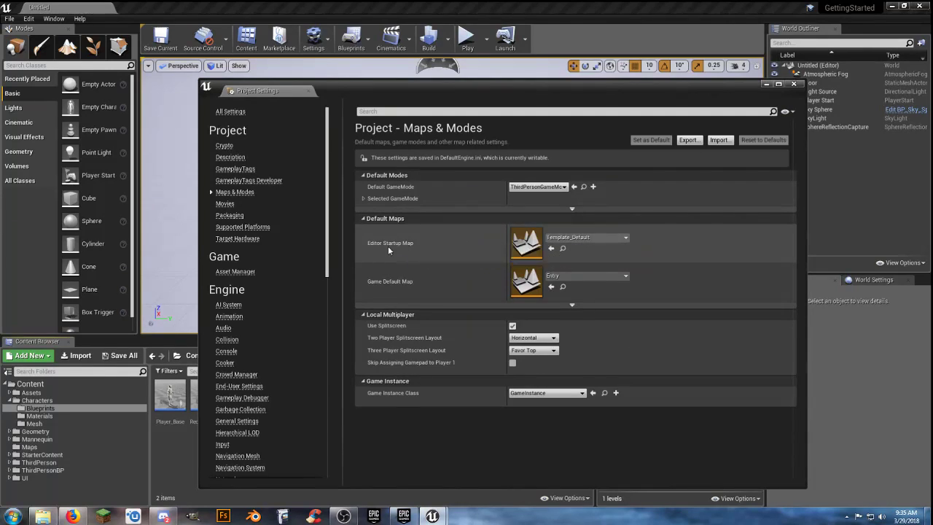
Set both the Editor Startup Map and the Game Default Map to Arena and close the project settings
click(605, 241)
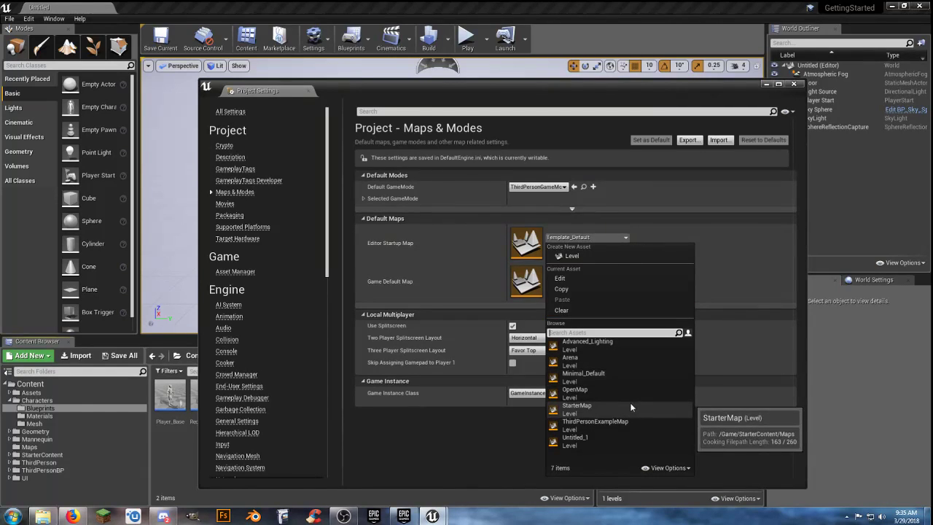
click(629, 362)
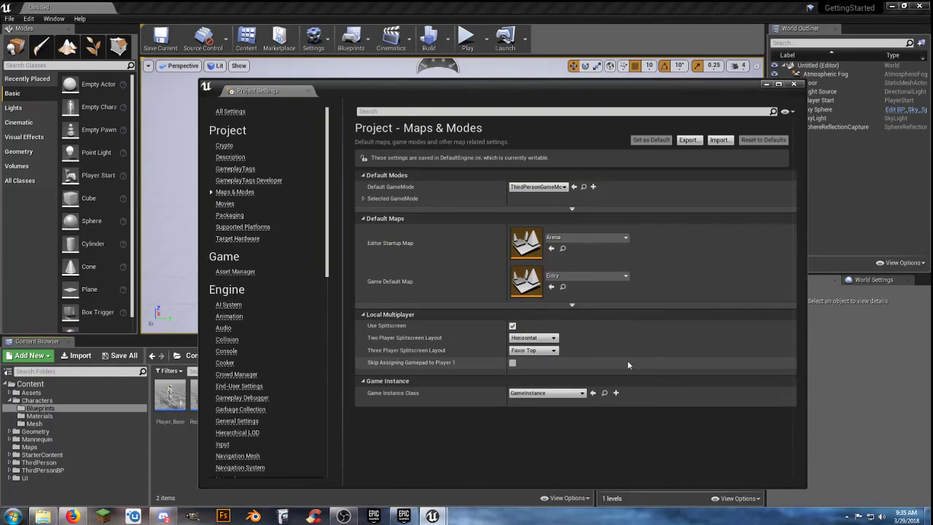
click(617, 277)
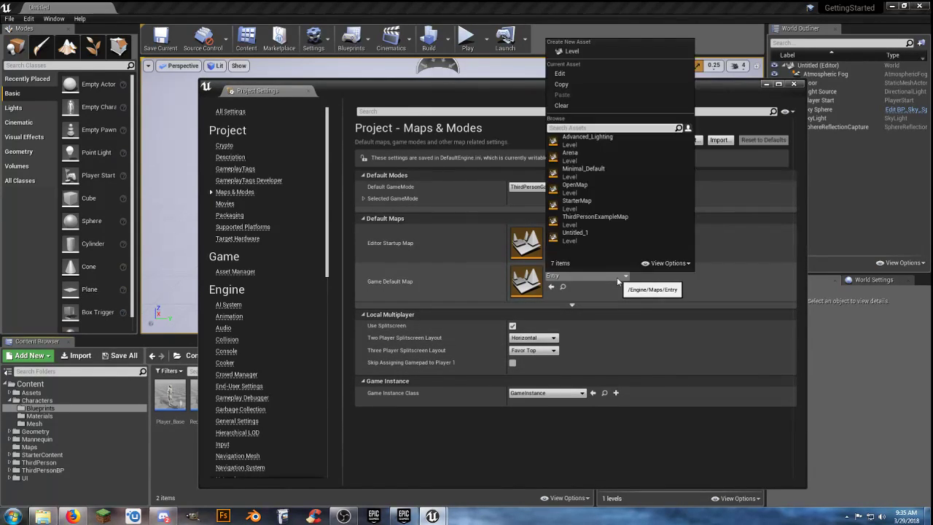
click(588, 153)
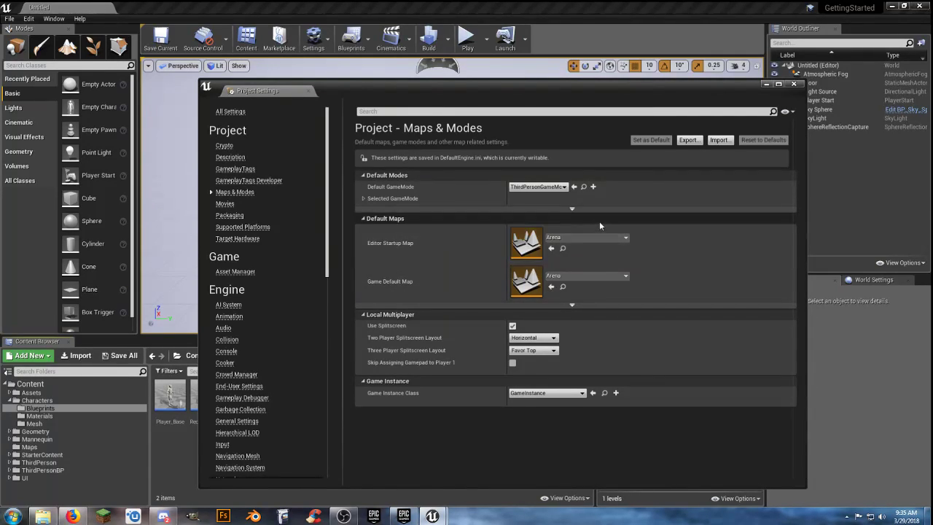
click(794, 84)
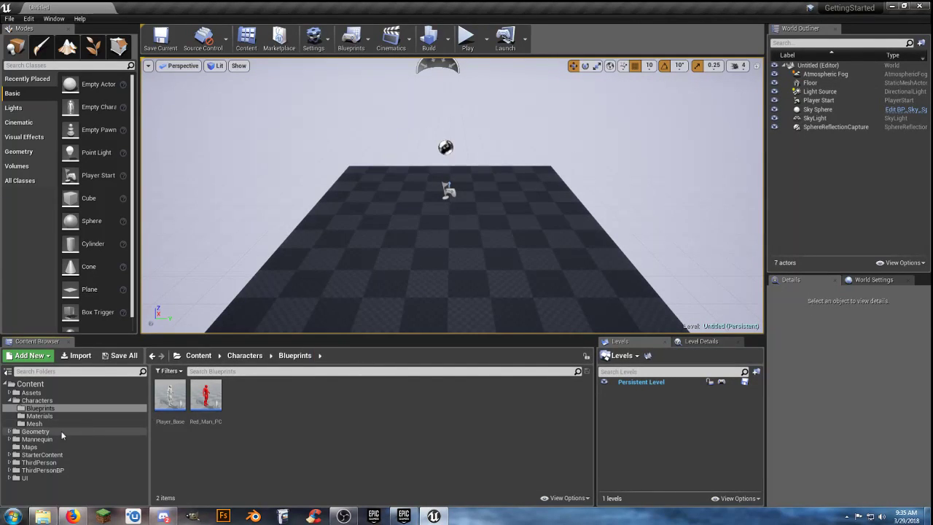
Open the Arena level from the Maps folder
click(17, 447)
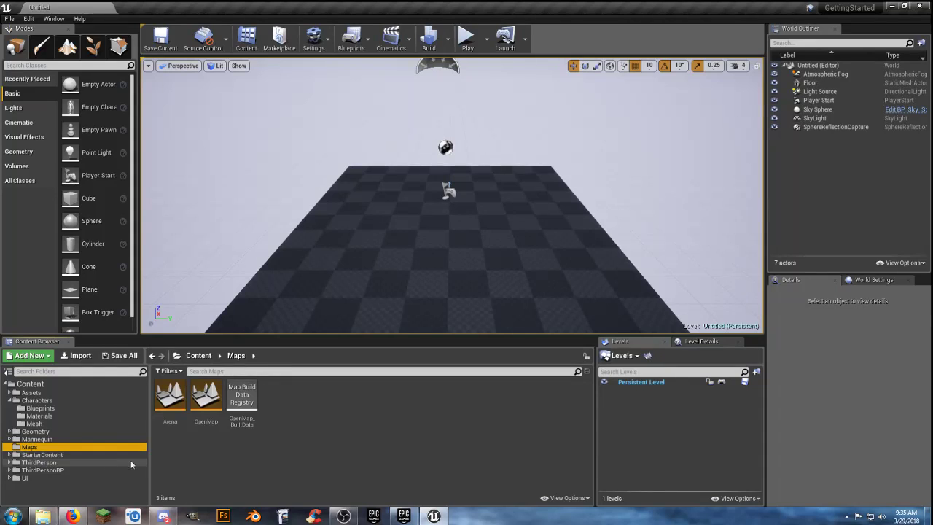
double_click(170, 393)
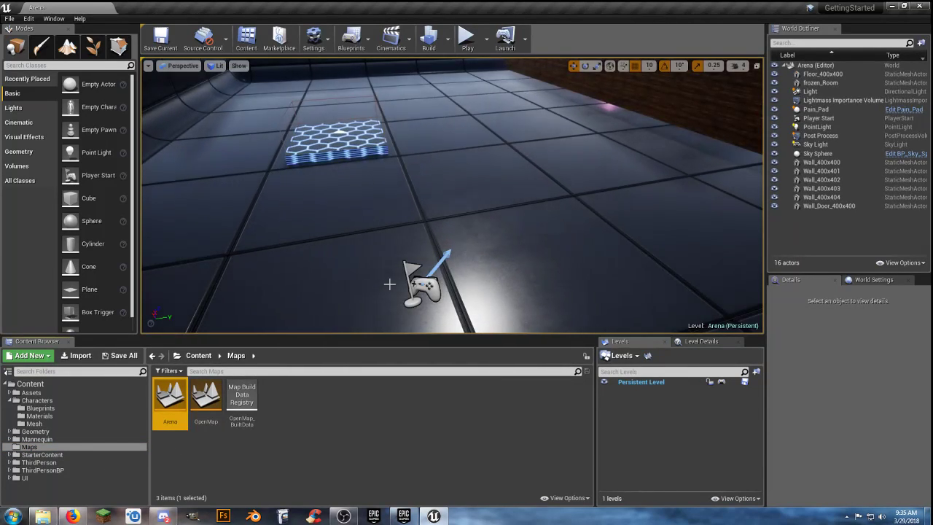
right_drag(500, 233, 501, 213)
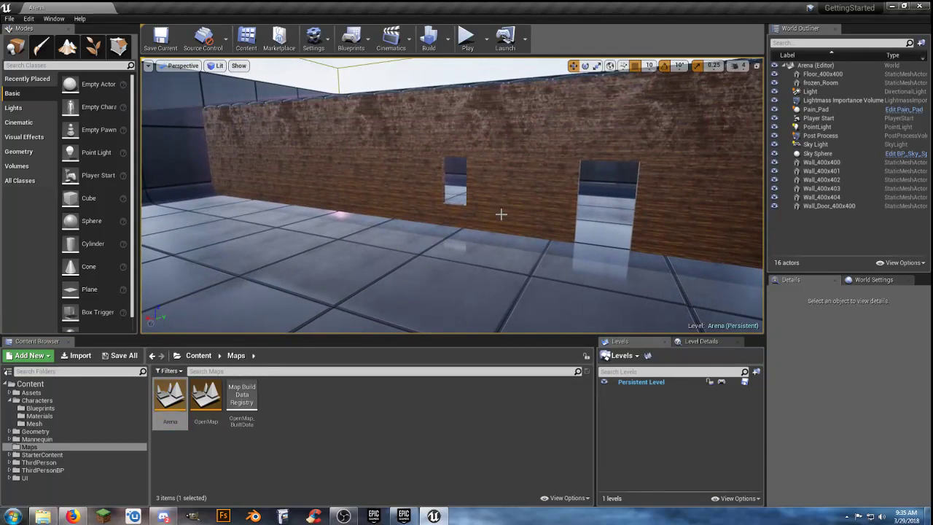
Play the Arena level in the editor, walk the red character around the hexagonal pad, and end the play session
click(468, 41)
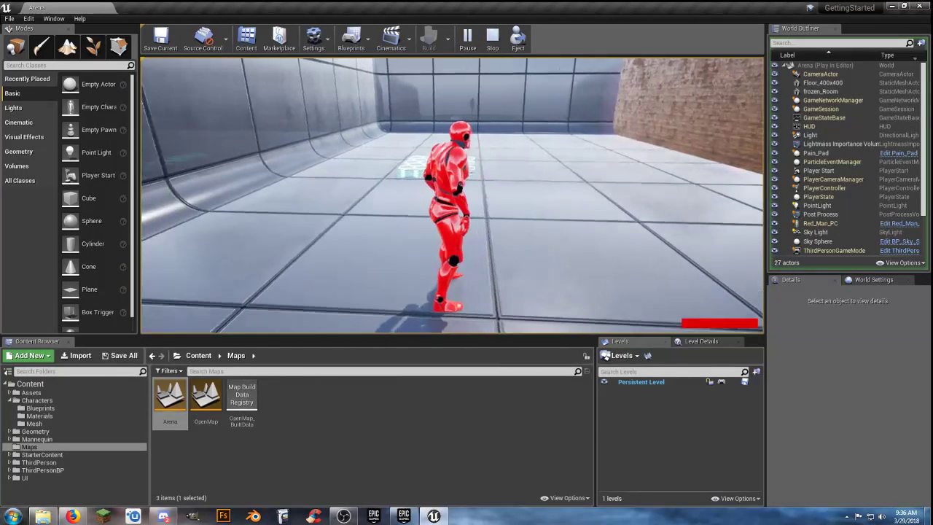
key(w)
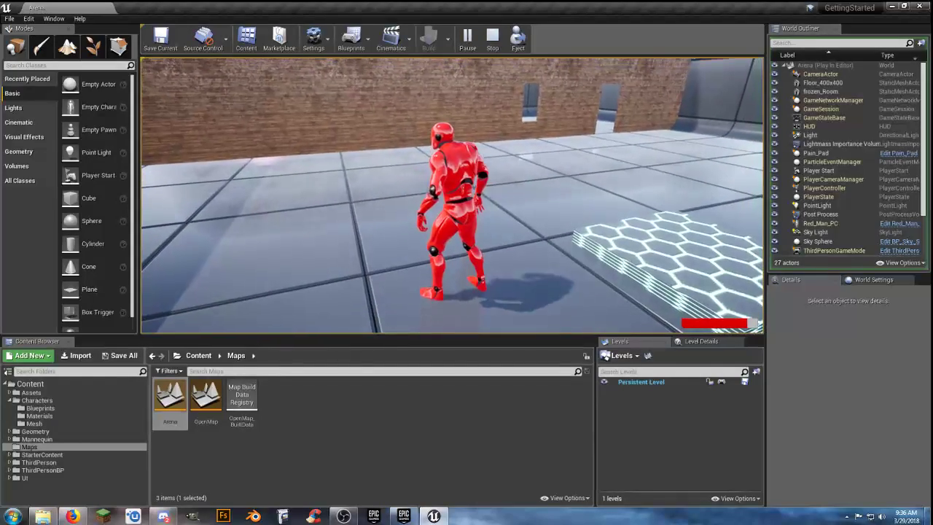
key(w)
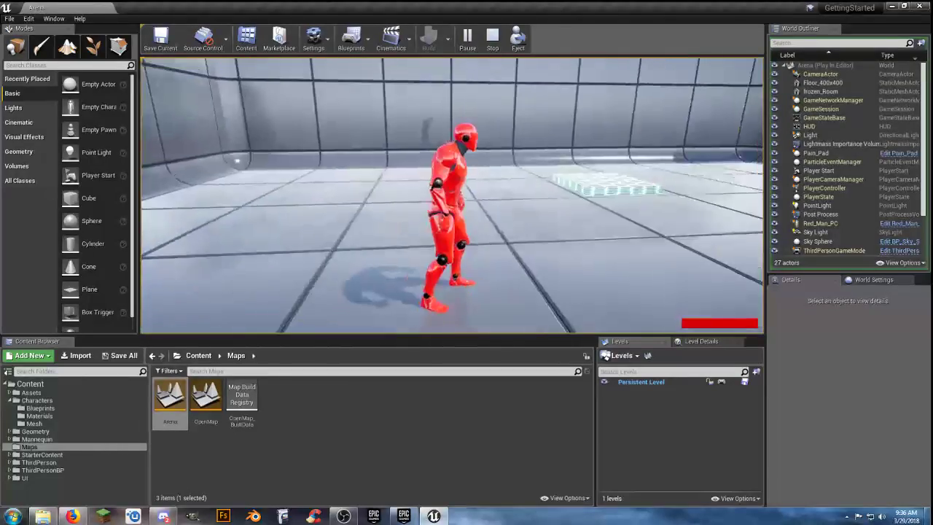
key(w)
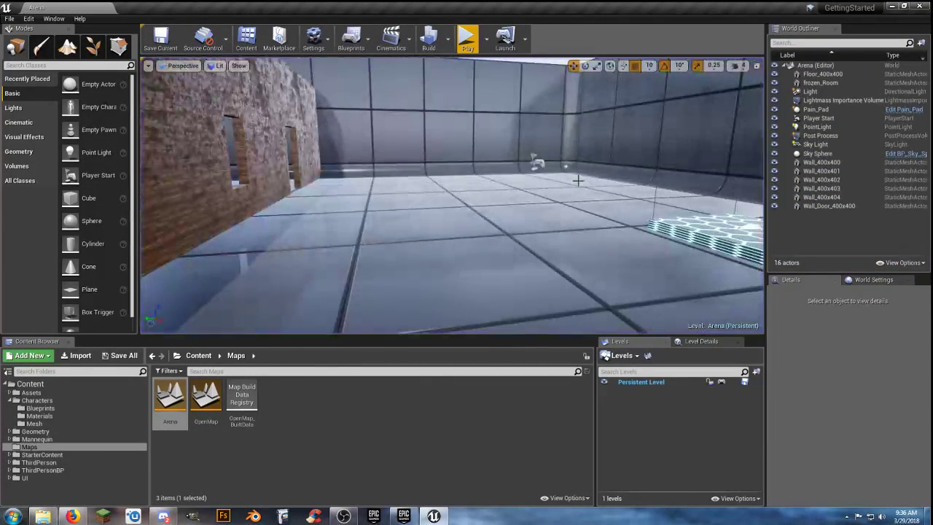
click(363, 406)
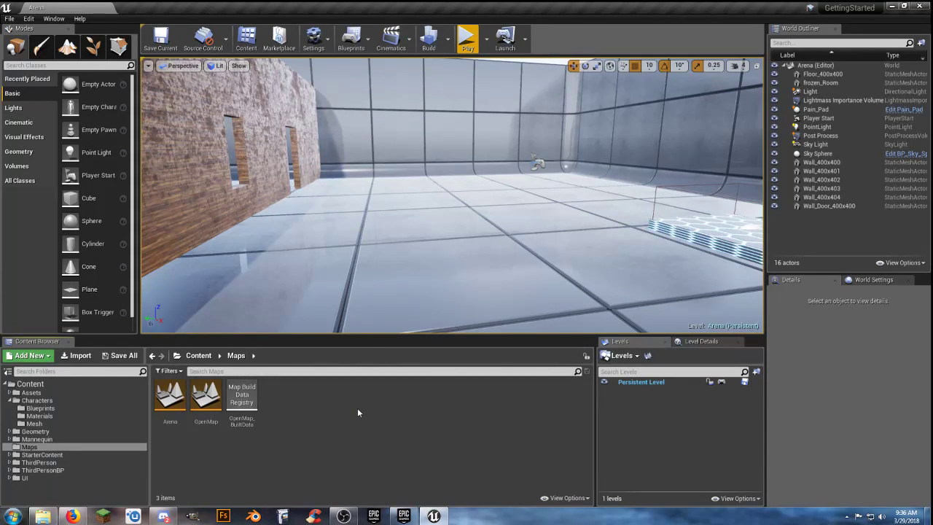
Open the Player_Base blueprint from the Characters Blueprints folder and move the Event Tick node farther from the Branch node
click(40, 408)
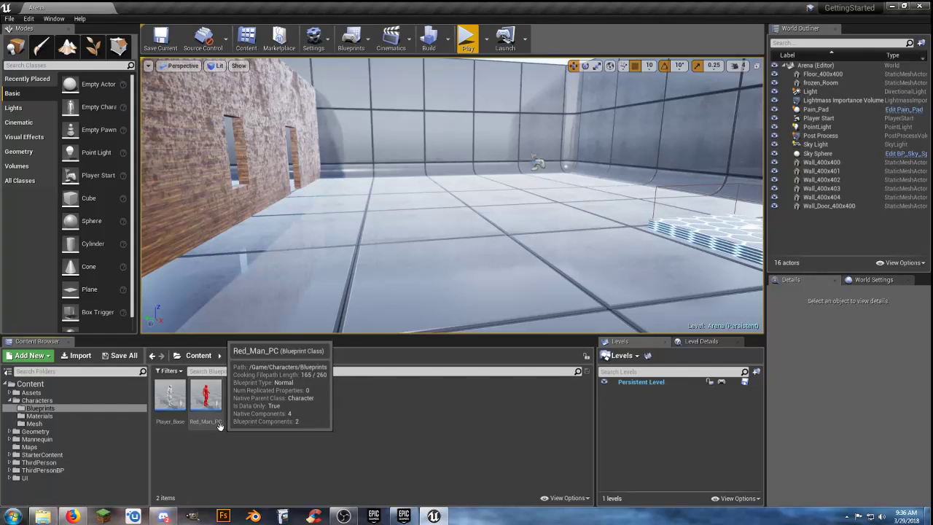
double_click(170, 400)
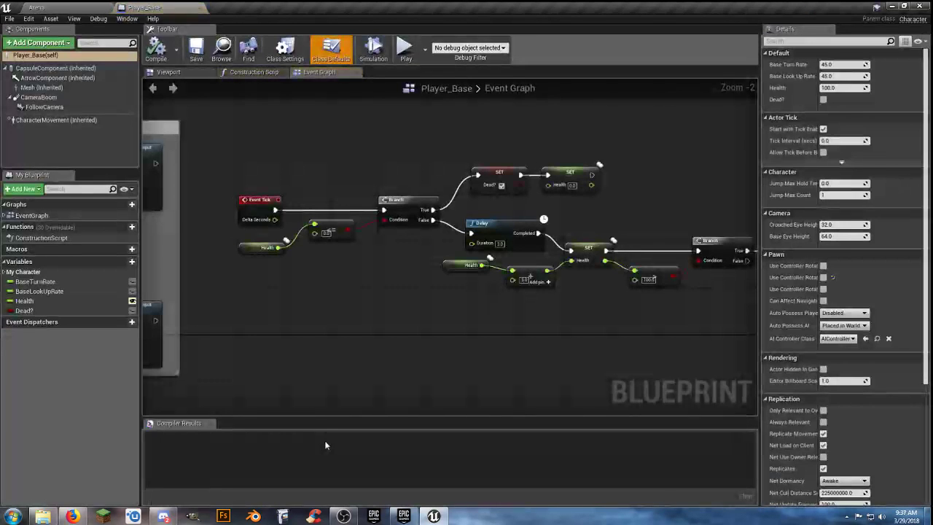
right_drag(354, 311, 312, 312)
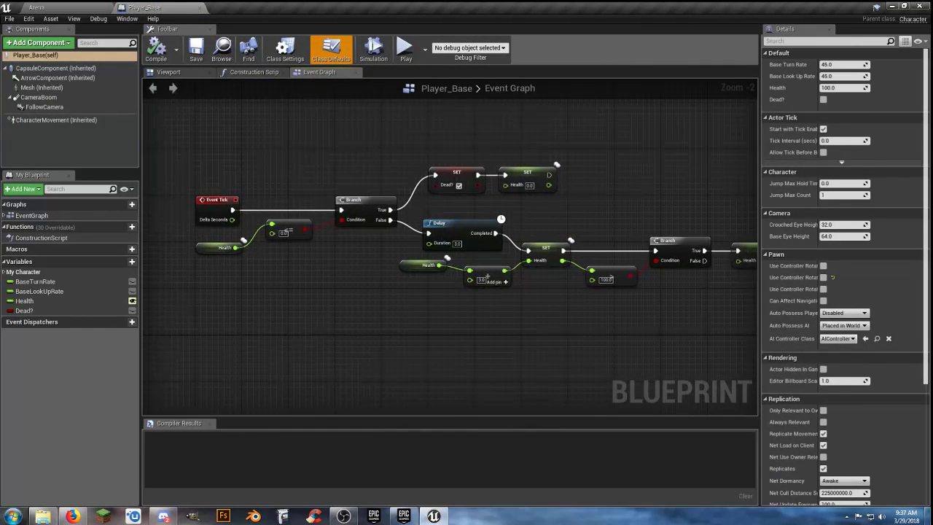
drag(217, 208, 169, 208)
right_drag(236, 277, 283, 284)
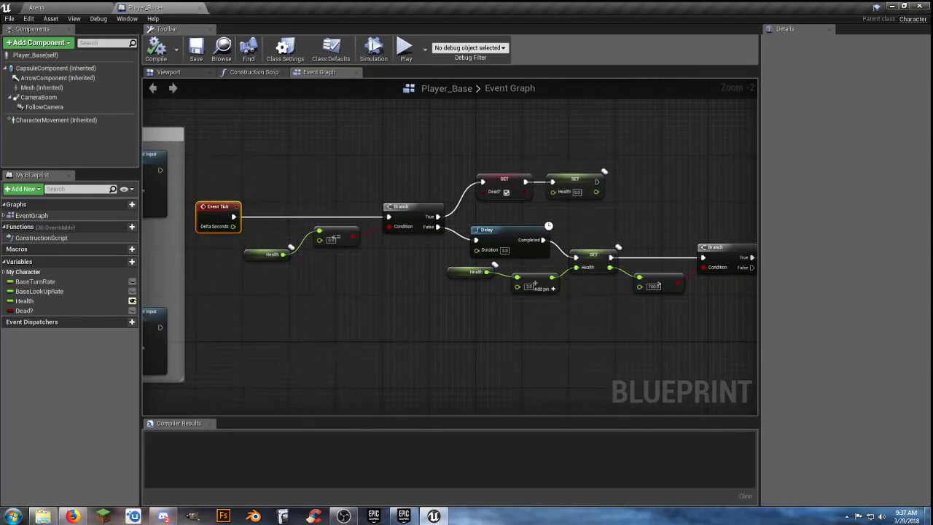
Collapse all the health nodes following Event Tick into one node named Health Junk and place it beside Event Tick
scroll(415, 321, down, 1)
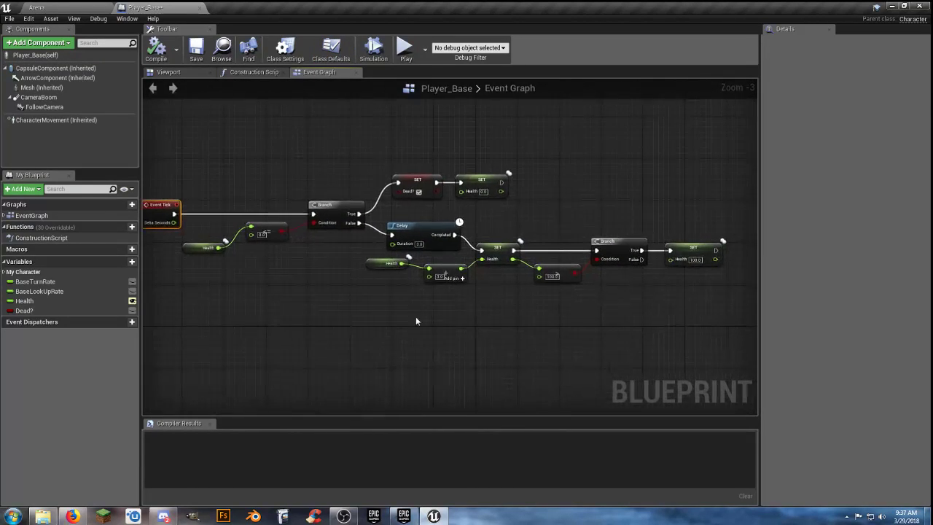
drag(714, 311, 206, 155)
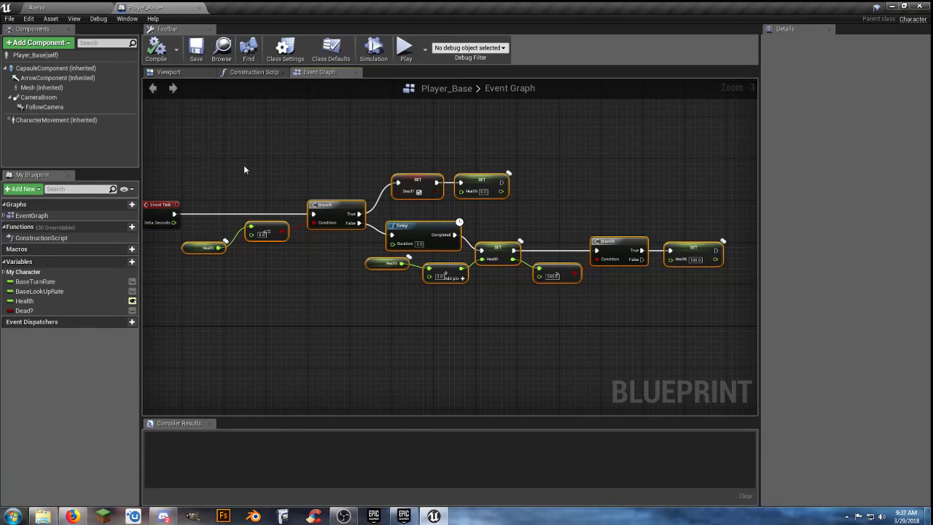
right_click(336, 204)
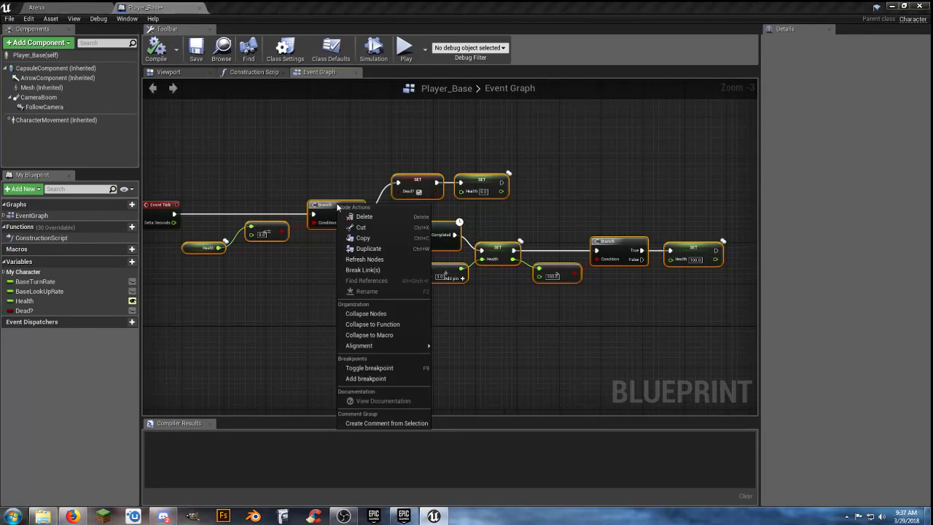
click(369, 315)
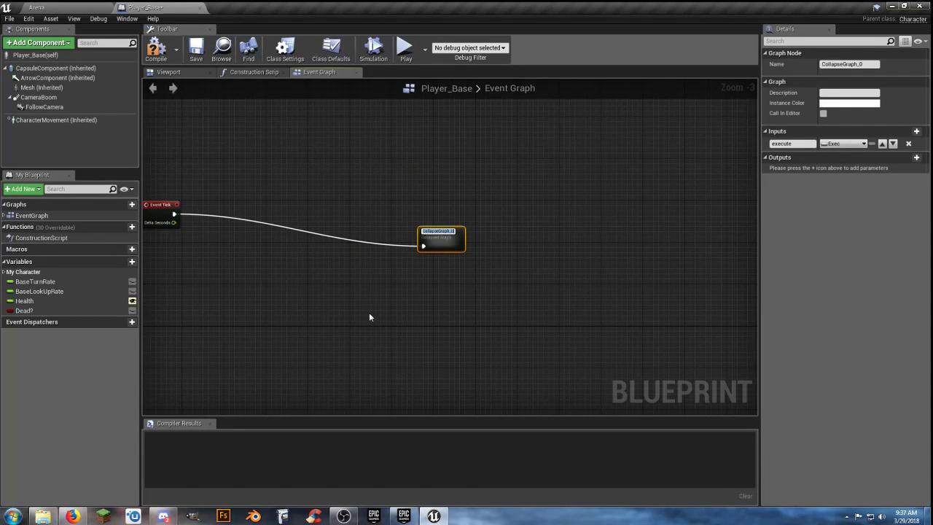
text(Health Junk)
key(Return)
drag(446, 241, 242, 210)
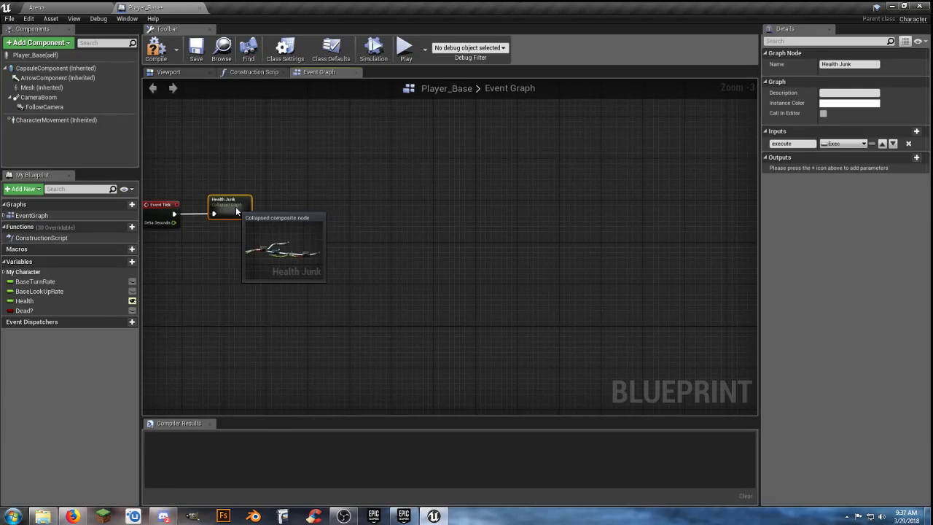
Open the Health Junk collapsed graph and raise its Inputs node level with the first Branch node
right_drag(209, 249, 332, 263)
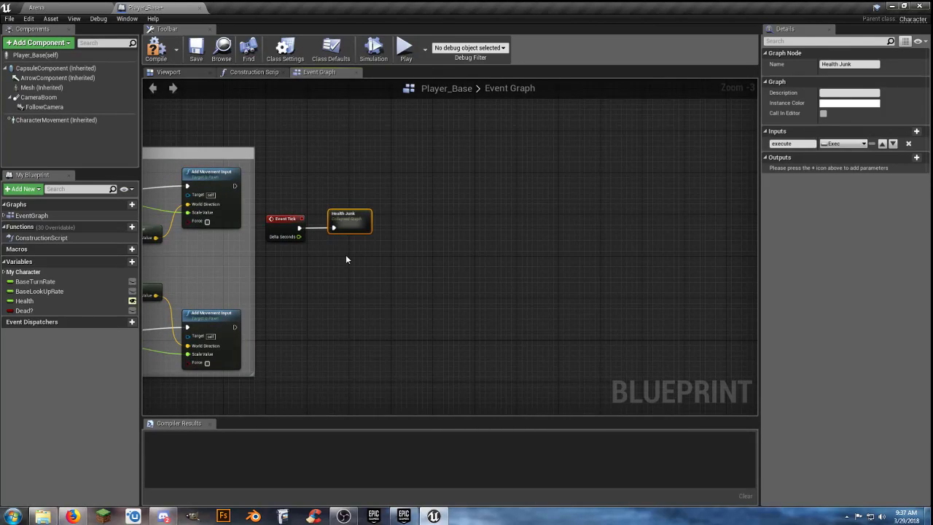
double_click(354, 227)
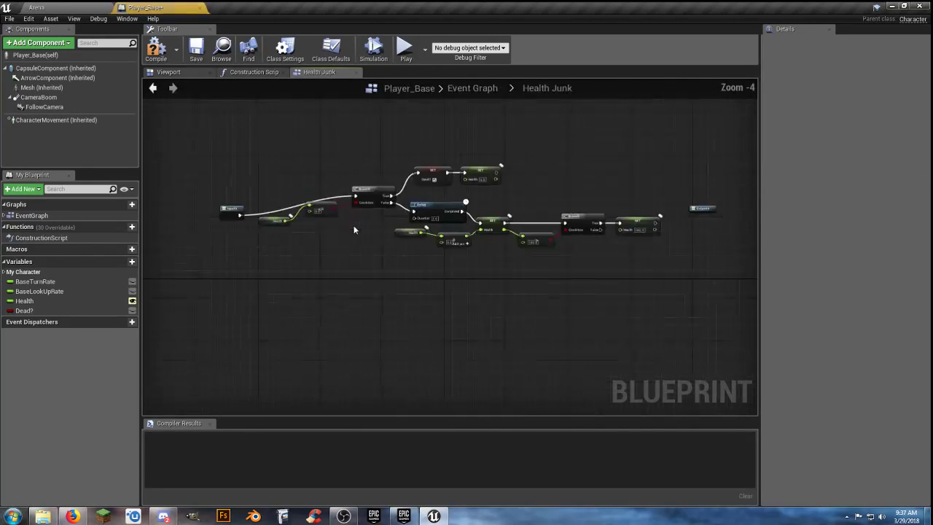
right_drag(354, 230, 350, 277)
mouse_move(581, 314)
right_down()
mouse_move(533, 321)
mouse_move(600, 327)
right_up()
mouse_move(248, 266)
mouse_down()
mouse_move(249, 235)
mouse_move(246, 251)
mouse_up()
click(388, 301)
Connect the execution outputs of the Set Health 0.0 and Set Health 100.0 nodes to Health Junk's Outputs node
right_drag(498, 331, 296, 331)
scroll(509, 287, up, 4)
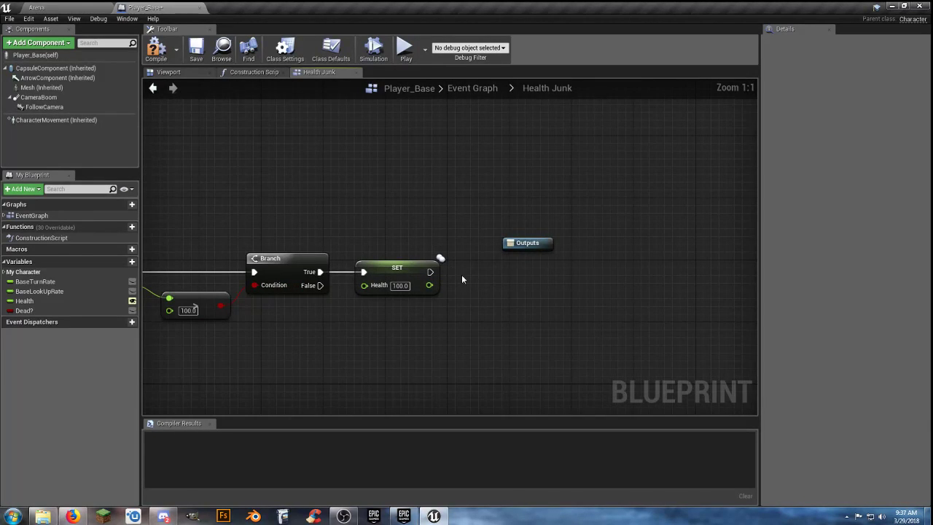
right_drag(452, 295, 540, 285)
scroll(519, 309, down, 1)
drag(268, 160, 617, 235)
drag(549, 250, 616, 235)
right_drag(483, 299, 607, 290)
right_drag(472, 246, 674, 253)
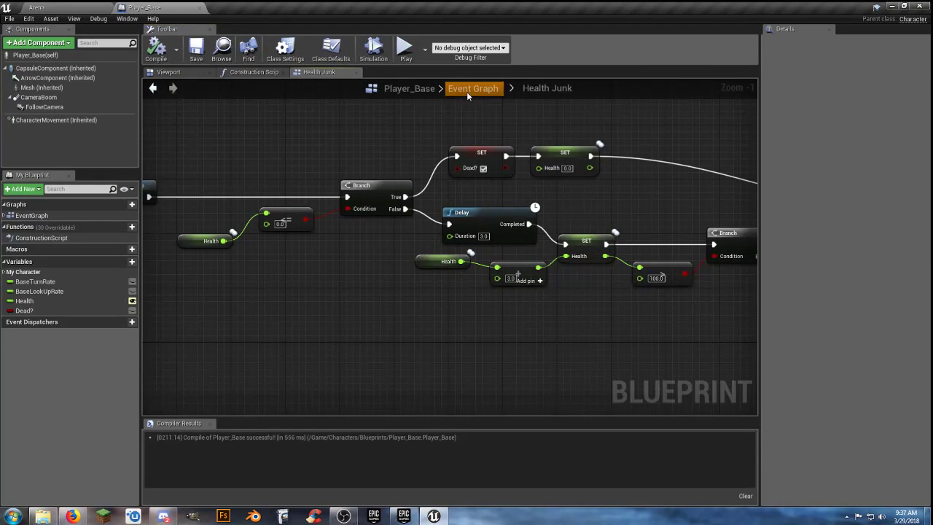
Return to the Event Graph and move the Health Junk node slightly farther from Event Tick
click(499, 88)
scroll(659, 236, up, 4)
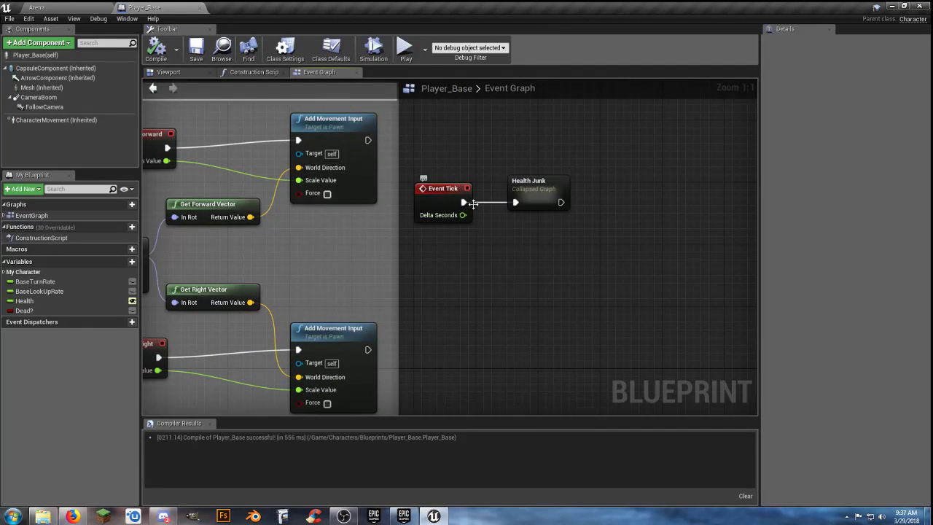
drag(537, 186, 580, 188)
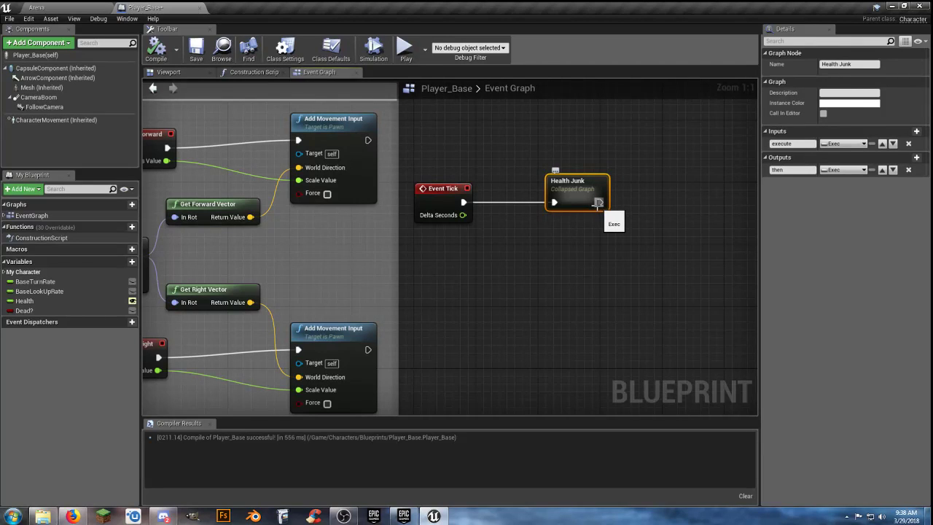
click(533, 265)
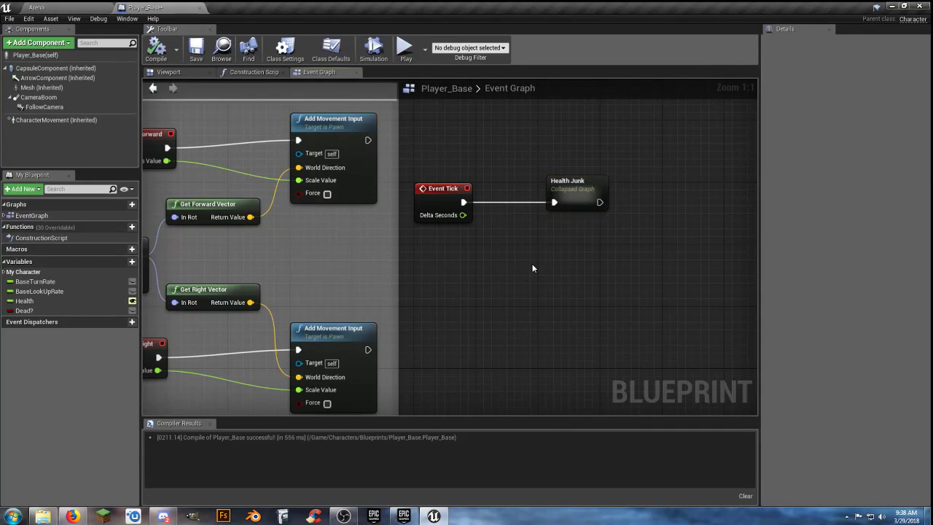
Collapse the Get Player Controller, Create Player HUD Widget and Add to Viewport nodes into one node named Hud Widget
right_drag(507, 283, 581, 175)
right_drag(527, 300, 598, 235)
scroll(515, 300, down, 1)
scroll(516, 301, down, 2)
right_drag(427, 323, 684, 246)
right_drag(481, 319, 502, 320)
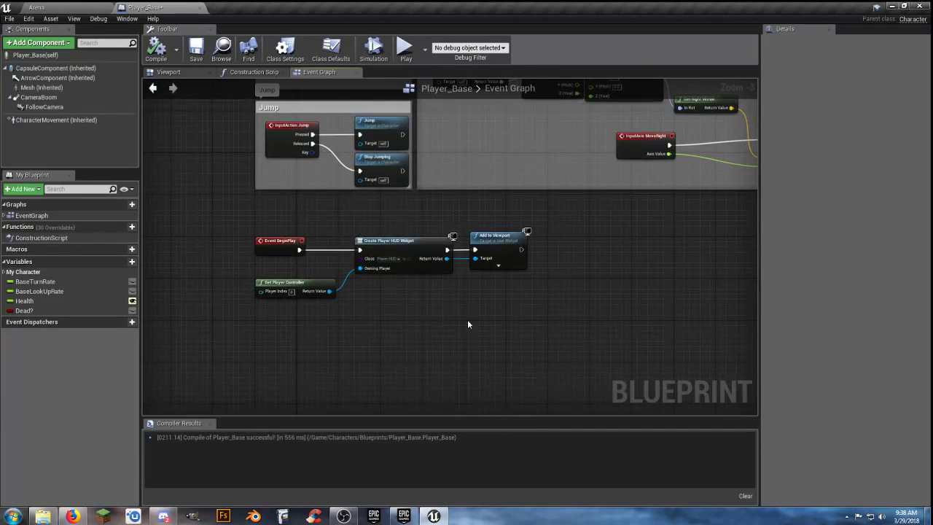
scroll(389, 322, up, 2)
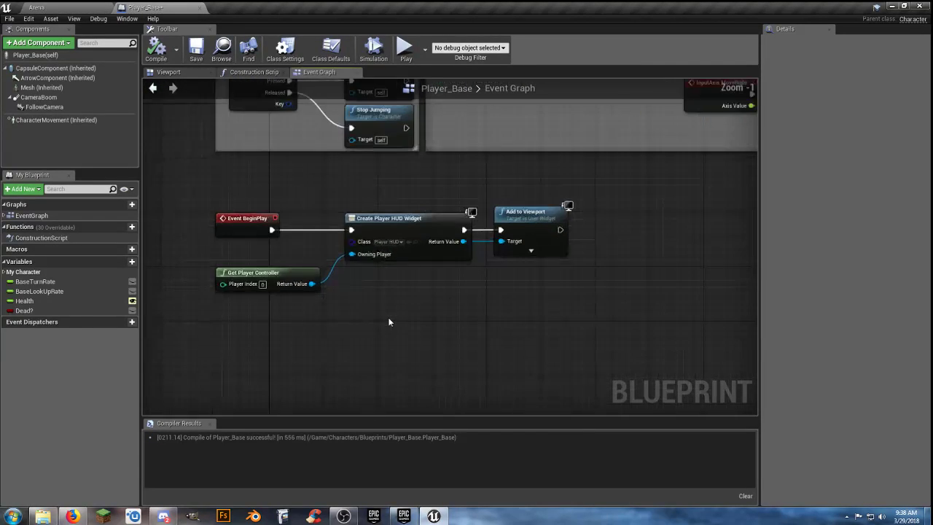
drag(573, 330, 307, 213)
right_click(384, 218)
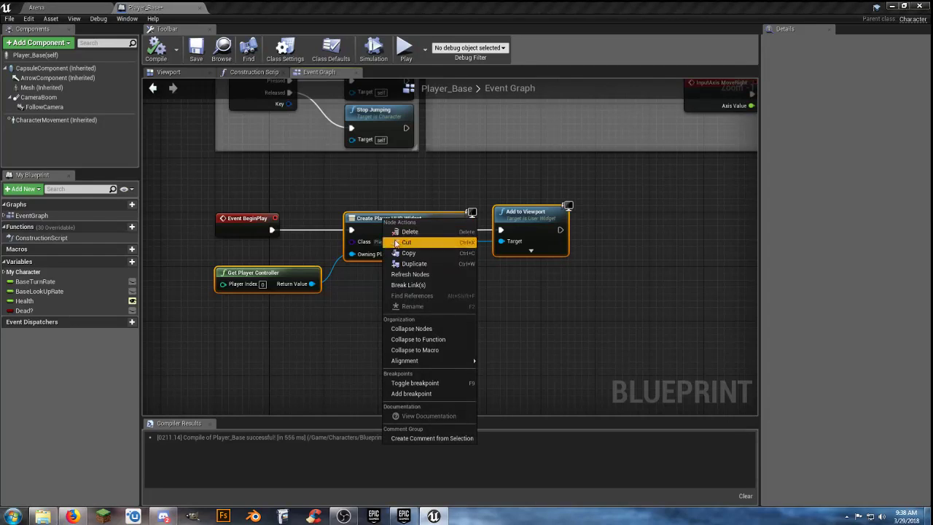
click(432, 329)
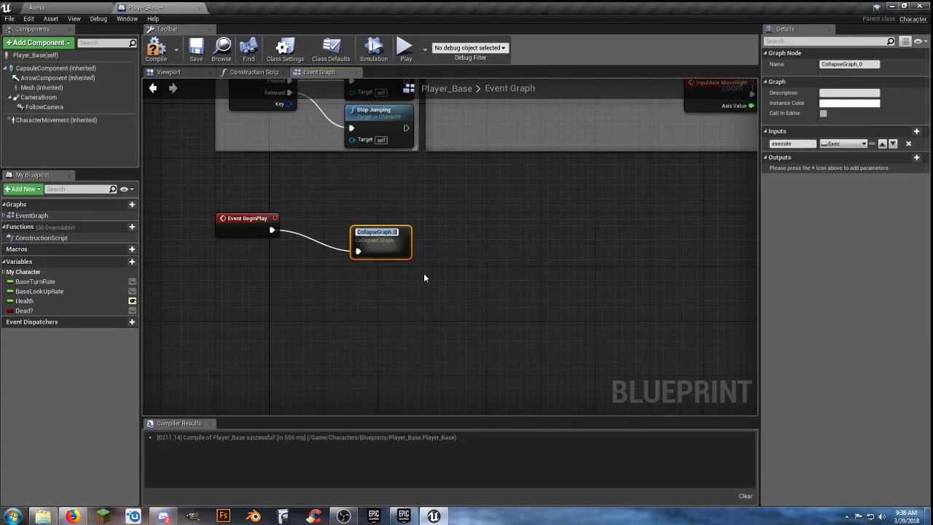
text(Hud Widget)
key(Return)
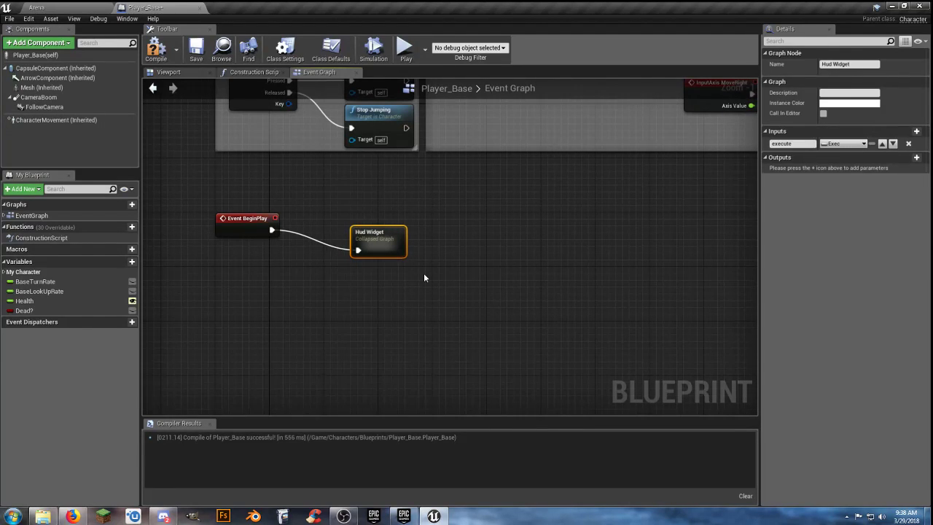
Connect Add to Viewport's execution output to Outputs inside the Hud Widget graph, then return to the Event Graph and compile
double_click(399, 246)
right_drag(493, 265, 360, 262)
drag(518, 236, 615, 241)
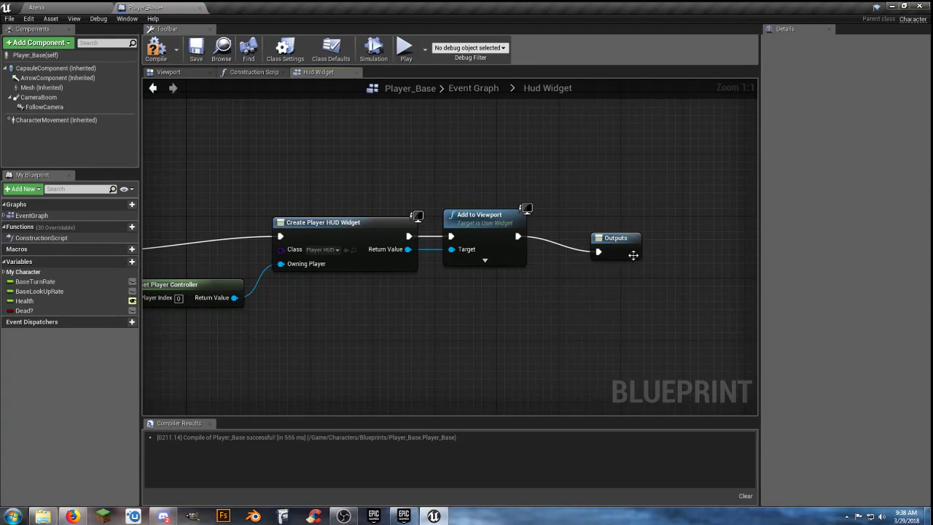
click(473, 88)
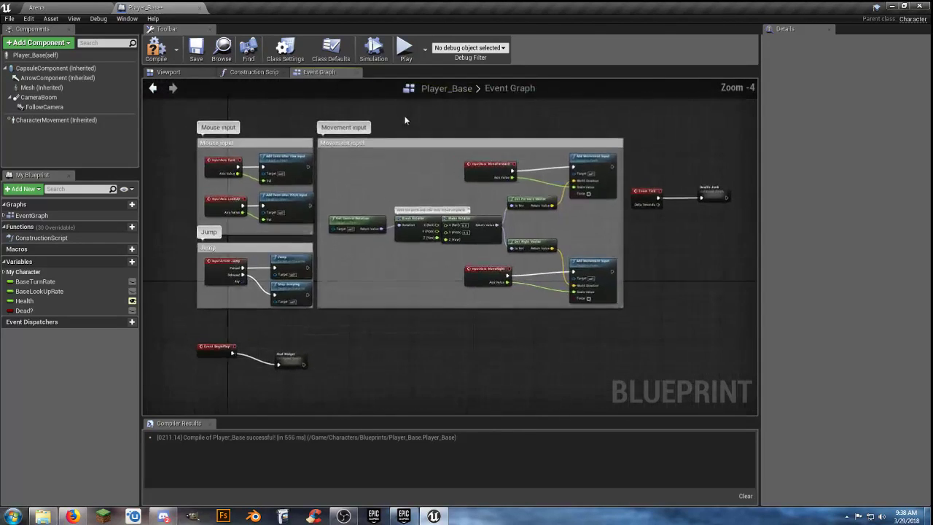
click(159, 50)
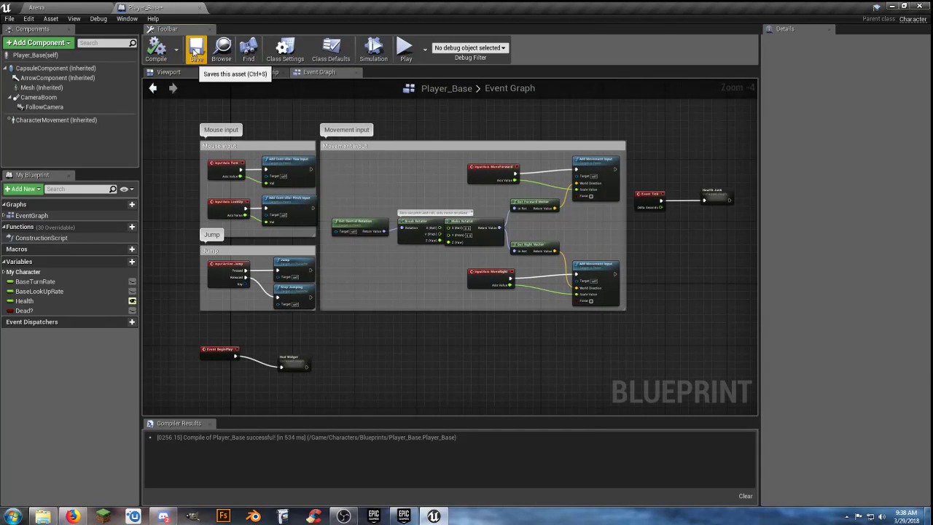
Move the Hud Widget node up close beside Event BeginPlay
drag(299, 366, 279, 357)
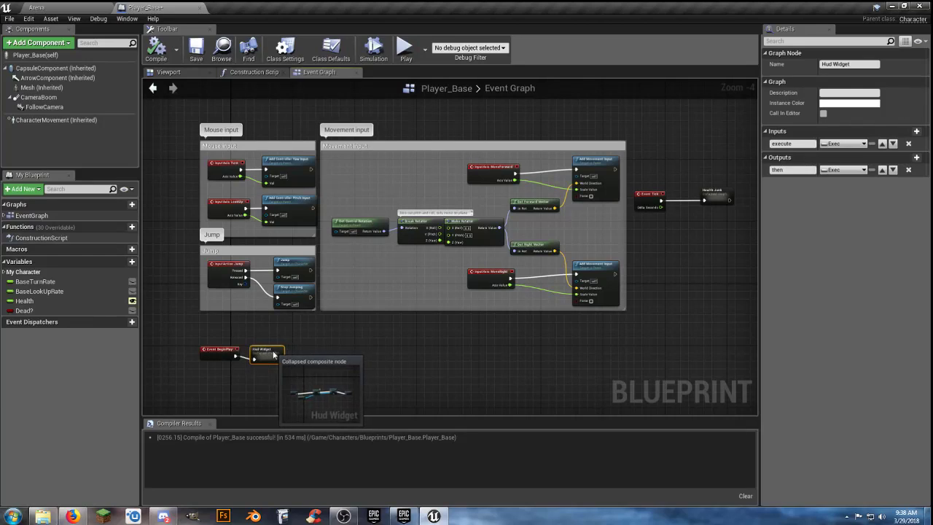
right_drag(300, 353, 394, 351)
scroll(394, 350, up, 2)
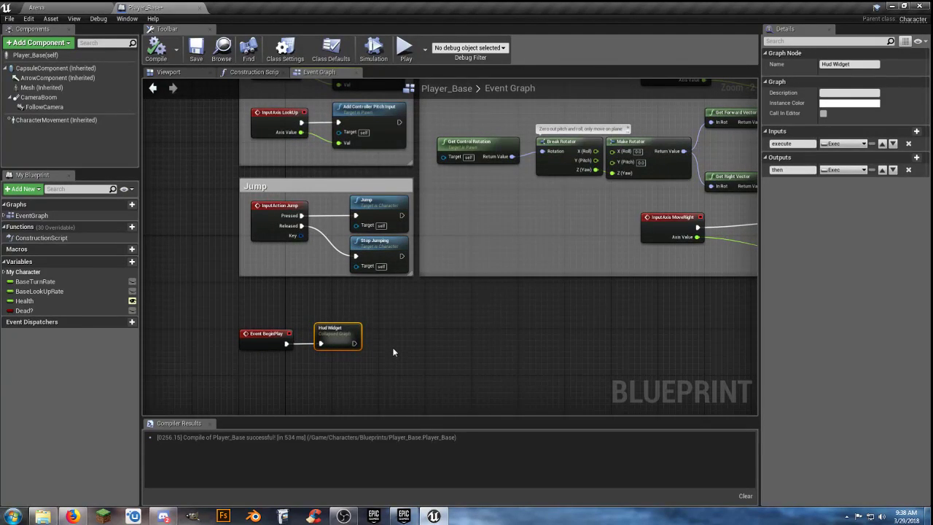
Open the project's Input settings and rename the ResetVR action mapping to View Swap
click(29, 19)
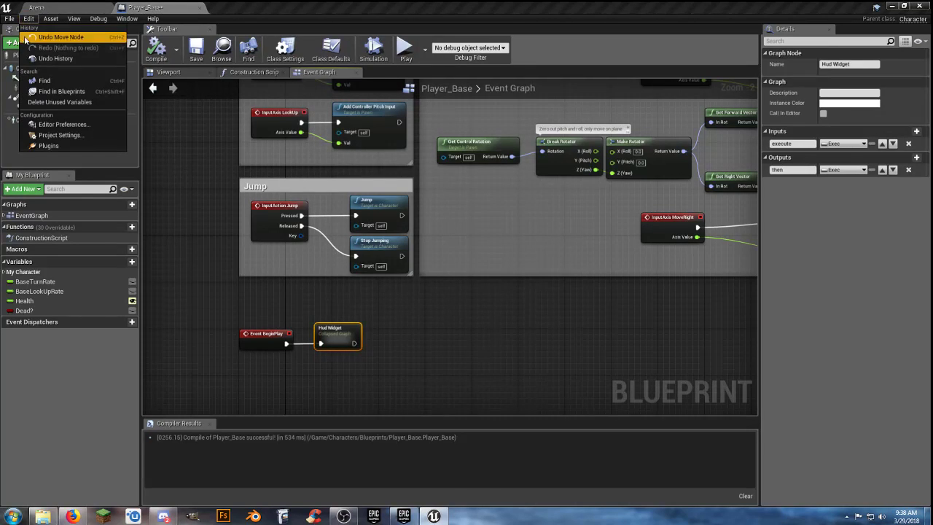
click(30, 18)
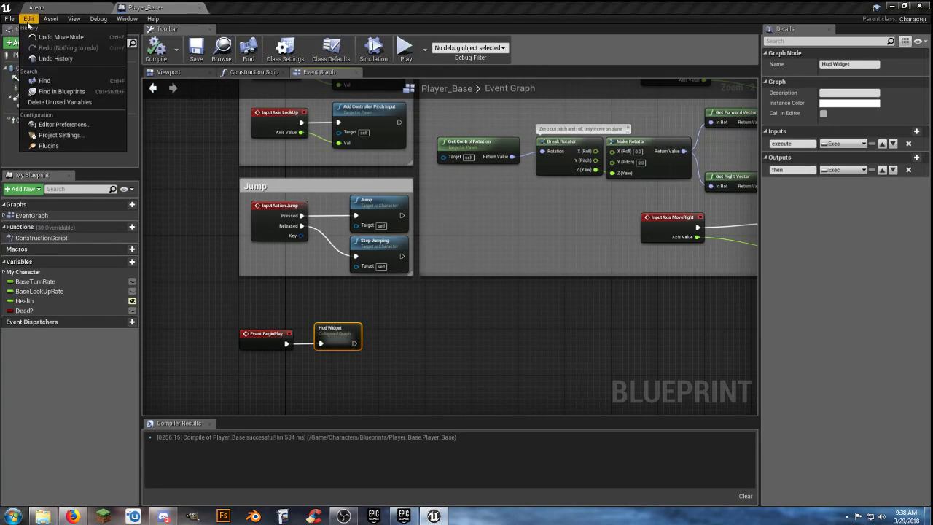
click(53, 135)
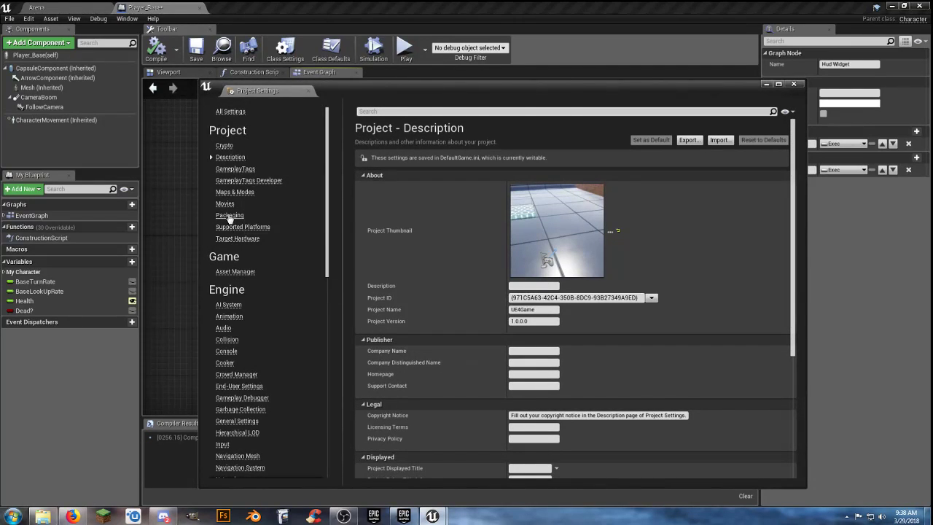
click(224, 445)
click(363, 204)
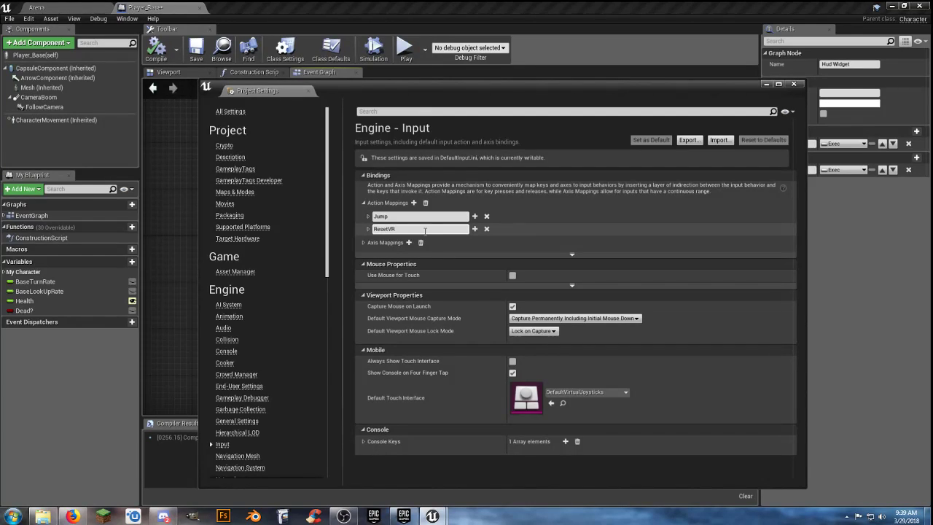
click(394, 228)
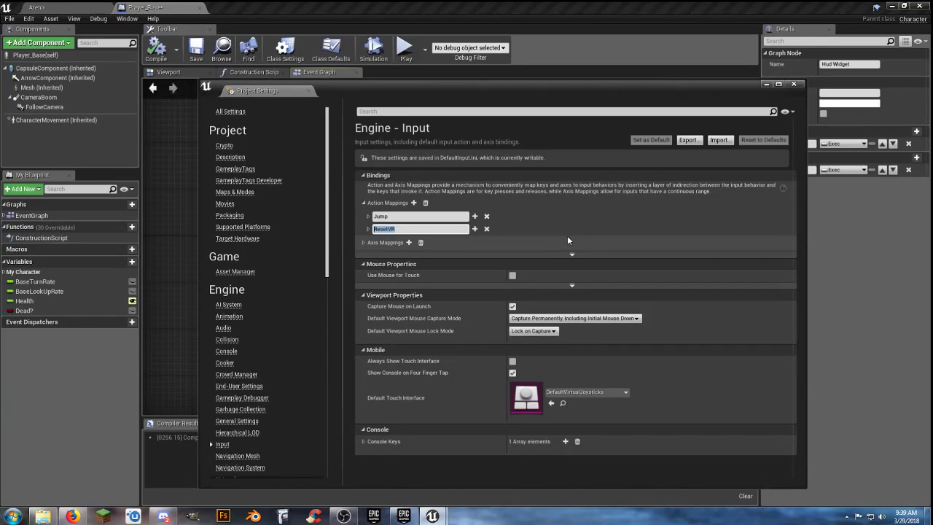
text(View Swap)
key(Return)
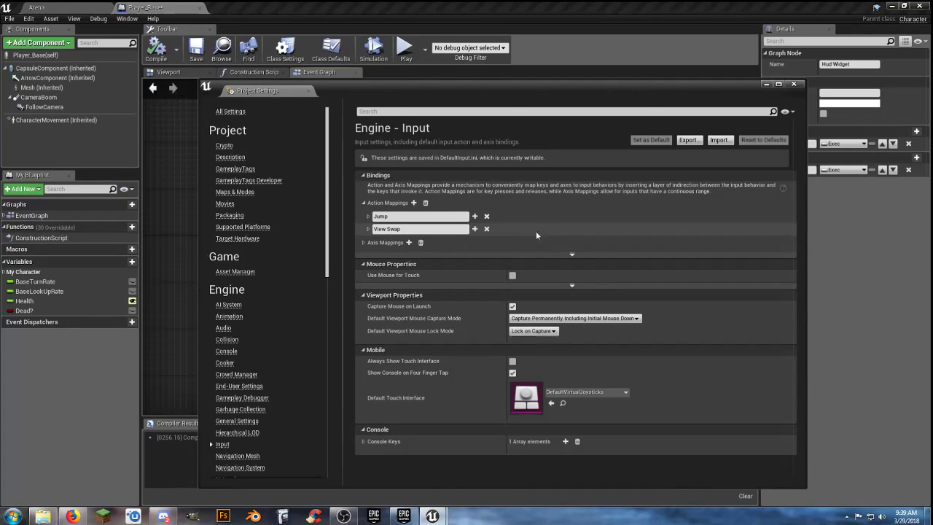
Bind the View Swap action mapping to the V keyboard key
click(476, 230)
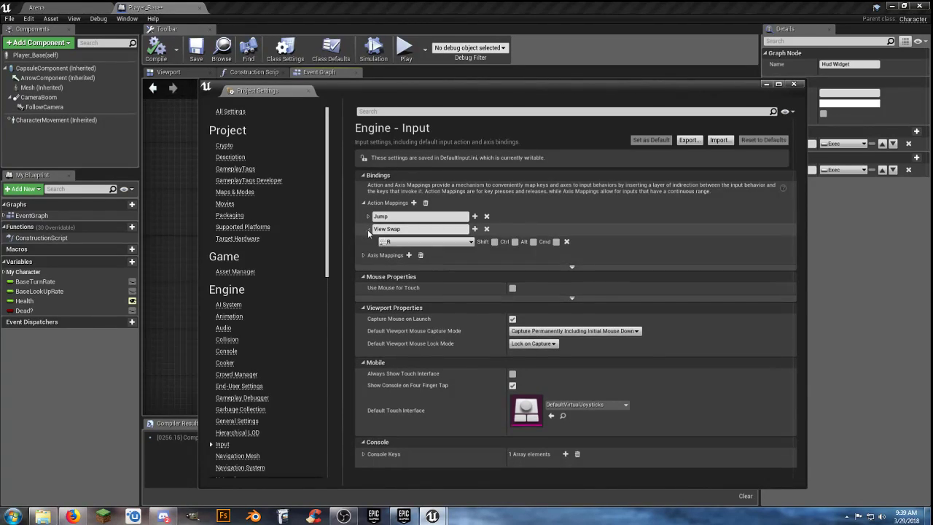
click(471, 242)
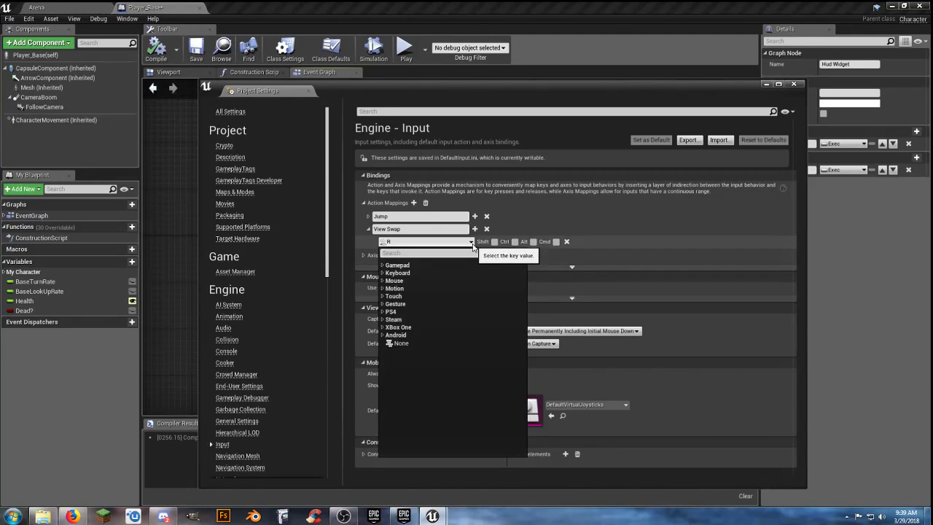
click(397, 273)
scroll(420, 430, down, 3)
scroll(421, 430, down, 8)
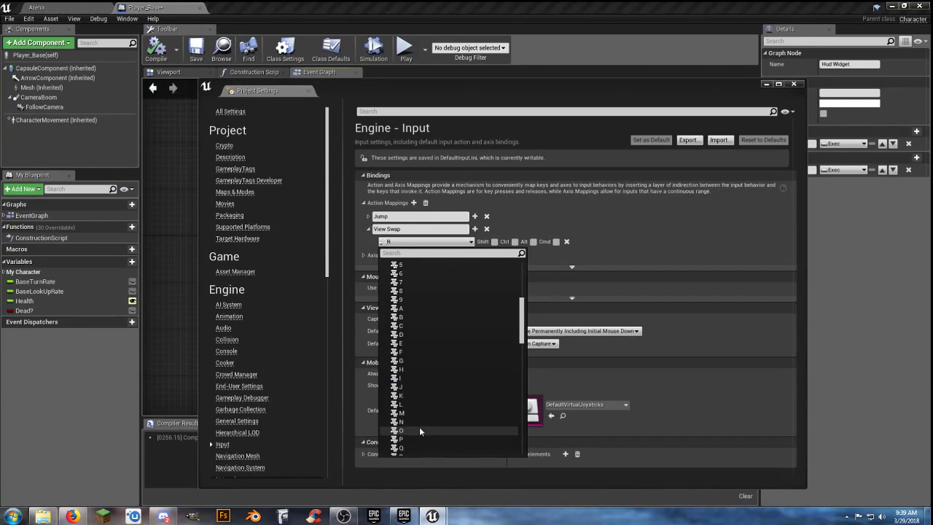
click(419, 430)
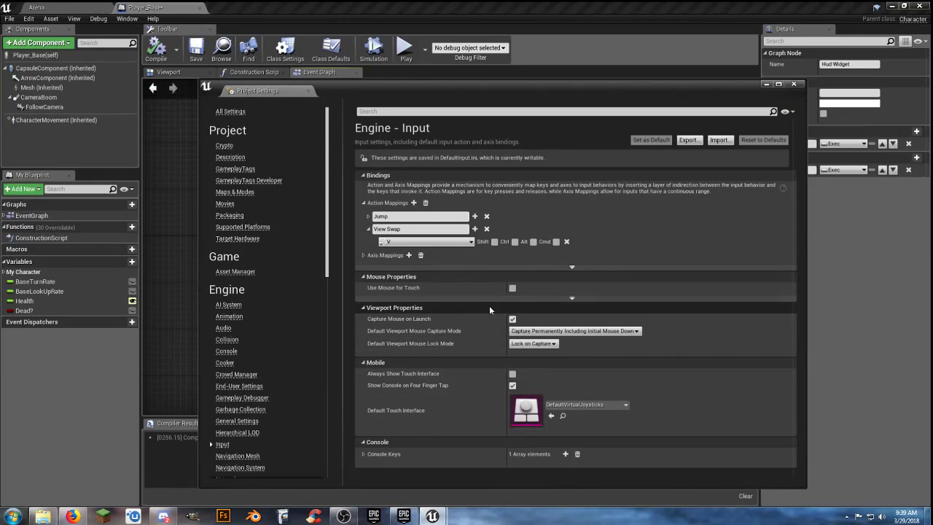
Add a new action mapping named Primary Attack
click(413, 203)
click(429, 255)
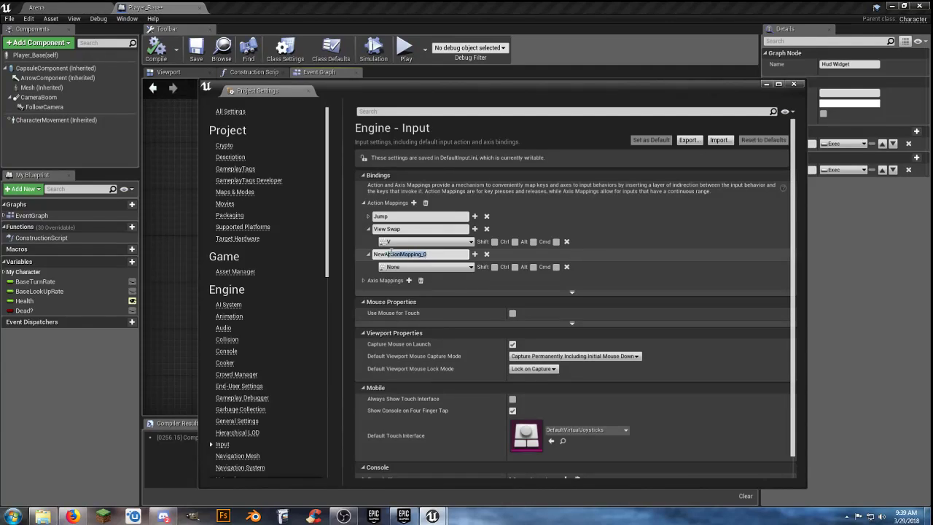
text(Primary )
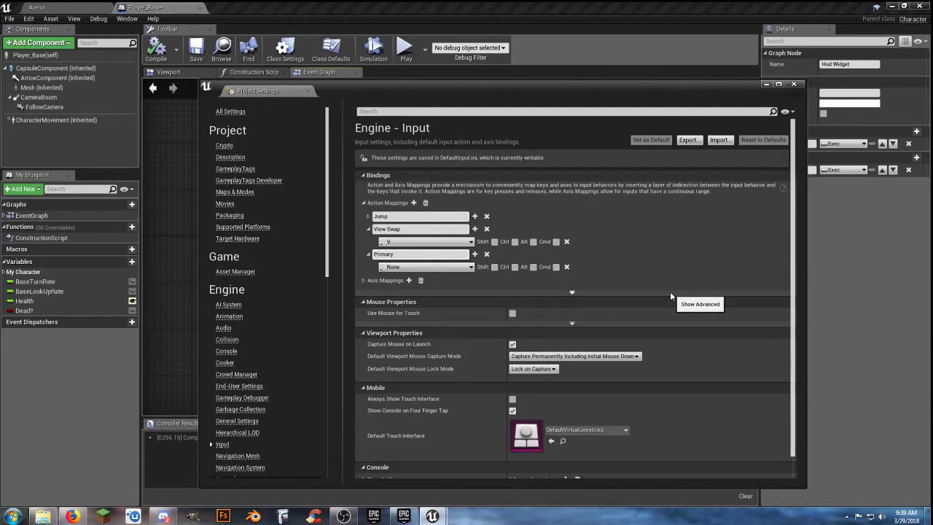
text(Attack)
click(682, 264)
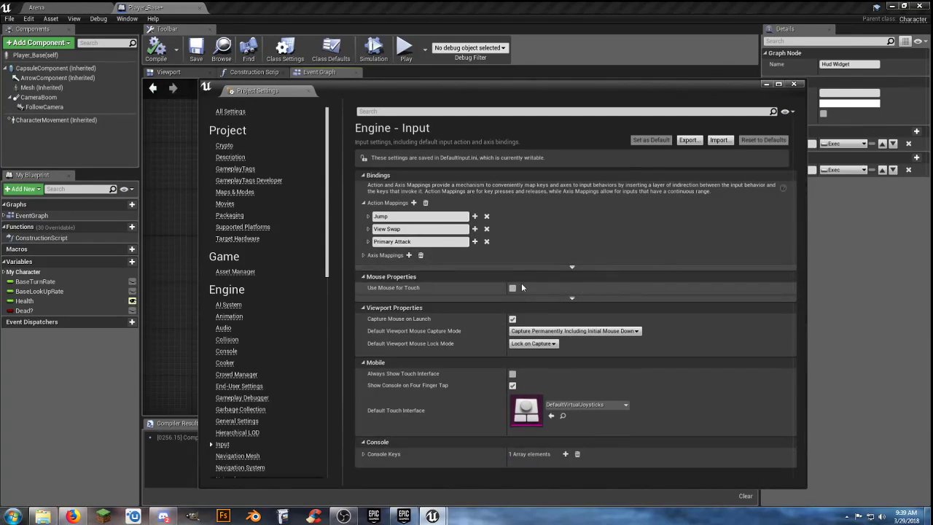
Bind the Primary Attack action mapping to Left Mouse Button and close Project Settings
click(368, 242)
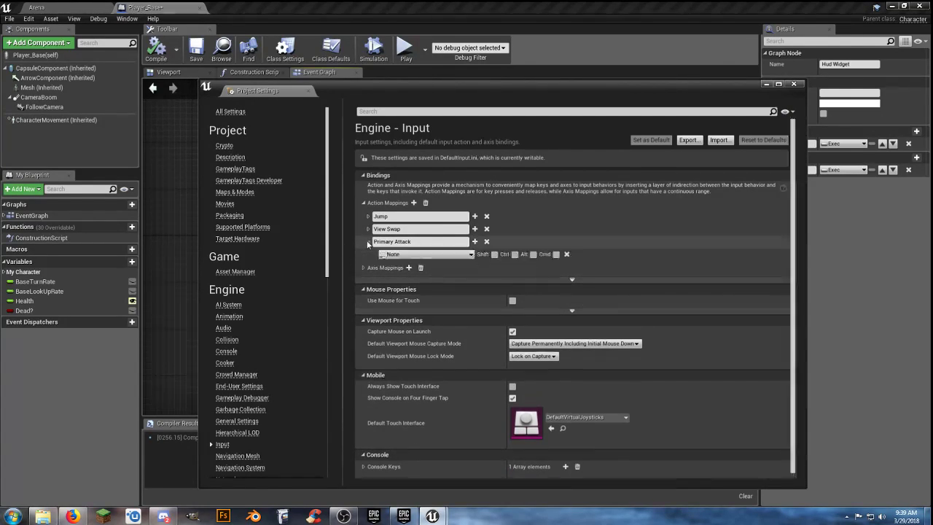
click(470, 255)
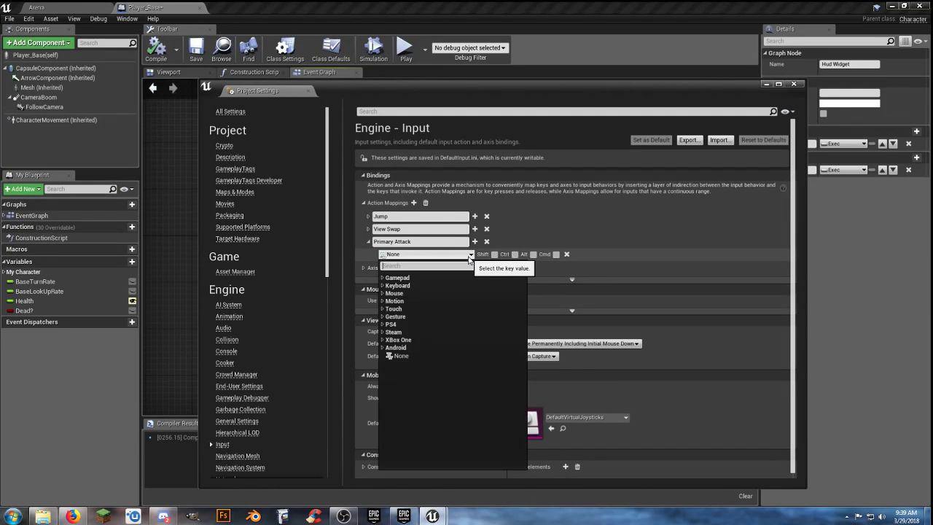
click(382, 294)
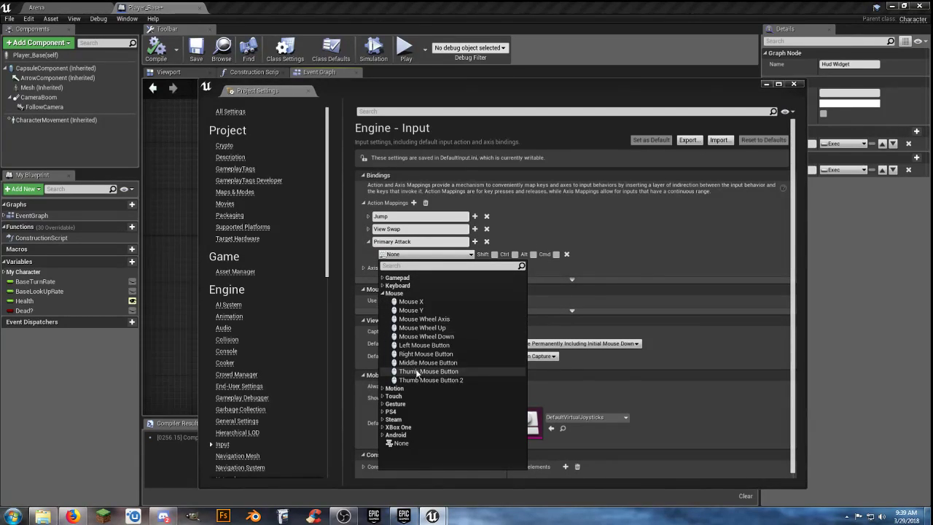
click(426, 345)
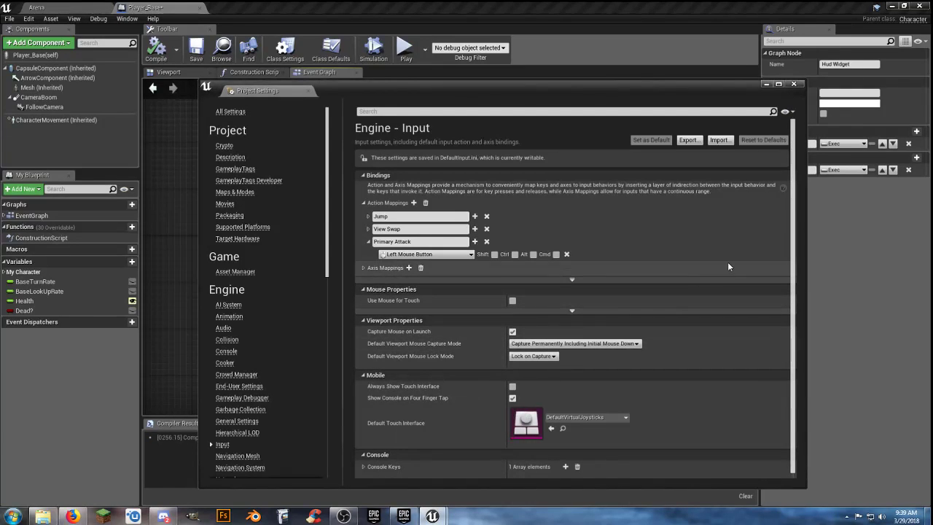
click(794, 85)
right_drag(405, 333, 444, 297)
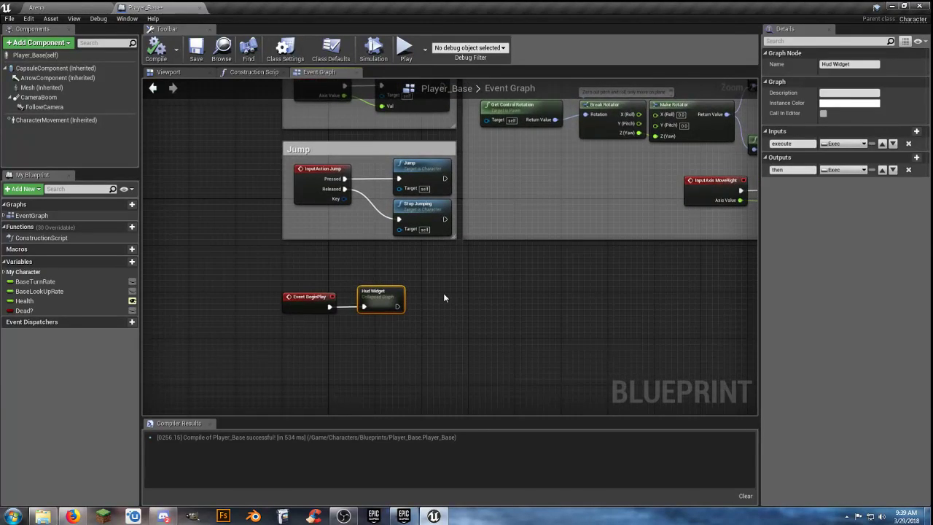
Add the View Swap input action event to the Event Graph and line it up below Event BeginPlay
right_drag(404, 340, 456, 299)
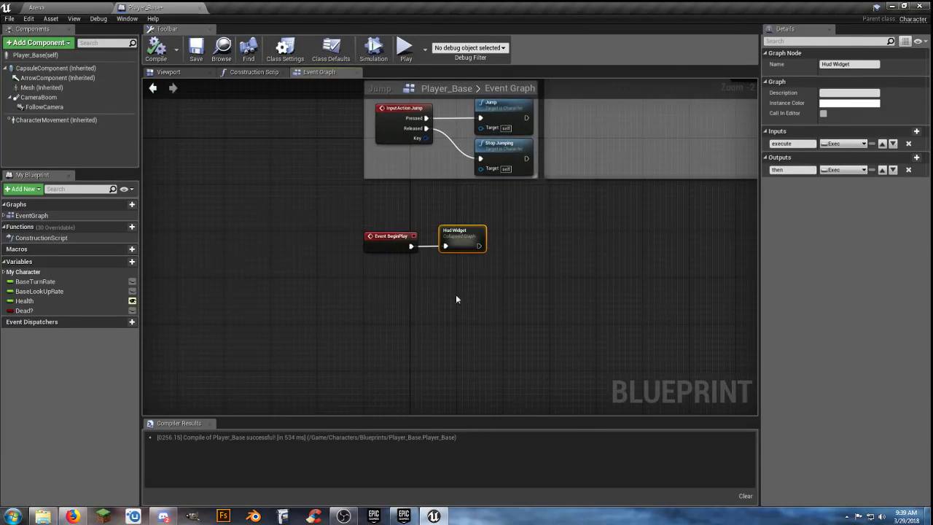
right_click(382, 335)
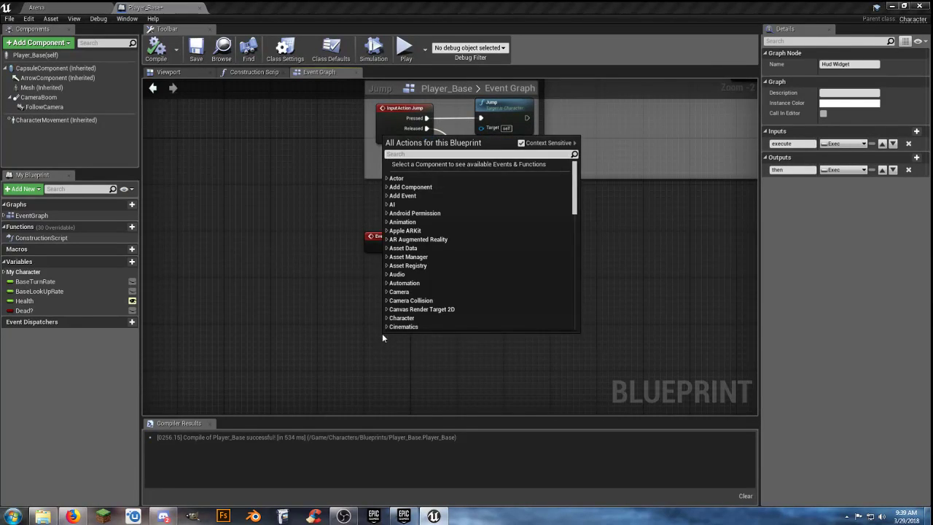
text(view)
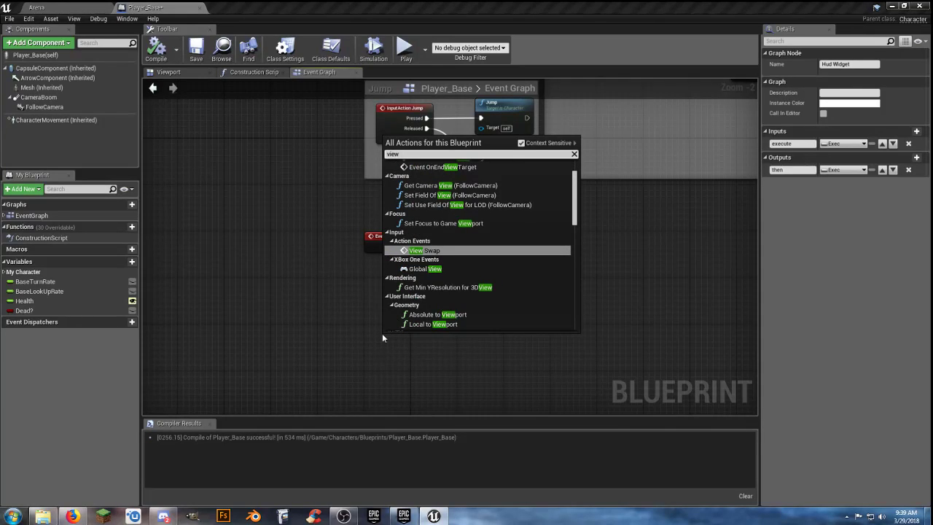
click(416, 251)
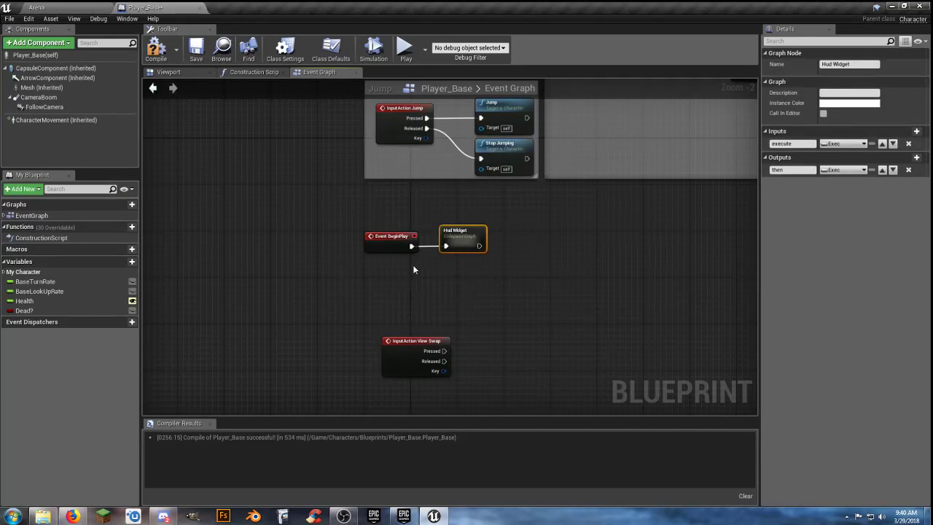
scroll(413, 292, up, 2)
right_drag(411, 321, 464, 279)
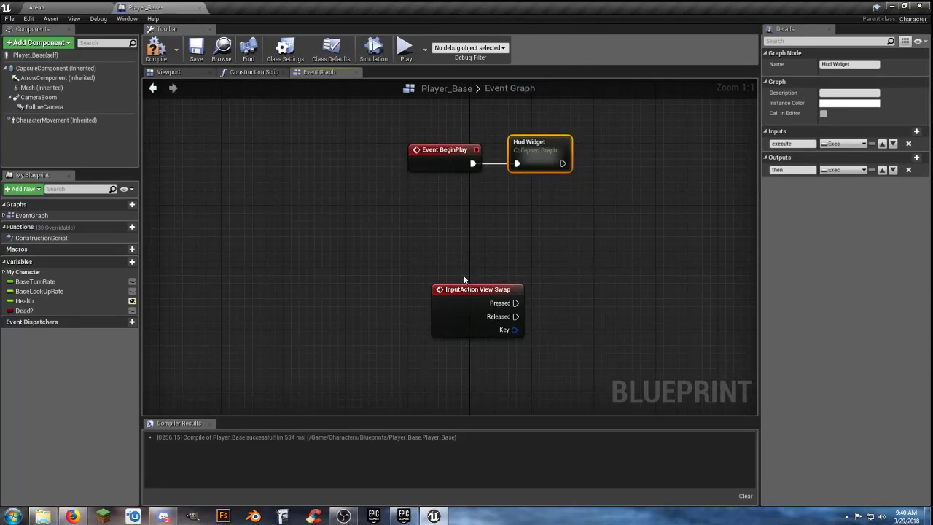
drag(465, 284, 444, 273)
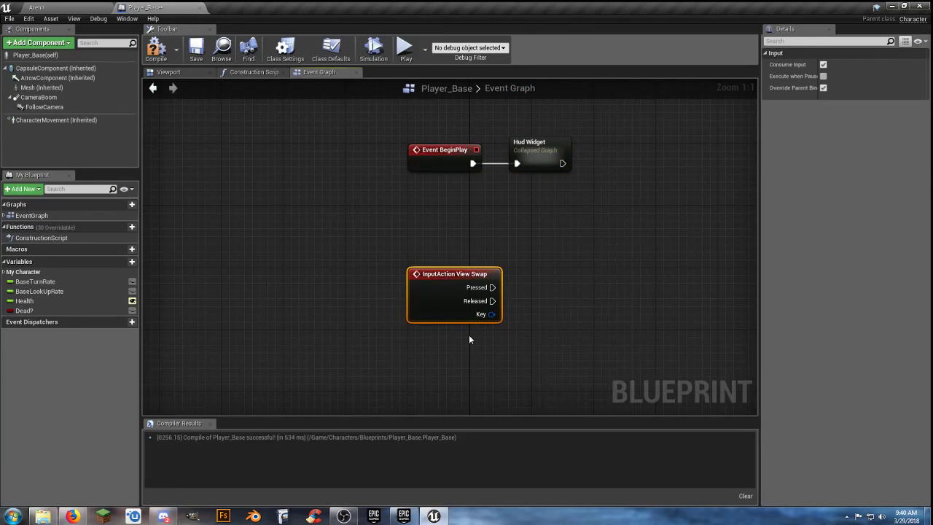
Connect a FlipFlop node to the Pressed output of InputAction View Swap and align it beside the event
right_drag(463, 338, 437, 313)
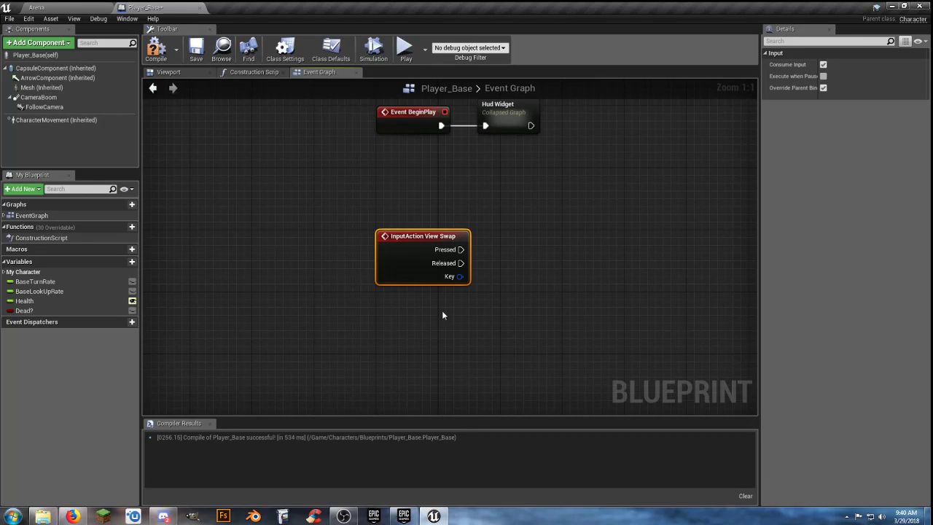
drag(461, 250, 533, 248)
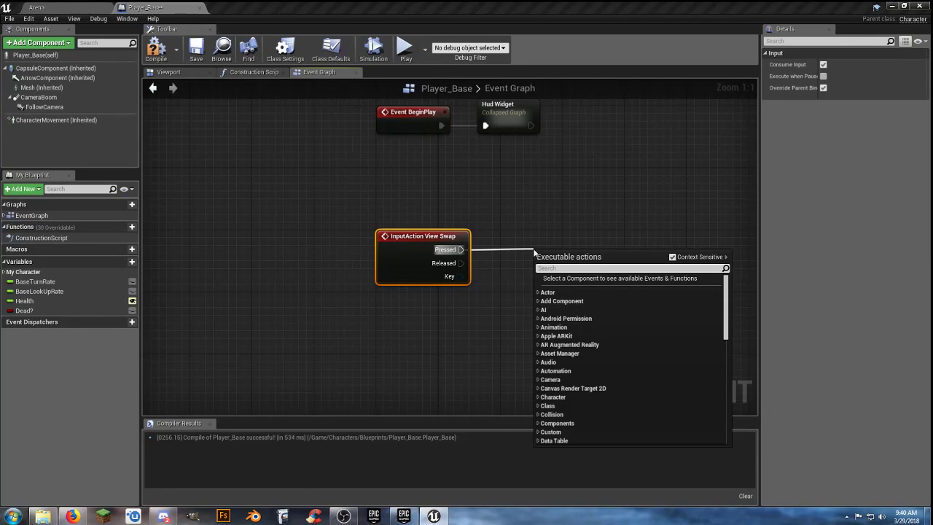
text(flipfl)
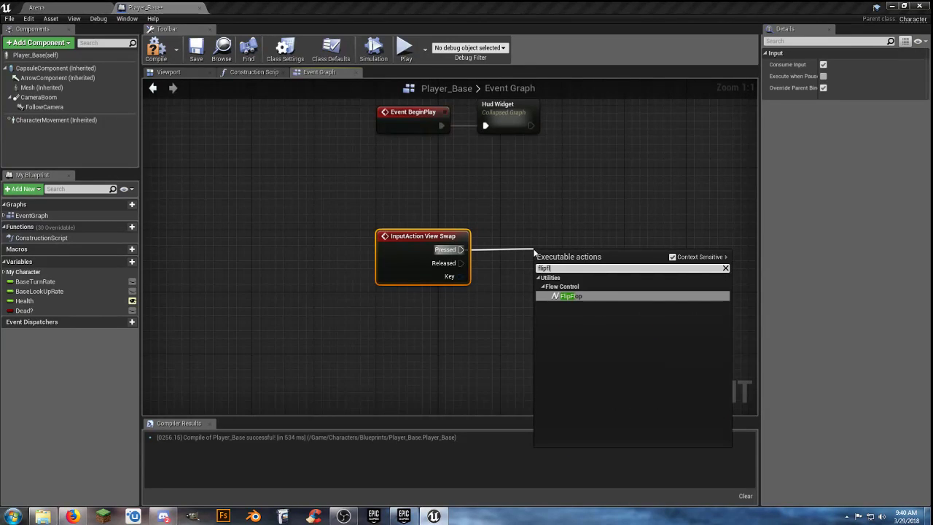
click(576, 296)
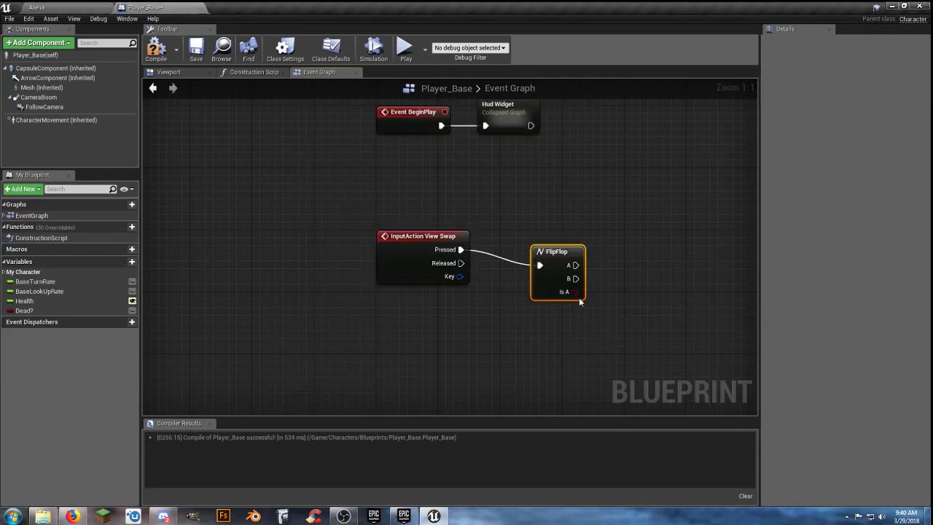
drag(559, 254, 525, 240)
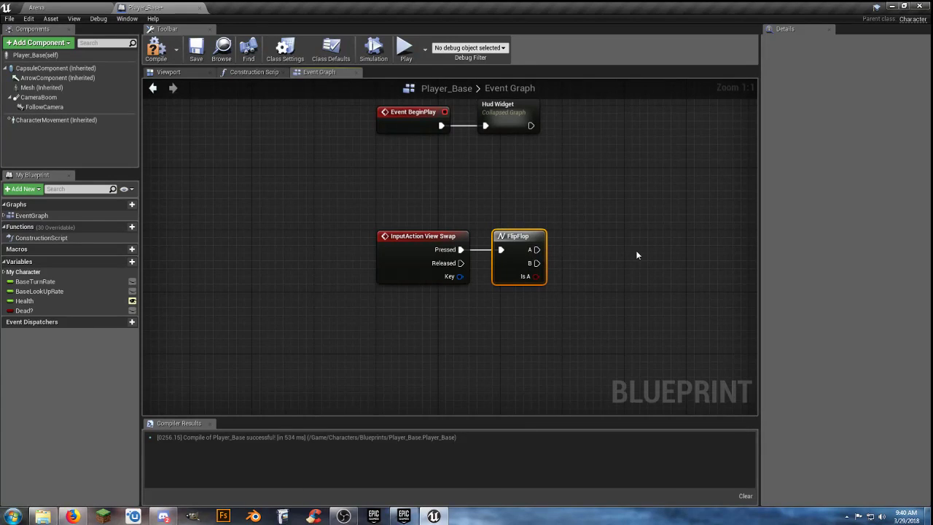
right_drag(583, 312, 495, 319)
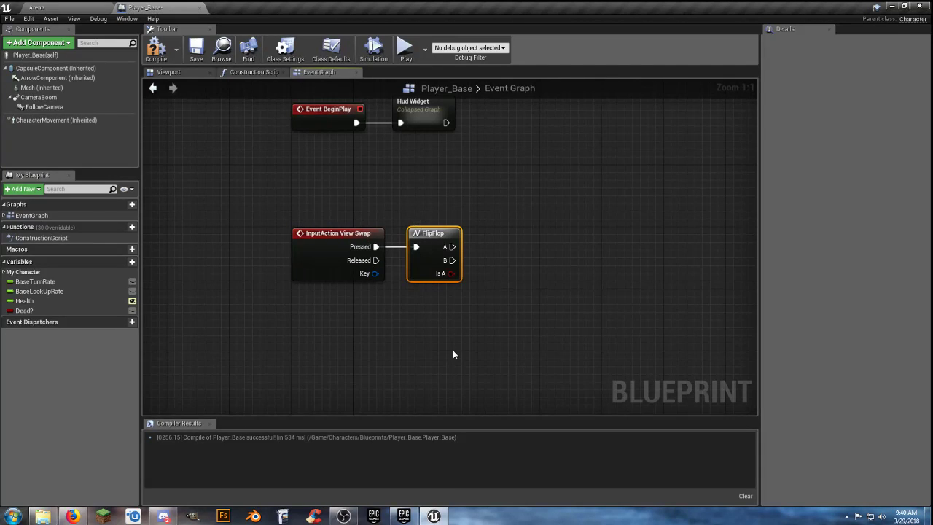
click(503, 338)
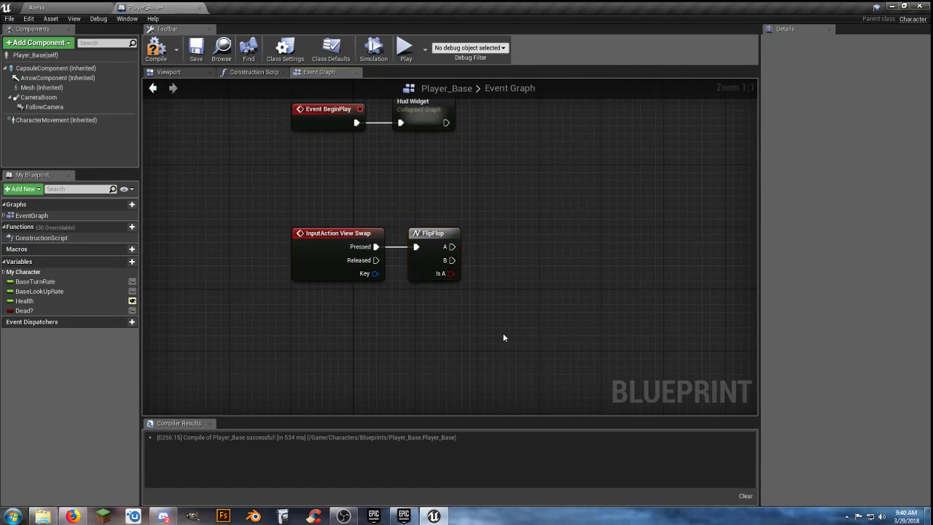
right_drag(503, 337, 471, 343)
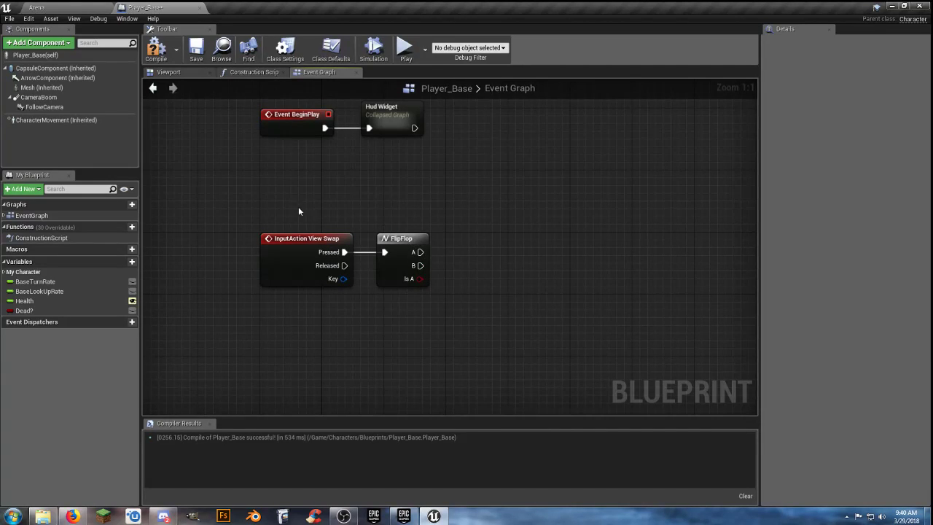
Add a Camera component under the character's Mesh and name it FPS Camera
click(175, 73)
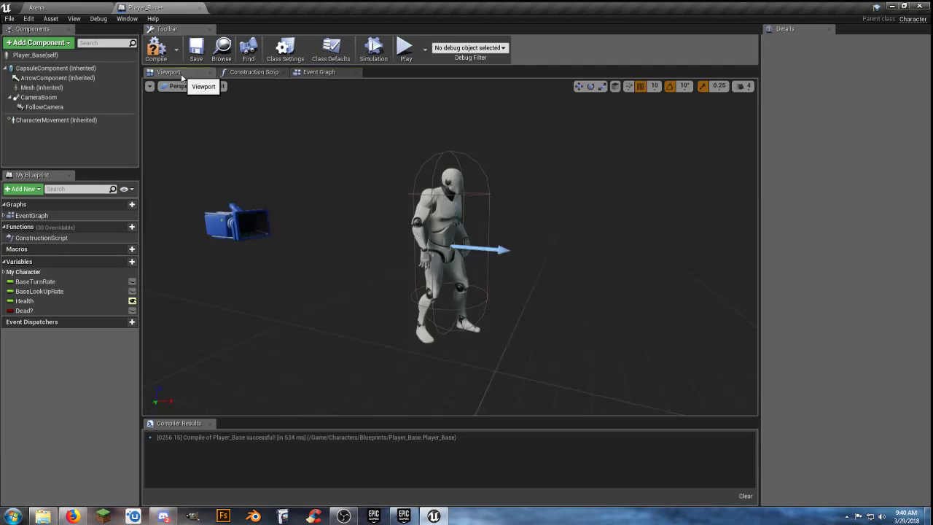
click(41, 87)
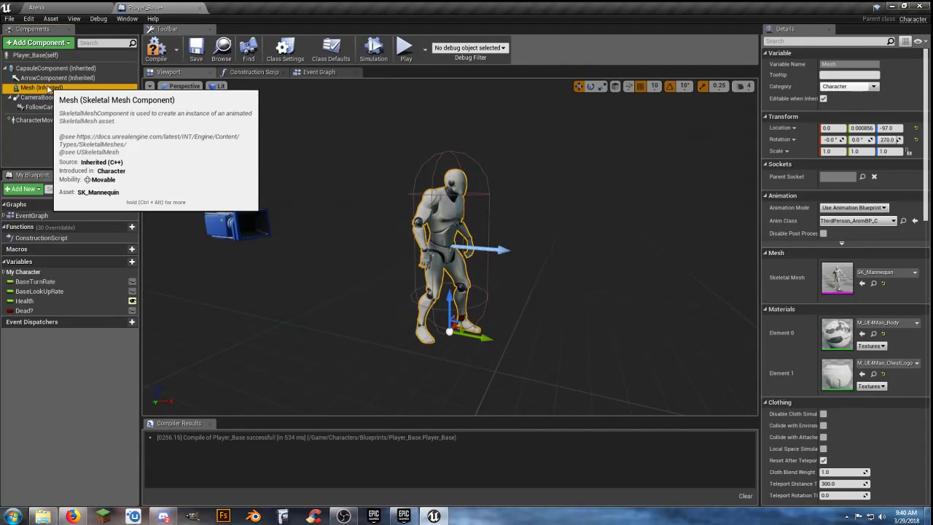
click(65, 43)
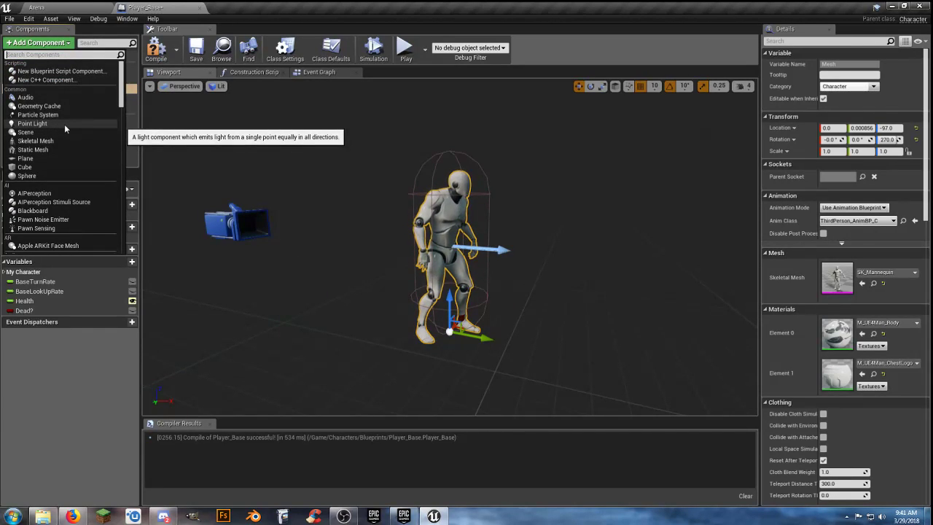
text(camer)
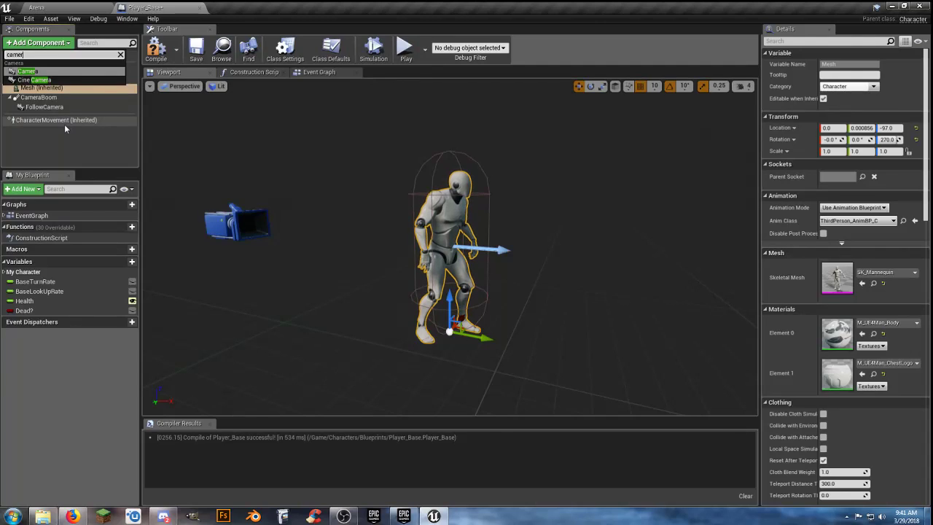
click(47, 73)
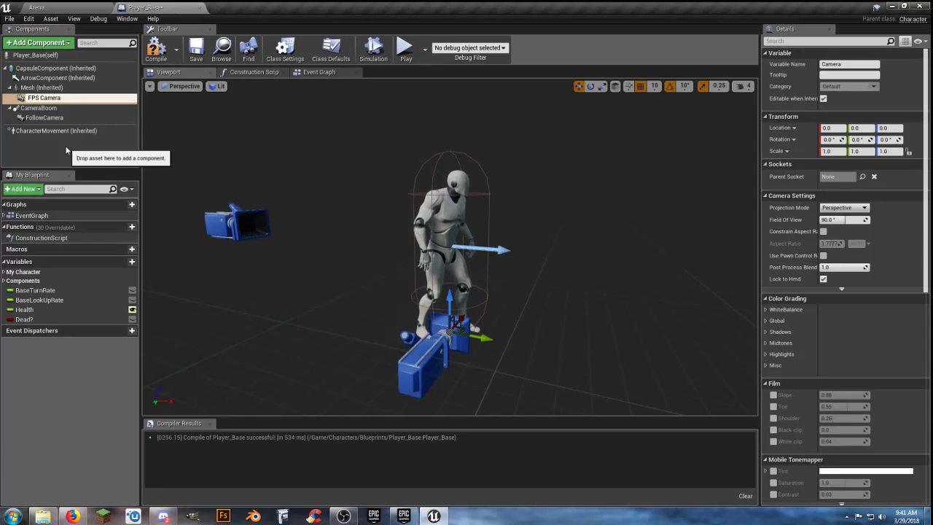
key(Return)
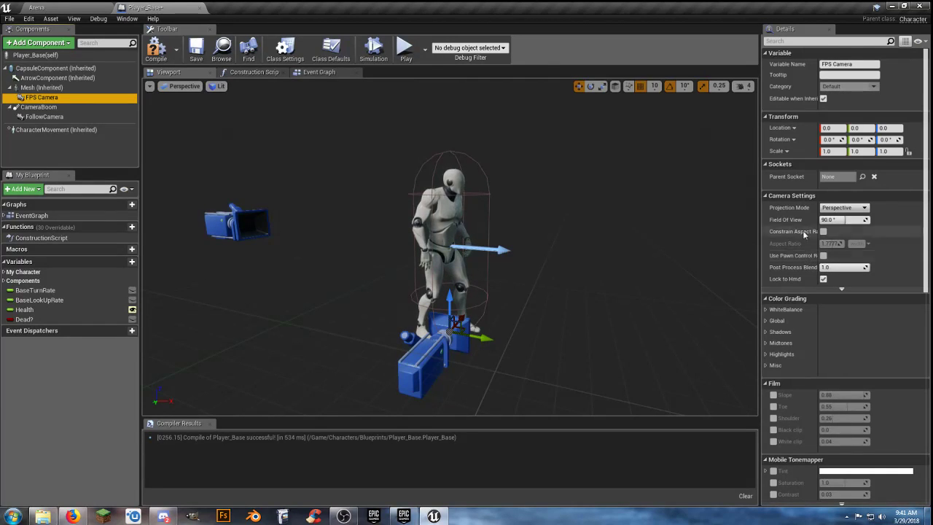
Disable Auto Activate for the FPS Camera
scroll(805, 242, down, 6)
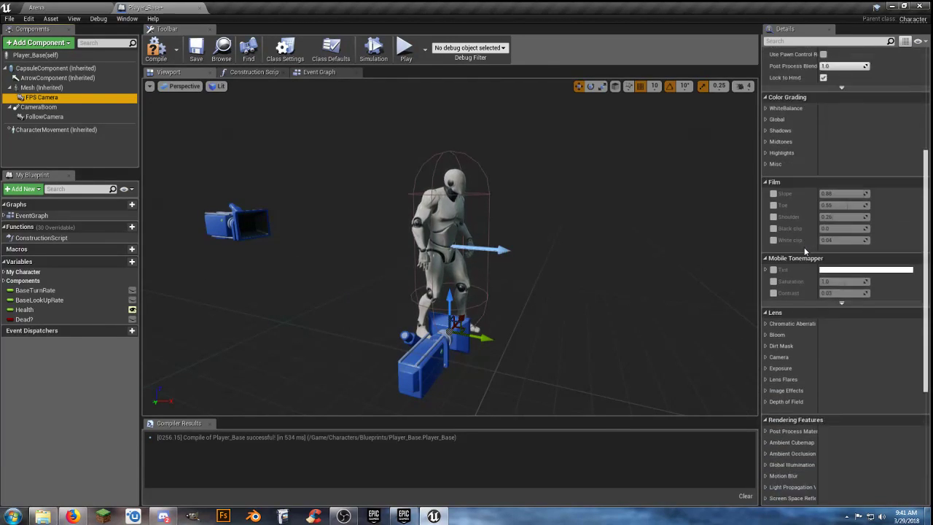
scroll(805, 251, down, 2)
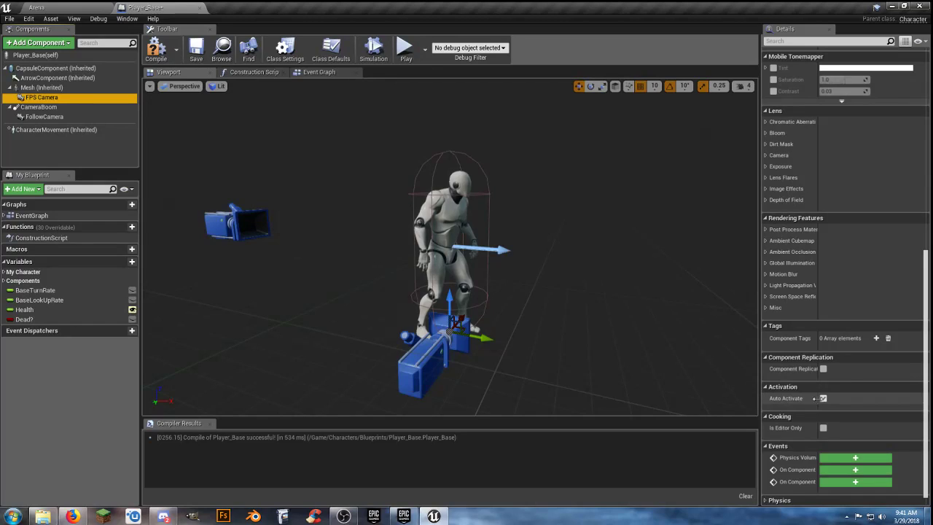
click(823, 399)
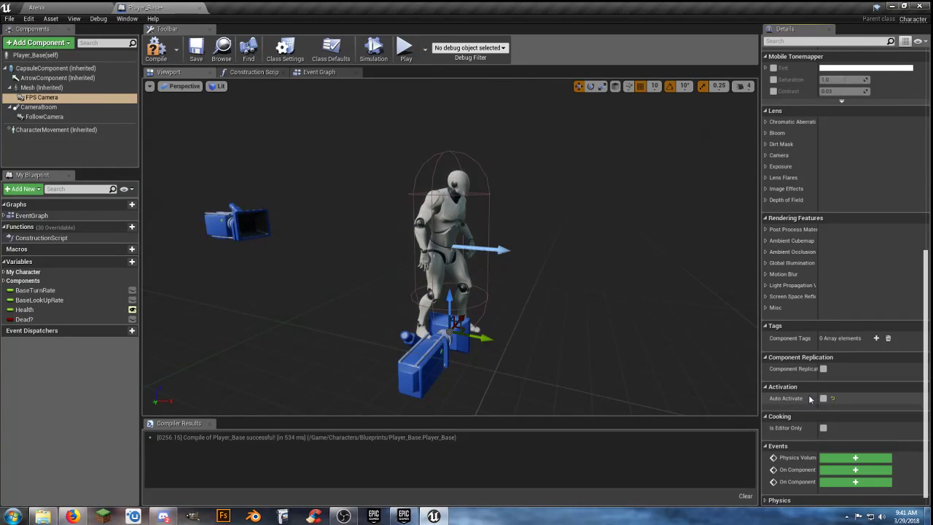
Attach the FPS Camera to the mesh's head bone as its parent socket
scroll(798, 347, up, 2)
scroll(798, 347, up, 10)
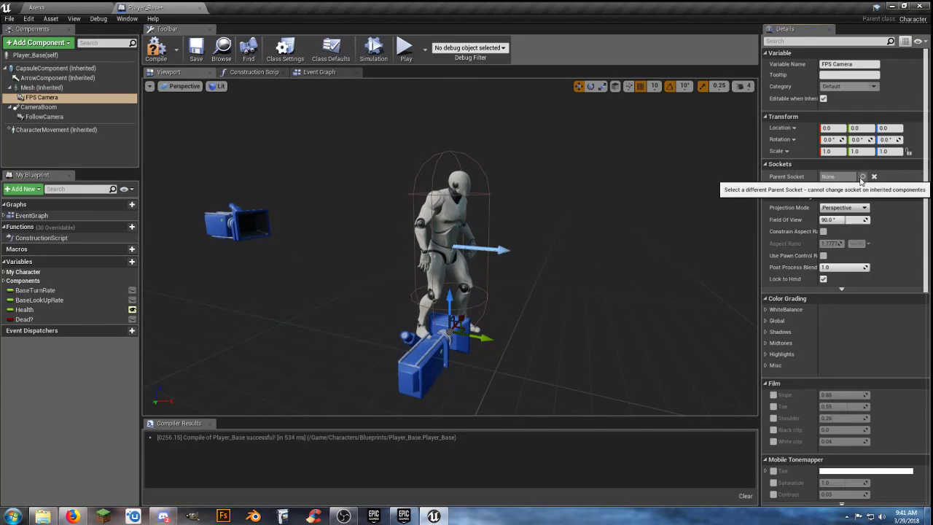
click(863, 179)
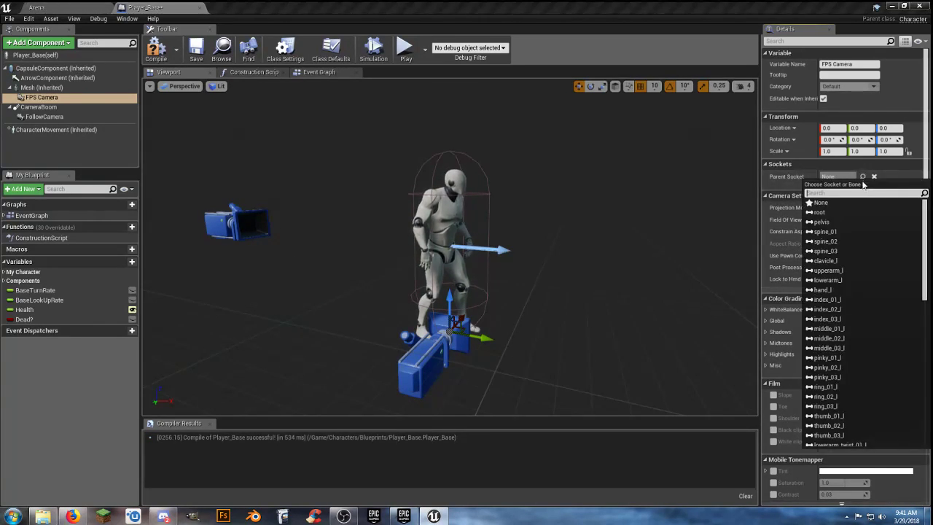
scroll(860, 241, down, 9)
scroll(850, 347, down, 6)
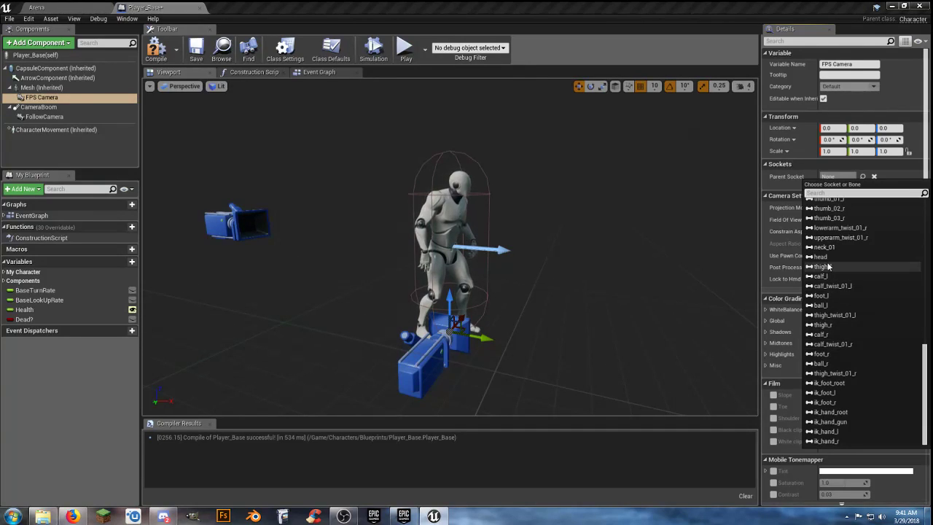
click(822, 256)
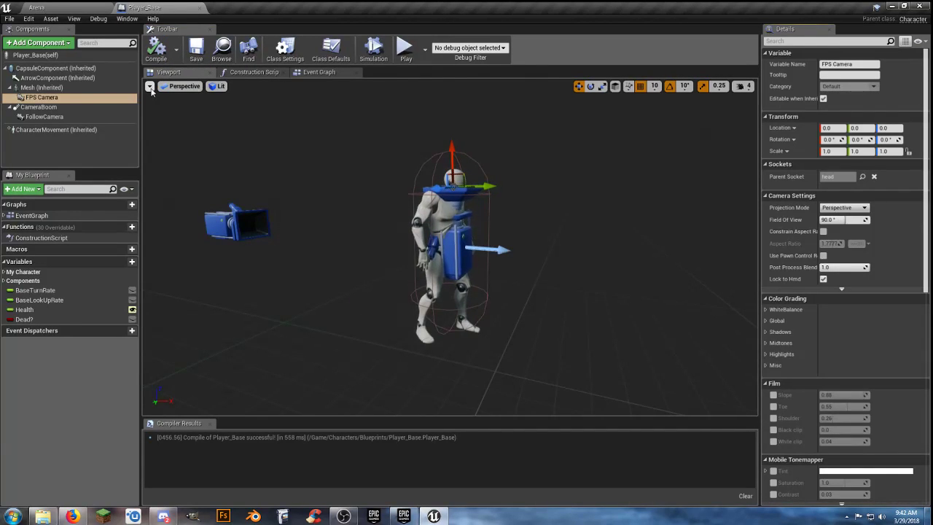
Turn off realtime viewport rendering and rotate the FPS Camera to about -90° on X and 90° on Z
click(150, 87)
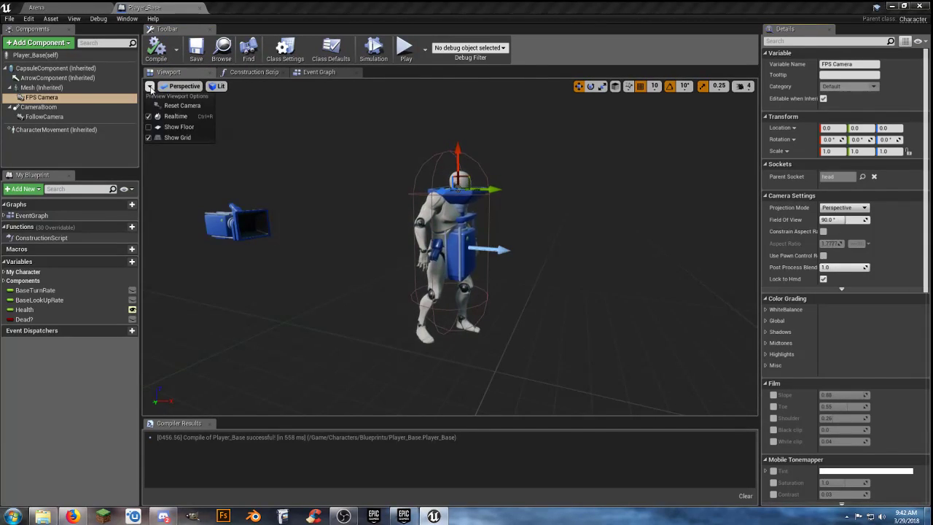
click(150, 119)
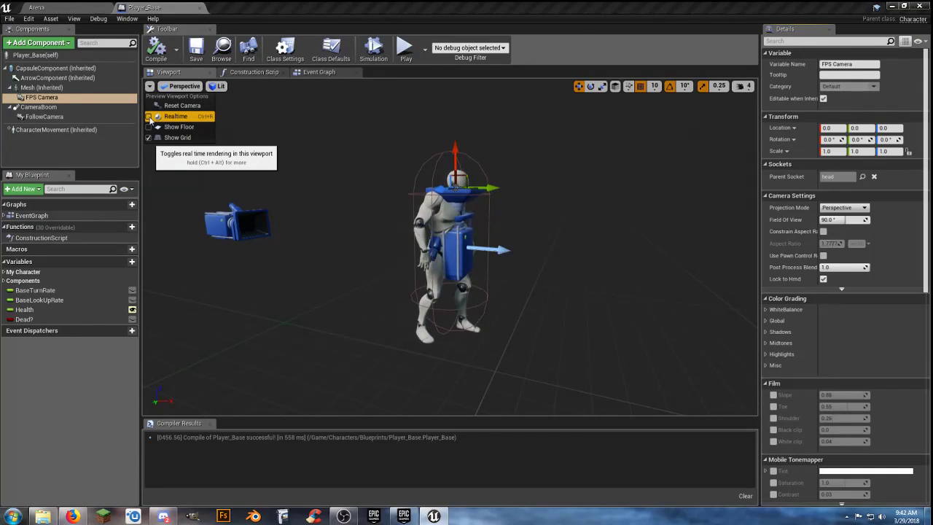
right_drag(518, 264, 452, 269)
key(w)
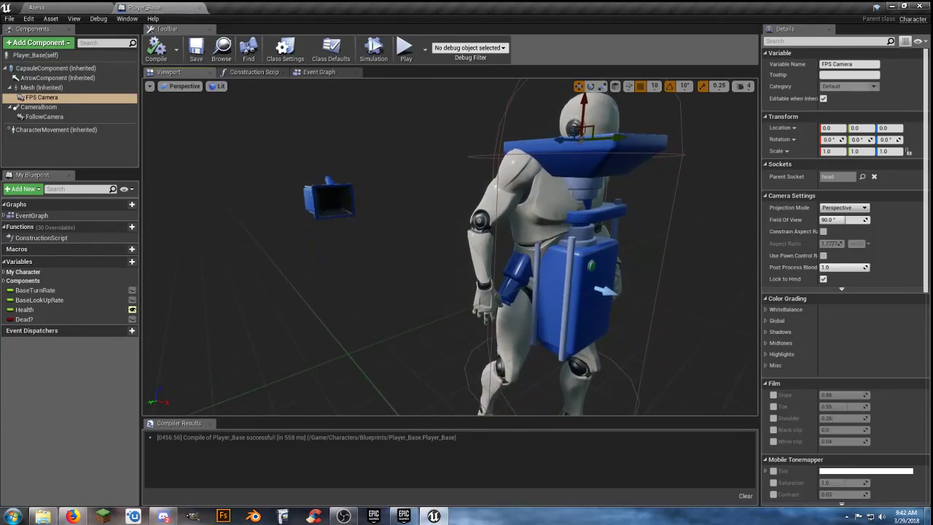
scroll(533, 213, down, 4)
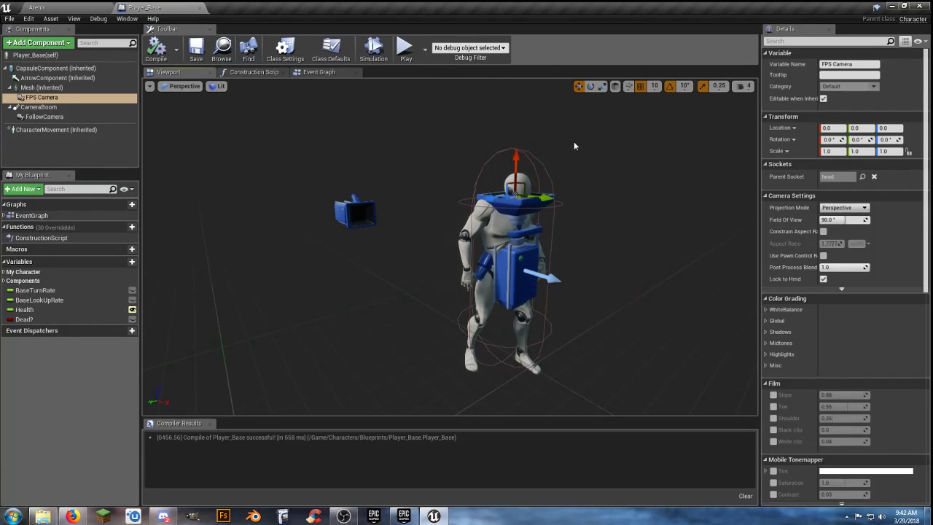
mouse_move(579, 179)
right_down()
mouse_move(545, 194)
mouse_move(545, 180)
right_up()
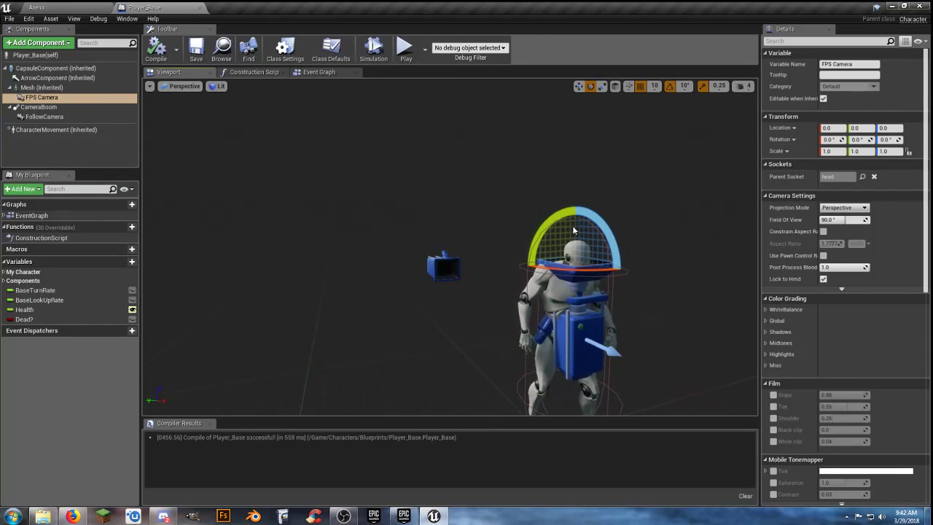
drag(526, 240, 532, 288)
drag(584, 271, 588, 271)
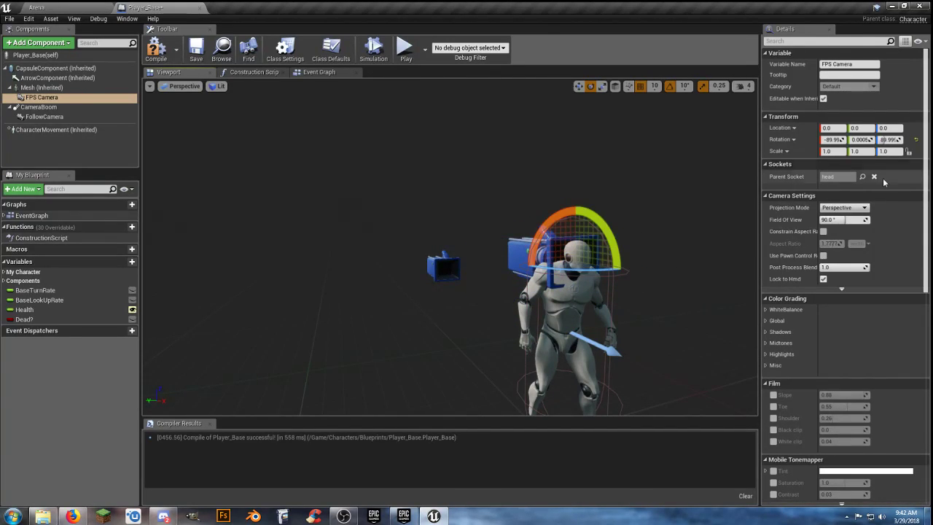
Set the FPS Camera's X location to 10
click(832, 128)
text(25)
key(Tab)
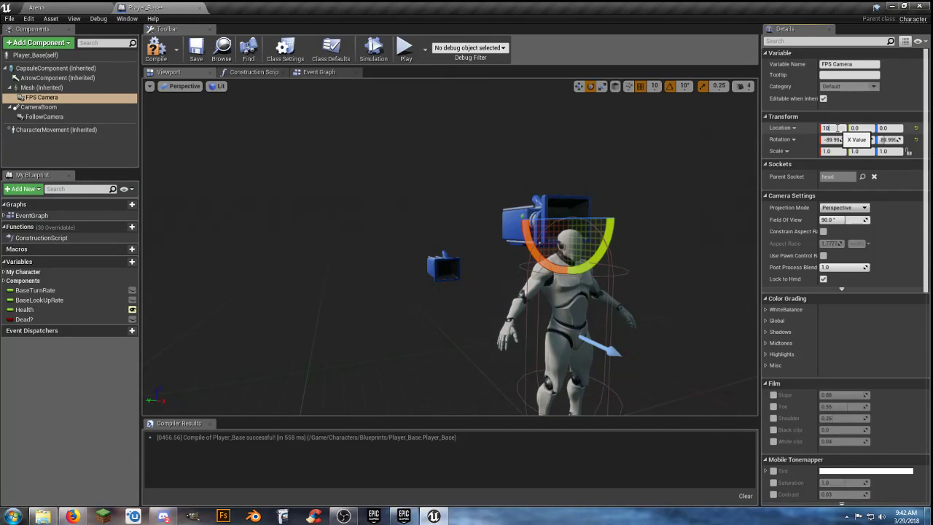
key(Tab)
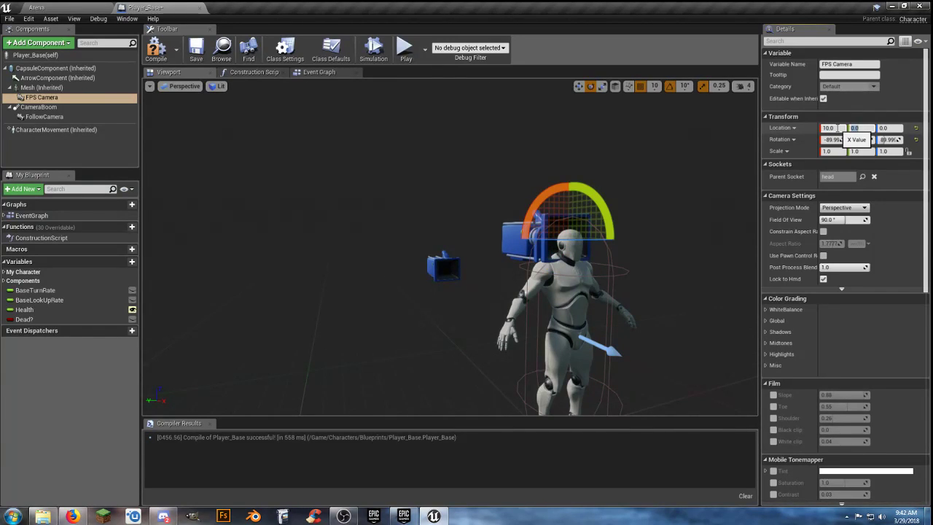
Set the FPS Camera's Y location to 25 and switch its viewport gizmo to translate mode
key(Tab)
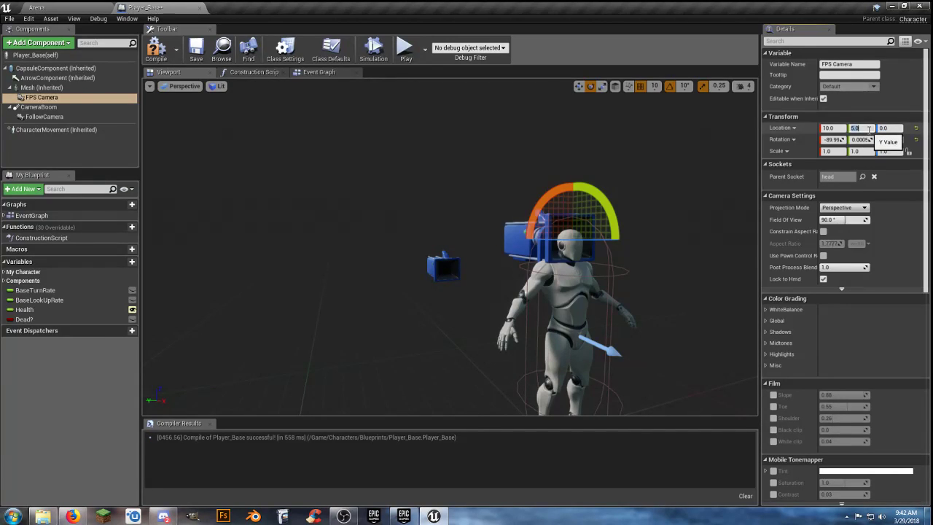
text(25)
key(Tab)
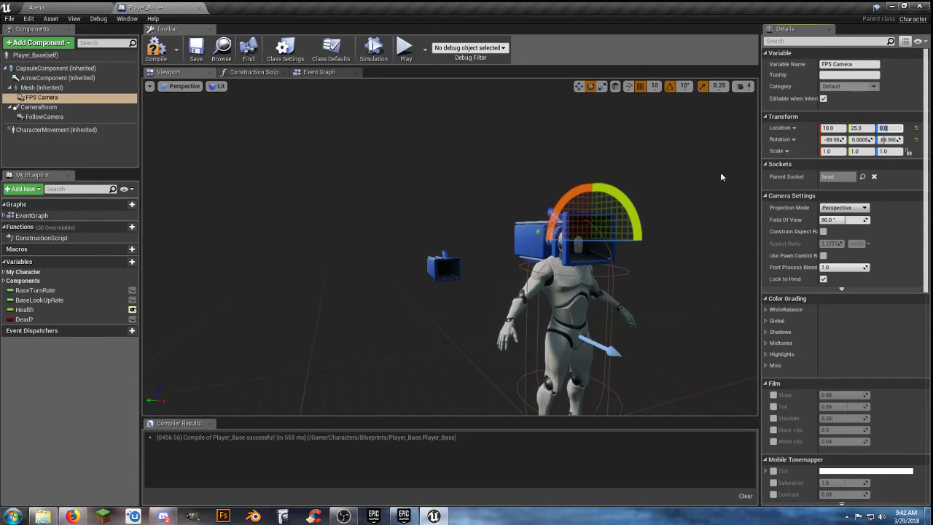
drag(673, 208, 729, 209)
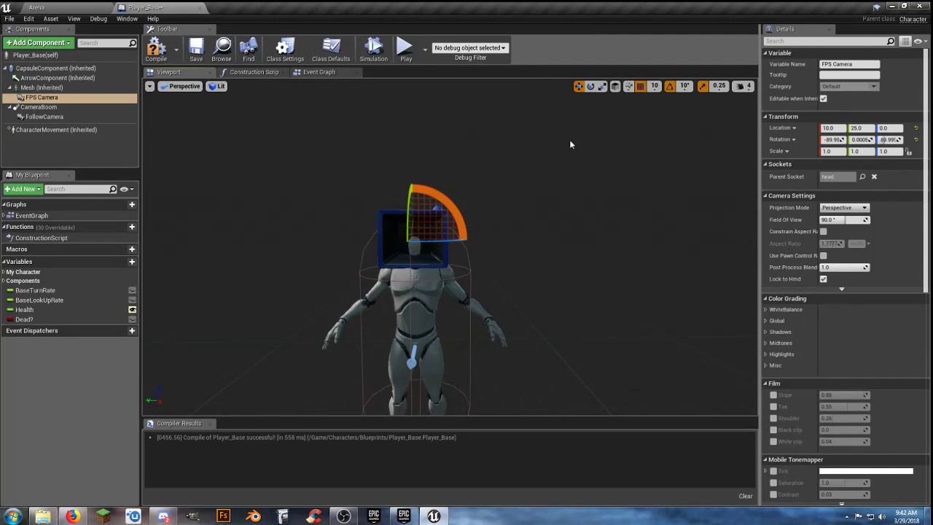
key(w)
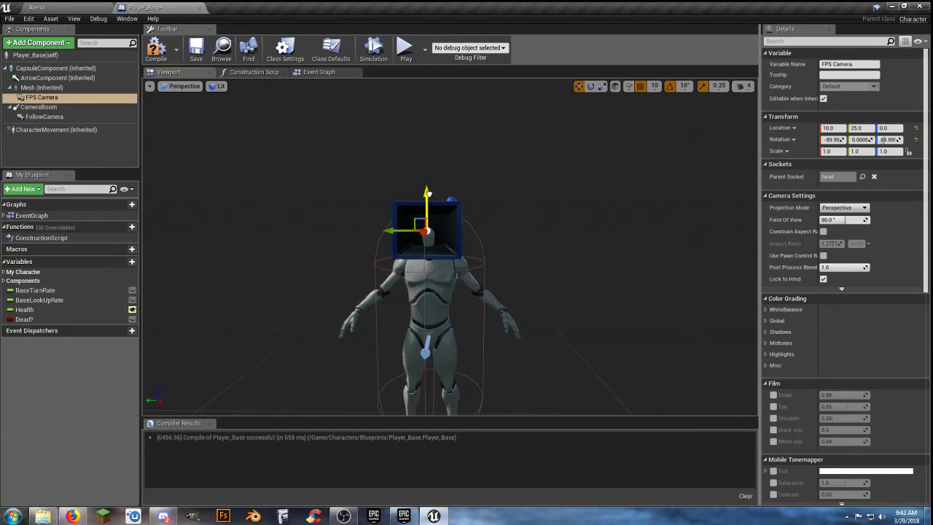
drag(428, 191, 427, 189)
right_drag(532, 198, 650, 198)
key(a)
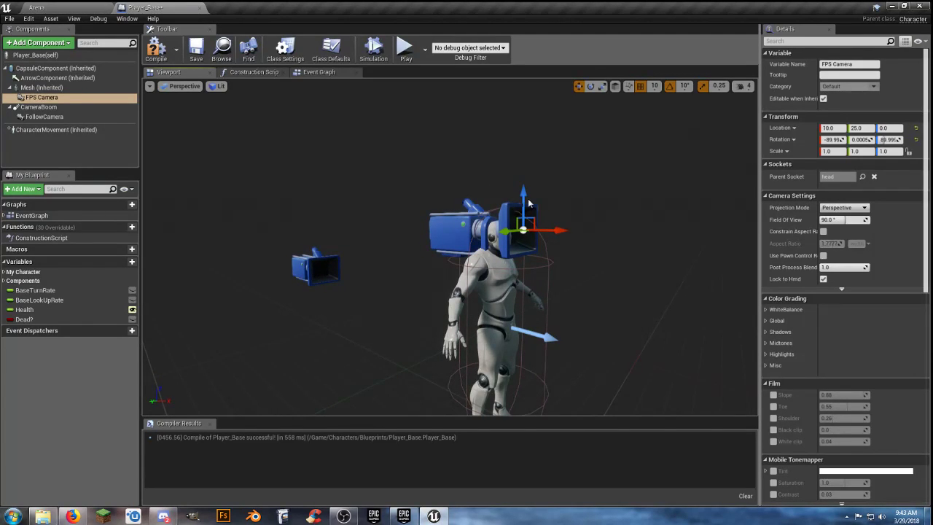
Widen the property-name column in the component's details, and compile and save the Player_Base blueprint
click(149, 86)
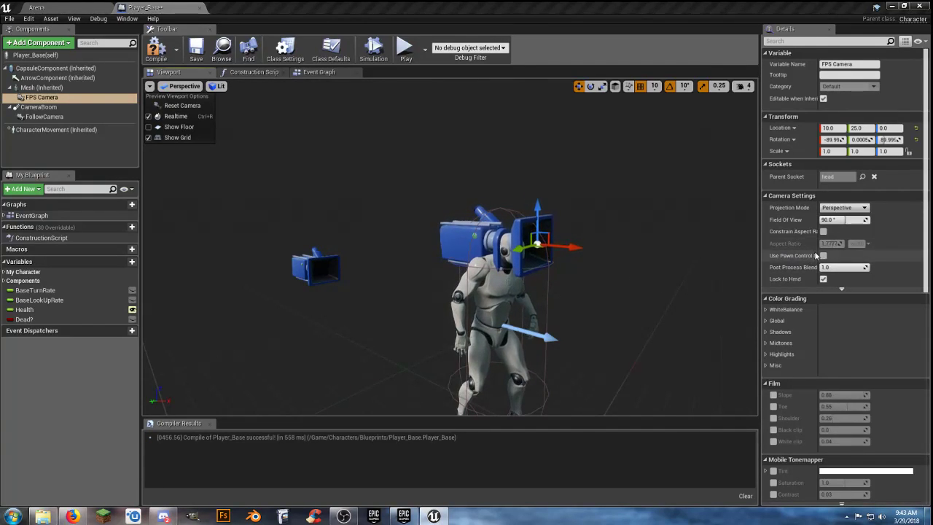
drag(818, 306, 841, 297)
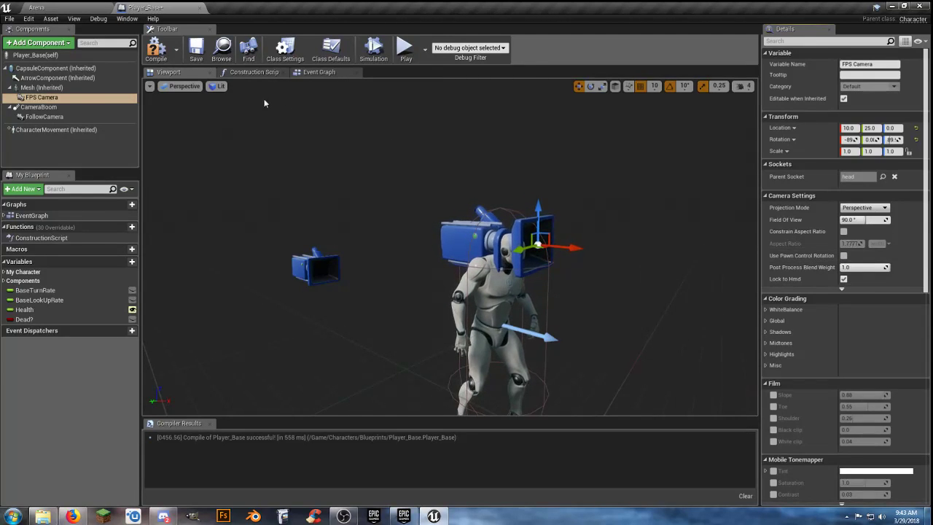
click(153, 47)
click(195, 49)
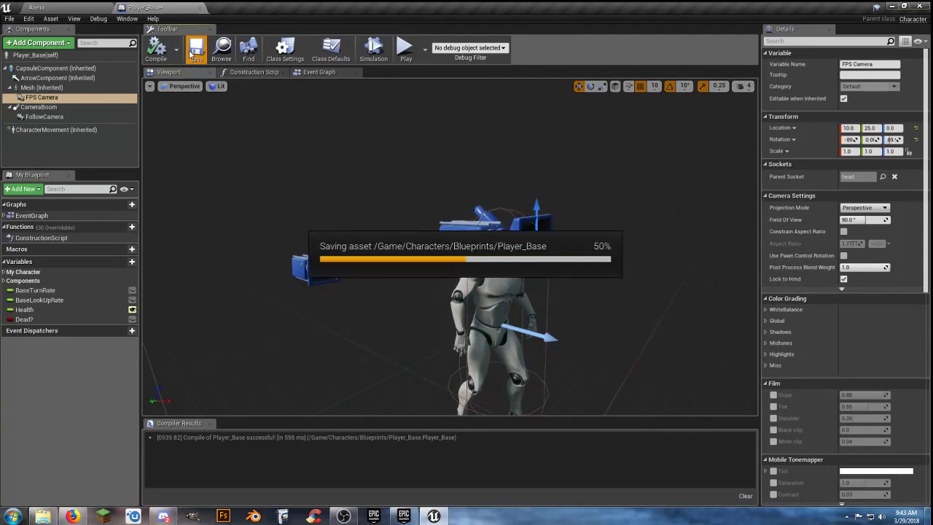
Play-test the Arena level briefly with the character and stop the session
click(93, 8)
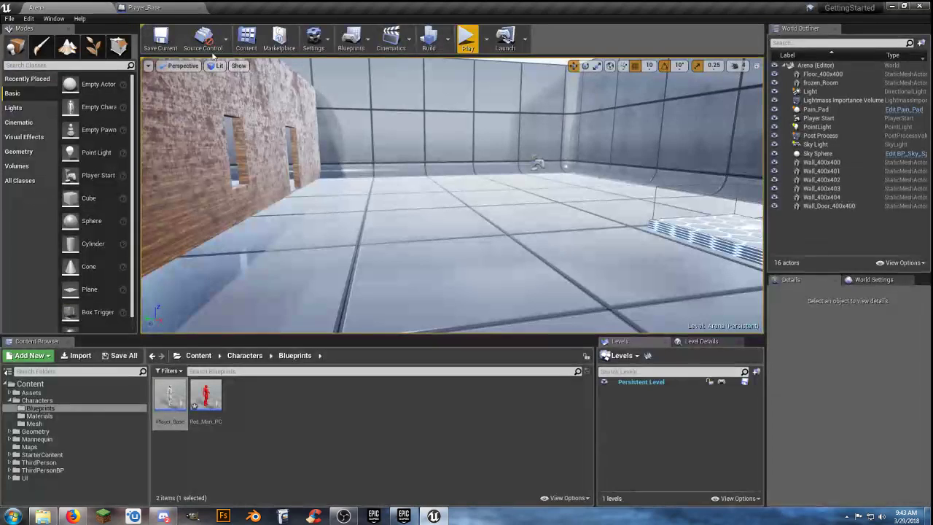
click(467, 40)
key(w)
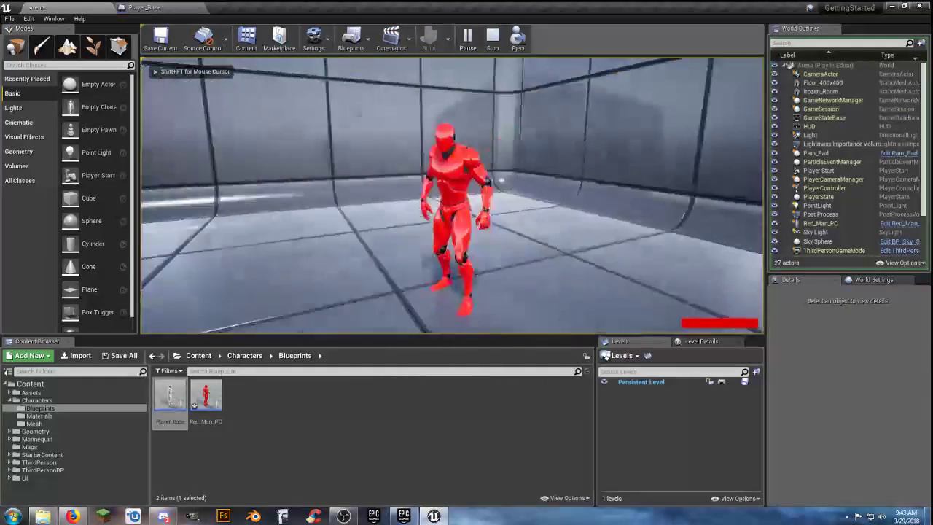
key(Escape)
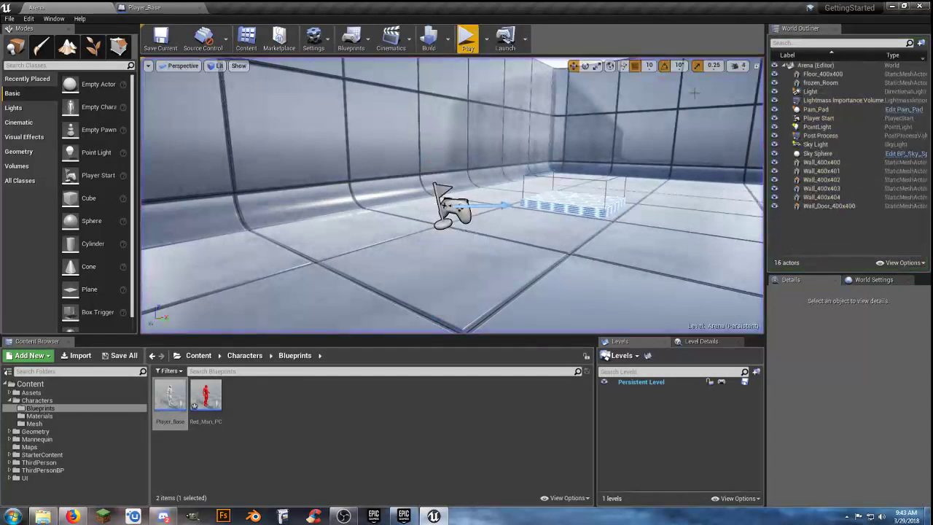
In Player_Base's Event Graph, connect a Deactivate (FollowCamera) node to the FlipFlop's A output and tidy its Follow Camera reference underneath
click(150, 7)
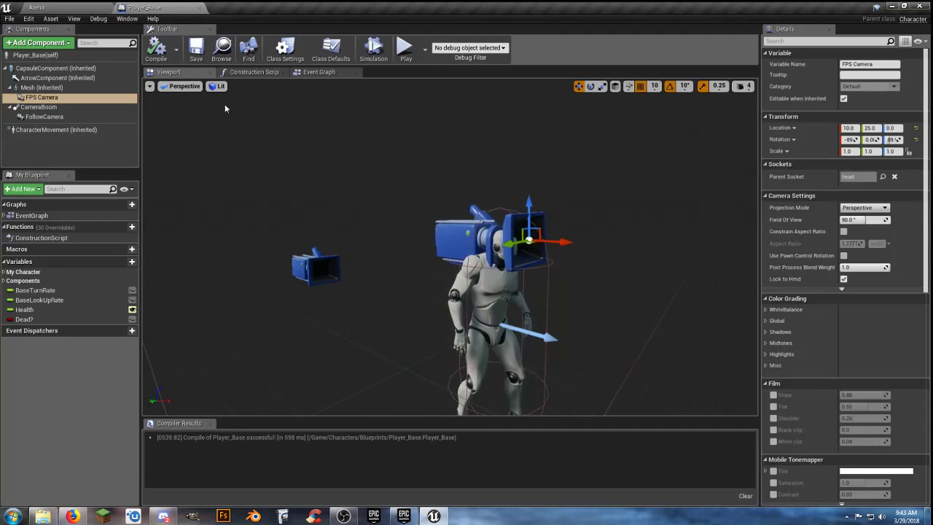
click(319, 72)
right_drag(491, 253, 484, 236)
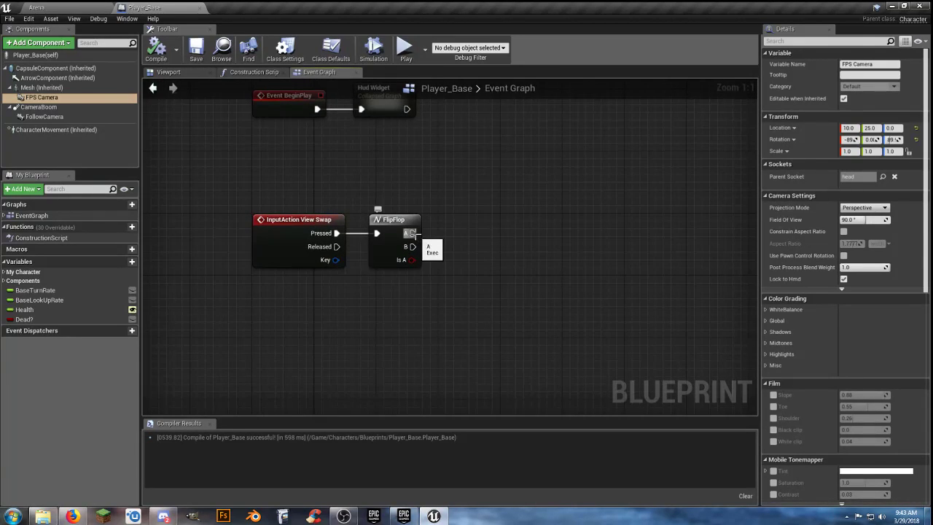
drag(509, 232, 508, 232)
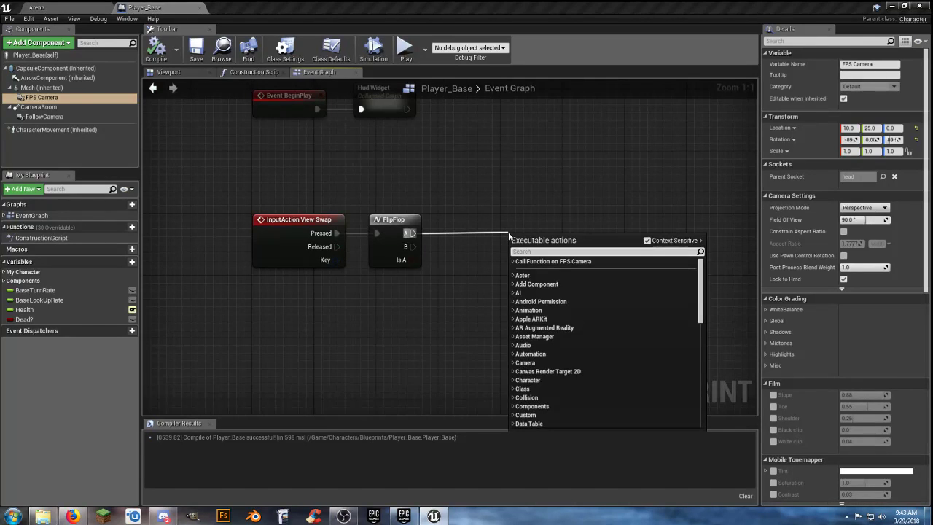
text(deacti)
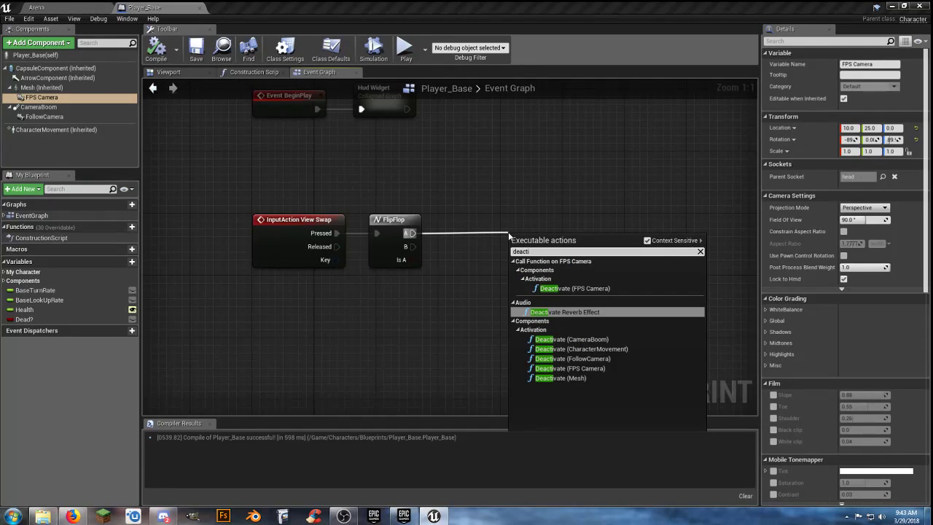
click(599, 359)
drag(569, 238, 553, 223)
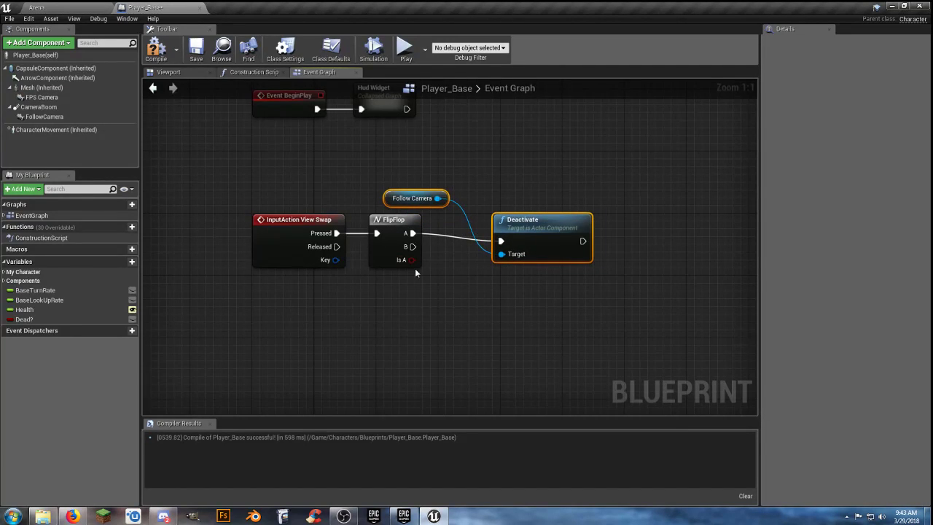
drag(388, 199, 516, 277)
drag(547, 227, 547, 220)
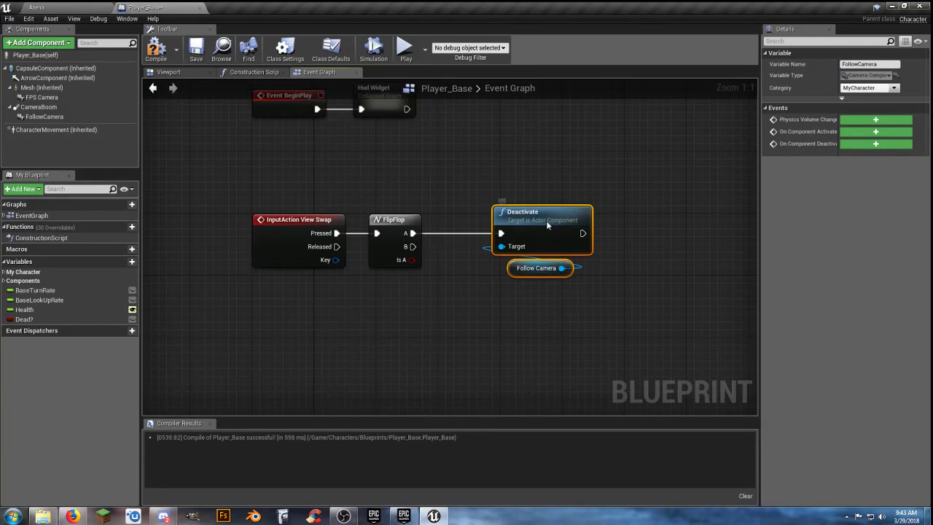
Chain an Activate (FPS Camera) node after the FollowCamera Deactivate node and place its FPS Camera reference beneath it
click(530, 316)
right_drag(530, 317, 443, 307)
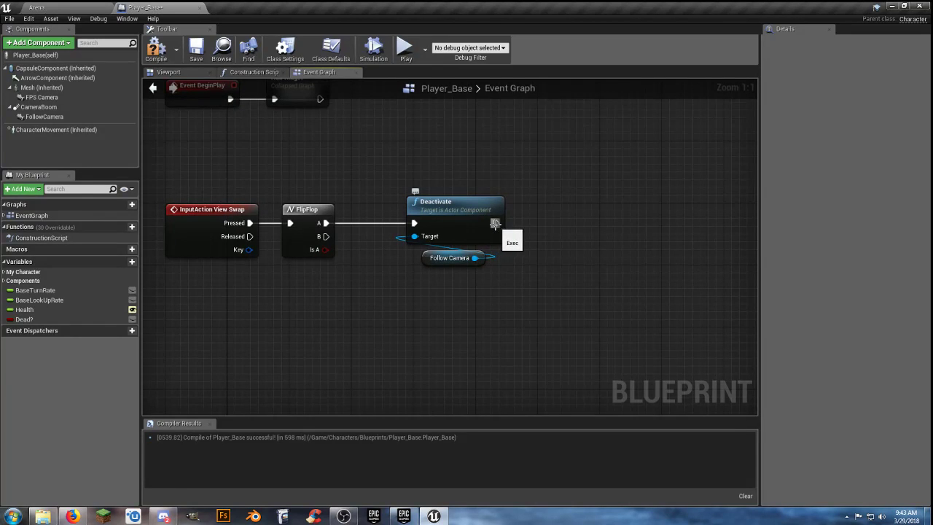
drag(557, 220, 559, 223)
text(act)
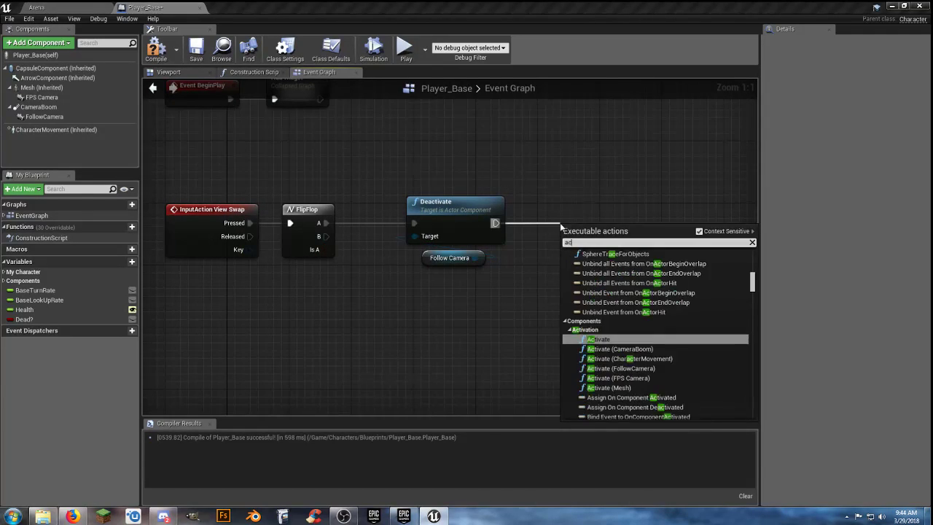
text(ivate)
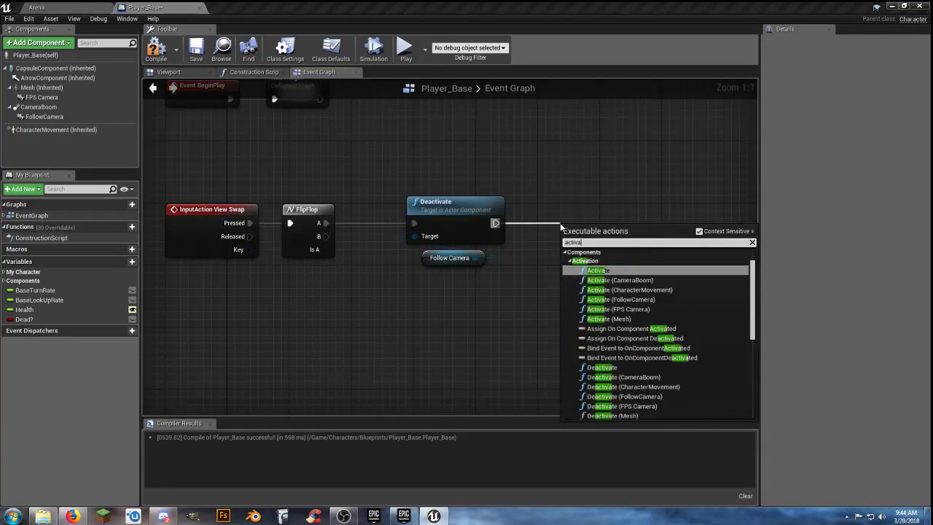
click(618, 309)
drag(592, 212, 572, 204)
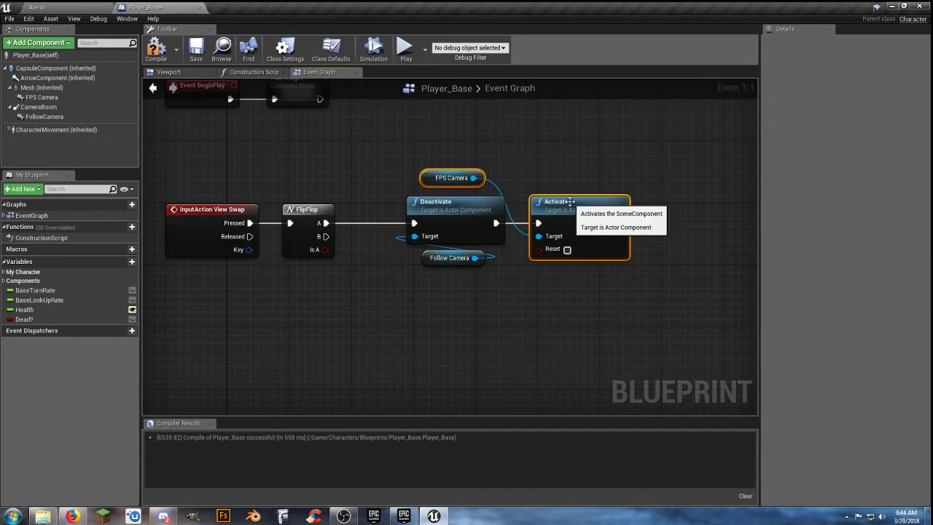
click(497, 191)
drag(430, 180, 554, 282)
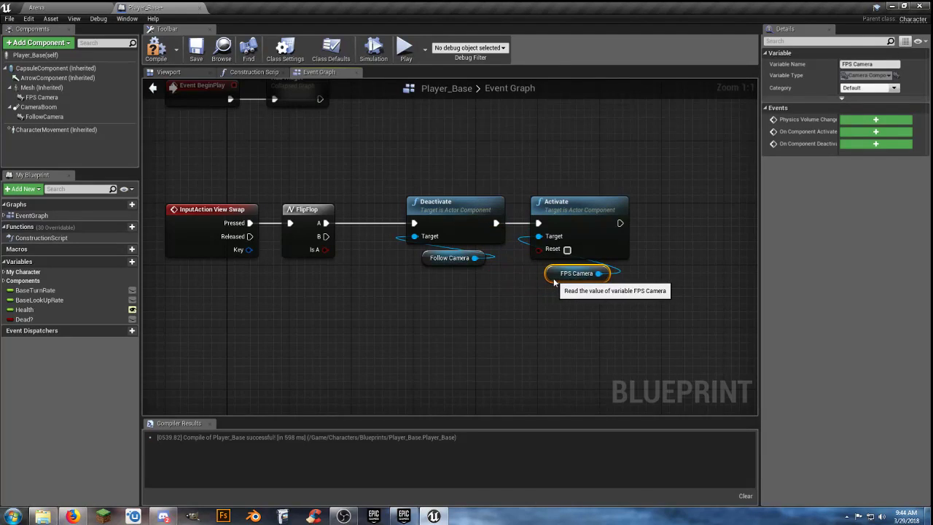
click(519, 323)
Connect a Deactivate (FPS Camera) node to the FlipFlop's B output
right_drag(518, 323, 537, 317)
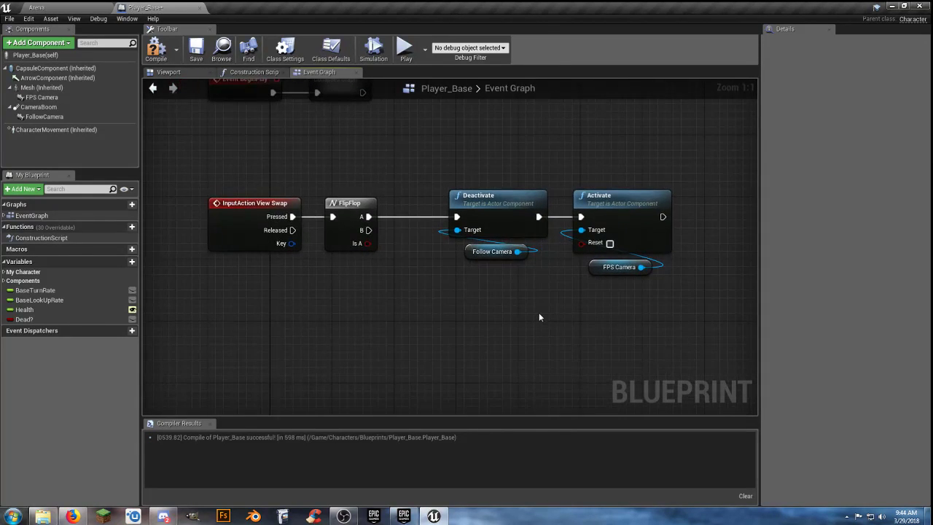
drag(369, 229, 457, 308)
text(deacti)
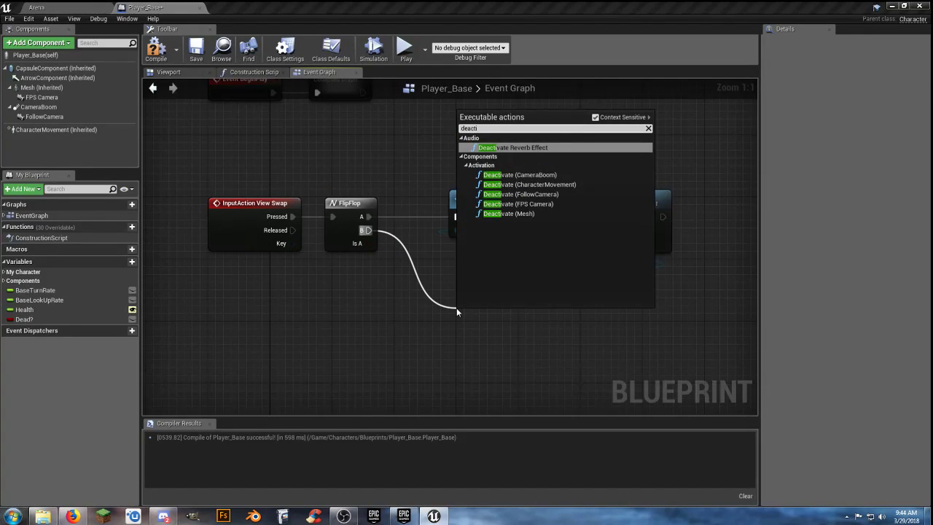
click(519, 204)
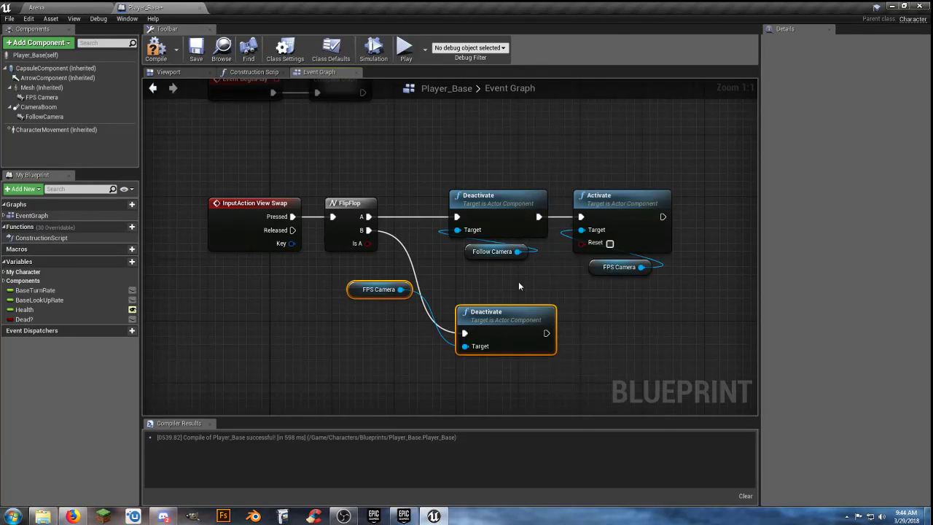
Chain an Activate (FollowCamera) node after the FPS Camera Deactivate node
drag(545, 334, 610, 333)
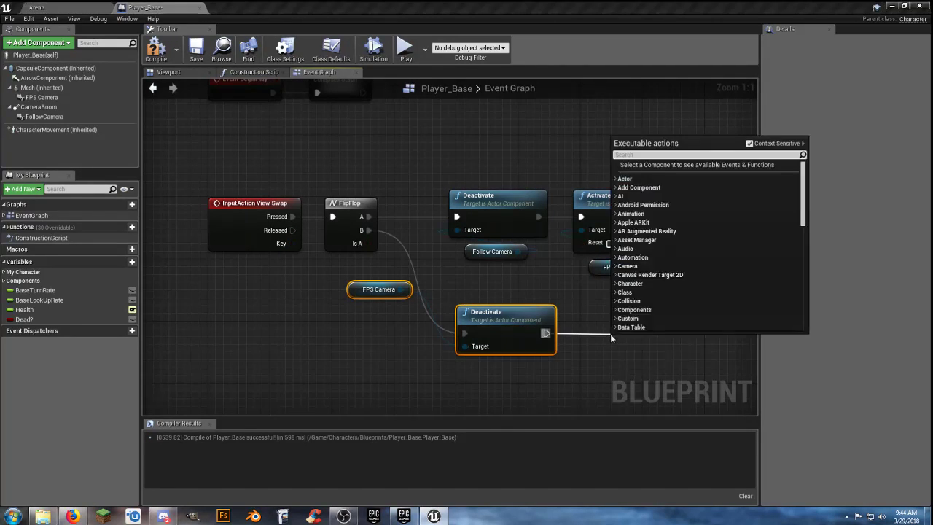
text(activate)
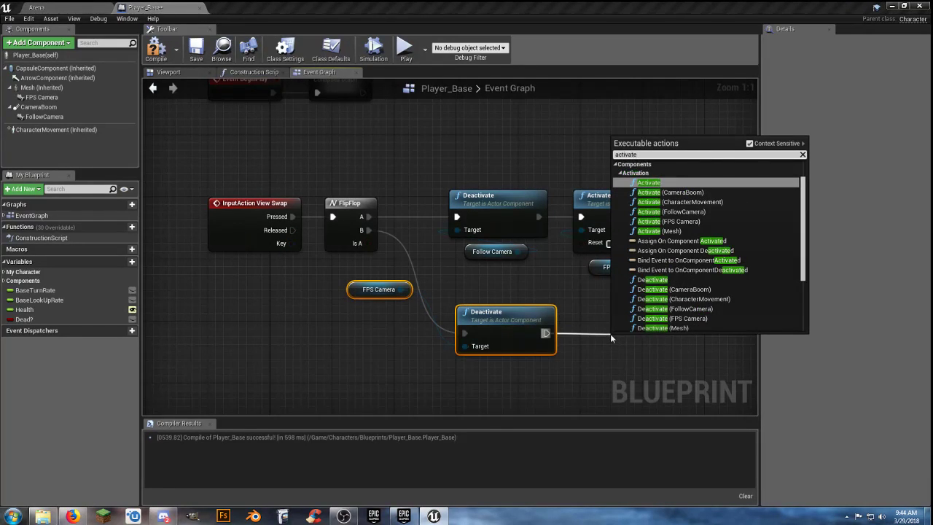
click(667, 211)
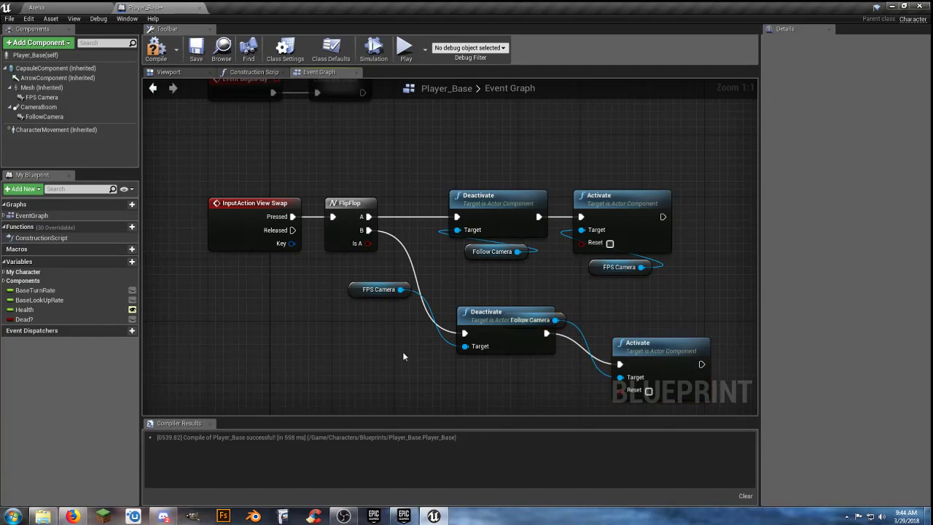
Arrange the B branch's Deactivate and Activate nodes under the A branch, with each camera reference below its node
mouse_move(494, 319)
mouse_down()
mouse_move(487, 289)
mouse_move(487, 304)
mouse_up()
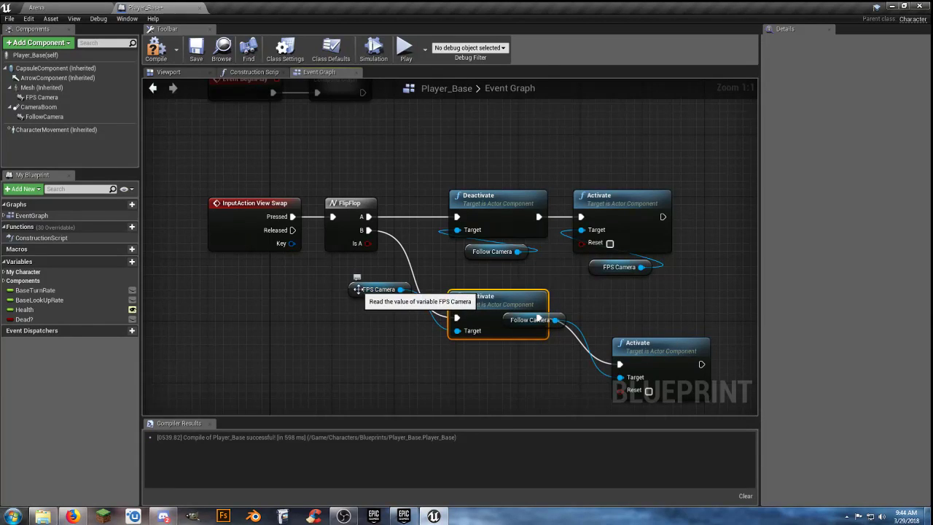
drag(359, 290, 460, 346)
right_drag(487, 394, 443, 314)
drag(516, 239, 583, 335)
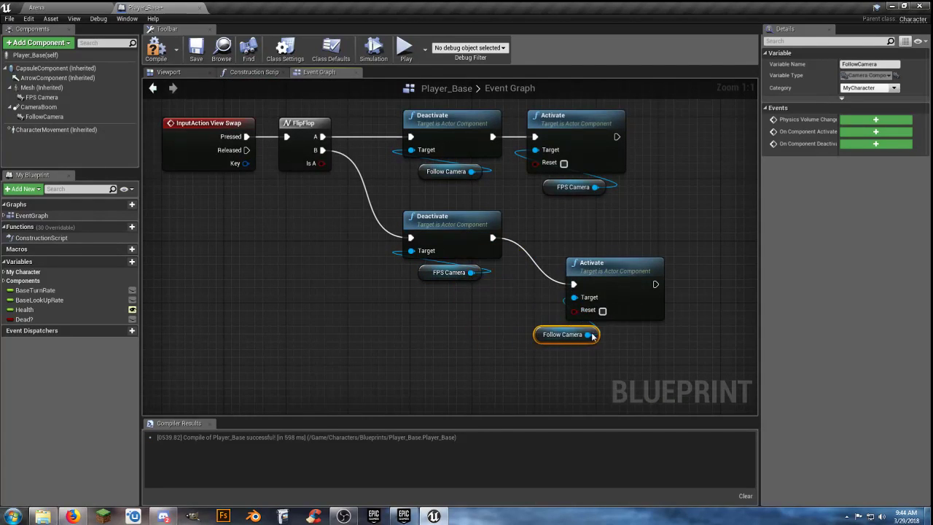
drag(644, 342, 643, 335)
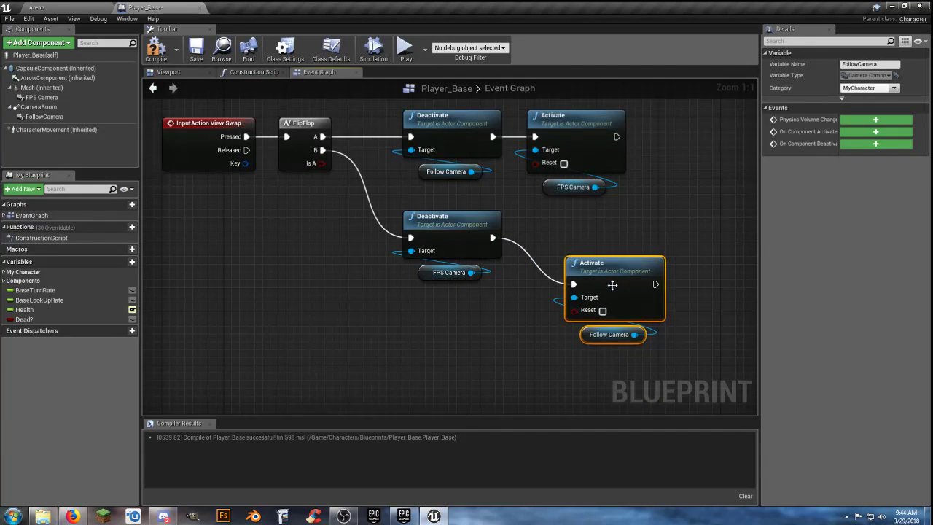
drag(612, 270, 574, 222)
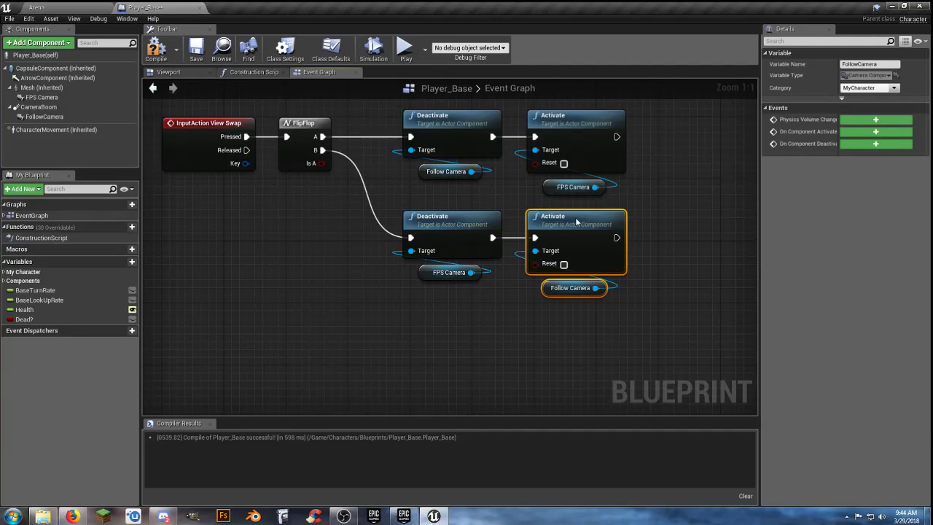
click(503, 322)
Compile Player_Base and play the Arena level to test swapping between the third-person and FPS cameras
right_drag(503, 321, 438, 370)
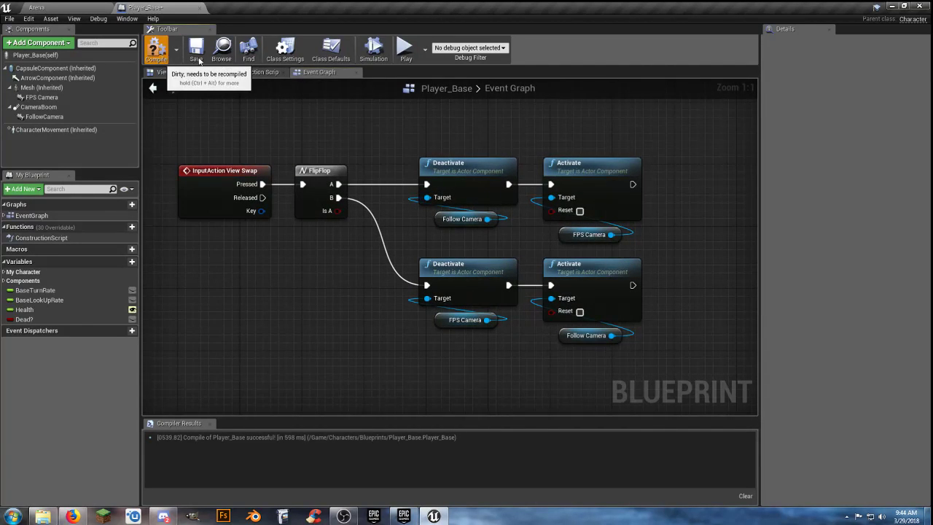
click(159, 50)
click(75, 9)
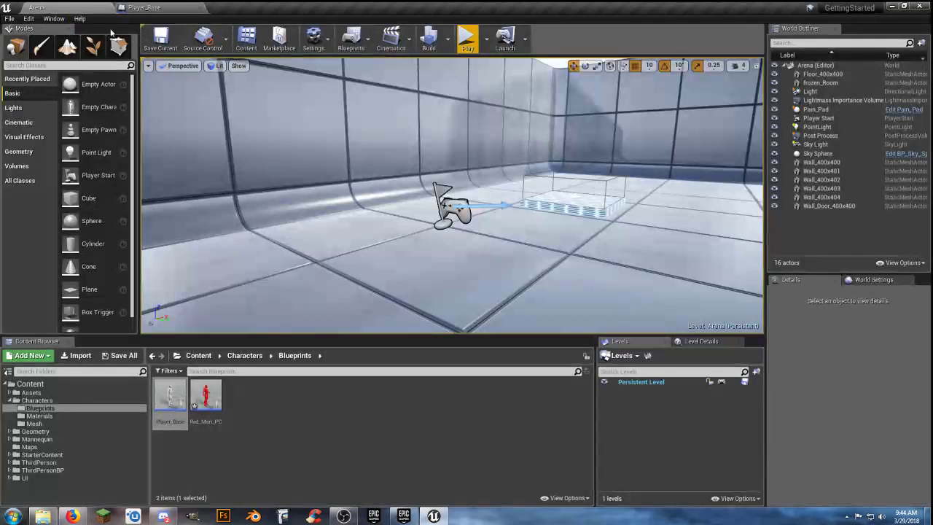
click(467, 41)
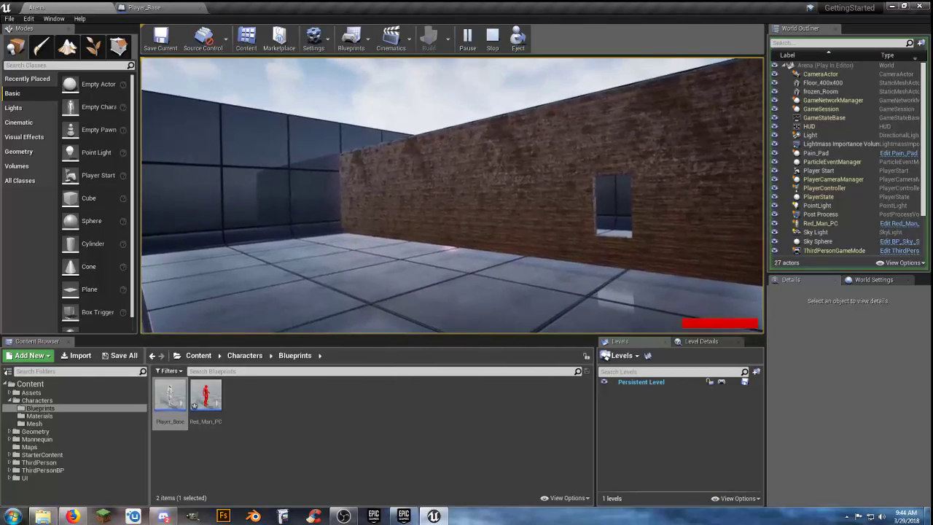
Walk forward in the FPS view of the running Arena level and end the play session
key(w)
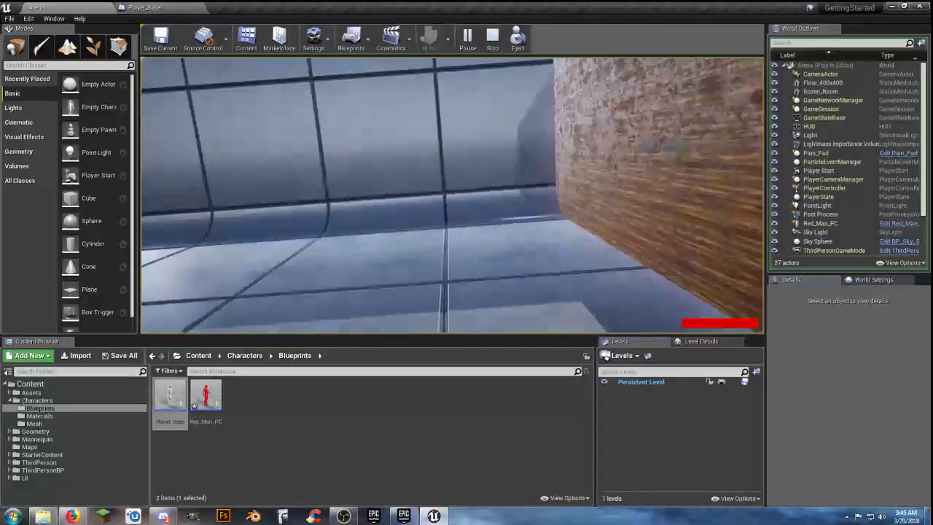
key(Escape)
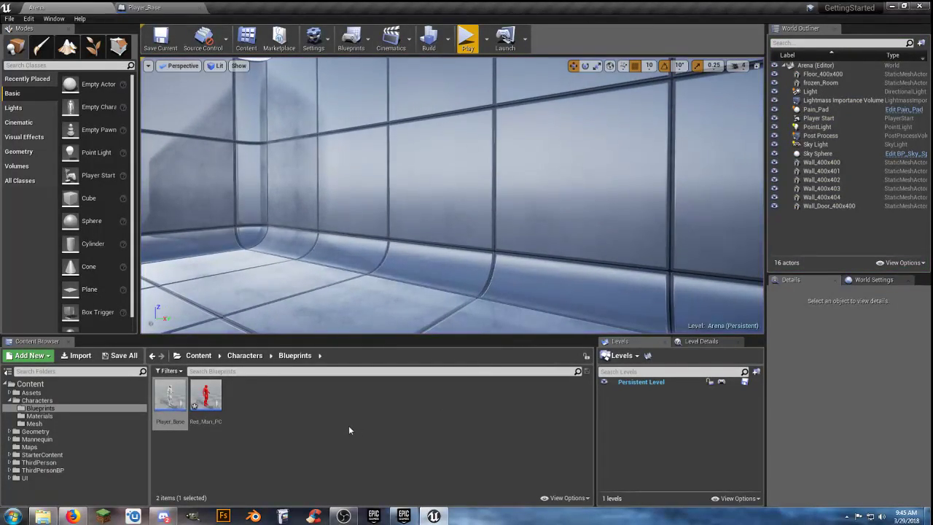
Enable Use Pawn Control Rotation on Player_Base's FPS Camera component, and compile and save the blueprint
click(173, 8)
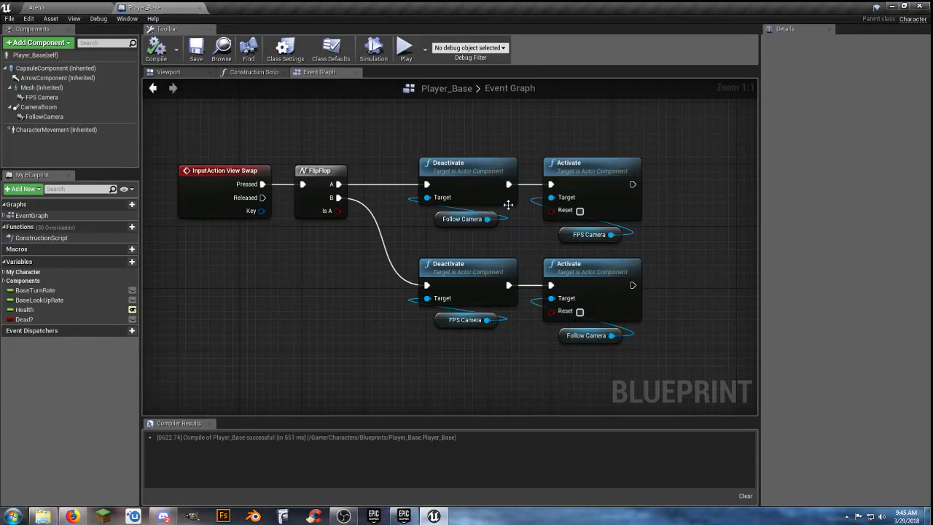
click(43, 97)
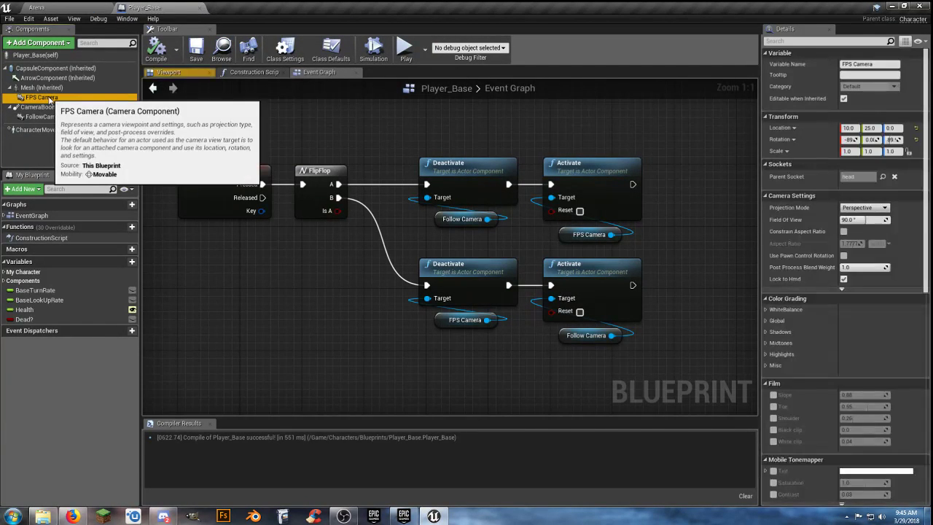
click(843, 255)
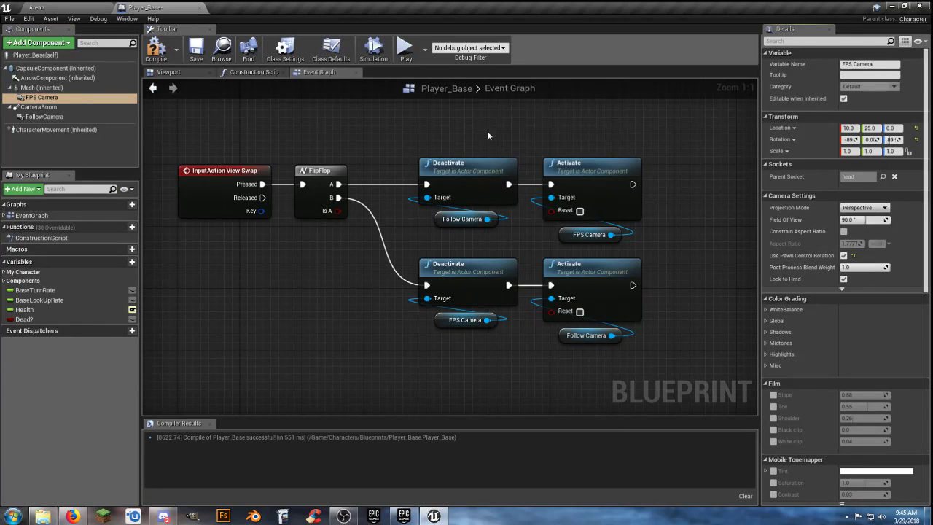
click(196, 52)
Play the Arena level twice to test walking, looking around and swapping between the FPS and third-person views
click(38, 8)
click(468, 40)
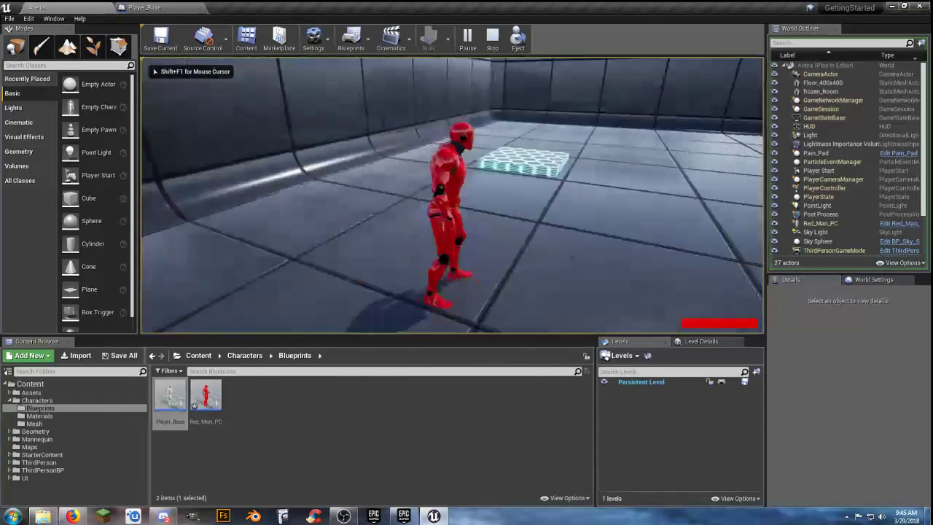
key(v)
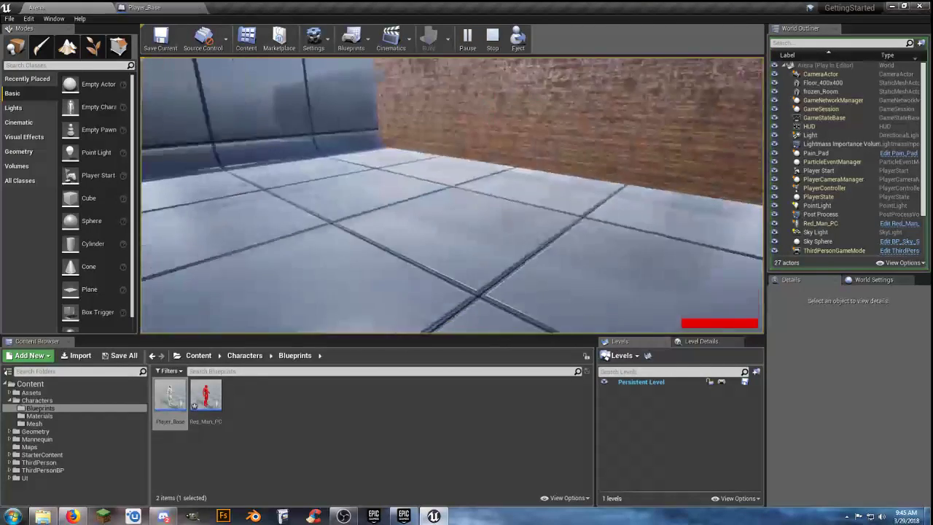
key(Escape)
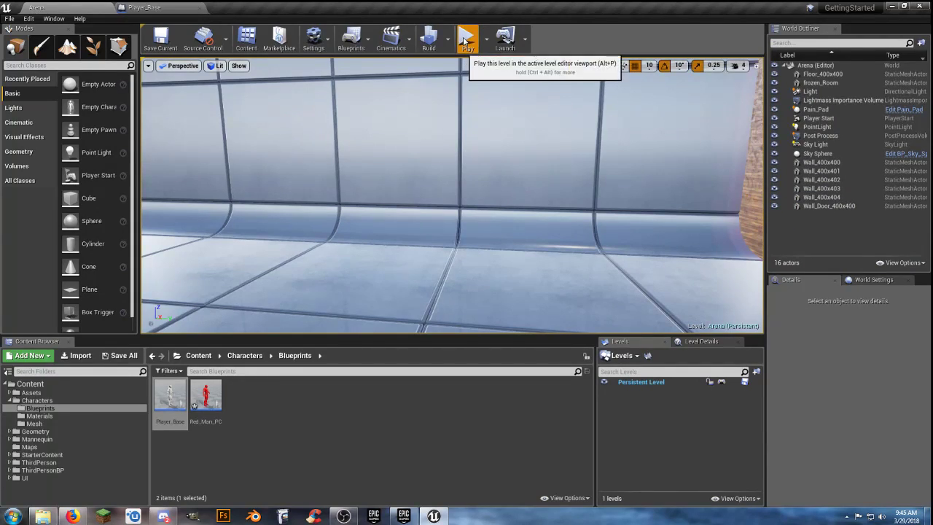
click(465, 40)
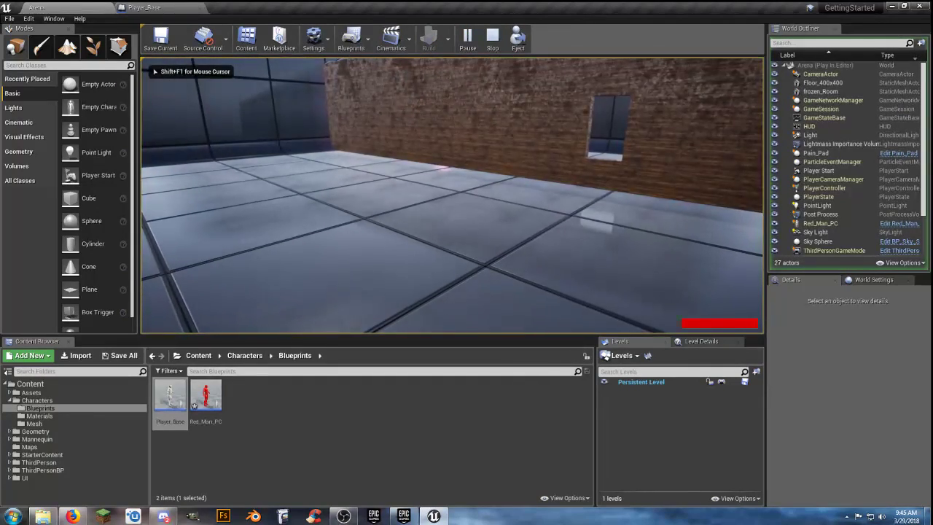
key(w)
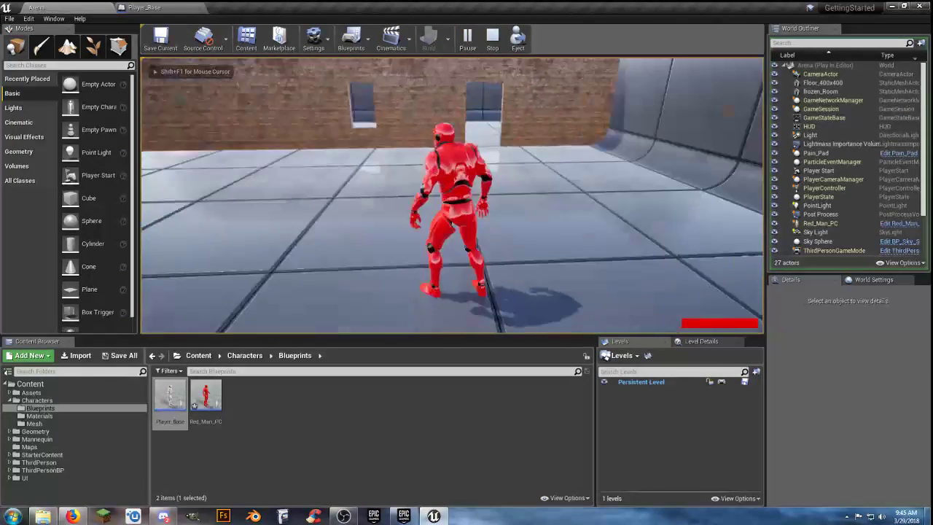
key(Escape)
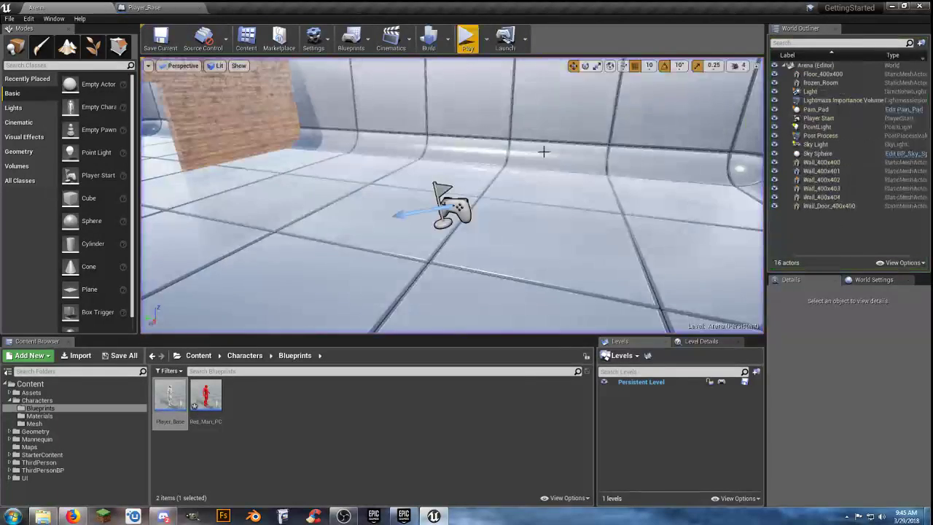
Try enabling Use Controller Rotation Yaw in Player_Base's class defaults, and compile the blueprint
click(146, 6)
right_drag(366, 290, 309, 309)
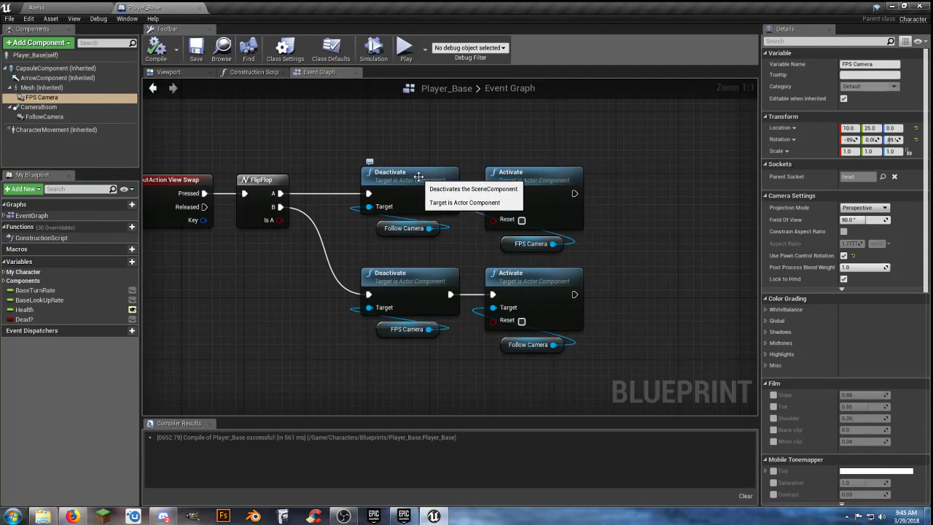
right_drag(645, 209, 550, 230)
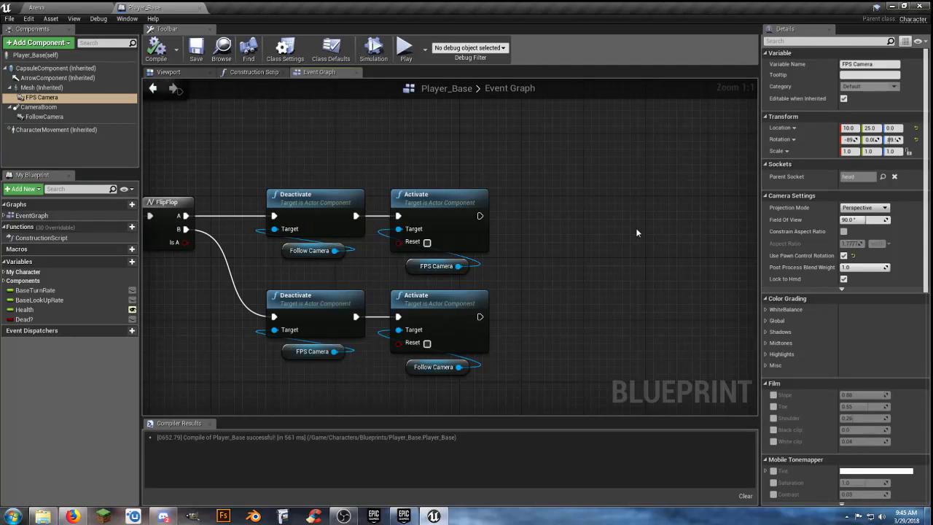
click(53, 56)
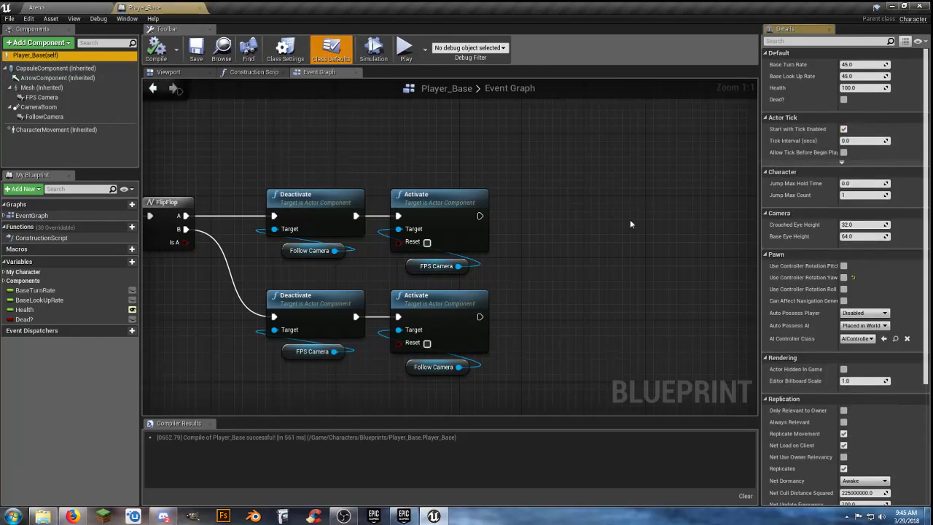
click(843, 277)
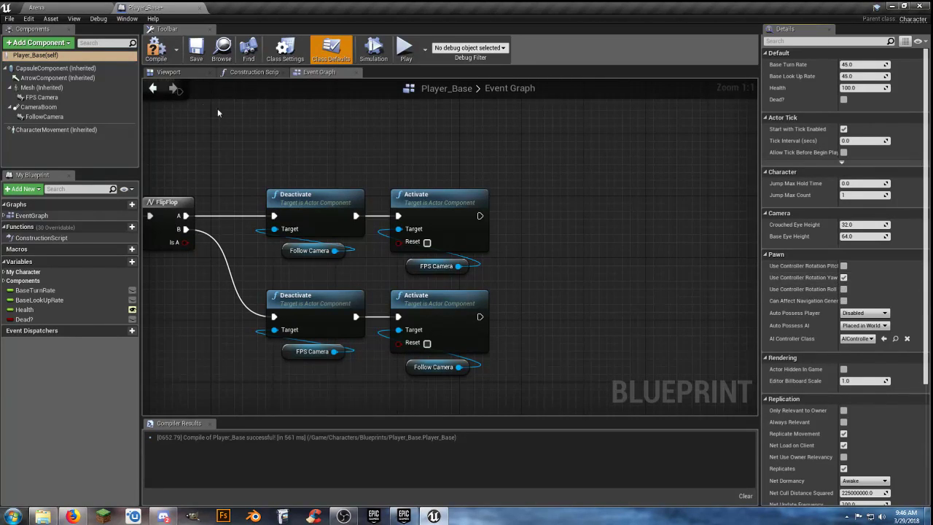
click(157, 56)
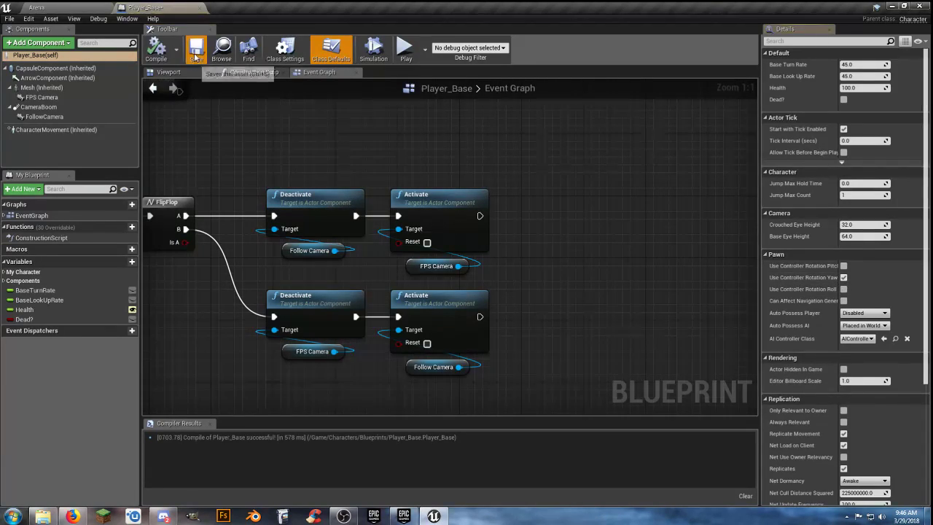
Play the Arena level to test how the character turns with the camera in both third-person and FPS views
click(80, 10)
click(467, 40)
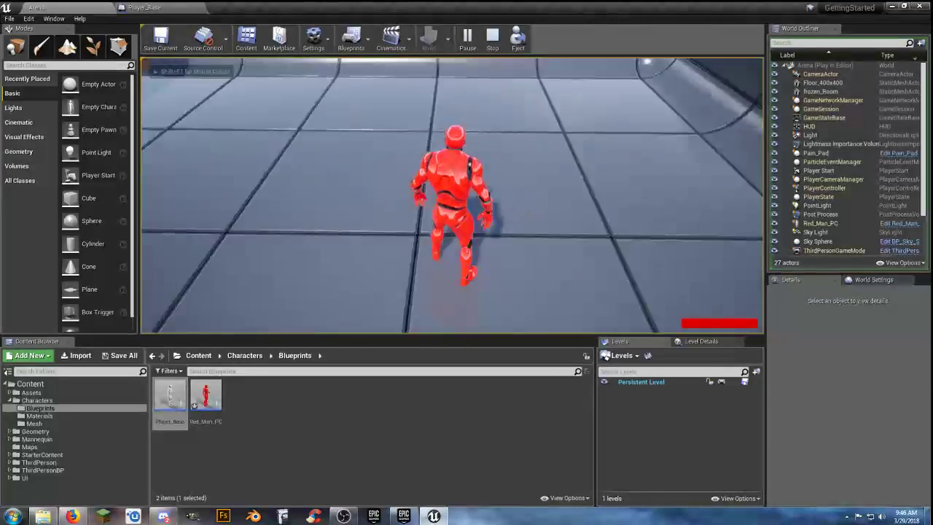
key(w)
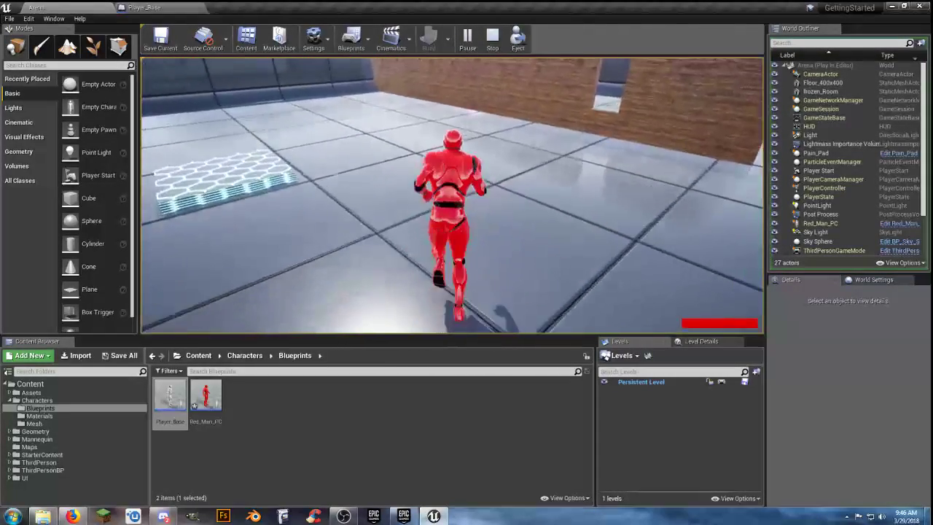
key(v)
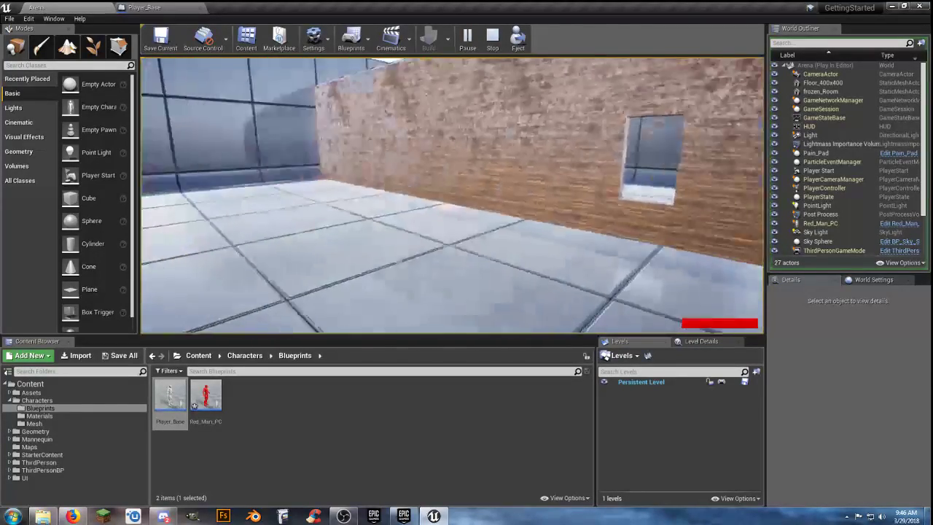
key(v)
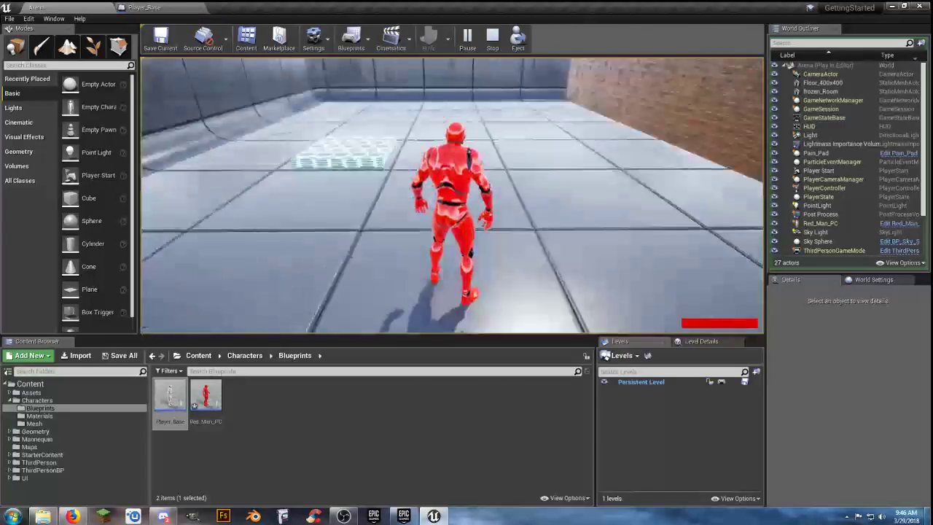
key(w)
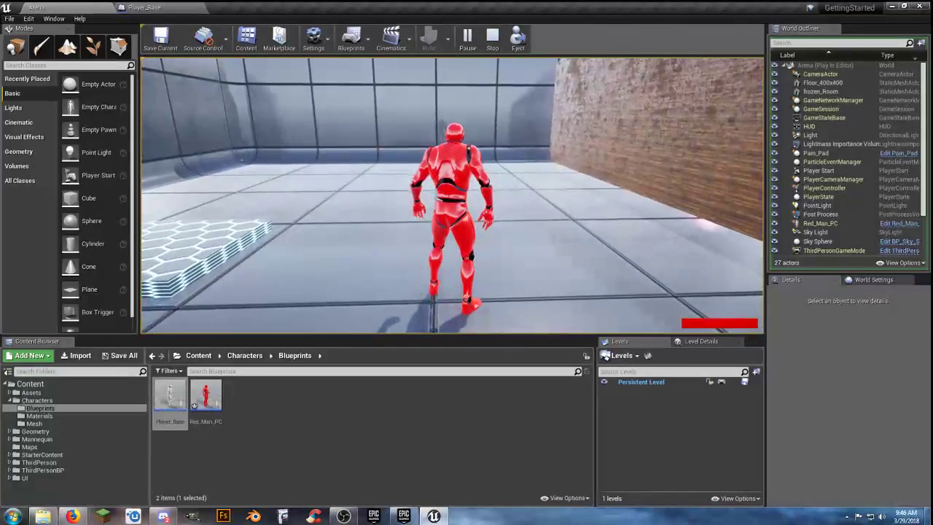
key(Escape)
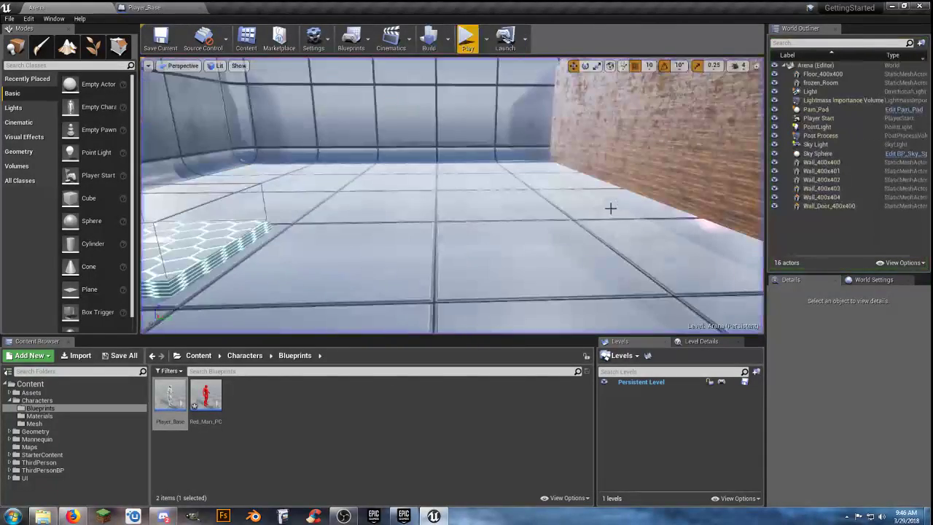
Disable Use Controller Rotation Yaw in Player_Base's class defaults
click(169, 11)
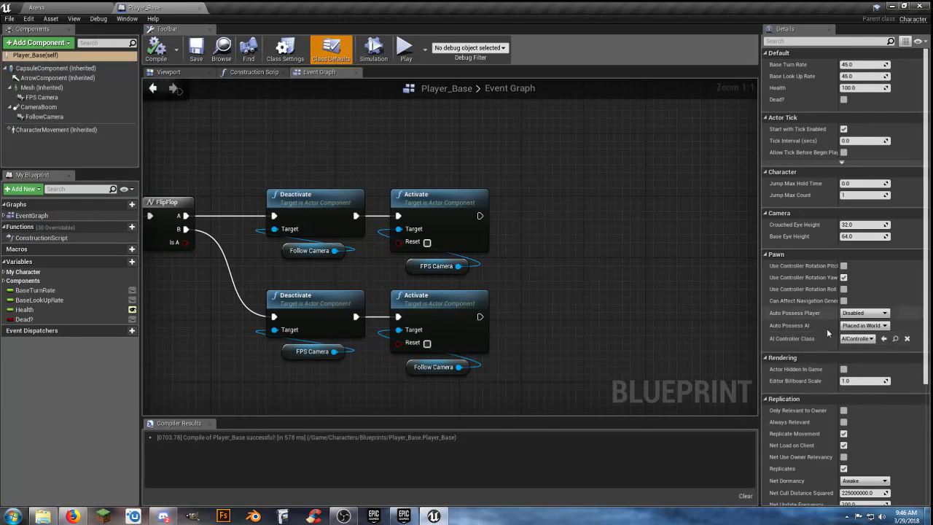
click(844, 278)
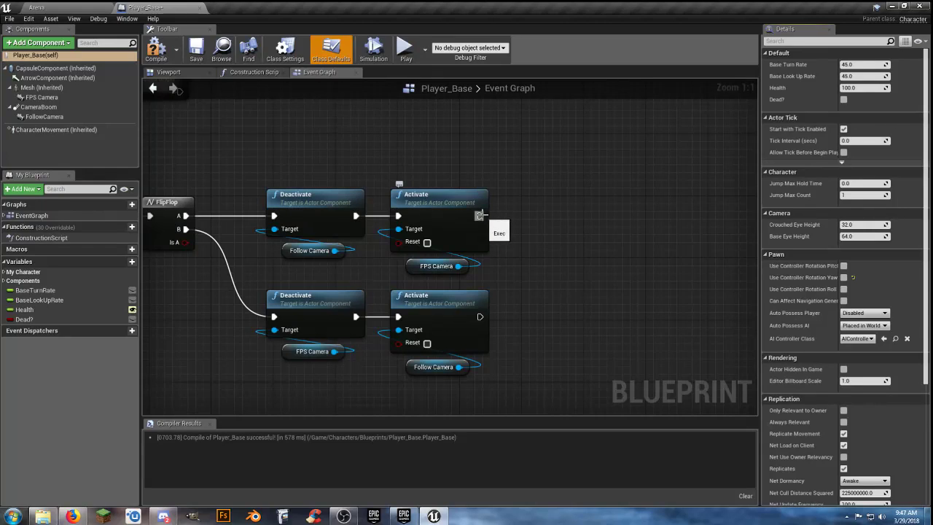
Add a Set Use Controller Rotation Yaw node after the FPS Camera Activate node, aligned with the A branch
drag(479, 216, 545, 217)
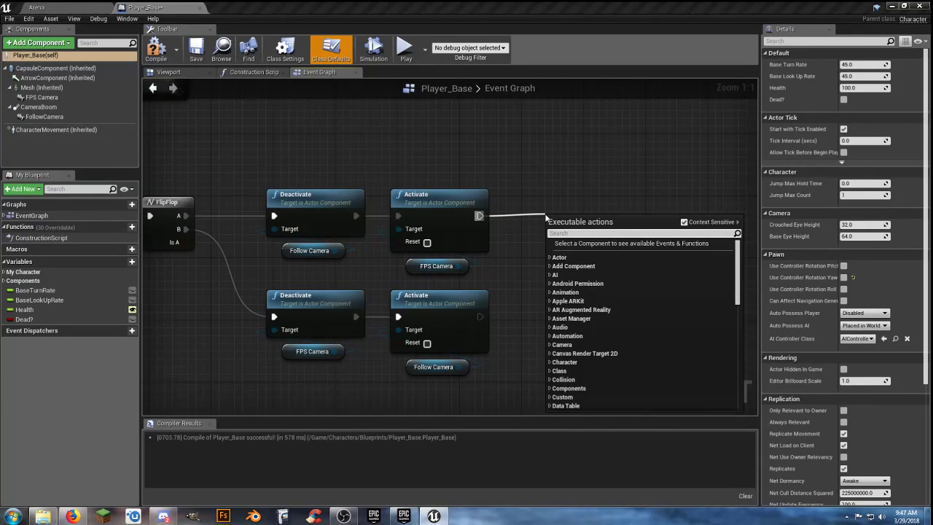
text(rotat)
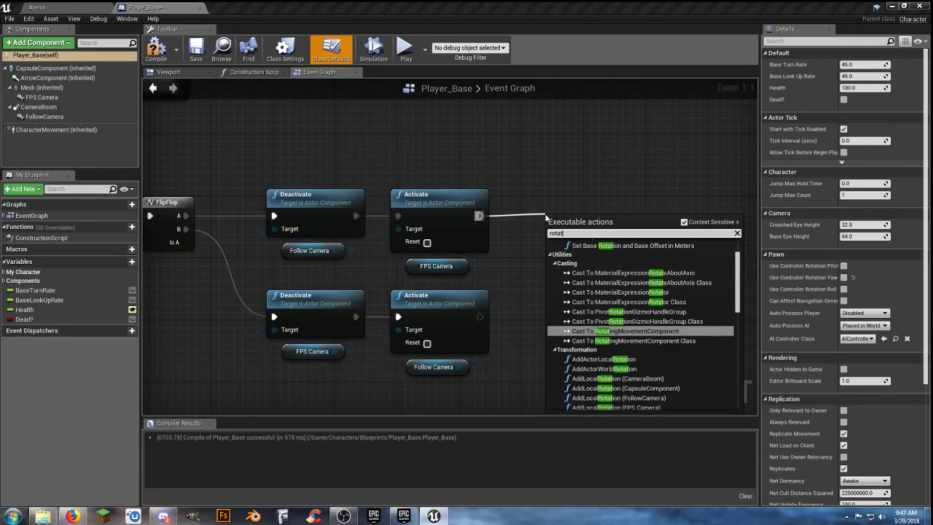
text(ion)
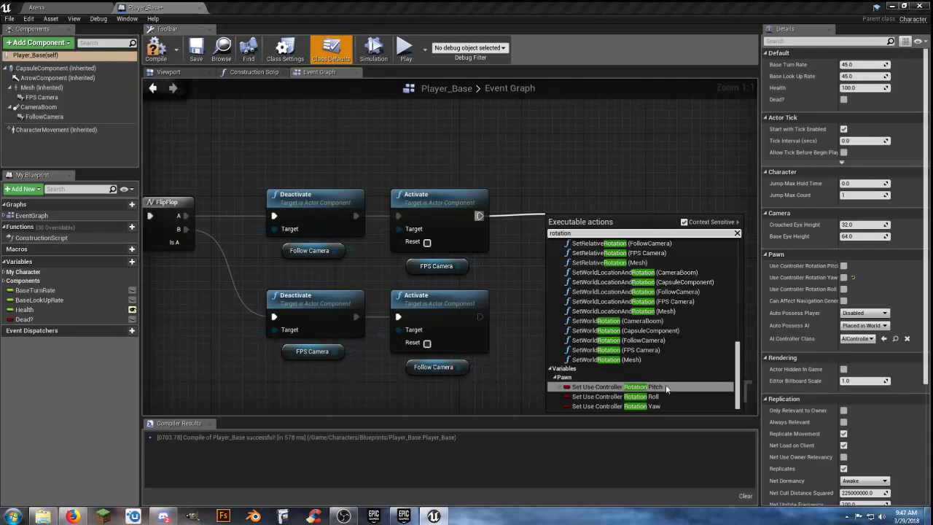
click(623, 407)
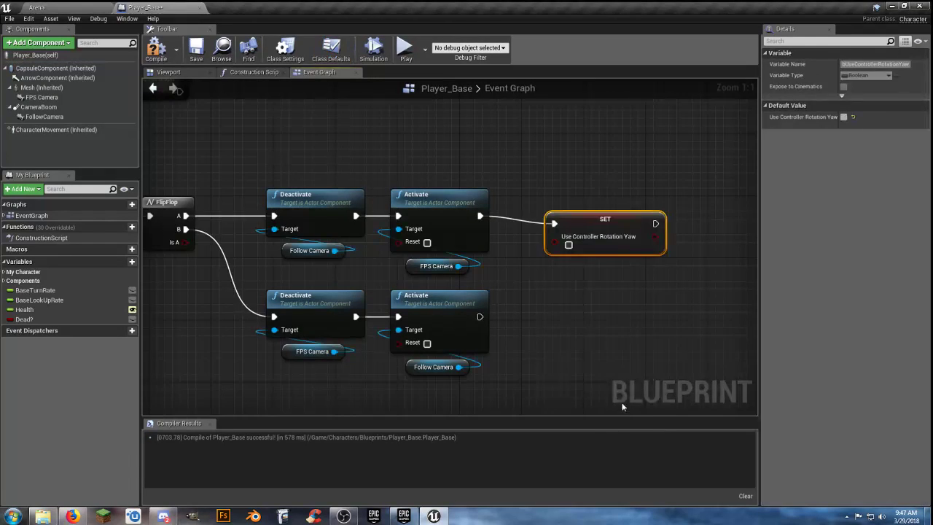
drag(595, 231, 571, 211)
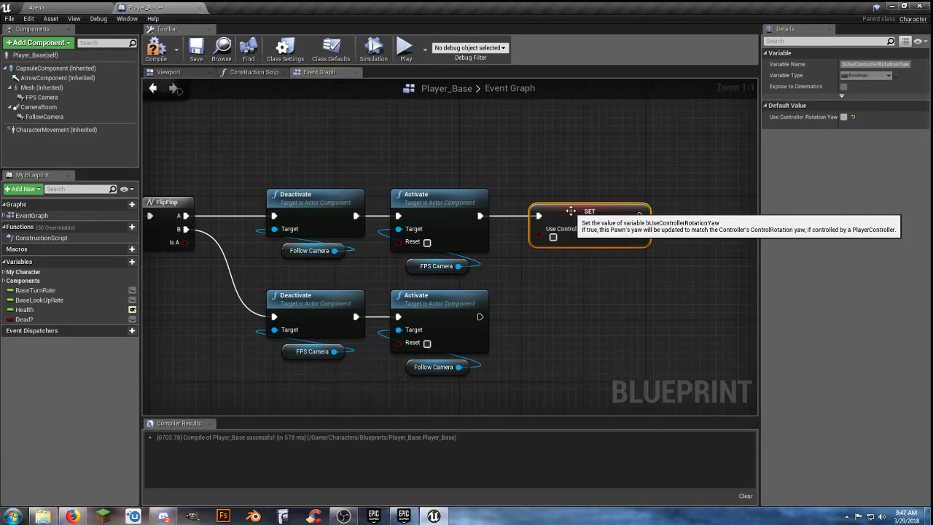
Duplicate the Use Controller Rotation Yaw SET node and connect it after the FollowCamera Activate node, aligned with the B branch
key(ctrl+c)
click(589, 316)
key(ctrl+v)
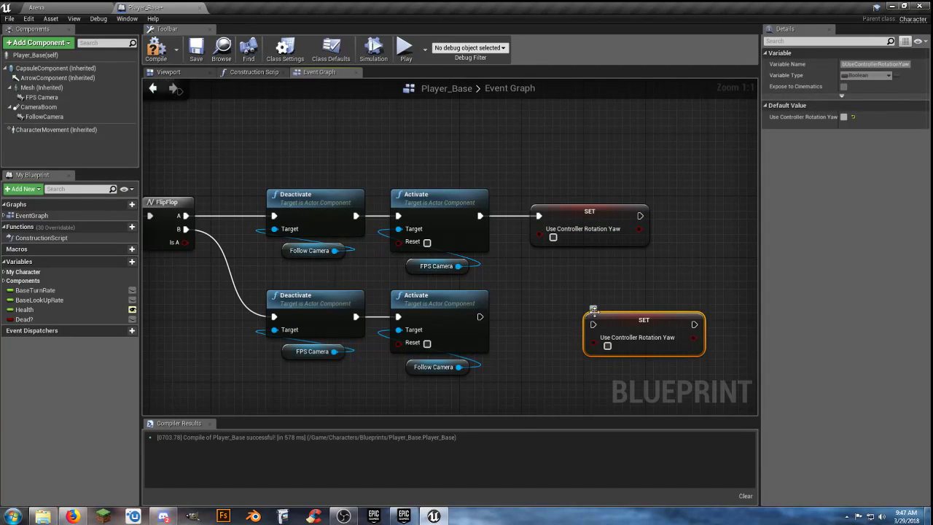
drag(607, 322, 483, 316)
drag(570, 312, 569, 320)
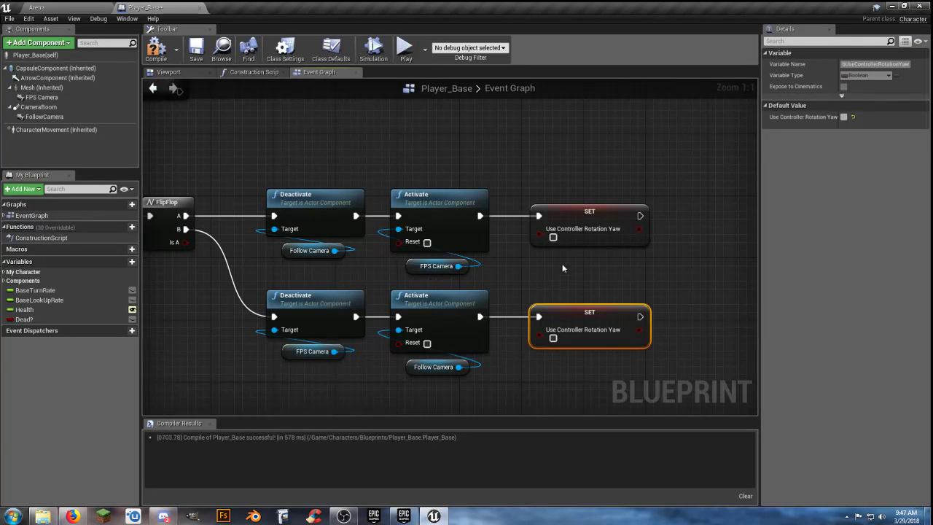
Set Use Controller Rotation Yaw to true in the A branch's SET node, and compile and save Player_Base
click(553, 237)
click(608, 280)
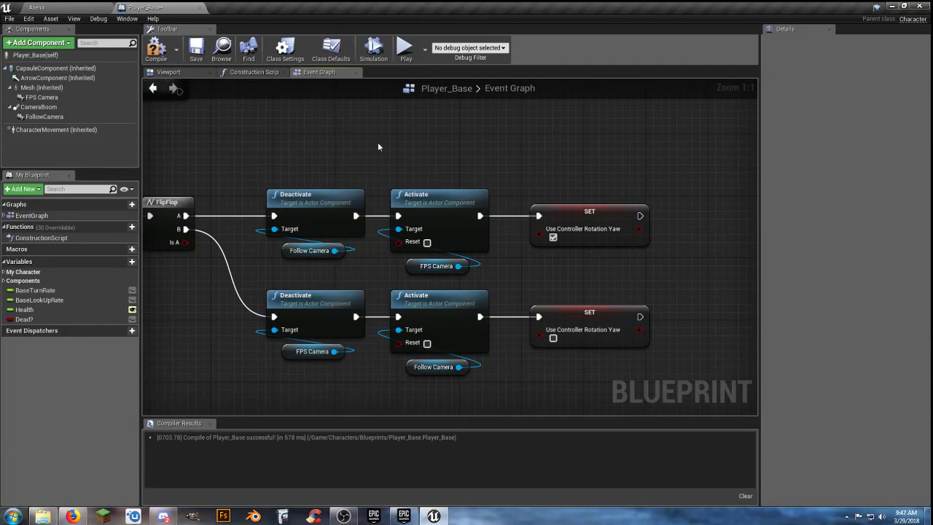
click(156, 49)
click(195, 53)
Play-test the Arena level, moving the character in first-person and third-person views, and save all project content
click(36, 8)
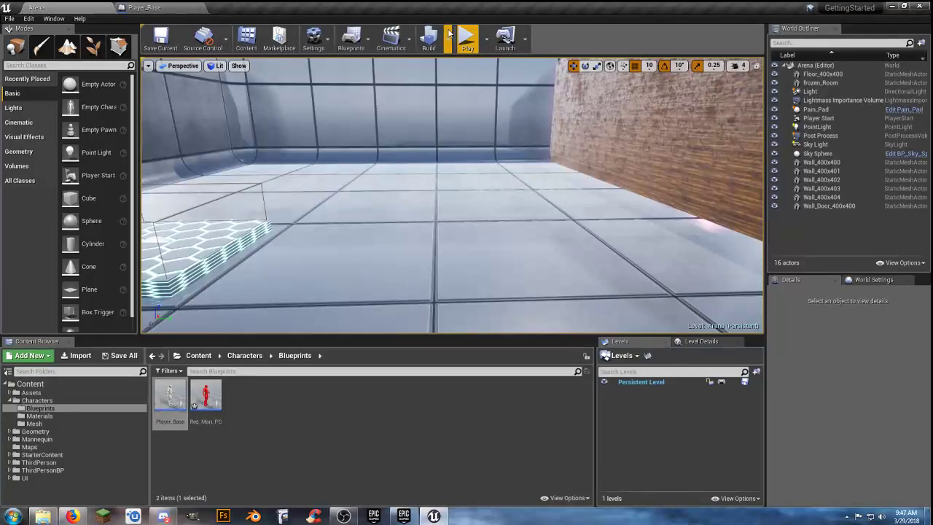
click(467, 38)
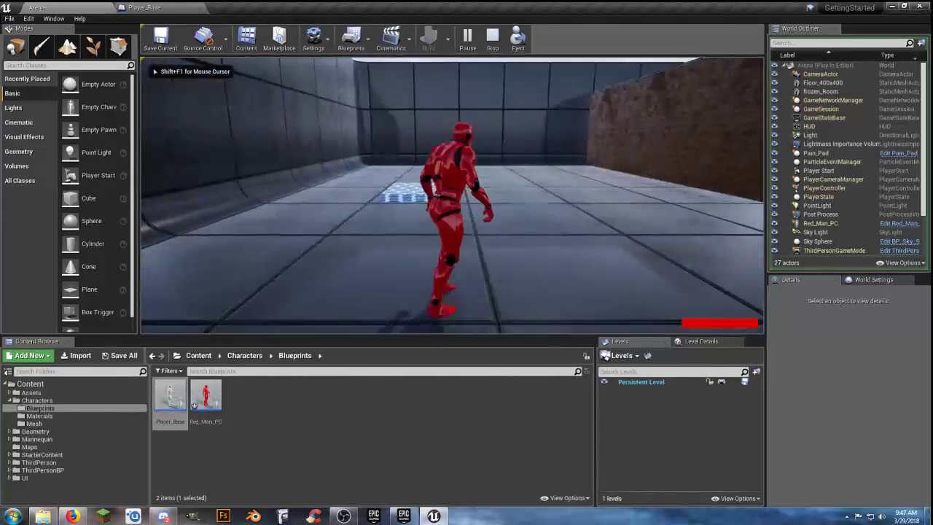
key(d)
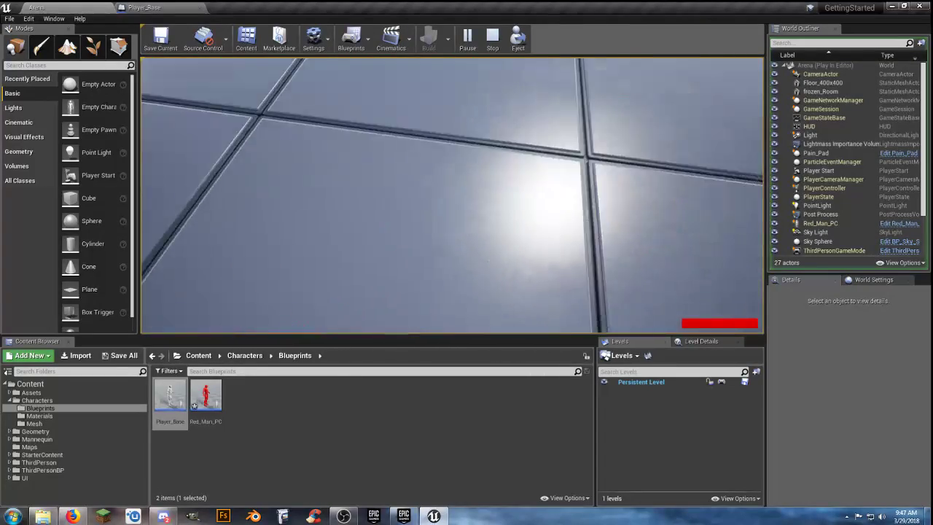
key(w)
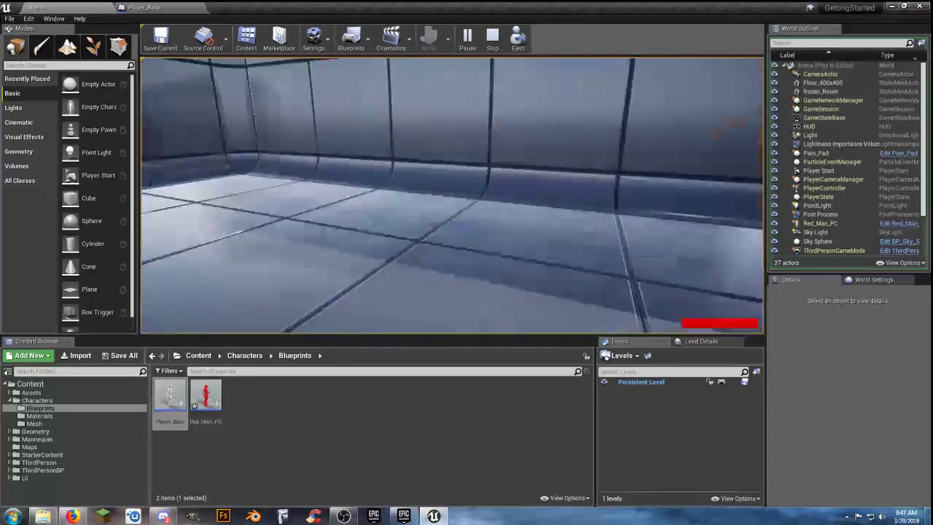
key(c)
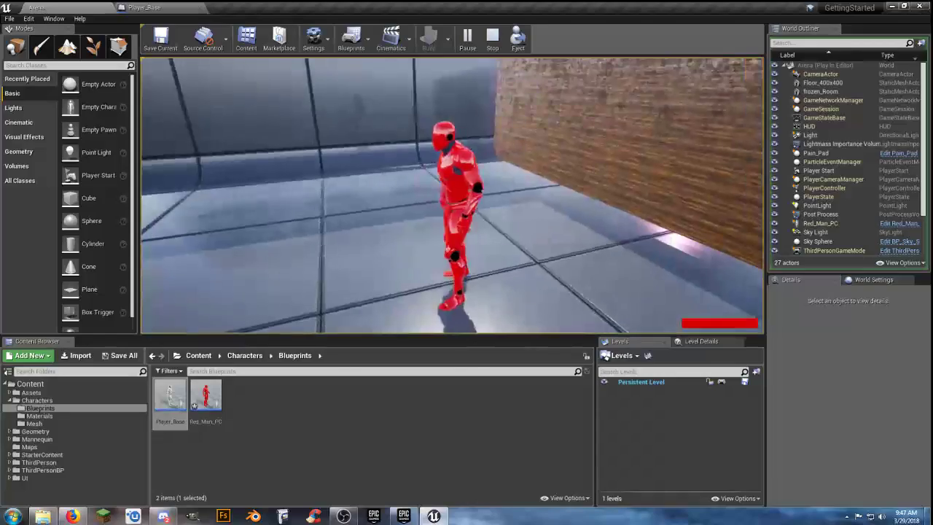
key(w)
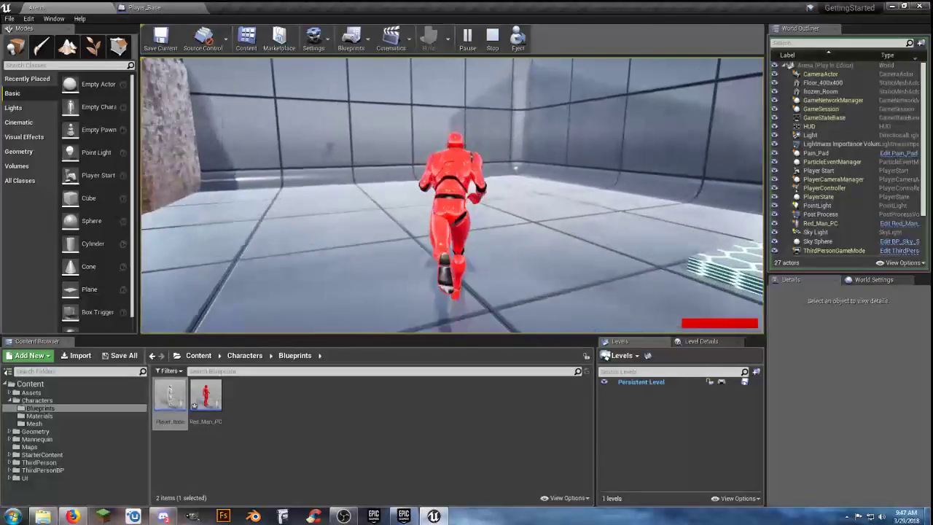
key(w)
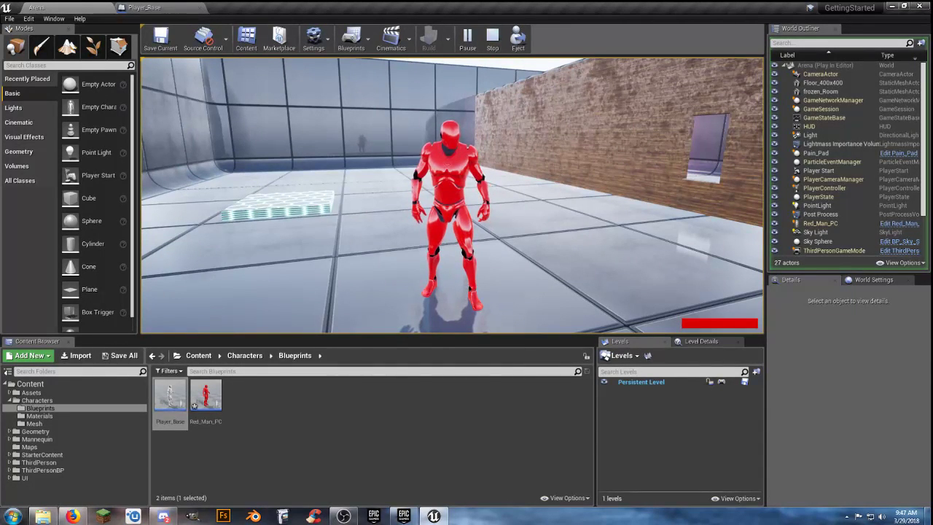
key(Escape)
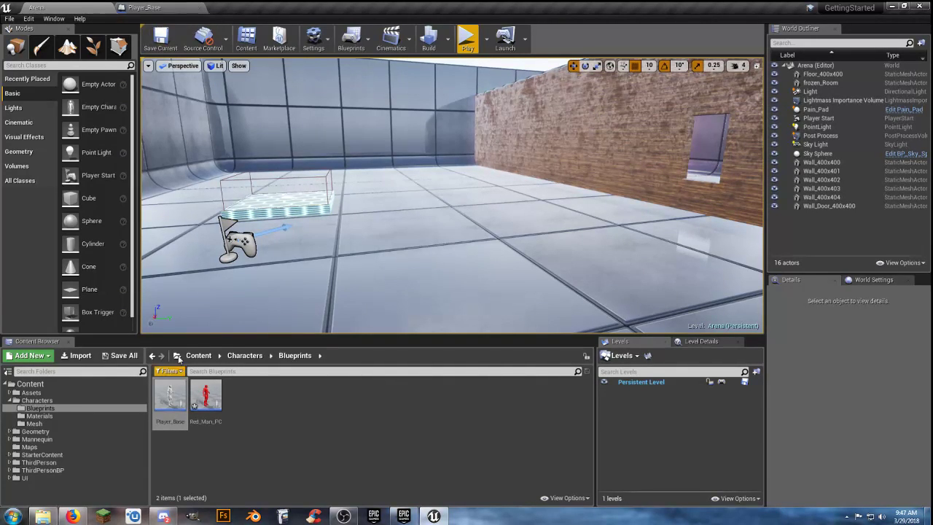
click(113, 357)
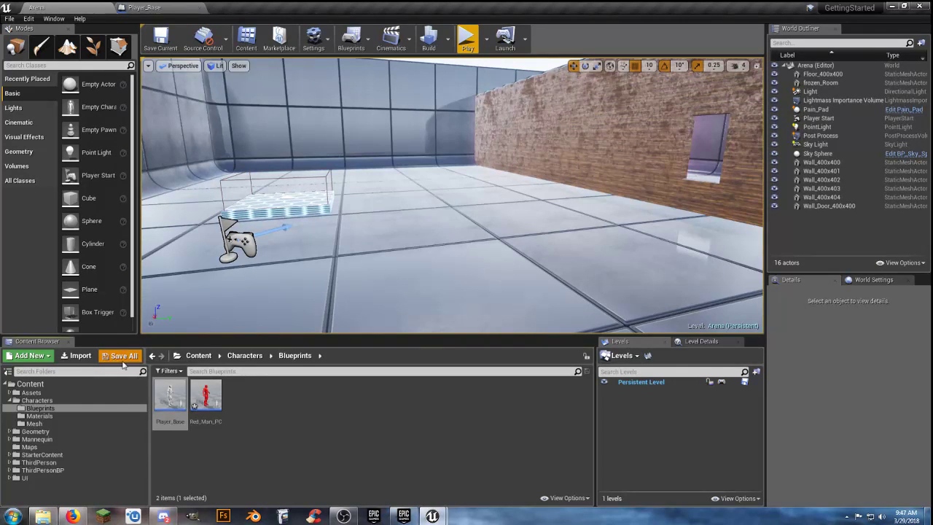
click(546, 349)
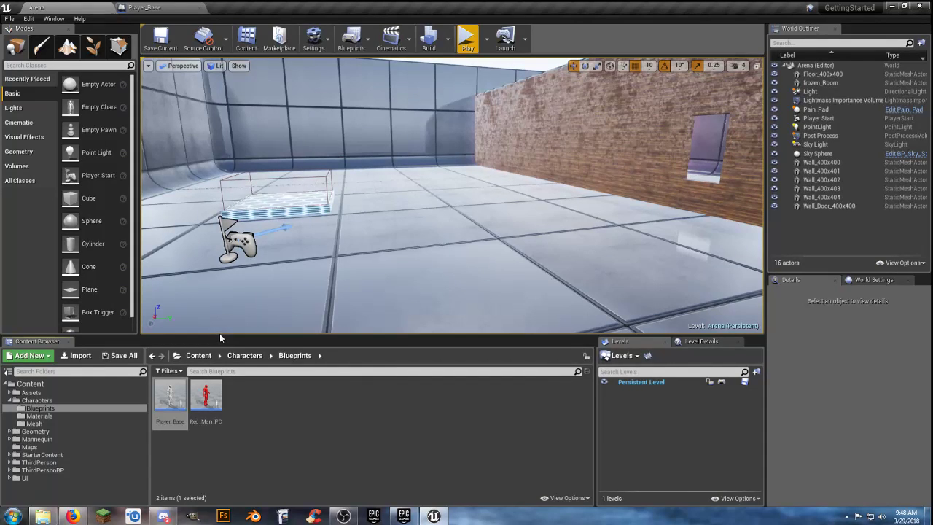
Create a Widget Blueprint named Crosshair_W in the UI/Widgets folder and open it in the widget designer
click(280, 408)
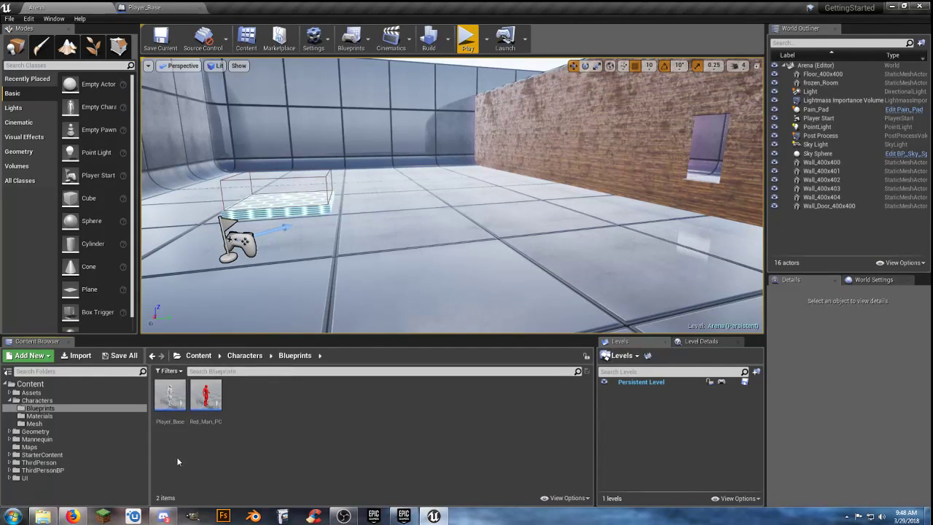
click(9, 478)
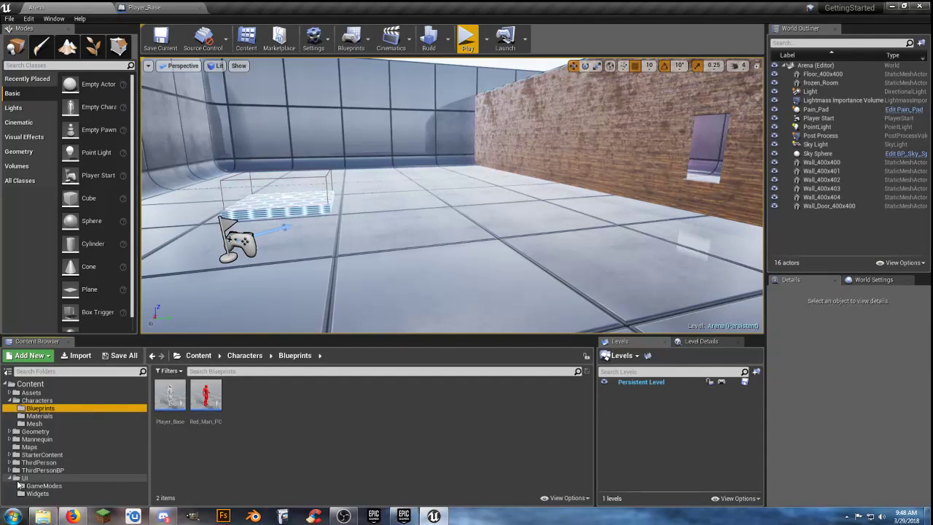
click(37, 494)
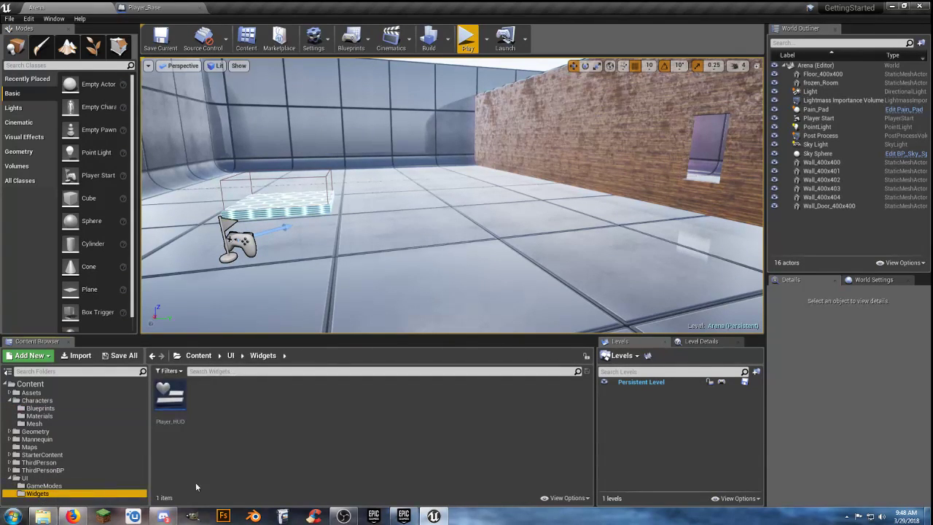
right_click(225, 404)
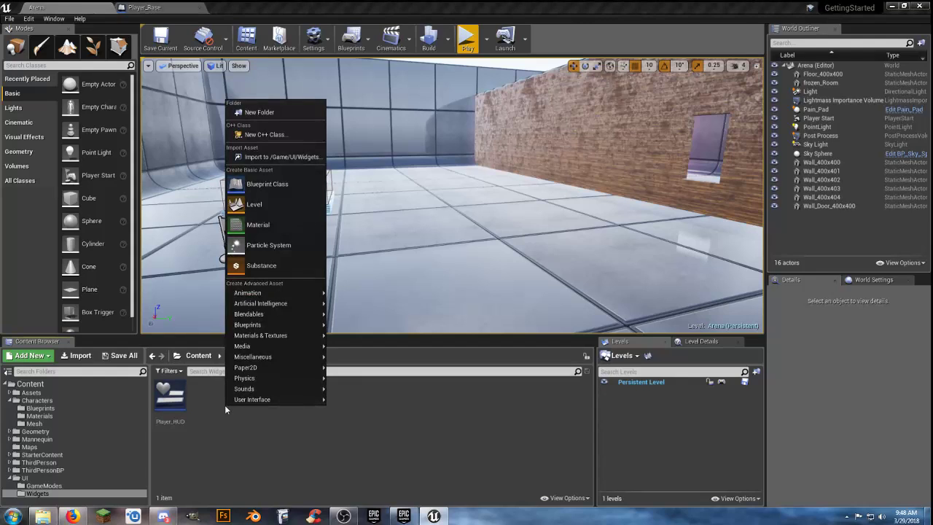
mouse_move(252, 400)
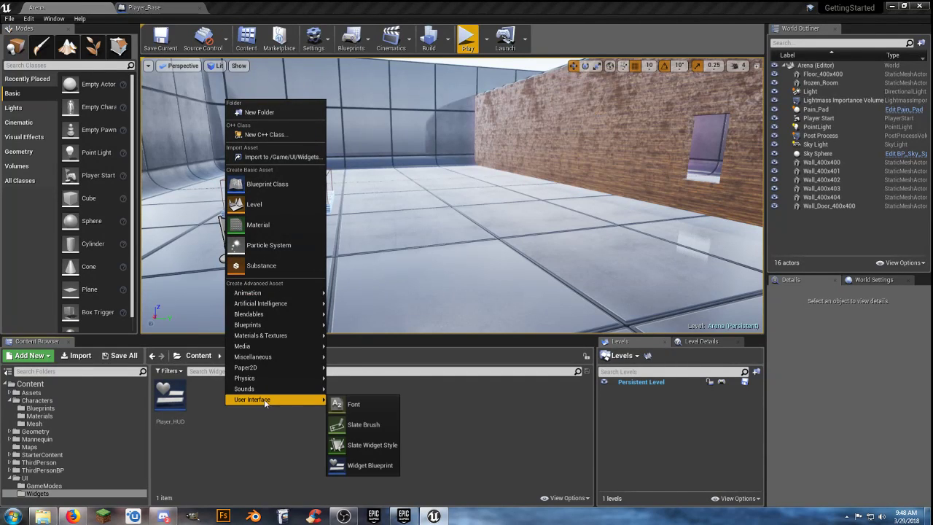
click(378, 468)
text(Cross)
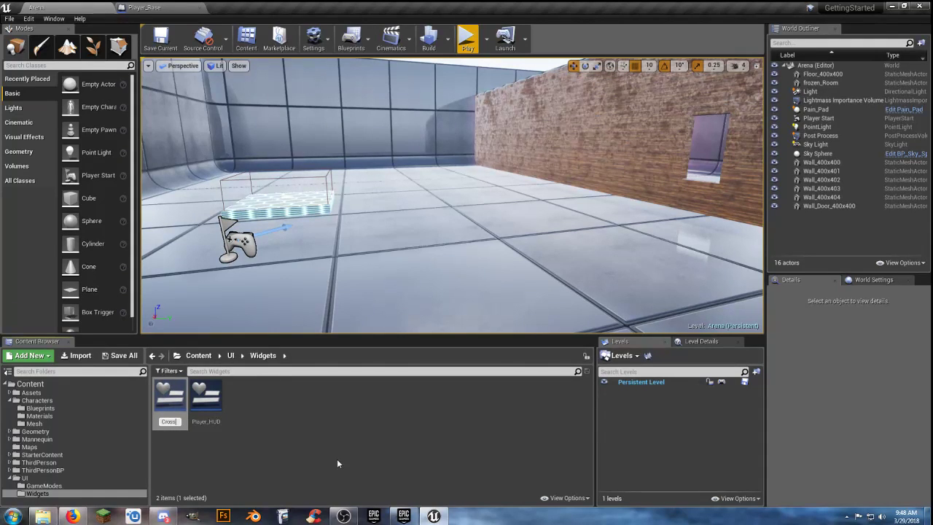
text(hair_W)
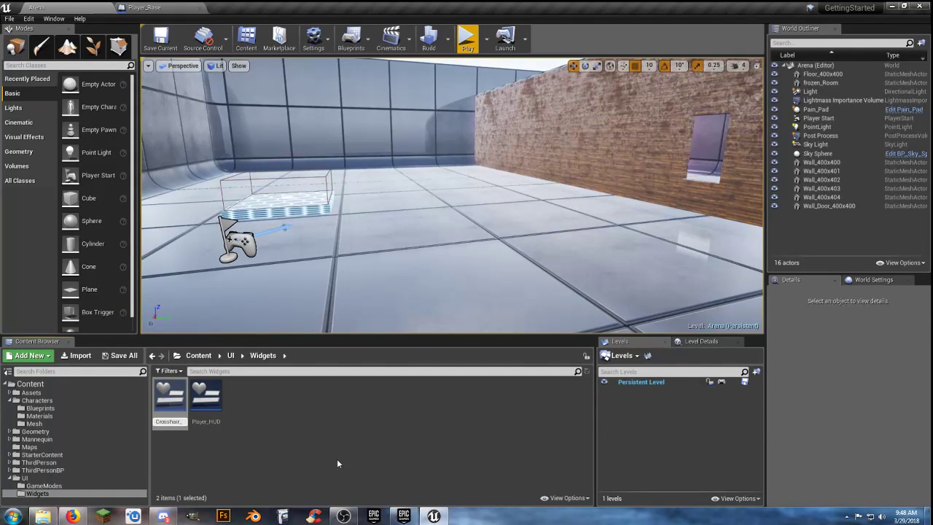
key(Return)
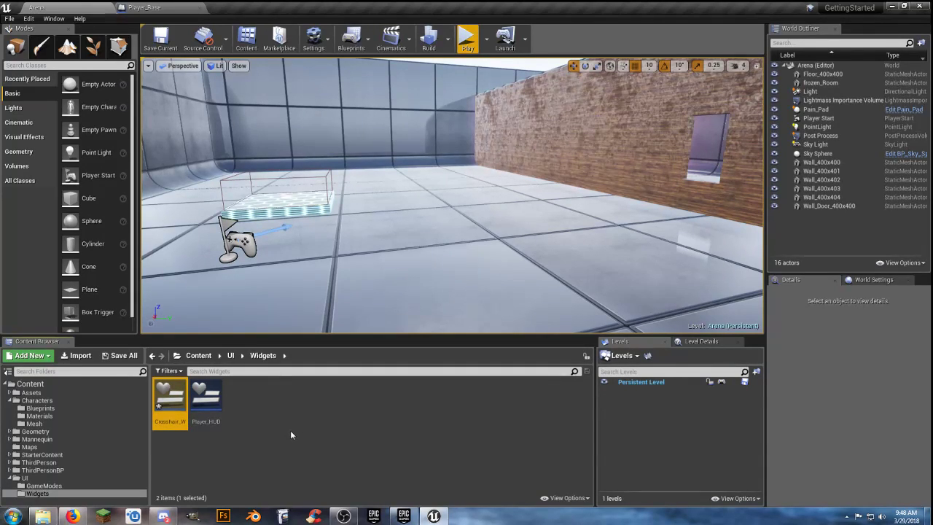
key(Return)
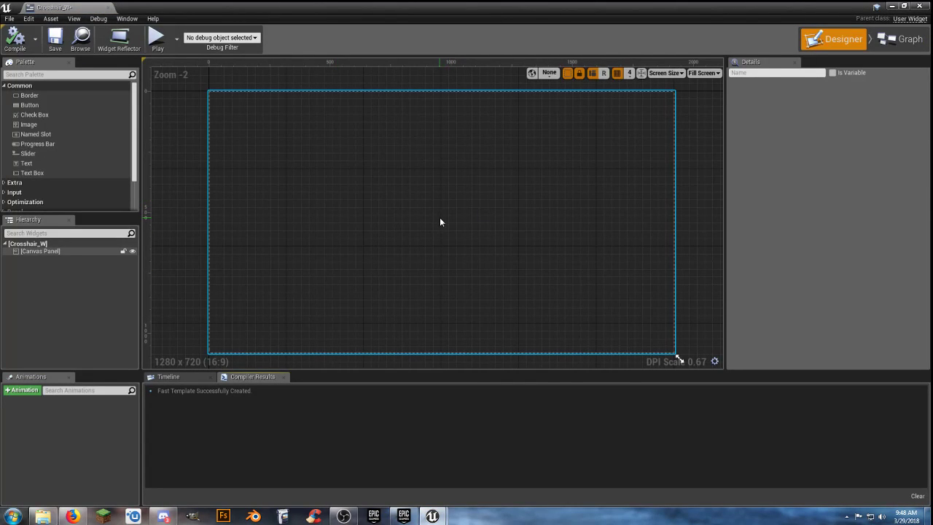
Place two Image widgets at separate spots on Crosshair_W's Canvas Panel
scroll(440, 222, up, 1)
scroll(440, 220, down, 1)
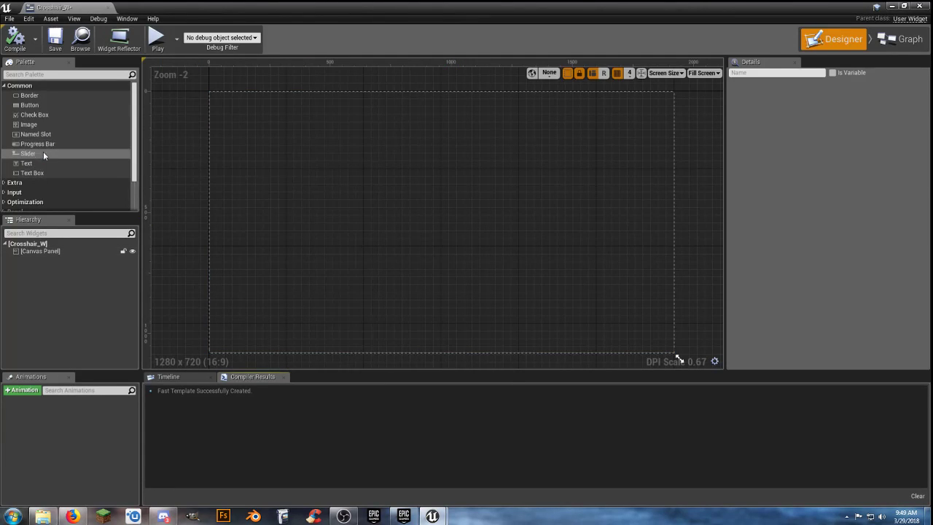
drag(49, 126, 413, 190)
drag(29, 126, 458, 213)
Set Size X of the first Image widget, Image_34, to 5 so it forms a thin vertical bar
scroll(437, 215, up, 3)
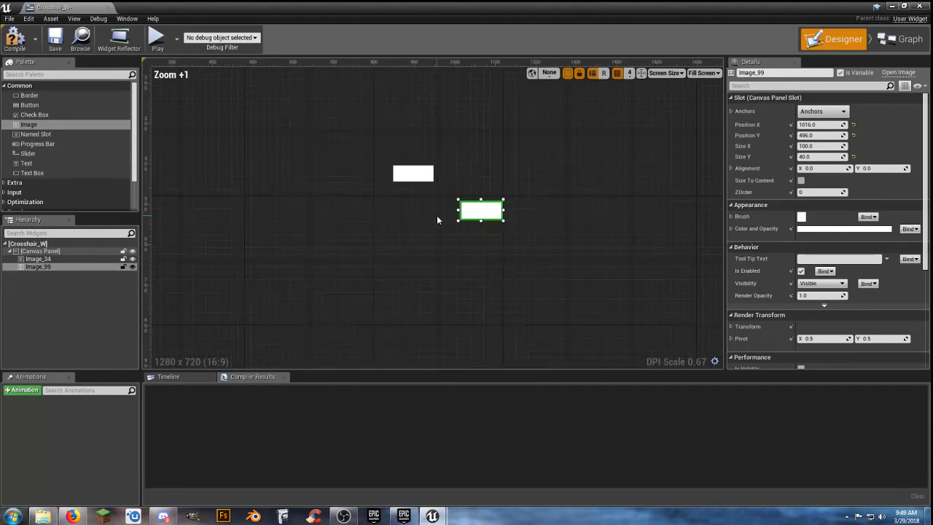
scroll(405, 218, up, 2)
right_drag(403, 216, 401, 260)
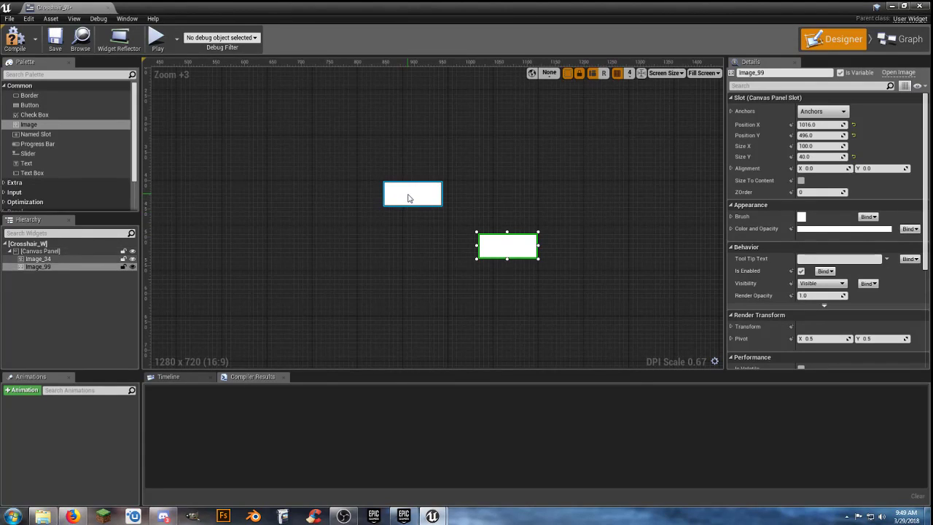
click(409, 197)
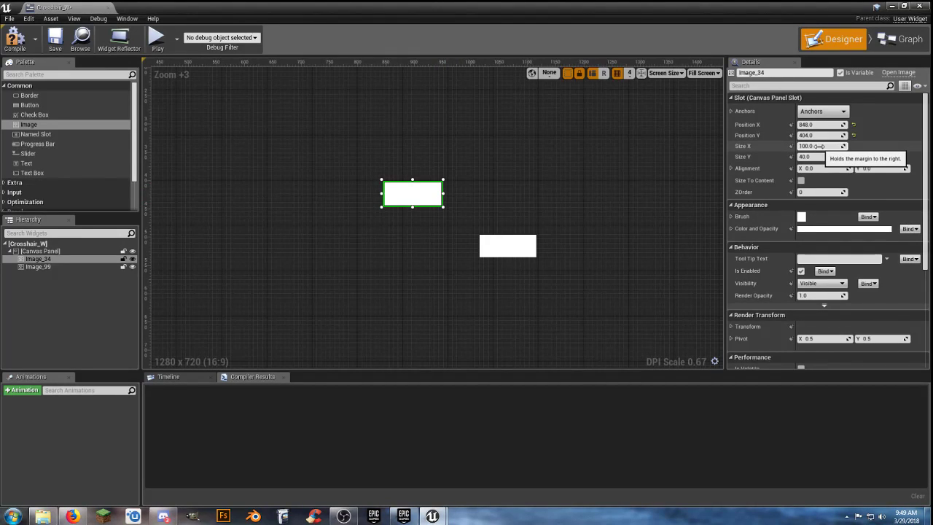
click(818, 146)
text(5)
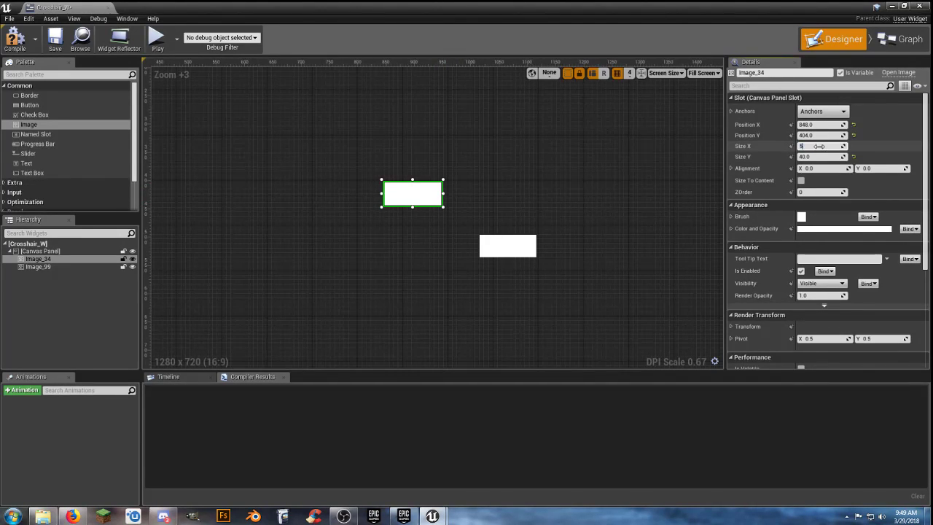
key(Tab)
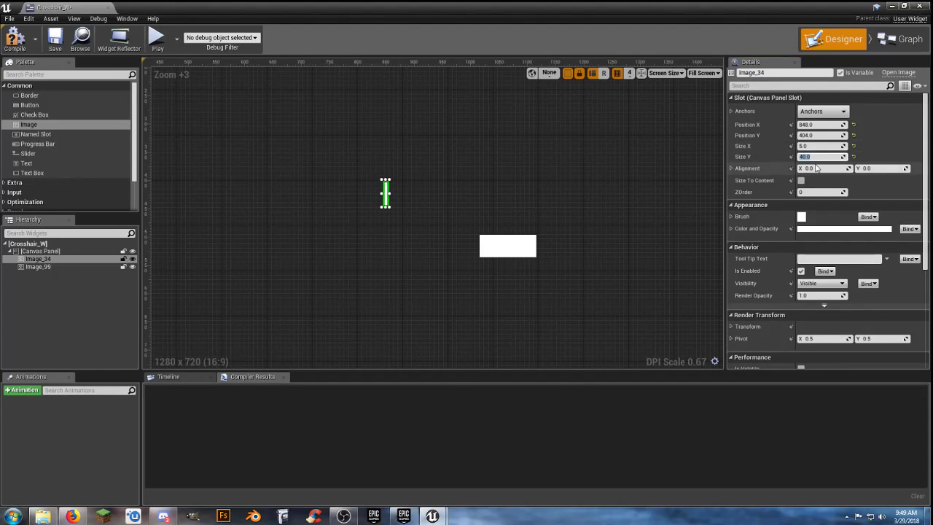
Resize the second Image widget, Image_99, into a horizontal bar with Size X 40 and Size Y 5
click(518, 252)
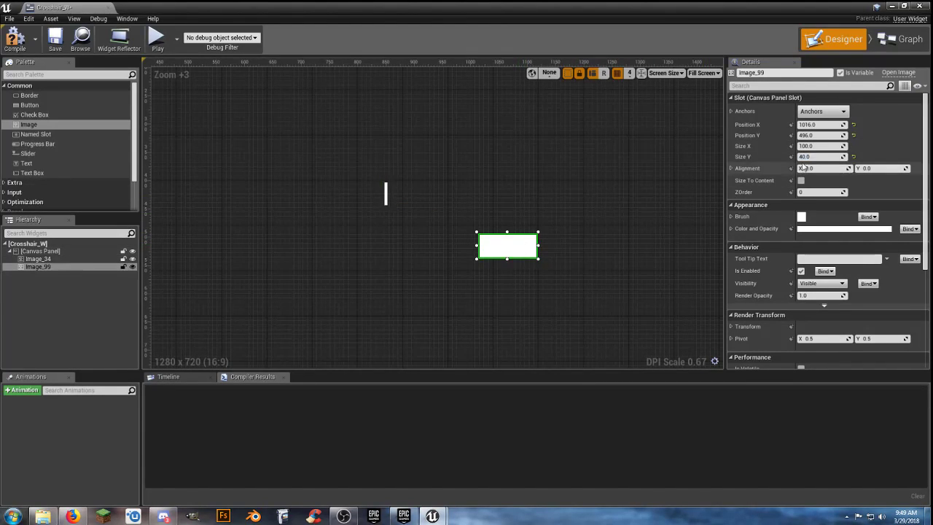
click(816, 147)
text(40)
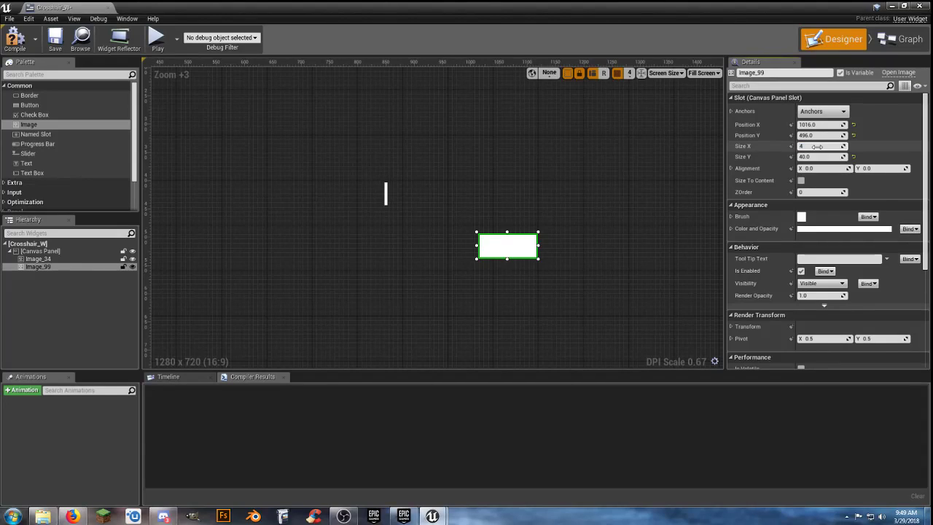
key(Tab)
text(5)
key(Tab)
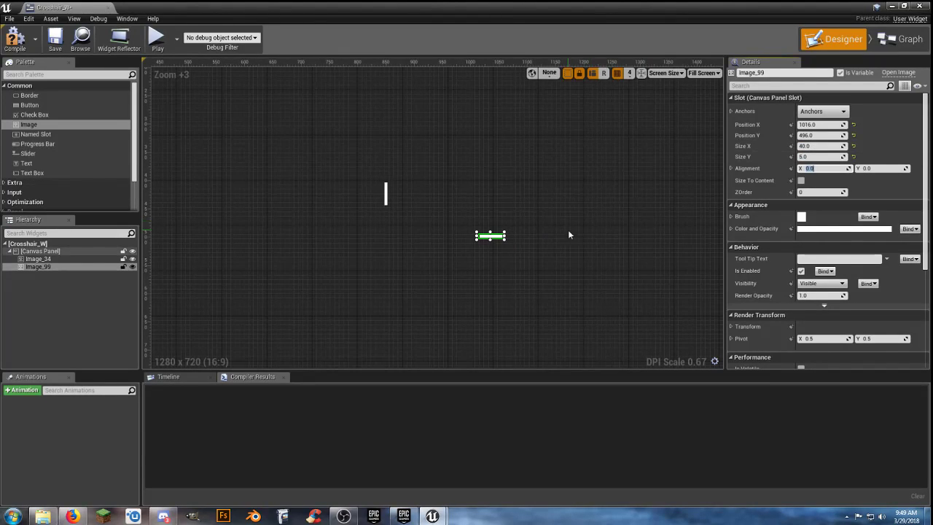
Anchor the vertical bar image to the canvas center and set its Position X and Position Y to 0
click(387, 194)
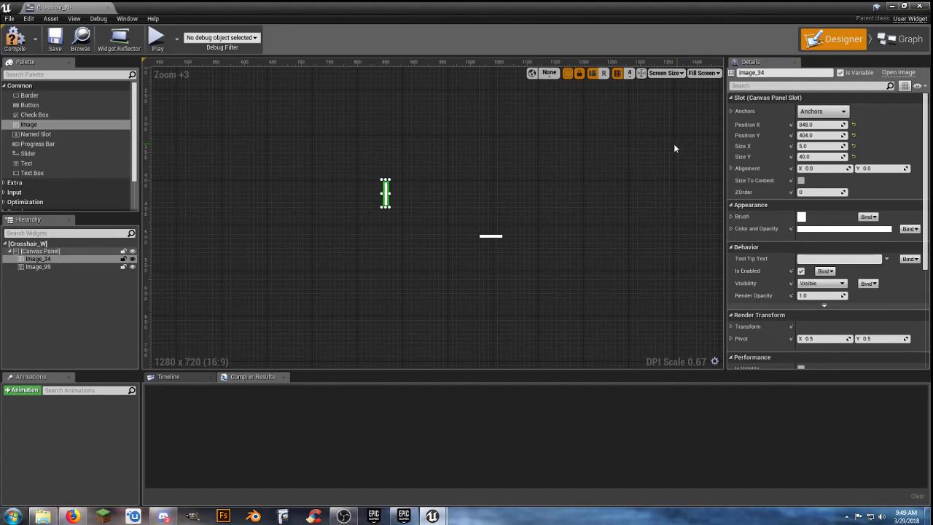
click(823, 111)
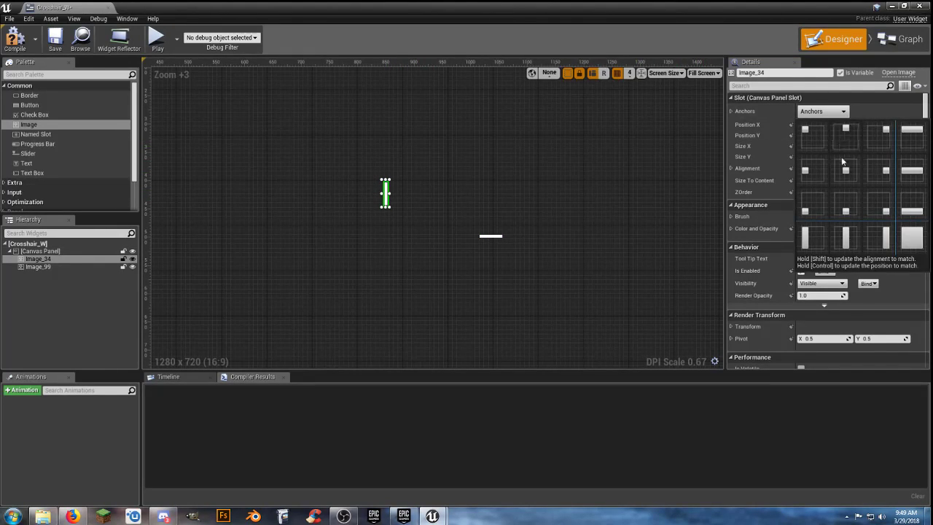
ctrl+click(846, 170)
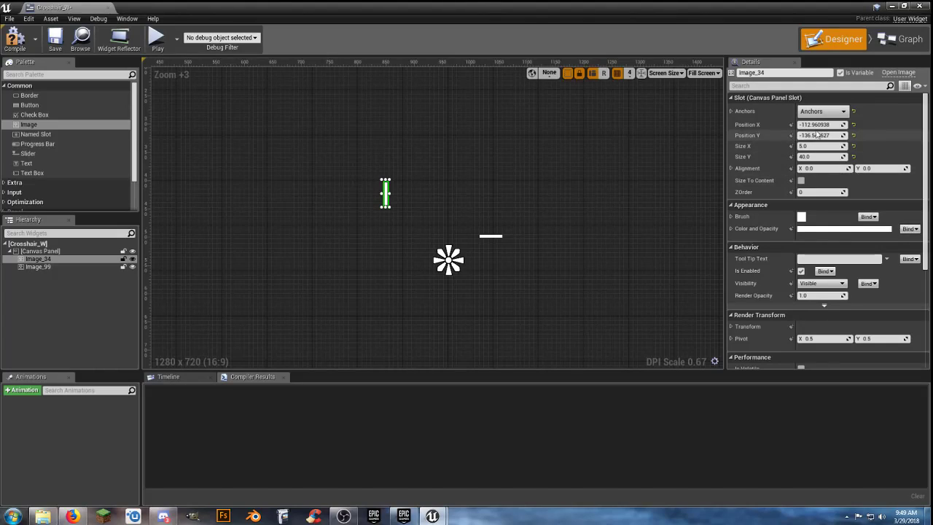
click(831, 124)
text(0)
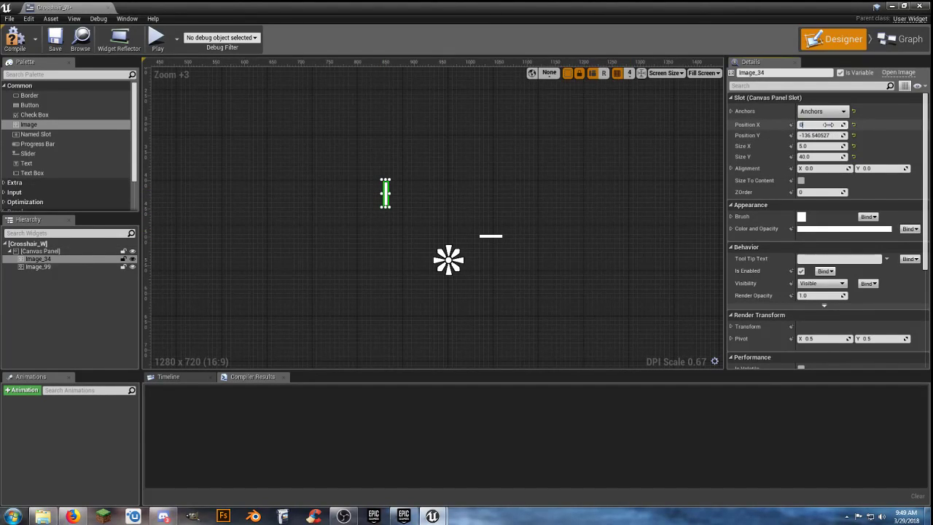
key(Tab)
text(0)
key(Tab)
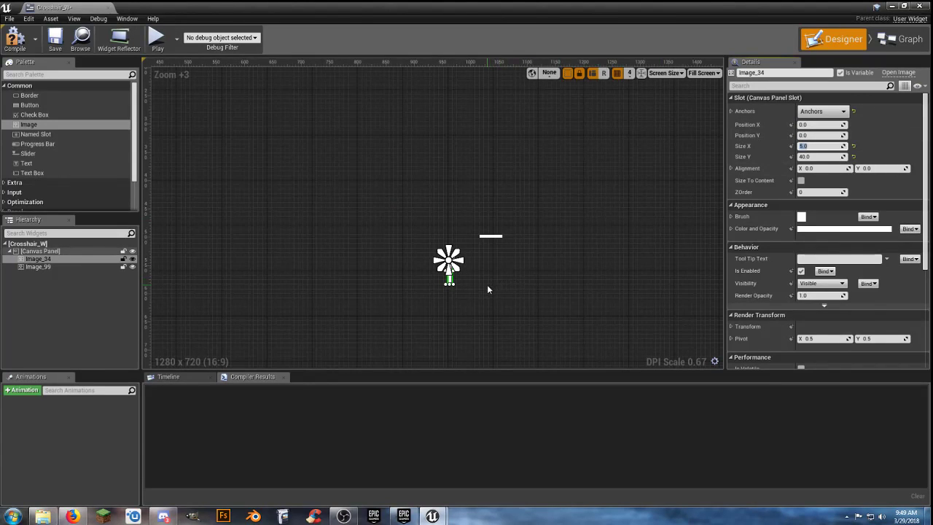
Center the vertical bar image on its anchor by setting Position X to -2.5 and Position Y to -20
scroll(450, 284, up, 11)
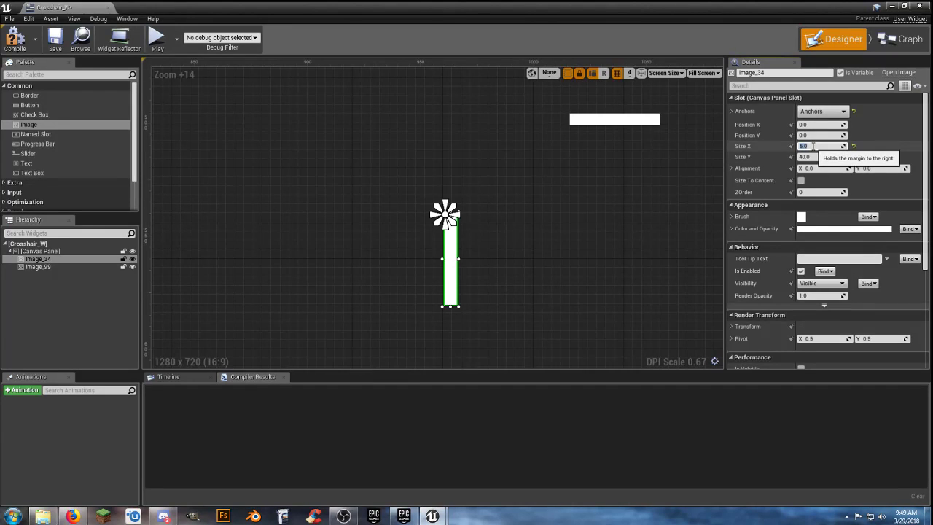
click(811, 125)
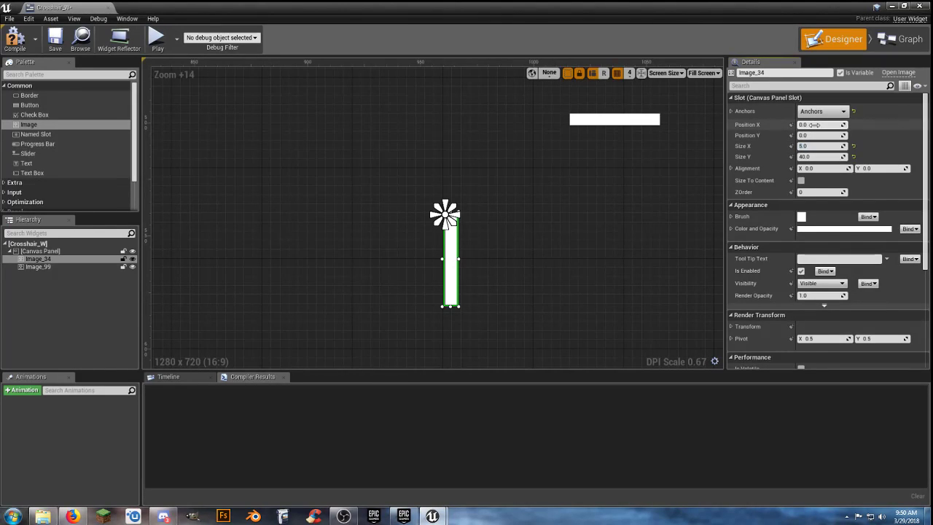
text(-2.5)
key(Tab)
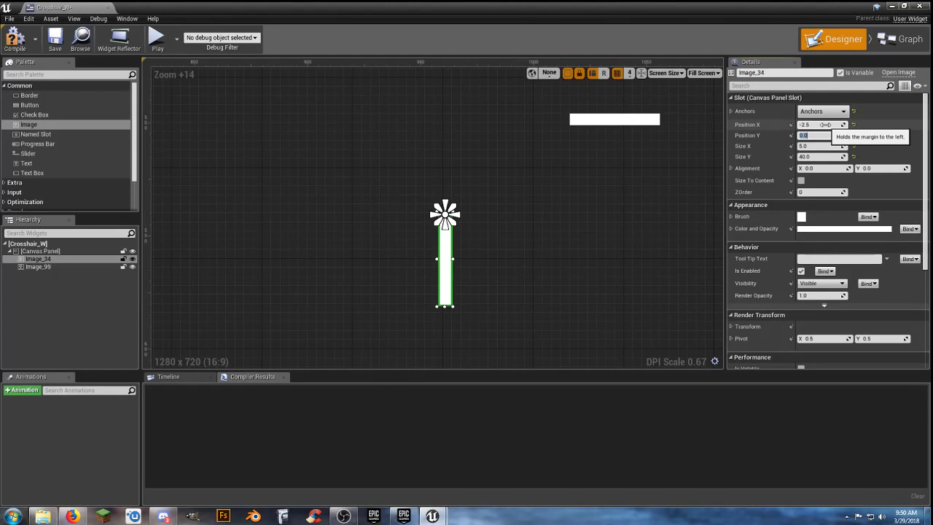
text(-20)
key(Tab)
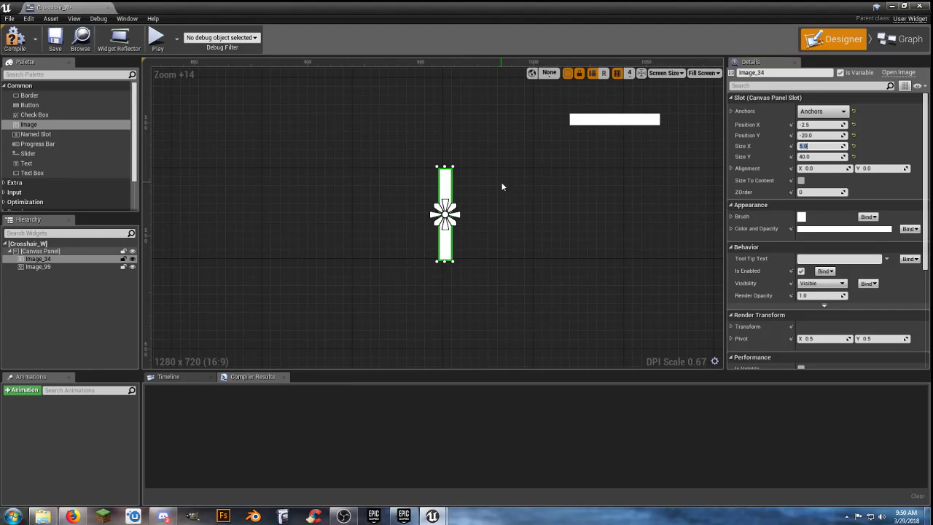
Anchor the horizontal bar image to the canvas center and set its Position X to -20 and Position Y to -2.5
click(615, 123)
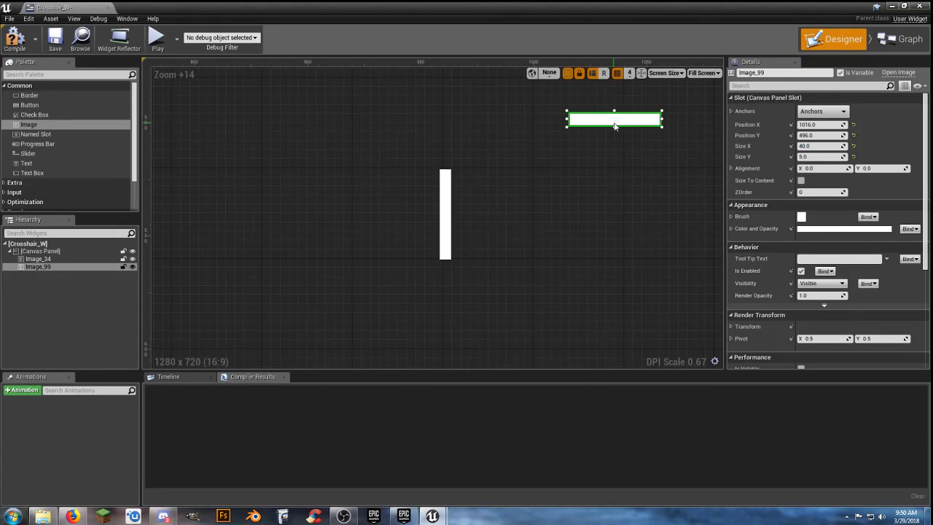
click(824, 112)
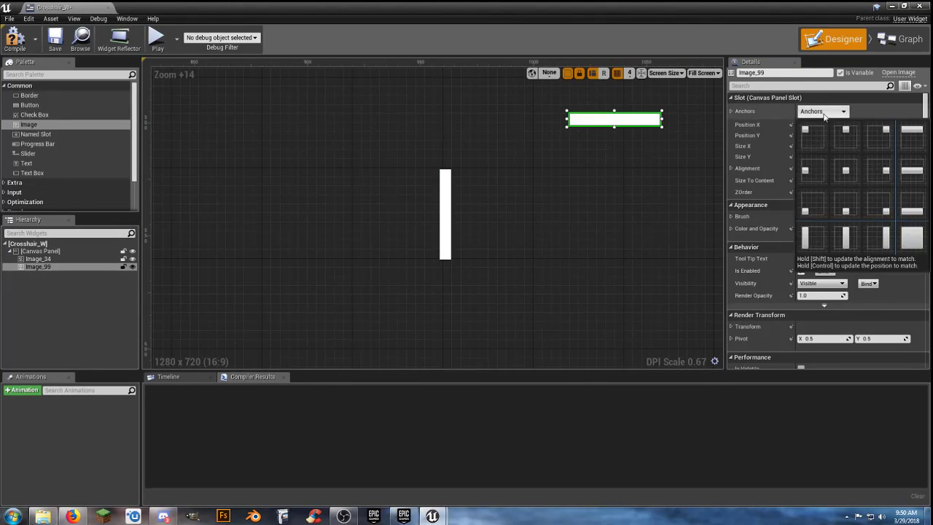
click(846, 171)
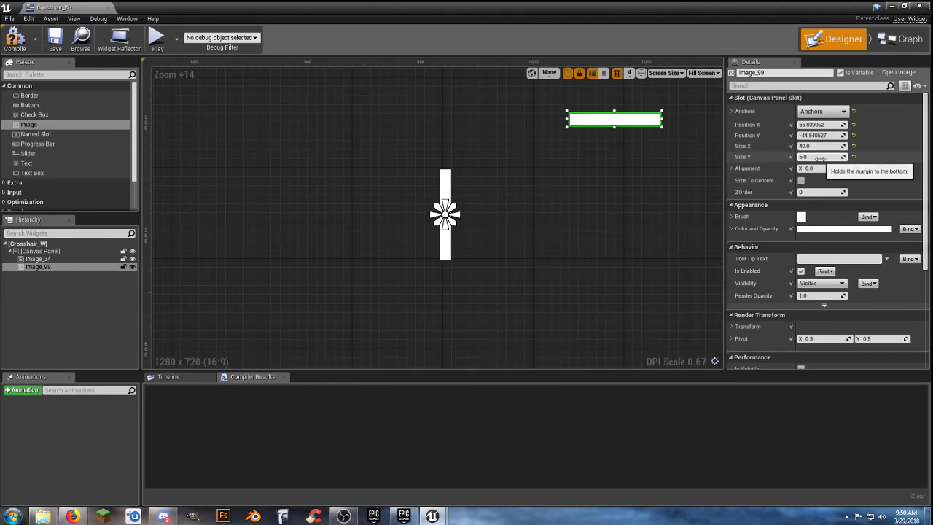
click(832, 126)
text(-20)
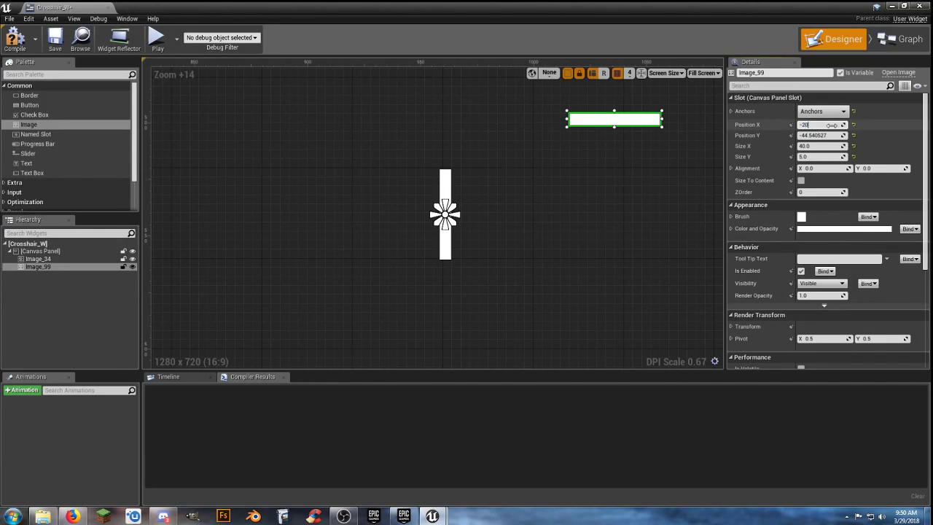
key(Tab)
text(-2.5)
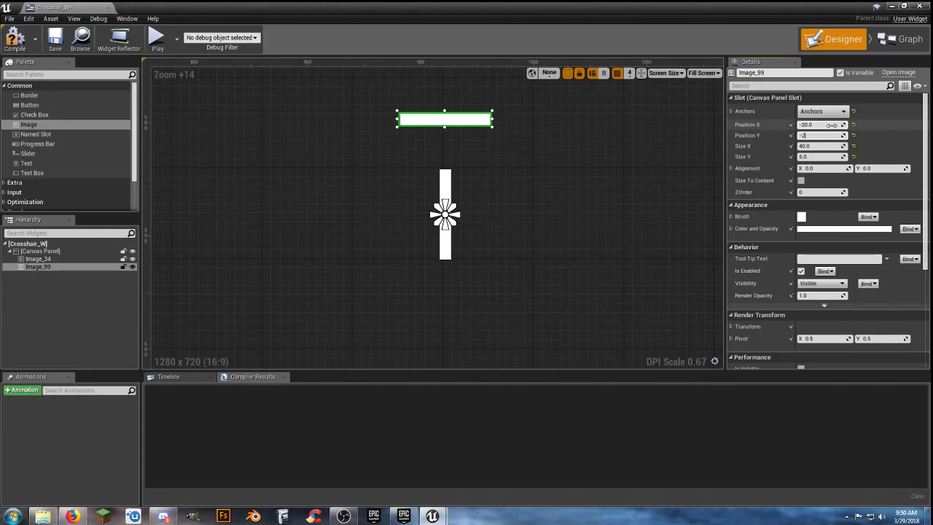
key(Tab)
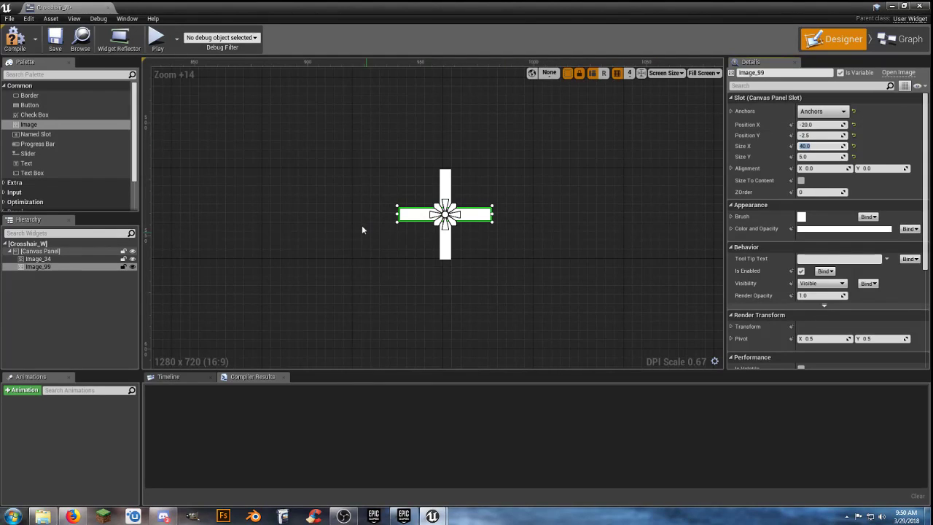
Compile and save Crosshair_W, and dock its editor in the main window beside Player_Base
scroll(493, 215, down, 2)
scroll(493, 215, down, 15)
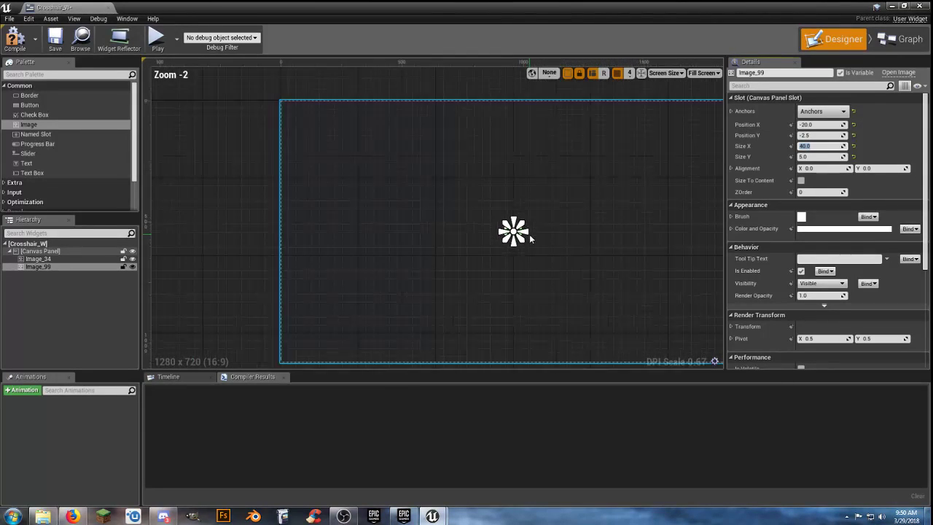
right_drag(584, 252, 536, 244)
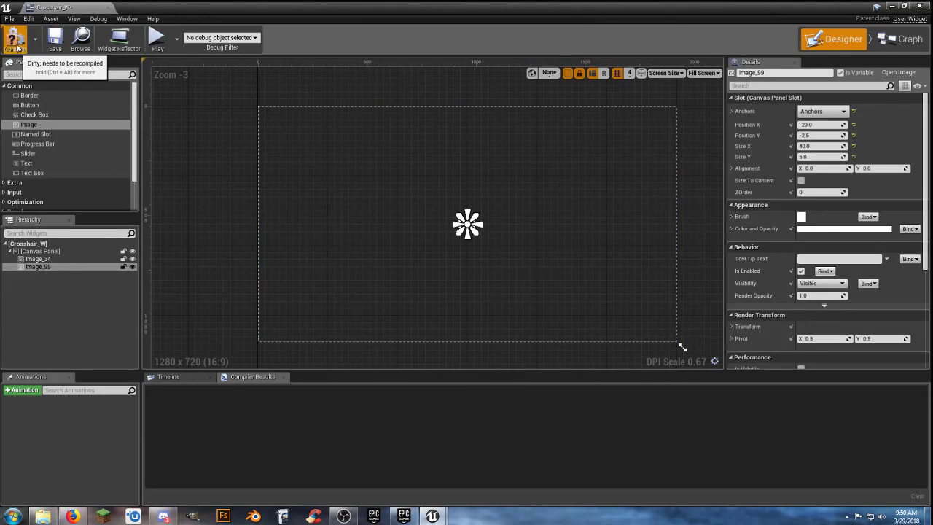
click(15, 38)
click(55, 39)
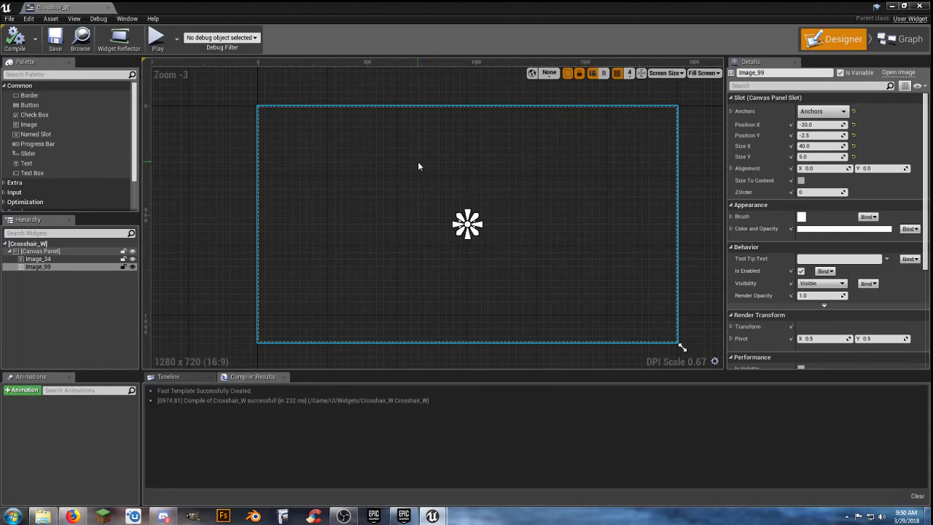
drag(84, 8, 233, 8)
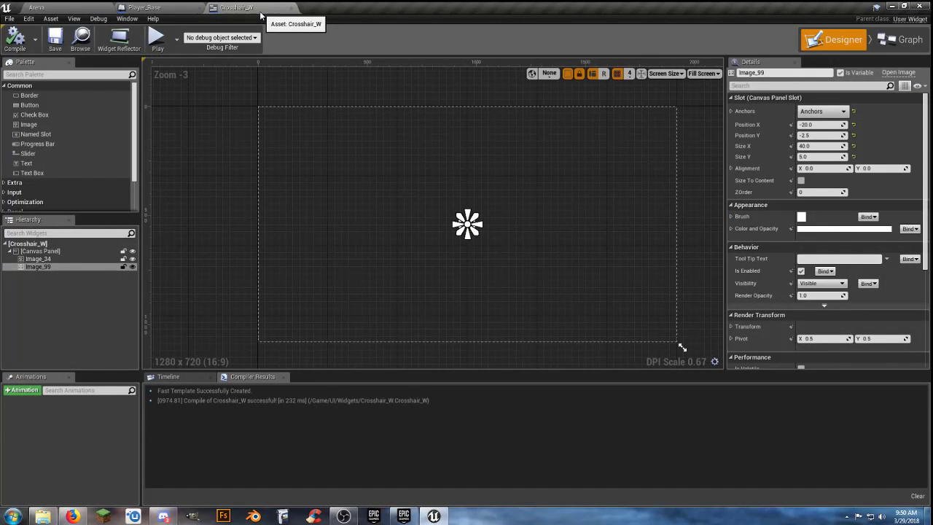
Add a Boolean variable named ShowCrosshair? to Player_Base, and compile and save the blueprint
click(144, 7)
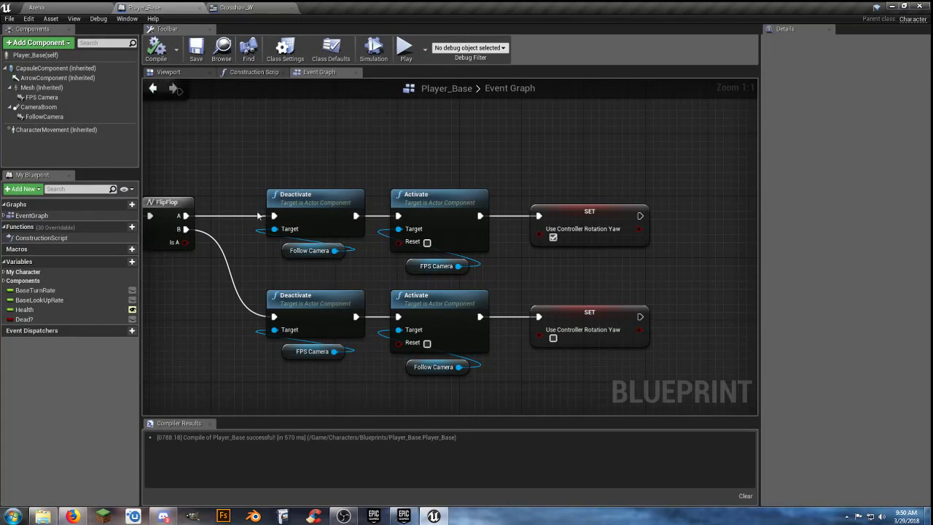
right_drag(213, 268, 249, 255)
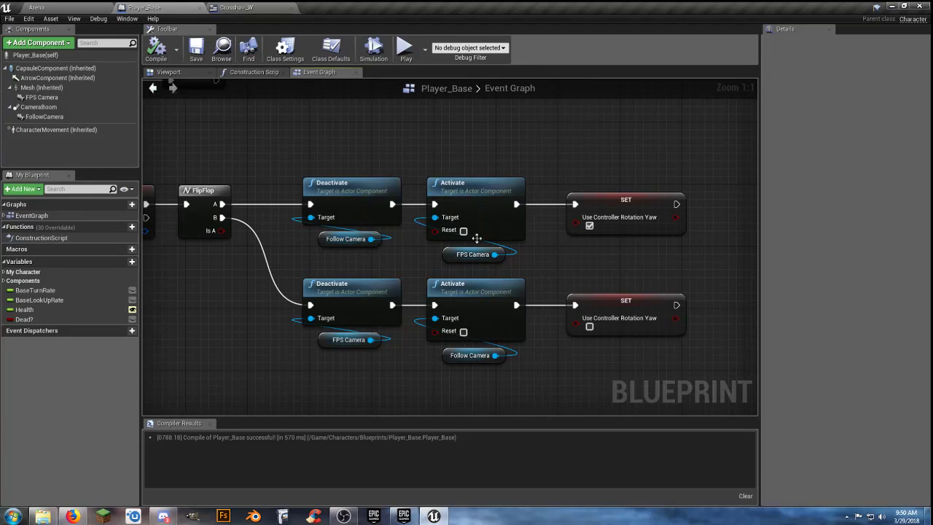
right_drag(616, 255, 552, 234)
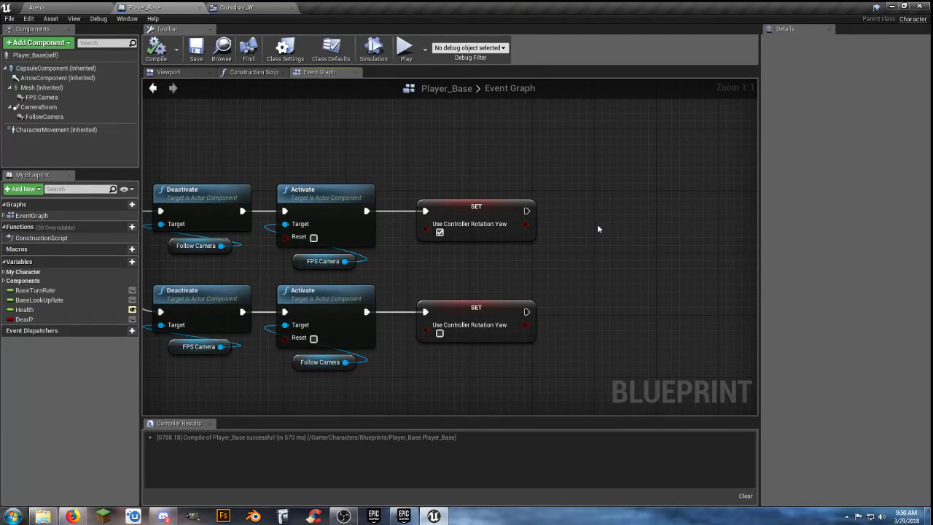
right_drag(440, 261, 575, 203)
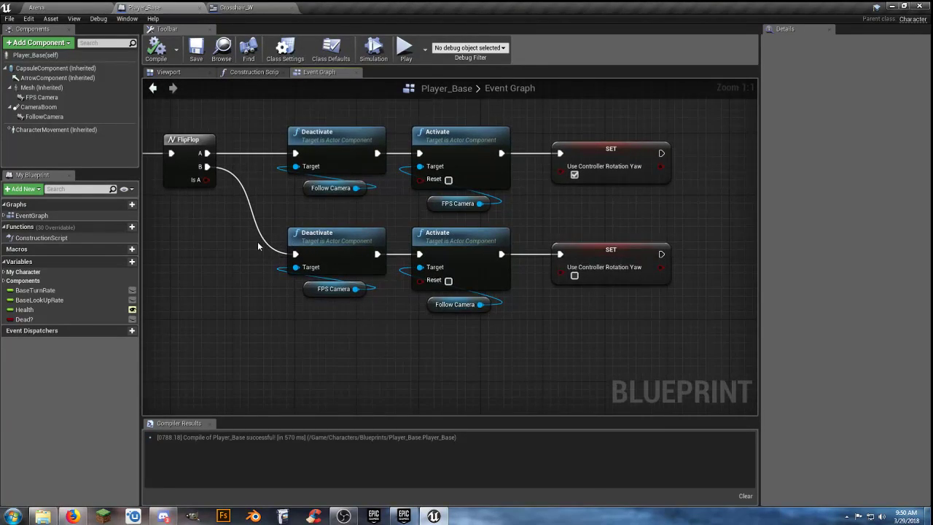
right_drag(605, 324, 503, 334)
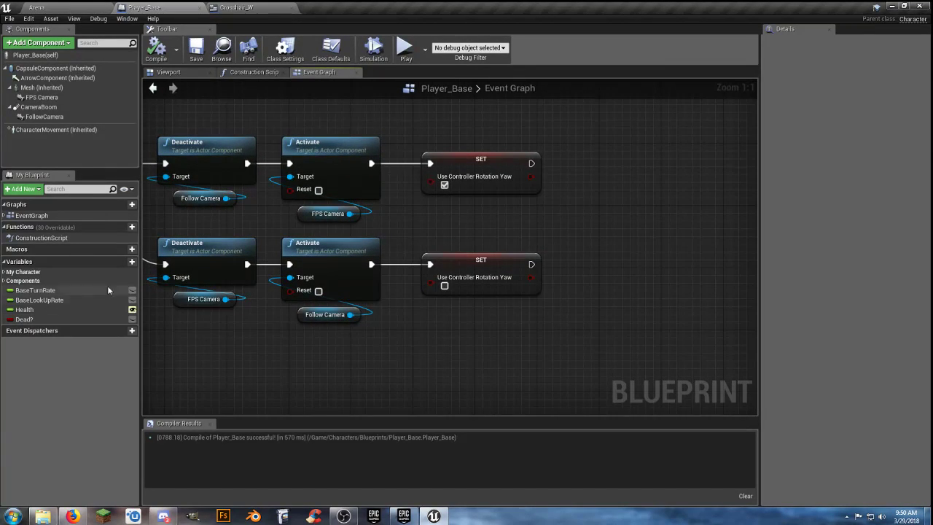
click(119, 261)
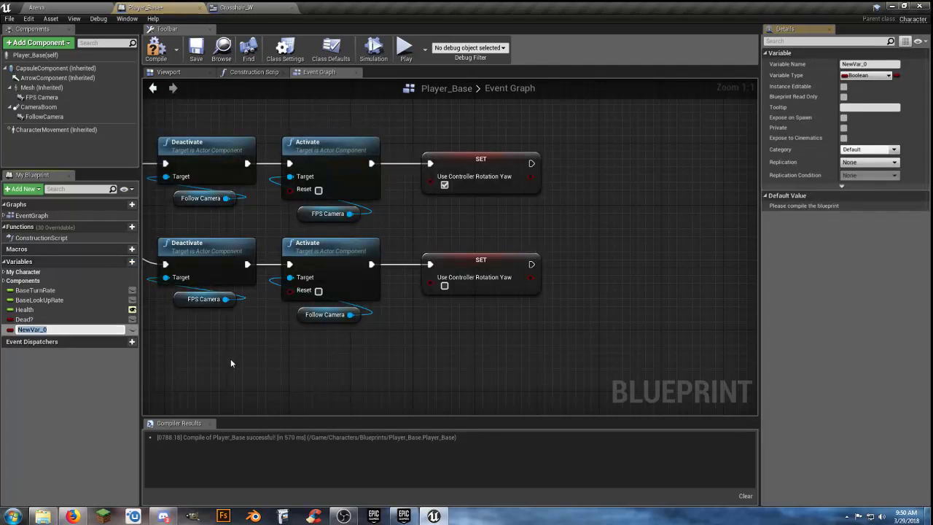
text(ShowCrosshair?)
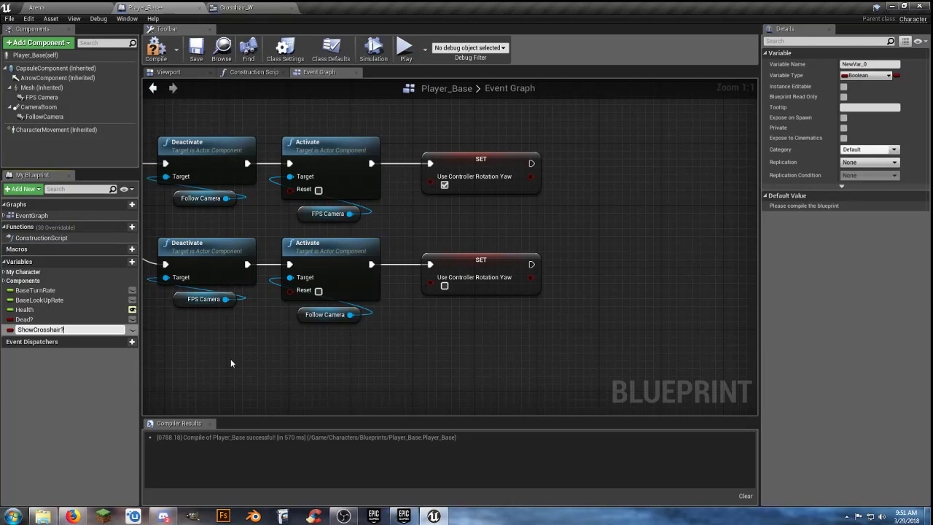
key(Return)
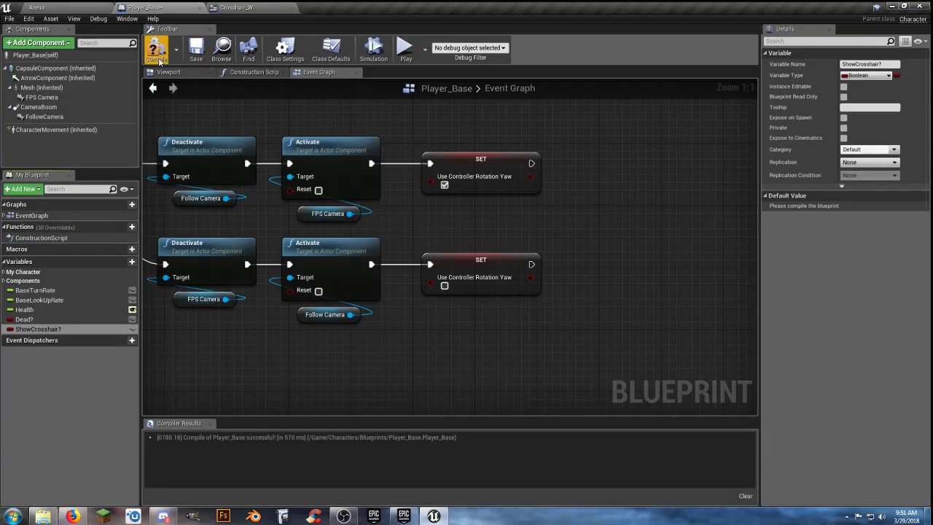
click(197, 58)
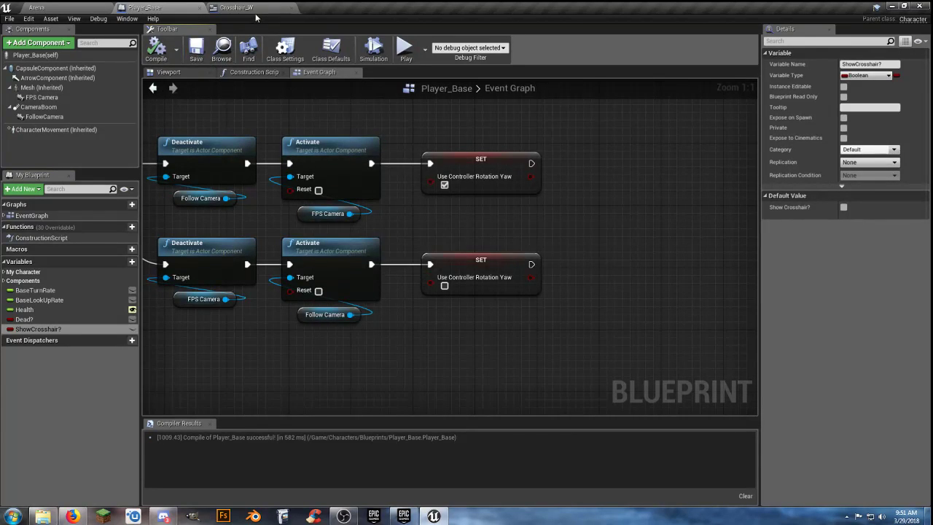
Delete the Event Pre Construct and Event Construct nodes from Crosshair_W's Event Graph, keeping Event Tick
click(253, 8)
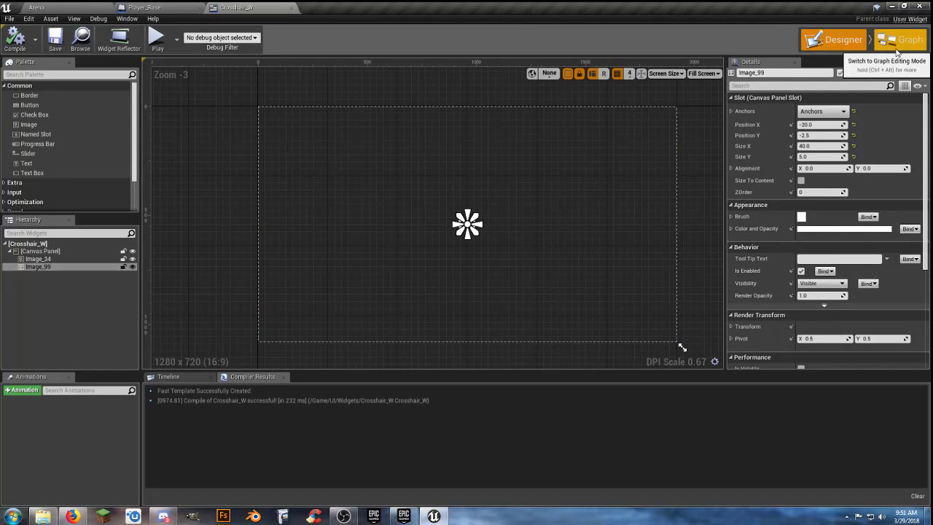
click(900, 42)
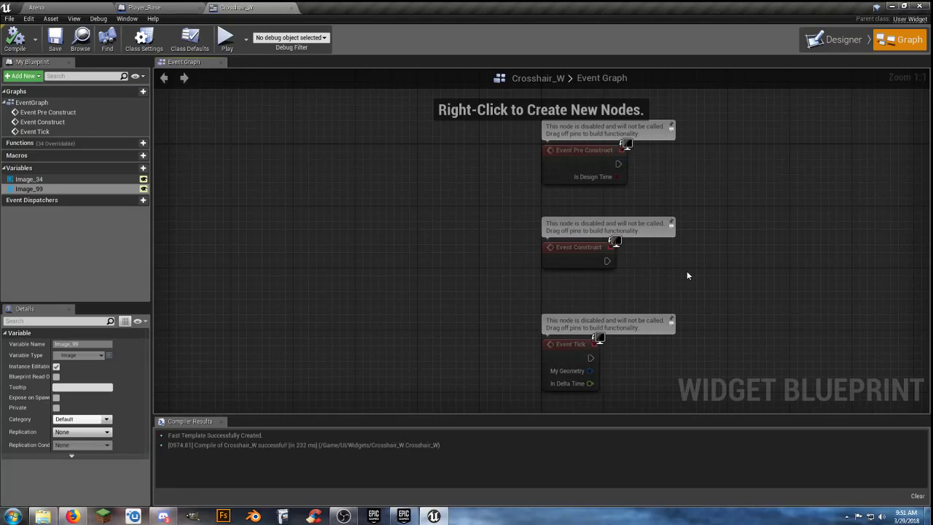
right_drag(710, 328, 635, 341)
drag(618, 289, 416, 128)
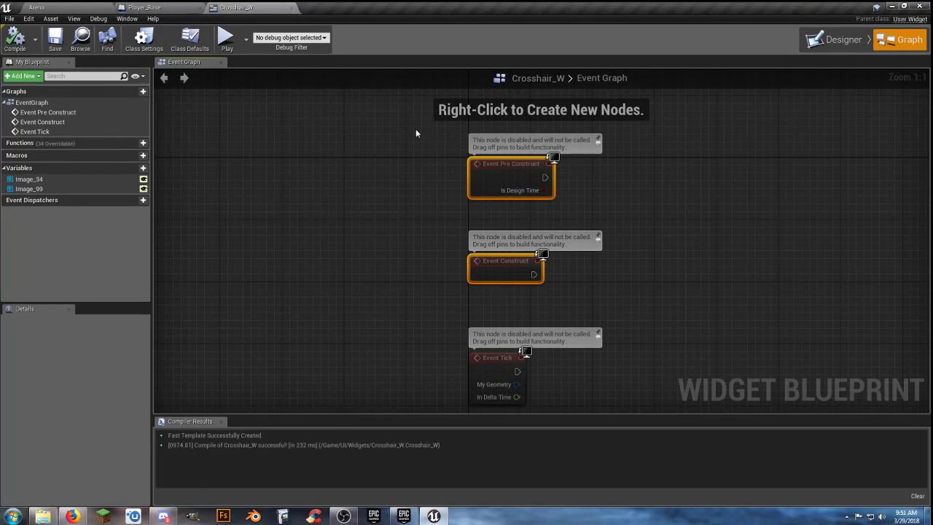
key(Delete)
right_drag(542, 250, 496, 117)
right_drag(544, 267, 487, 234)
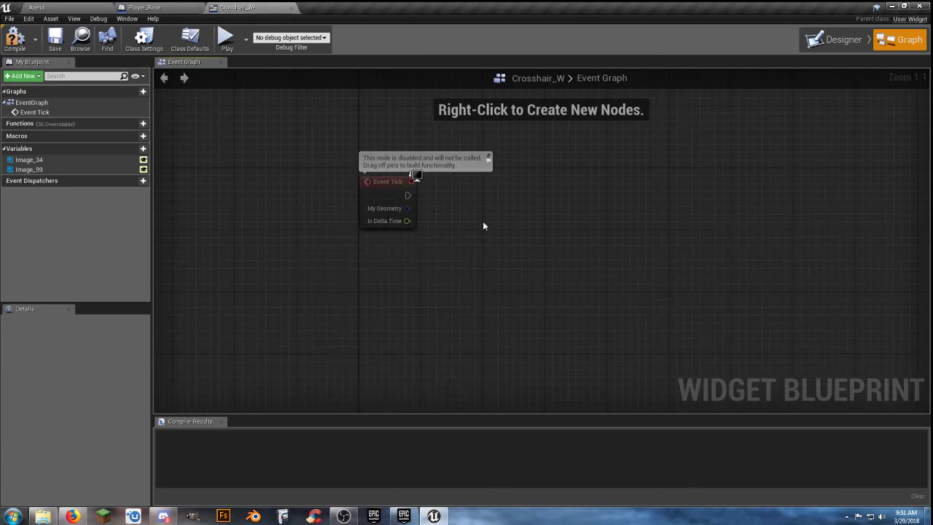
Add a Cast To Player_Base node driven by Event Tick and align it level with the event
drag(408, 195, 501, 196)
text(ca)
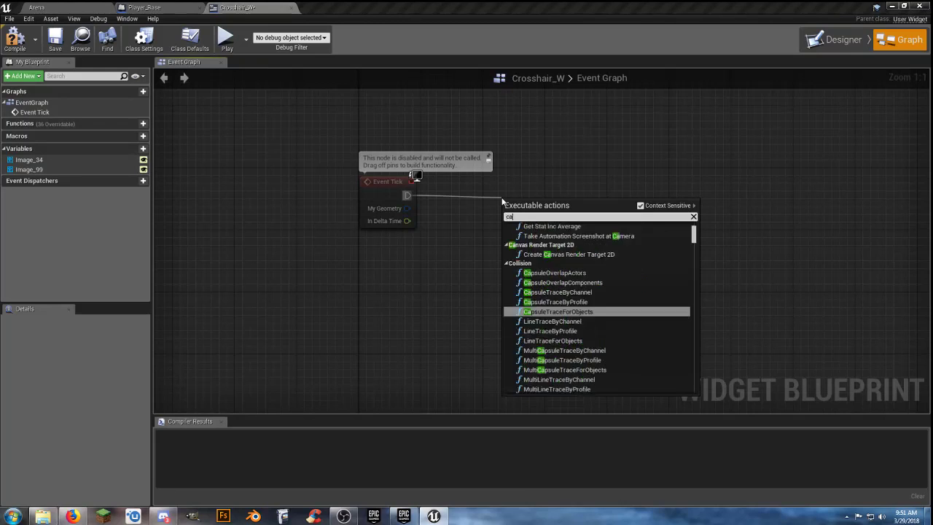
text(sttoplayer)
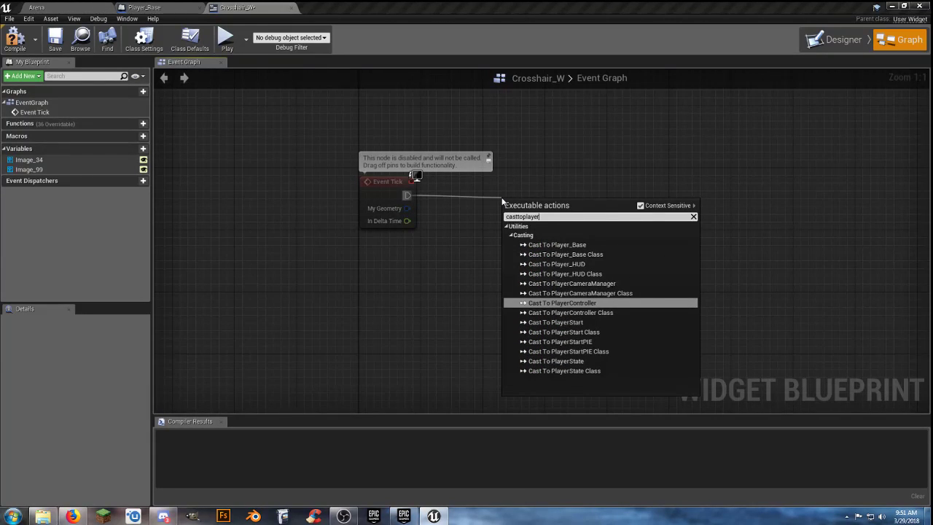
click(591, 245)
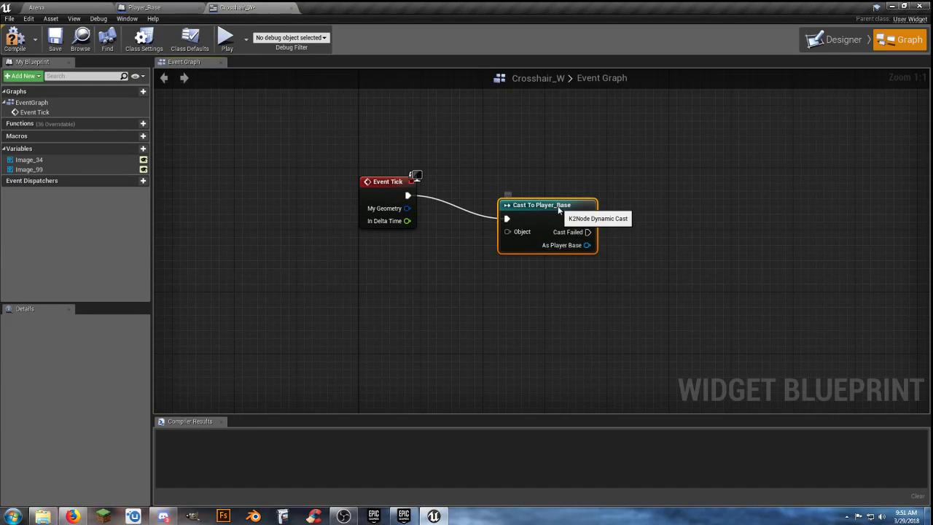
drag(560, 210, 558, 186)
Feed the cast's Object input from a Get Player Character node and place that node beneath Event Tick
drag(508, 209, 437, 256)
text(playercha)
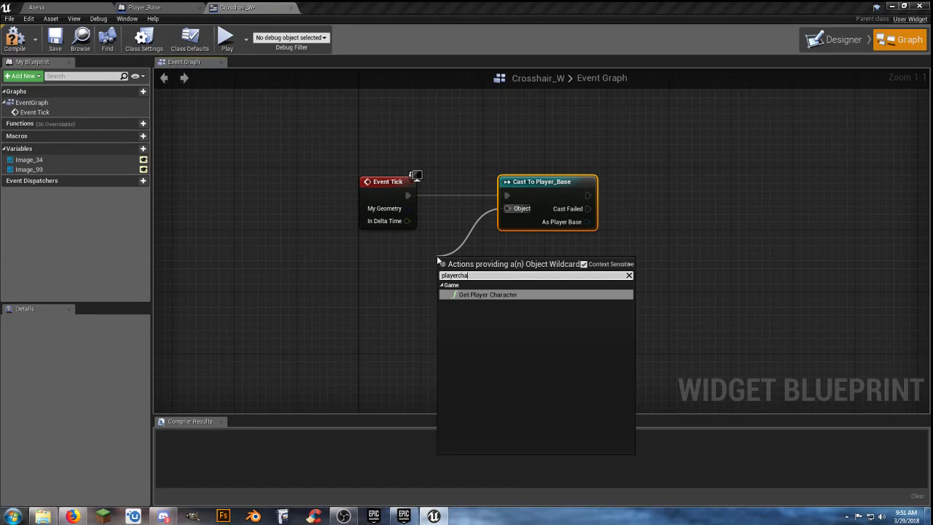
key(Return)
drag(491, 260, 407, 295)
right_drag(410, 293, 421, 269)
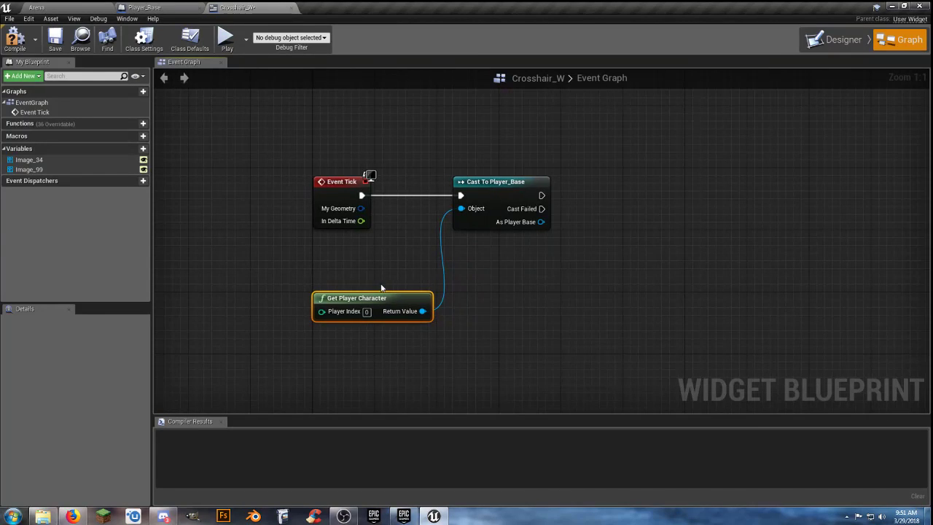
drag(367, 298, 363, 260)
click(523, 275)
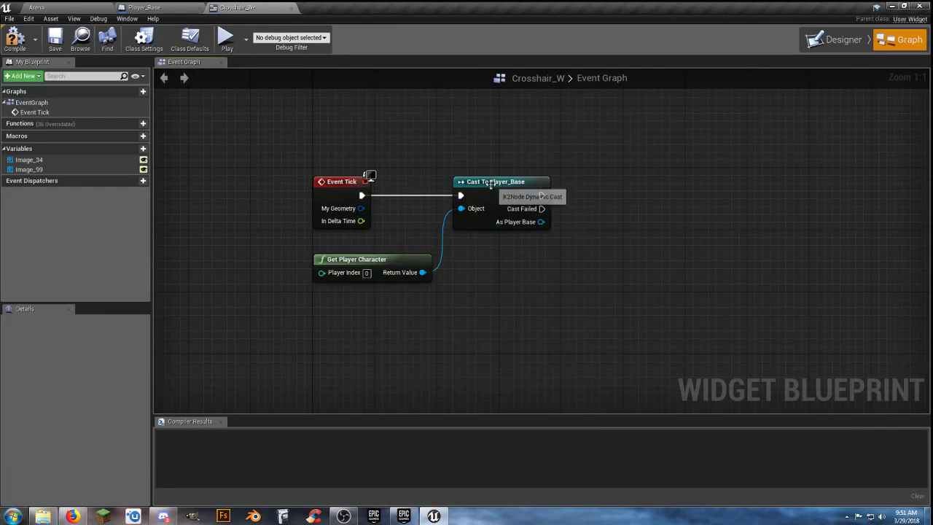
Add a Get ShowCrosshair? node from the cast's As Player Base output
right_drag(539, 252, 519, 252)
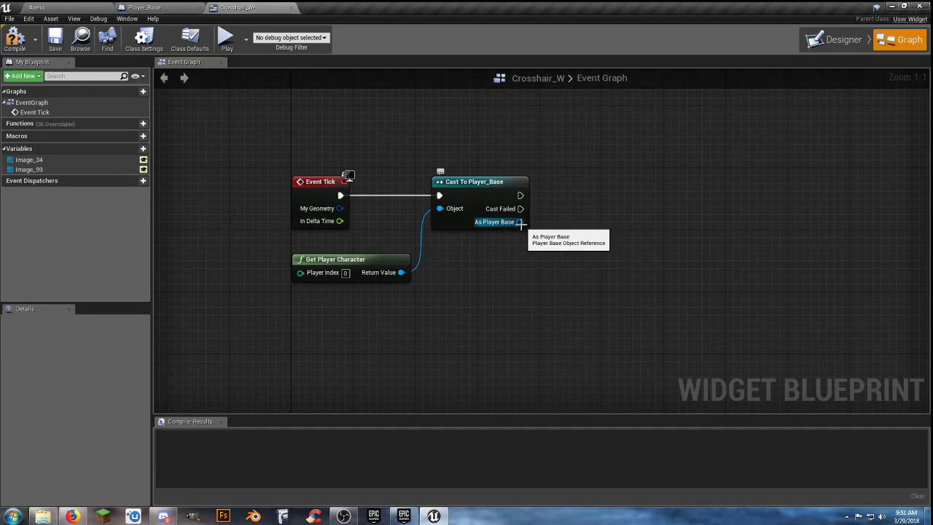
drag(520, 222, 563, 263)
click(157, 8)
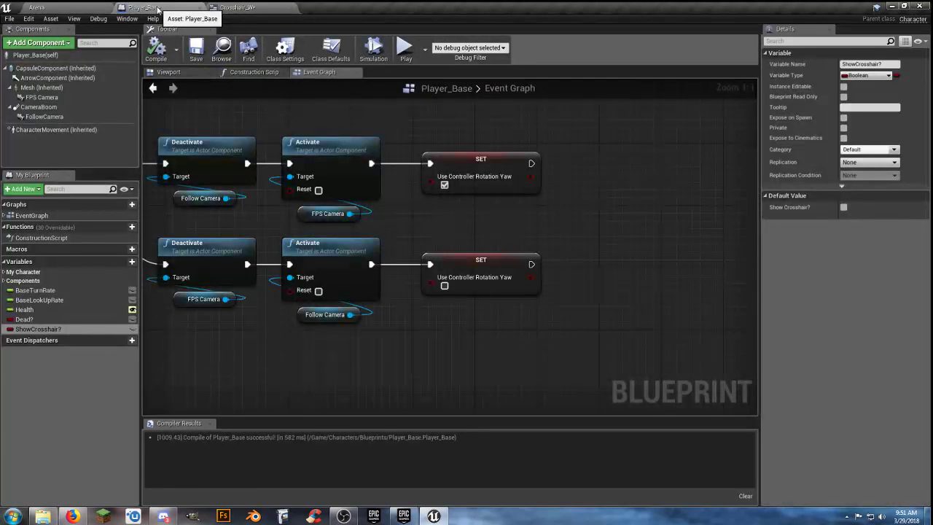
click(252, 8)
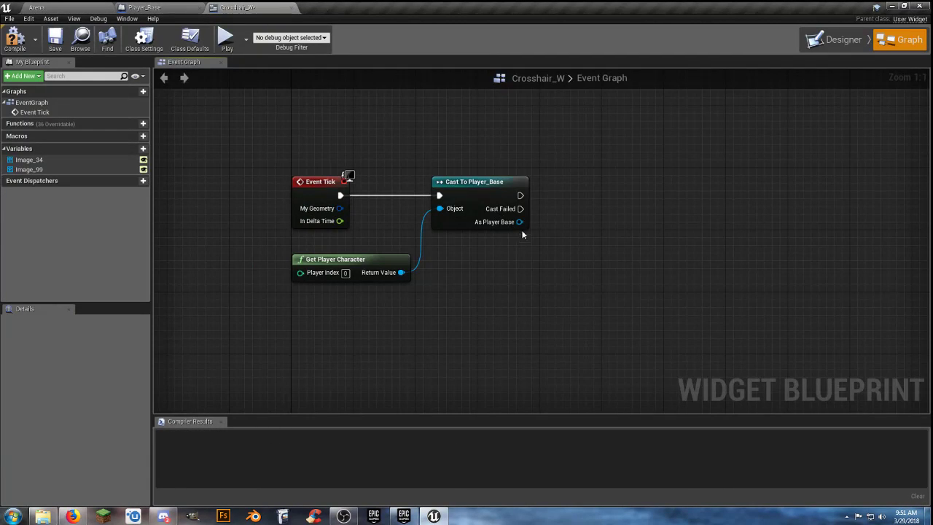
drag(520, 222, 543, 256)
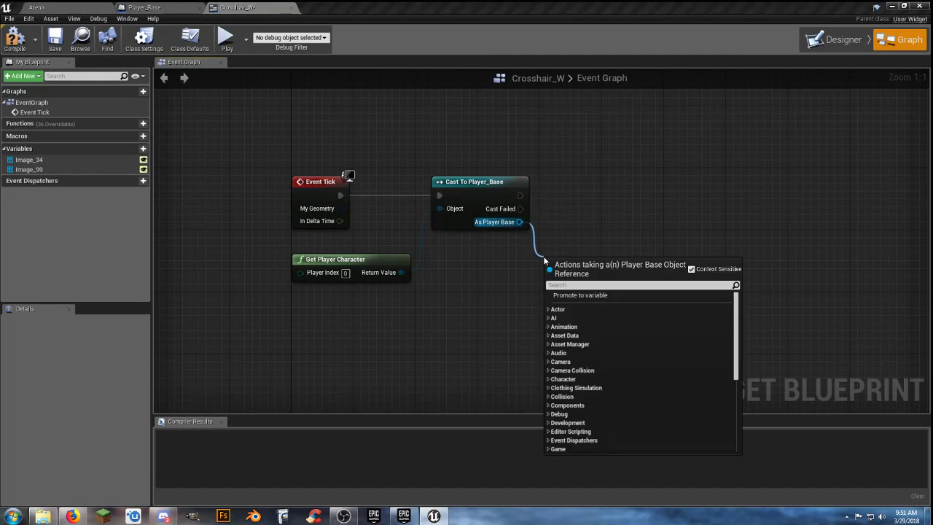
text(show)
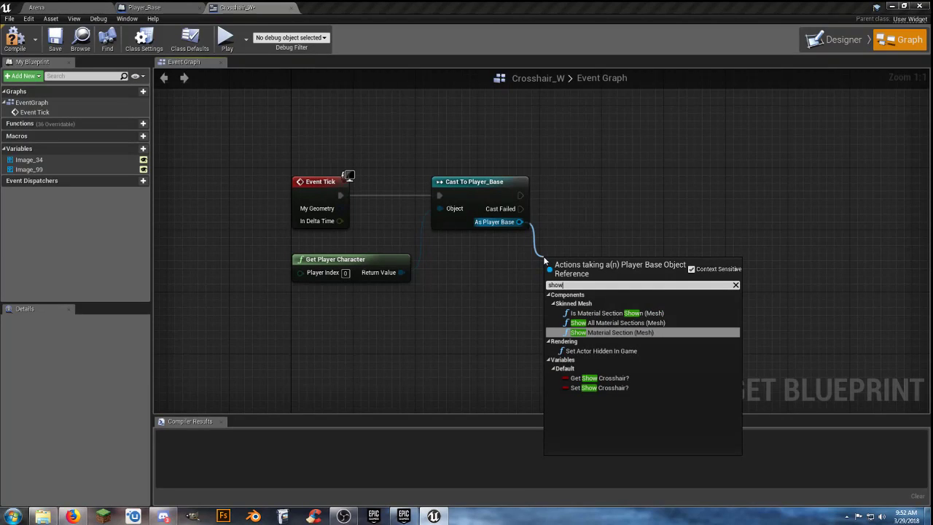
click(611, 379)
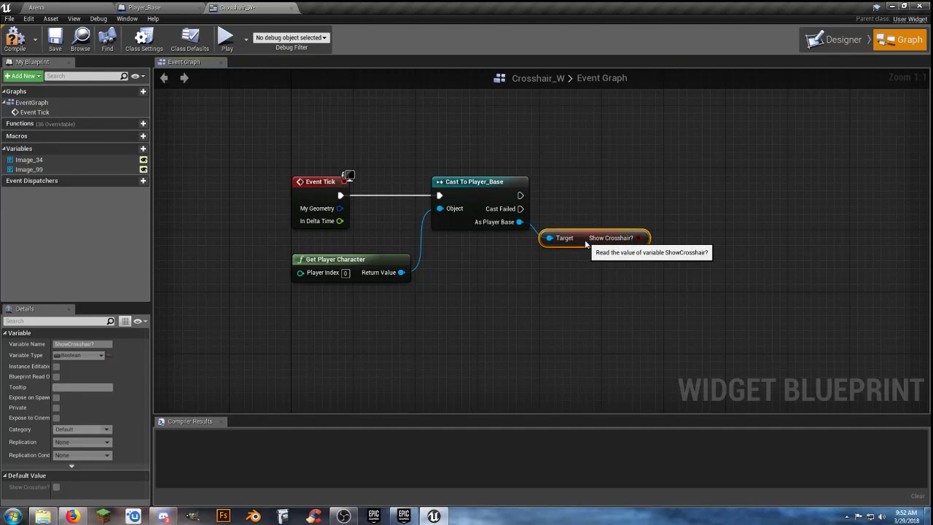
click(595, 290)
Add a Branch node after the Player_Base cast, align it with the cast, and use Show Crosshair? as its condition
right_drag(596, 290, 569, 313)
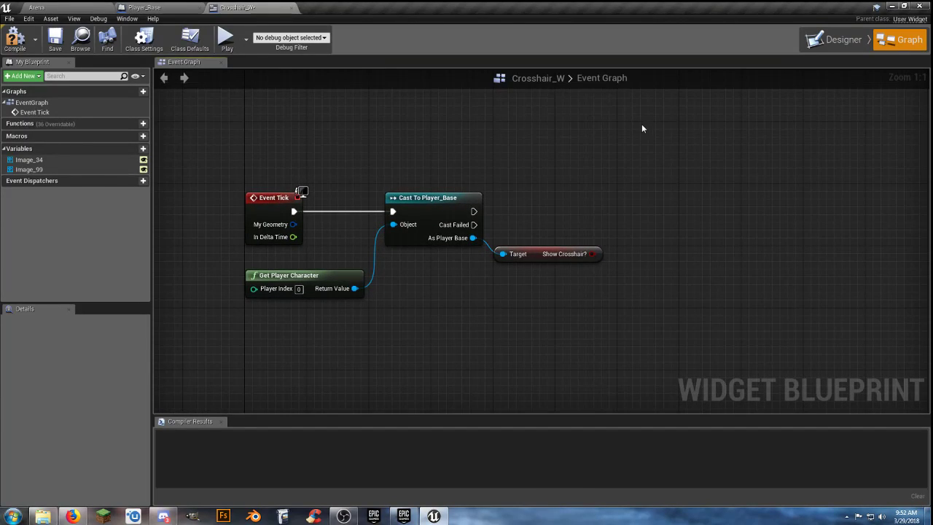
click(633, 206)
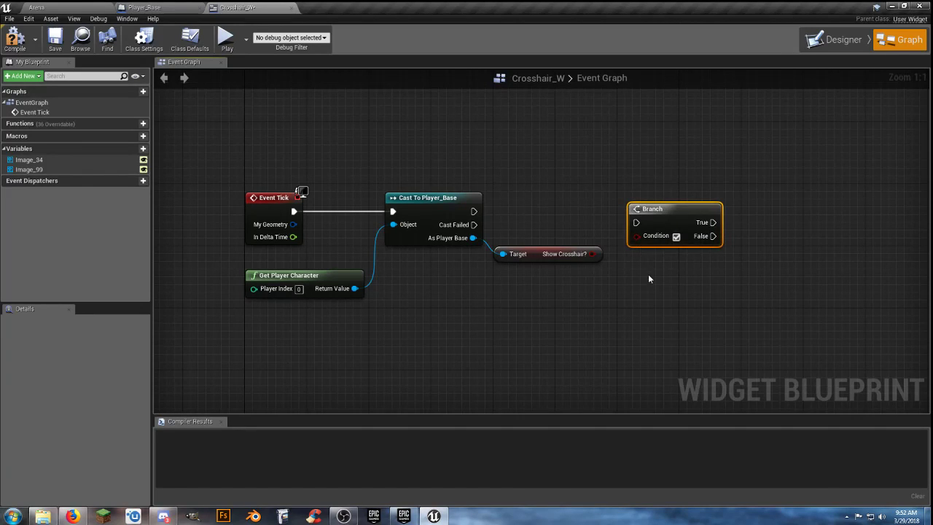
drag(636, 223, 476, 211)
drag(645, 204, 633, 197)
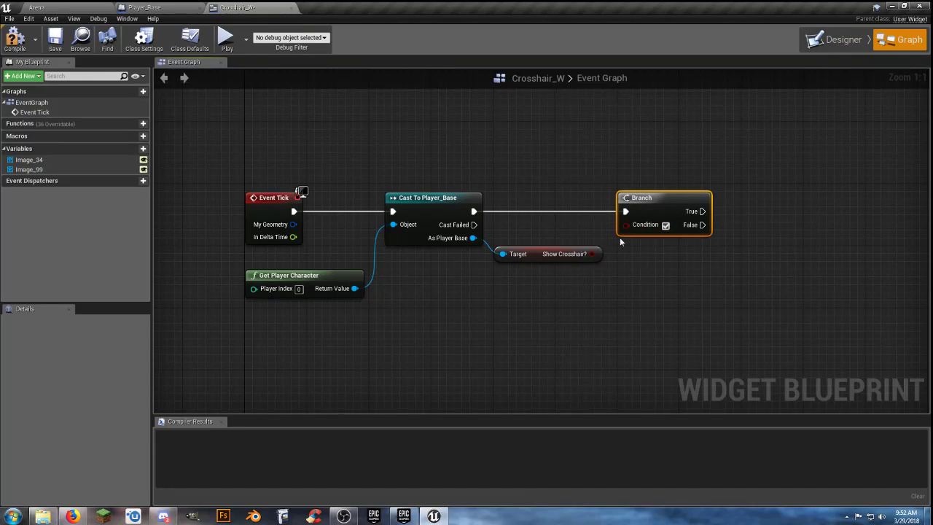
drag(592, 253, 626, 225)
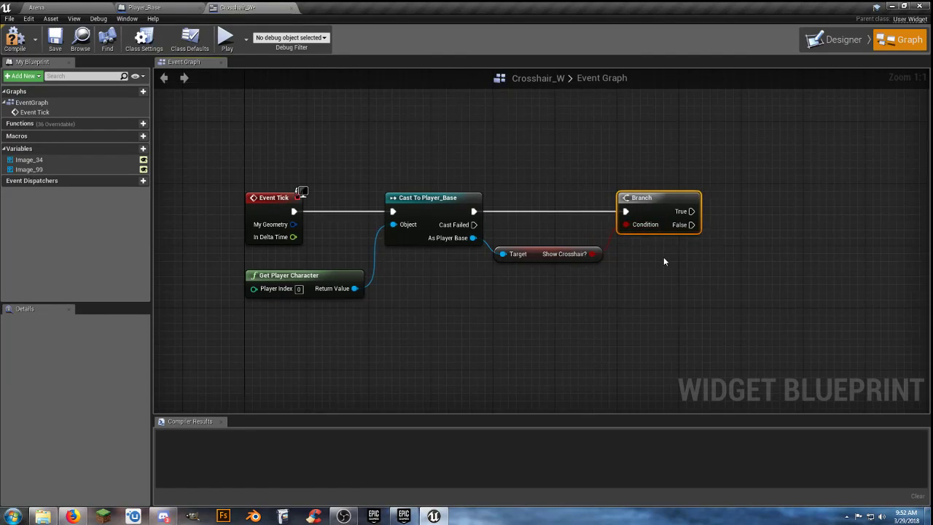
Connect a Remove from Parent node to the Branch's False output, and compile and close Crosshair_W
right_drag(665, 261, 640, 263)
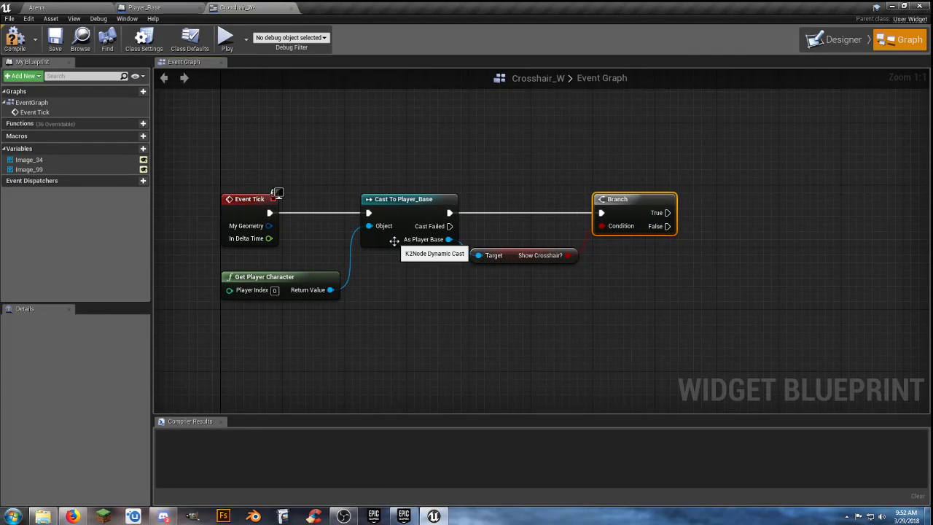
right_drag(540, 290, 594, 275)
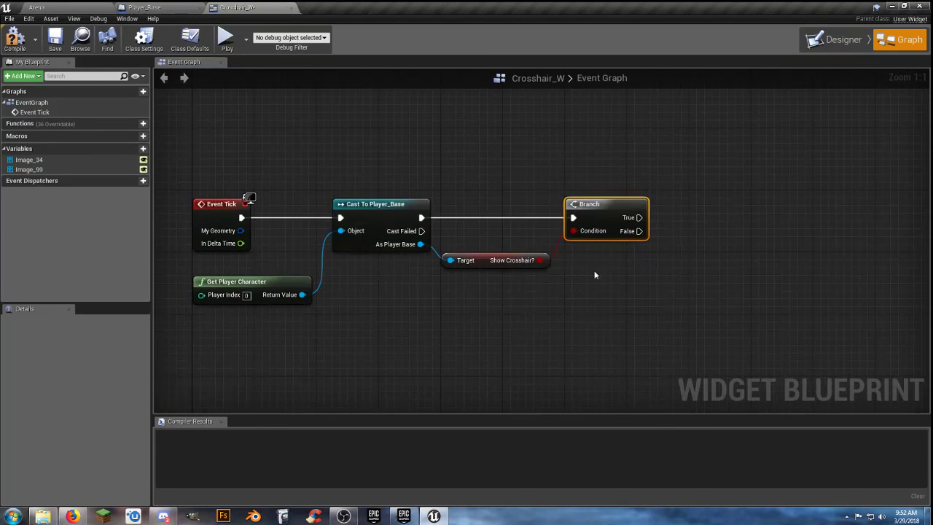
drag(641, 232, 684, 238)
text(removefrom)
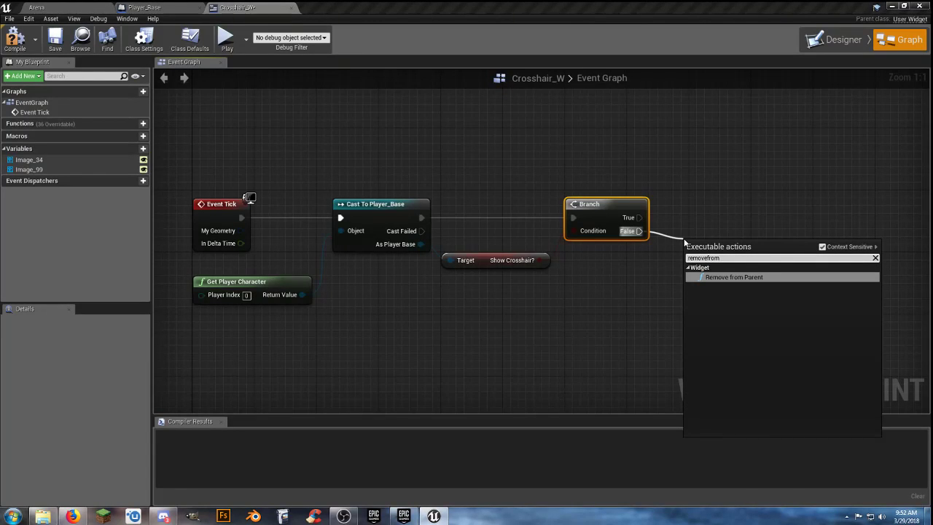
click(745, 277)
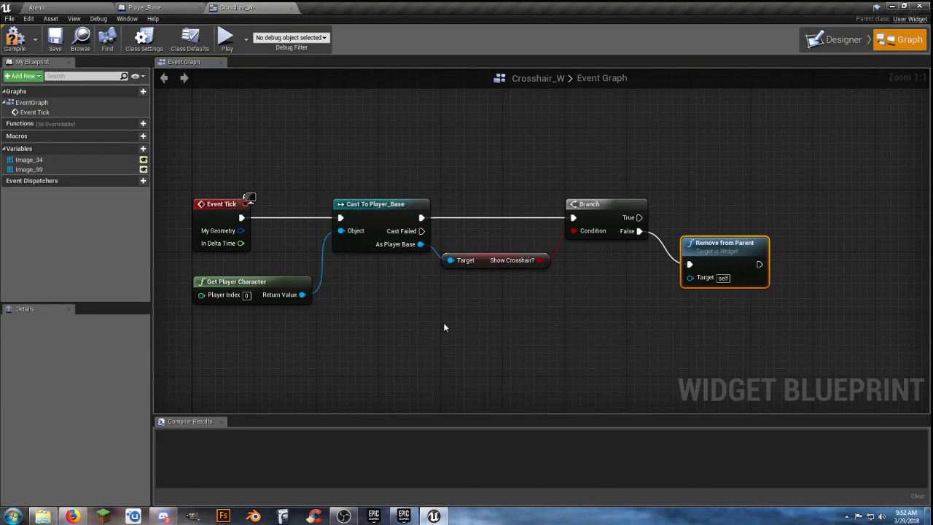
click(29, 45)
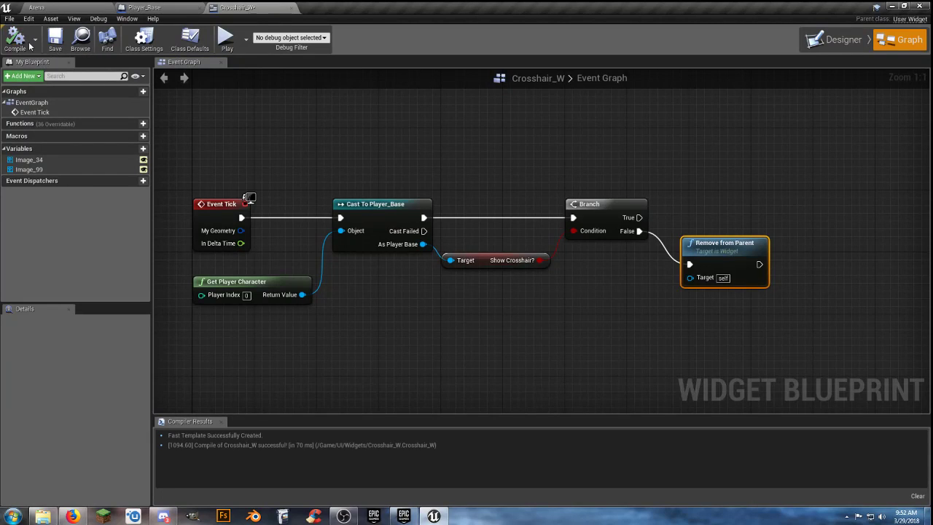
click(292, 10)
Add a custom event named Display Crosshair in the empty area below Player_Base's camera-switching nodes
right_drag(410, 368, 514, 368)
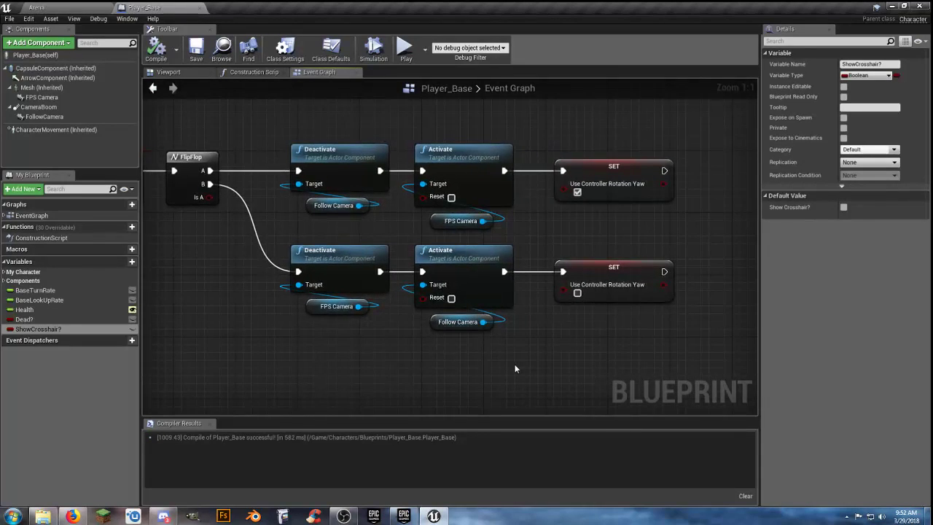
right_drag(561, 331, 530, 338)
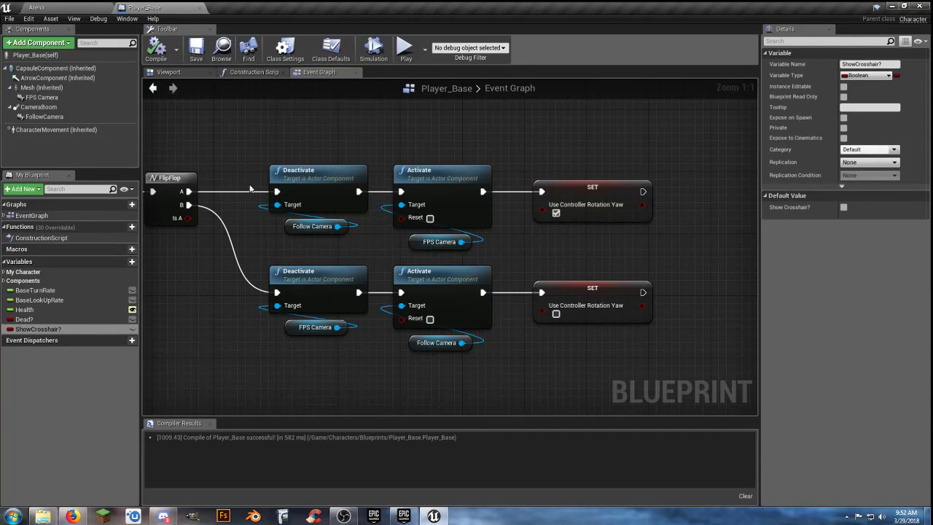
right_drag(530, 355, 681, 287)
right_drag(401, 358, 443, 296)
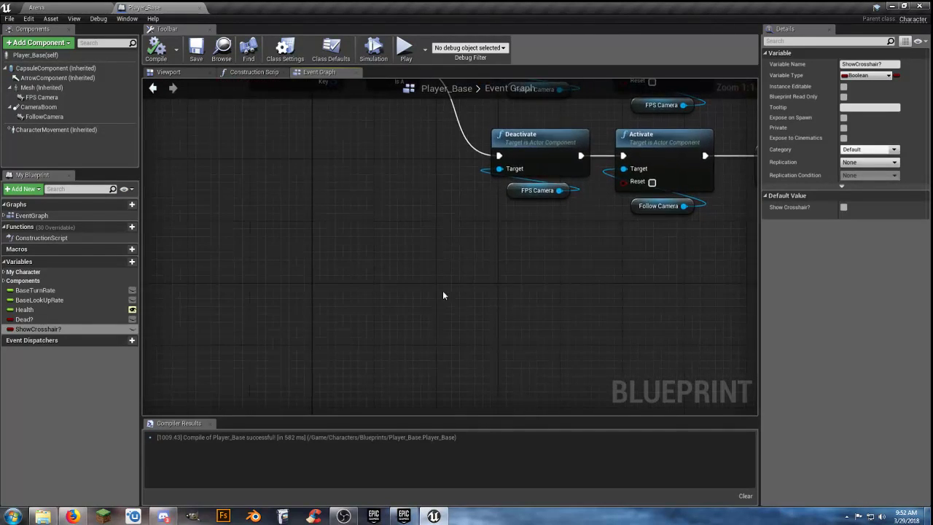
right_drag(298, 312, 300, 311)
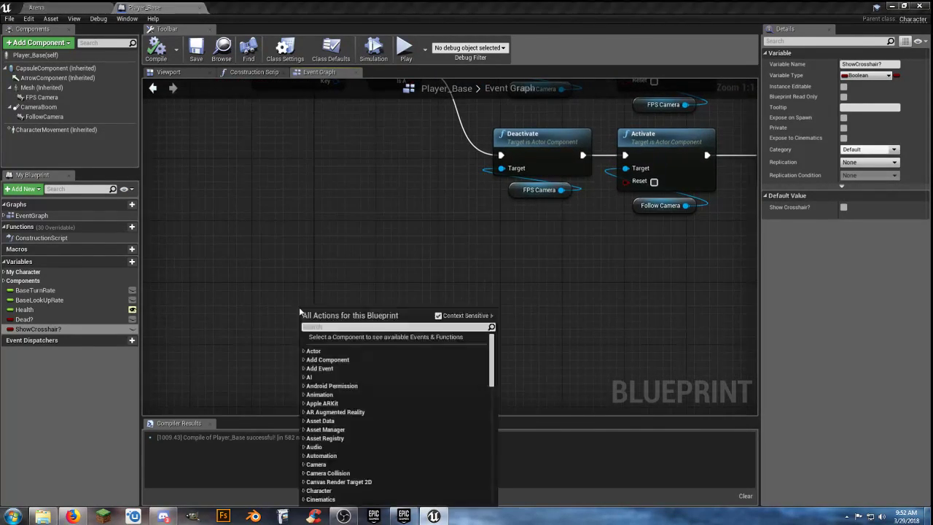
text(cus)
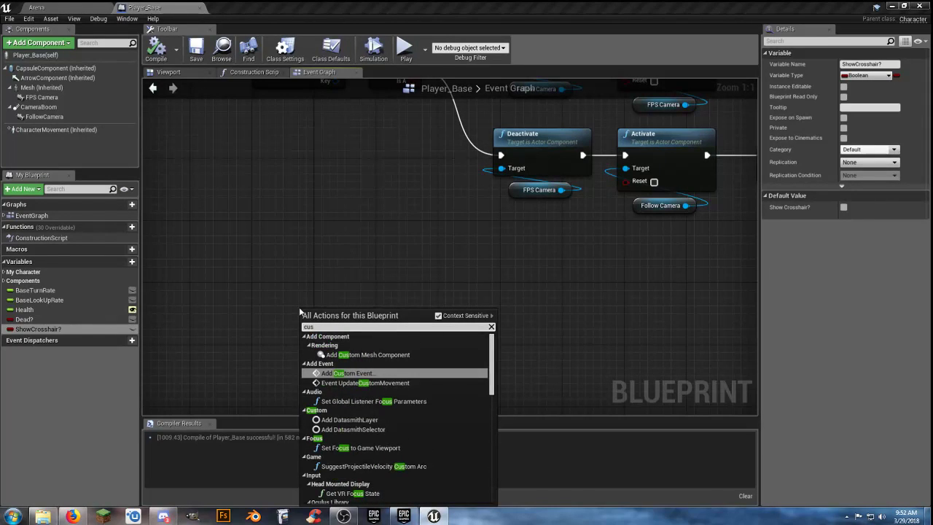
key(Return)
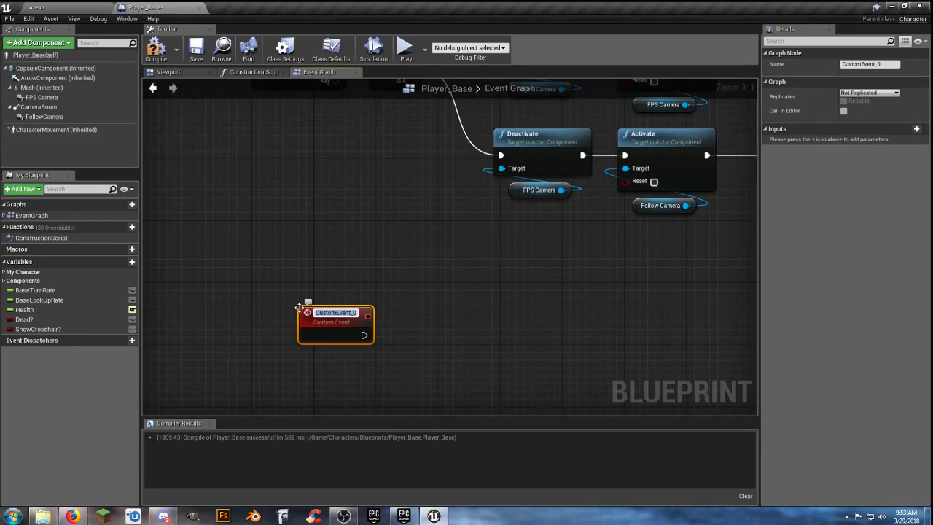
text(Display)
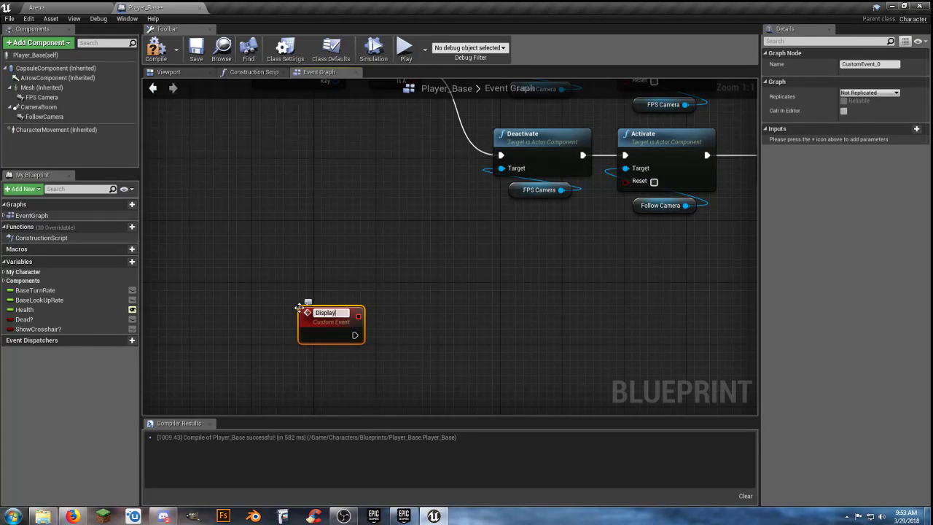
text( Cross)
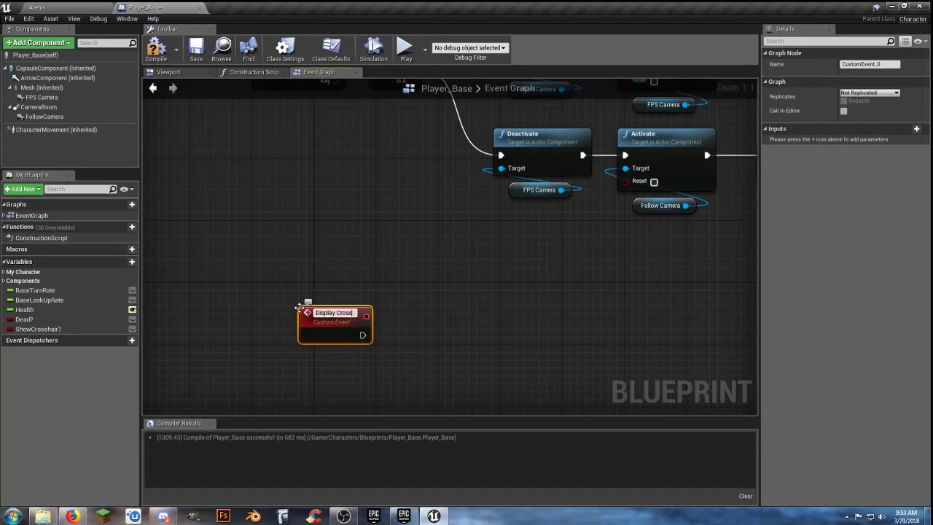
text(hair)
key(Return)
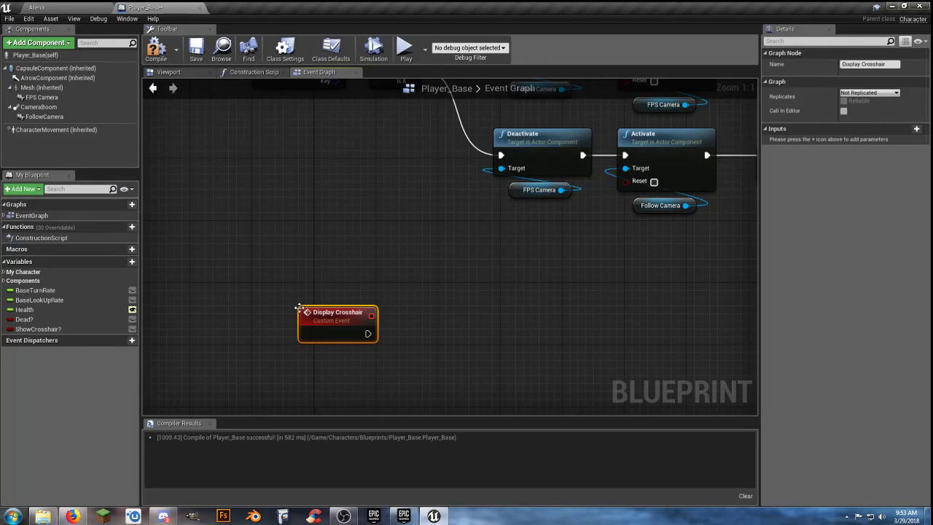
drag(322, 317, 338, 295)
Add a Create Widget node driven by Display Crosshair, align it with the event, and set its class to Crosshair_W
right_drag(339, 292, 289, 265)
drag(335, 283, 423, 299)
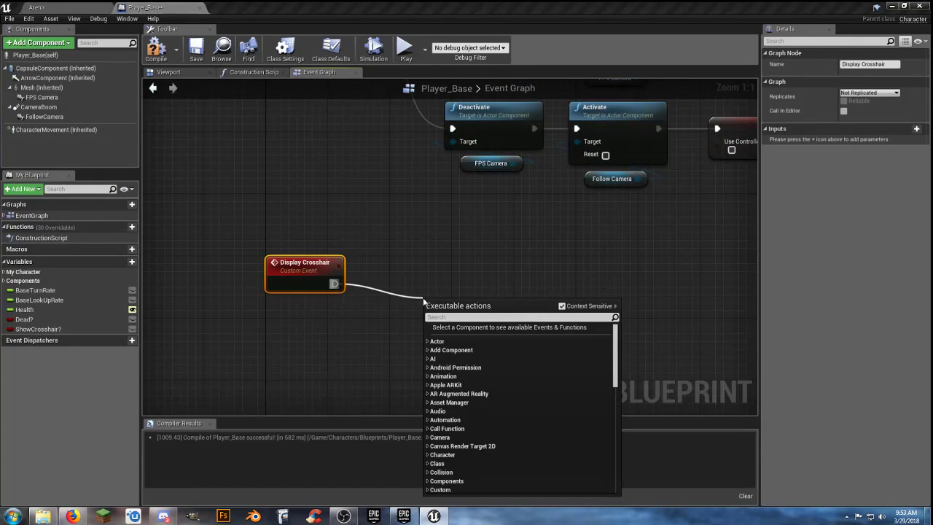
text(cre)
text(widget)
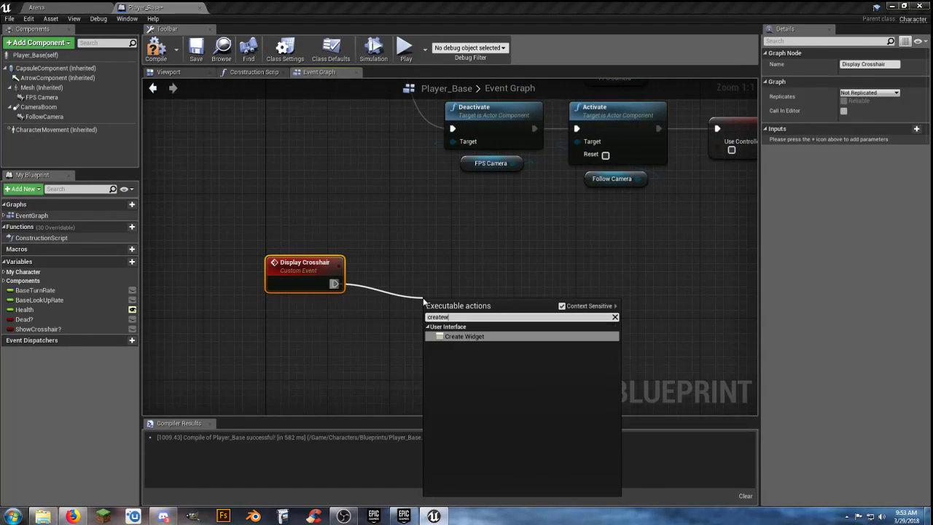
key(Return)
drag(445, 297, 411, 272)
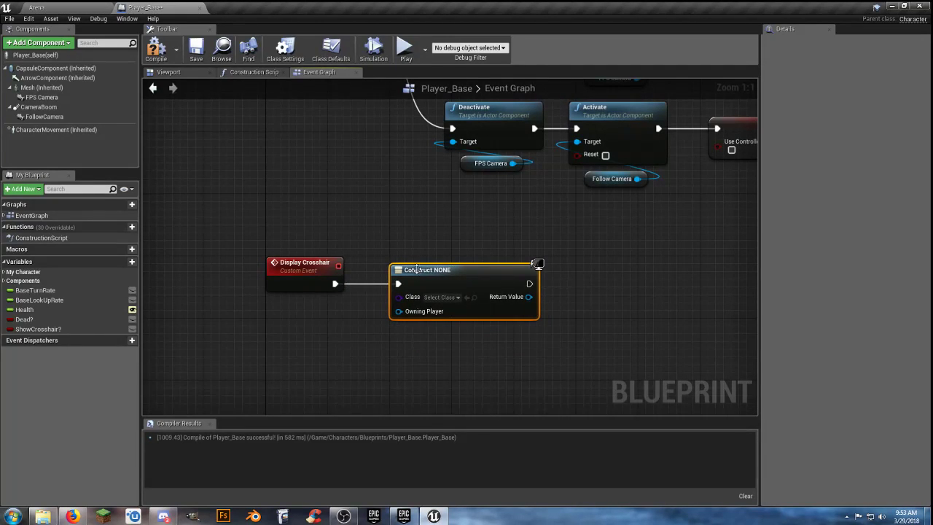
click(452, 298)
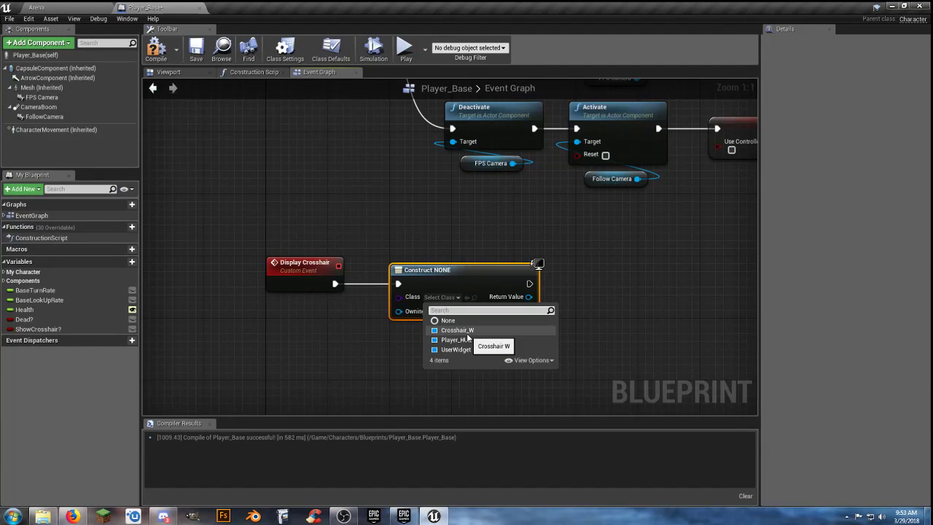
click(468, 333)
Feed the widget node's Owning Player from a Get Player Controller node and place that node beneath Display Crosshair
right_drag(408, 349, 488, 340)
drag(478, 303, 428, 327)
text(playercon)
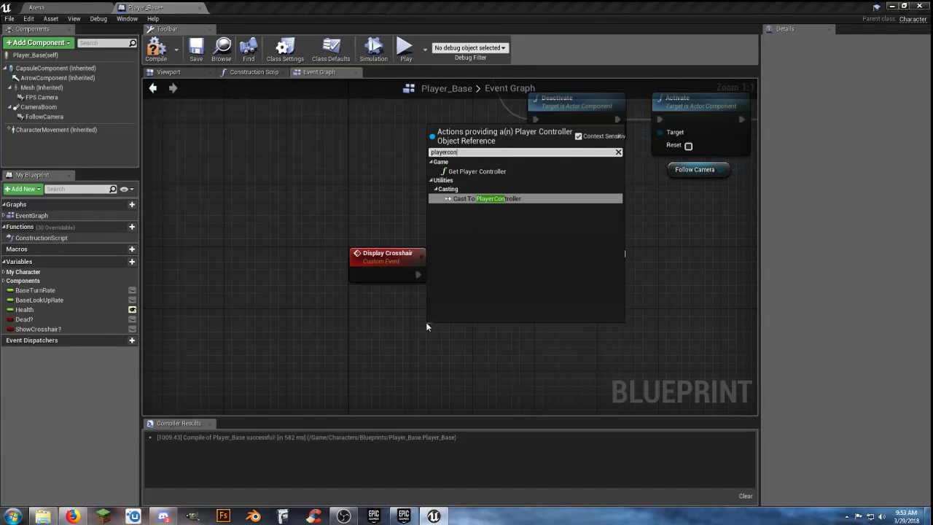
click(478, 171)
drag(468, 332, 390, 339)
right_drag(543, 372, 473, 346)
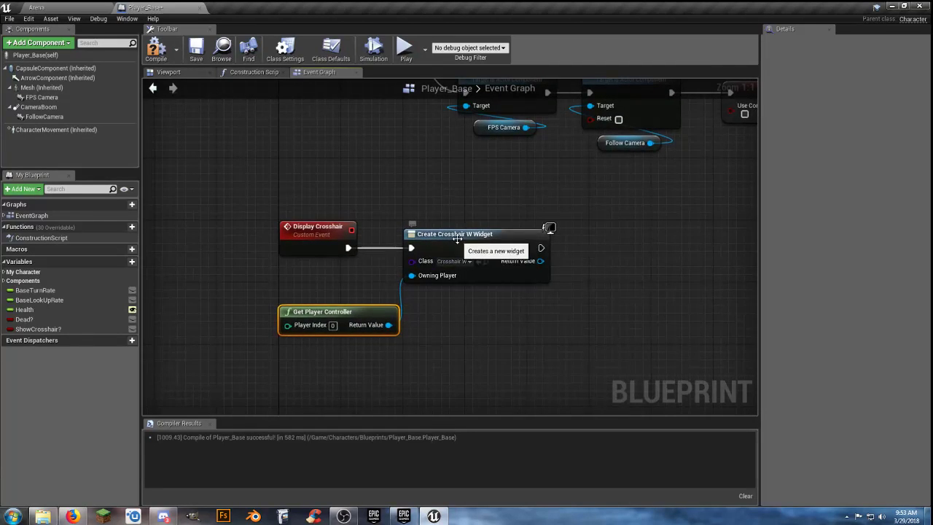
drag(460, 246, 473, 247)
Add an Add to Viewport node from the crosshair widget's Return Value, aligned with the widget node, and compile Player_Base
right_drag(477, 294, 427, 295)
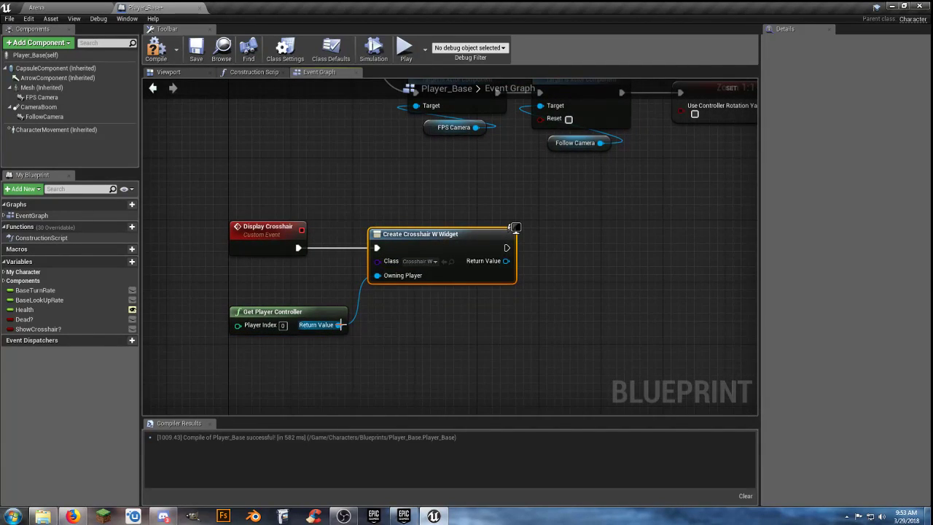
drag(506, 261, 540, 266)
text(addto)
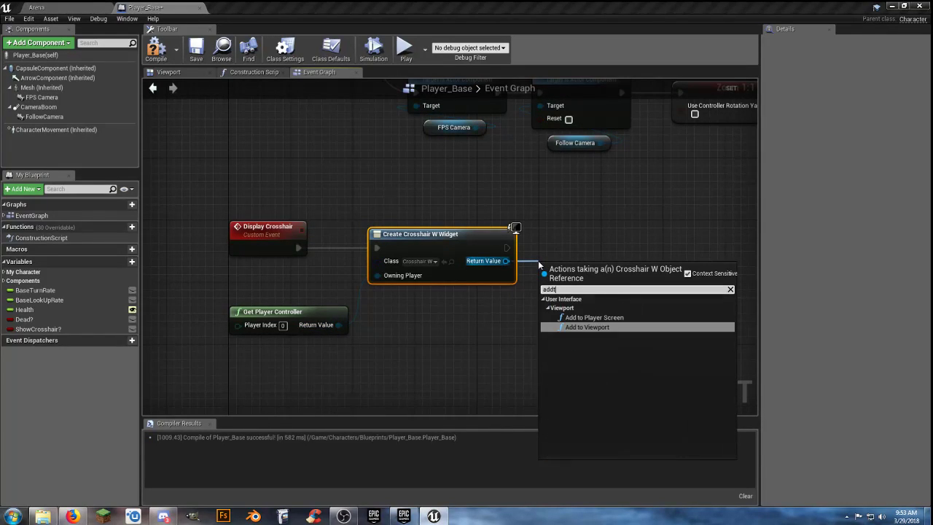
click(586, 328)
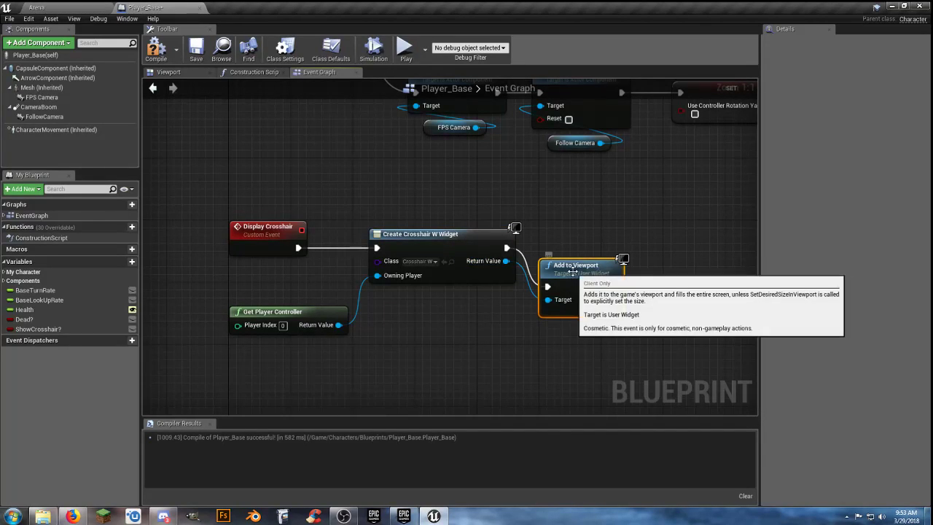
click(455, 320)
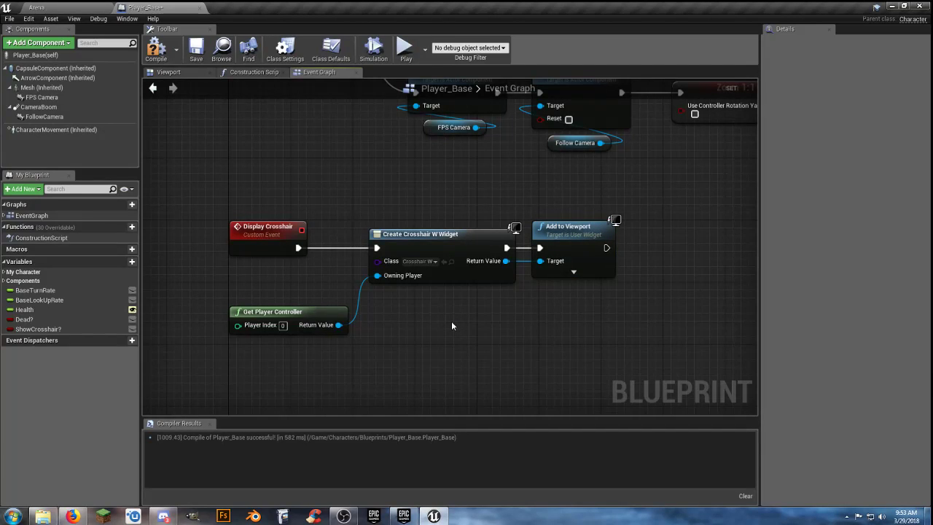
click(155, 48)
Call Display Crosshair after the upper SET Use Controller Rotation Yaw node on the FPS Camera branch and align the call with it
right_drag(551, 181, 267, 347)
right_drag(518, 185, 467, 251)
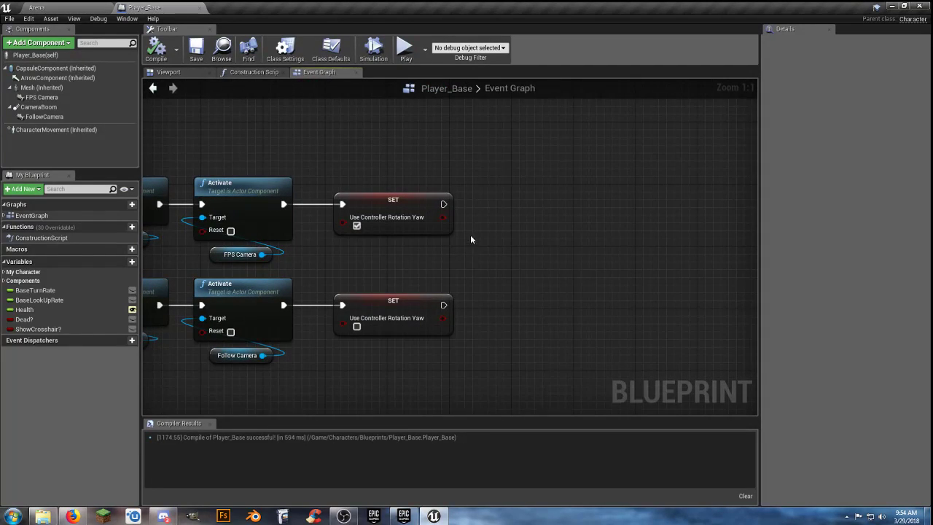
right_drag(375, 308, 723, 135)
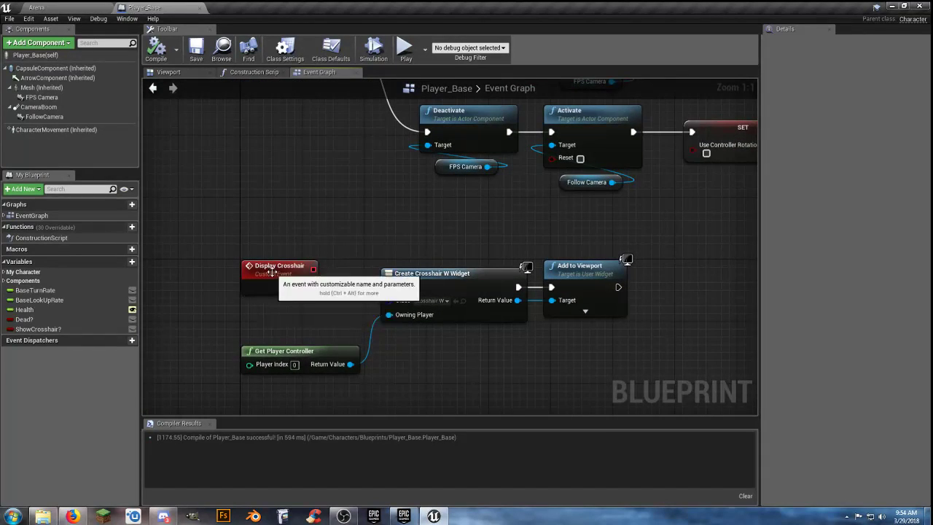
right_drag(554, 253, 224, 439)
drag(462, 218, 510, 218)
text(display)
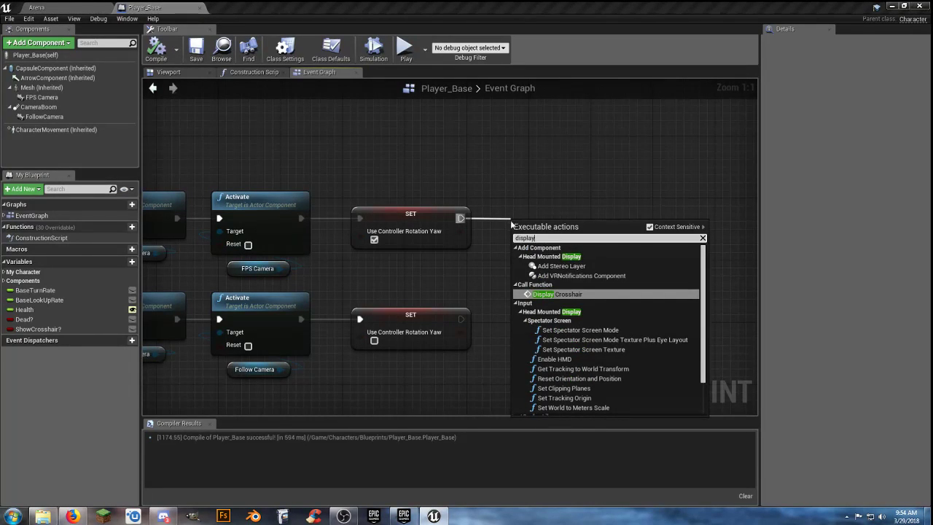
click(561, 293)
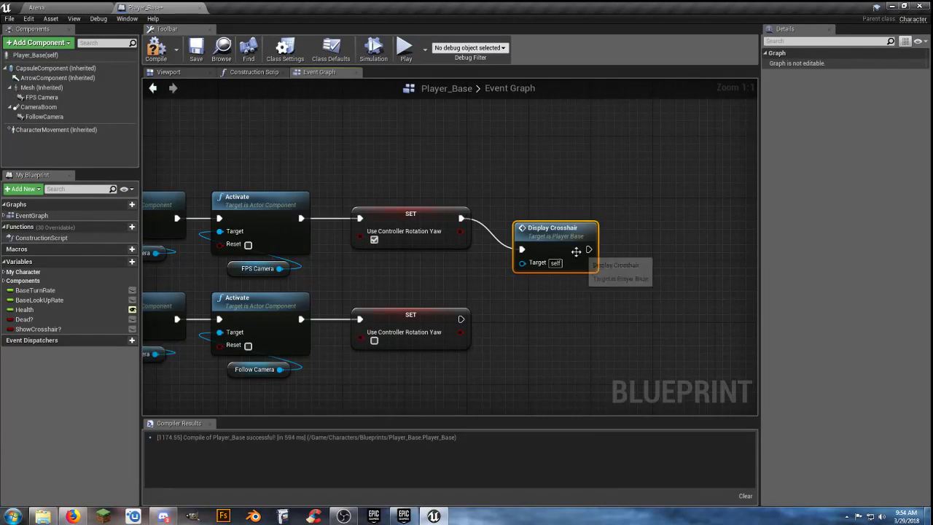
drag(575, 251, 553, 221)
click(516, 282)
right_drag(356, 319, 396, 232)
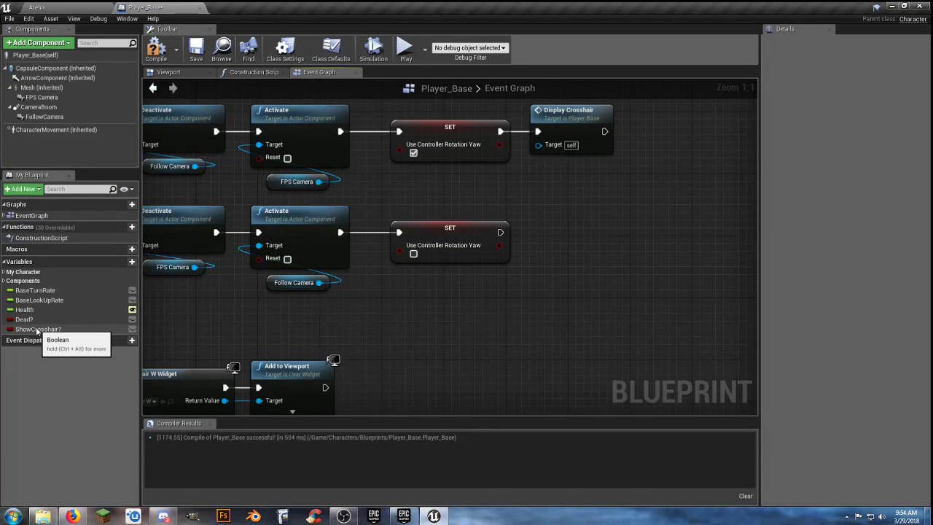
Append an unchecked ShowCrosshair? setter to the end of the Follow Camera branch, and compile and save the blueprint
alt+drag(36, 331, 500, 232)
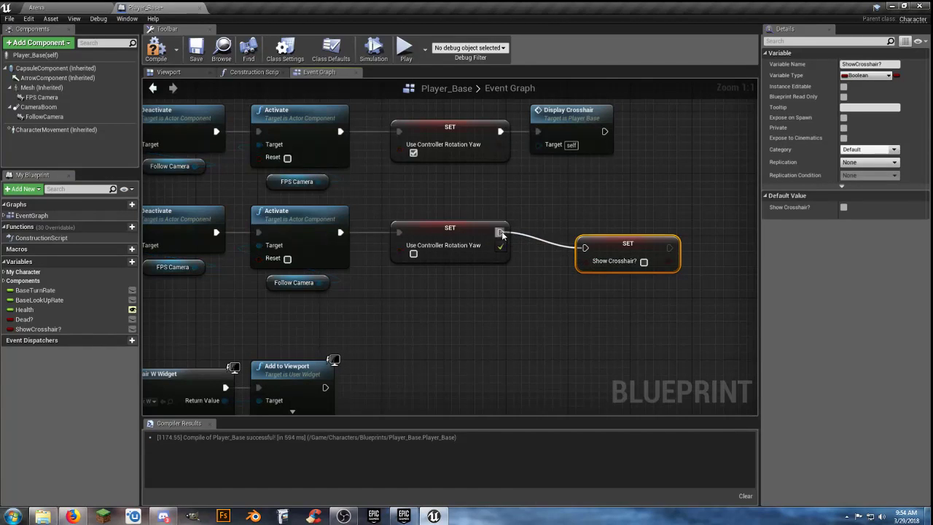
drag(600, 242, 556, 226)
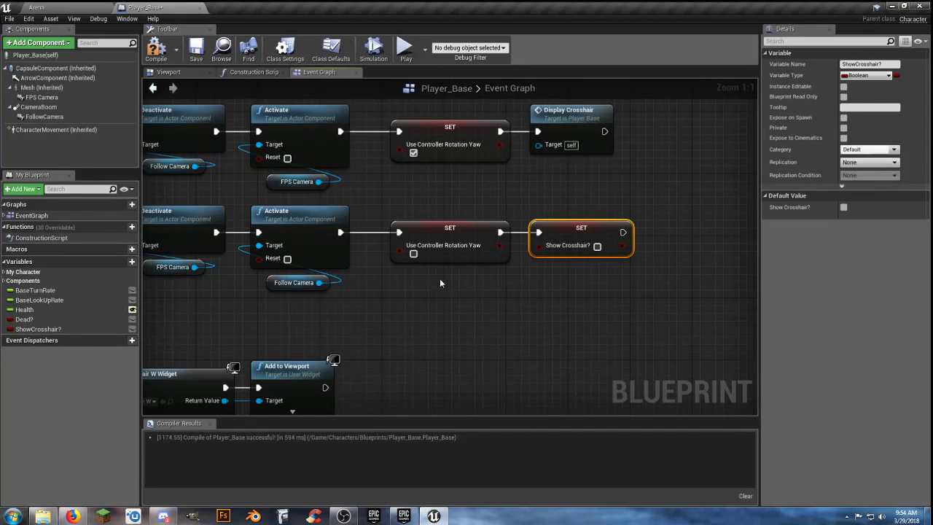
scroll(328, 321, down, 1)
right_drag(328, 321, 435, 298)
scroll(434, 299, down, 1)
click(155, 50)
click(197, 53)
Play-test the Arena level, switching the character from third-person to first-person view, and stop the session
click(40, 7)
click(467, 40)
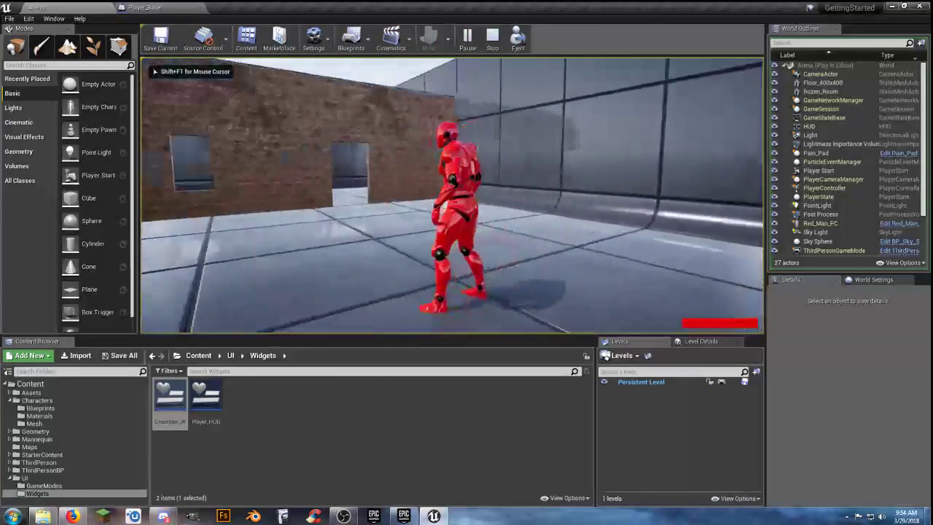
key(w)
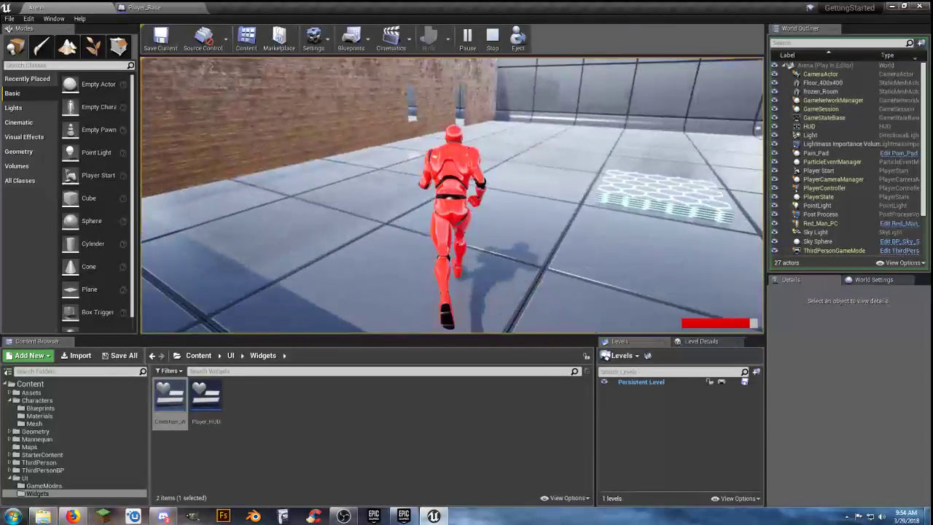
key(v)
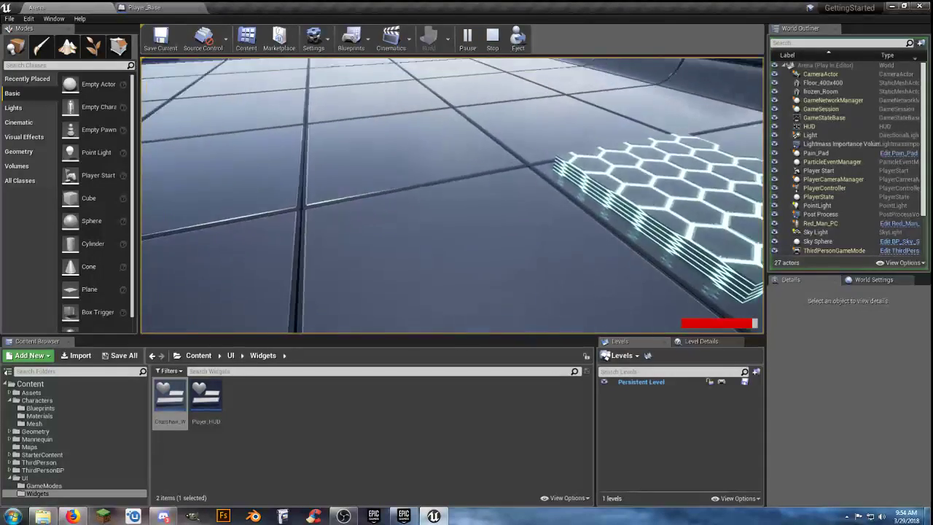
key(Escape)
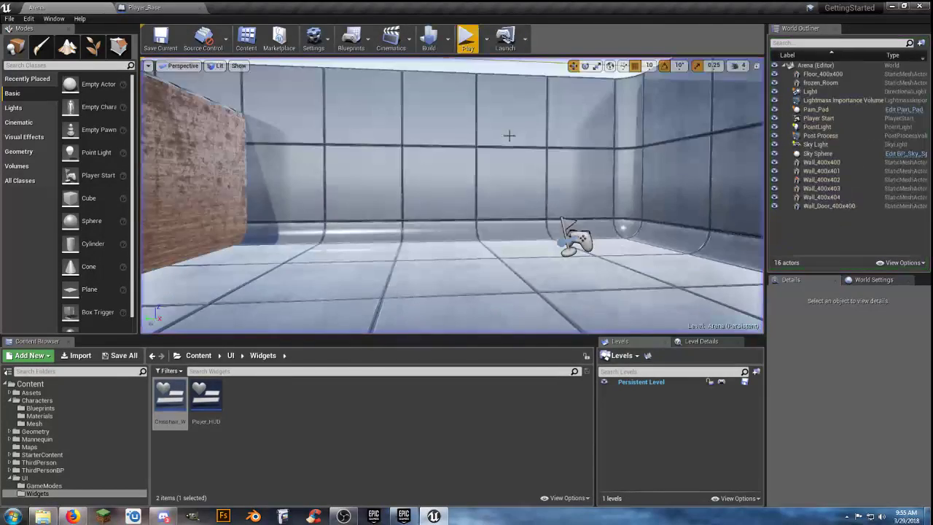
Examine the View Swap branches and the Display Crosshair event nodes in the Player_Base event graph
click(139, 8)
right_drag(407, 285, 488, 259)
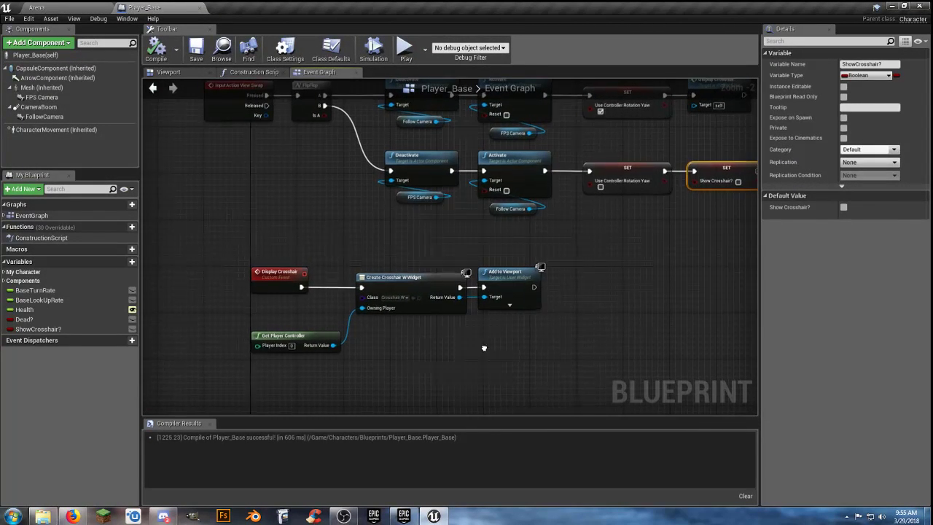
right_drag(485, 347, 469, 362)
right_drag(653, 261, 651, 291)
click(614, 312)
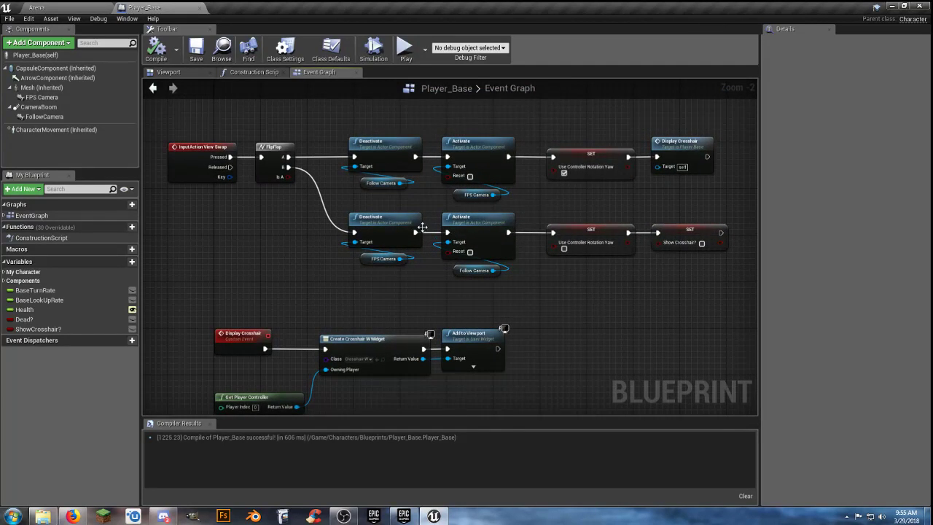
right_drag(572, 286, 561, 312)
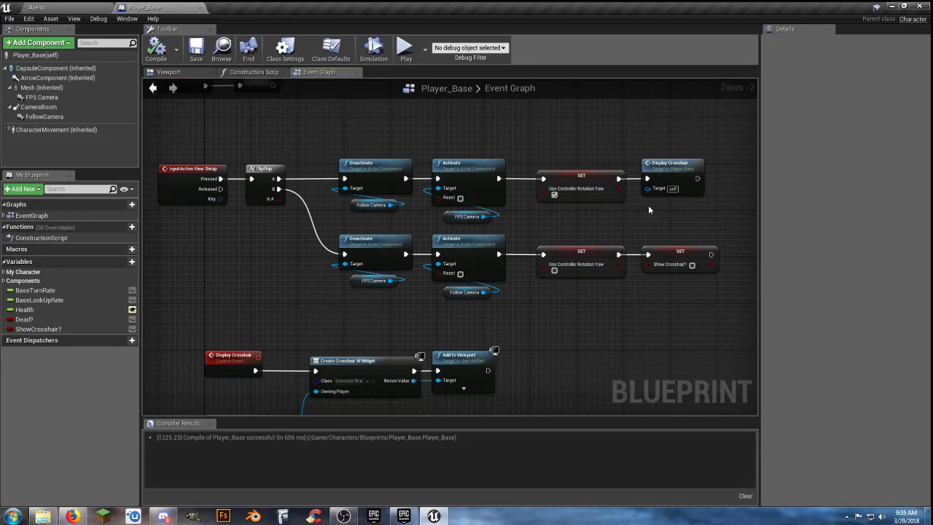
right_drag(663, 207, 634, 180)
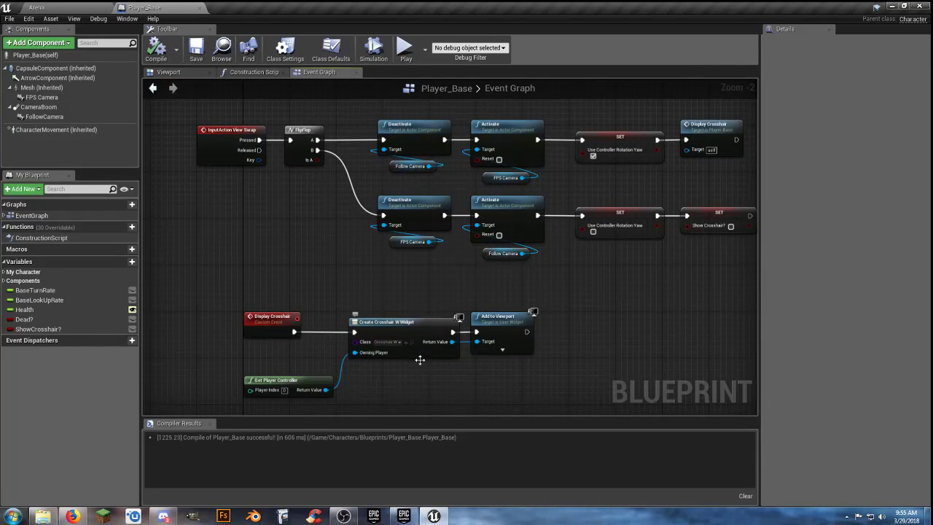
right_drag(456, 382, 469, 359)
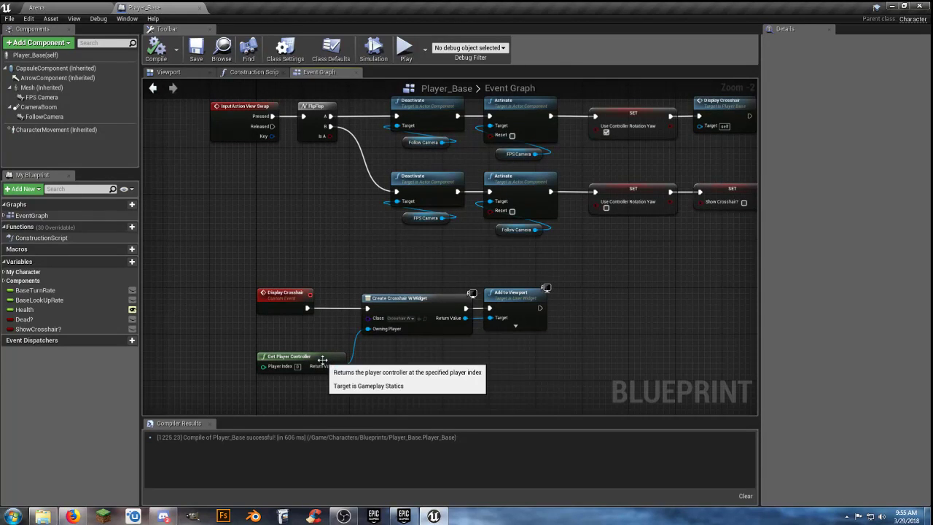
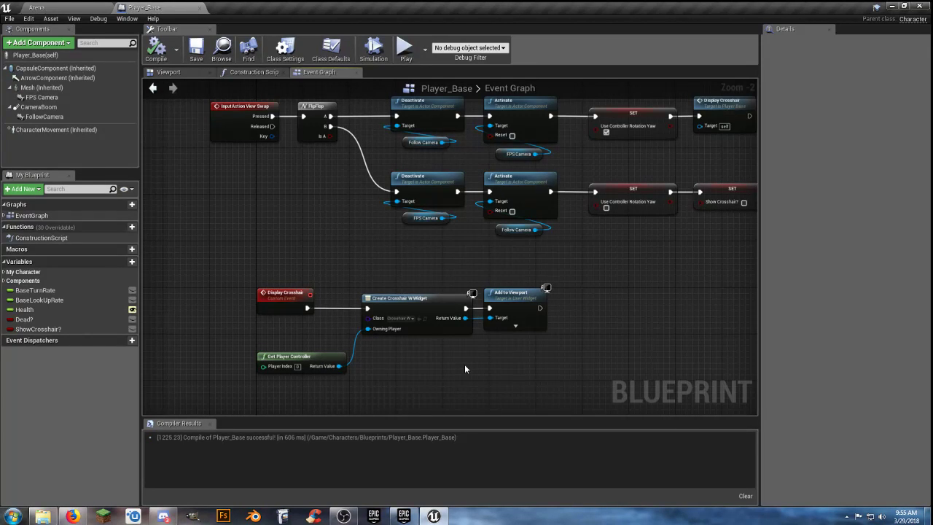
right_drag(472, 362, 476, 371)
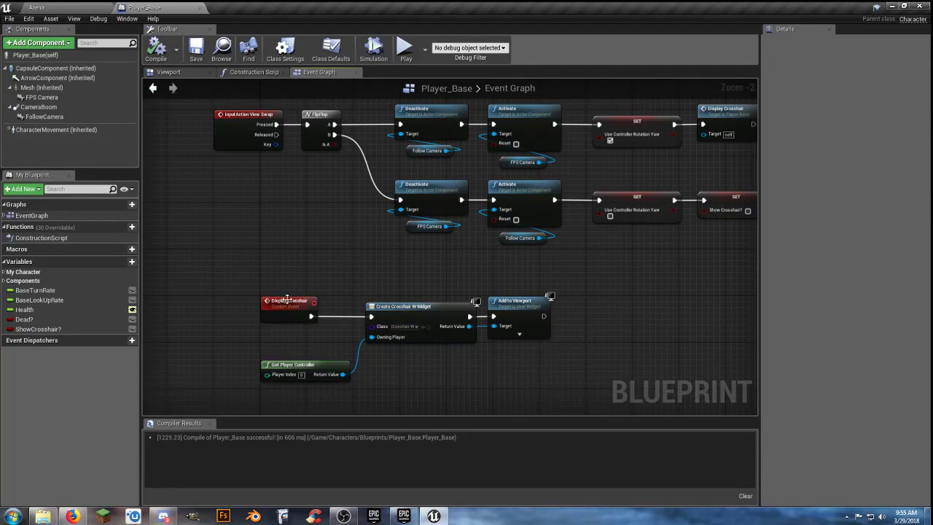
right_drag(583, 342, 551, 350)
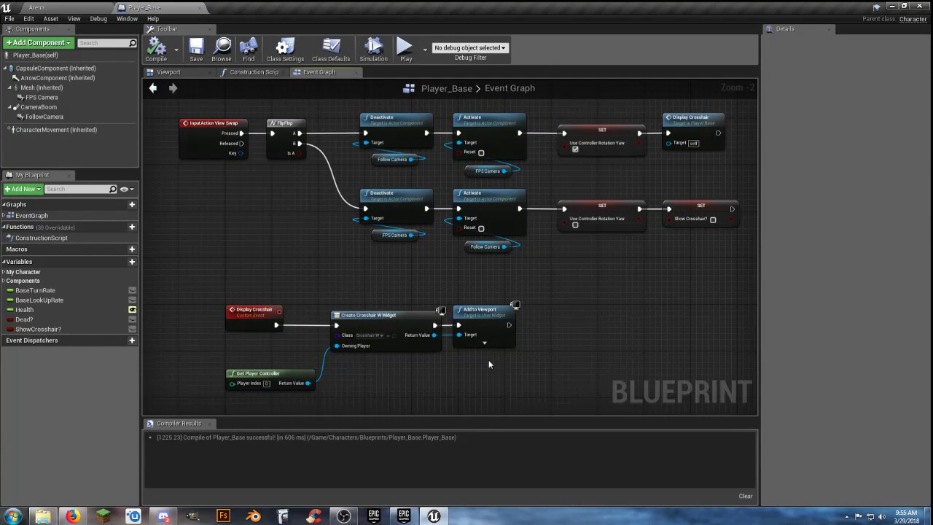
right_drag(512, 309, 565, 302)
Review the Crosshair_W widget's event graph and close the widget blueprint
click(82, 10)
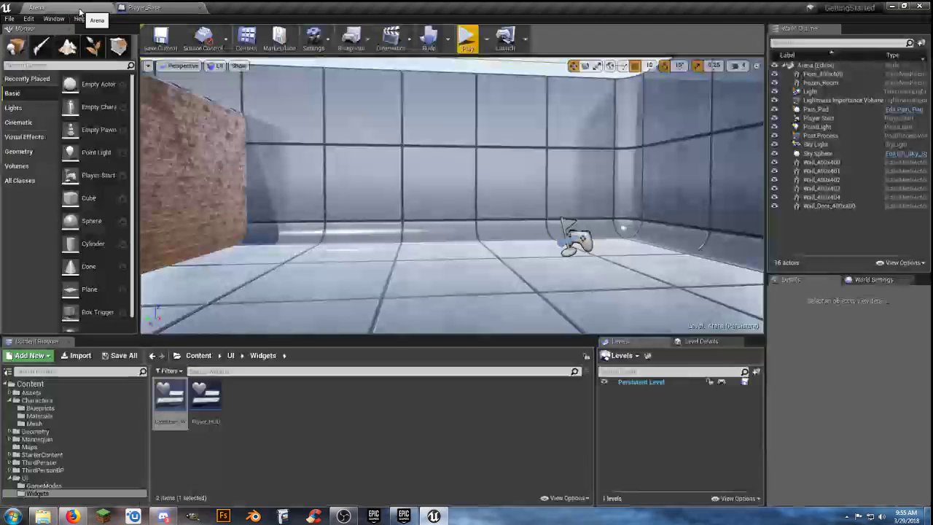
double_click(179, 399)
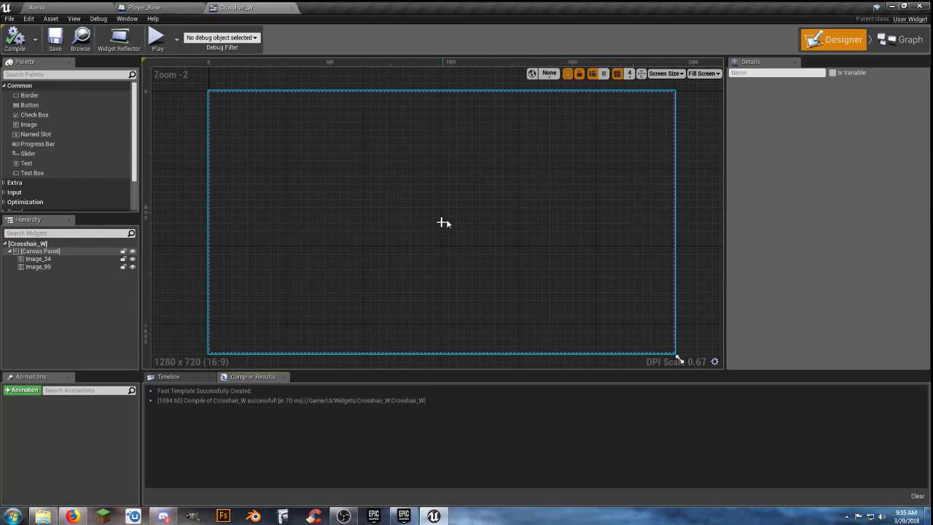
click(884, 42)
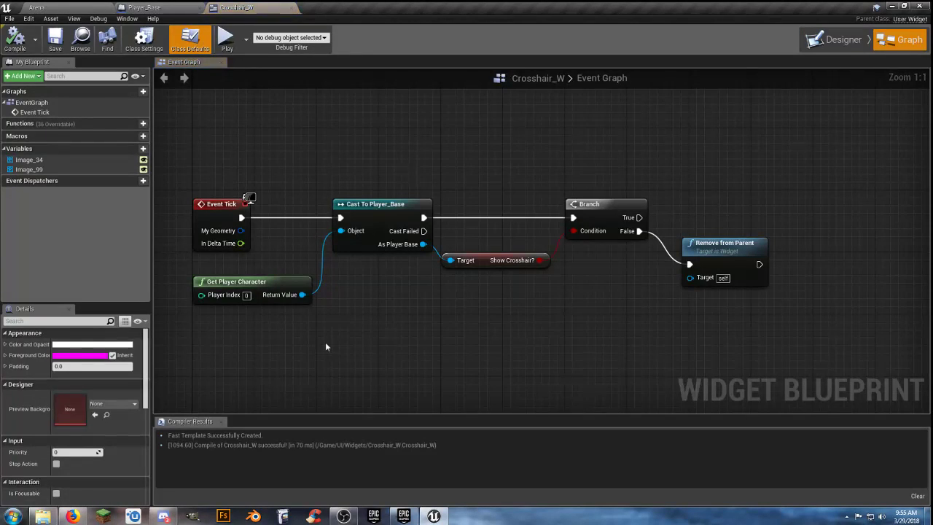
click(292, 9)
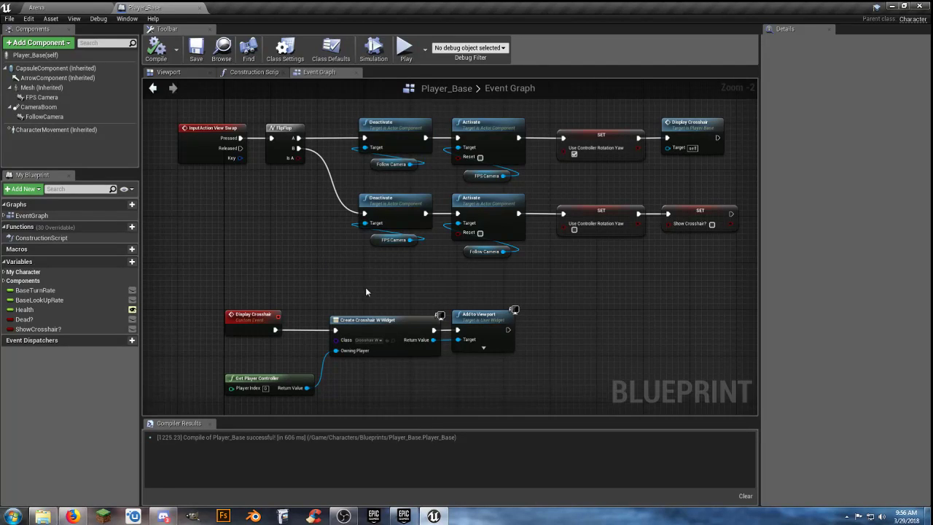
Move the Get Player Controller node up to sit just below the Display Crosshair event
scroll(400, 389, up, 2)
right_drag(387, 384, 421, 357)
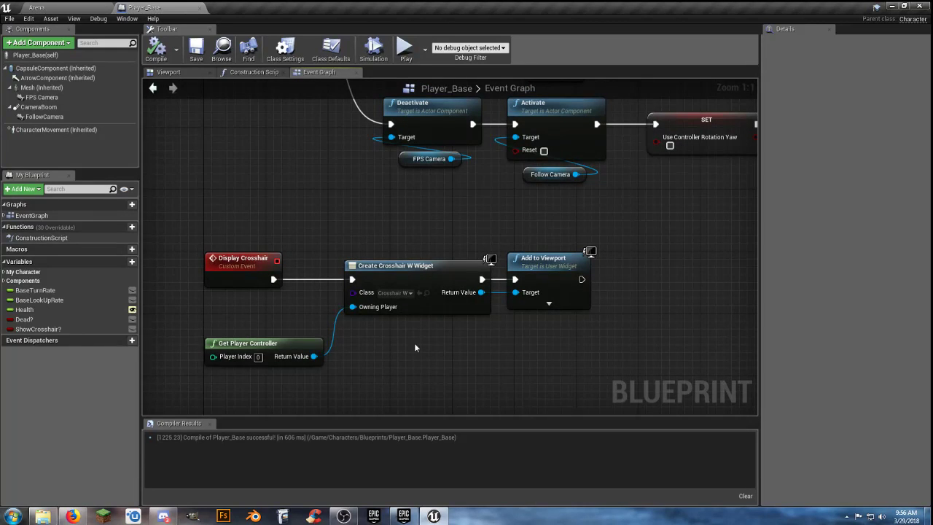
drag(275, 339, 273, 308)
right_drag(389, 376, 368, 379)
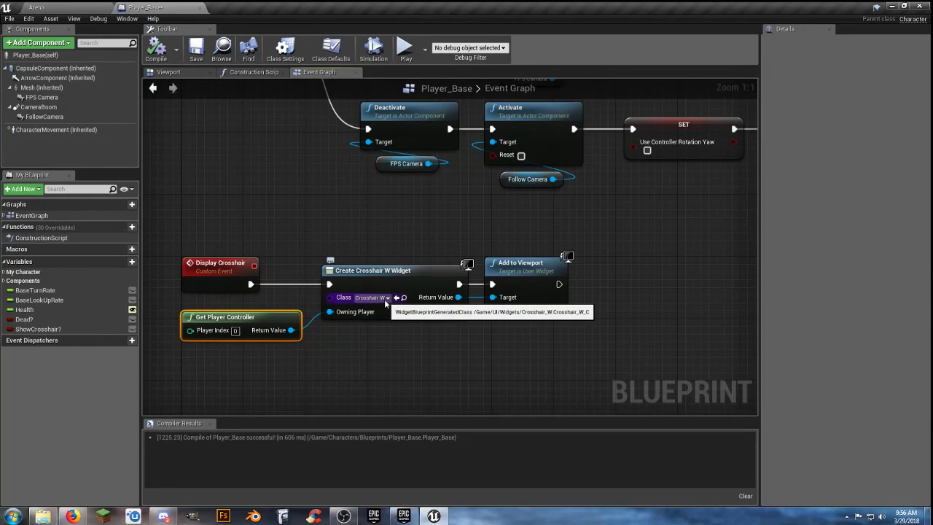
right_drag(391, 332, 375, 333)
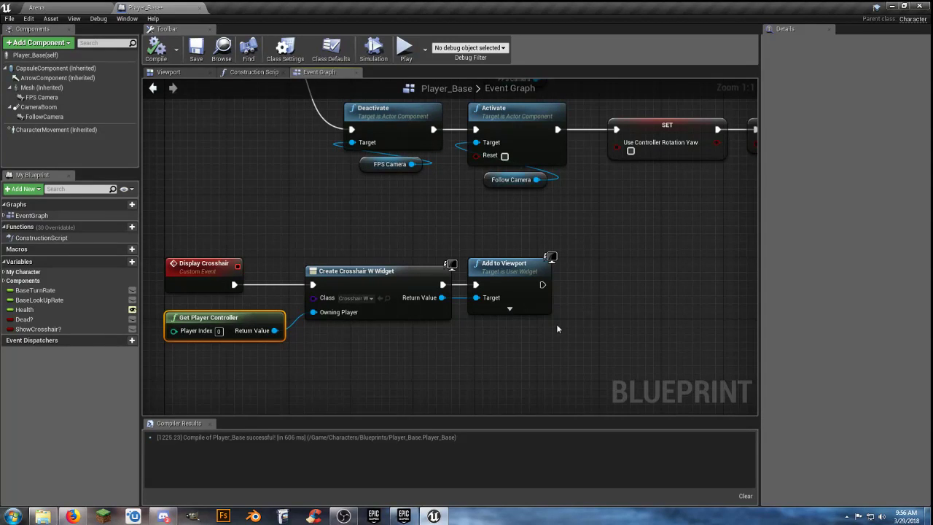
Copy the crosshair widget creation nodes and delete the Display Crosshair call from the FPS Camera branch
drag(575, 347, 349, 269)
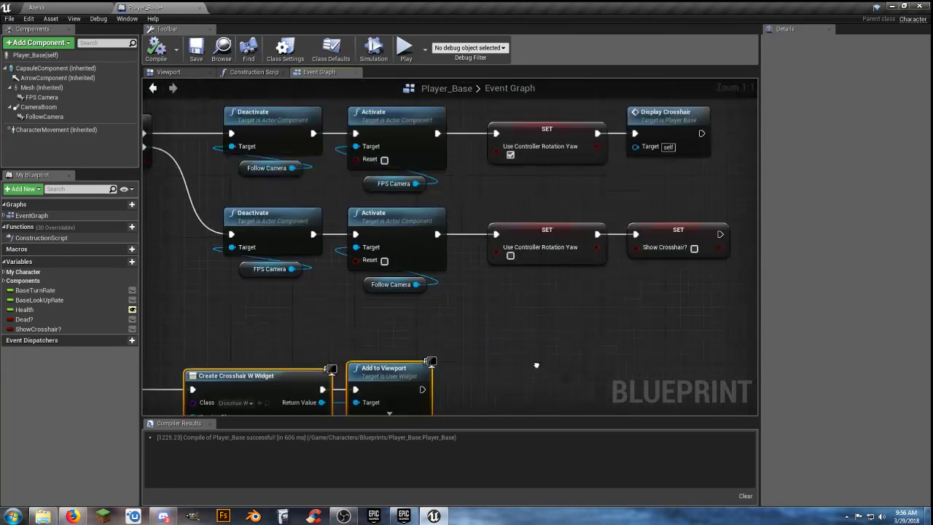
right_drag(648, 130, 507, 214)
click(525, 204)
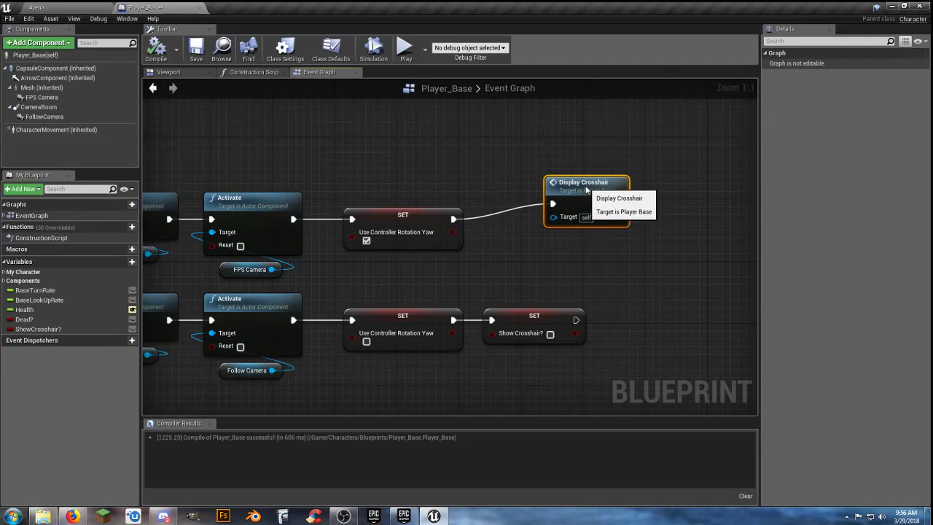
key(Delete)
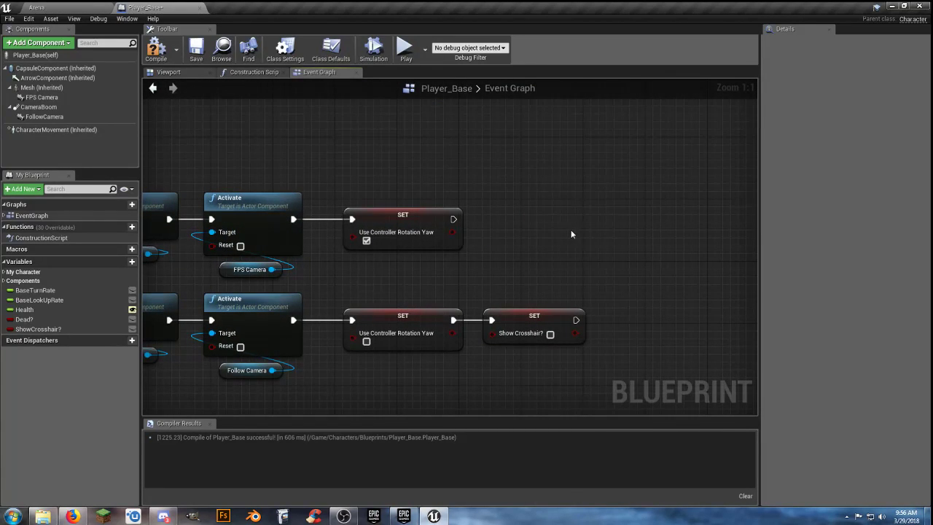
Paste the widget nodes after the FPS Camera branch's Use Controller Rotation Yaw setter, connect them and line them up
key(ctrl+v)
drag(568, 234, 454, 220)
drag(589, 224, 573, 216)
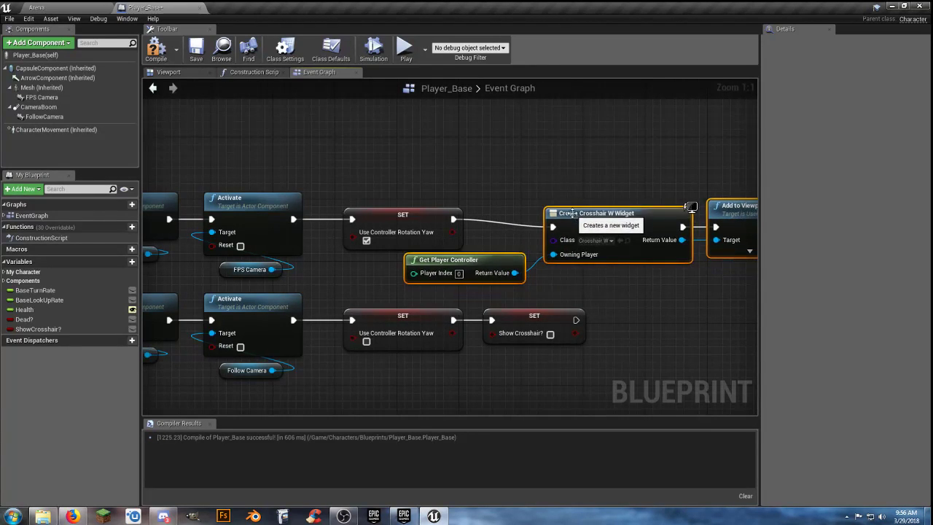
drag(501, 259, 454, 267)
click(636, 296)
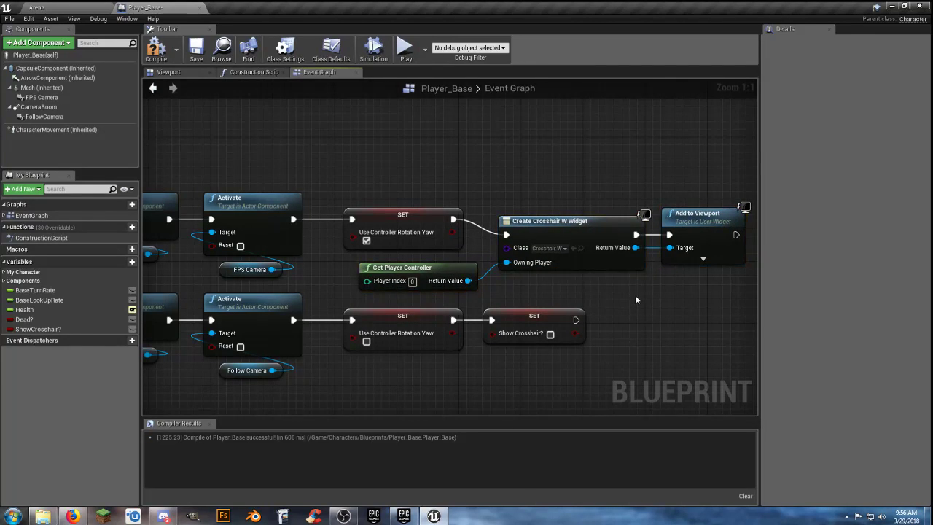
drag(695, 292, 560, 207)
click(549, 266)
right_drag(566, 271, 487, 269)
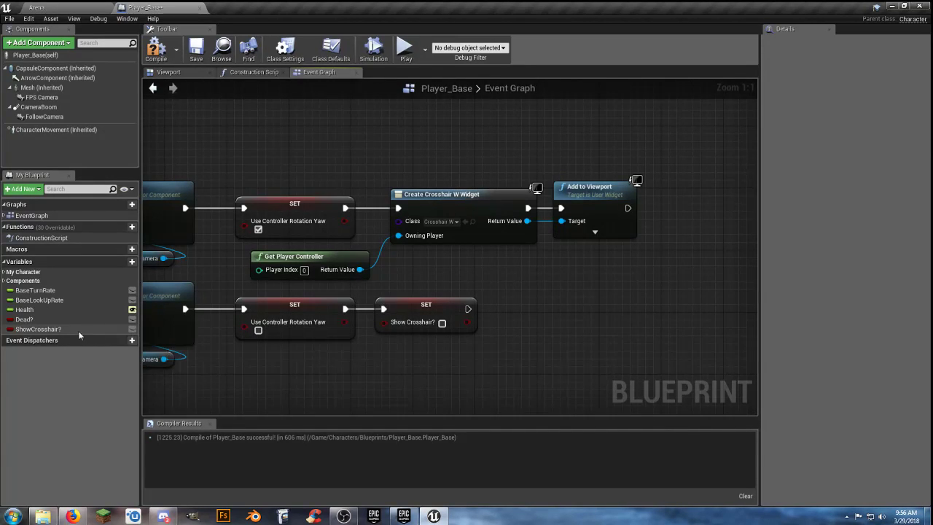
Connect a ShowCrosshair? setter after Add to Viewport in the FPS Camera branch, and compile and save the blueprint
alt+drag(72, 332, 681, 209)
click(619, 327)
click(696, 206)
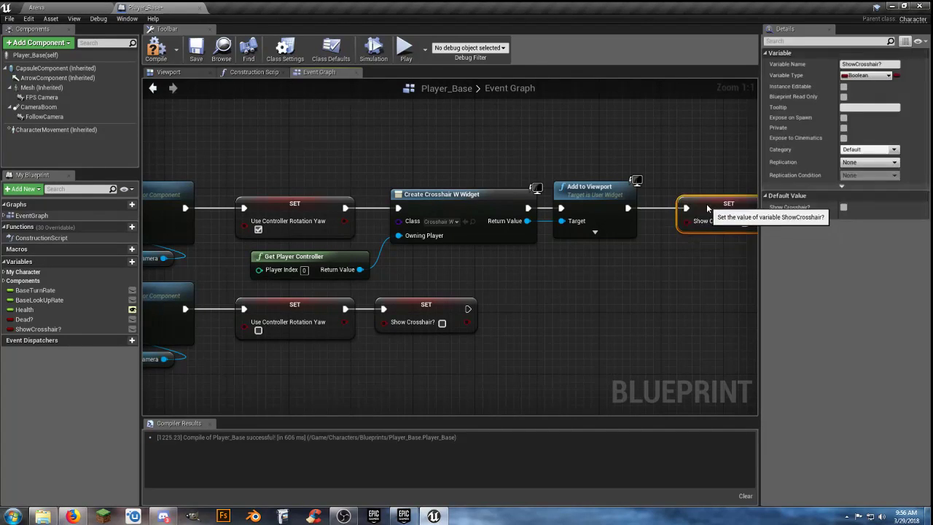
click(600, 301)
right_drag(599, 300, 566, 300)
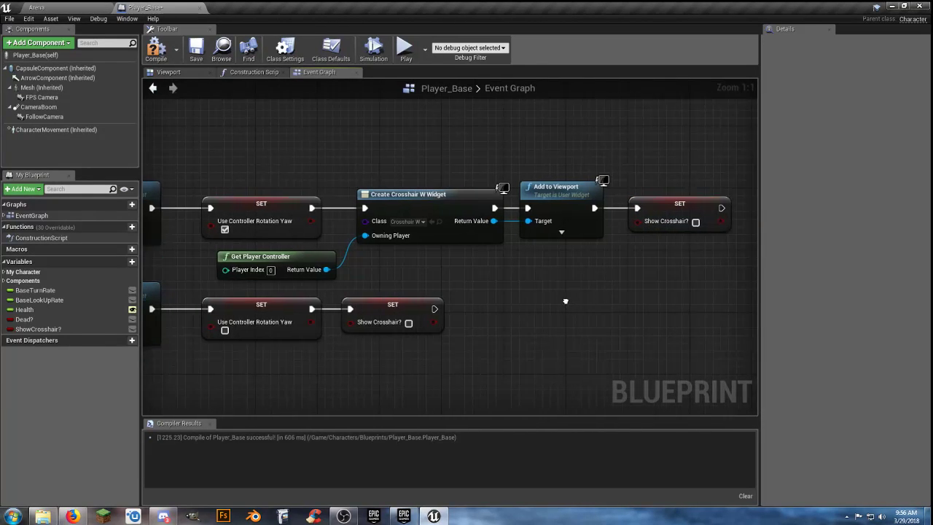
mouse_move(563, 267)
right_down()
mouse_move(639, 274)
mouse_move(575, 265)
right_up()
click(156, 48)
click(196, 48)
Play-test the Arena level, toggling repeatedly between first-person and third-person views to check the crosshair
click(80, 8)
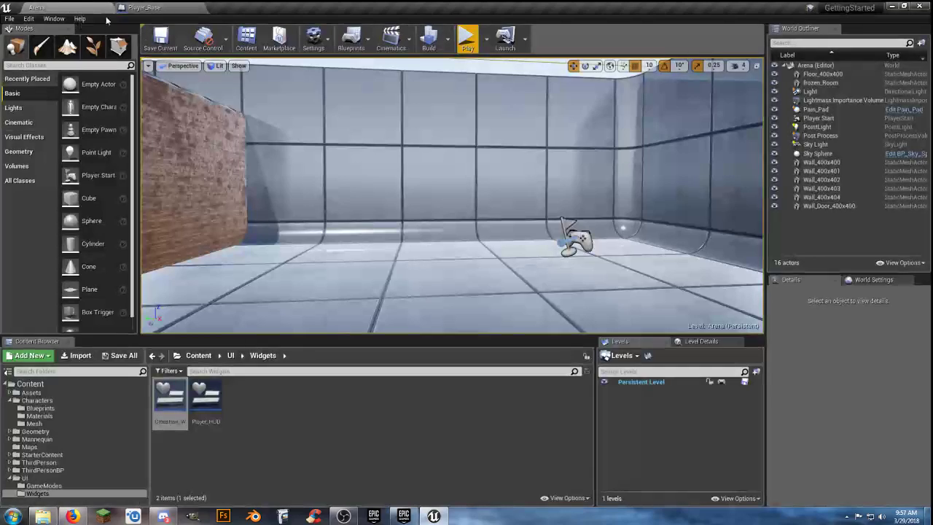
click(468, 40)
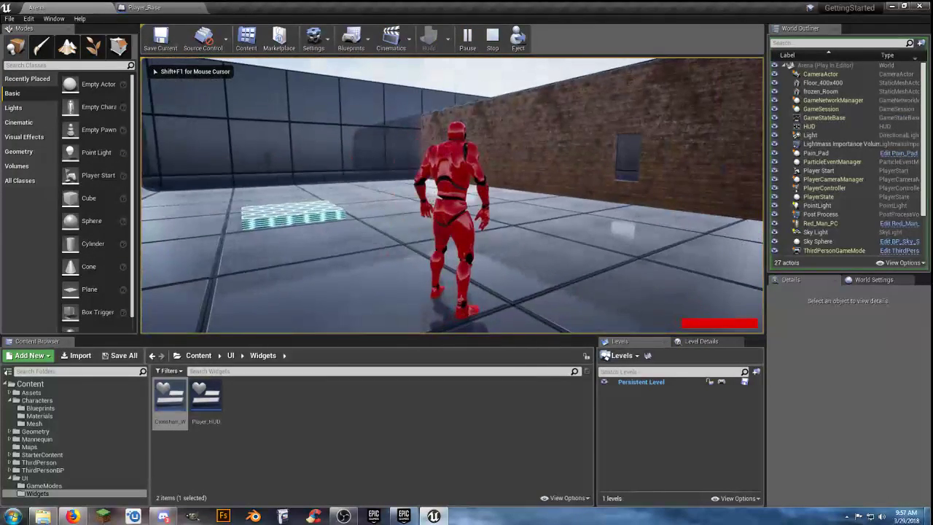
key(v)
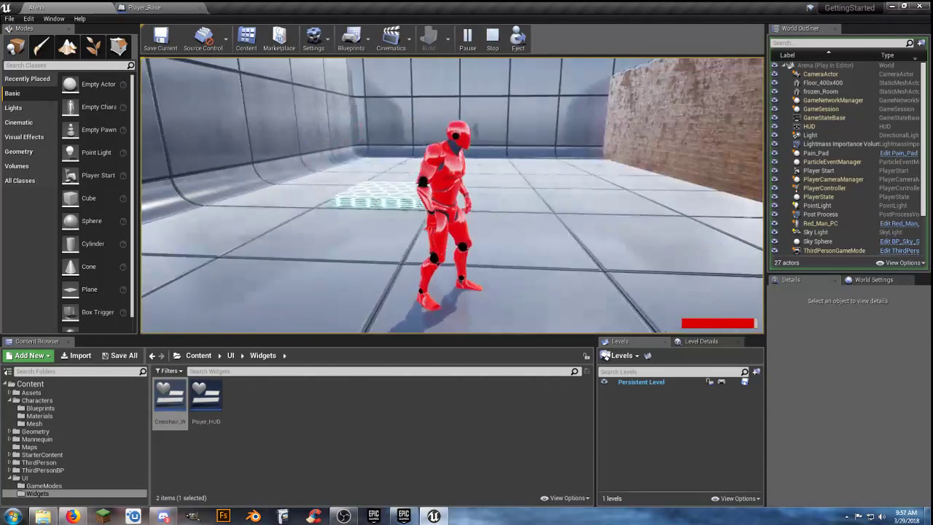
key(v)
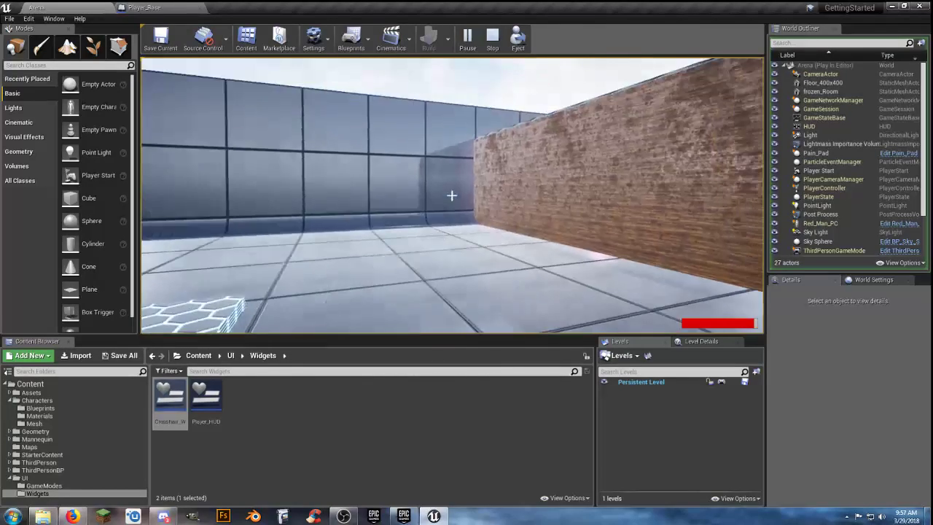
key(w)
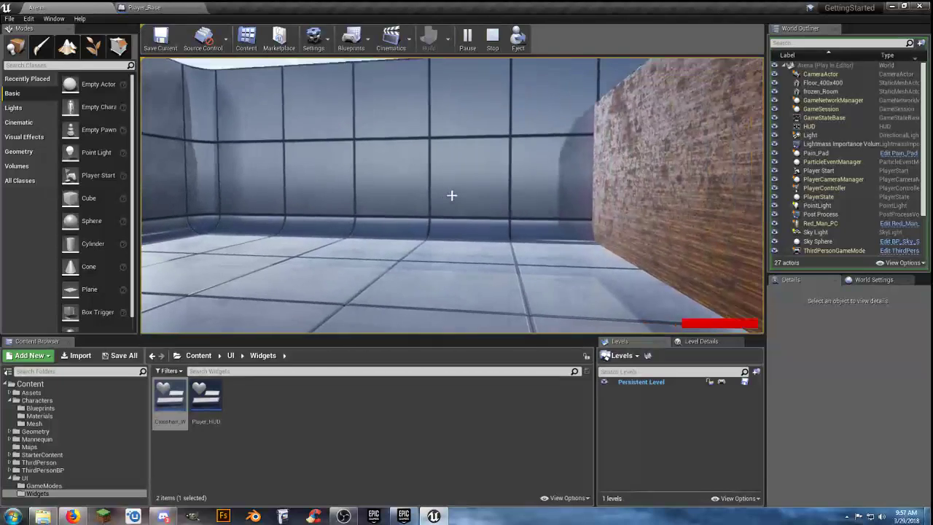
key(v)
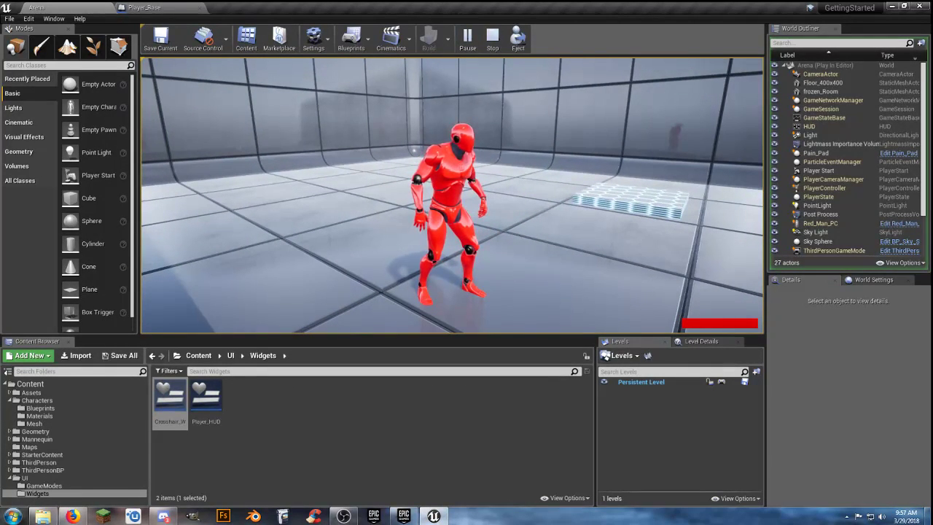
Stop the play test and switch to the Epic Games Launcher, bringing its Marketplace window into view over the editor
key(Escape)
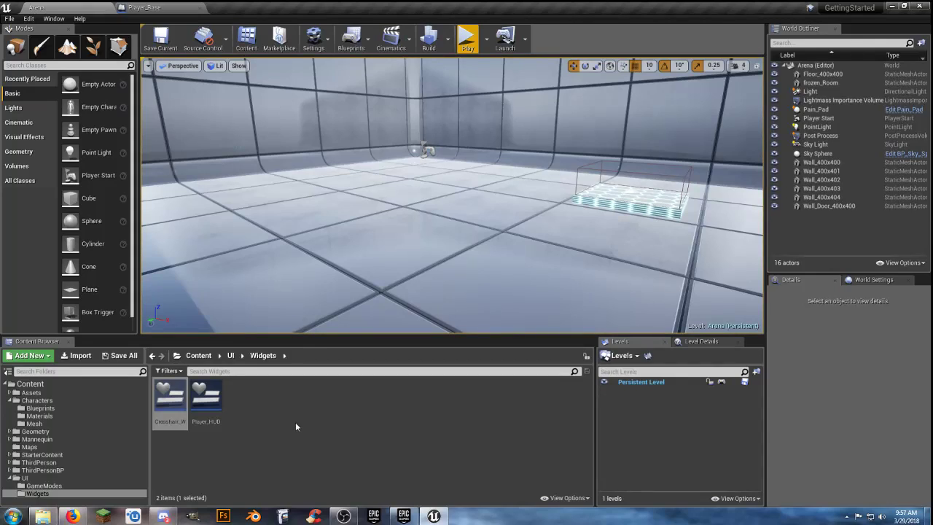
click(296, 423)
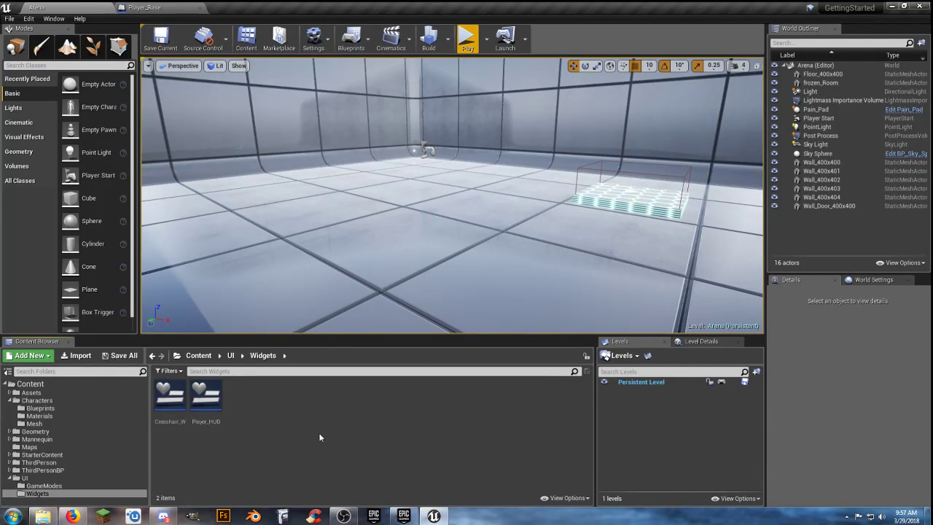
click(407, 520)
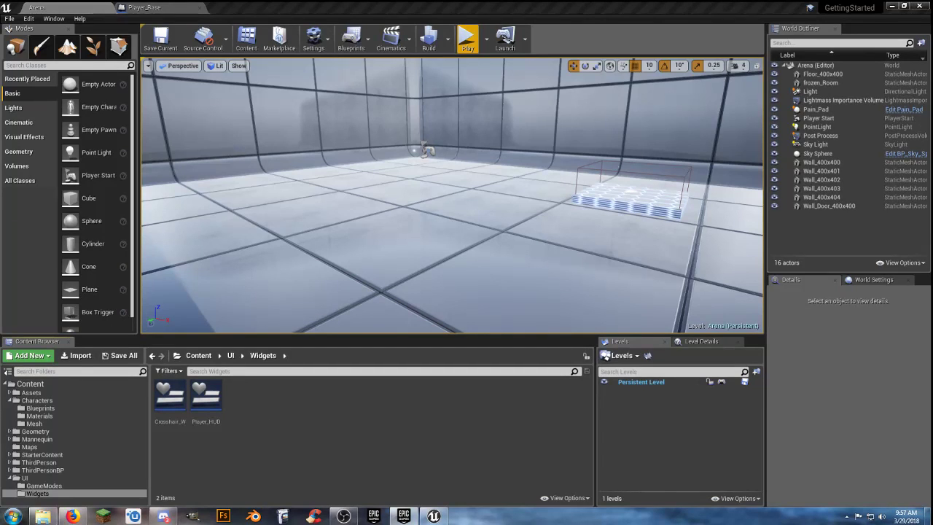
drag(0, 167, 435, 79)
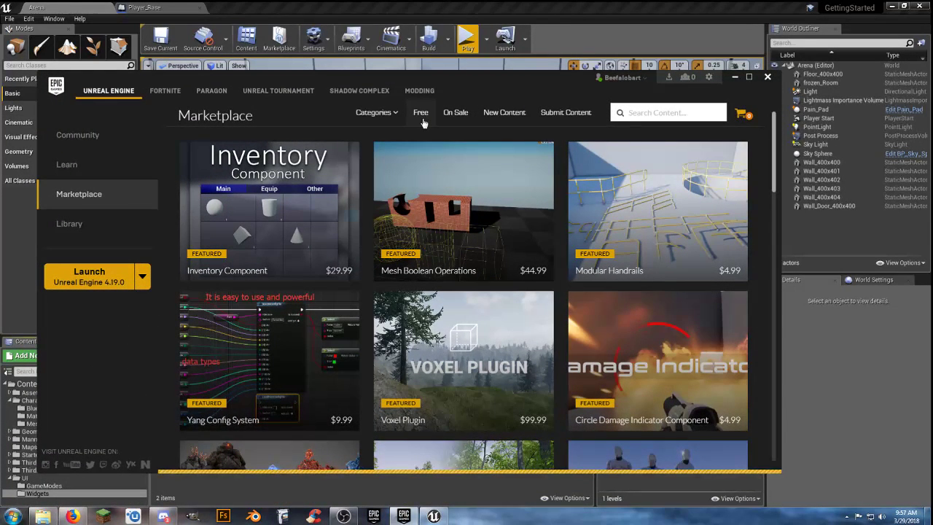
Find the Animation Starter Pack among the Marketplace's free content and open its detail page
click(421, 115)
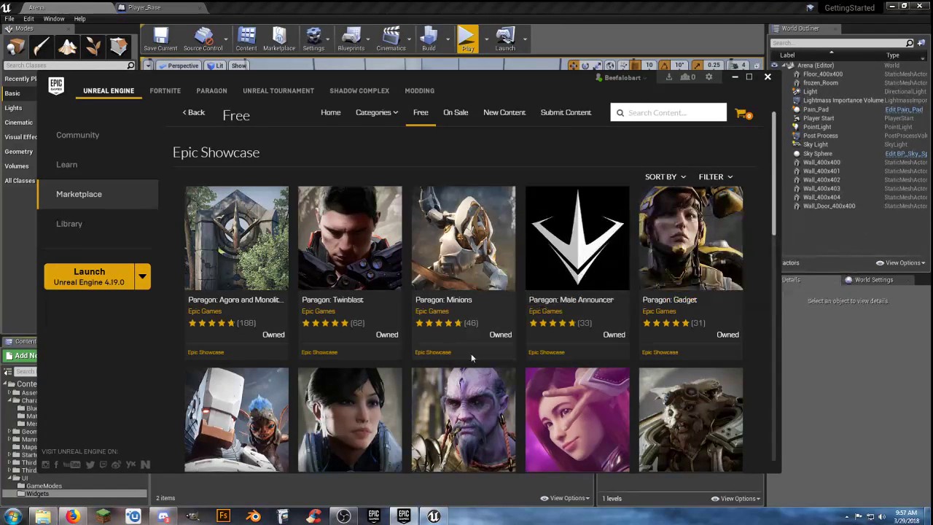
scroll(513, 191, down, 5)
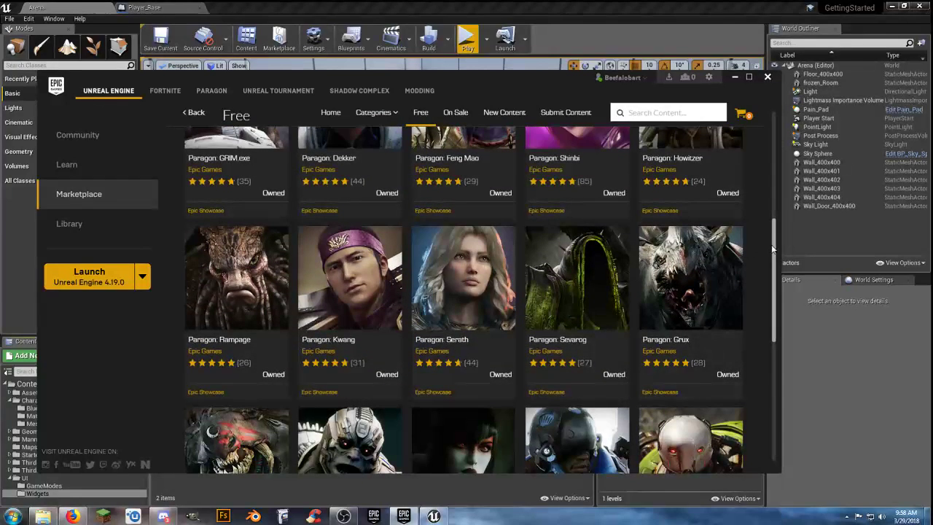
scroll(772, 257, down, 5)
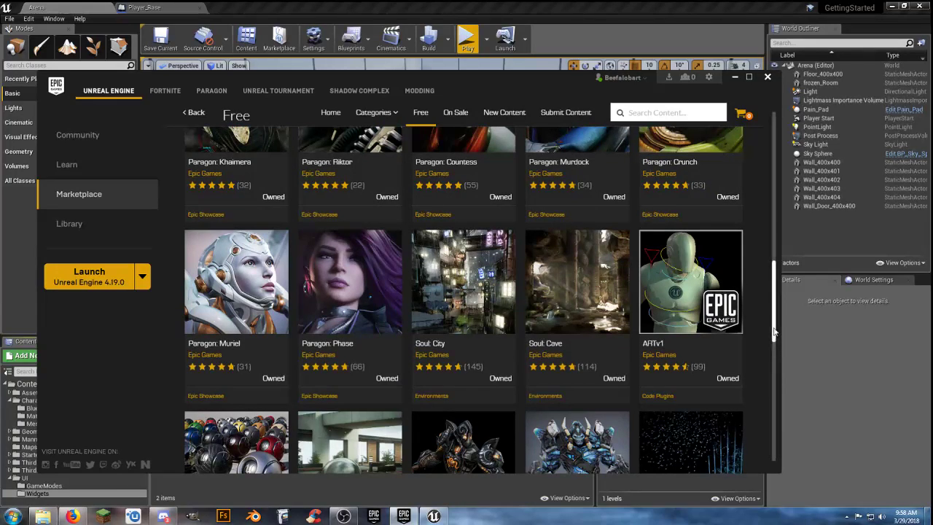
scroll(775, 369, down, 3)
drag(775, 368, 769, 440)
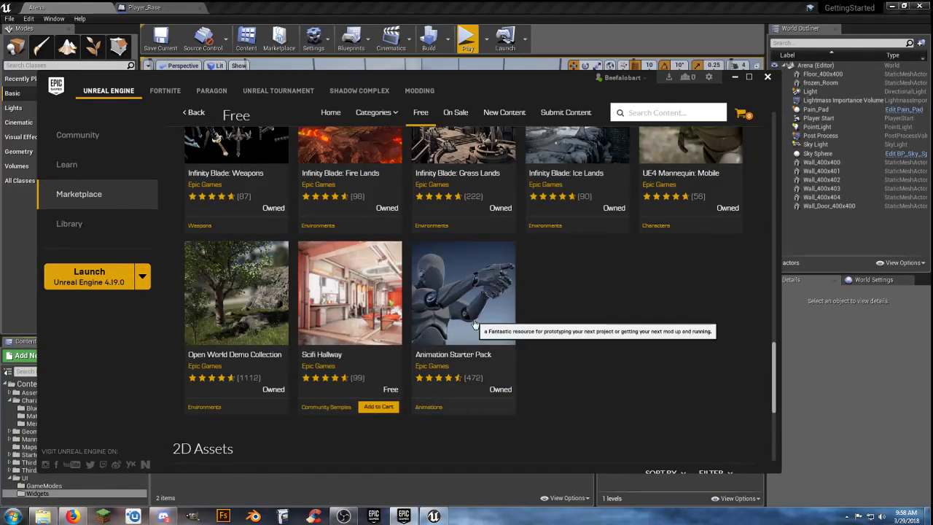
click(474, 323)
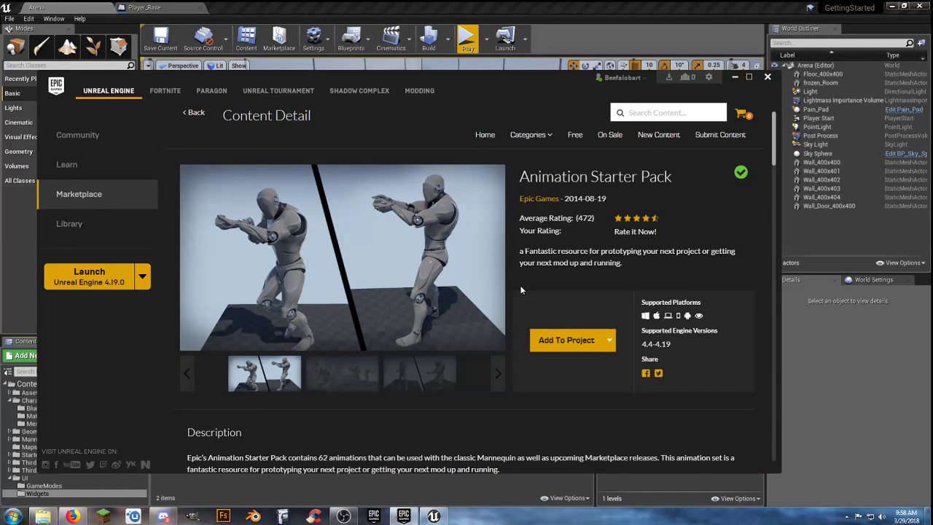
Return to the free content, add Epic Zen Garden to the shopping cart and remove it again
click(194, 113)
scroll(481, 358, down, 1)
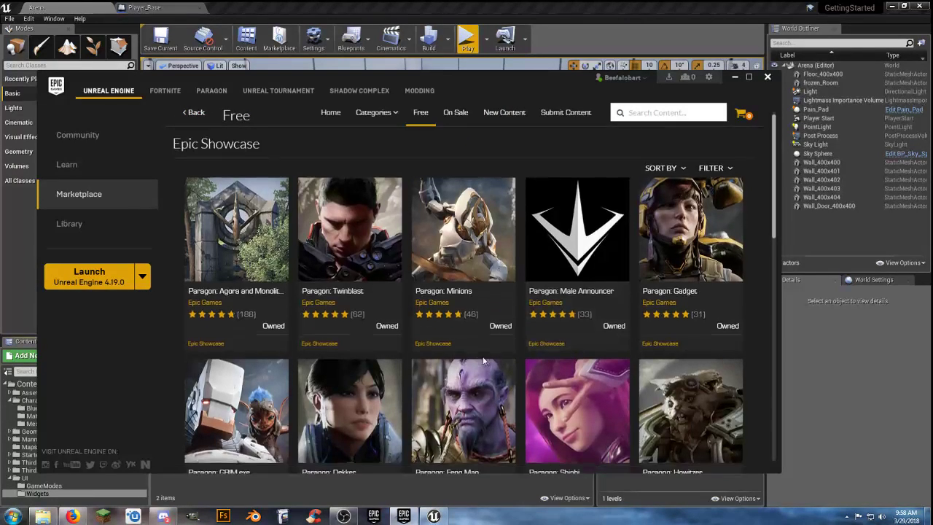
scroll(728, 257, down, 5)
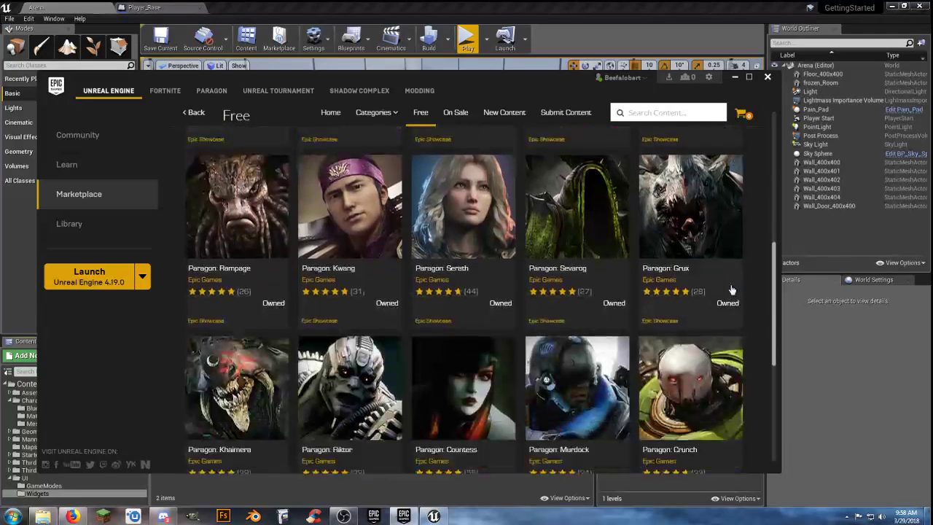
scroll(732, 291, down, 5)
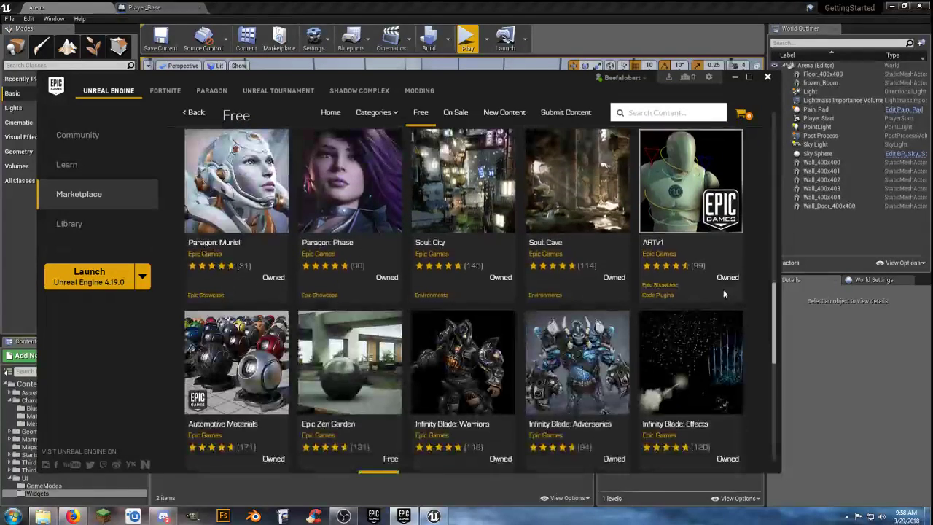
scroll(724, 295, down, 3)
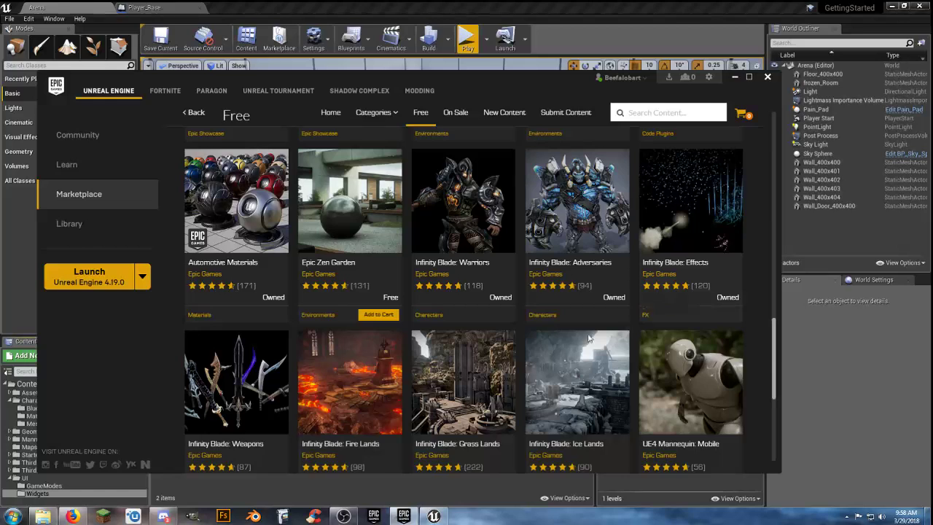
click(374, 315)
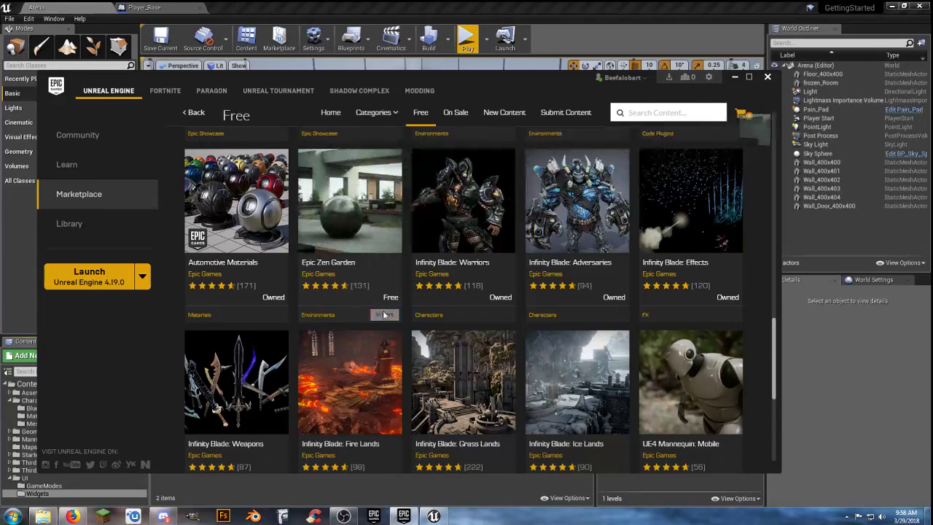
click(741, 114)
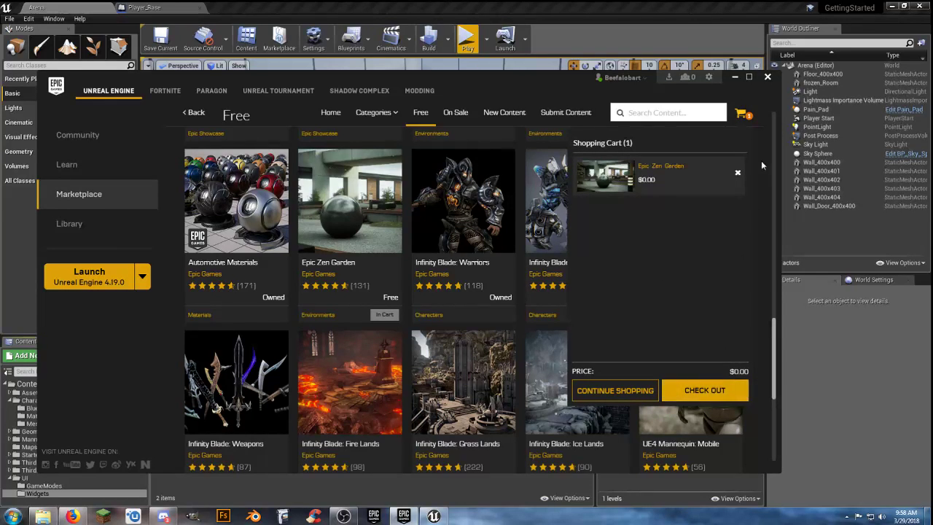
click(738, 175)
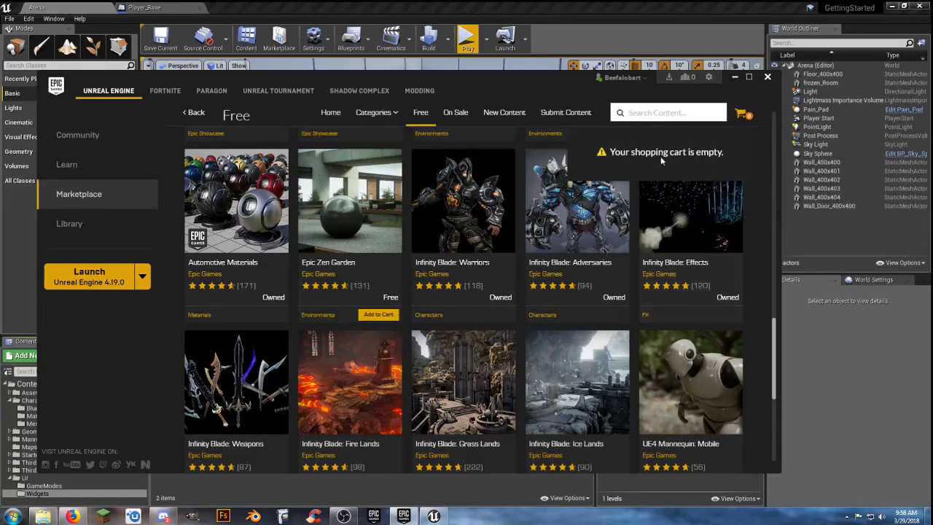
Add the Animation Starter Pack from the Library's vault to the TestingGrounds project, and move the launcher out of the way
click(75, 226)
scroll(437, 293, down, 10)
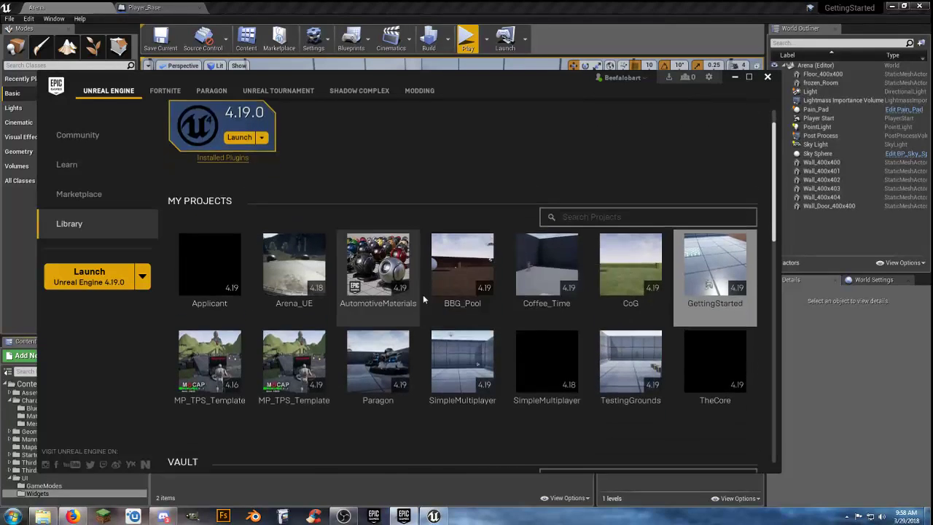
scroll(535, 299, down, 2)
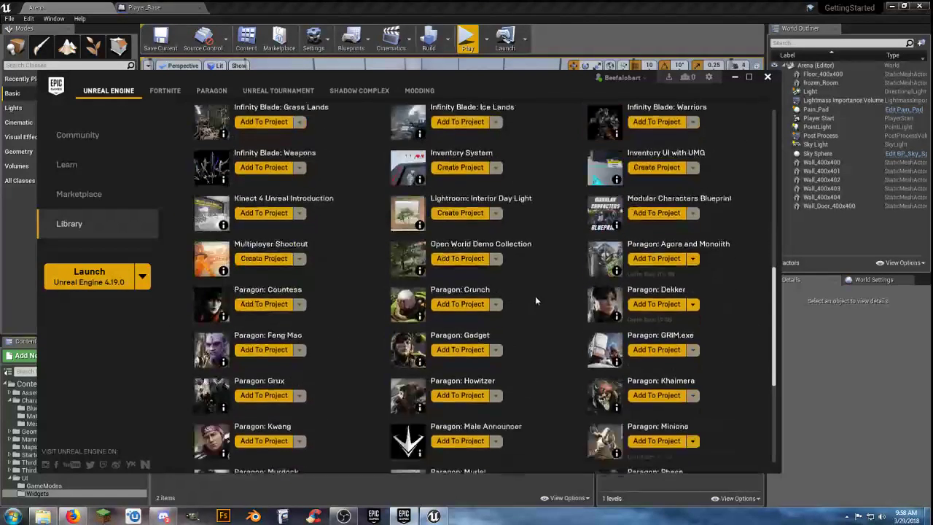
scroll(535, 300, up, 4)
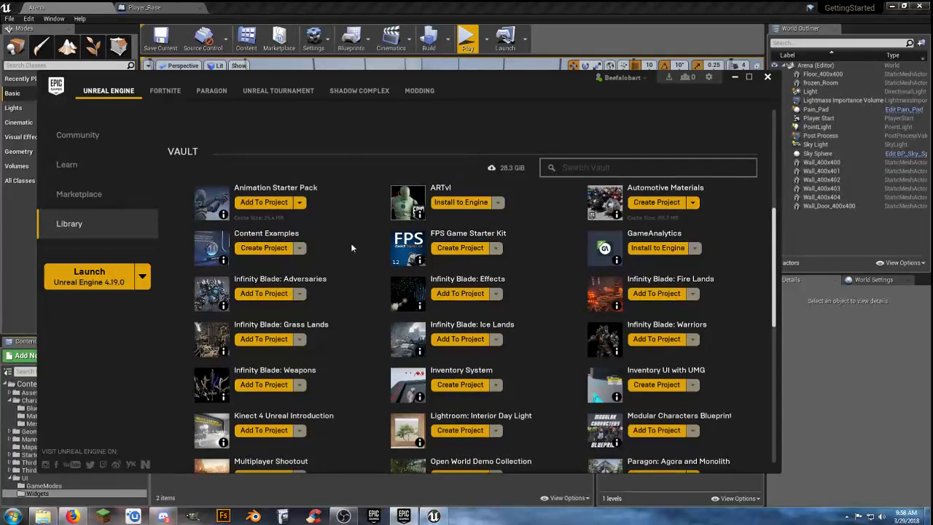
scroll(343, 212, up, 2)
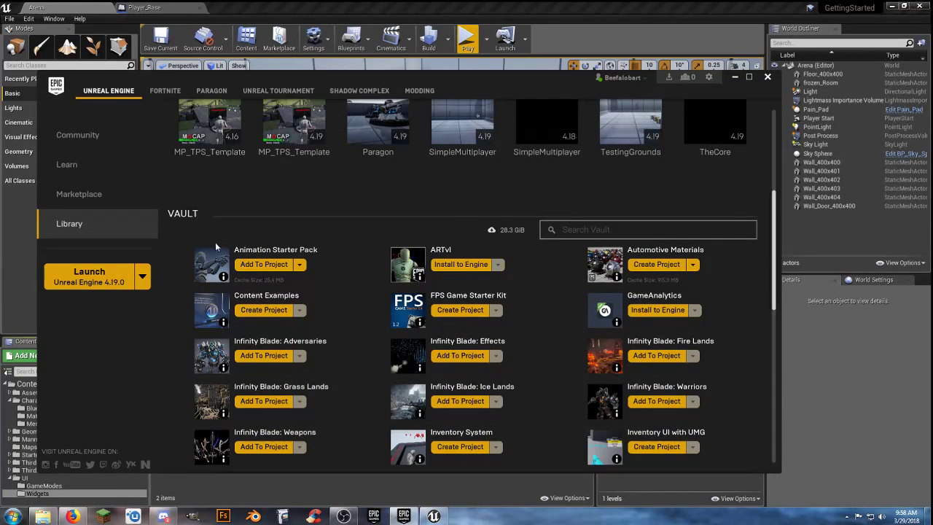
click(268, 266)
drag(552, 229, 552, 327)
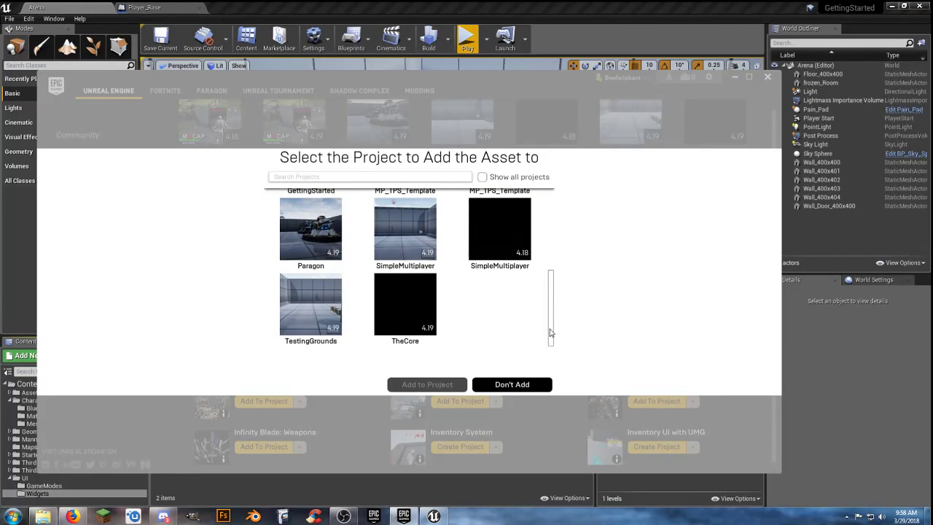
click(340, 323)
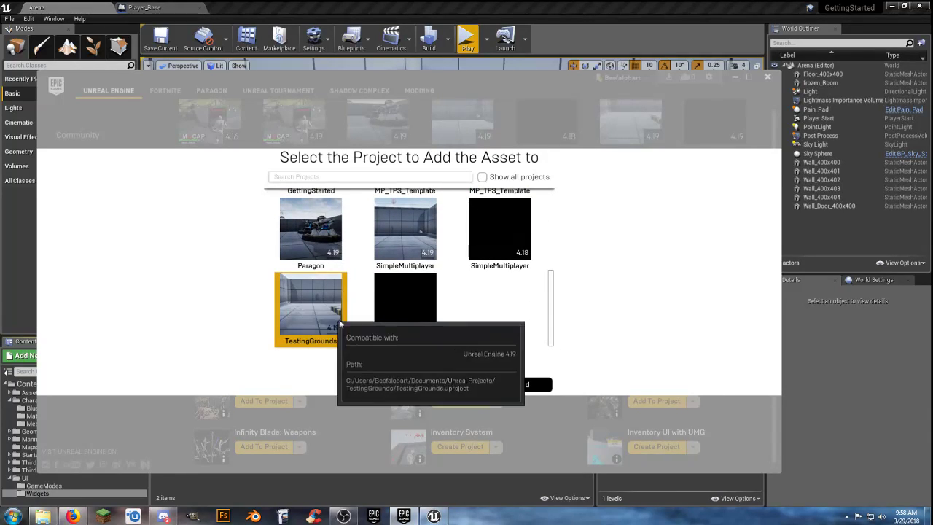
click(429, 384)
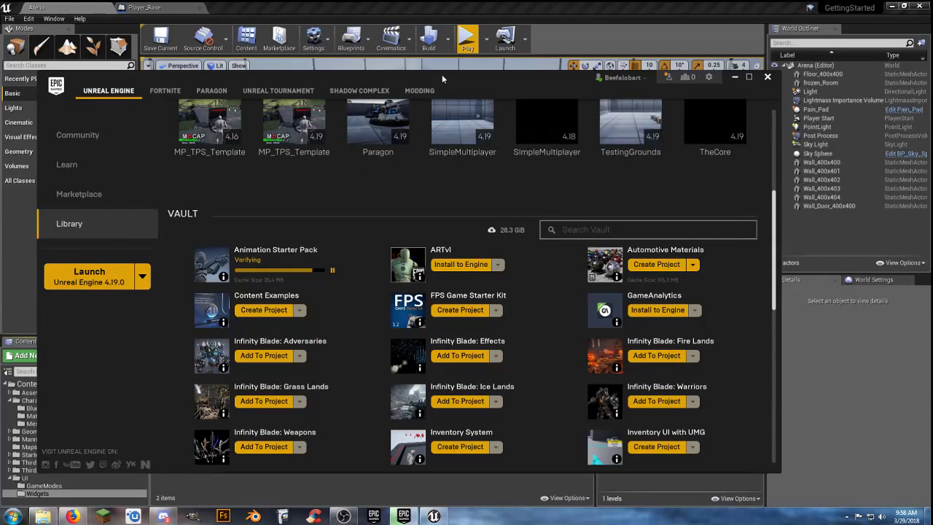
drag(445, 79, 0, 149)
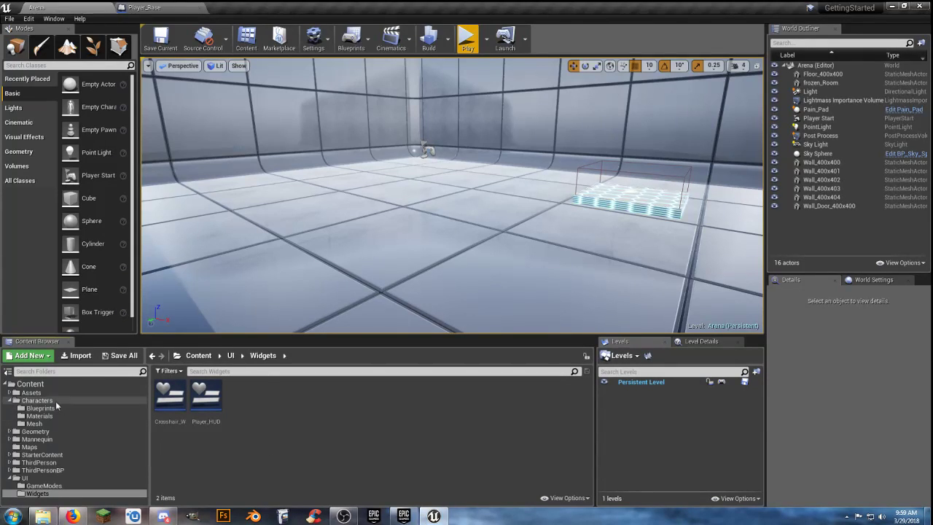
Open the project's AnimStarterPack folder, look through its animation assets and expand its UE4_Mannequin subfolder
click(8, 387)
click(8, 386)
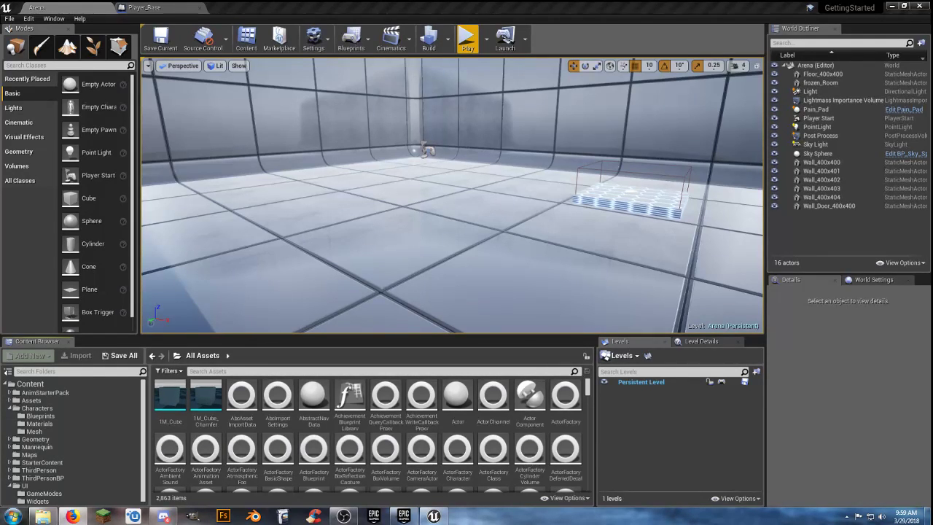
click(65, 392)
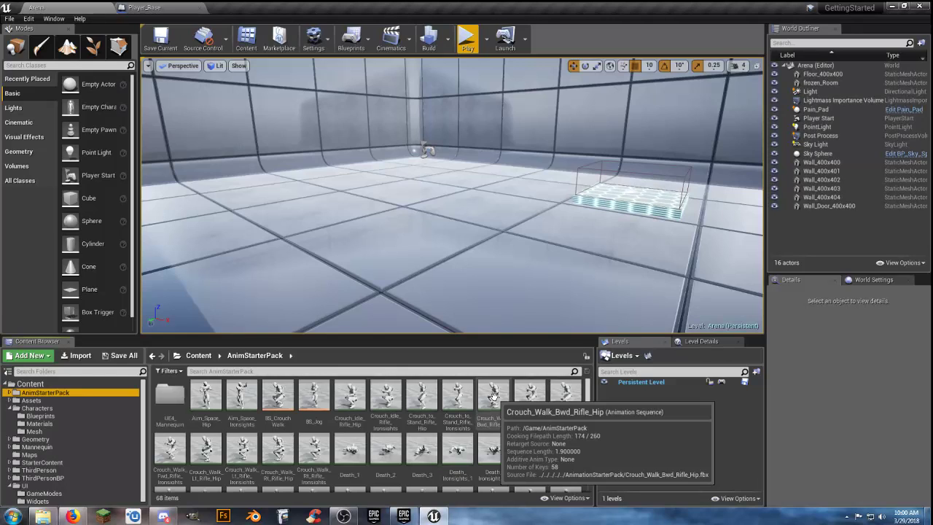
scroll(488, 397, down, 2)
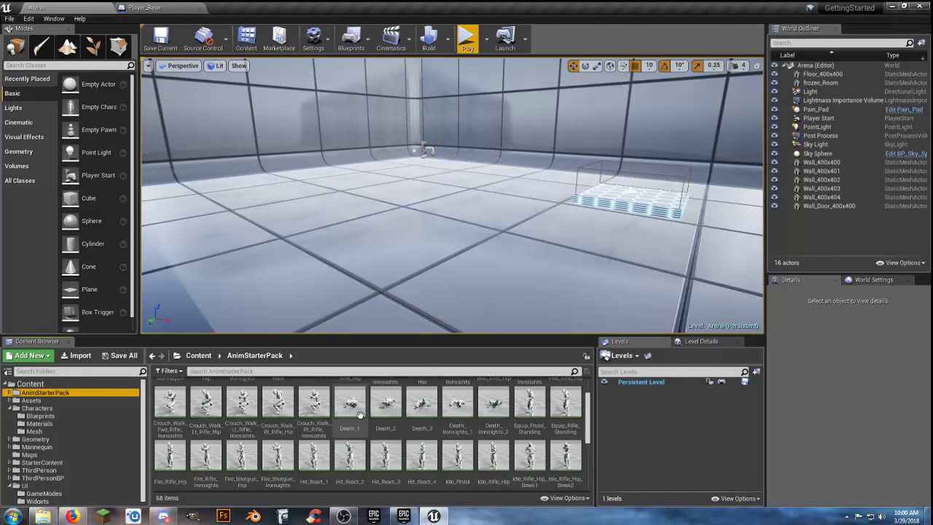
scroll(414, 421, up, 2)
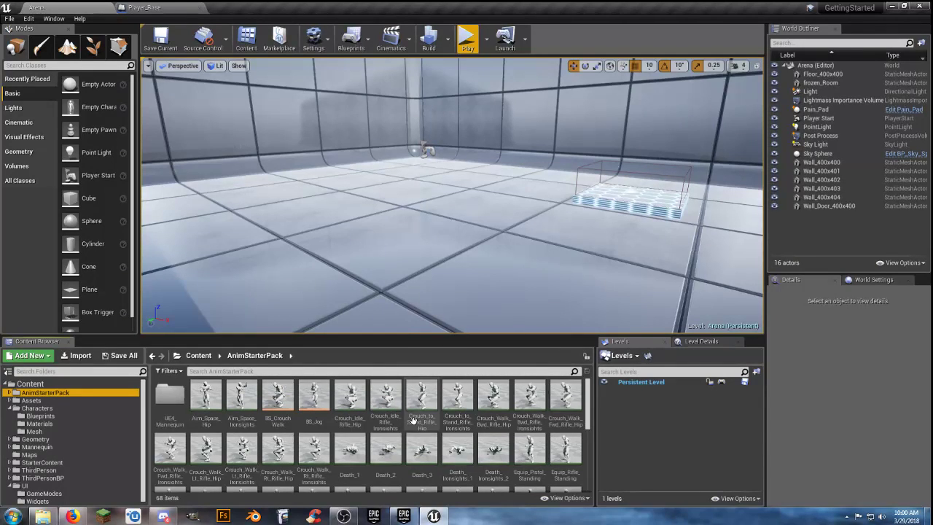
scroll(413, 421, down, 8)
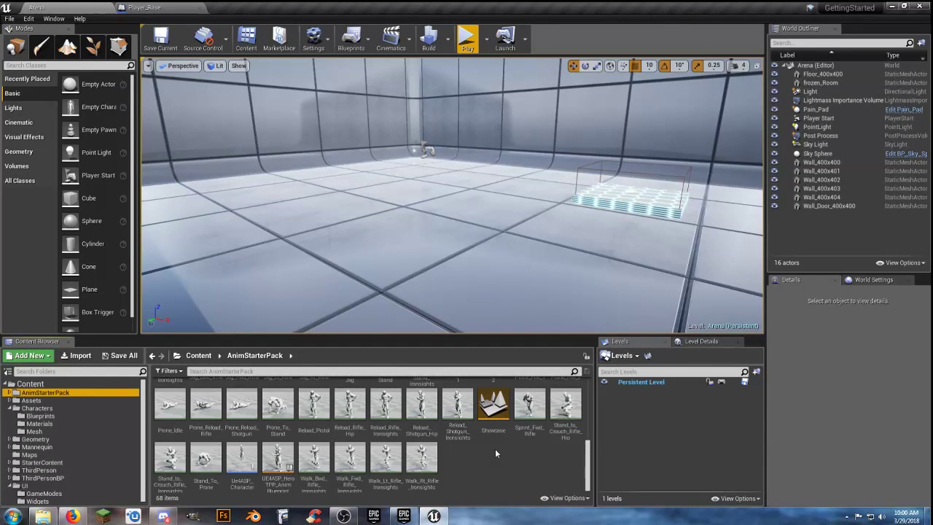
click(9, 393)
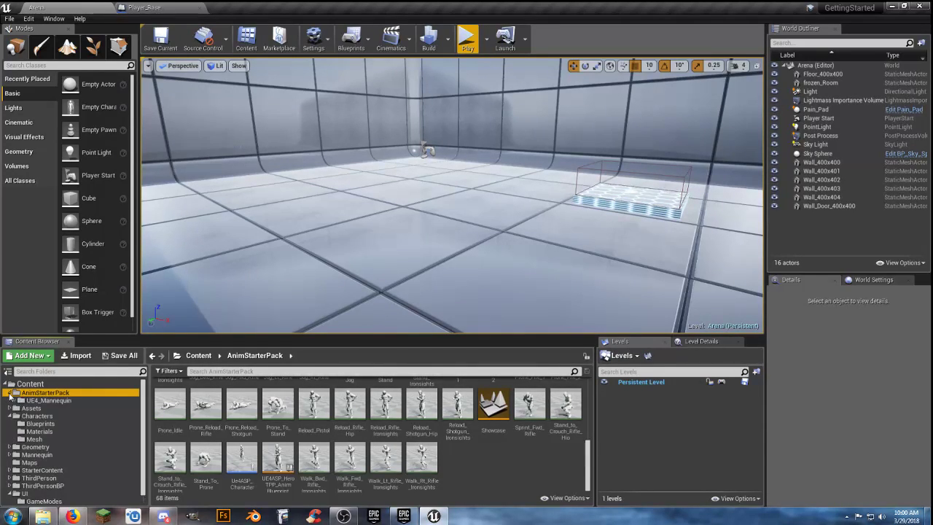
click(17, 400)
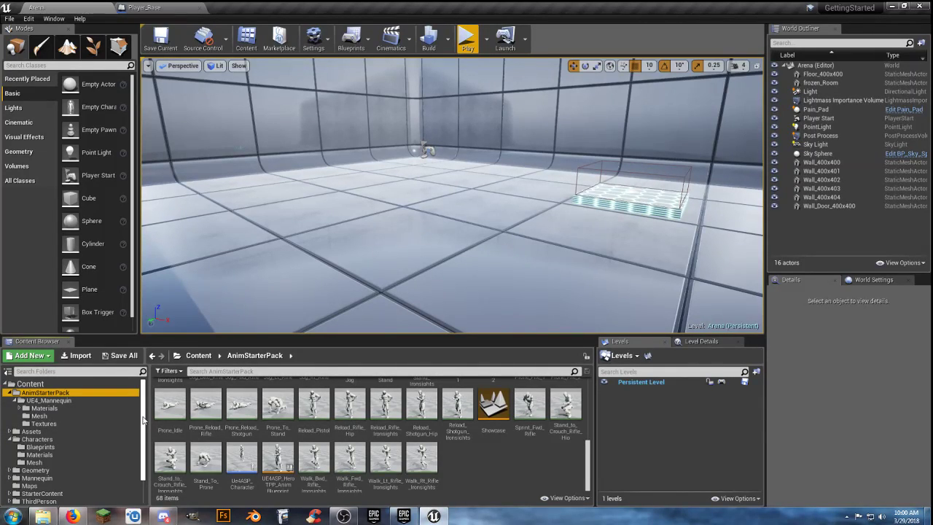
Create a new folder named Animations inside the Characters folder
click(36, 439)
click(239, 440)
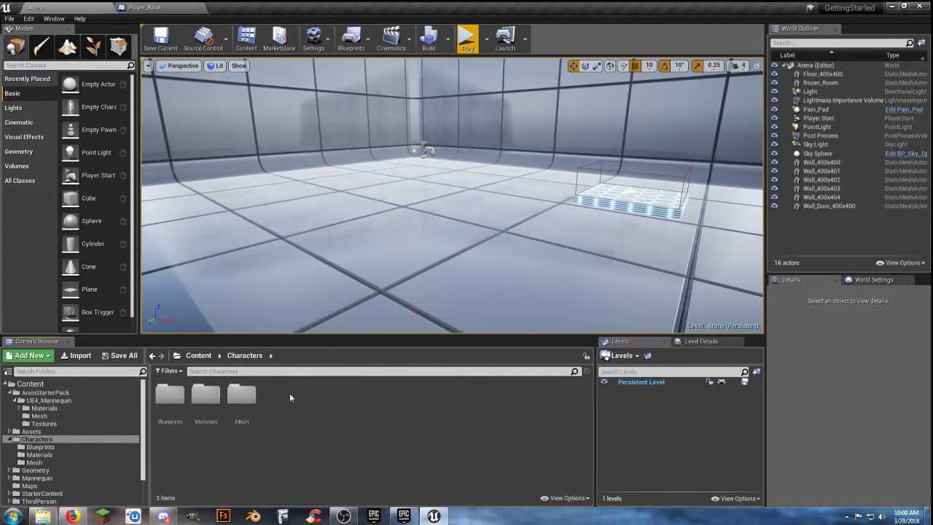
right_click(289, 393)
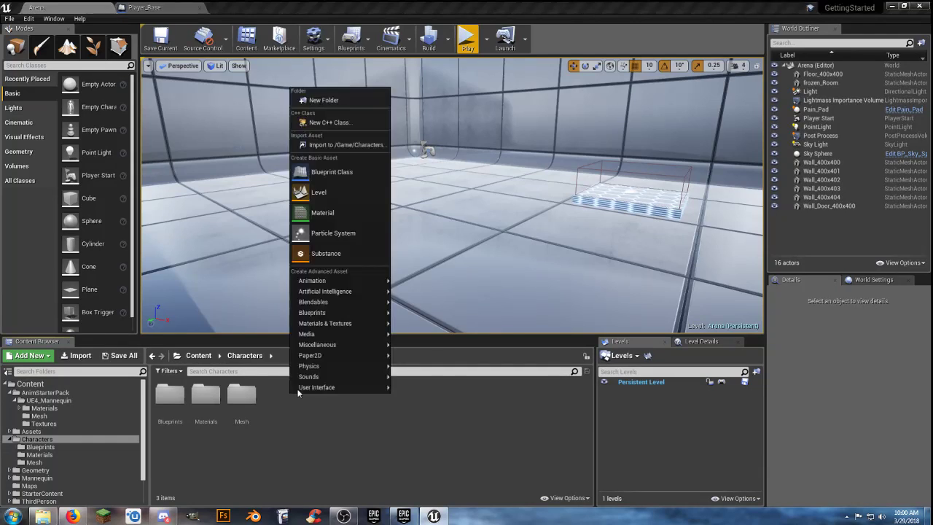
click(349, 103)
text(Animations)
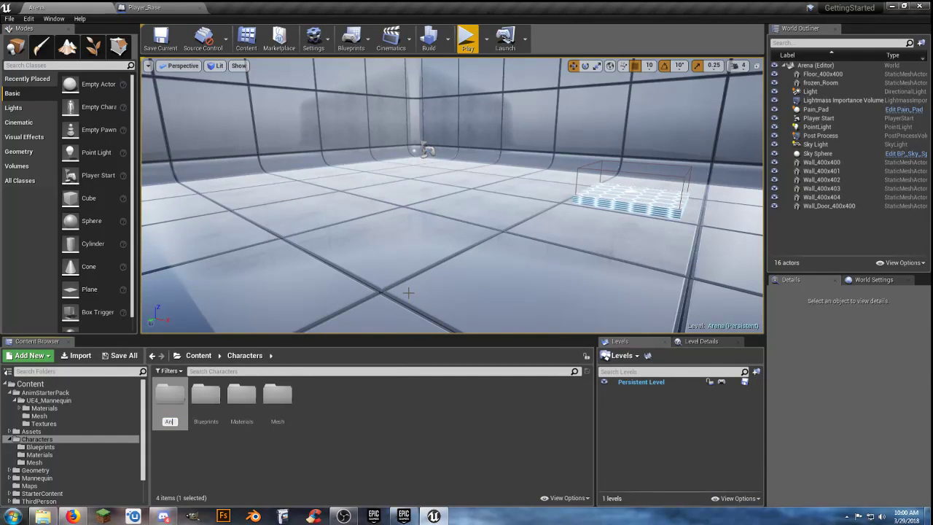
key(Return)
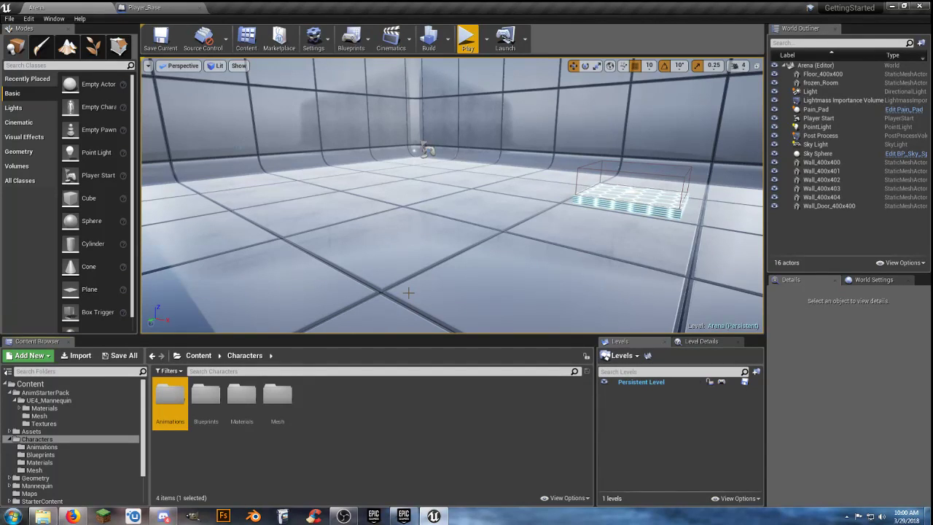
Copy the Death_1 animation from the AnimStarterPack folder into Characters/Animations and open that folder
key(Return)
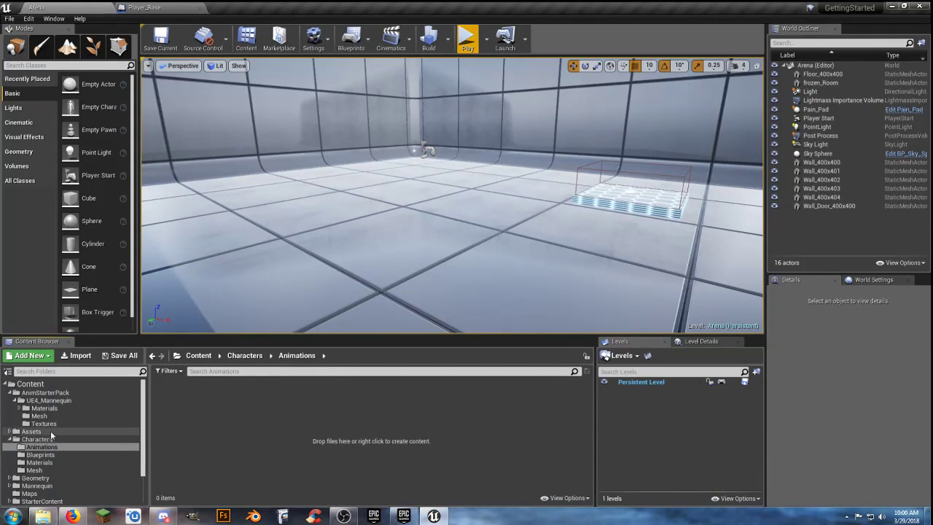
click(45, 392)
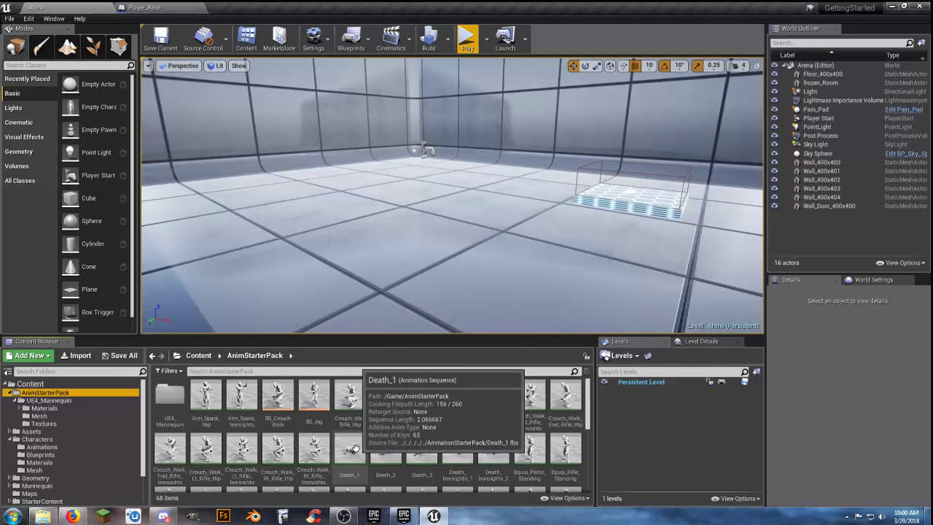
drag(353, 447, 62, 448)
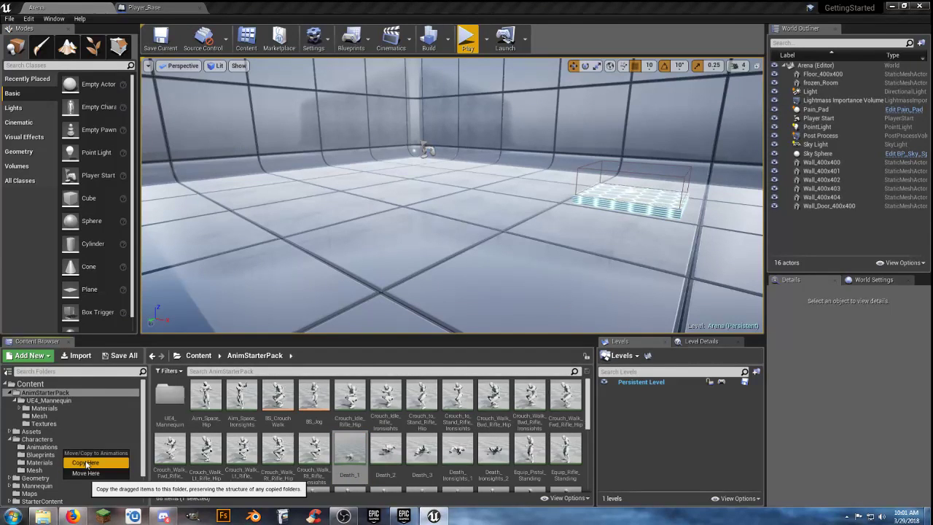
click(86, 463)
click(55, 447)
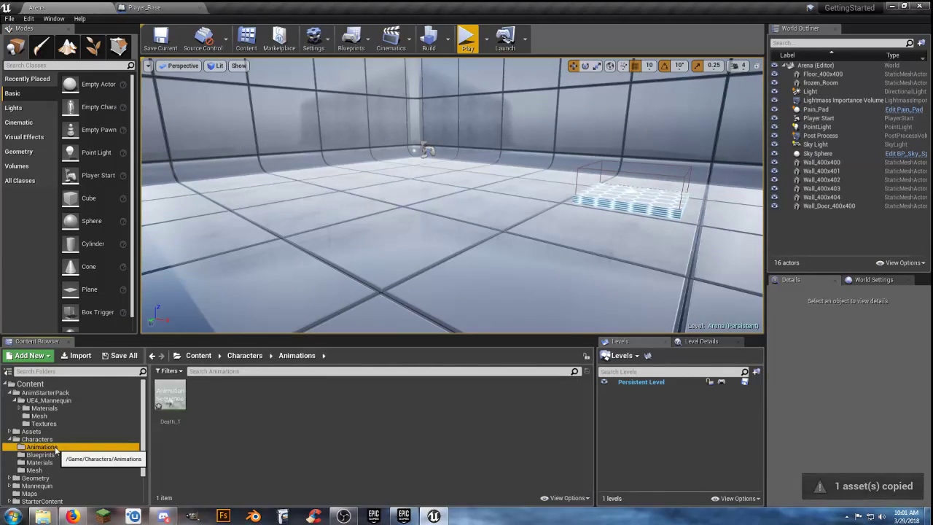
Rename the copied Death_1 animation in the Characters/Animations folder as Death_1_AN
click(175, 401)
right_click(179, 402)
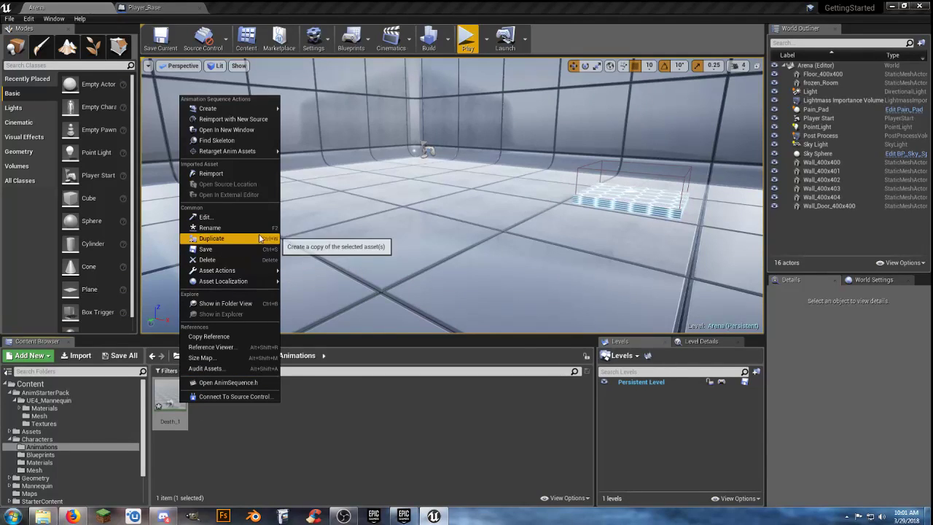
click(204, 226)
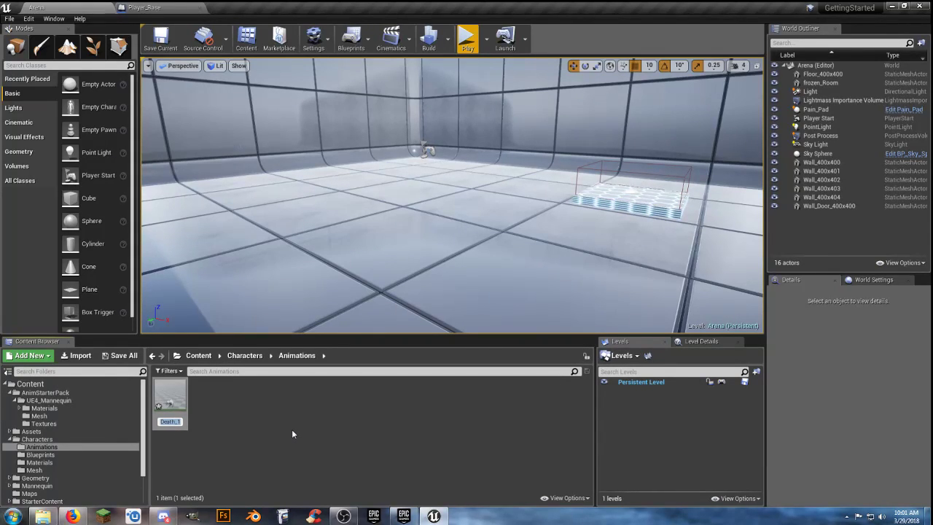
text(Death)
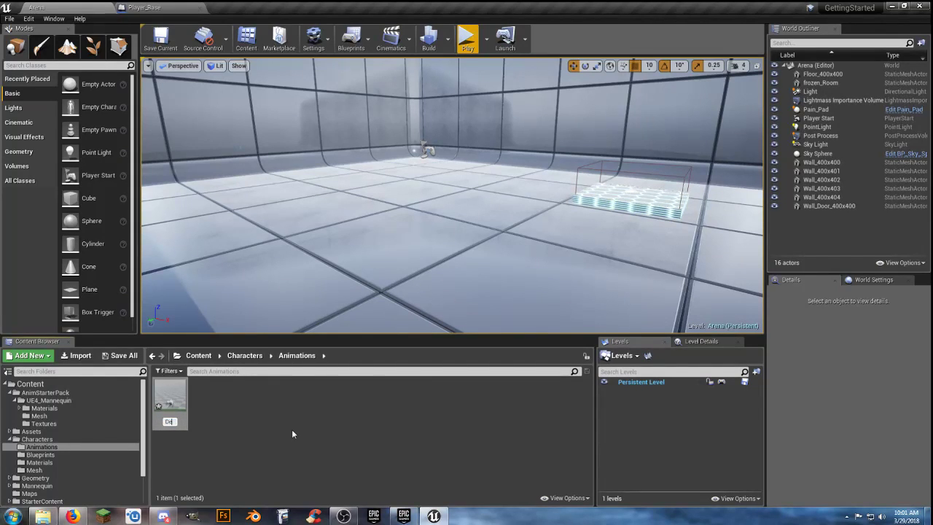
key(Return)
text(_1_AN)
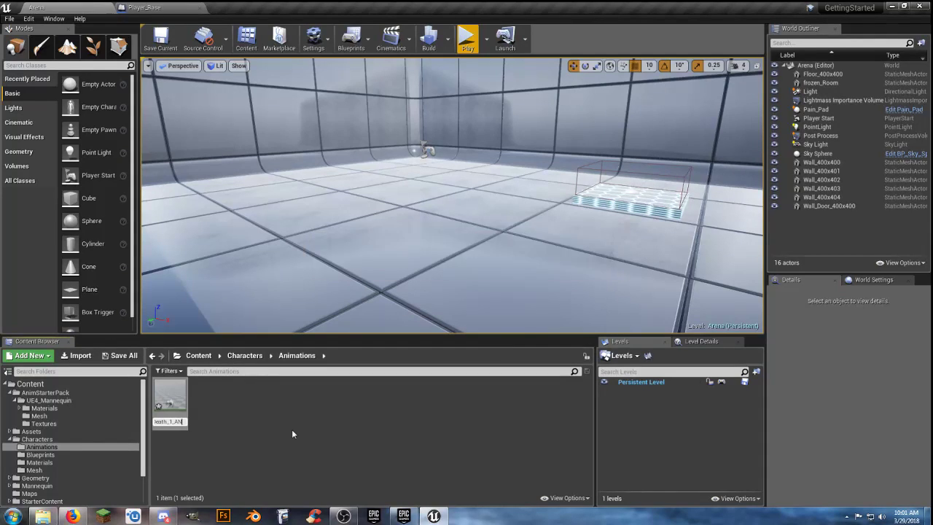
key(Return)
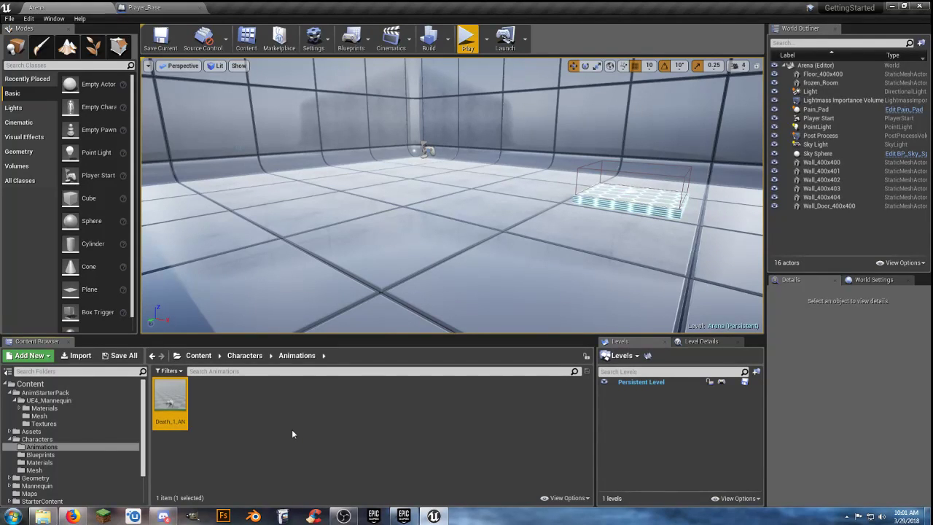
Check the retargeting options for Death_1_AN, and delete it from the Characters/Animations folder
click(186, 422)
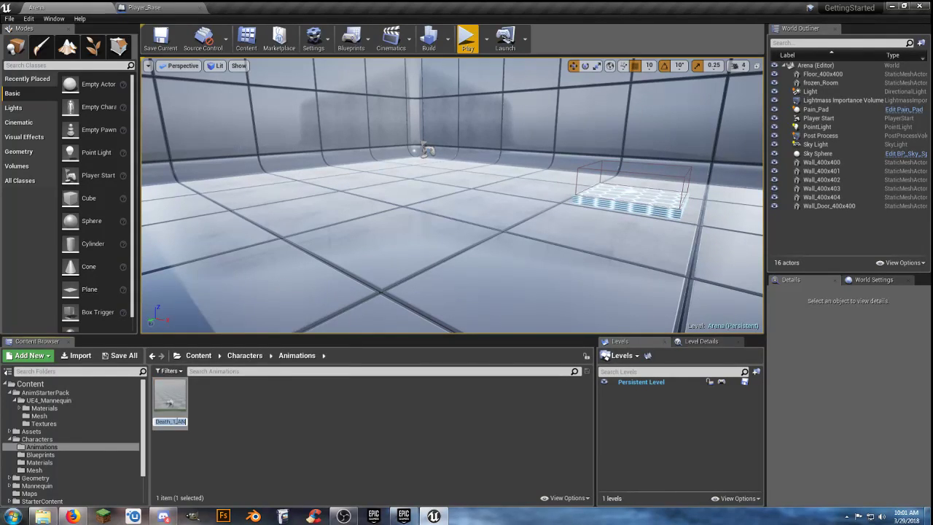
right_click(175, 399)
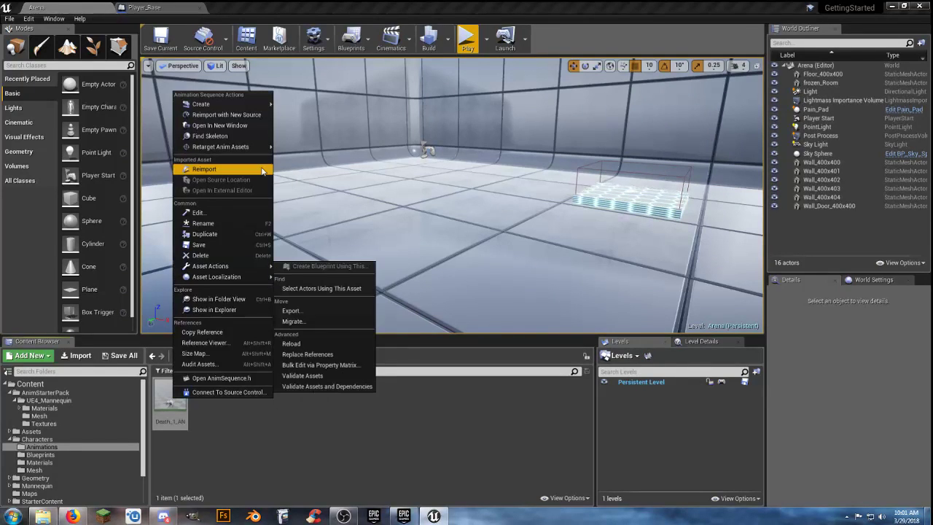
mouse_move(240, 147)
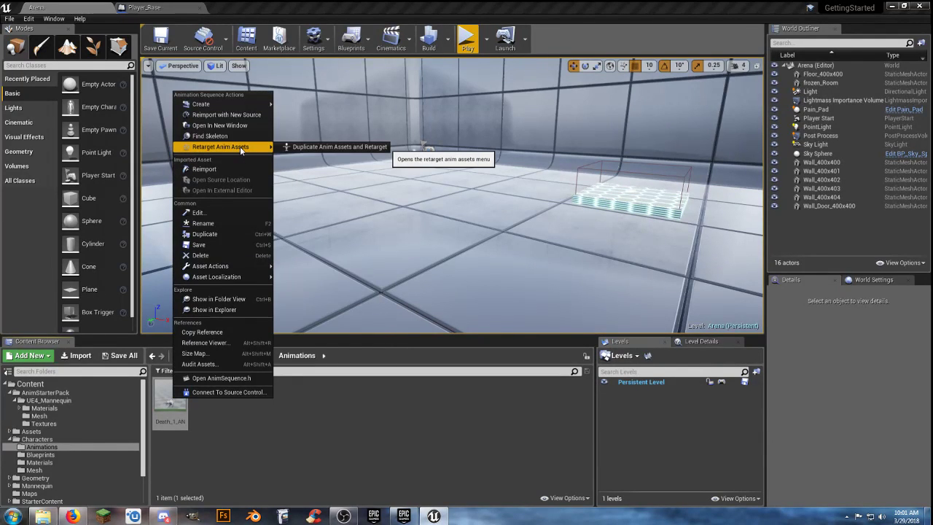
click(192, 423)
key(Delete)
click(391, 413)
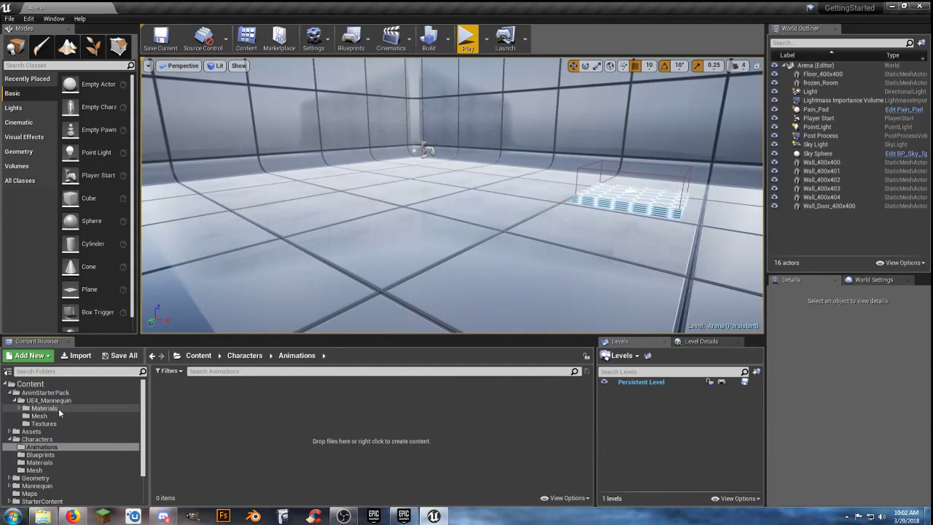
click(48, 401)
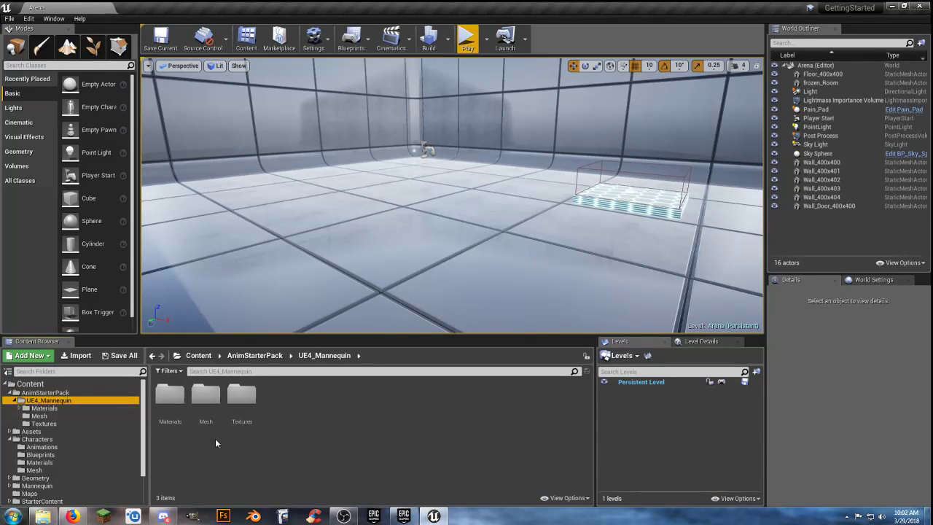
click(86, 393)
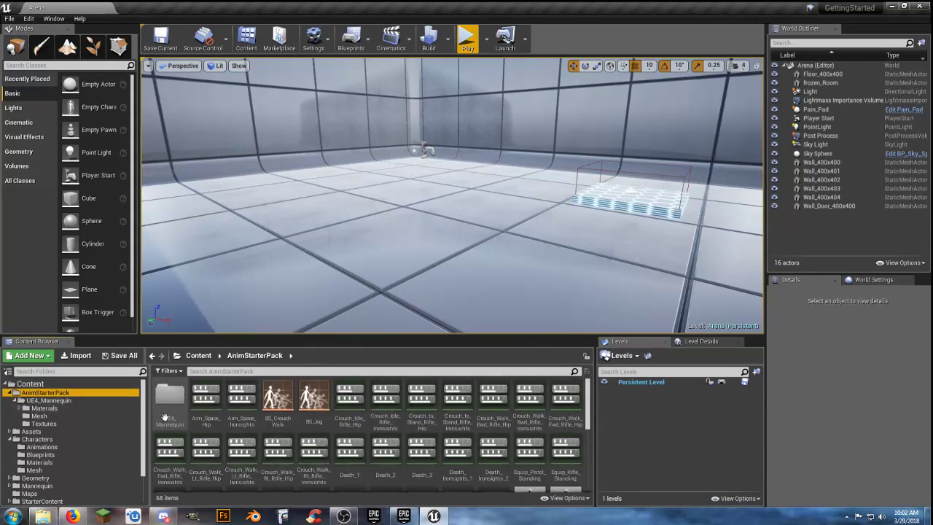
right_click(348, 455)
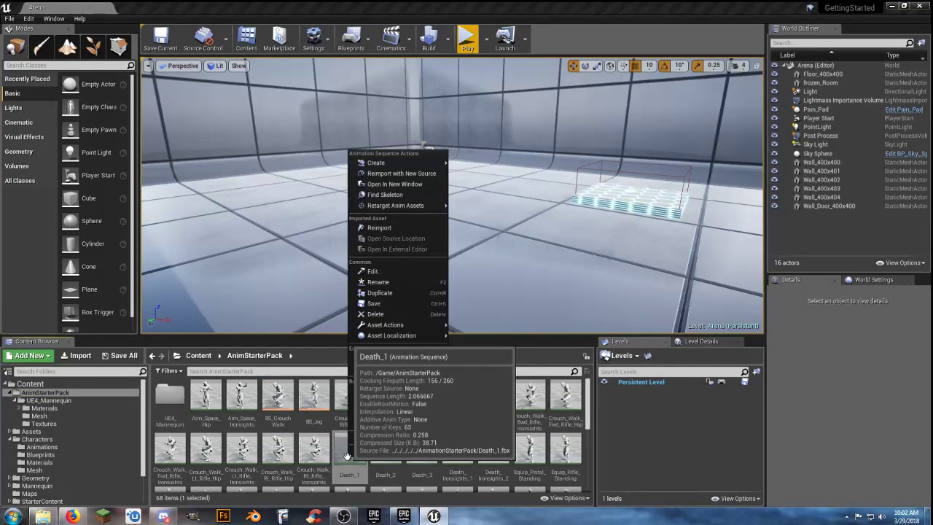
mouse_move(407, 207)
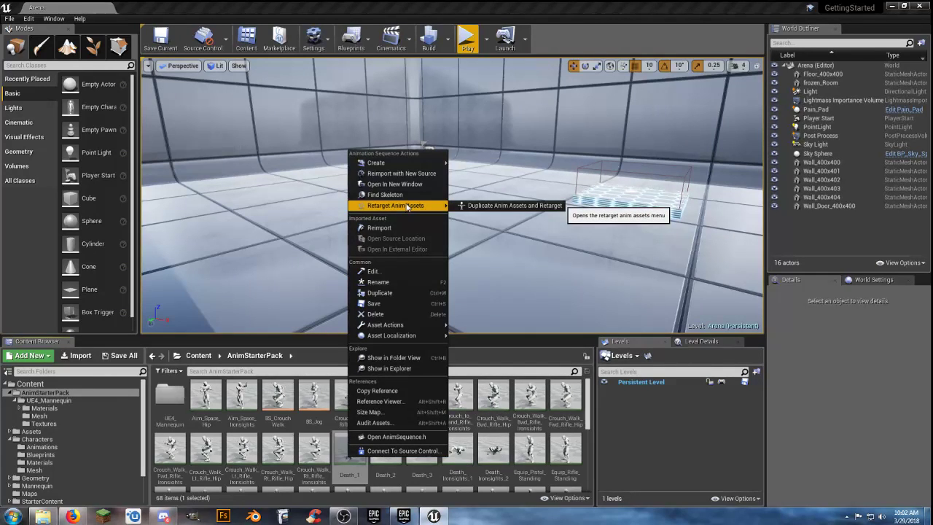
click(486, 207)
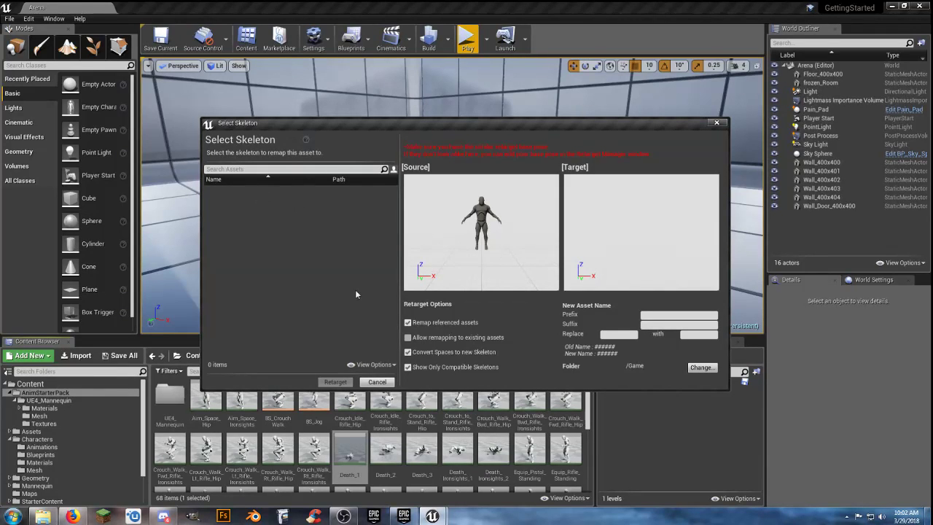
click(377, 381)
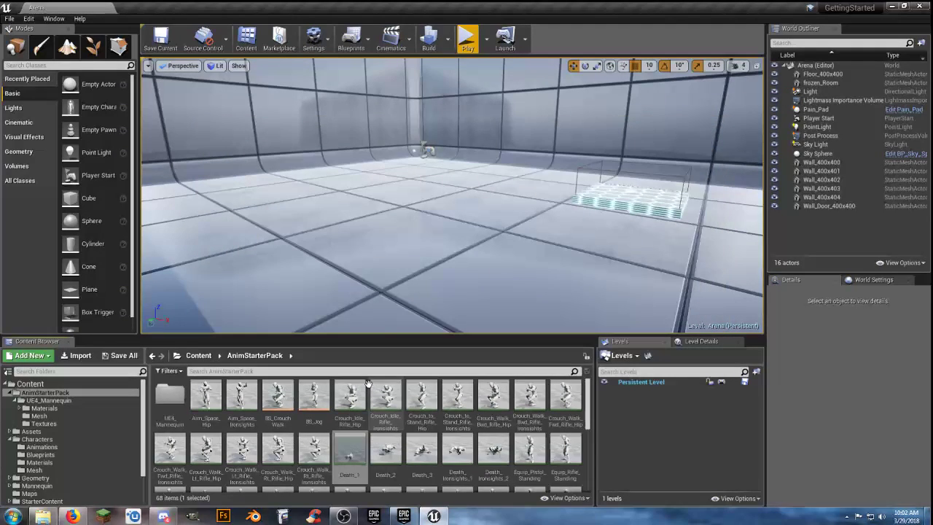
right_click(349, 458)
mouse_move(417, 217)
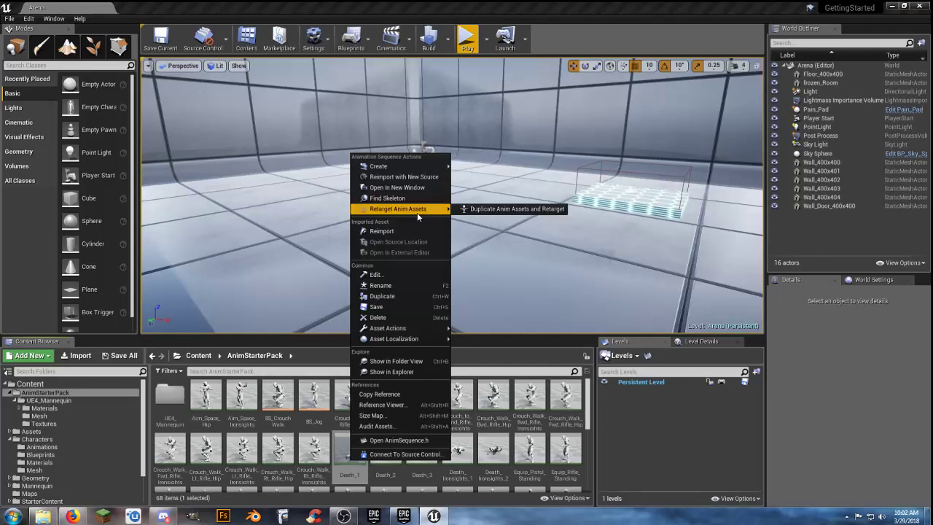
click(641, 411)
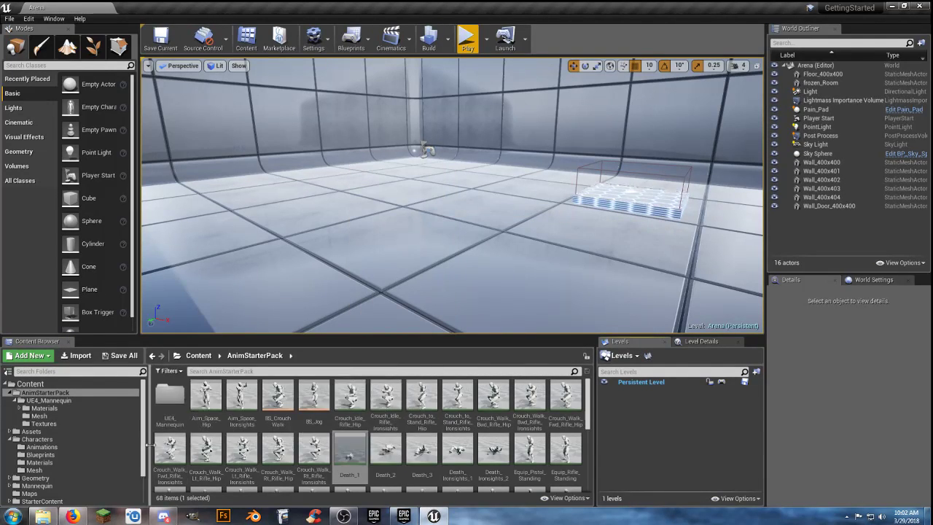
Assign the Humanoid rig to UE4_Mannequin_Skeleton in the AnimStarterPack's Mesh folder using the Retarget Manager, and close the skeleton editor
click(39, 416)
click(243, 464)
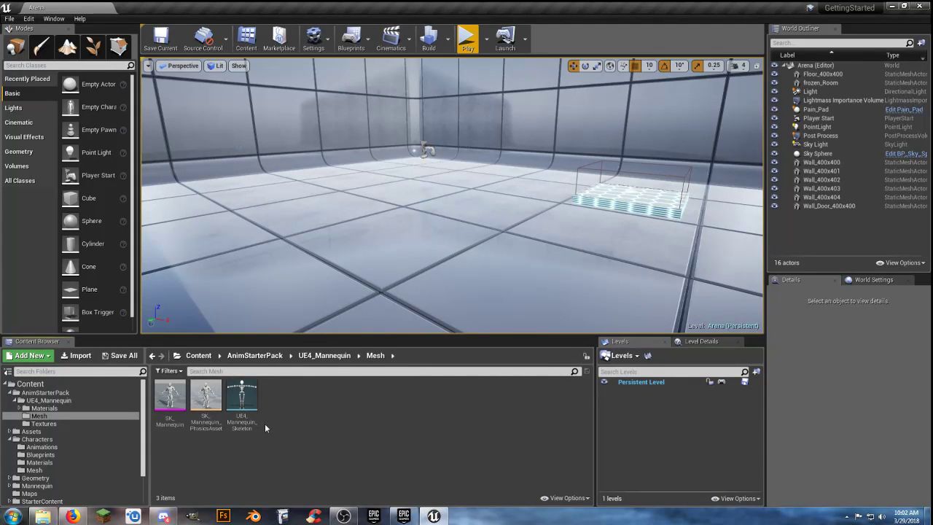
double_click(248, 412)
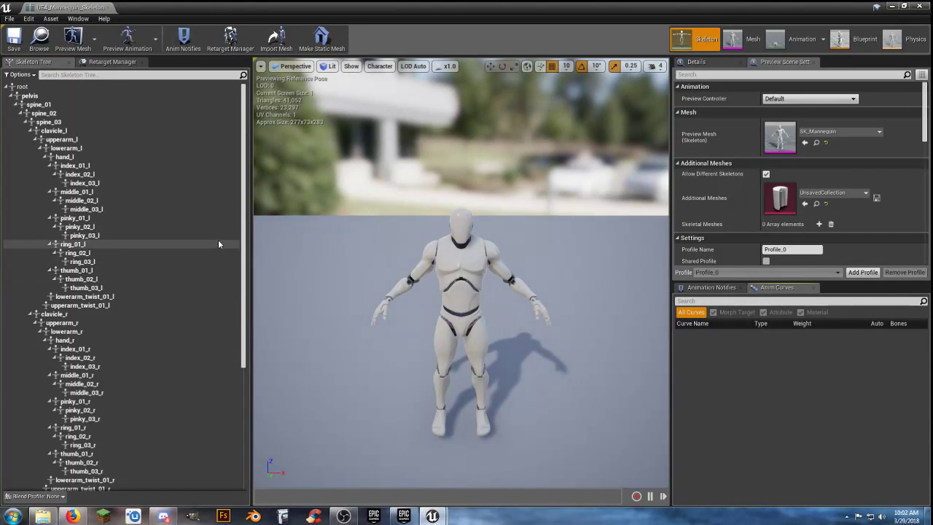
click(230, 37)
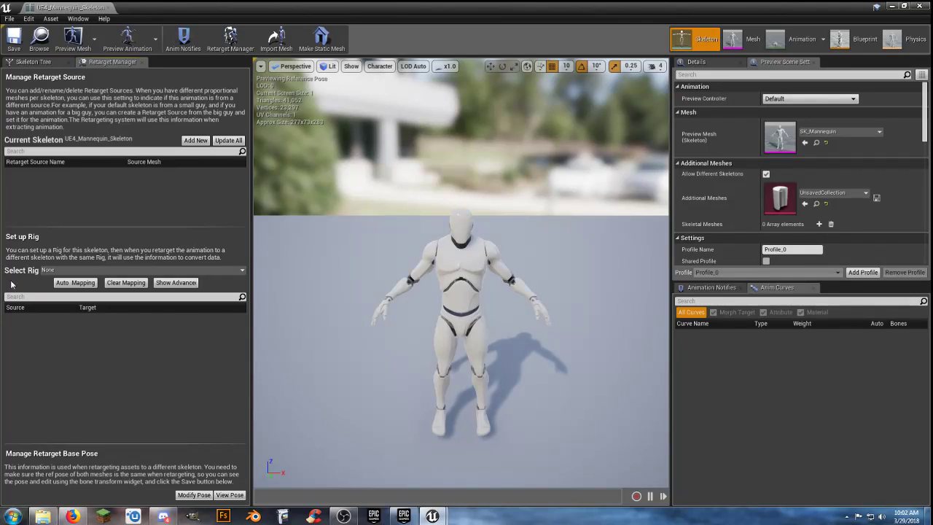
click(221, 270)
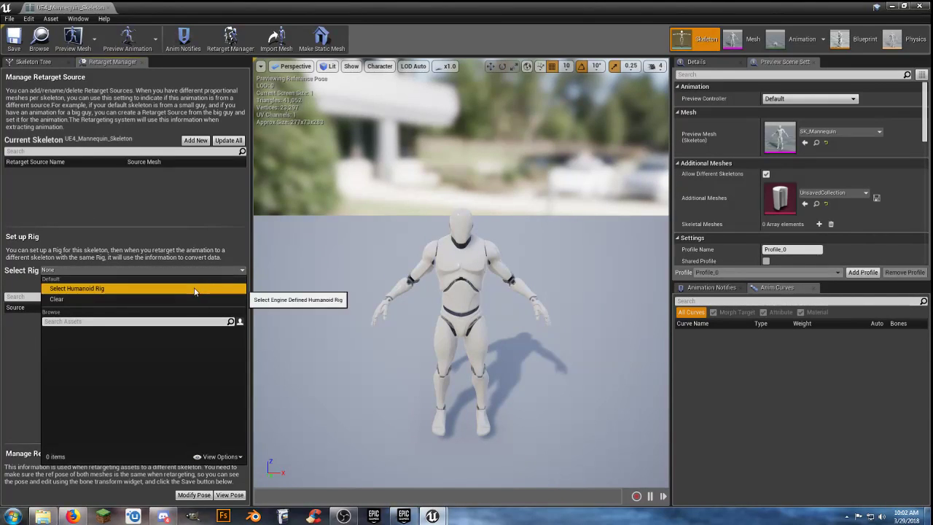
click(195, 290)
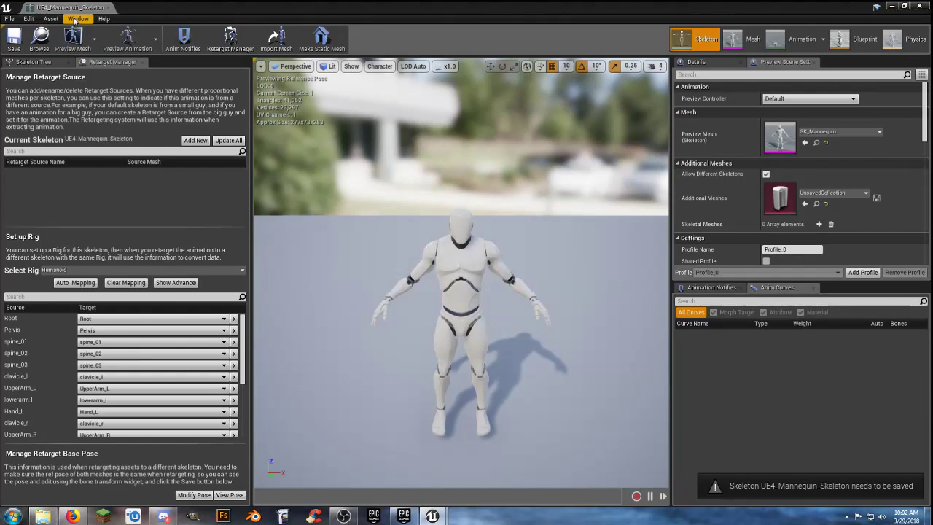
click(109, 6)
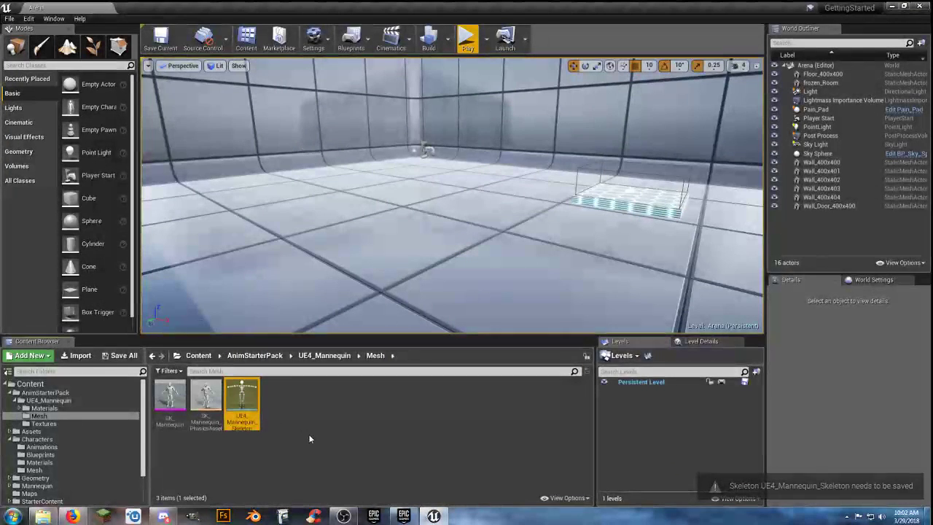
Assign the Humanoid rig to UE4_Mannequin_Skeleton in Mannequin/Character/Mesh and close the skeleton editor
click(50, 470)
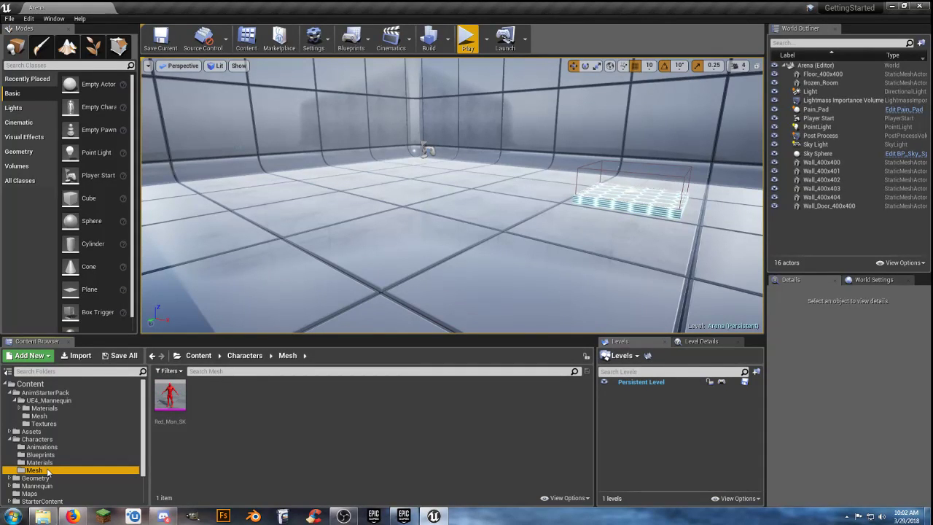
scroll(44, 471, down, 2)
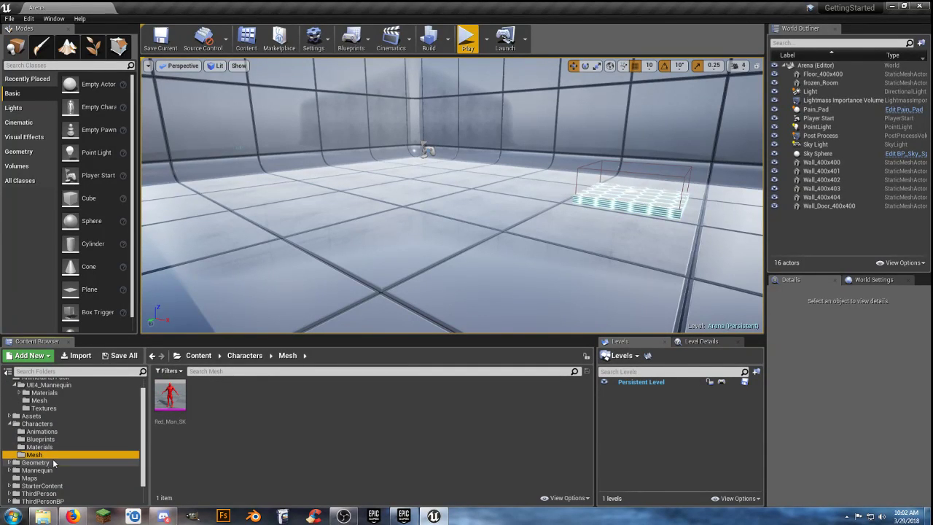
click(10, 470)
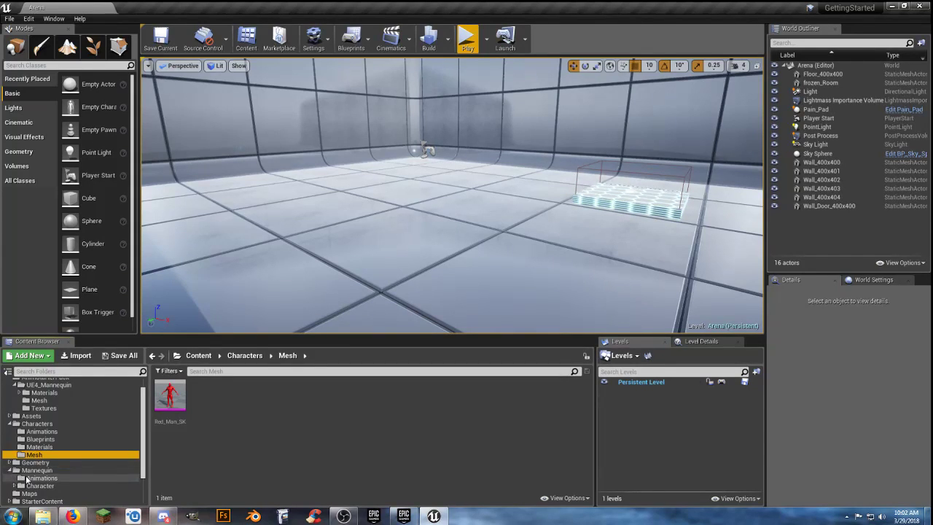
click(15, 485)
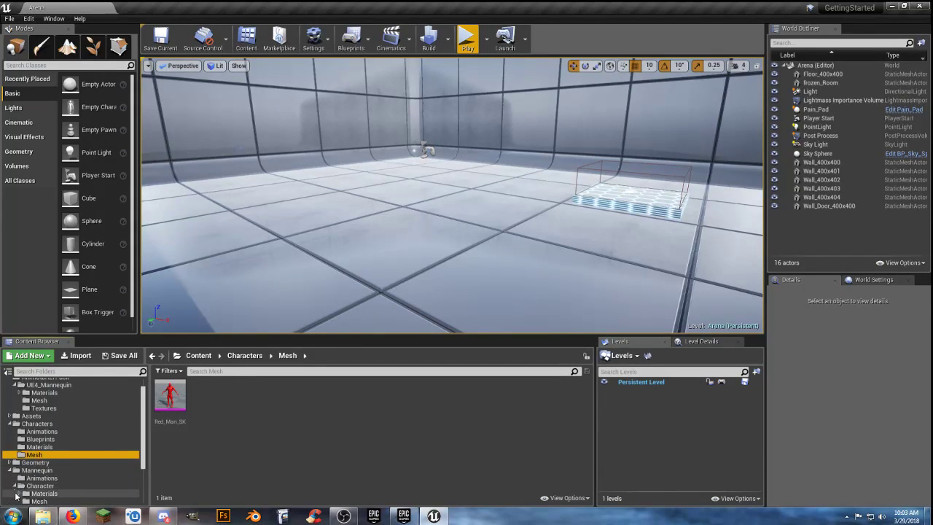
click(38, 501)
double_click(245, 414)
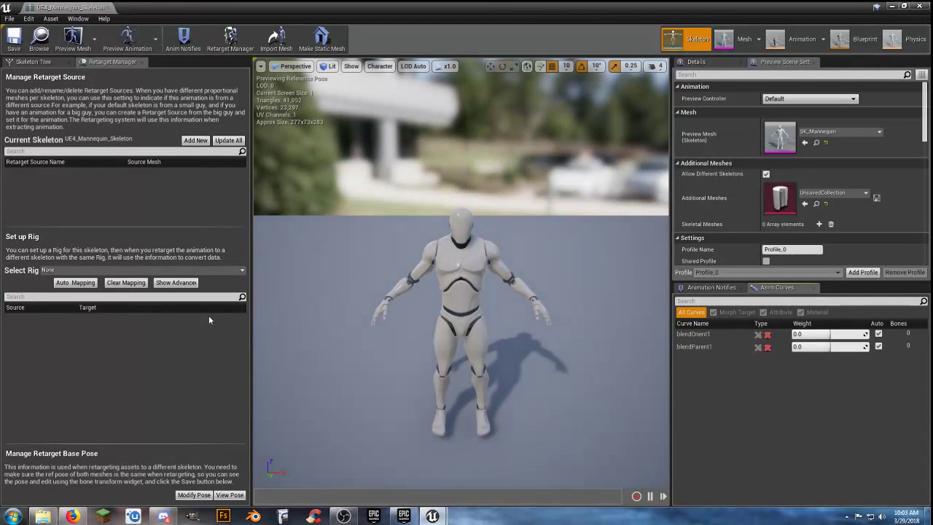
click(244, 271)
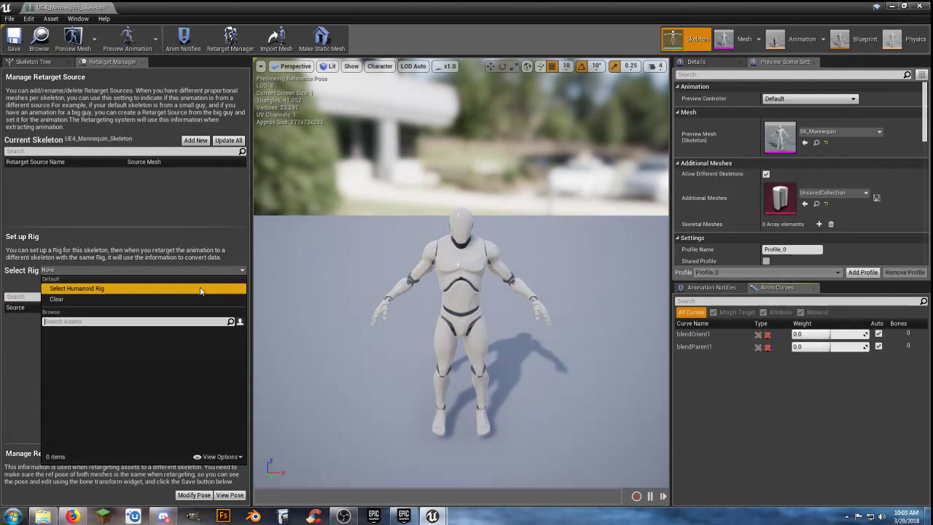
click(204, 288)
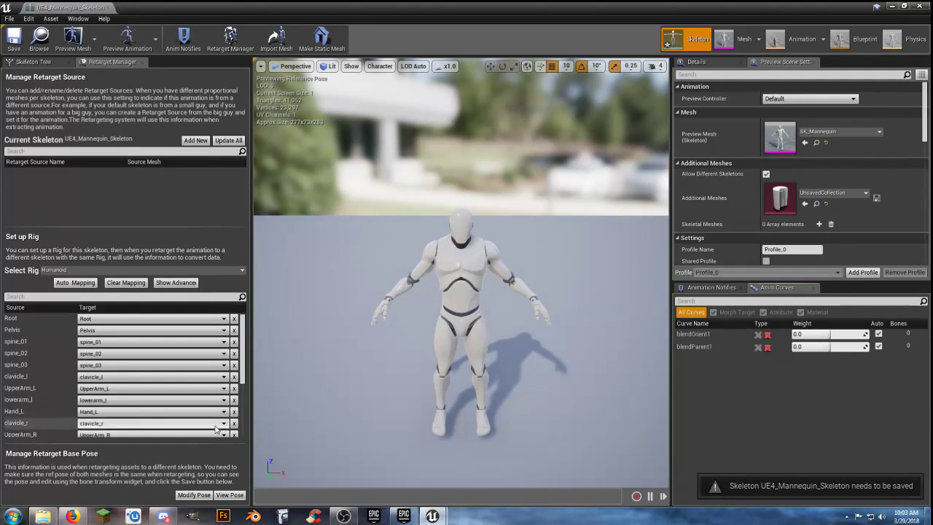
click(106, 8)
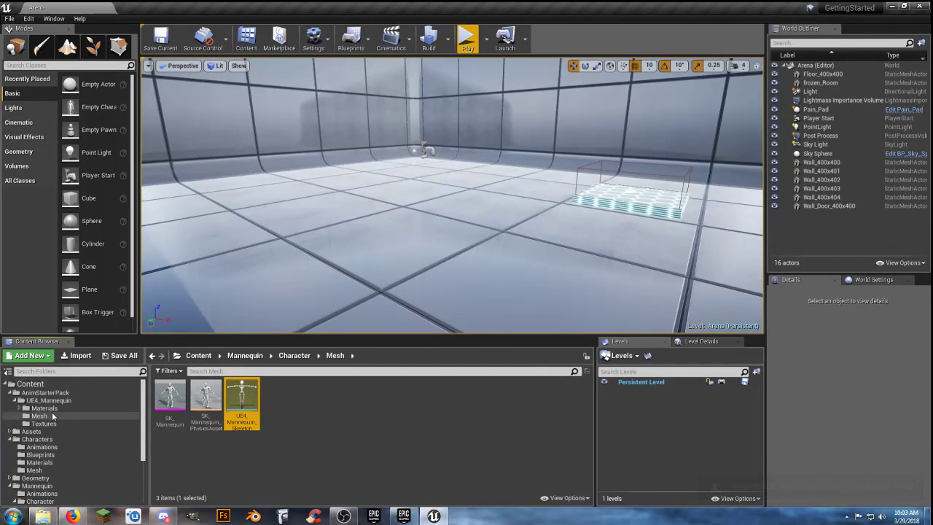
Set up retargeting of a duplicate of AnimStarterPack's Death_1 to UE4_Mannequin_Skeleton, with Characters/Animations as the destination folder
click(45, 392)
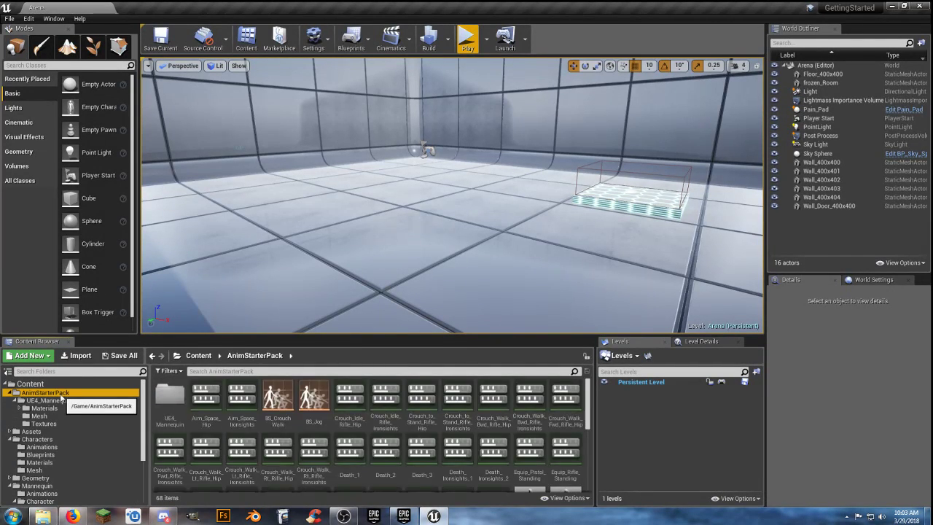
right_click(349, 449)
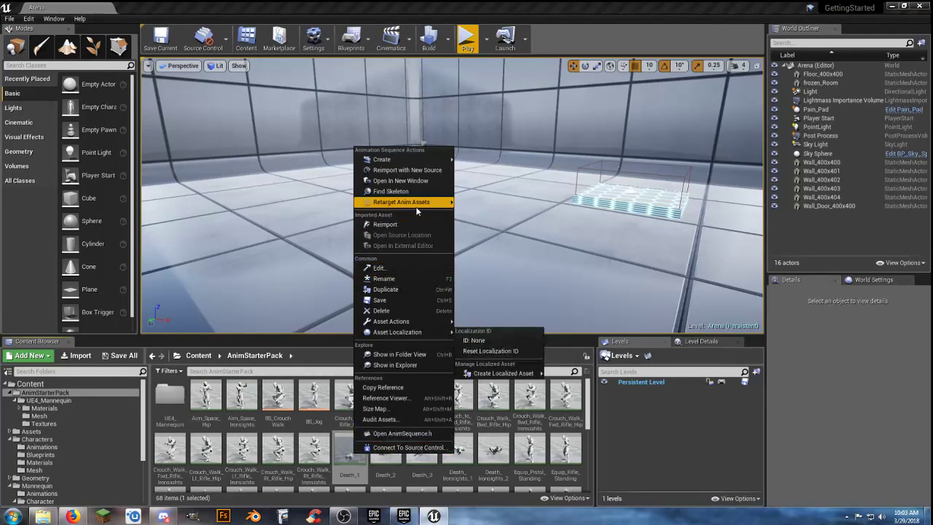
mouse_move(409, 202)
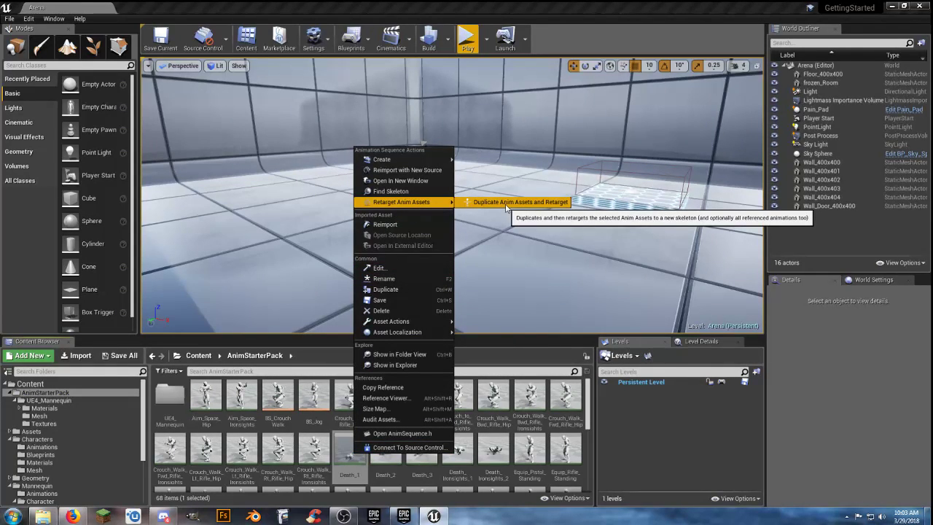
click(506, 203)
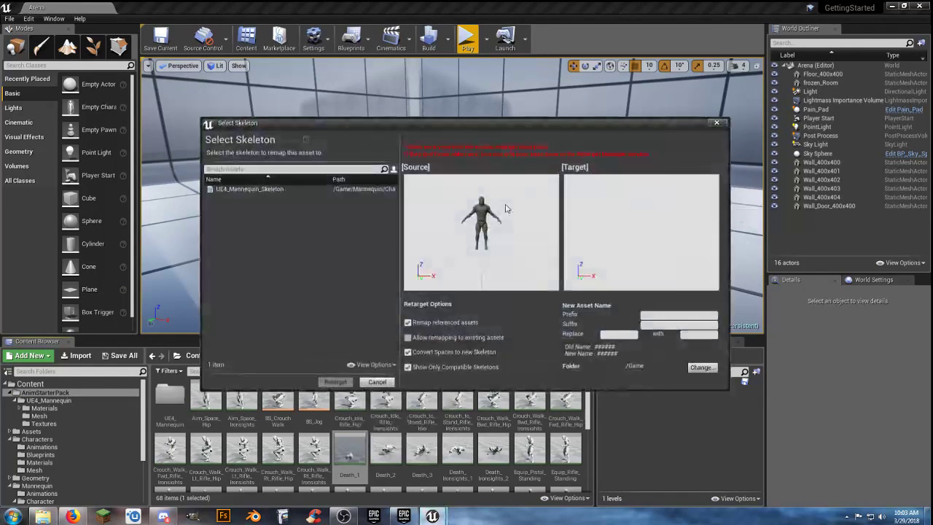
click(261, 190)
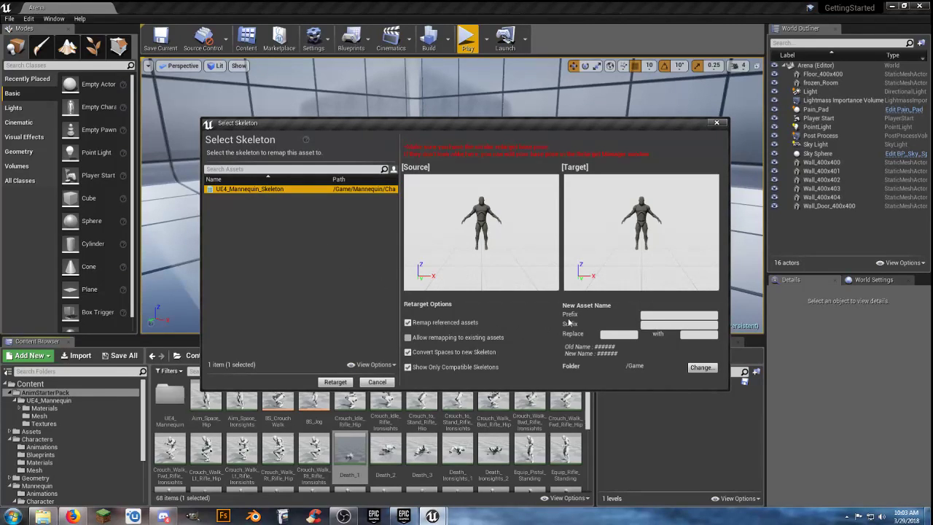
click(702, 367)
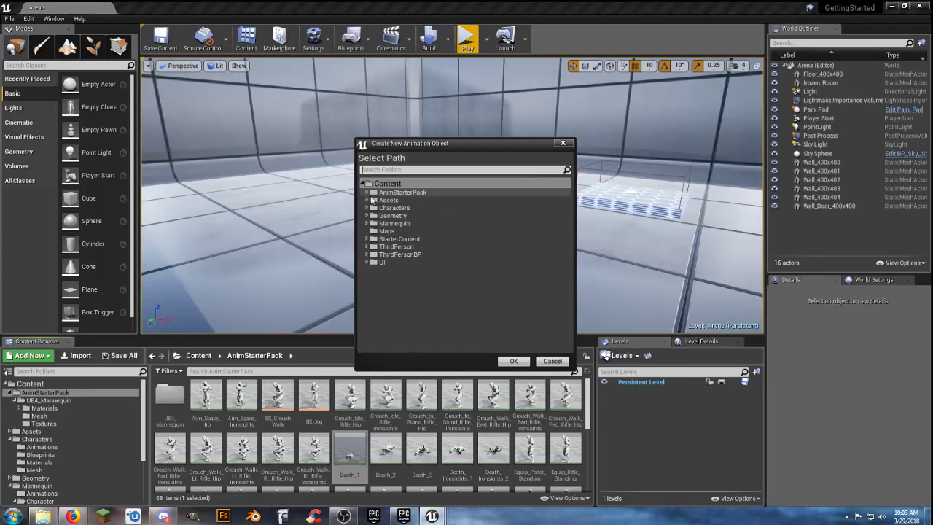
click(365, 208)
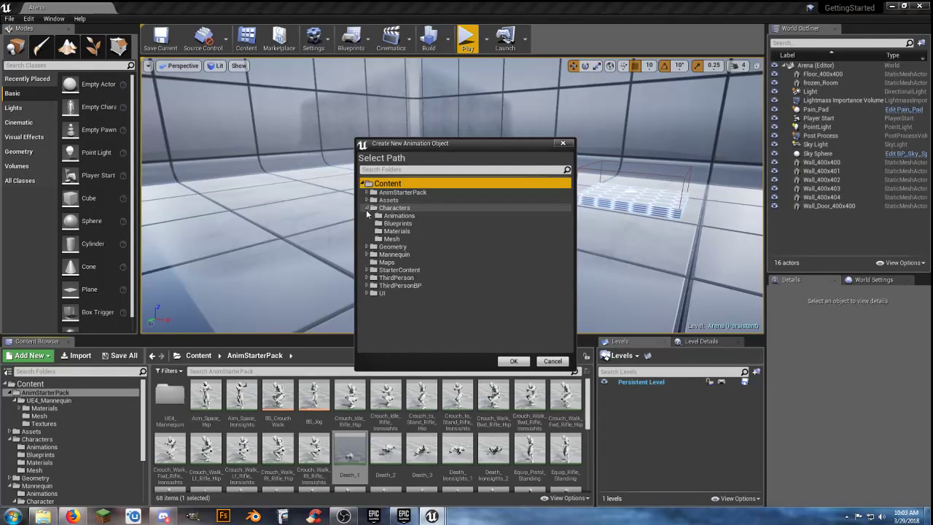
click(398, 216)
click(513, 361)
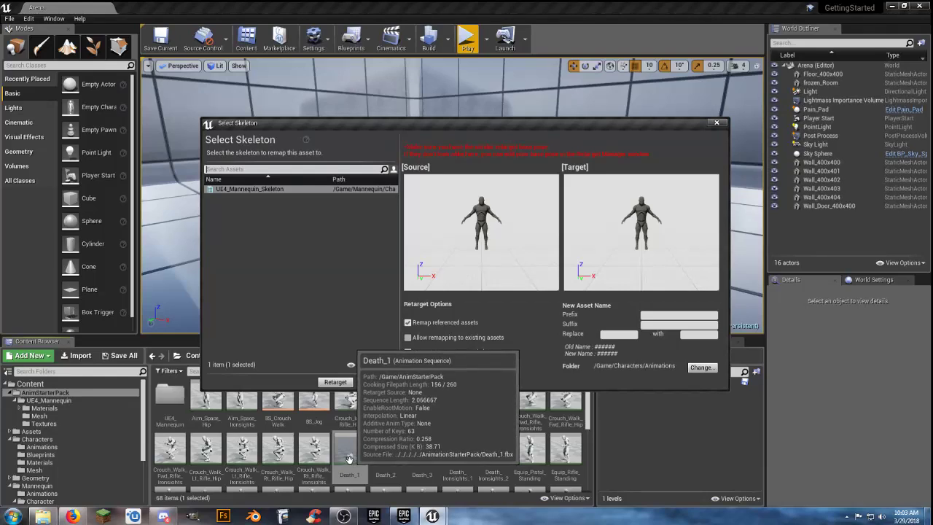
Give the new asset name the prefix BB_ and the suffix _A, and retarget the Death_1 animation
click(641, 318)
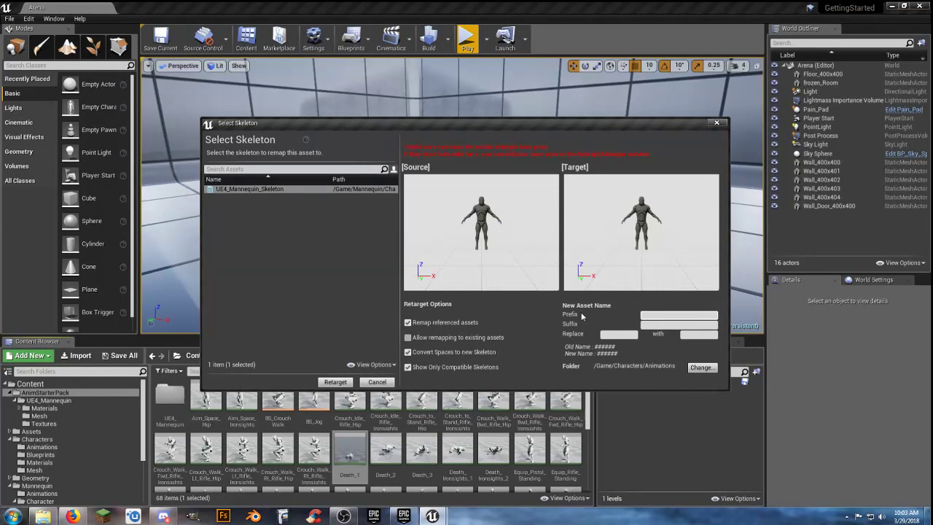
text(BB_)
double_click(660, 315)
click(663, 315)
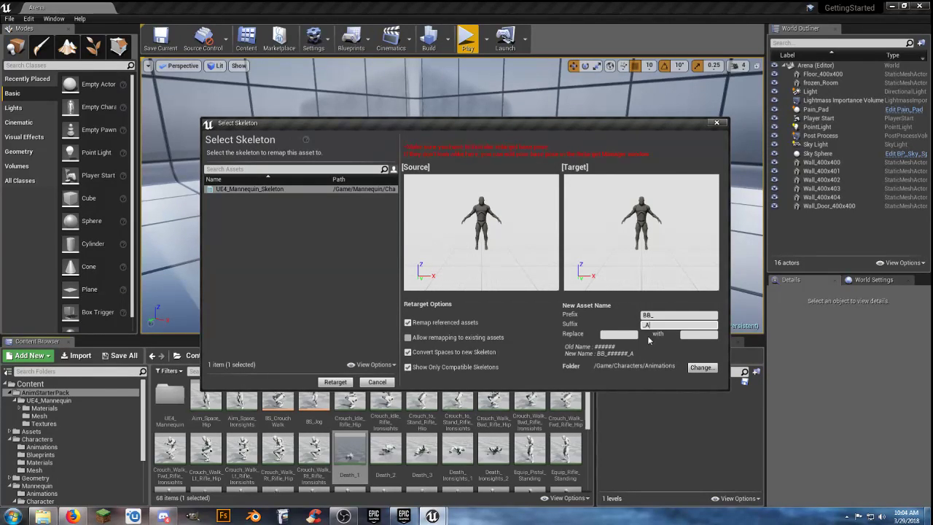
click(329, 381)
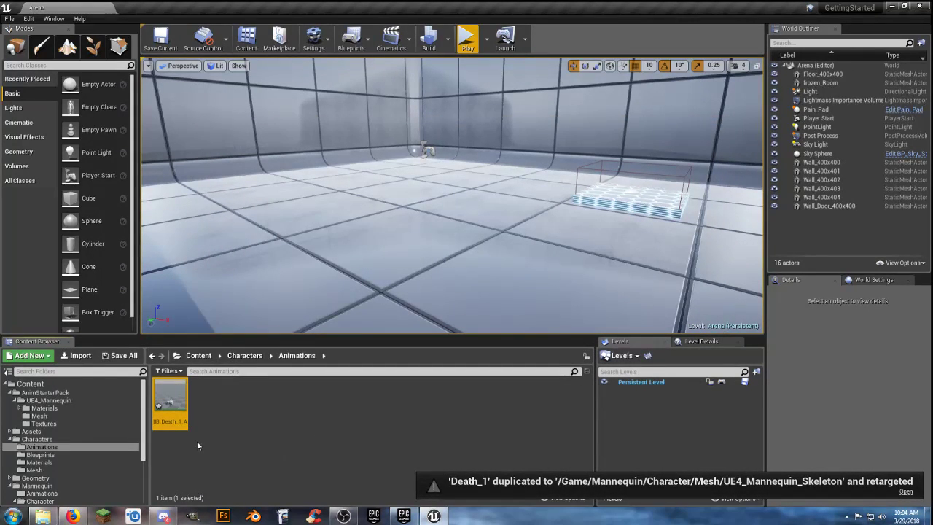
Preview the retargeted BB_Death_1_A animation, save it and close its editor
mouse_move(161, 427)
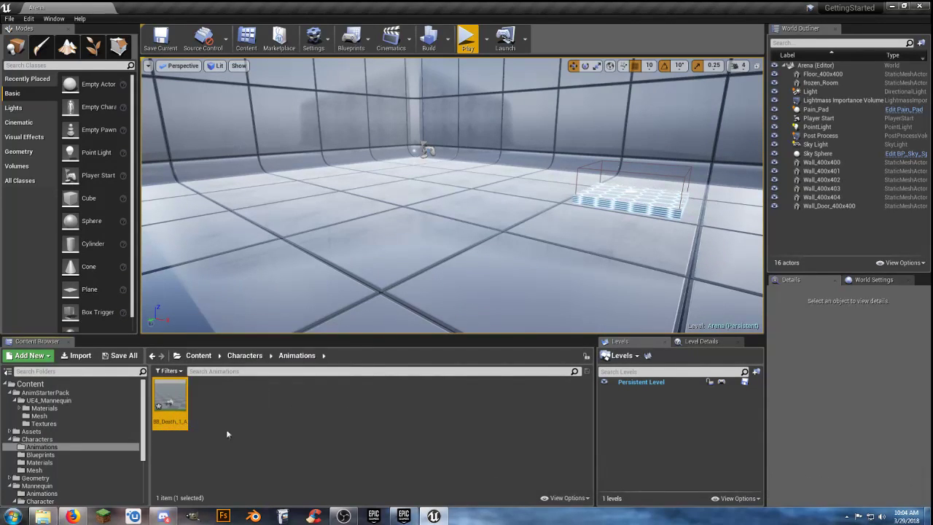
double_click(174, 396)
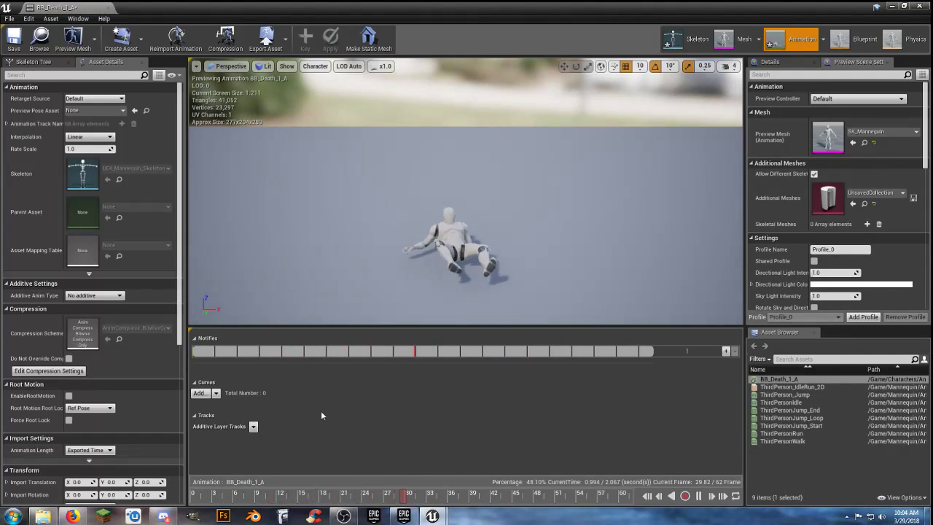
click(24, 44)
click(97, 7)
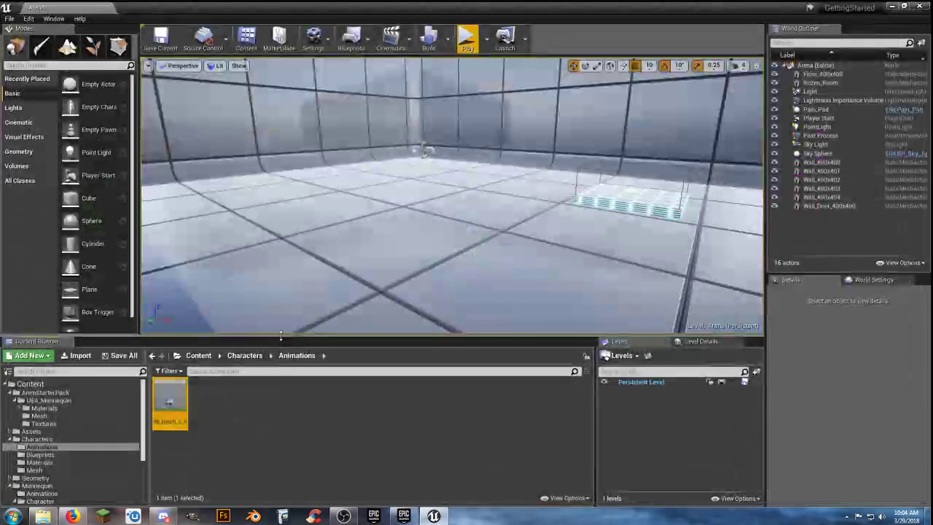
click(341, 442)
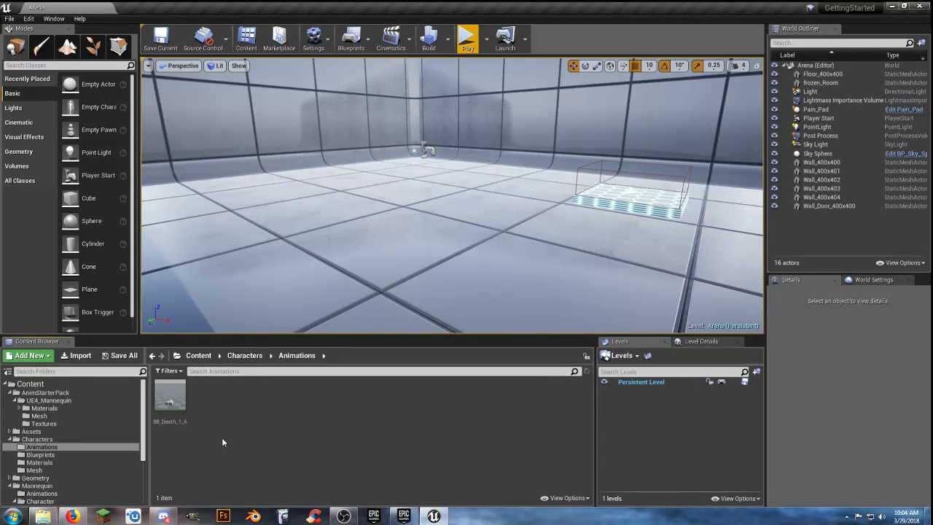
Collapse the AnimStarterPack folder, show Characters/Blueprints, and save both UE4_Mannequin_Skeleton assets and Red_Man_PC
click(10, 393)
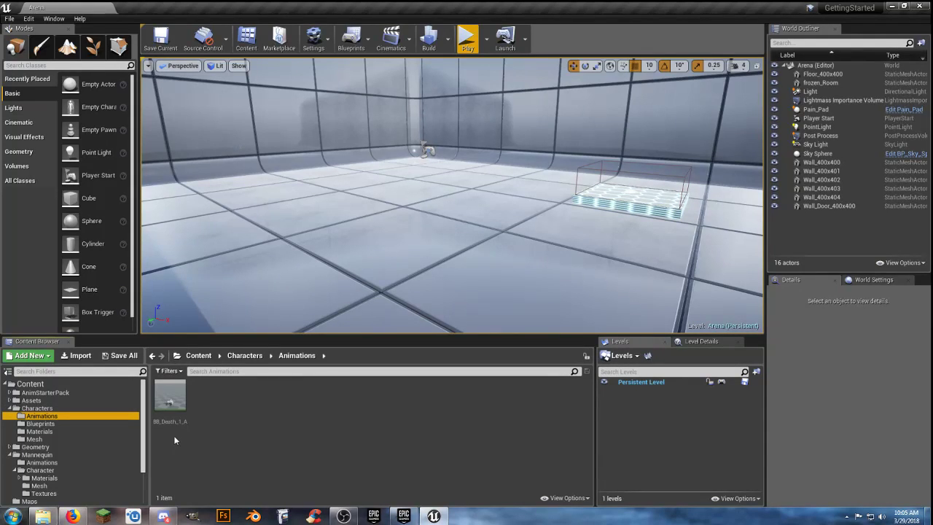
click(51, 424)
click(261, 428)
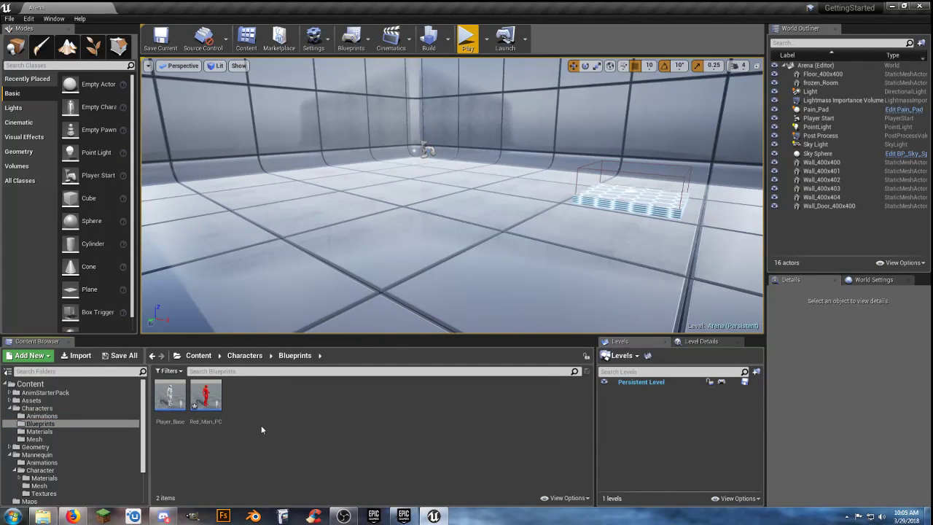
click(120, 355)
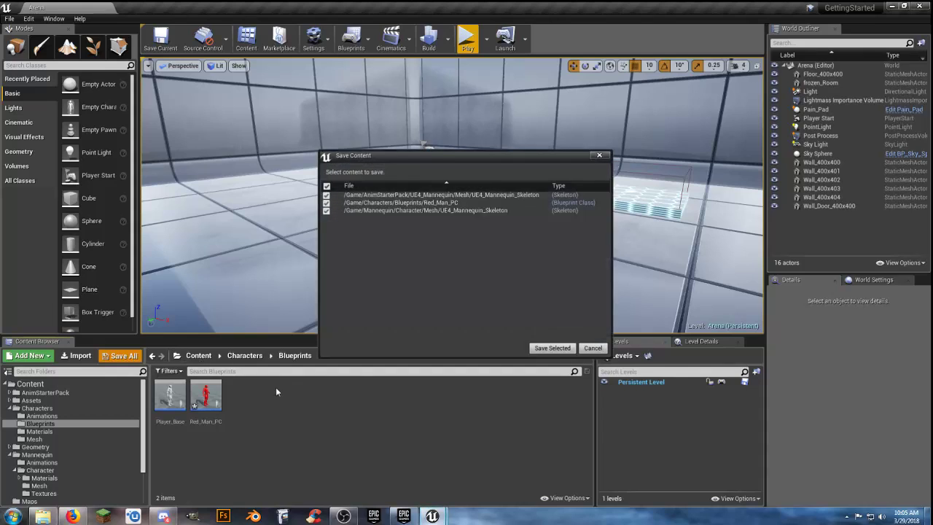
click(553, 347)
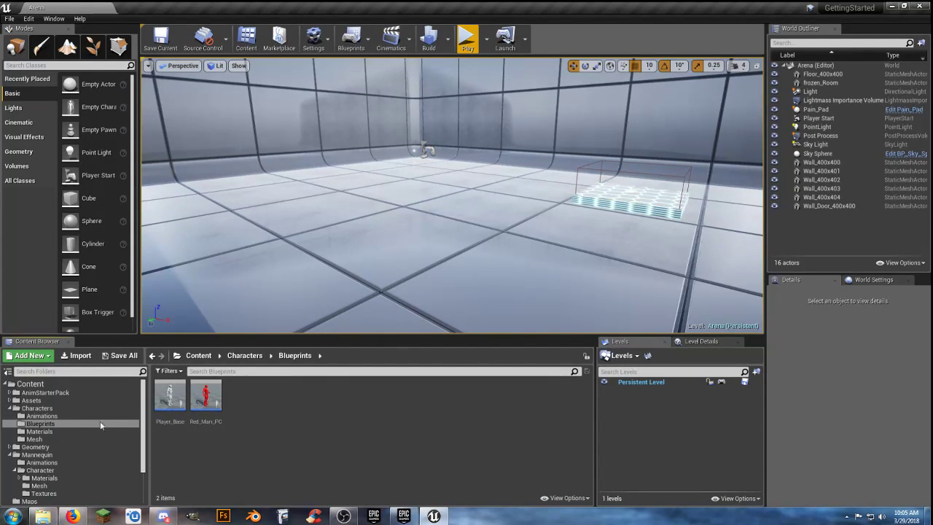
Create a folder named NPC inside the Characters folder and open it
click(38, 408)
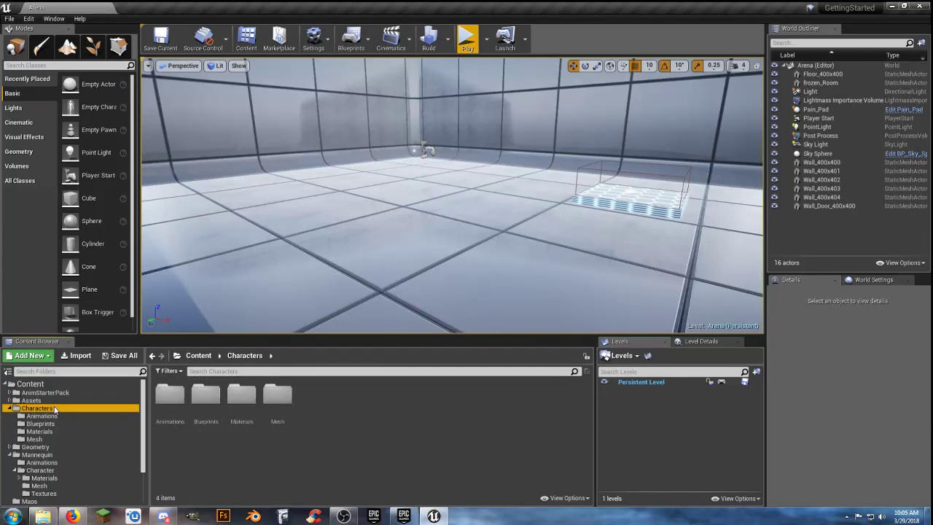
right_click(330, 400)
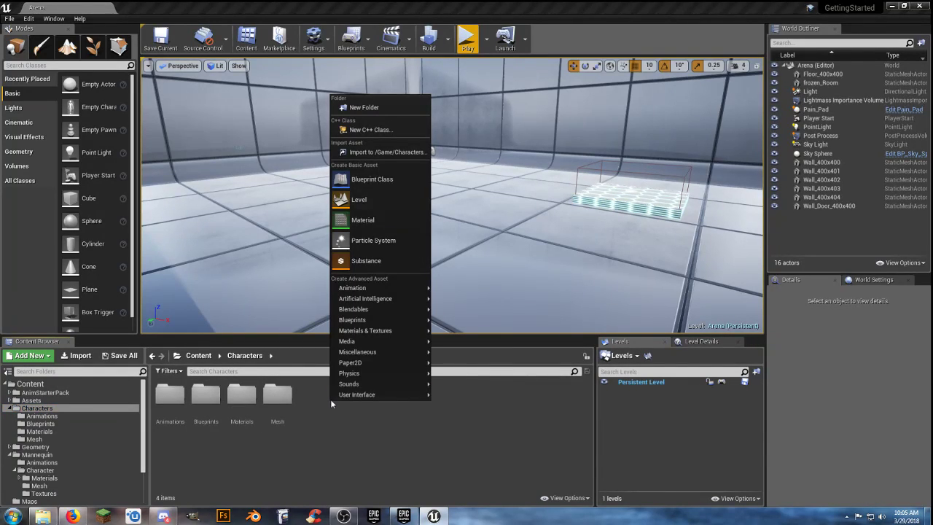
click(365, 108)
text(NPC)
key(Return)
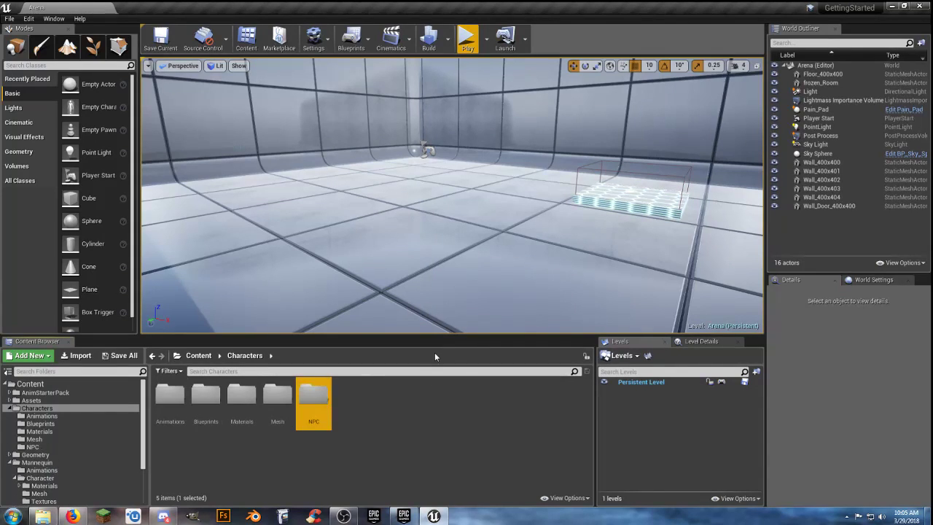
key(Return)
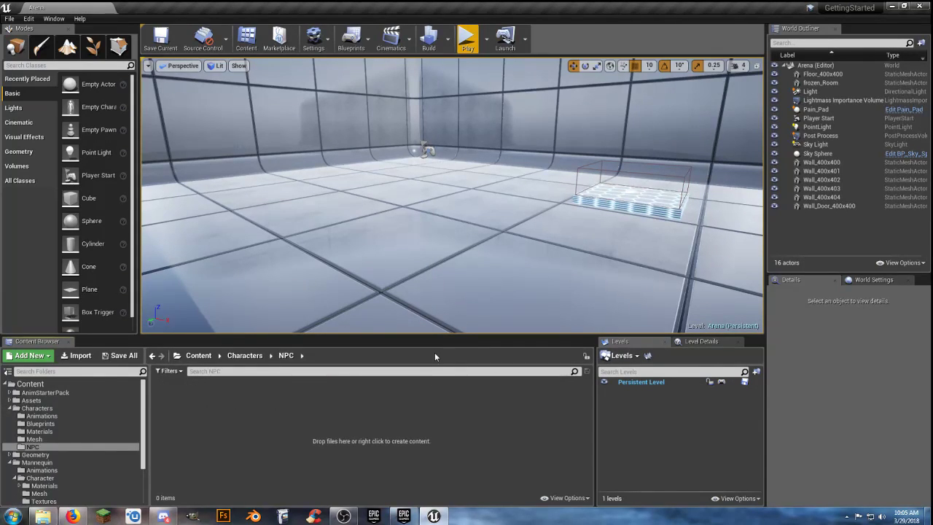
Copy the Player_Base blueprint from Characters/Blueprints into the NPC folder
click(61, 426)
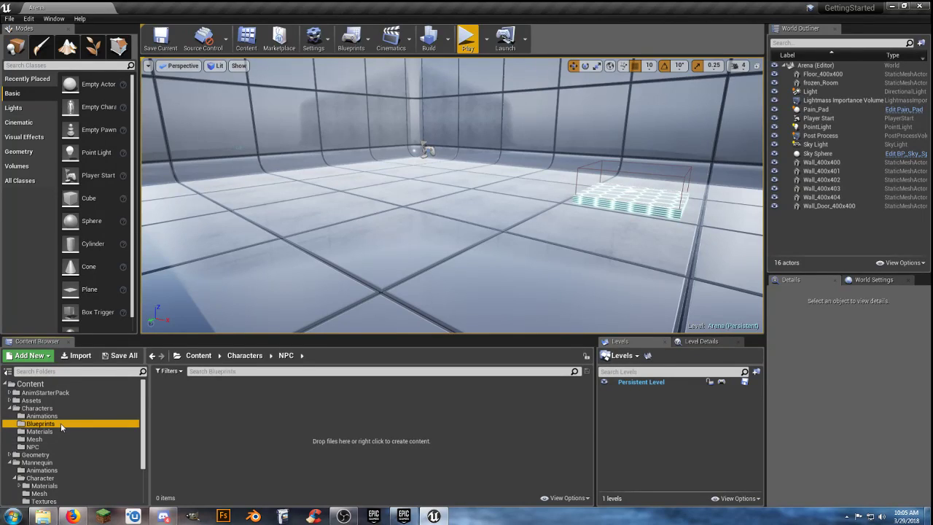
click(174, 461)
drag(168, 403, 67, 444)
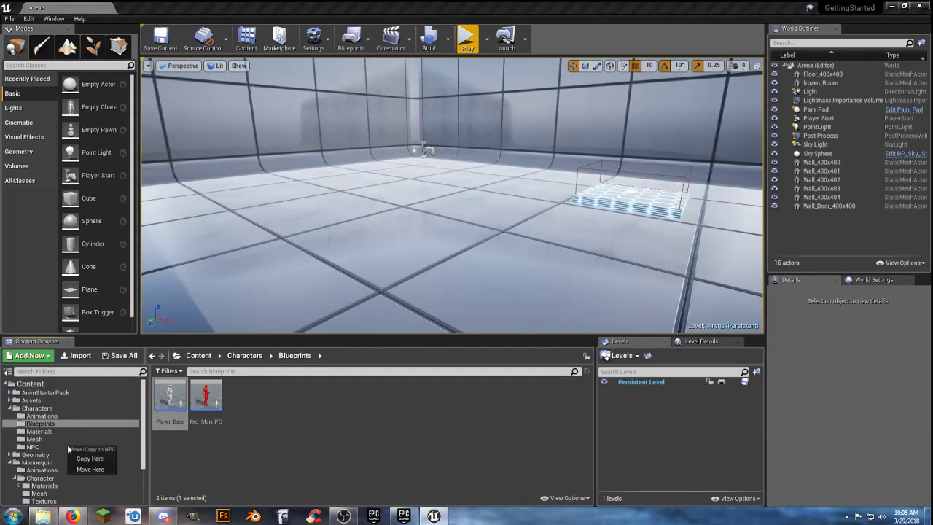
click(75, 452)
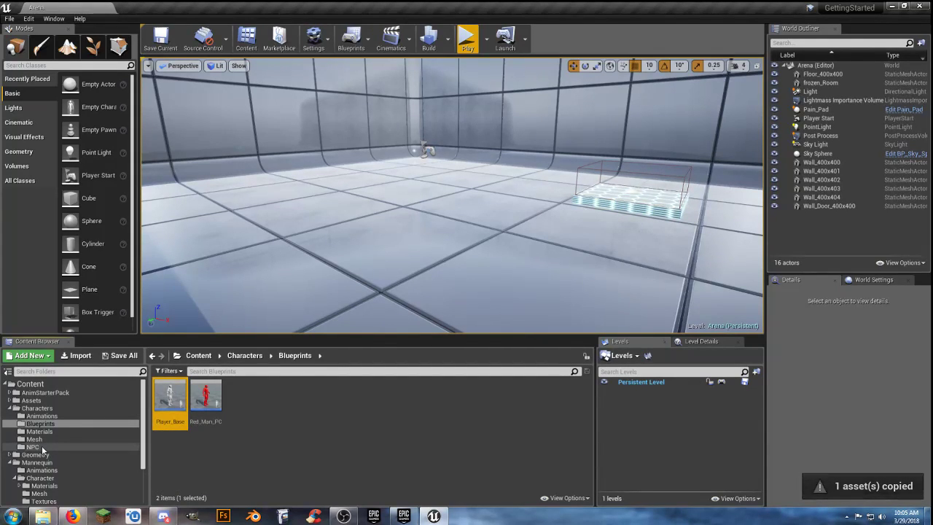
Rename the Player_Base copy in the NPC folder as NPC_Base
click(41, 447)
click(174, 422)
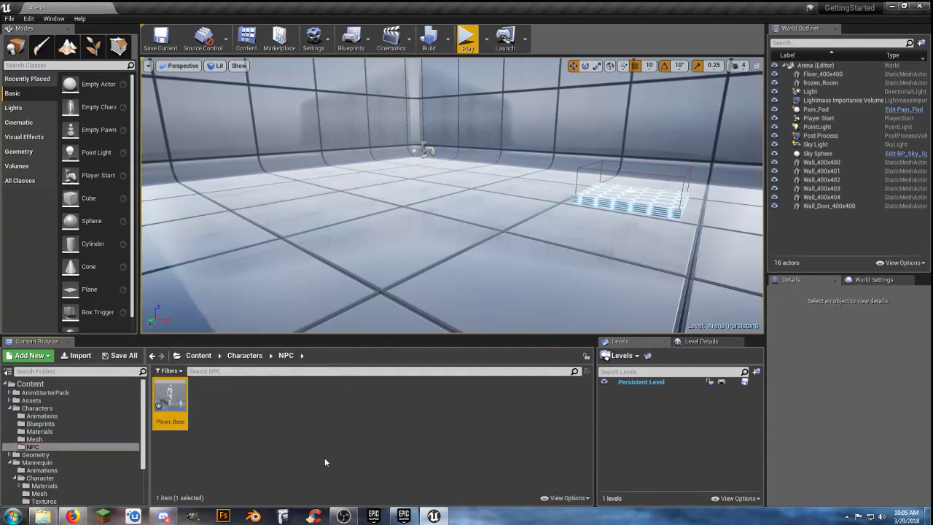
key(F2)
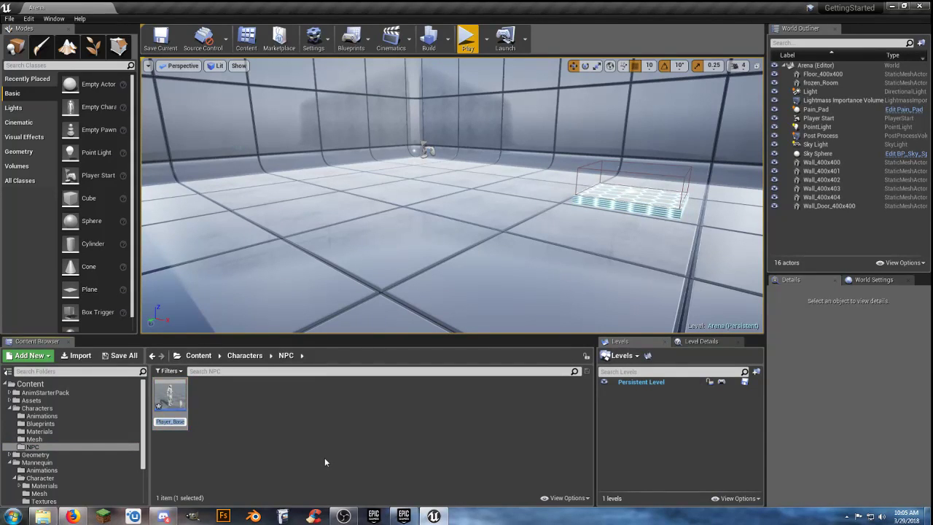
text(NPC_Base)
key(Return)
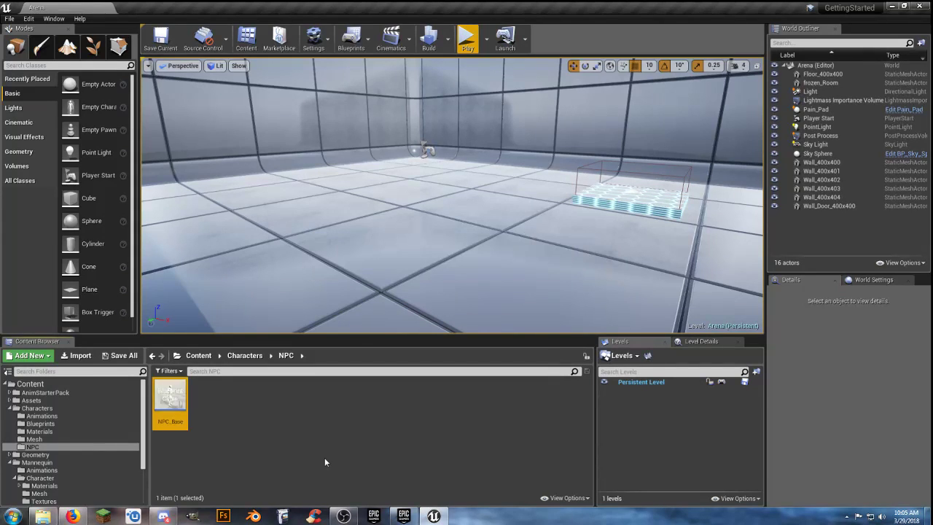
Open the NPC_Base blueprint and delete all nodes and comment boxes from its Event Graph
key(Return)
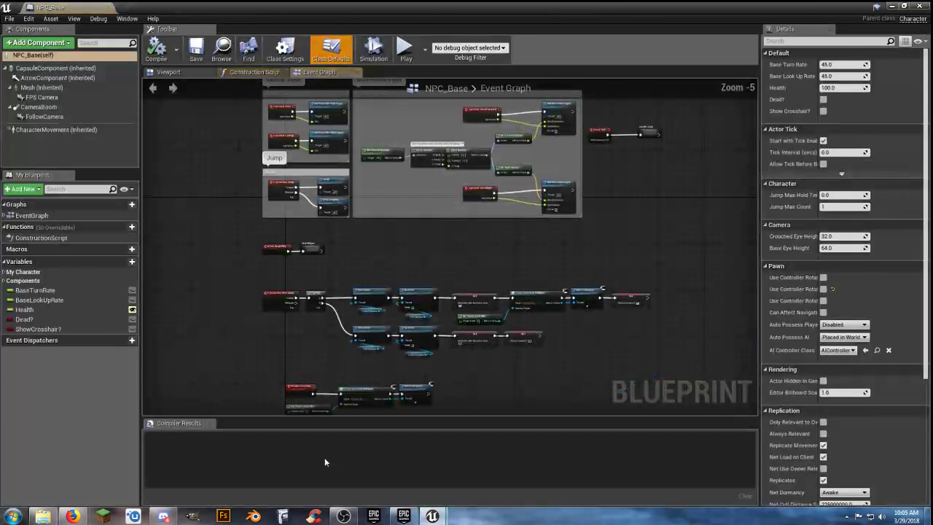
scroll(248, 302, down, 2)
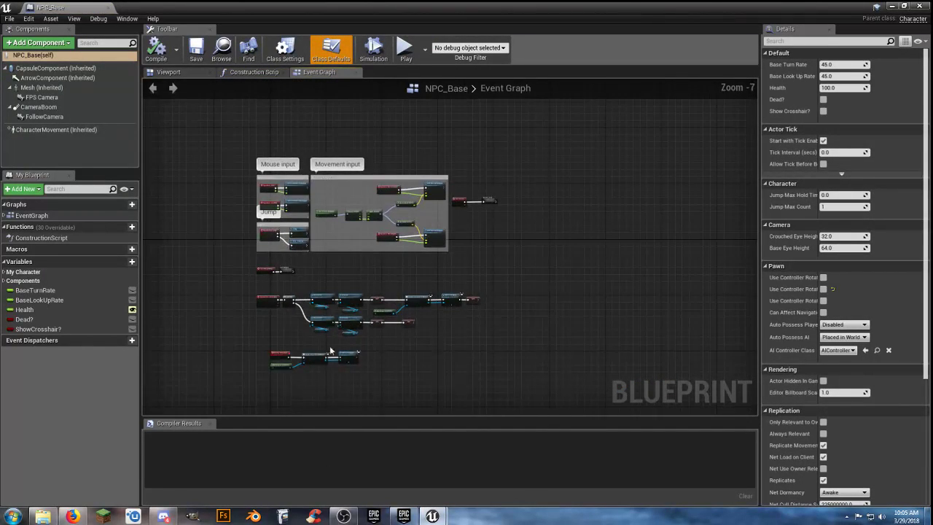
drag(560, 390, 203, 134)
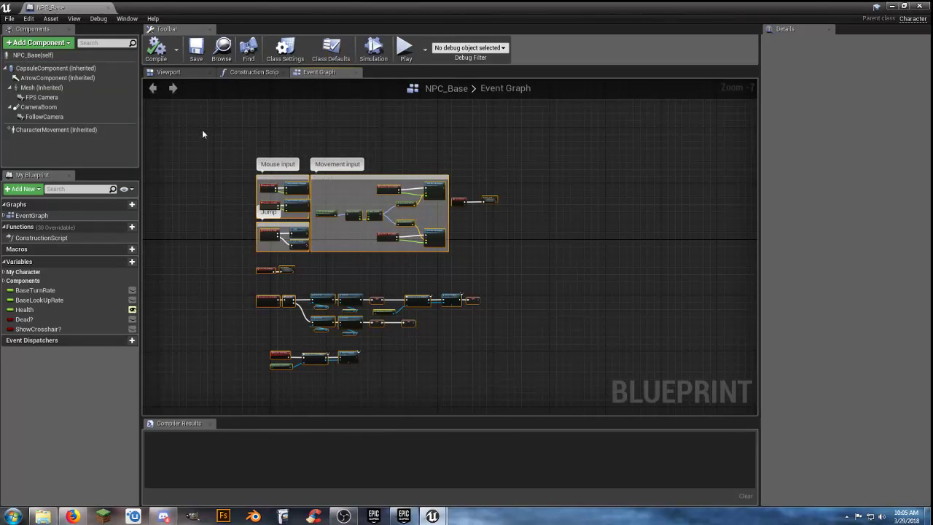
key(Delete)
right_drag(238, 169, 316, 238)
scroll(415, 285, up, 7)
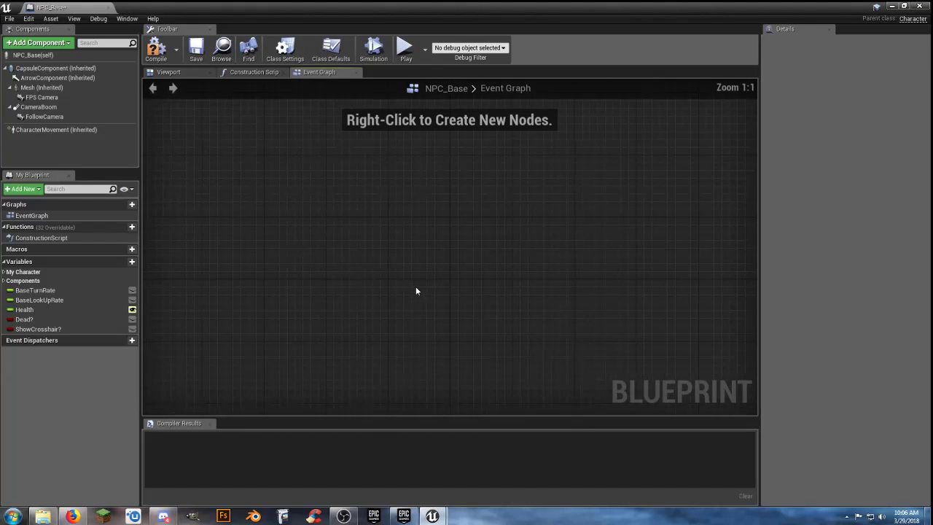
Delete the FollowCamera, CameraBoom and FPS Camera components from the NPC_Base blueprint
click(45, 118)
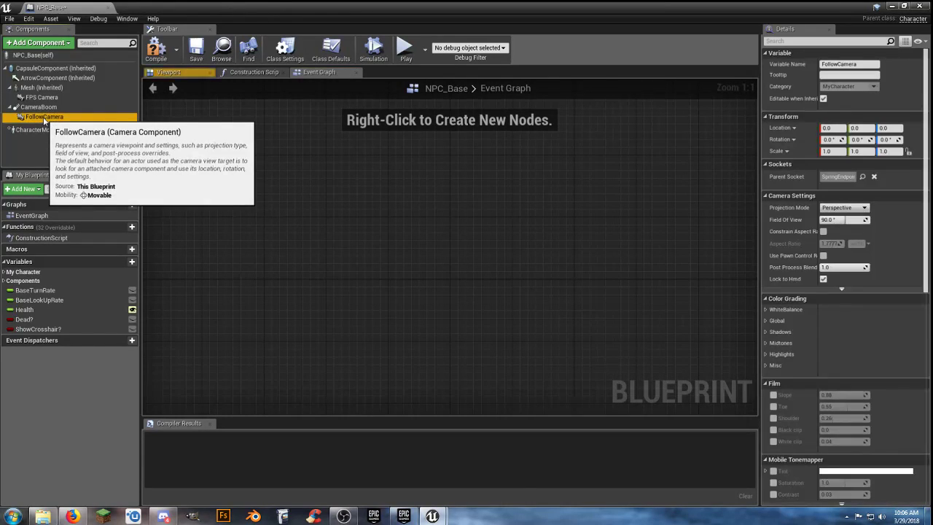
key(Delete)
click(41, 97)
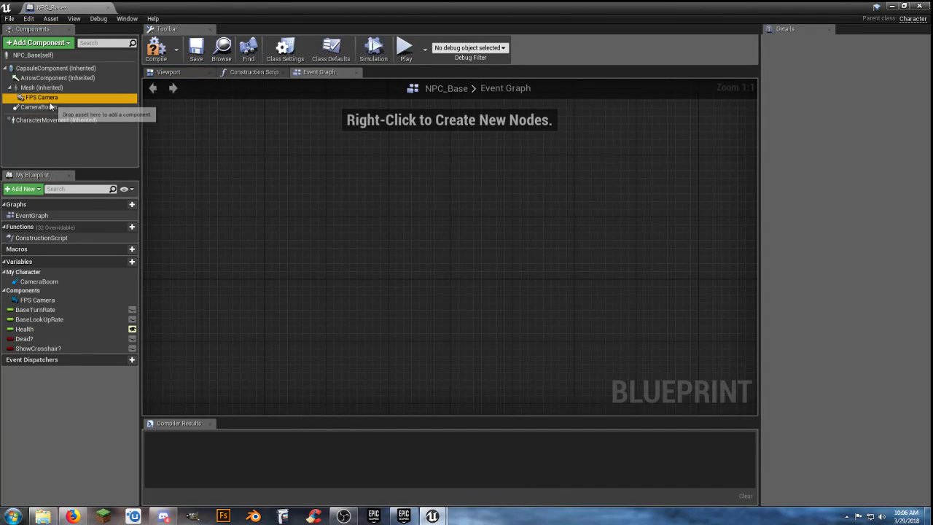
click(45, 108)
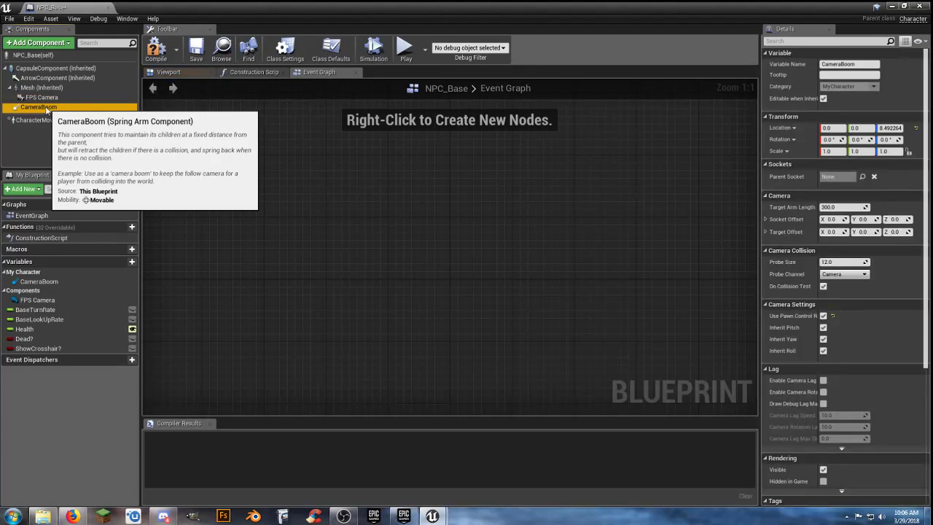
key(Delete)
click(46, 100)
key(Delete)
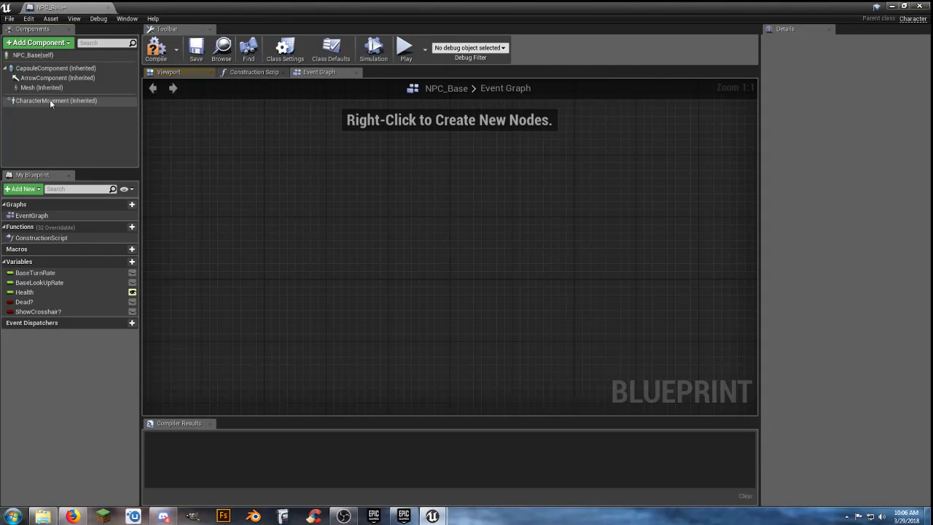
Delete the ShowCrosshair? variable from NPC_Base, and compile and save the blueprint
click(57, 310)
key(Delete)
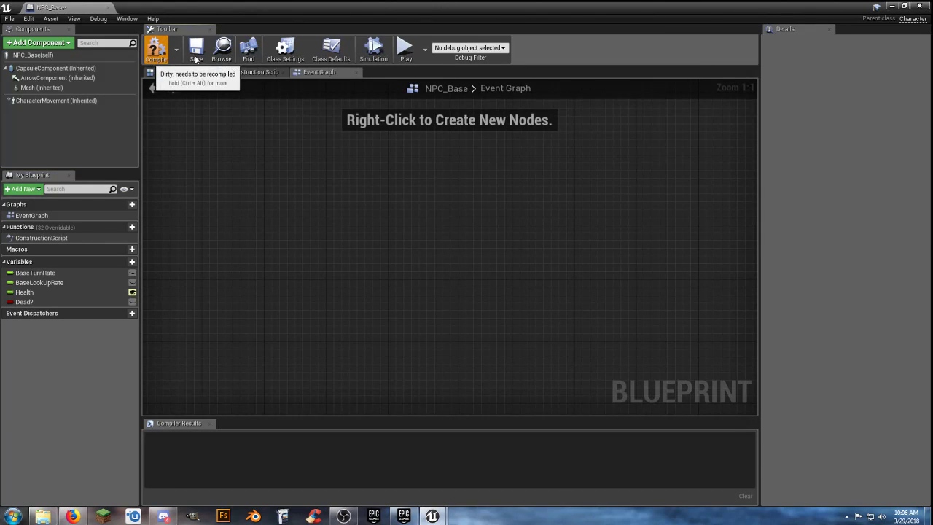
click(156, 48)
click(196, 51)
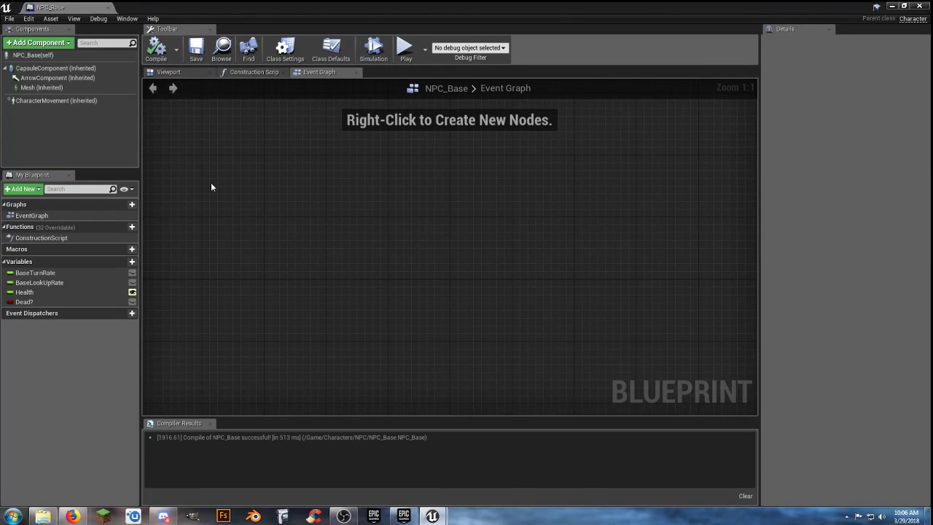
Dock the NPC_Base editor beside the Arena level, check its Mesh component in the viewport, and close the blueprint
drag(82, 10, 175, 15)
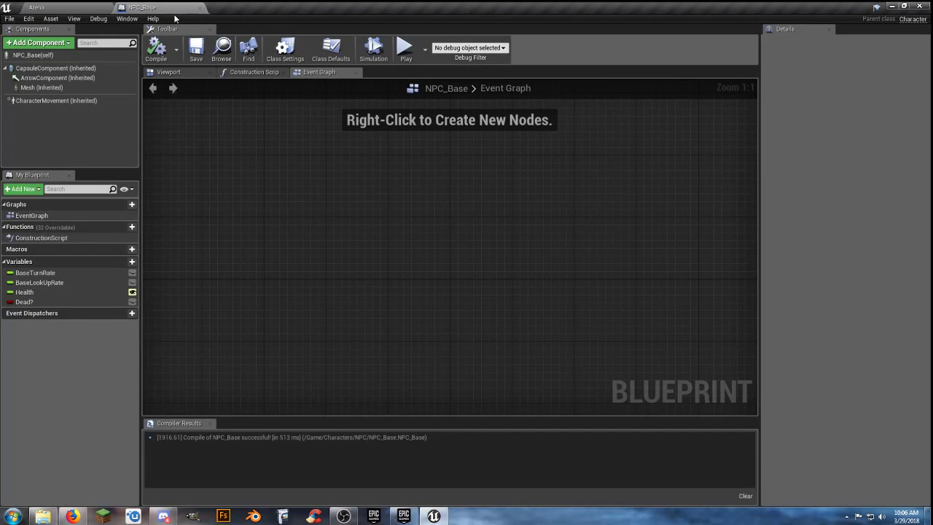
click(41, 88)
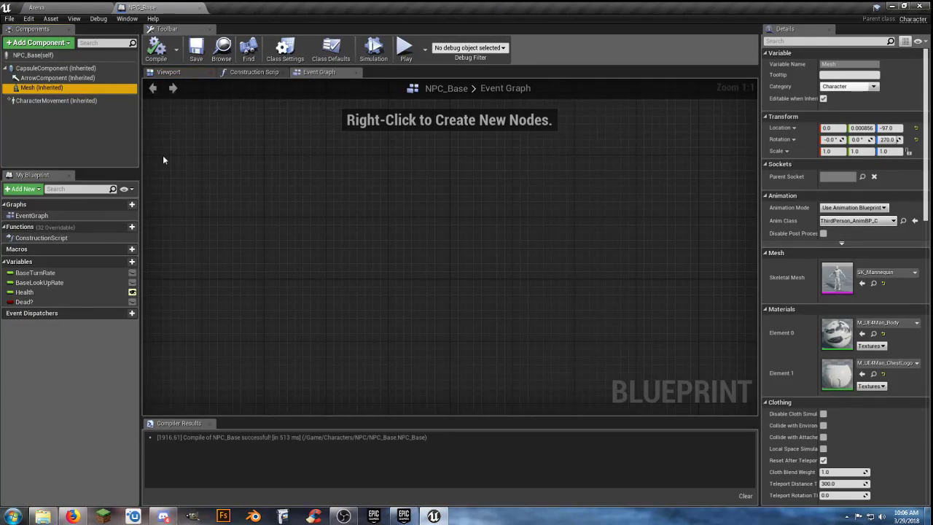
click(175, 72)
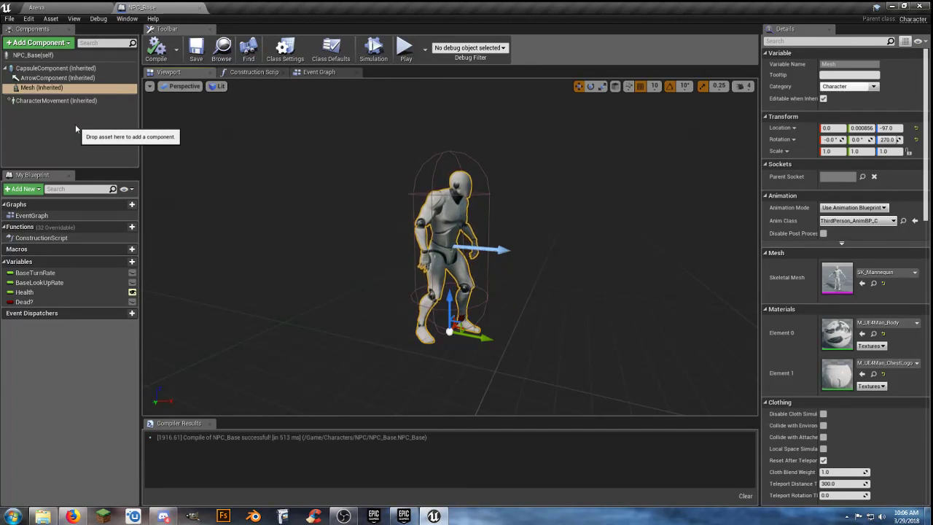
click(200, 9)
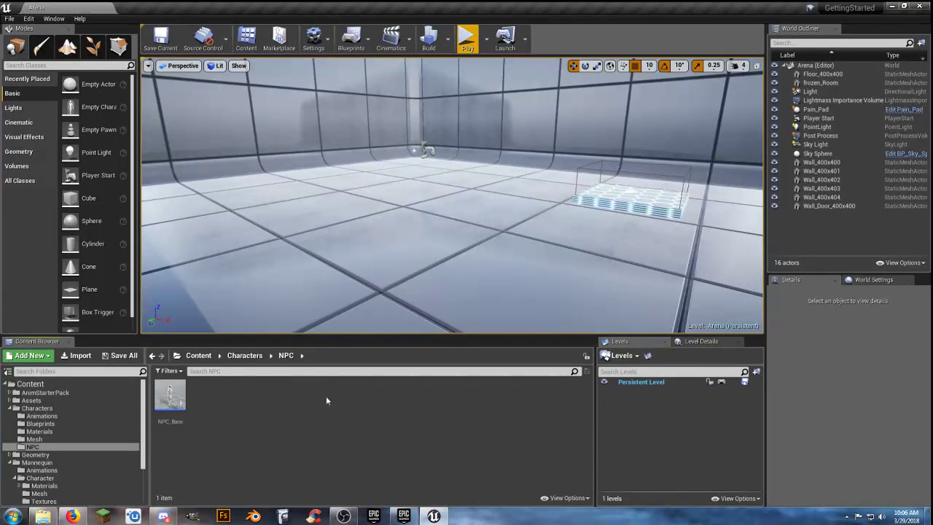
Place two NPC_Base instances side by side on the Arena floor near the back wall
right_drag(366, 313, 576, 304)
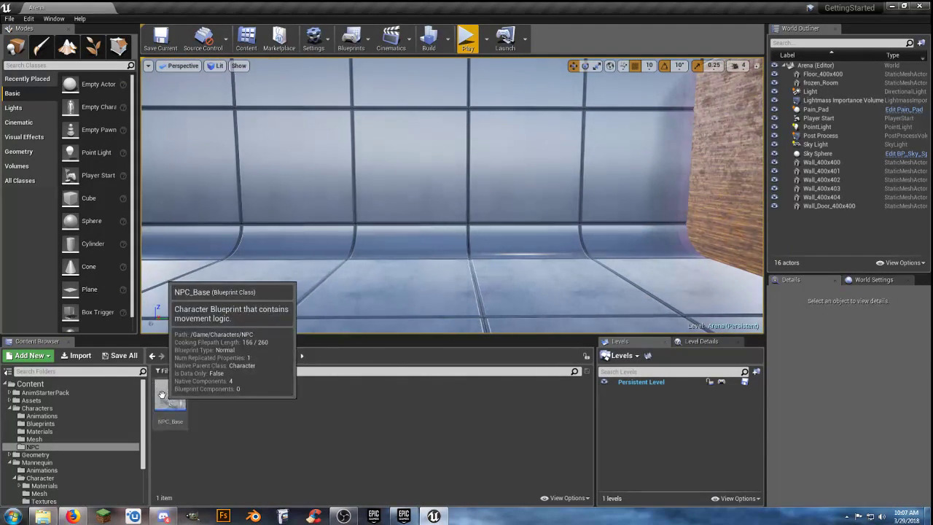
drag(165, 394, 392, 277)
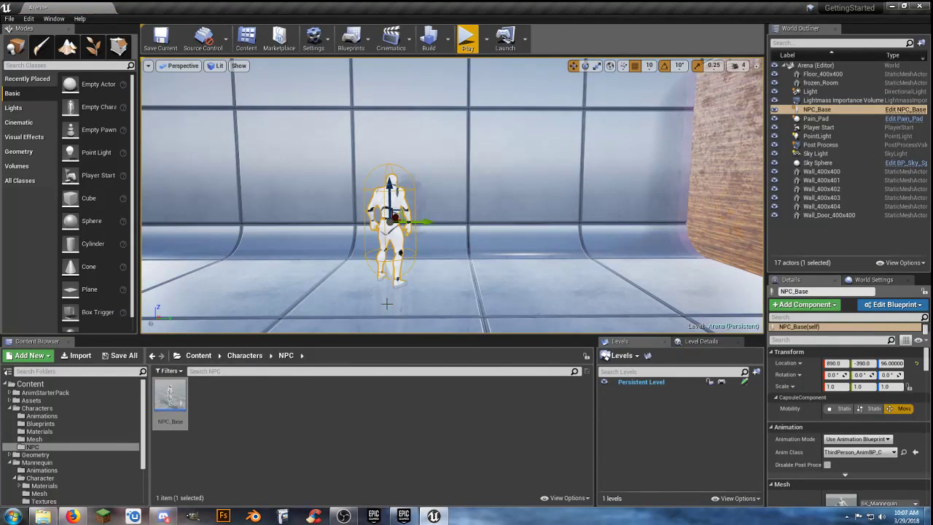
drag(170, 401, 537, 275)
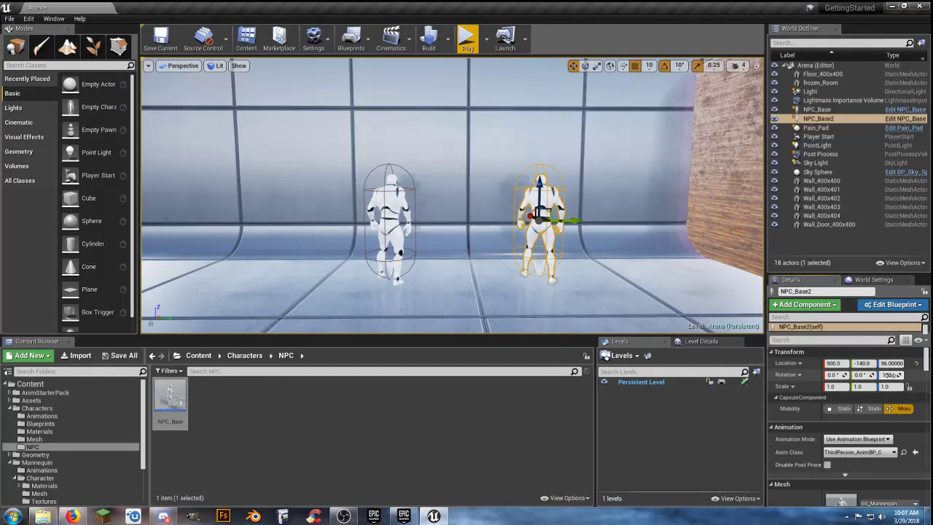
Turn both NPC_Base instances to face the room, with a Z rotation of 180° for NPC_Base2 and about 170° for NPC_Base
key(Return)
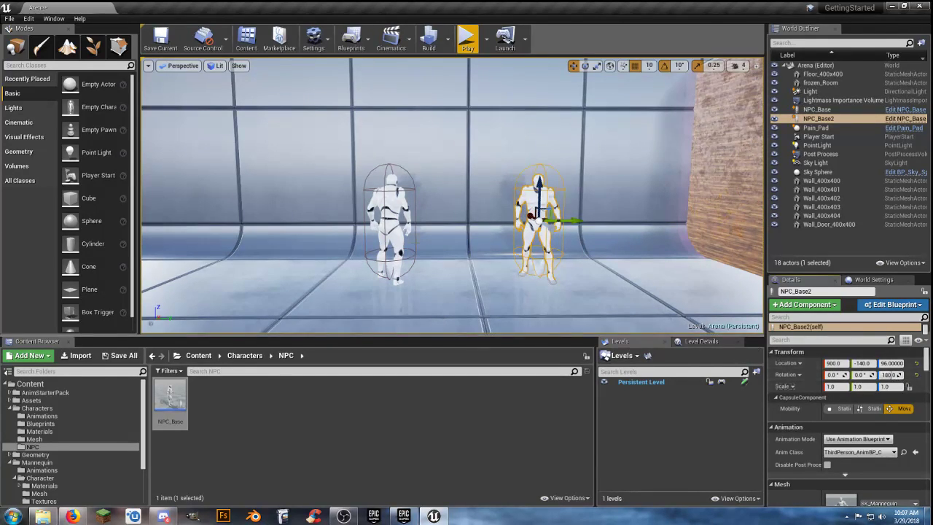
click(389, 218)
right_drag(390, 218, 343, 219)
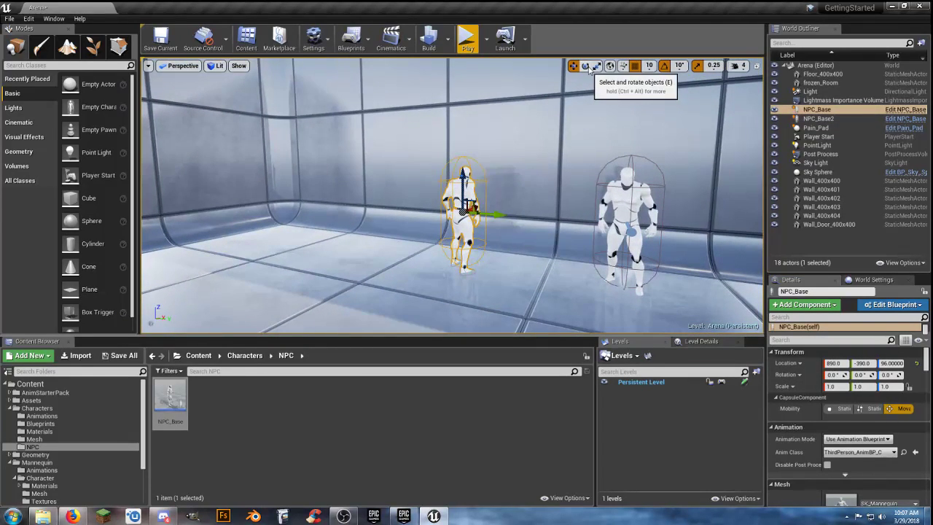
click(585, 66)
drag(505, 216, 516, 216)
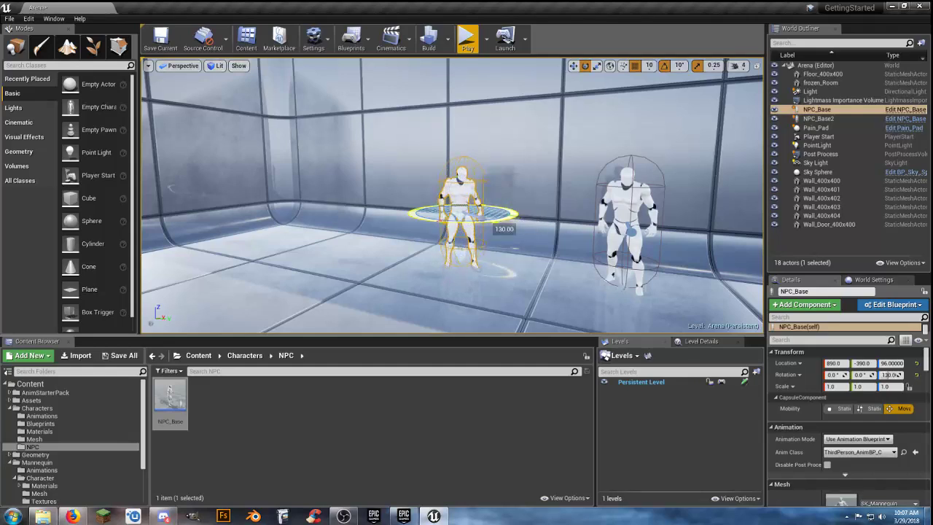
Play-test the Arena level by running the player around the two NPCs, and stop the session
right_drag(494, 219, 581, 216)
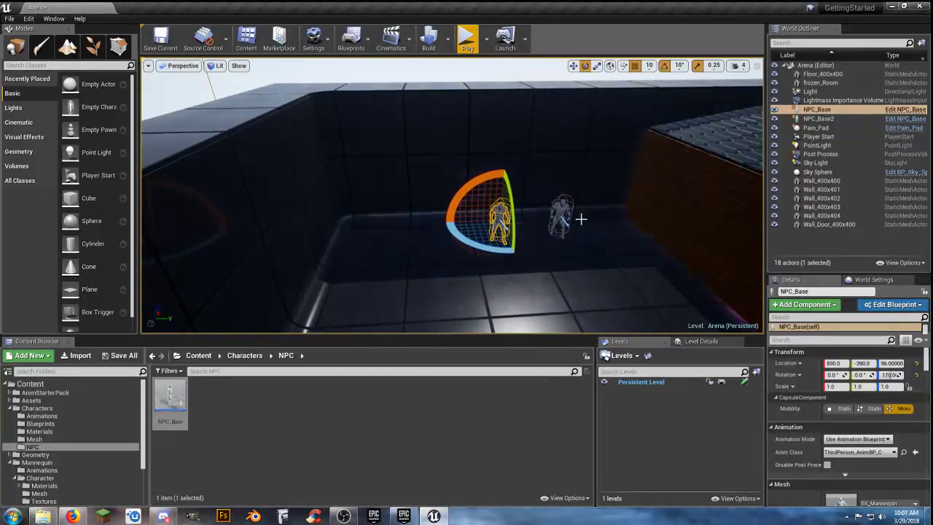
click(468, 38)
key(w)
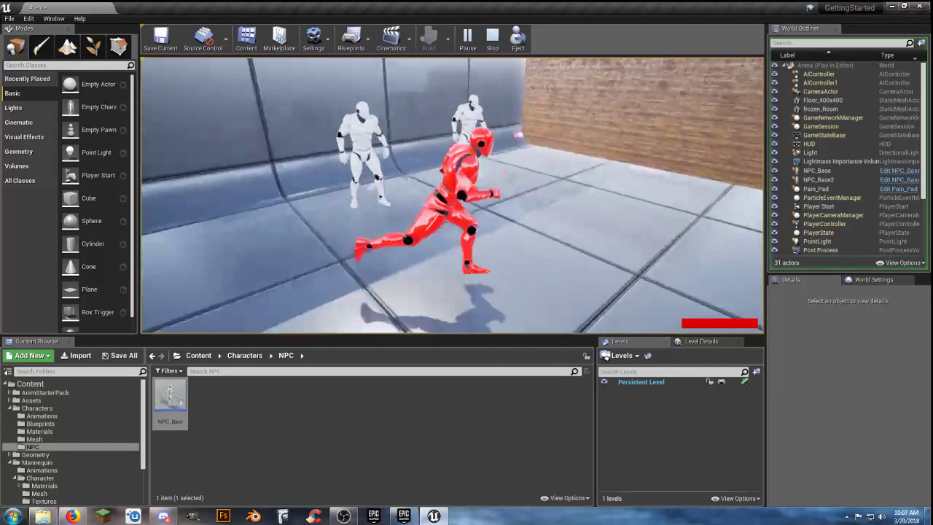
key(s)
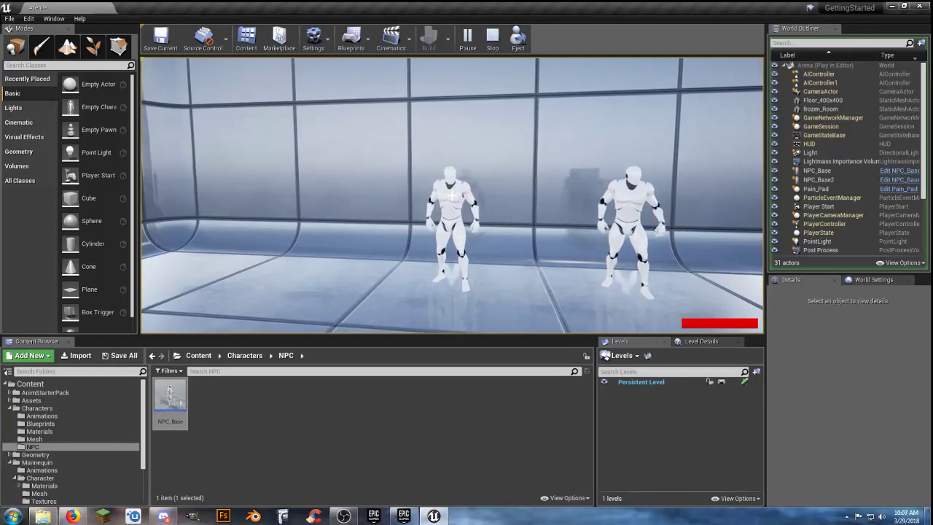
key(Escape)
right_drag(430, 103, 379, 126)
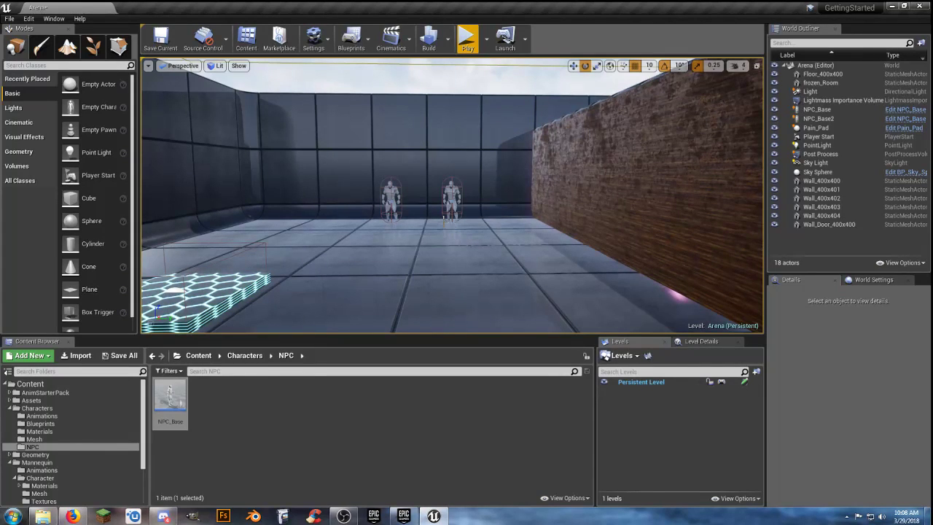
right_drag(465, 237, 445, 205)
key(w)
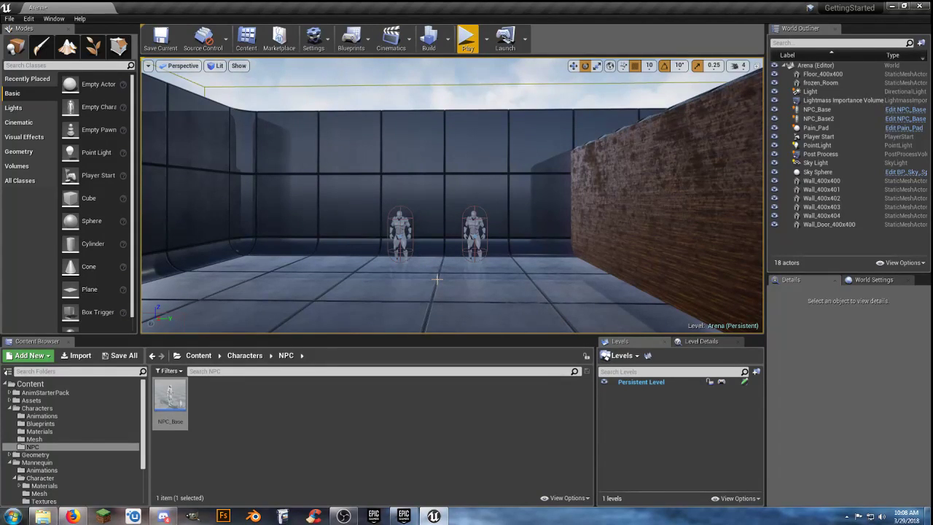
click(311, 430)
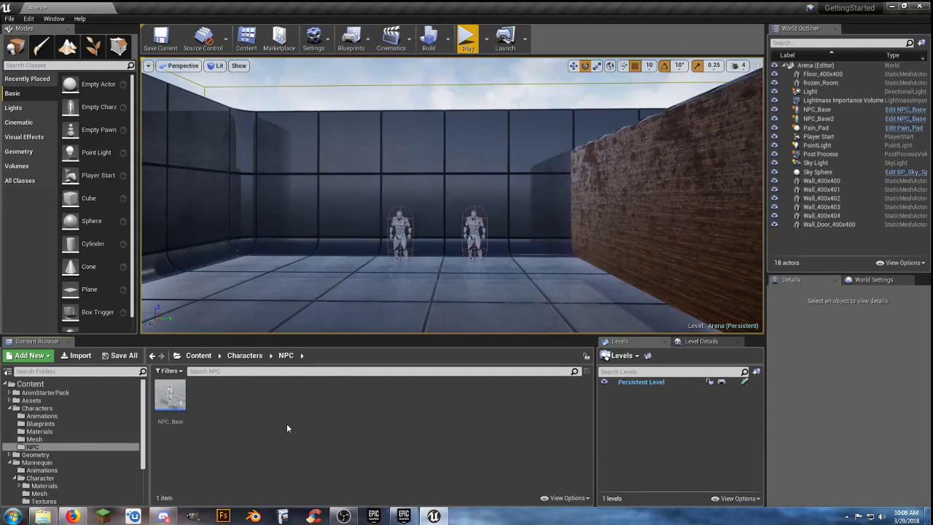
Open the Player_Base blueprint from Characters/Blueprints and bring the View Swap nodes of its Event Graph into view
click(40, 424)
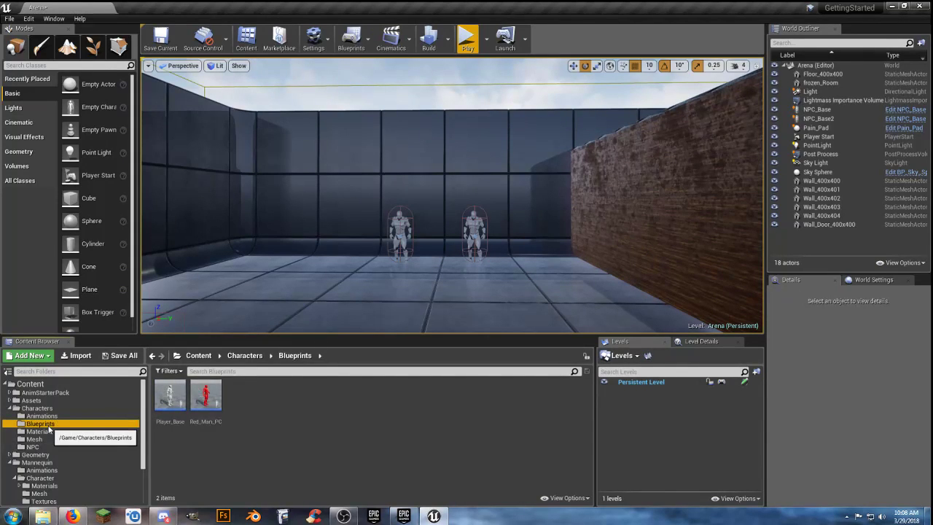
double_click(165, 405)
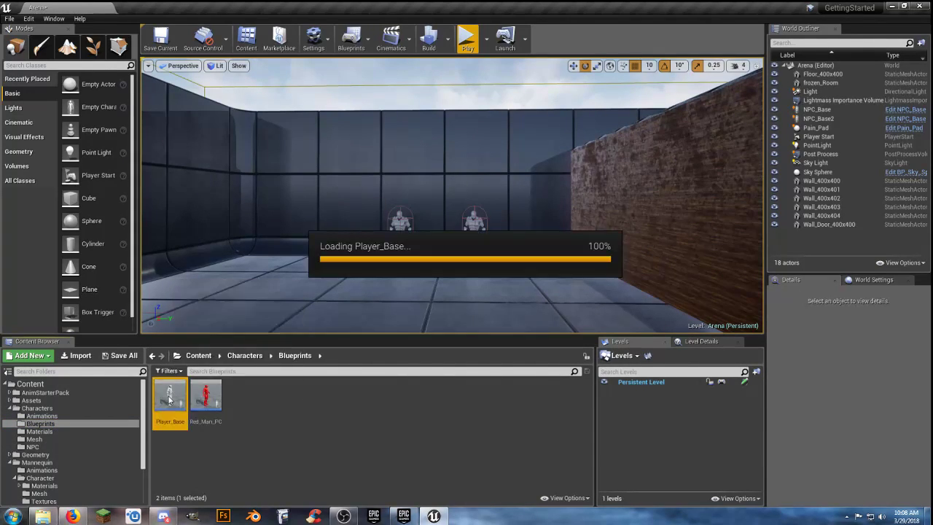
right_drag(349, 360, 457, 330)
scroll(458, 330, down, 3)
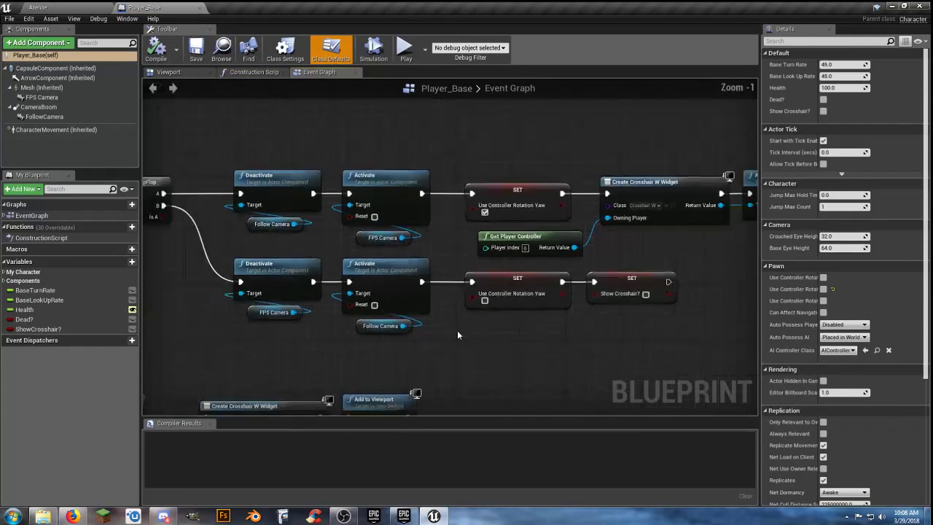
scroll(457, 317, down, 1)
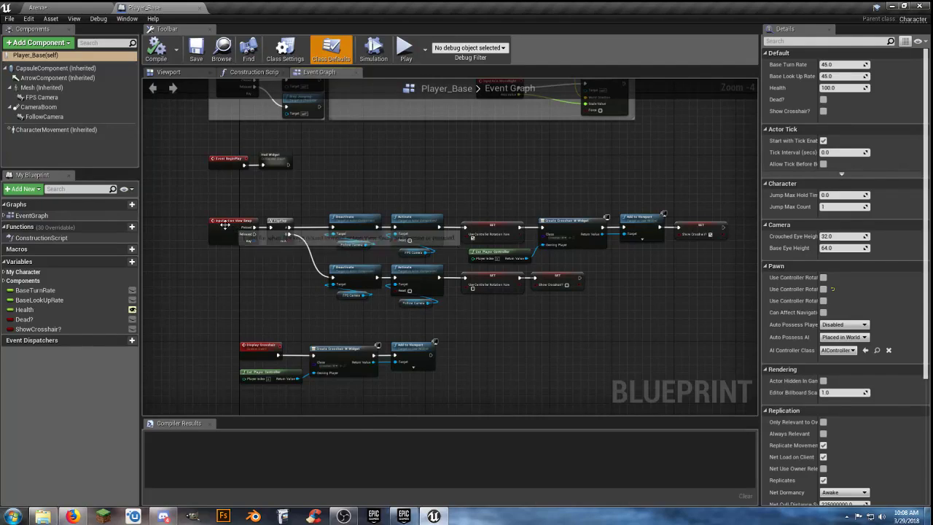
Wrap the View Swap input nodes of Player_Base in a comment box titled View Change
drag(707, 302, 226, 243)
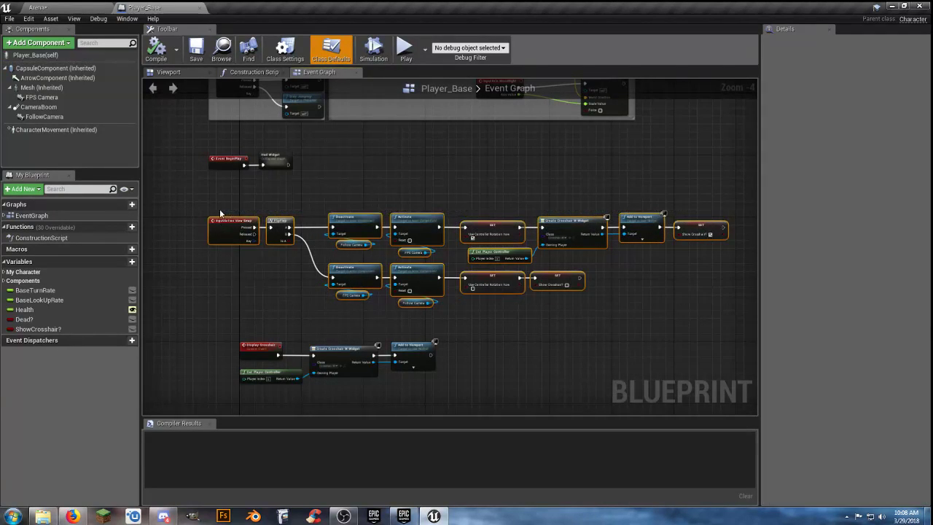
scroll(226, 243, up, 2)
scroll(226, 243, down, 2)
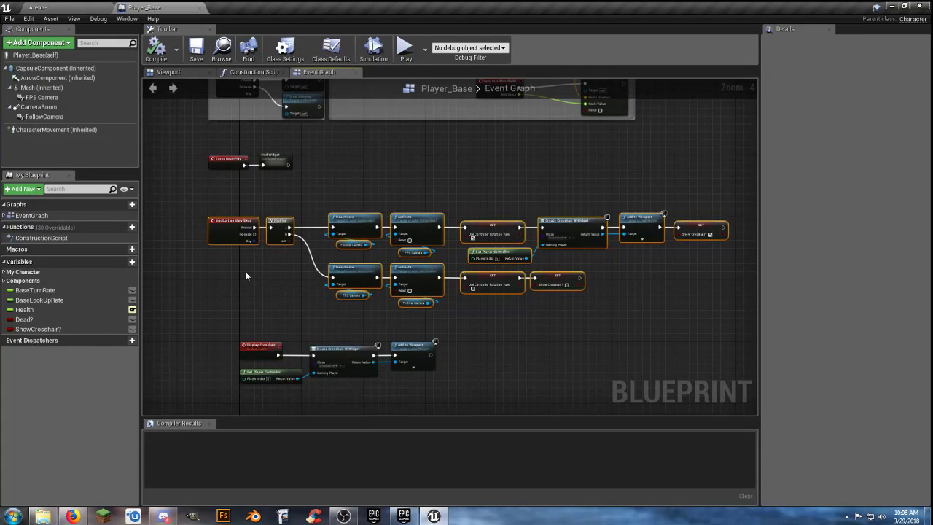
key(c)
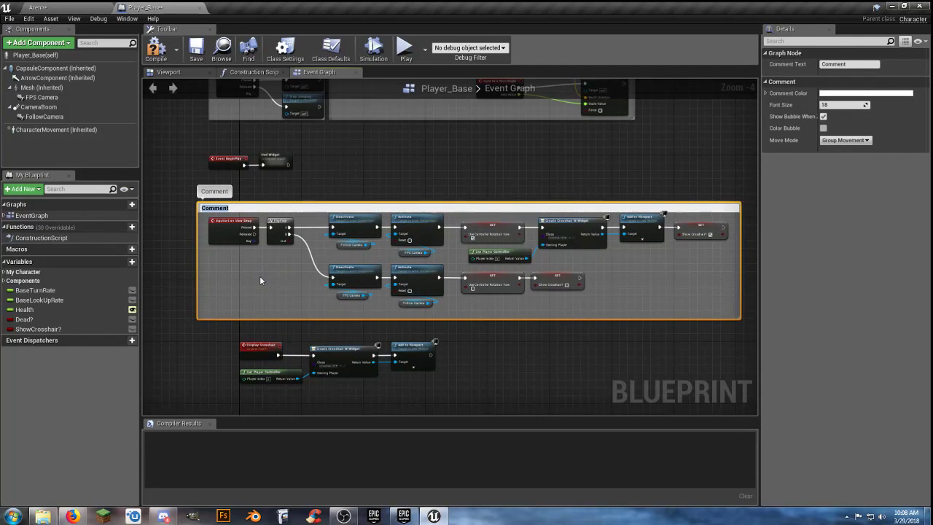
text(View Change)
click(259, 275)
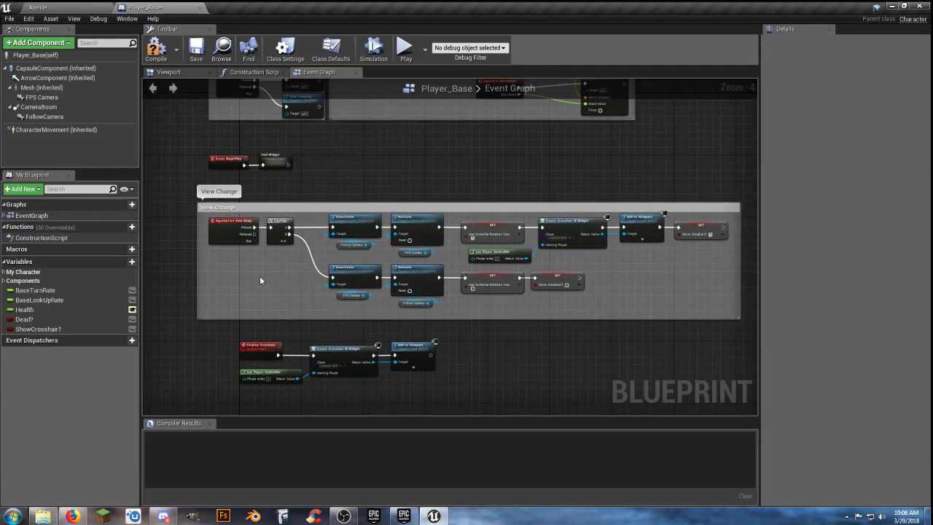
Set the View Change comment's color to blue, hex sRGB 6B77FFFF
click(239, 208)
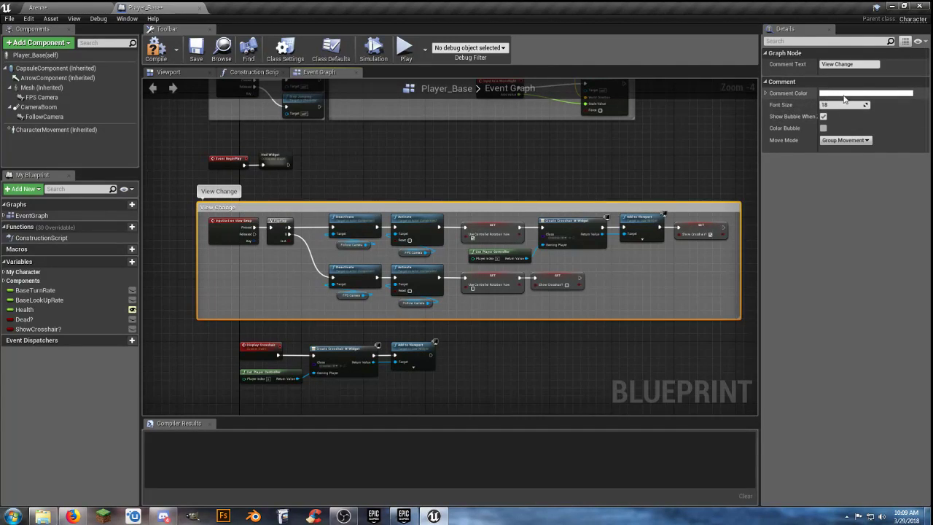
click(866, 93)
click(671, 147)
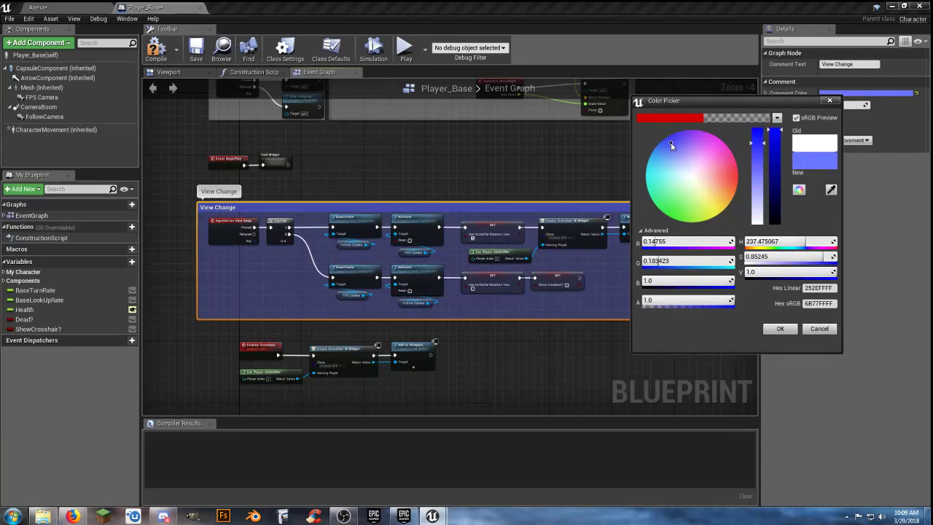
click(780, 328)
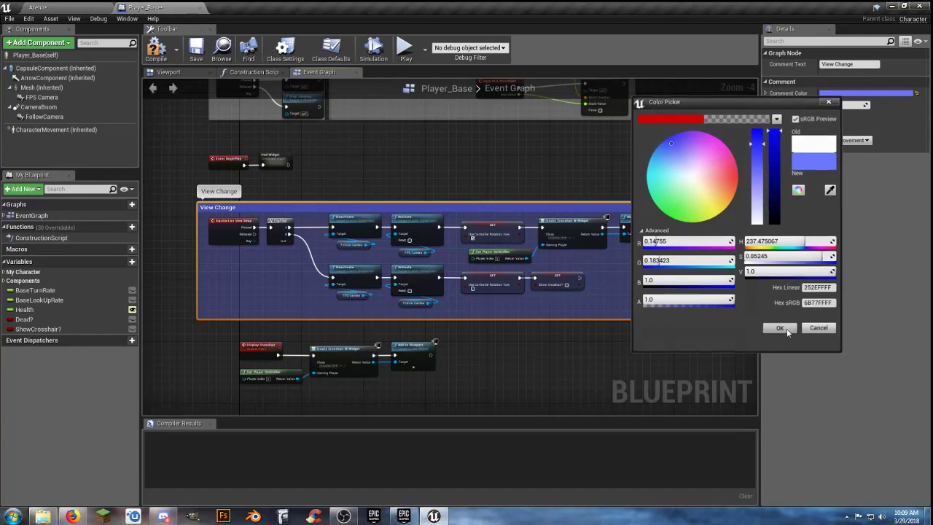
Move the View Change comment group to the left of the Mouse input comment, and focus on the Display Crosshair nodes
scroll(681, 273, down, 5)
drag(614, 257, 418, 166)
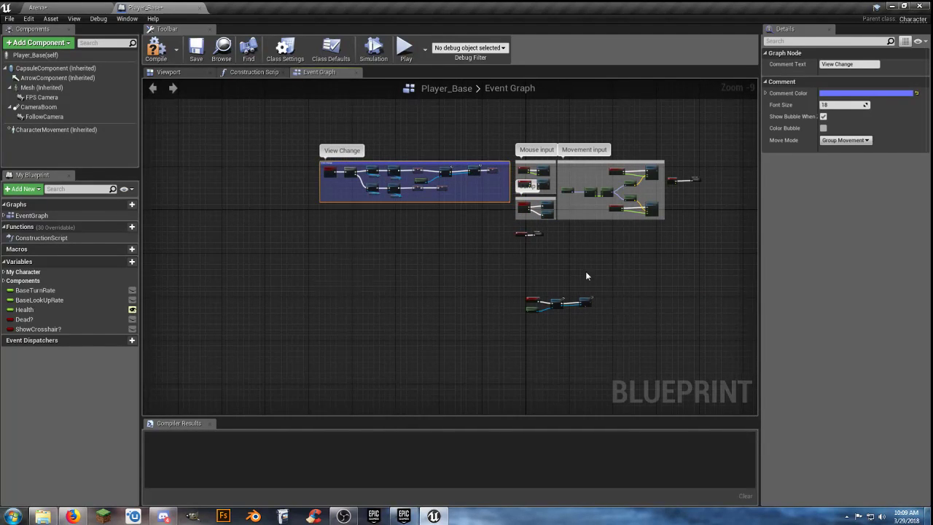
right_drag(604, 295, 562, 290)
scroll(572, 325, up, 7)
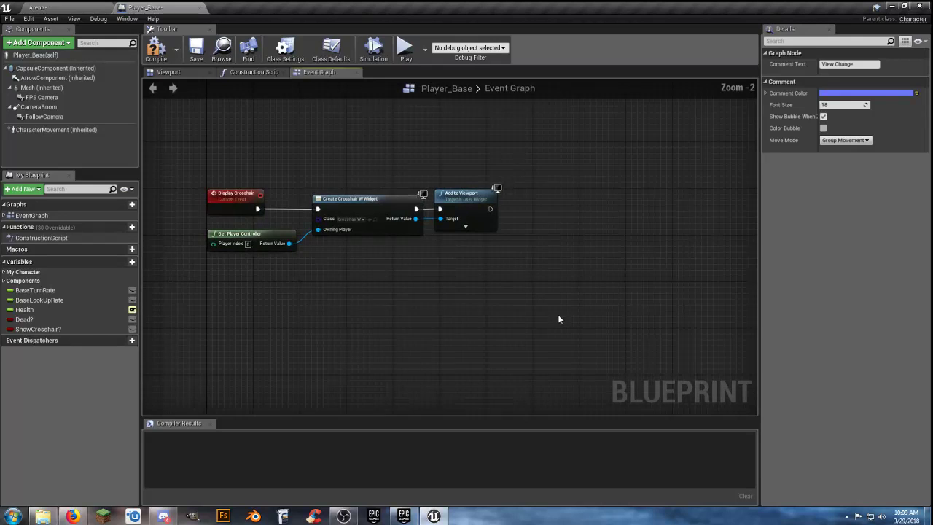
Wrap the Display Crosshair event and its widget nodes in a comment box titled Crosshair
drag(541, 304, 211, 163)
scroll(252, 157, down, 3)
right_drag(281, 146, 489, 286)
text(c)
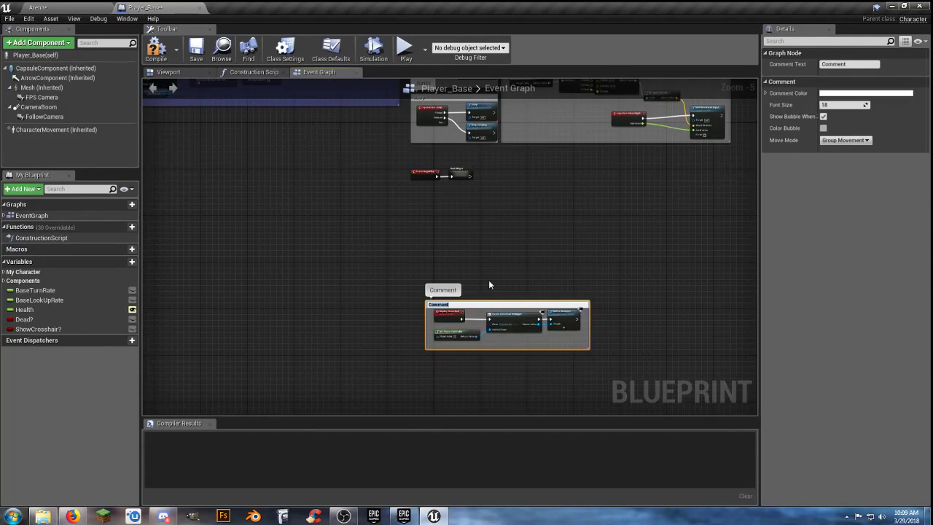
text(Crosshair)
click(488, 280)
Move the Crosshair comment group to the right of the Movement input comment, just below the Event Tick nodes
scroll(481, 271, down, 7)
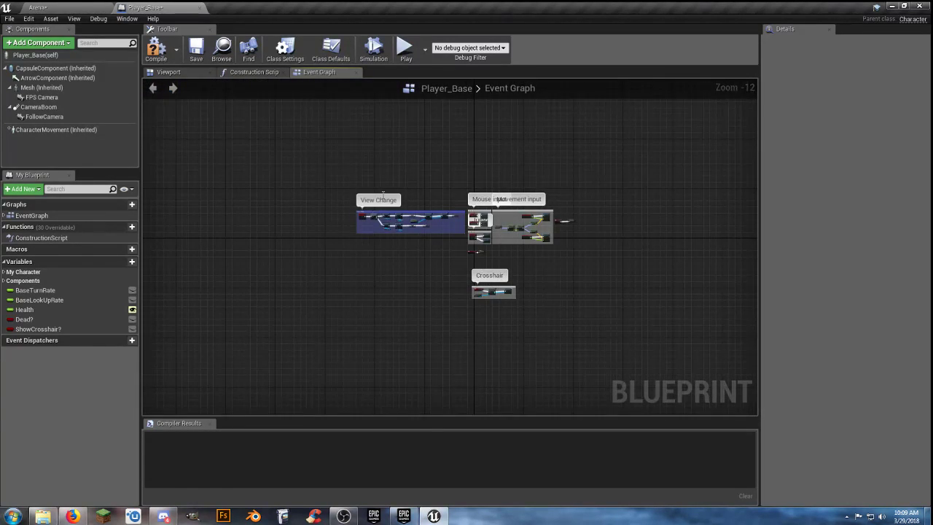
scroll(493, 289, up, 5)
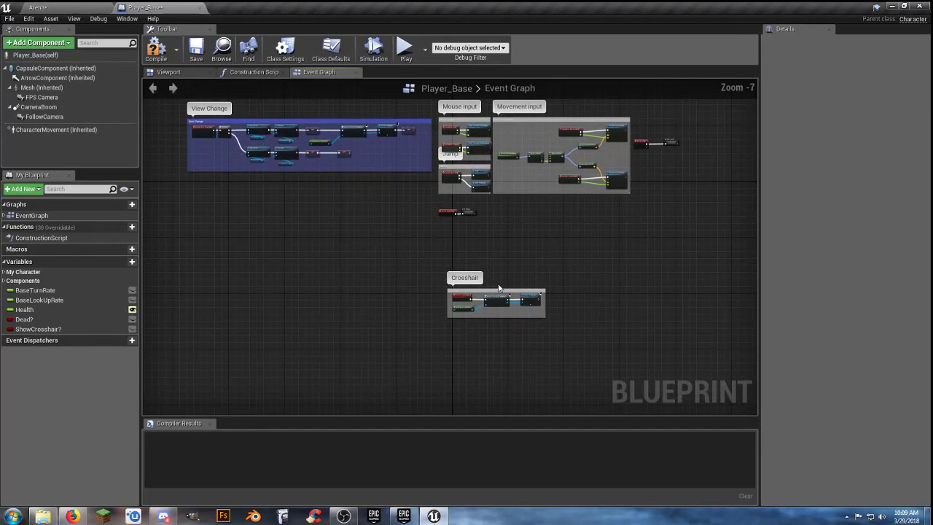
drag(501, 288, 688, 170)
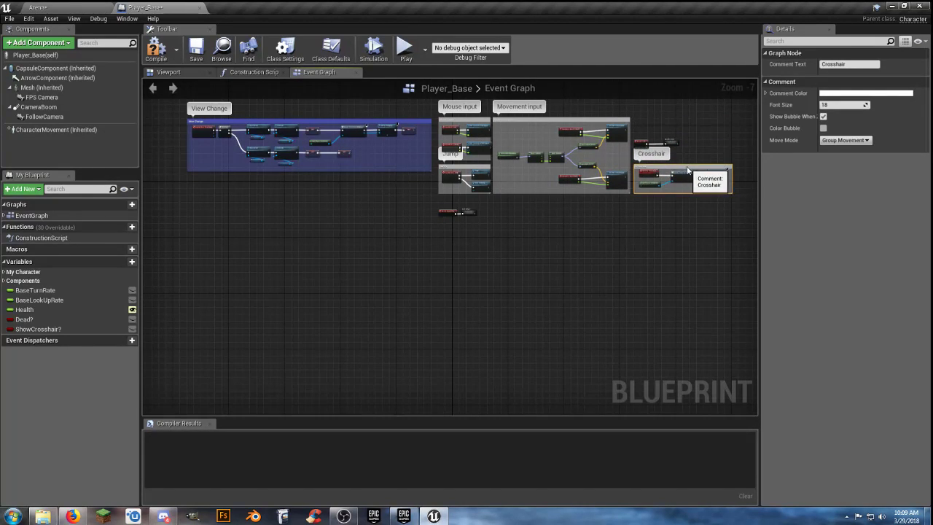
click(596, 210)
Move the Event BeginPlay and Hud Widget nodes from below the Jump comment to just above the Event Tick nodes
click(443, 212)
right_drag(444, 212, 410, 288)
scroll(410, 289, up, 4)
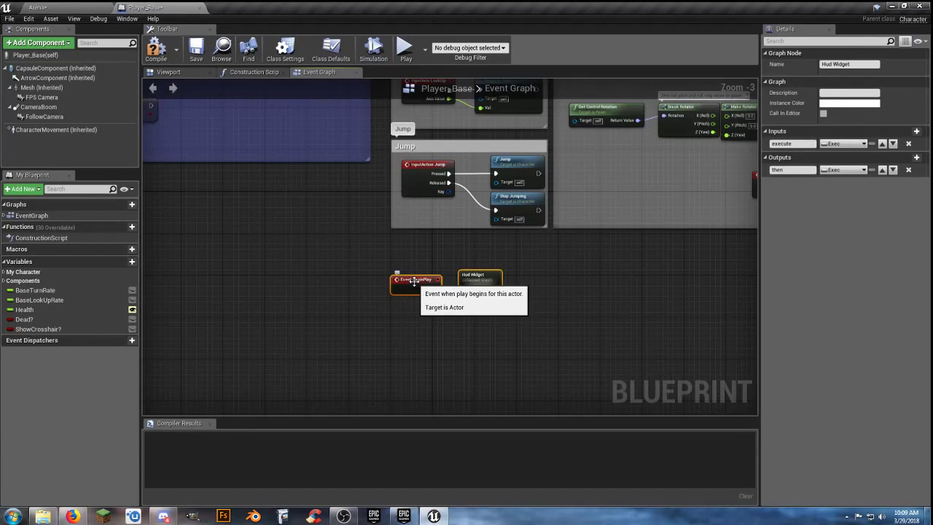
drag(414, 281, 682, 274)
right_drag(571, 282, 345, 365)
drag(331, 362, 636, 115)
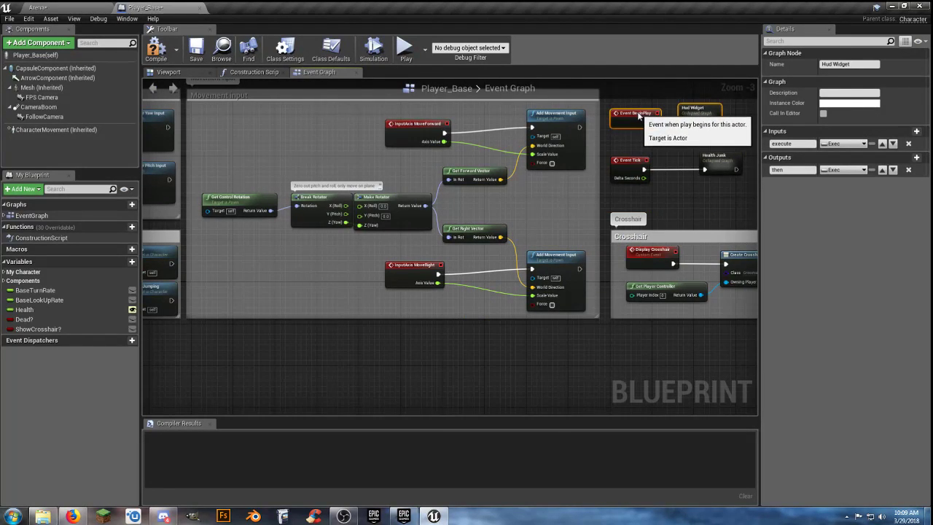
click(439, 377)
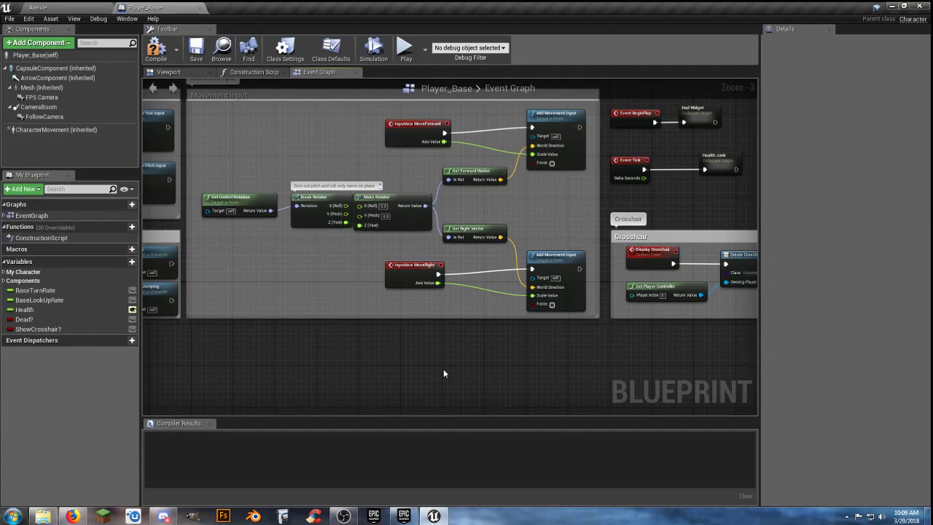
Add an InputAction Primary Attack event in the empty graph area below the Jump comment
right_drag(375, 371, 548, 291)
right_drag(359, 325, 440, 326)
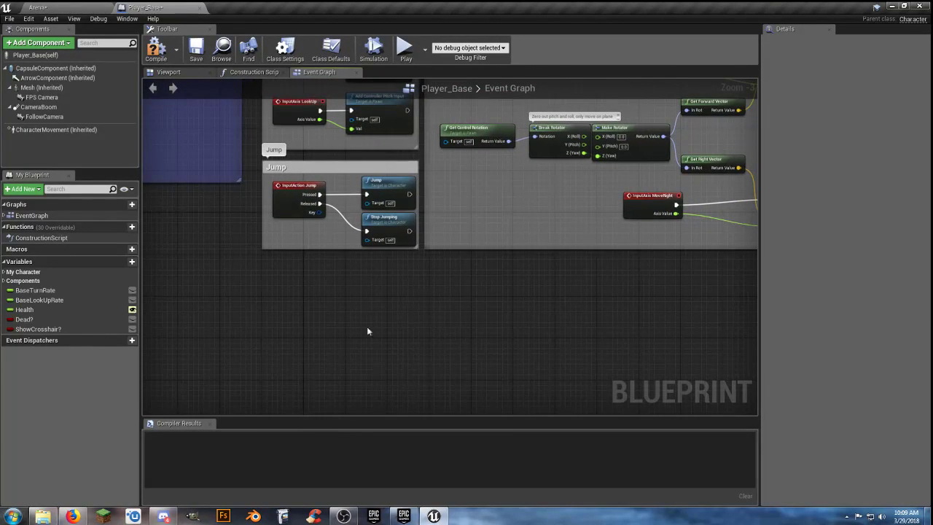
right_click(301, 320)
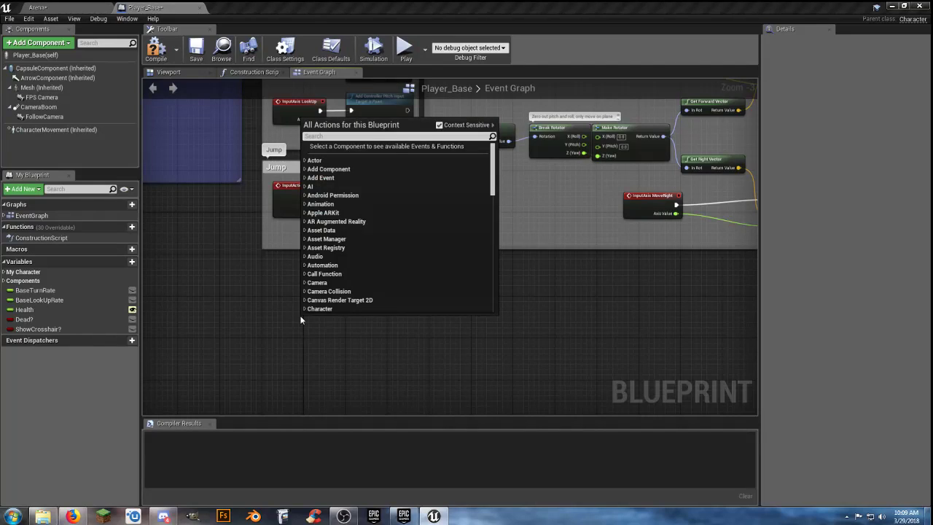
text(primary)
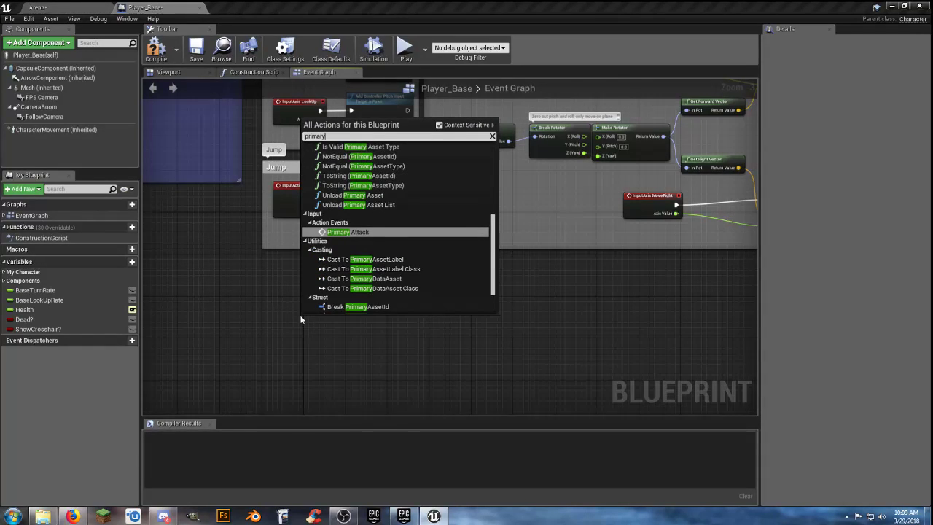
click(355, 234)
right_drag(327, 301, 410, 254)
drag(416, 278, 362, 246)
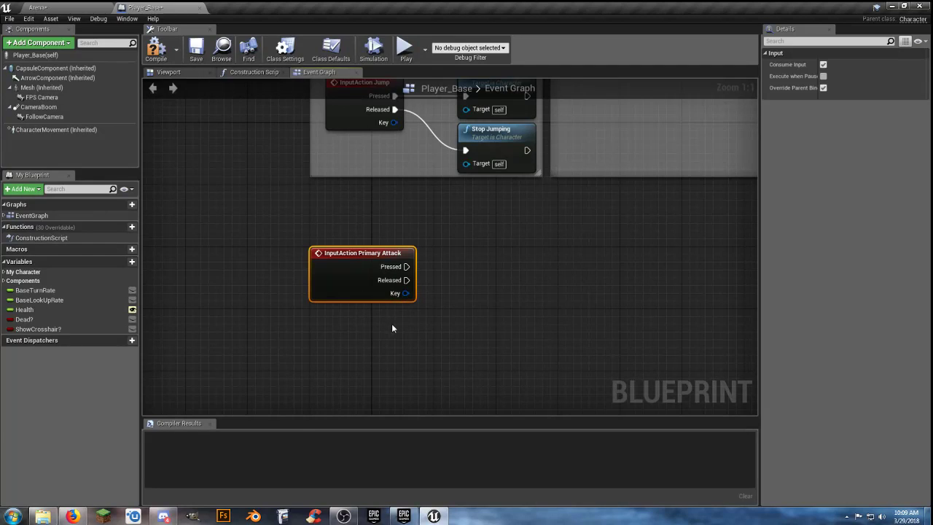
Add a LineTraceByChannel node driven by the Pressed output of the Primary Attack event
right_drag(452, 329, 355, 277)
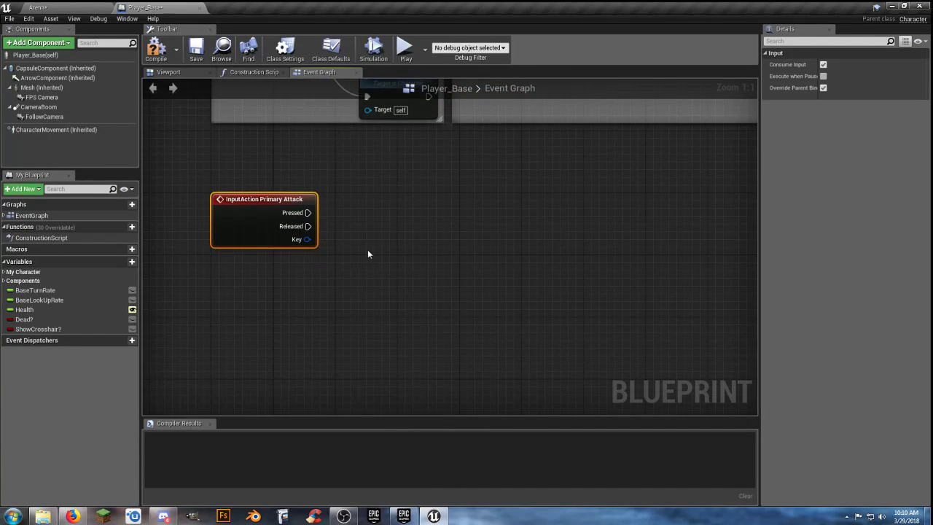
drag(308, 211, 518, 211)
text(li)
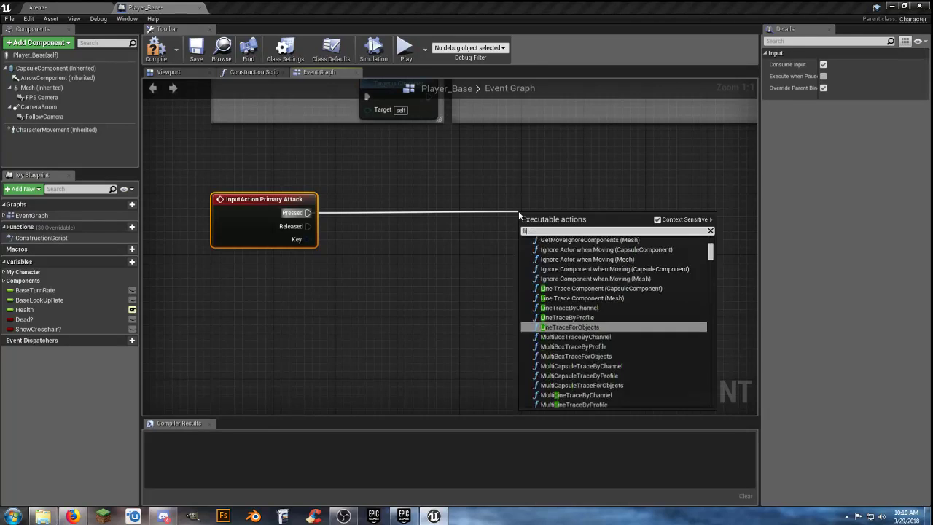
text(netrace)
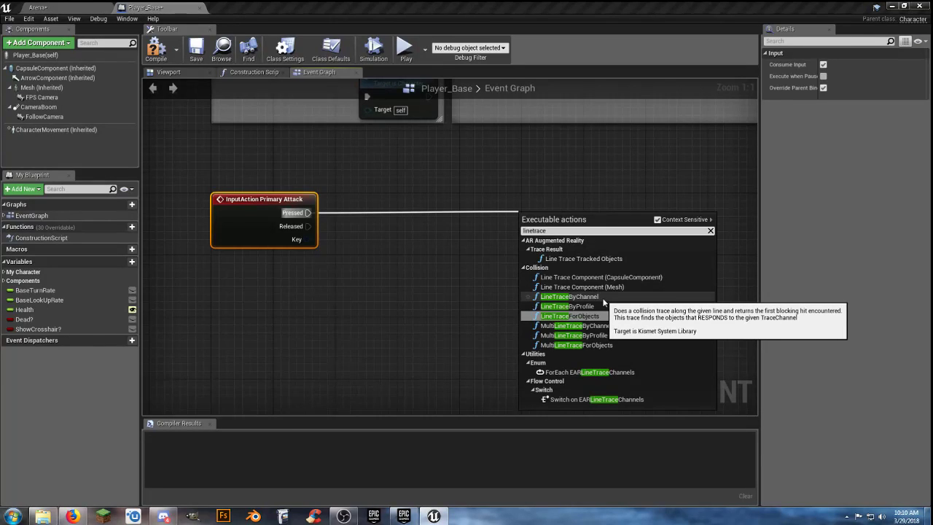
click(576, 296)
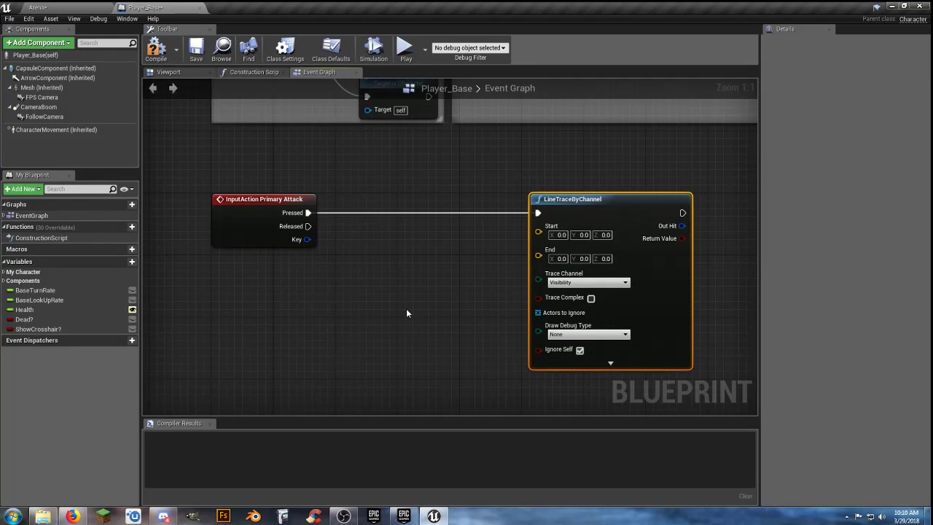
right_drag(405, 313, 439, 305)
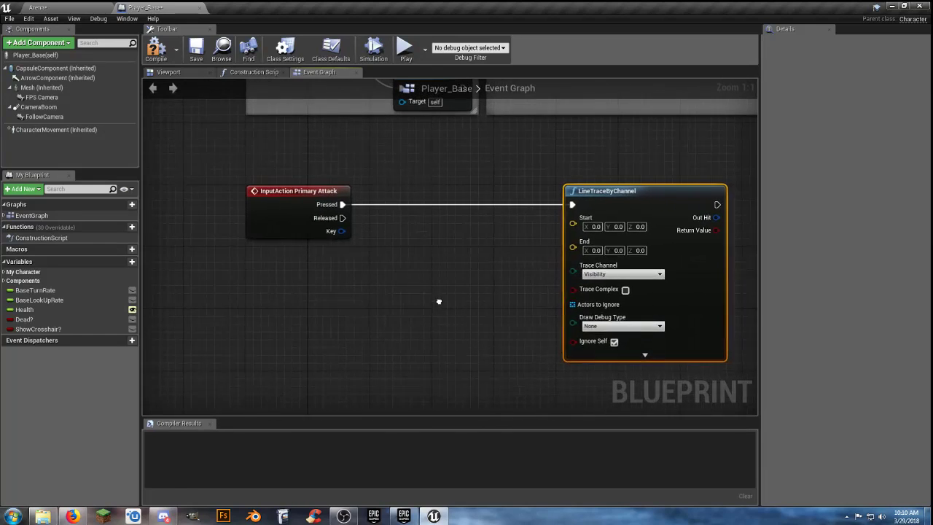
Expand the LineTraceByChannel node and set its Draw Debug Type to For Duration with a Draw Time of 0.5
click(645, 355)
right_drag(533, 325, 482, 274)
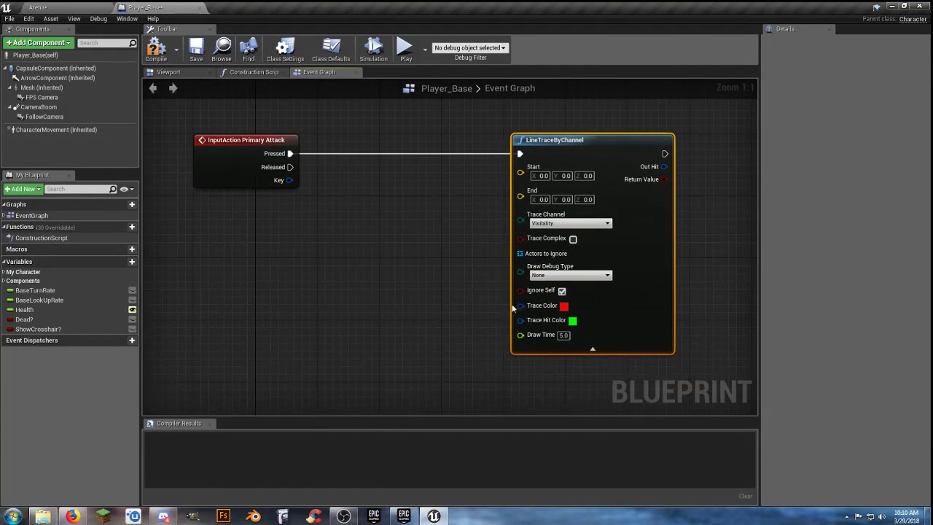
click(596, 274)
click(562, 295)
click(563, 334)
text(0.5)
click(461, 300)
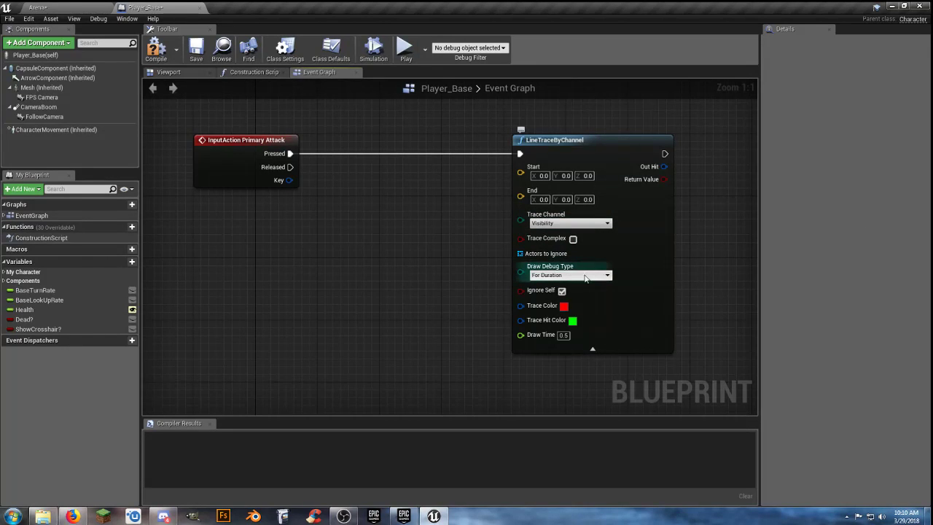
right_drag(400, 254, 507, 258)
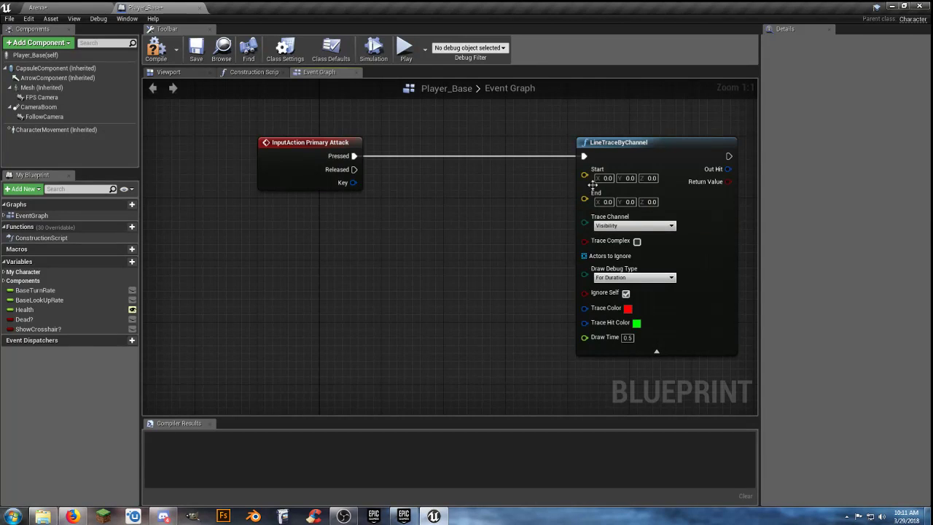
Add an FPS Camera reference with a GetWorldLocation node feeding the line trace's Start, and shift the trace node right for more room
right_drag(460, 236, 474, 237)
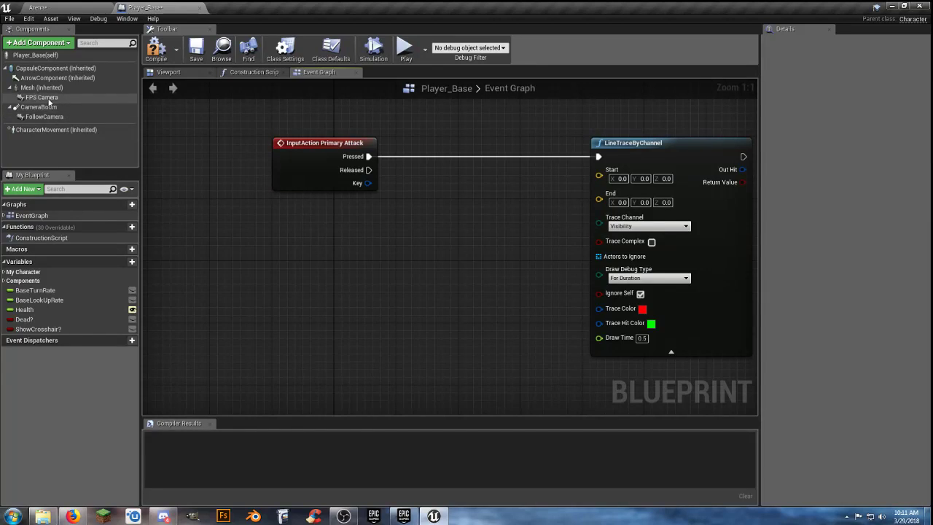
drag(49, 102, 287, 269)
mouse_move(296, 290)
right_down()
mouse_move(255, 270)
mouse_move(287, 275)
right_up()
drag(279, 248, 338, 231)
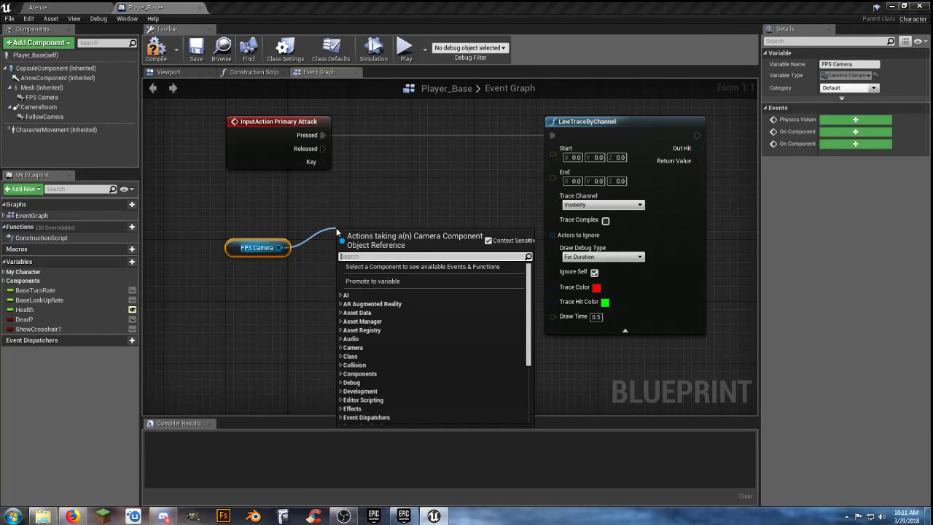
text(getworld)
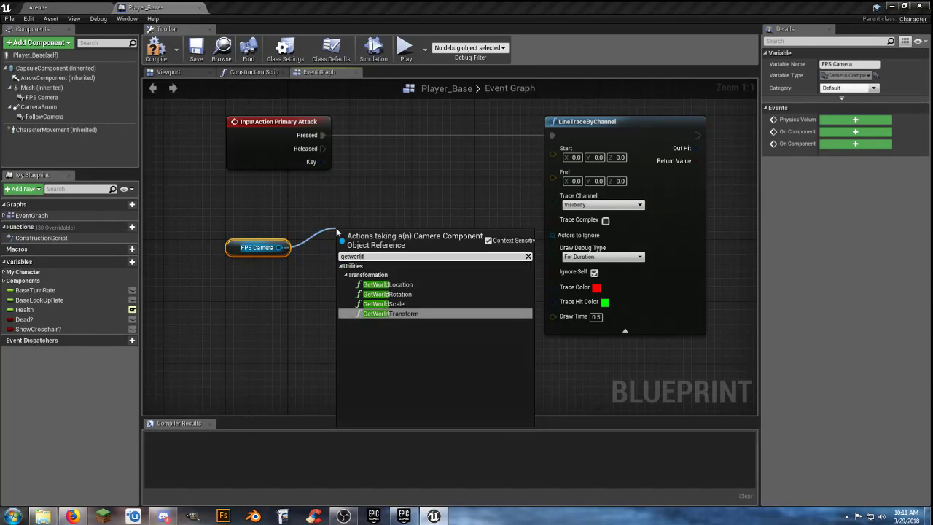
click(400, 289)
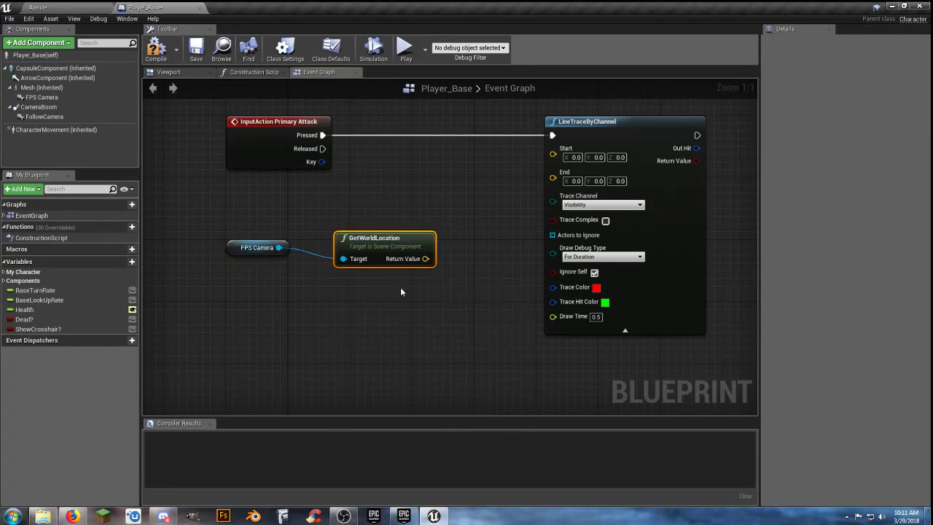
drag(386, 240, 554, 156)
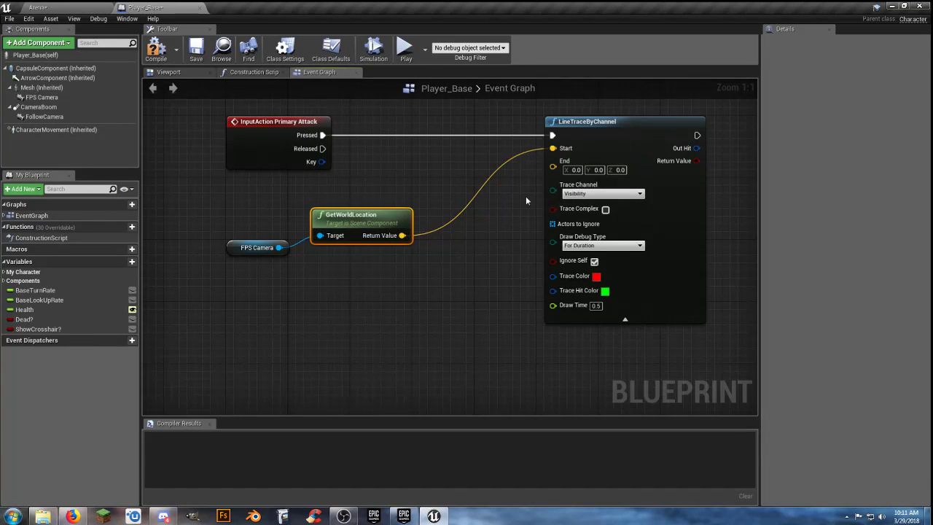
drag(583, 128, 650, 123)
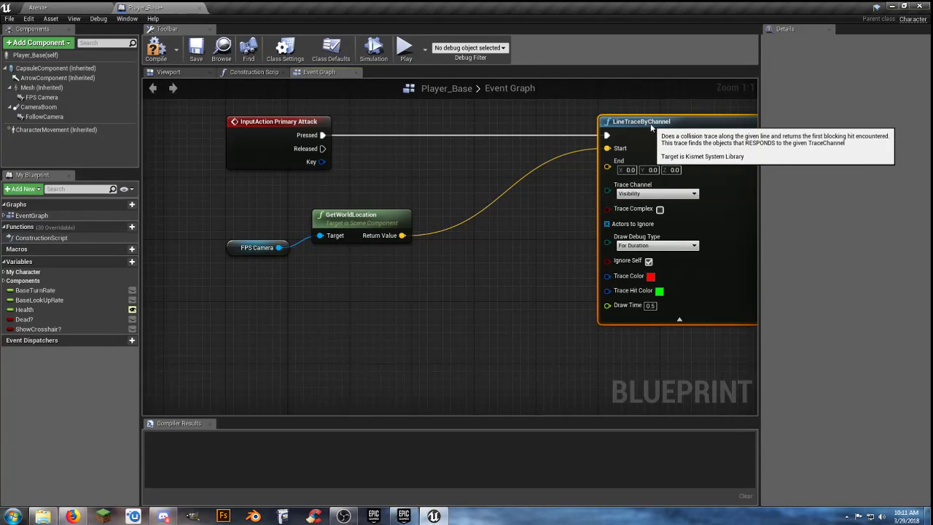
Add a Get Forward Vector node from the FPS Camera reference and align it directly beneath GetWorldLocation
right_drag(338, 315, 365, 311)
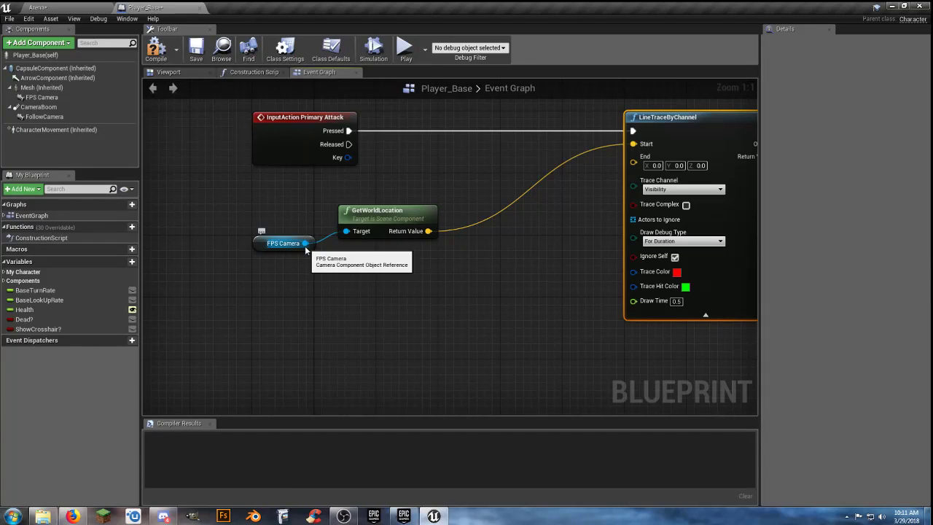
drag(306, 244, 344, 274)
text(getfor)
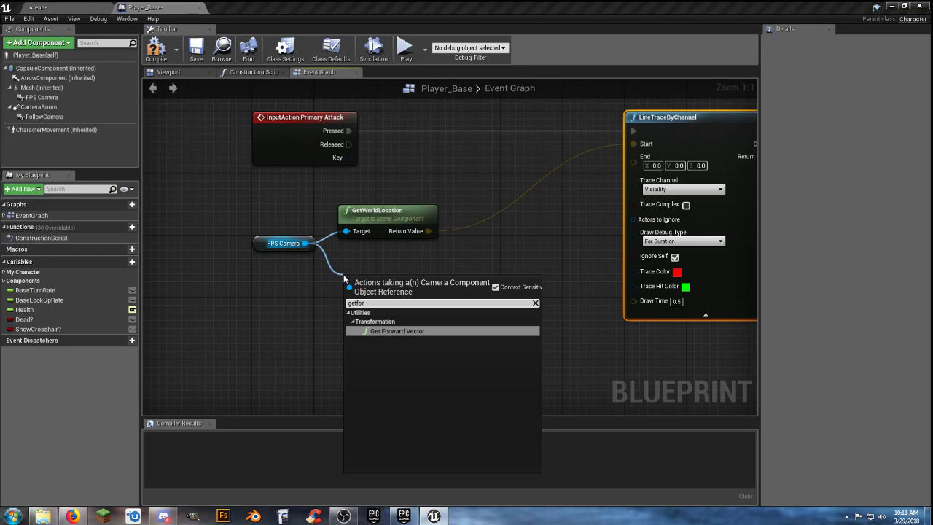
key(Return)
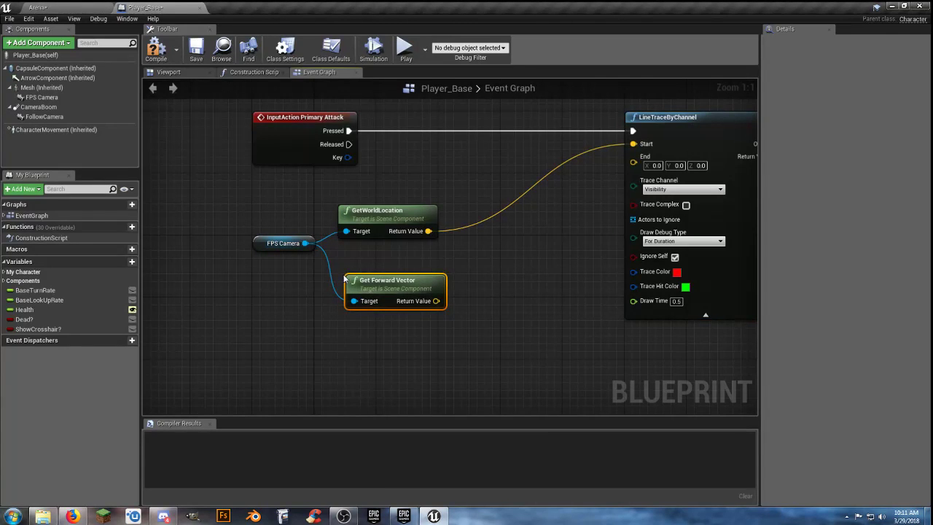
drag(347, 276, 339, 245)
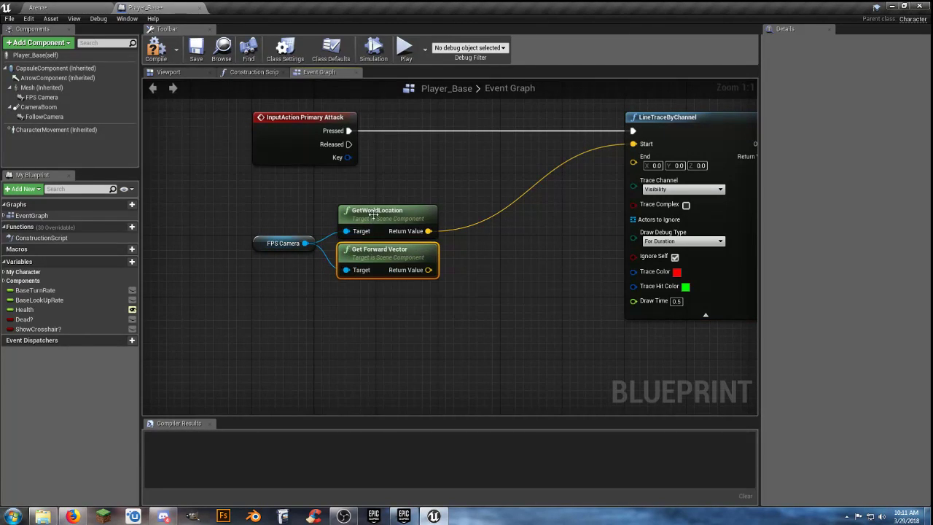
drag(374, 212, 371, 204)
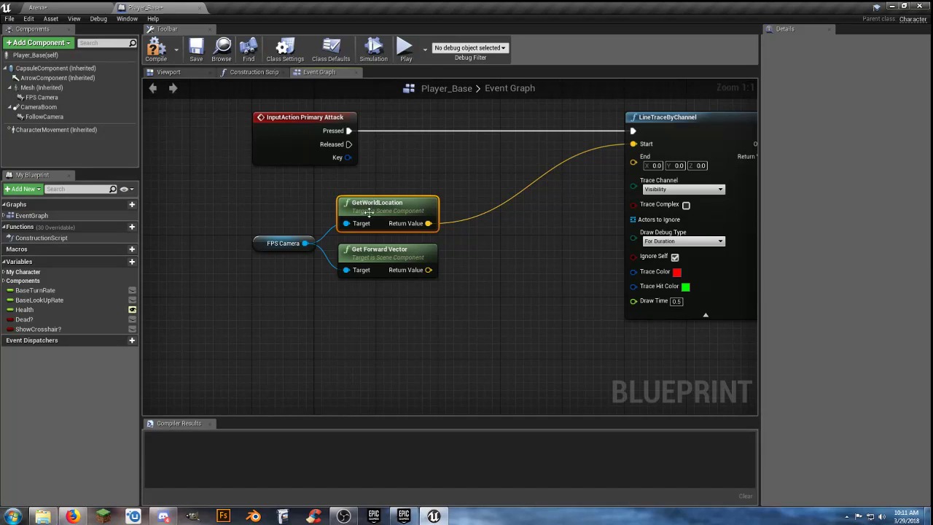
right_drag(339, 320, 308, 346)
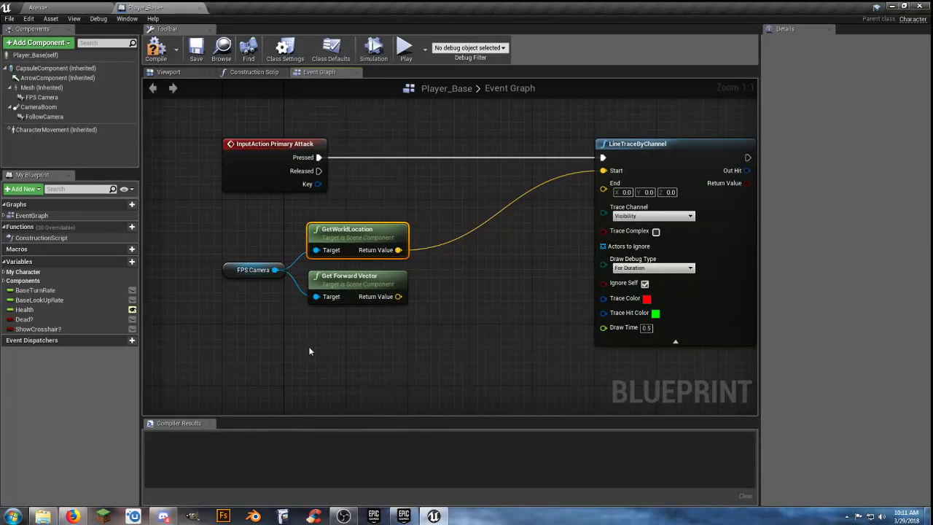
Add a vector * float multiply node fed by the Get Forward Vector return value
right_drag(376, 316, 351, 315)
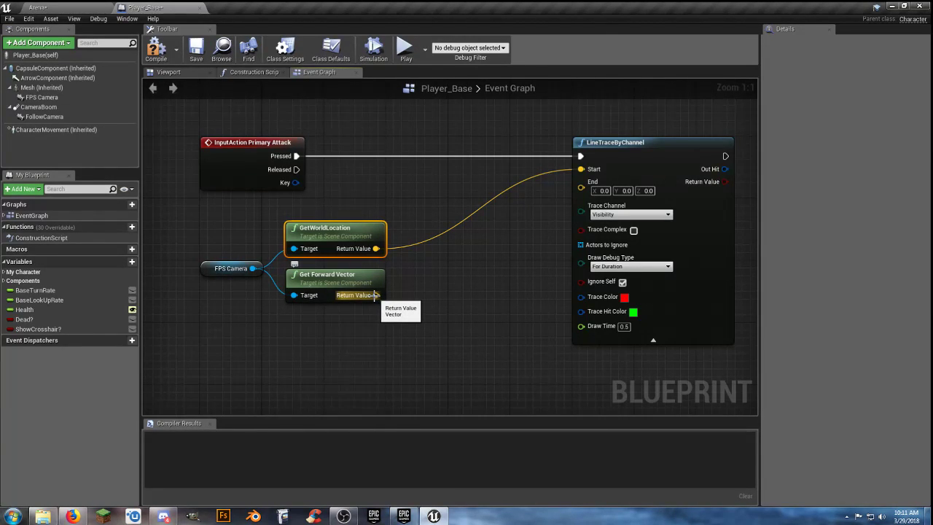
drag(375, 295, 403, 299)
text(vector)
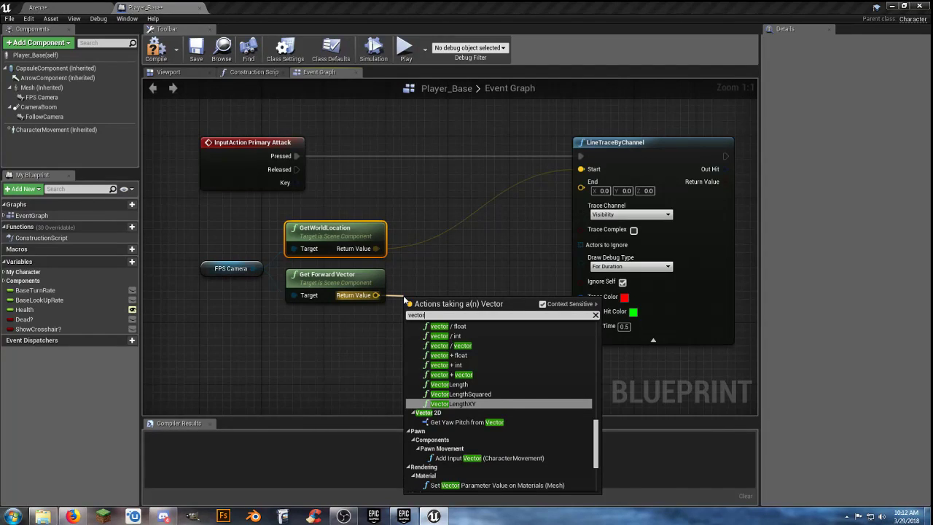
scroll(482, 373, up, 1)
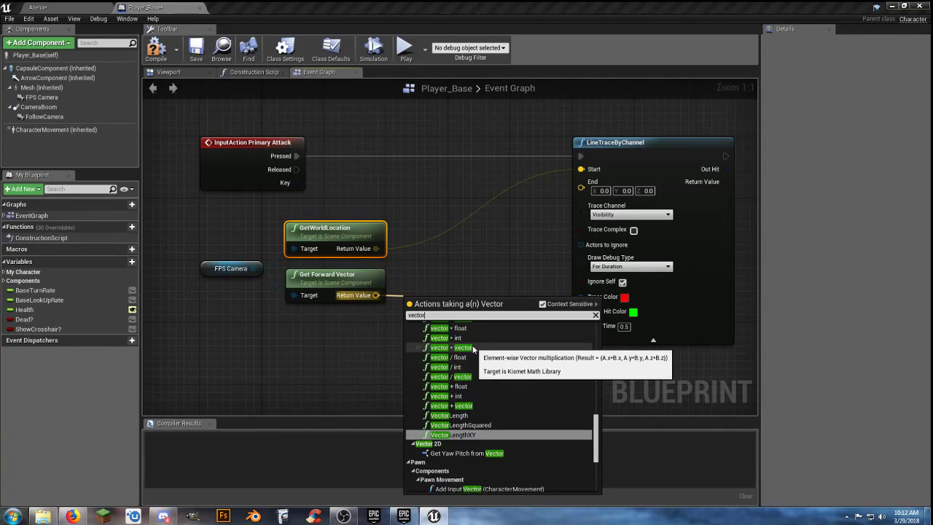
click(472, 348)
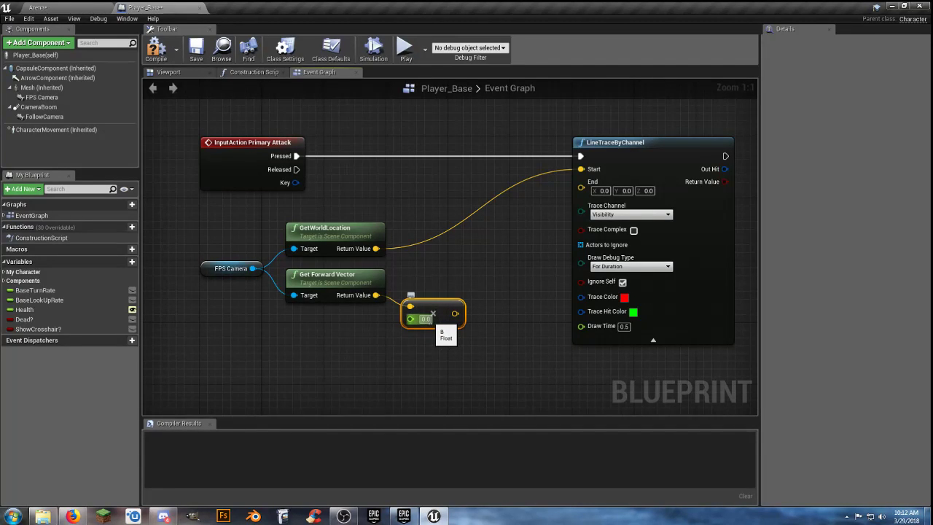
Set the float multiplier on the node fed by Get Forward Vector to 5000
click(433, 314)
text(5000)
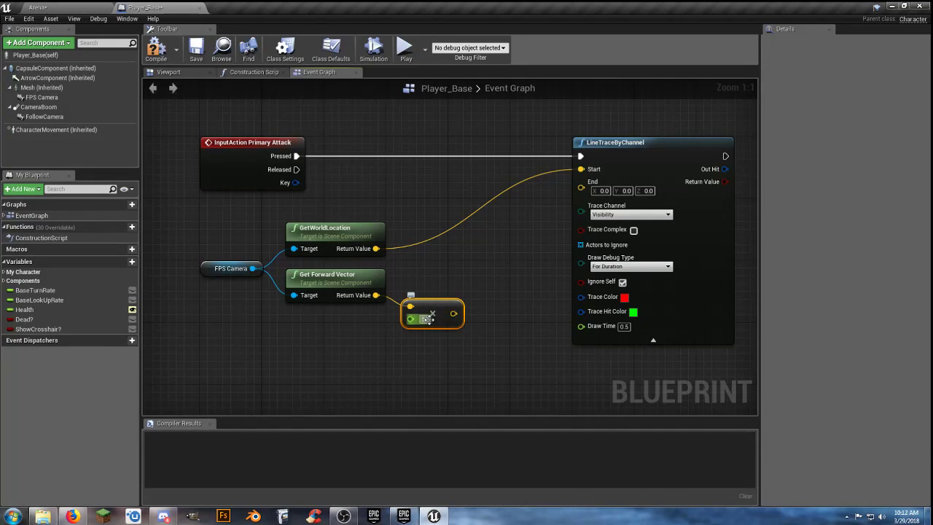
click(429, 371)
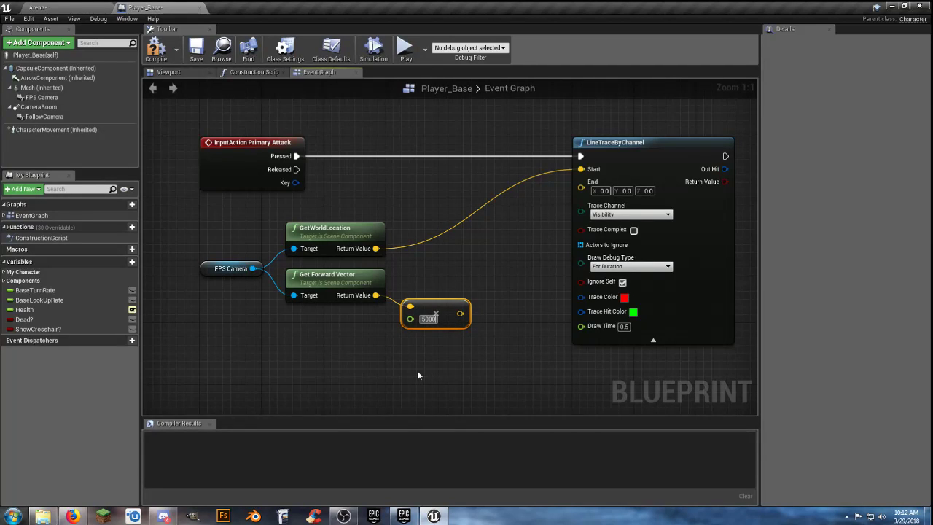
click(417, 375)
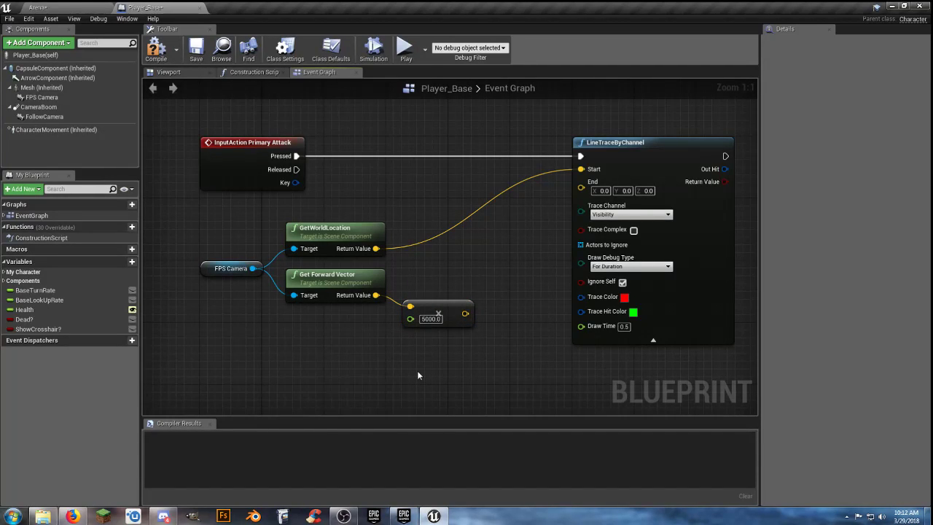
Move LineTraceByChannel further right and add a vector + vector node fed by GetWorldLocation's return value
right_drag(412, 365, 296, 370)
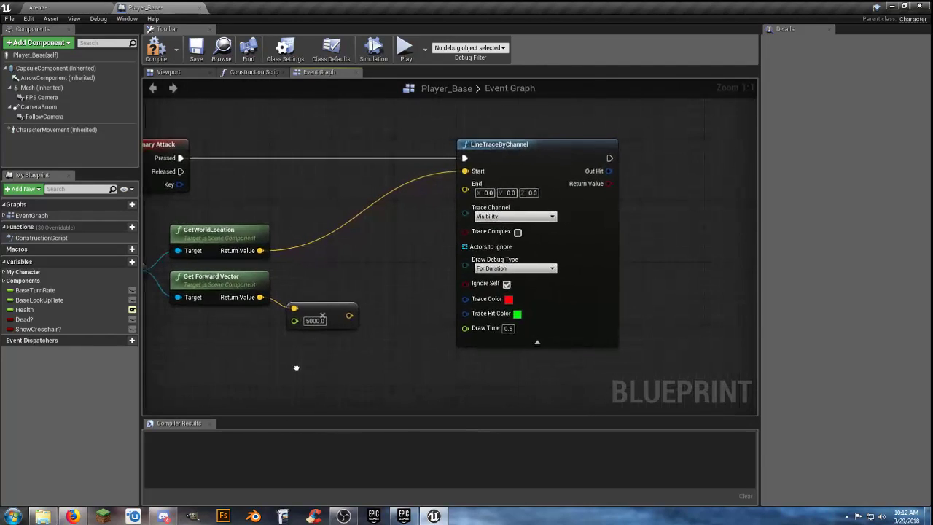
drag(499, 145, 549, 146)
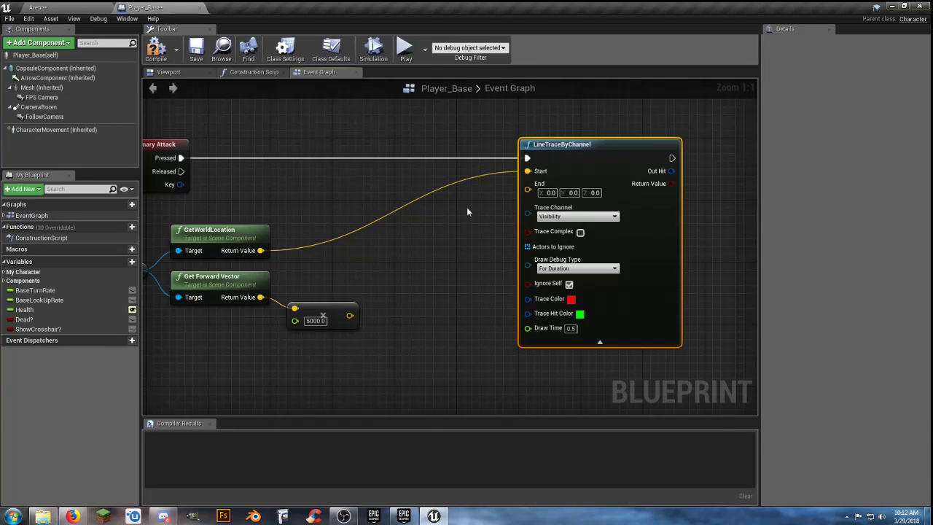
right_drag(398, 256, 455, 261)
drag(318, 254, 422, 255)
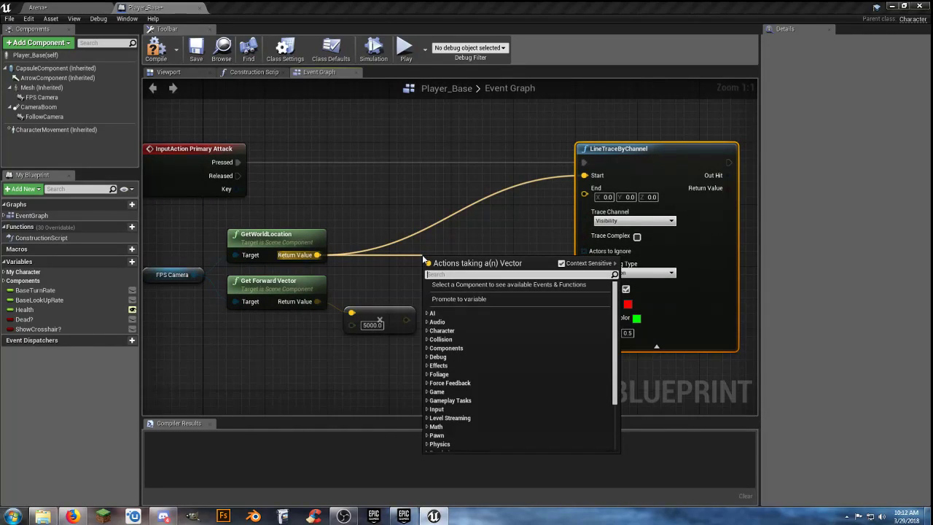
text(vector)
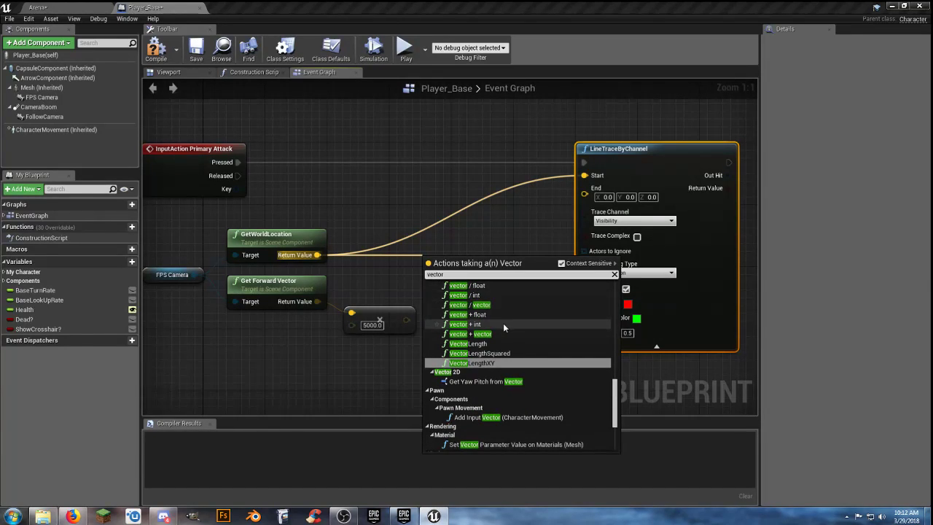
scroll(500, 312, up, 1)
click(496, 349)
Feed the multiplied forward vector through the addition node into LineTraceByChannel's End, and bring the trace node slightly closer
drag(406, 319, 586, 195)
drag(631, 153, 607, 153)
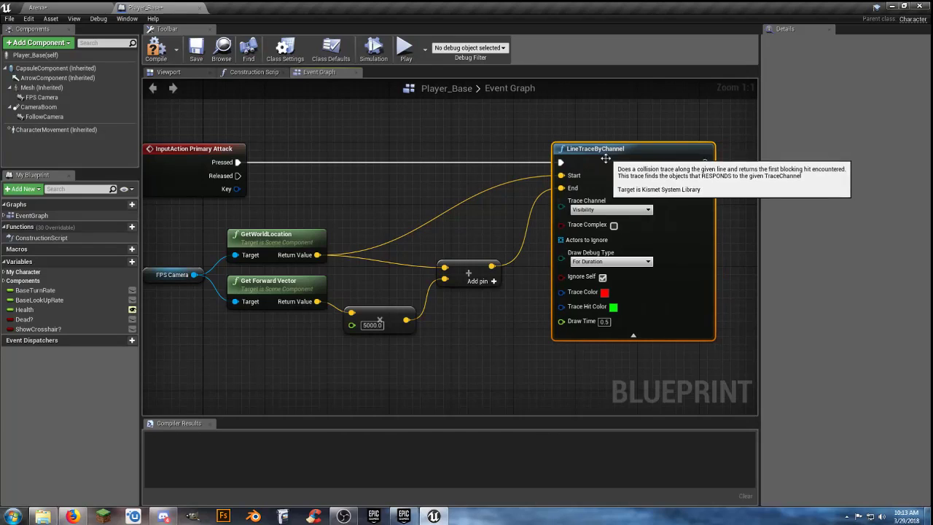
right_drag(372, 379, 389, 364)
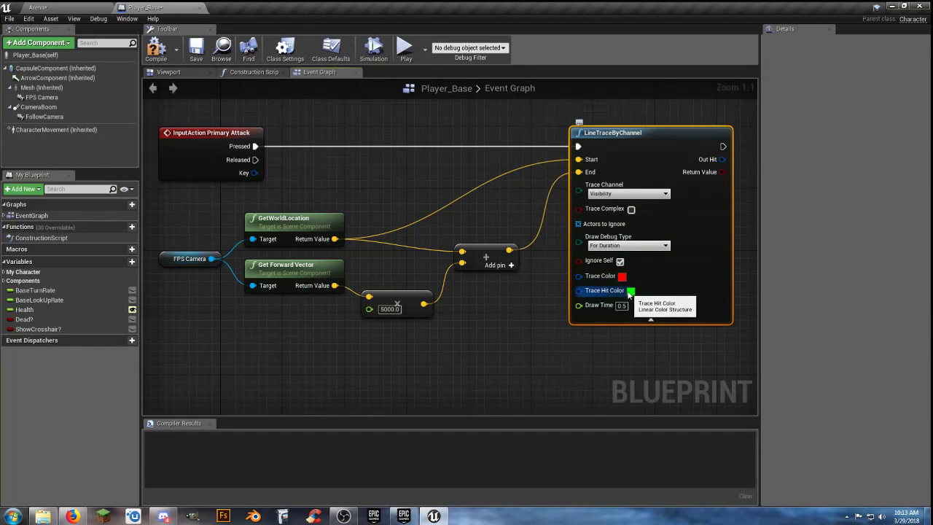
Compile Player_Base and play-test the primary attack's line trace in the Arena level from first- and third-person views
click(156, 49)
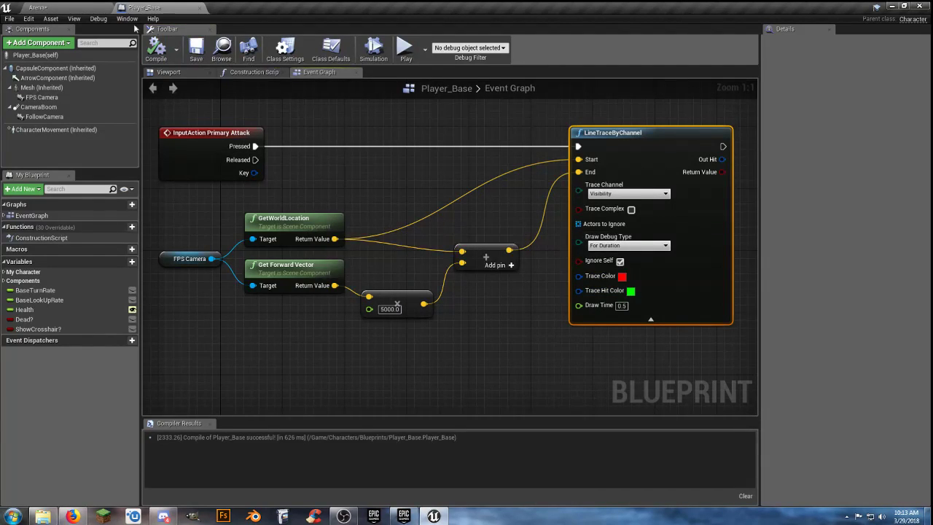
click(86, 11)
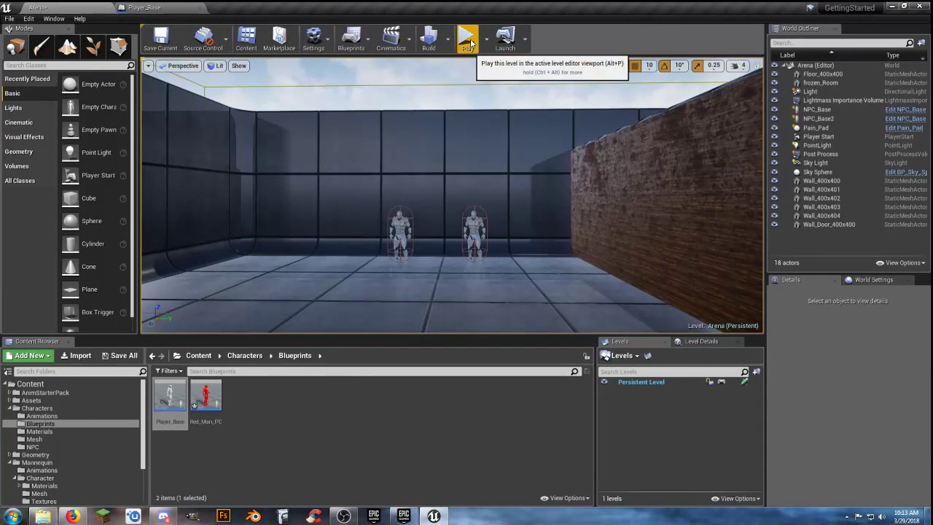
click(467, 40)
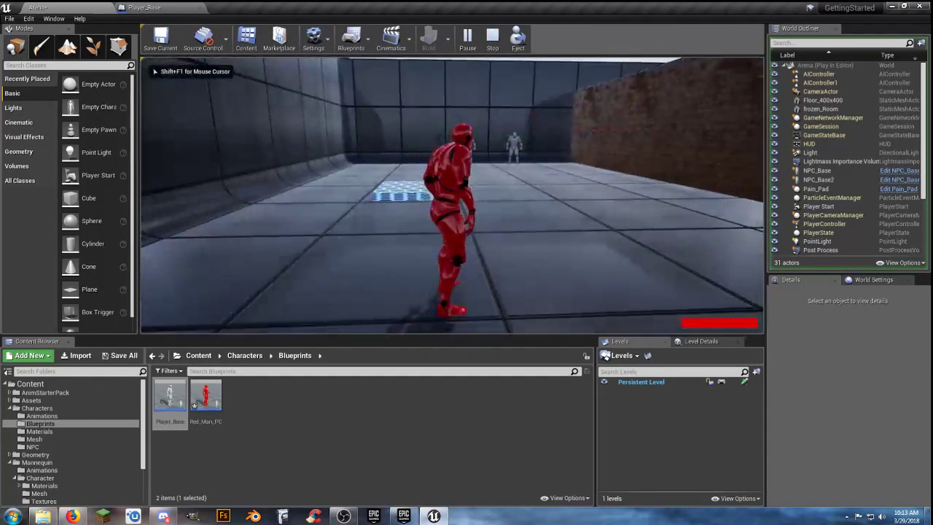
key(w)
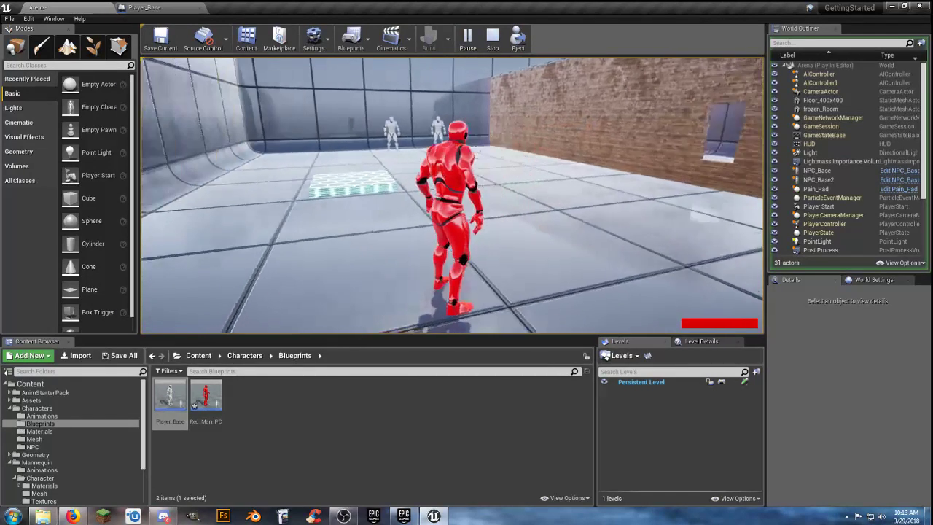
key(v)
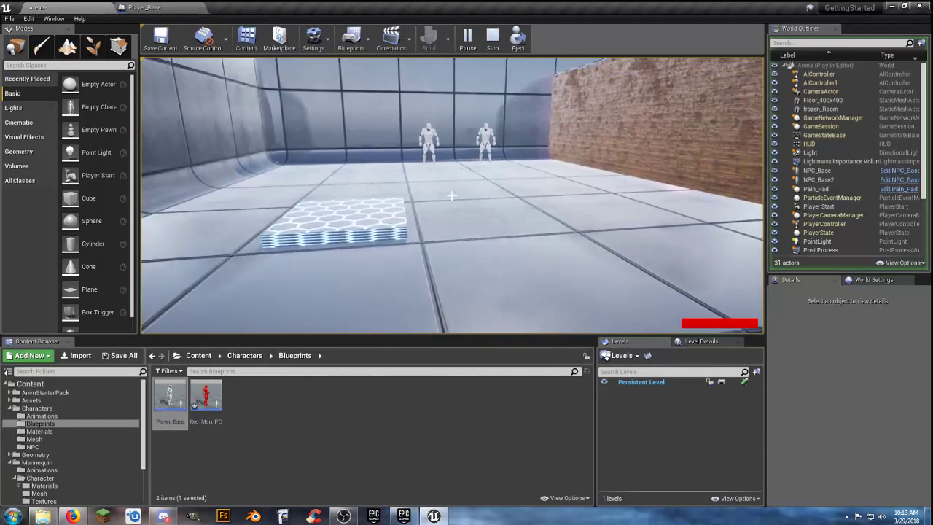
key(w)
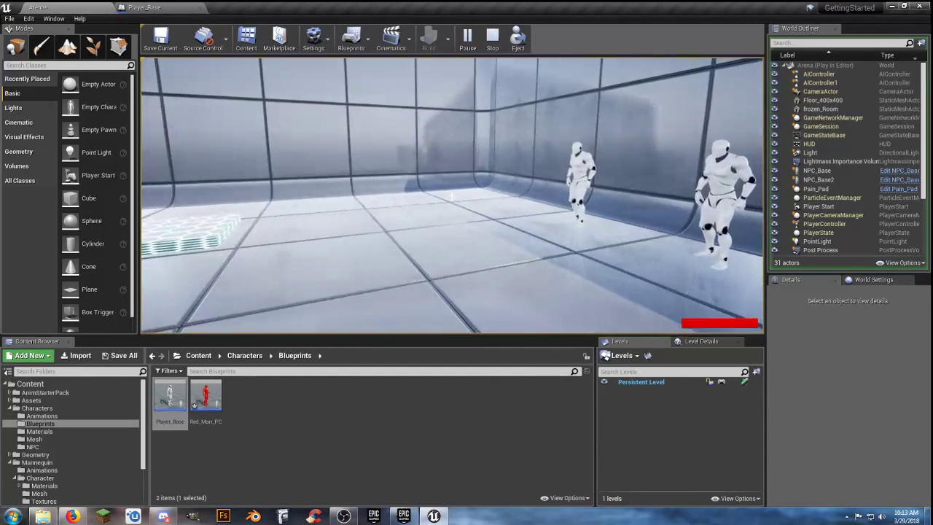
scroll(452, 195, down, 5)
scroll(452, 196, down, 3)
key(a)
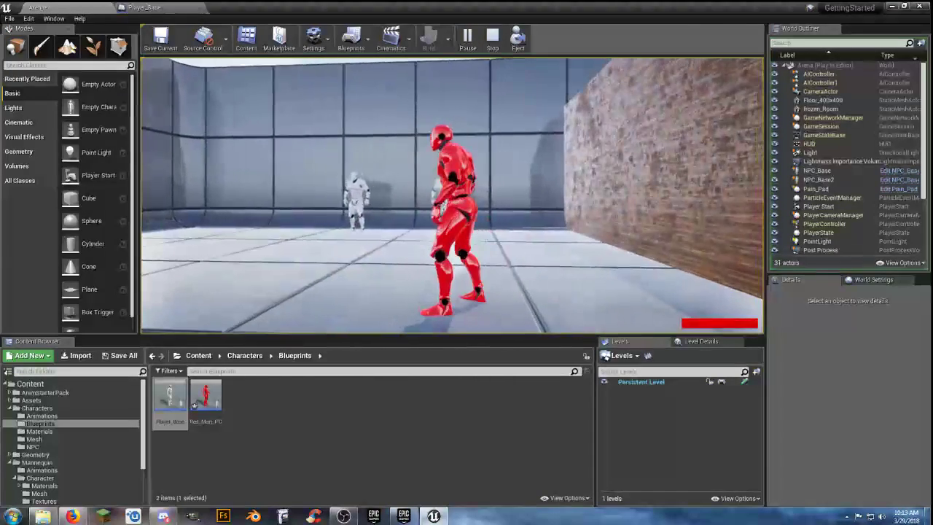
key(w)
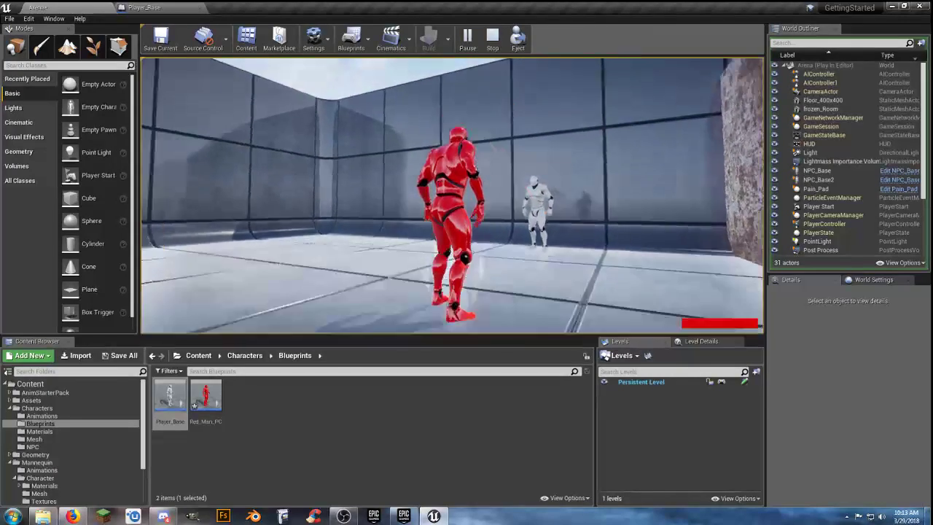
key(Escape)
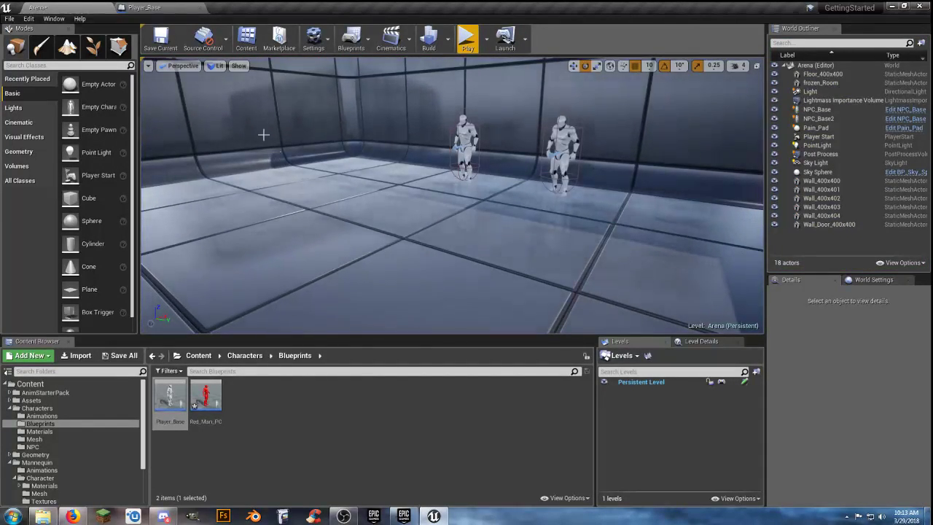
Create a Boolean variable named CanShoot? in Player_Base and compile the blueprint
click(148, 8)
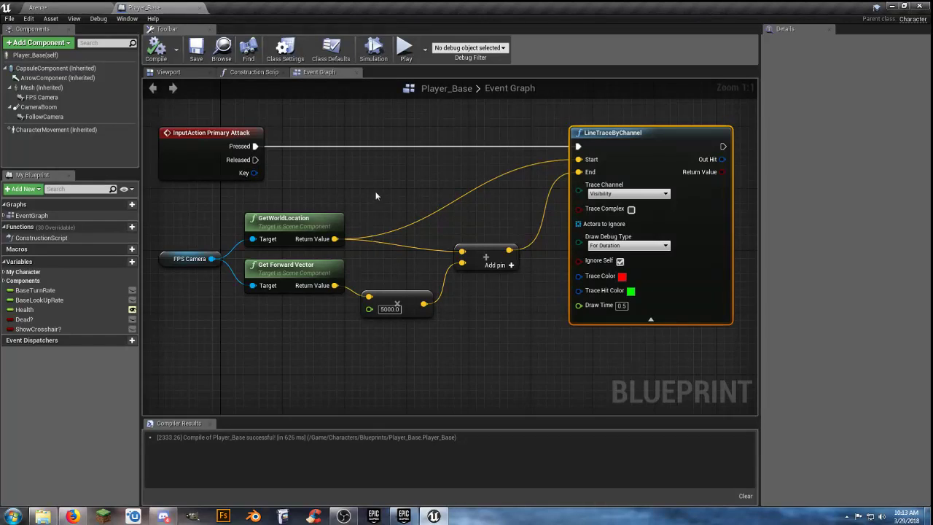
scroll(368, 190, down, 2)
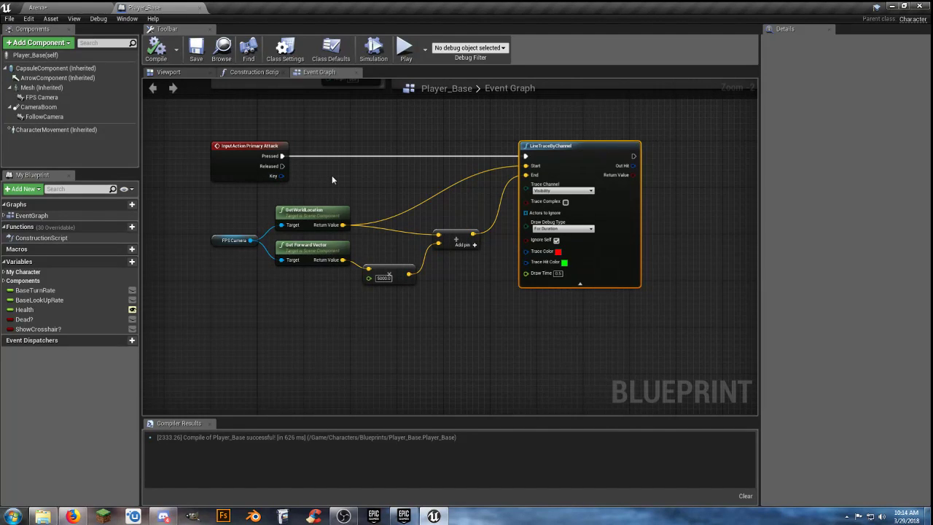
click(122, 262)
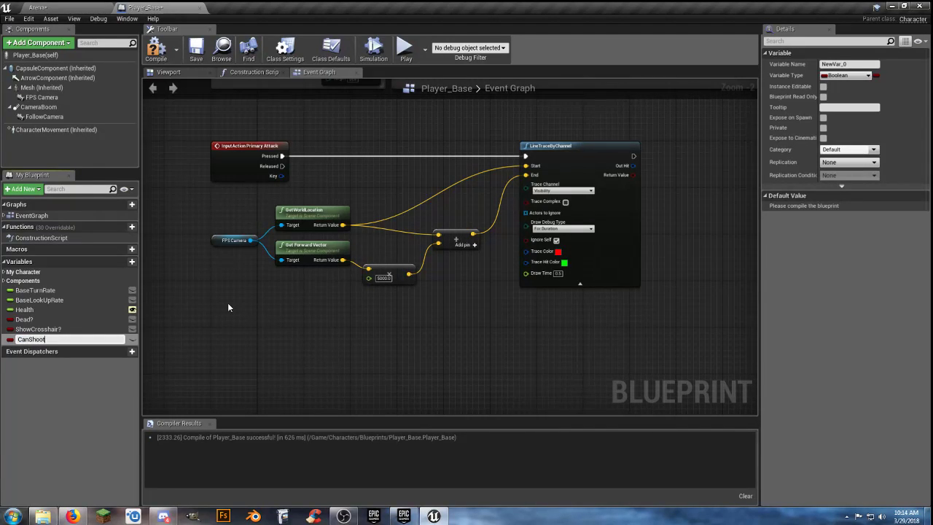
key(Return)
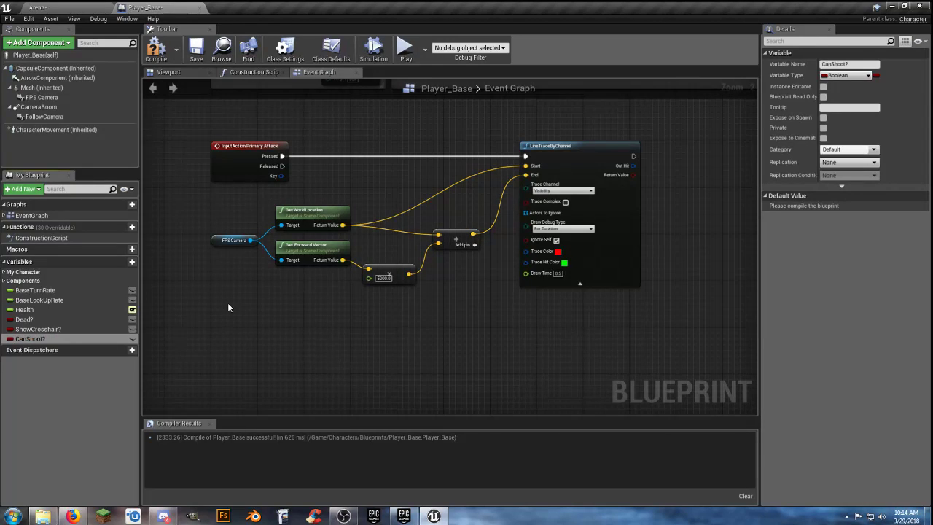
click(156, 49)
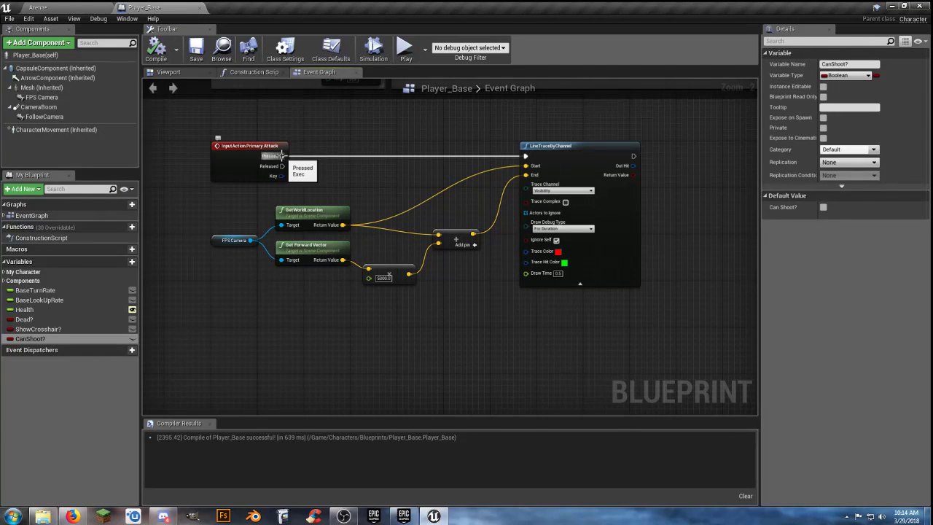
Insert a Branch node between Primary Attack's Pressed output and LineTraceByChannel, and align it with the execution line
drag(283, 156, 390, 146)
text(bran)
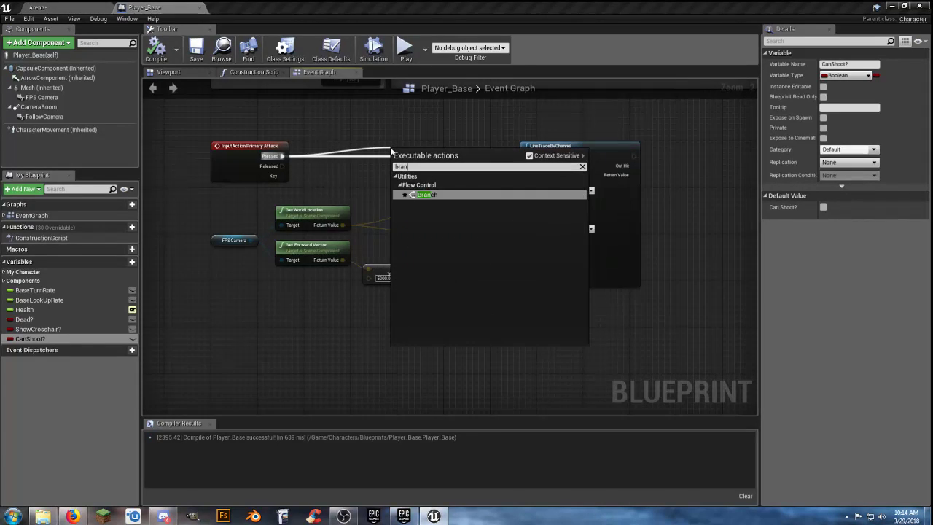
click(422, 195)
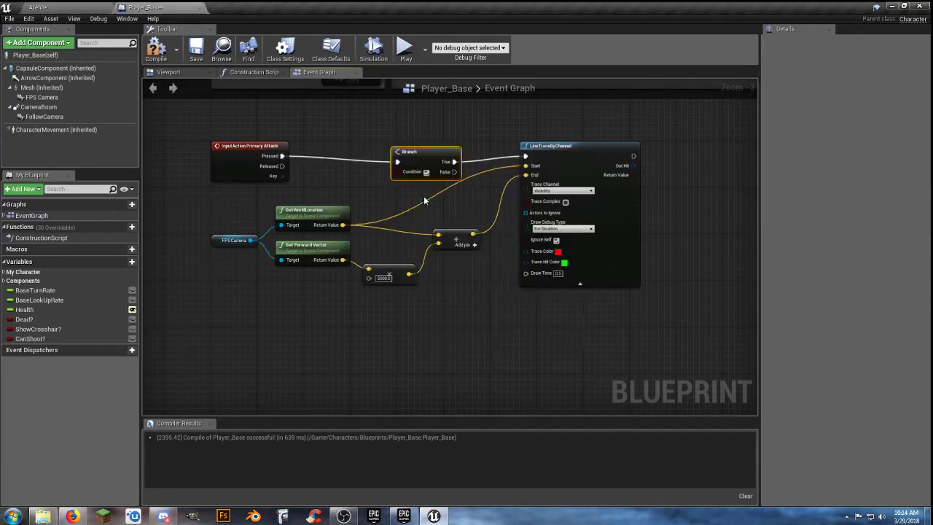
drag(438, 172, 415, 167)
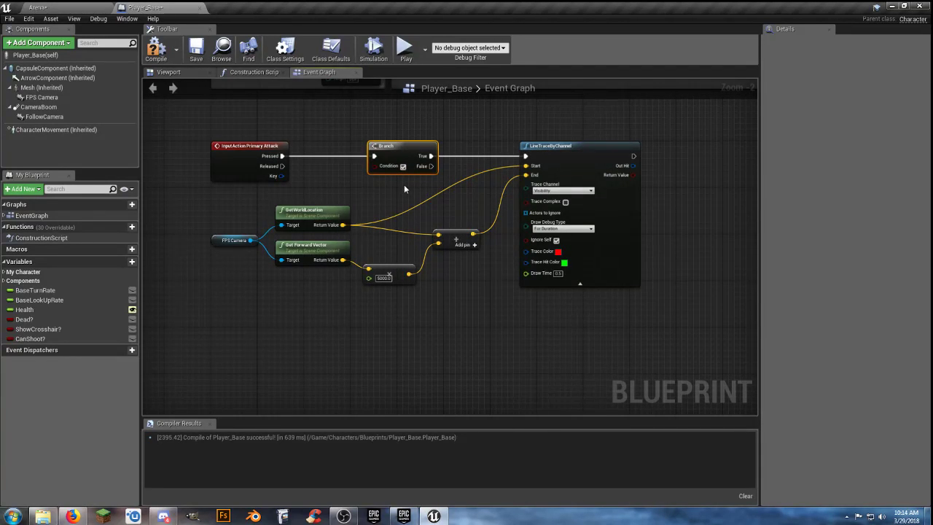
Use the CanShoot? variable as the Condition of the Branch after InputAction Primary Attack
click(32, 340)
drag(35, 343, 373, 166)
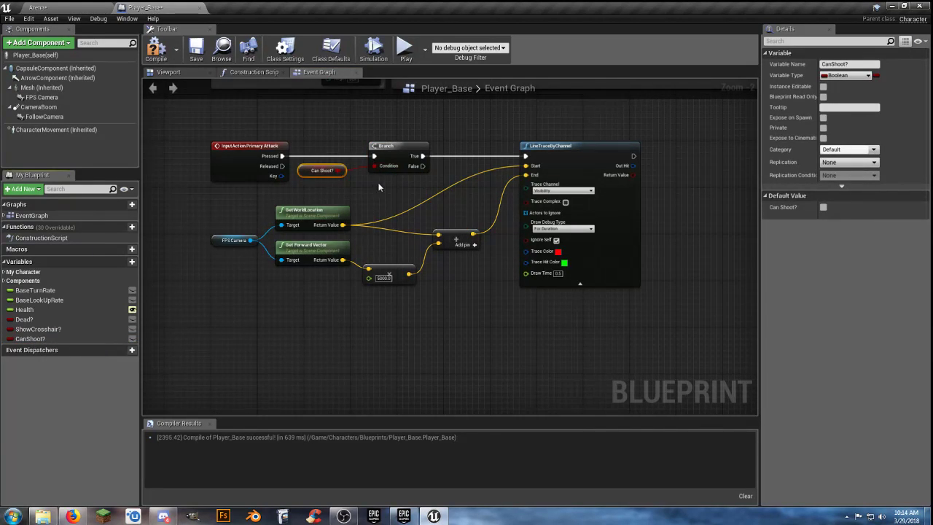
right_drag(397, 191, 370, 205)
click(369, 206)
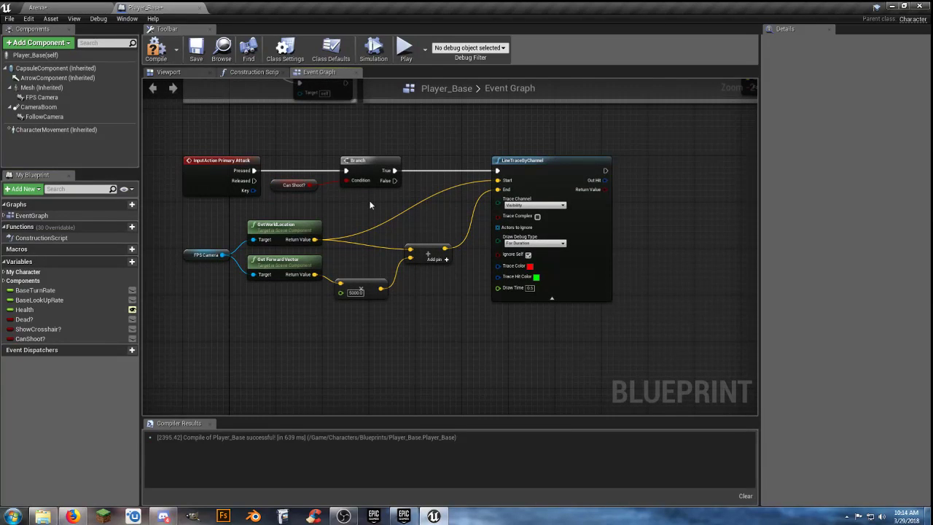
Add a SET Can Shoot? node with the value unticked after SET Show Crosshair? in View Change's Follow Camera path
scroll(370, 206, down, 5)
right_drag(188, 223, 377, 232)
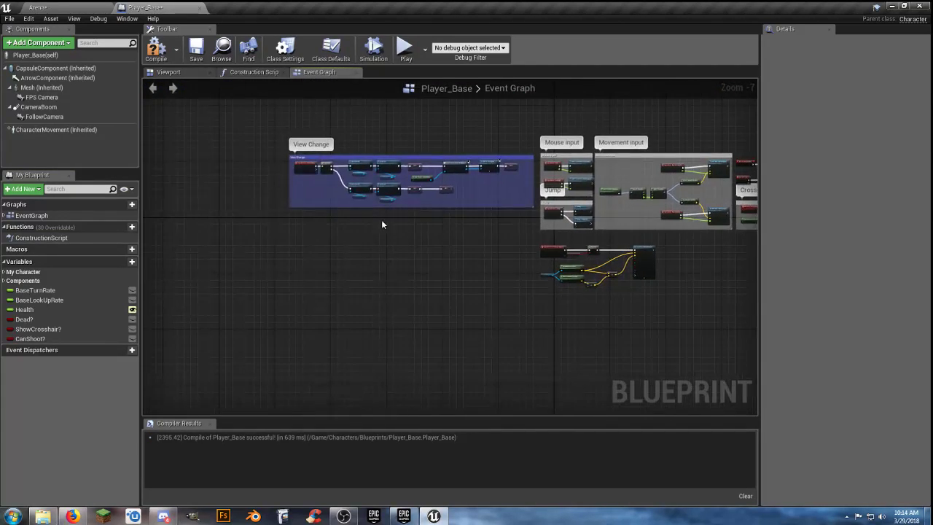
scroll(407, 202, up, 5)
right_drag(405, 202, 254, 310)
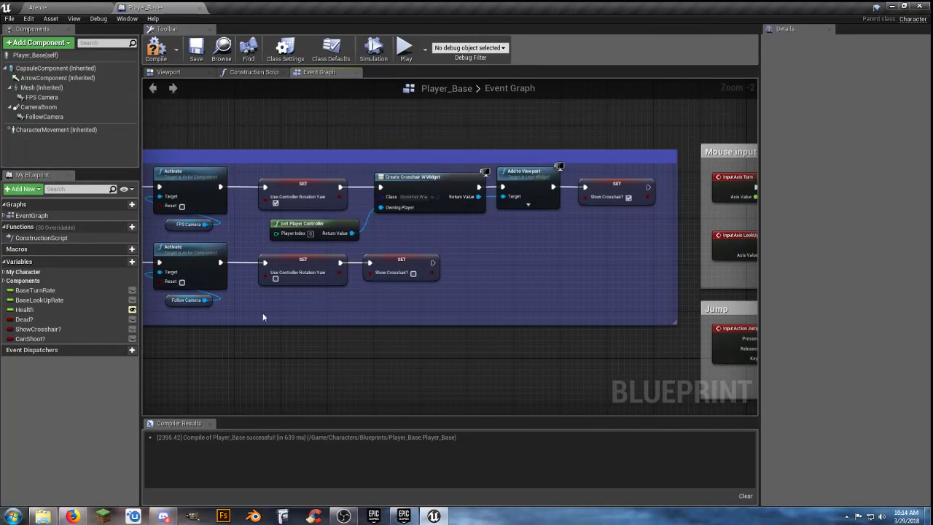
drag(30, 338, 467, 260)
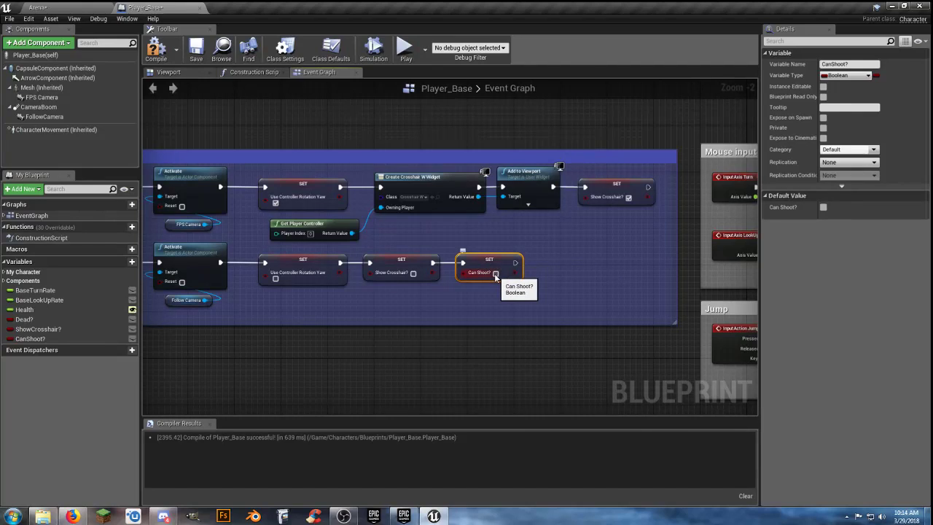
mouse_move(575, 245)
right_down()
mouse_move(500, 253)
mouse_move(566, 237)
right_up()
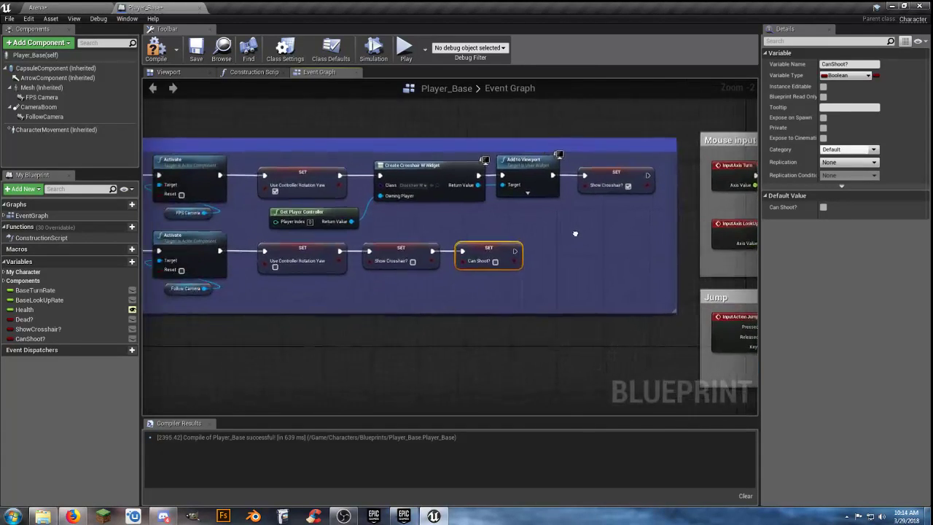
Move the View Change comment group left and widen its box to make room for another node
scroll(576, 235, down, 3)
drag(474, 196, 429, 198)
scroll(516, 234, up, 4)
right_drag(515, 233, 516, 228)
drag(534, 225, 630, 239)
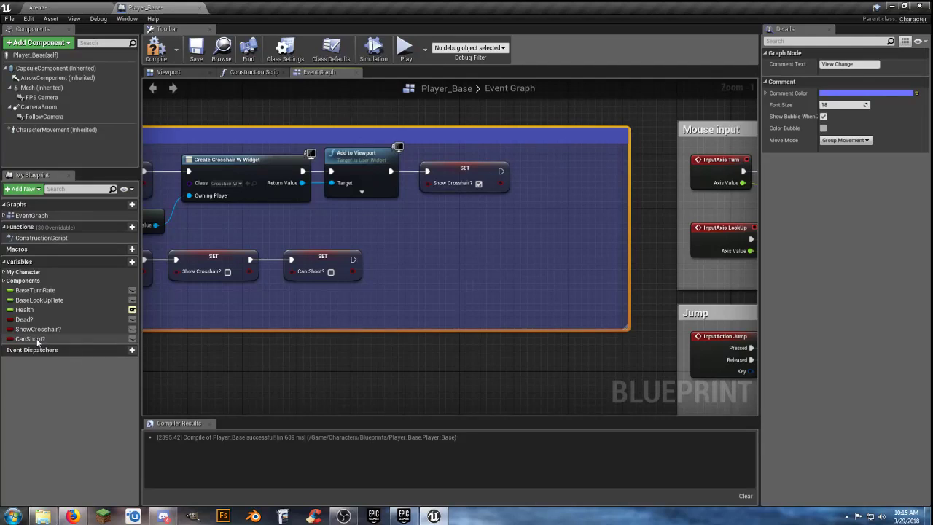
Add a SET Can Shoot? node after SET Show Crosshair? in the FPS Camera path, align it, and tick its value to true
drag(33, 339, 501, 171)
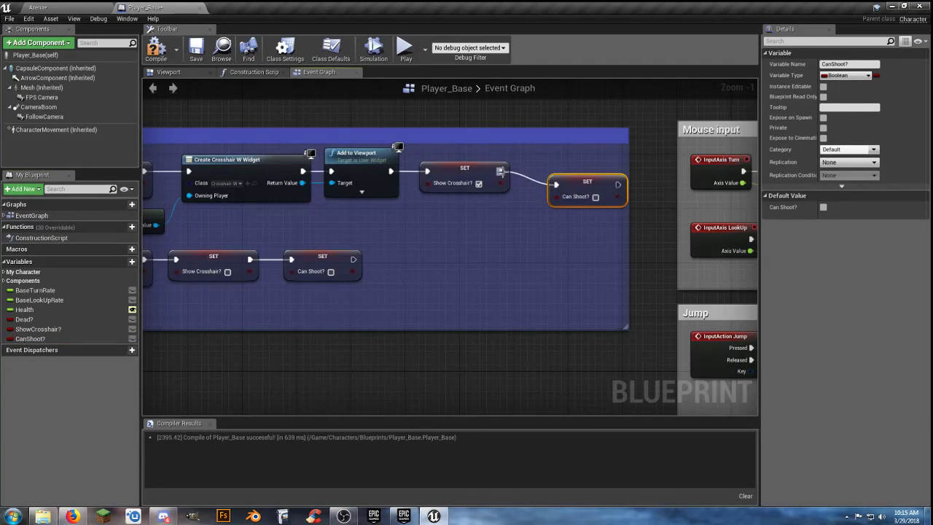
drag(563, 182, 552, 169)
click(582, 183)
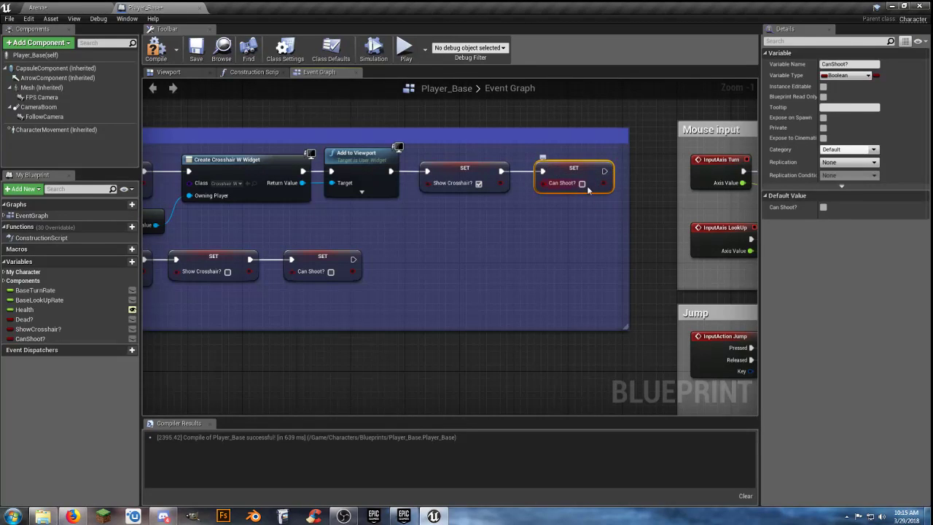
Compile and save the Player_Base blueprint with the new CanShoot? nodes
click(469, 277)
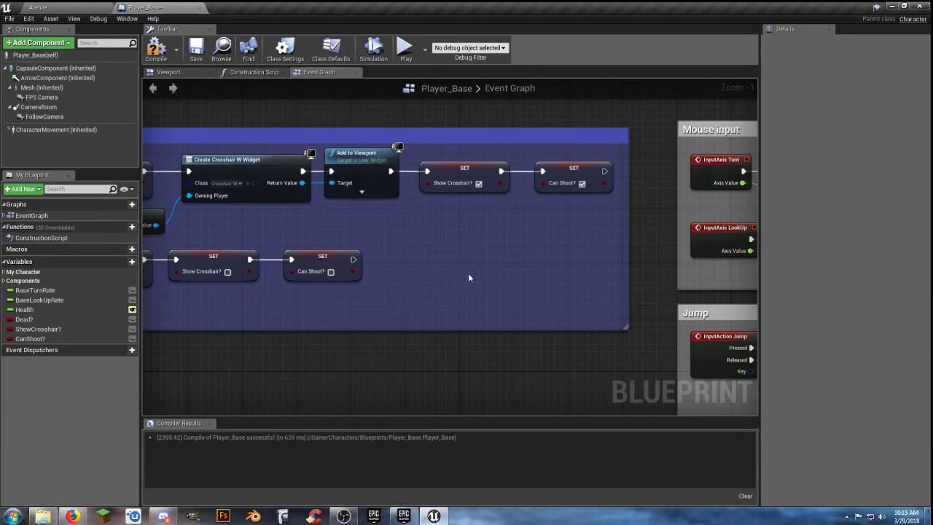
right_drag(245, 318, 424, 293)
scroll(424, 293, down, 3)
scroll(424, 290, down, 2)
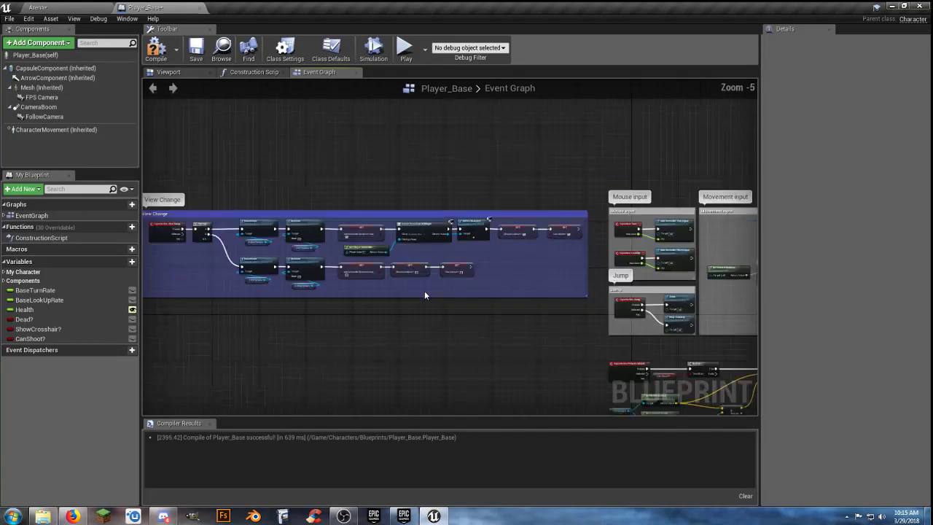
scroll(433, 292, up, 2)
scroll(433, 292, down, 1)
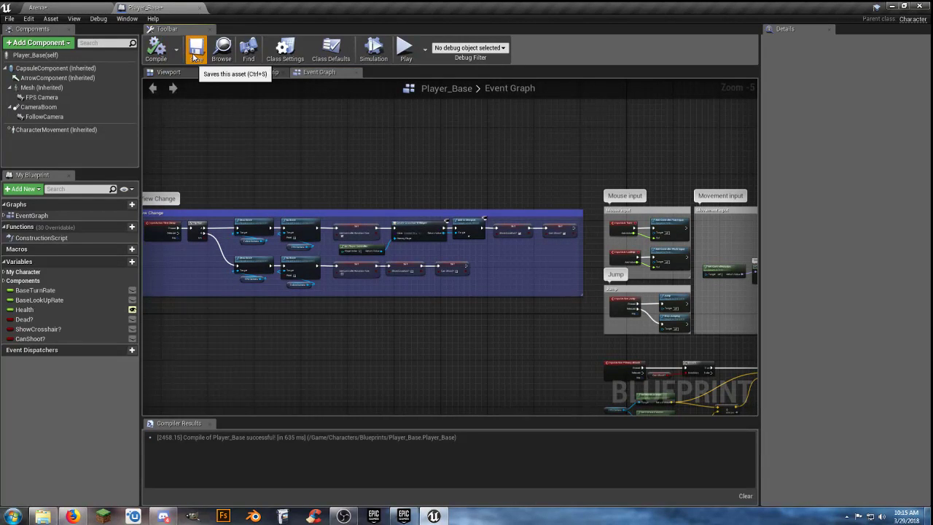
Play-test the Arena level, switching between third-person and first-person view to check when shooting is allowed, and end the session
click(38, 7)
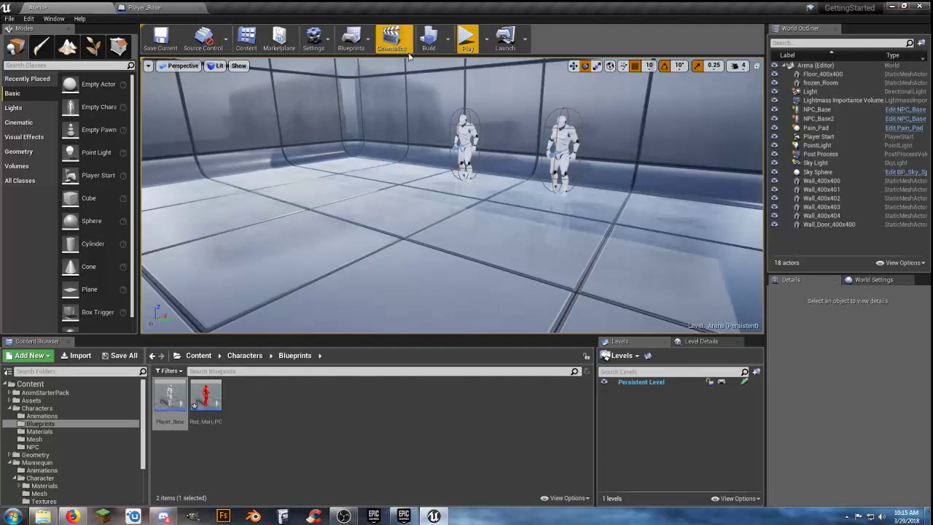
click(467, 38)
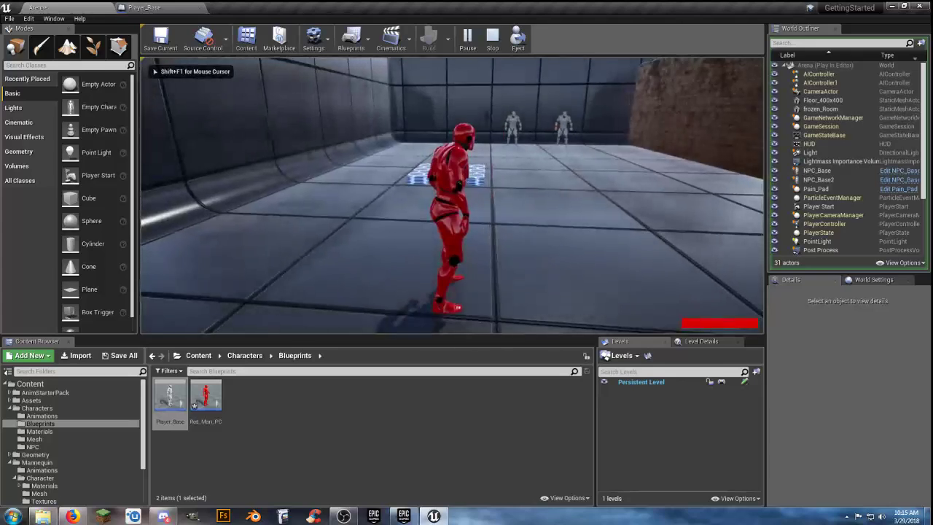
key(v)
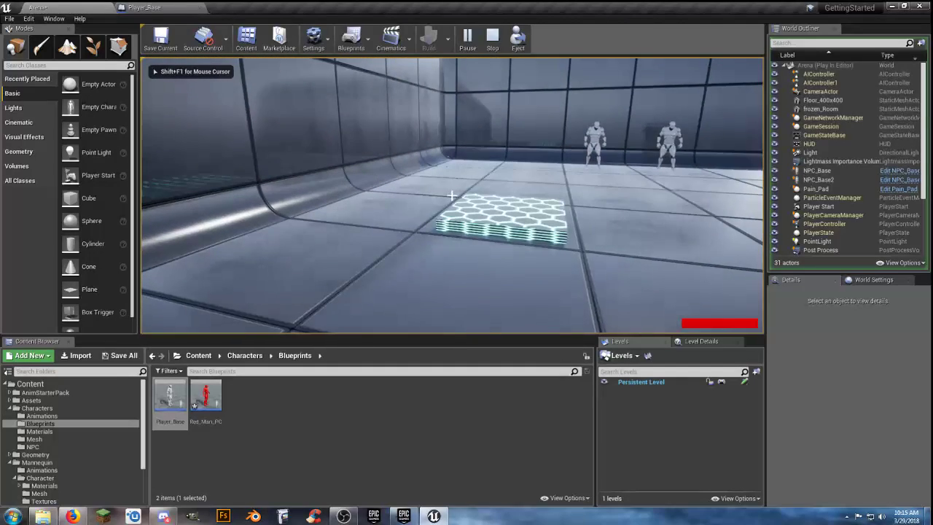
key(s)
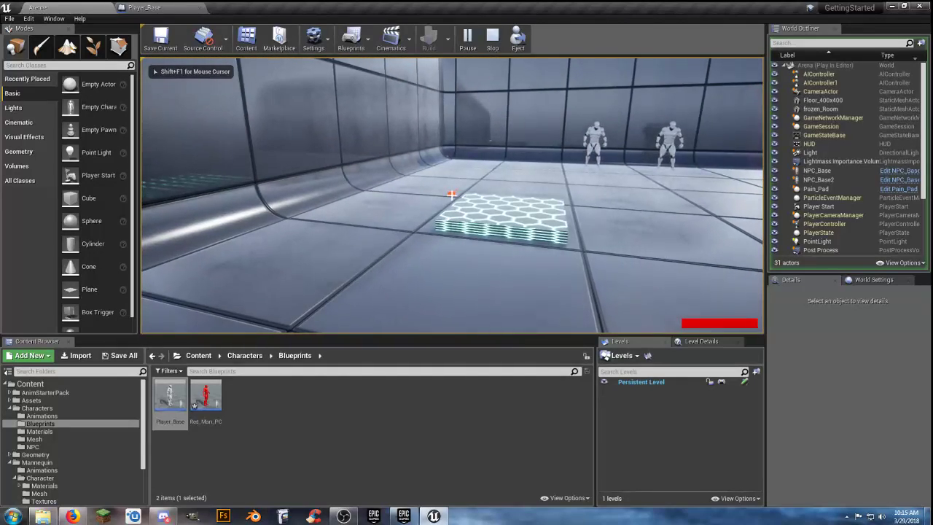
key(v)
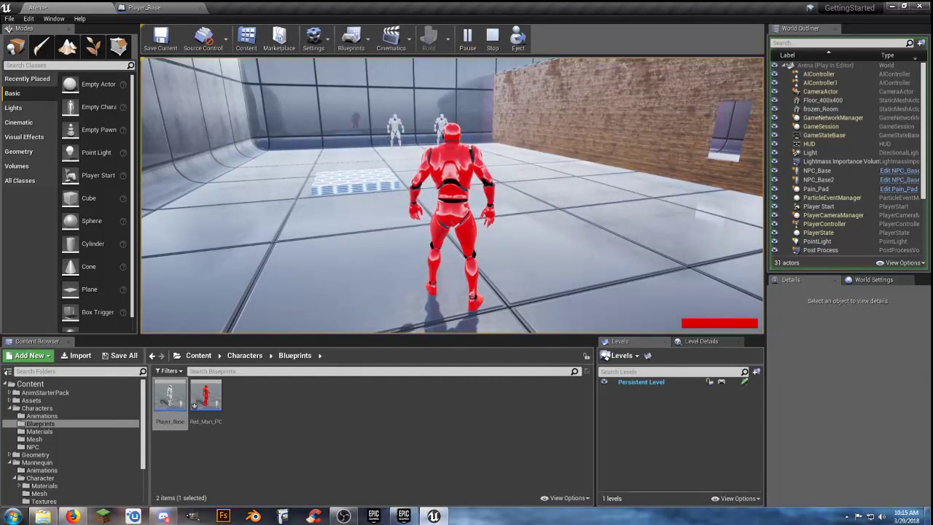
key(Escape)
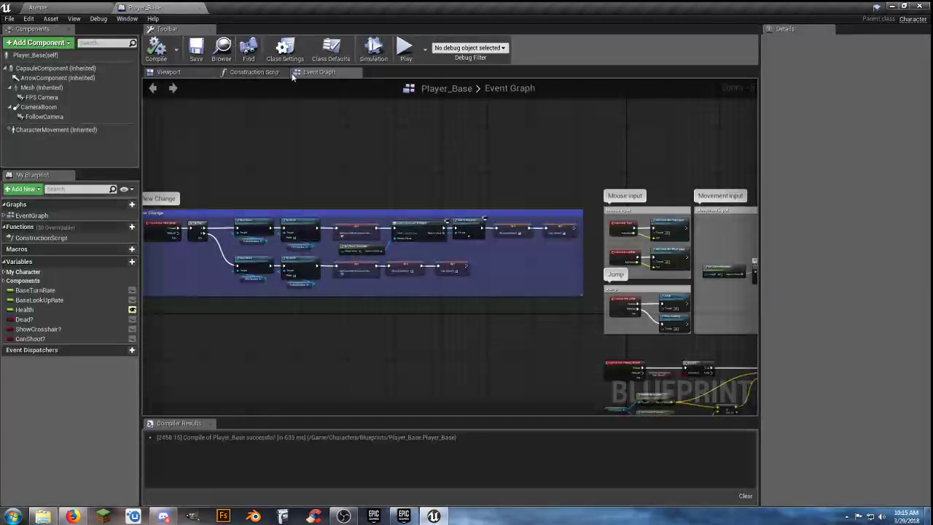
right_drag(649, 171, 160, 125)
scroll(467, 204, up, 4)
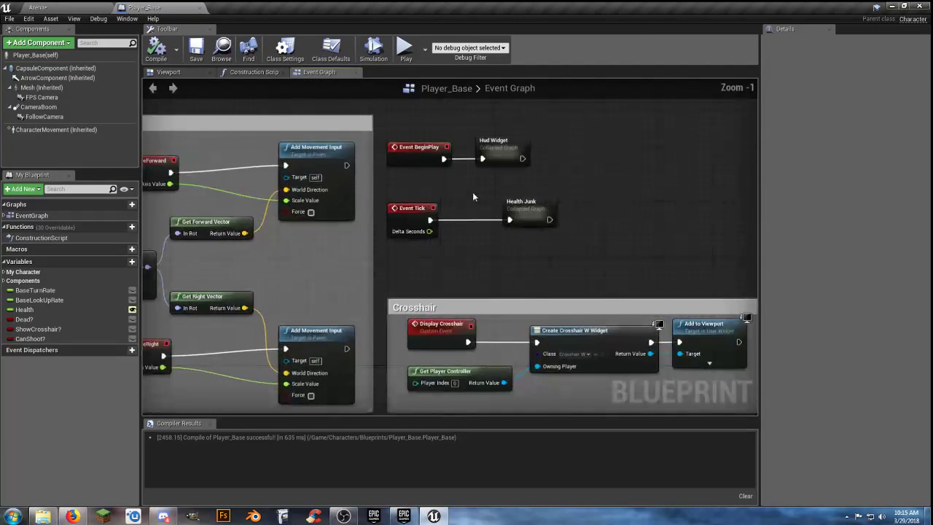
scroll(461, 190, down, 3)
right_drag(232, 123, 447, 126)
Play-test the Arena level again, firing at an NPC in first-person view and walking up to inspect the trace line
click(94, 10)
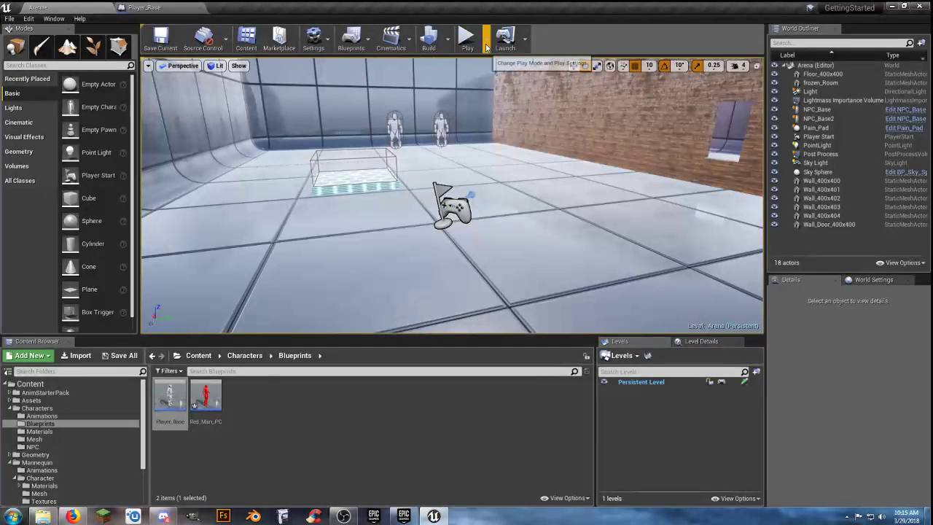
click(466, 38)
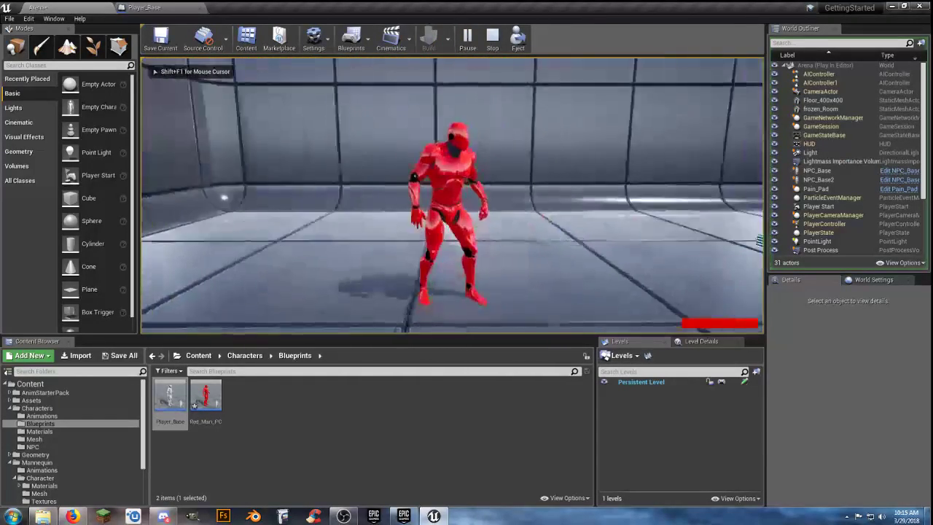
key(w)
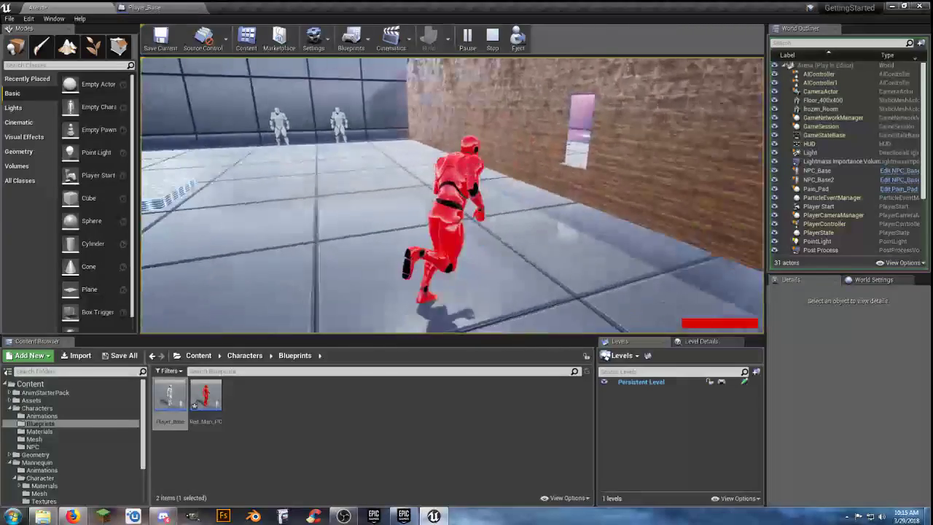
key(s)
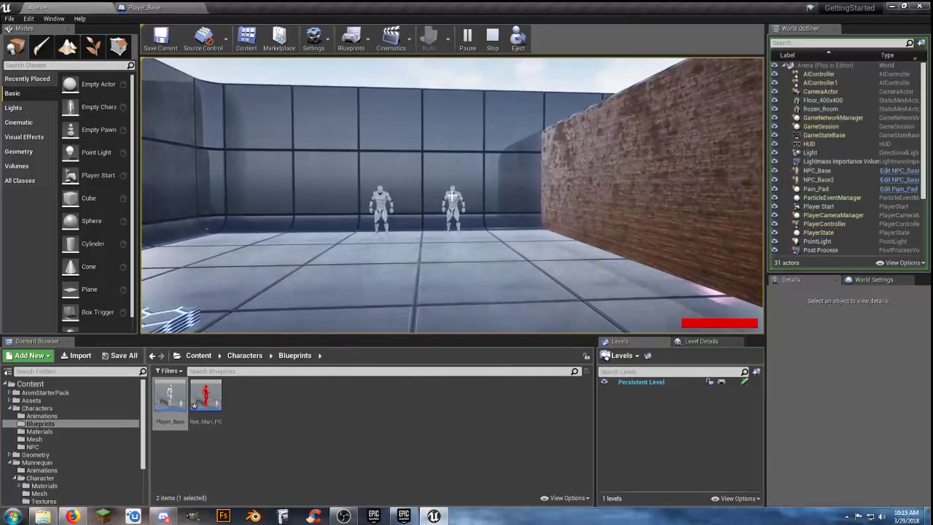
click(452, 195)
key(w)
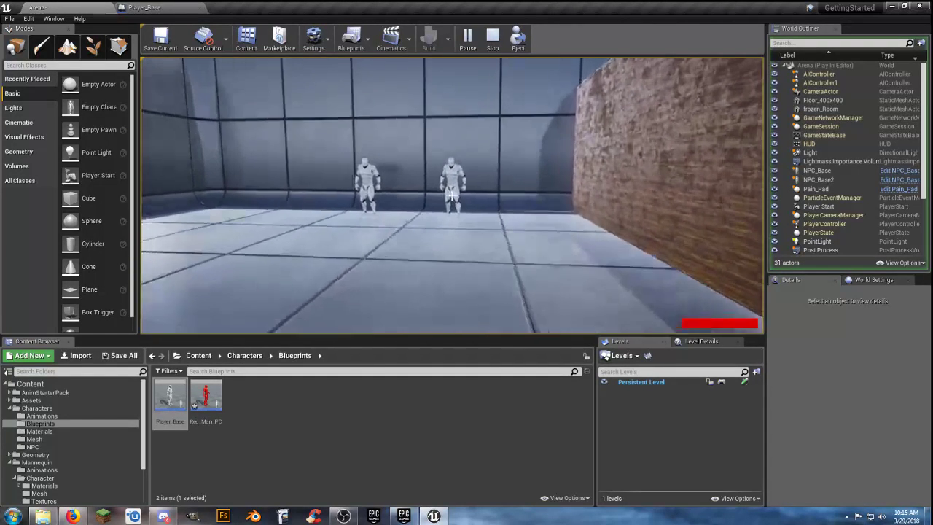
key(w)
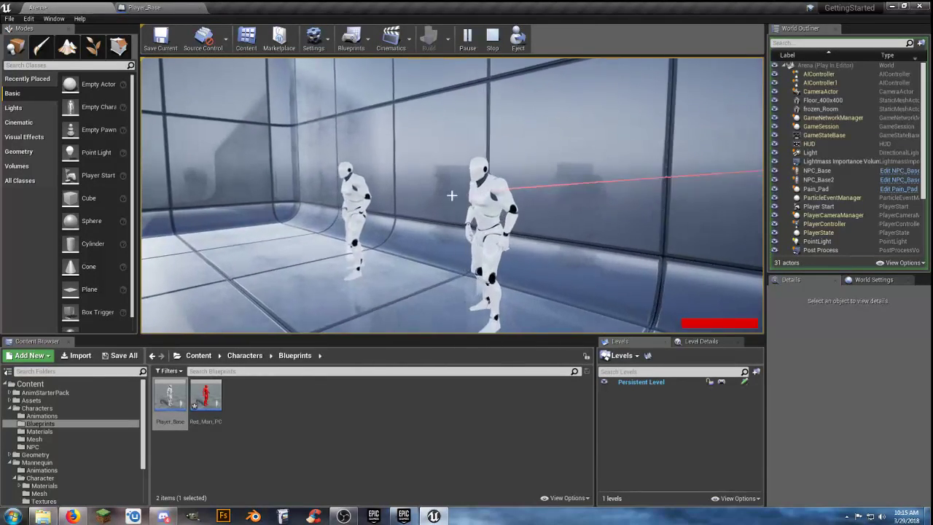
key(a)
key(s)
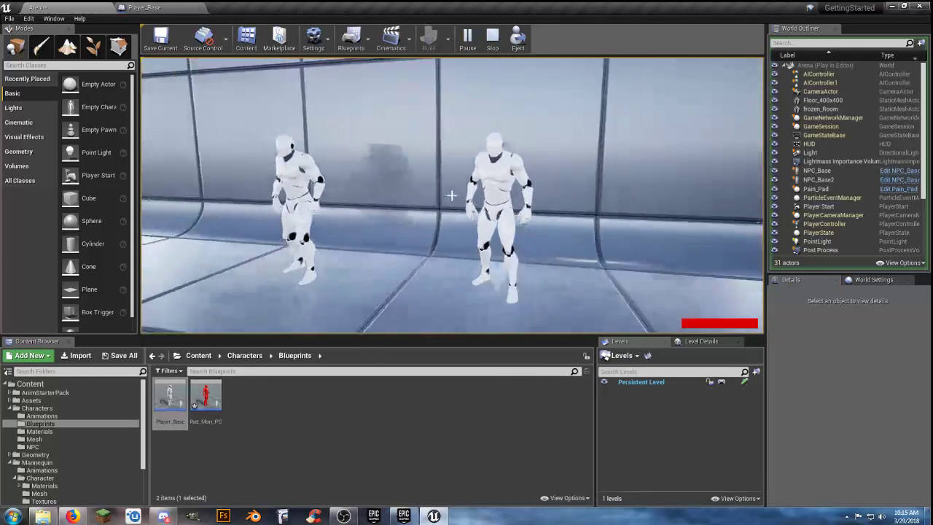
key(s)
key(Escape)
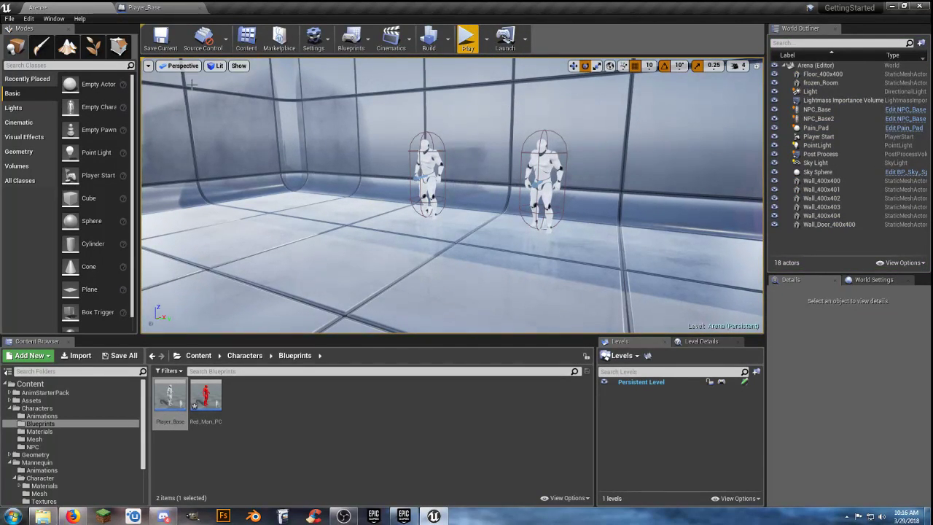
Save all modified content, including the Red_Man_PC blueprint and the Arena level
click(120, 355)
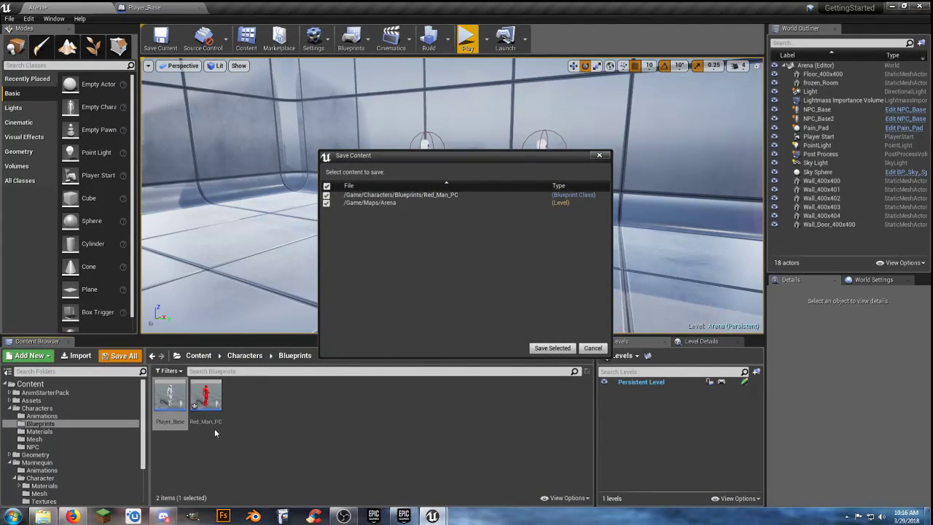
click(550, 347)
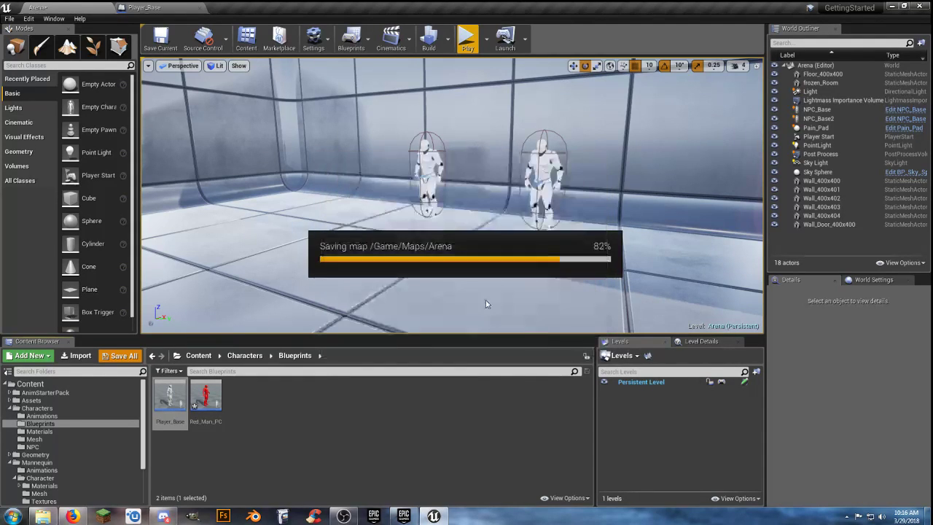
In Player_Base's Event Graph, add a Break Hit Result node from LineTraceByChannel's Out Hit and place it beside the trace node
click(152, 9)
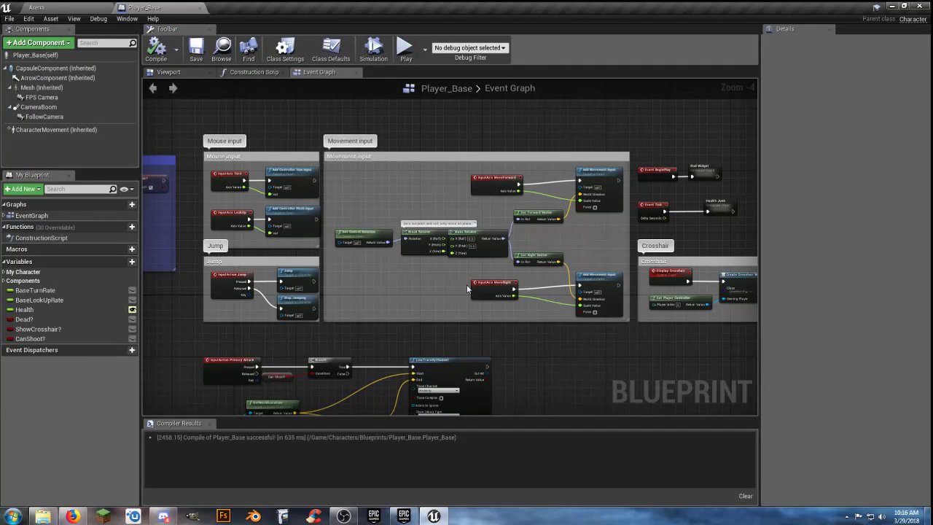
right_drag(495, 331, 485, 255)
scroll(496, 239, down, 2)
scroll(429, 321, up, 3)
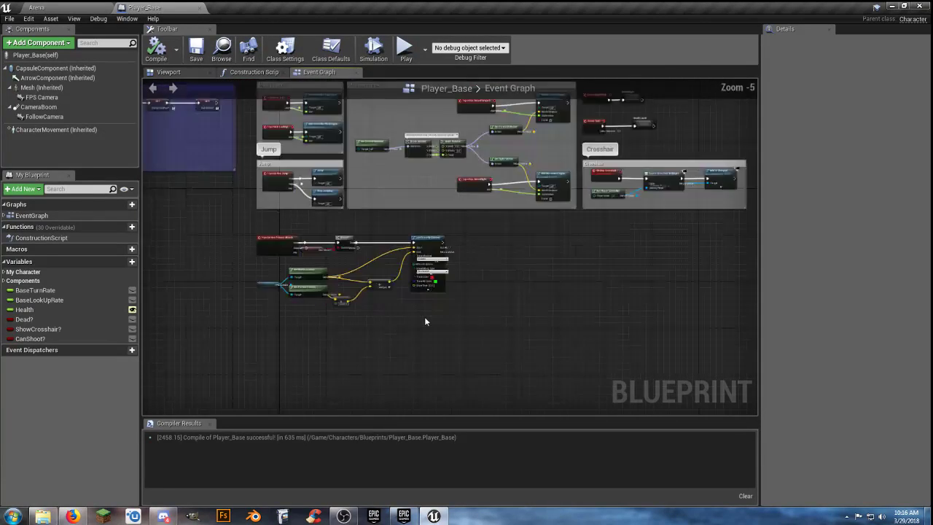
right_drag(546, 263, 494, 306)
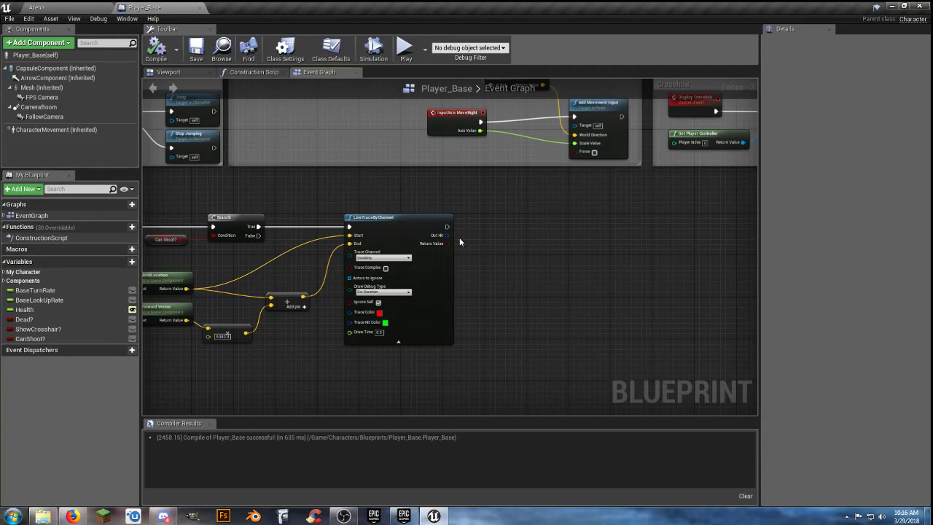
drag(446, 235, 477, 266)
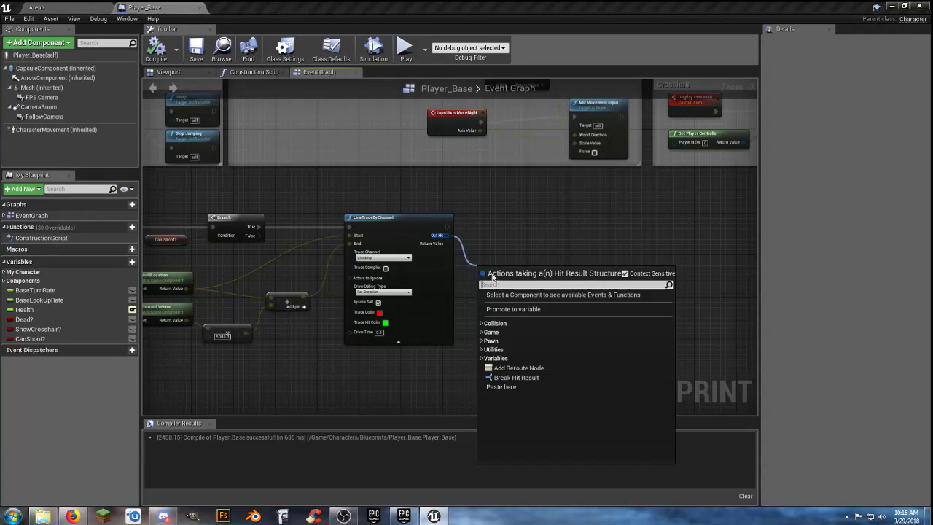
click(531, 378)
scroll(528, 350, up, 3)
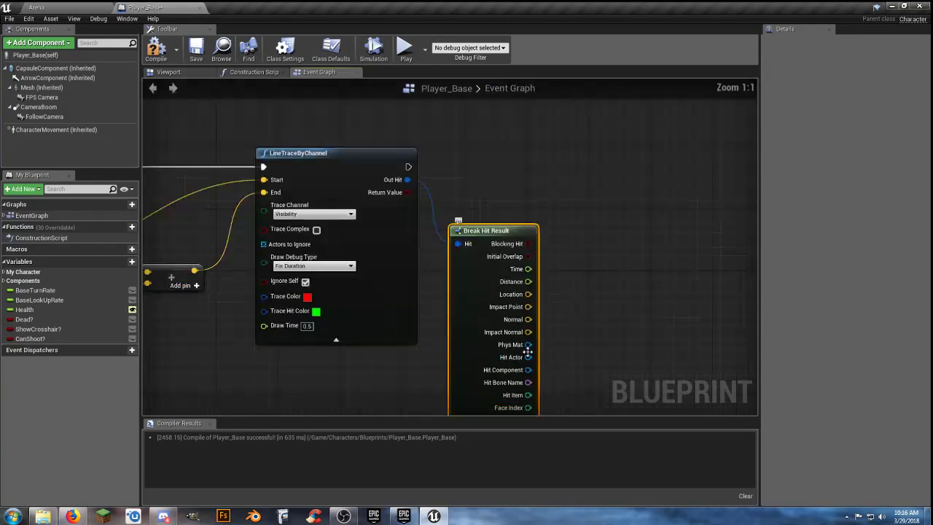
right_drag(552, 349, 557, 291)
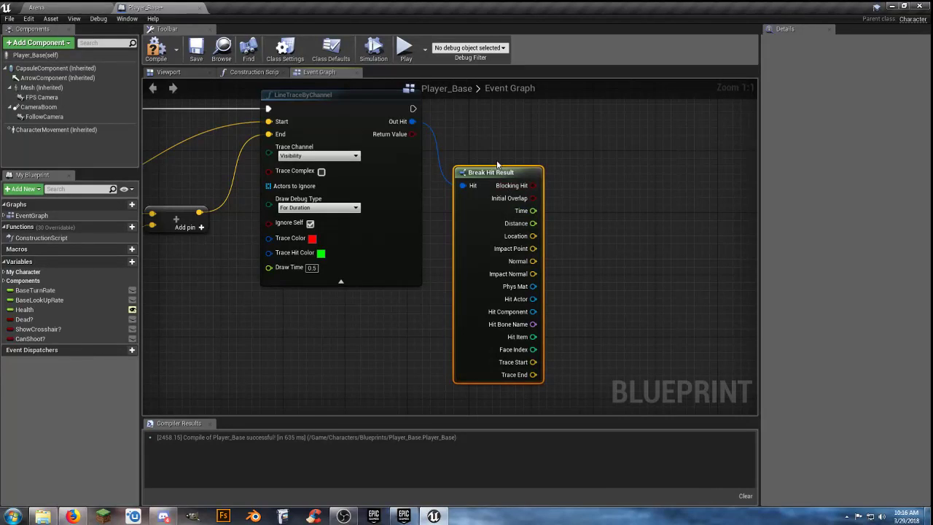
drag(492, 173, 485, 142)
Add a Print Text node fed by LineTraceByChannel's execution output, beyond the Break Hit Result node
right_drag(591, 164, 543, 182)
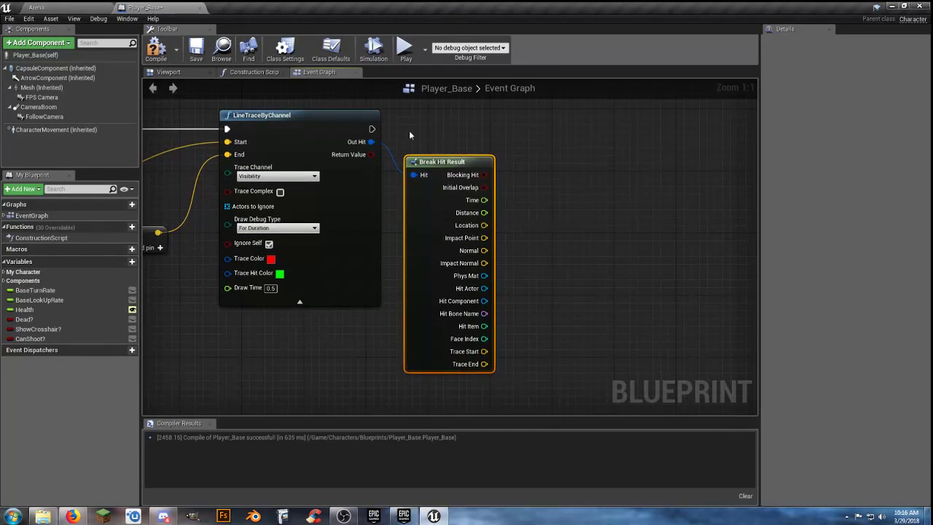
drag(567, 135, 619, 129)
text(p)
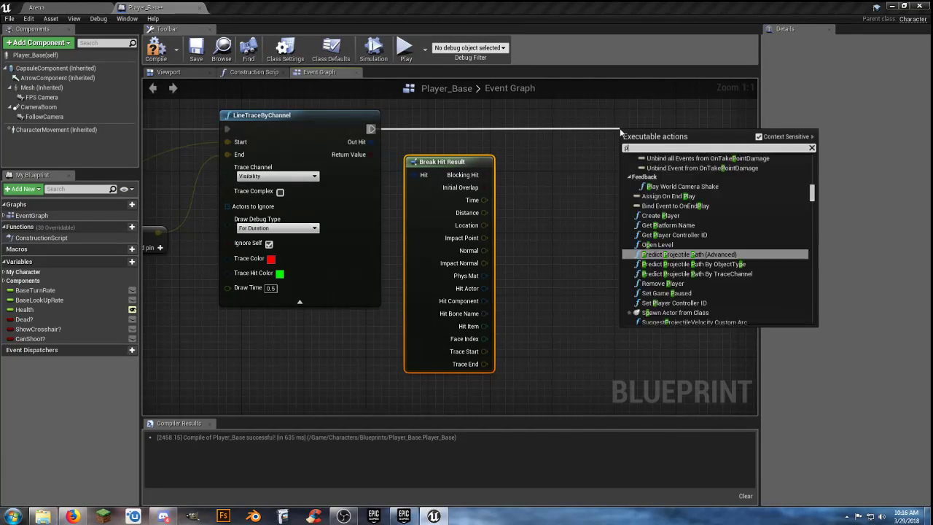
text(rintt)
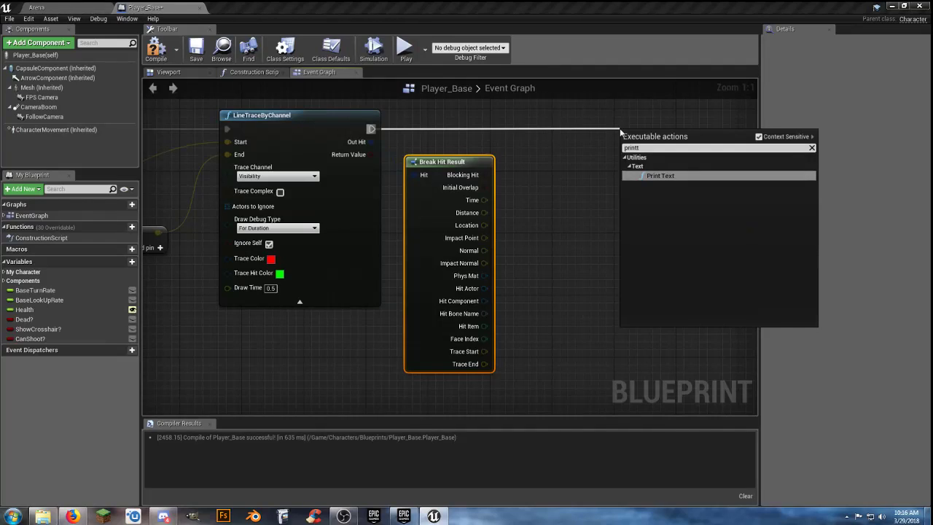
click(677, 176)
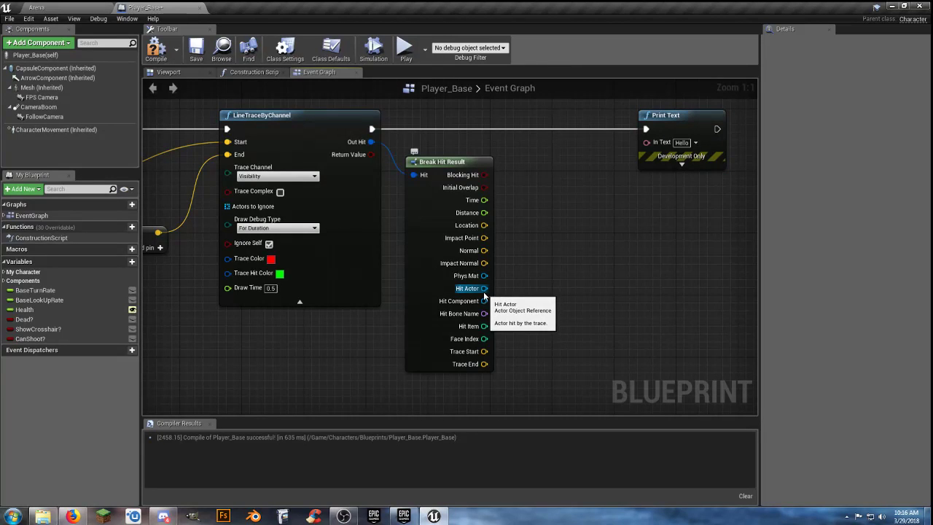
Convert Break Hit Result's Hit Actor with a ToText (object) node and connect its Return Value to Print Text's In Text
drag(490, 292, 556, 257)
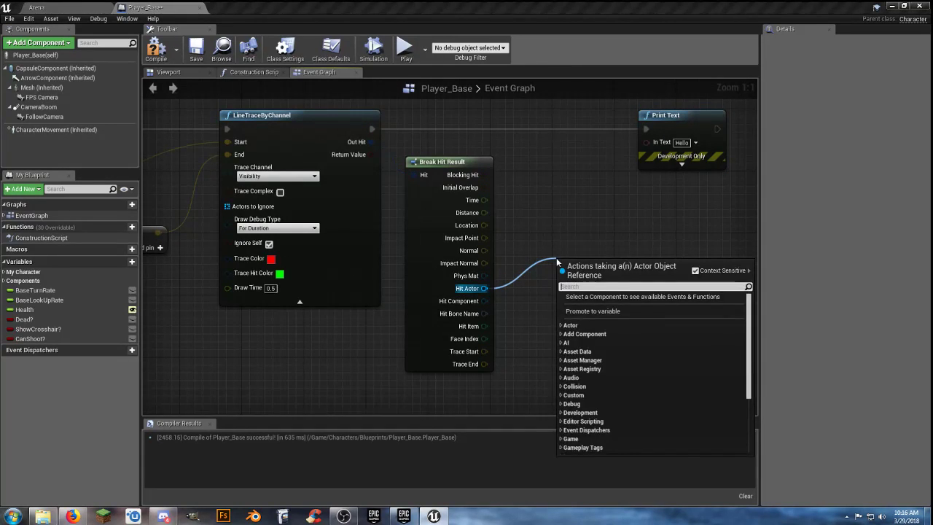
text(tote)
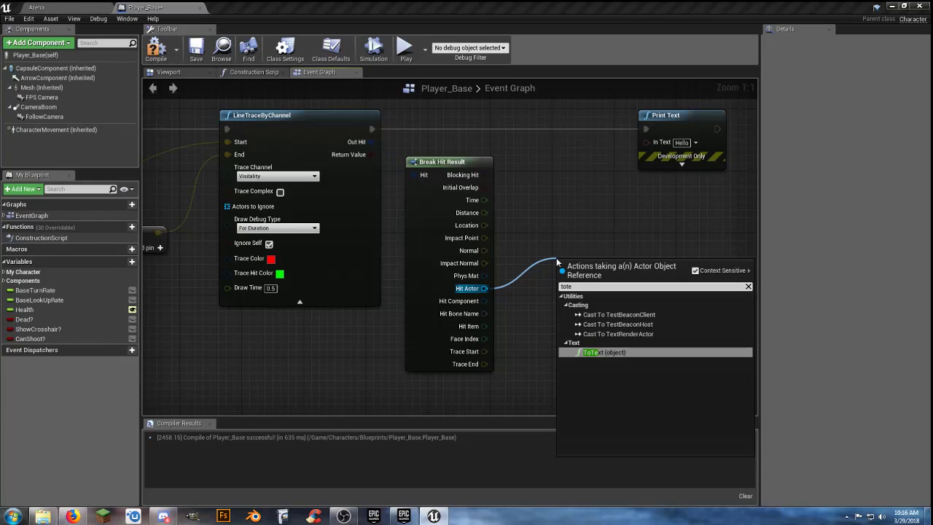
click(603, 352)
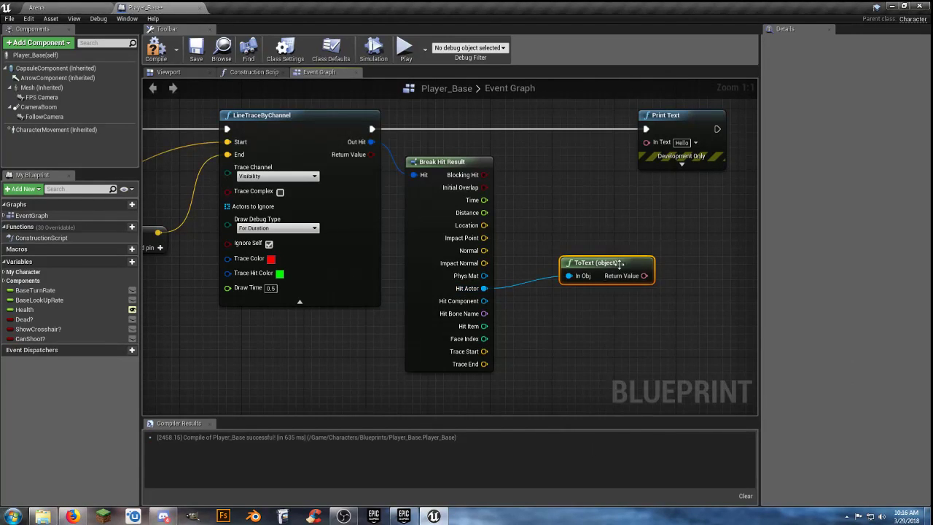
drag(597, 262, 647, 142)
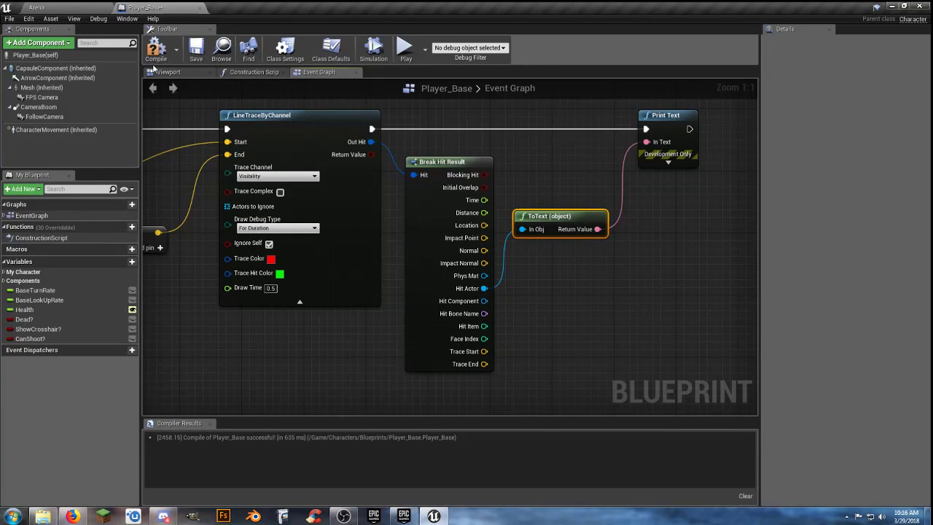
Save the Player_Base blueprint, then play-test the Arena level in first person by shooting at the surroundings and both NPCs
click(195, 50)
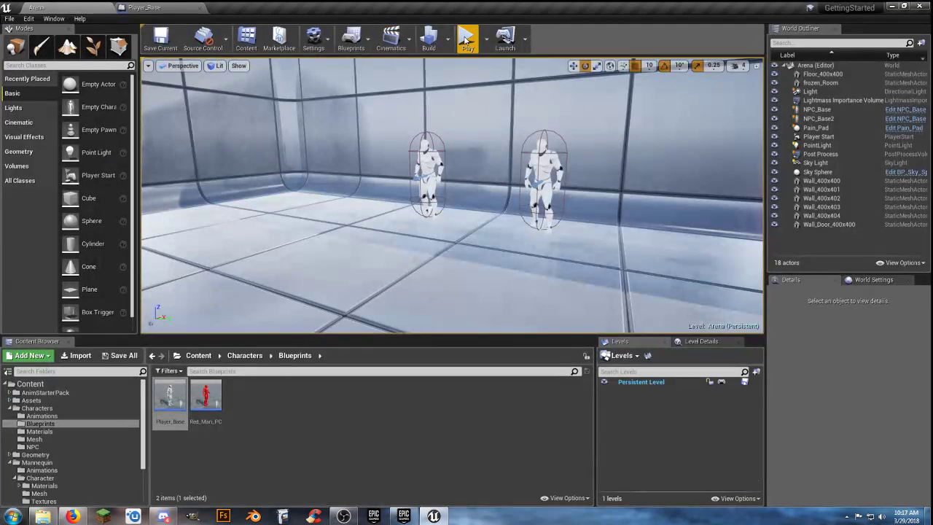
click(467, 40)
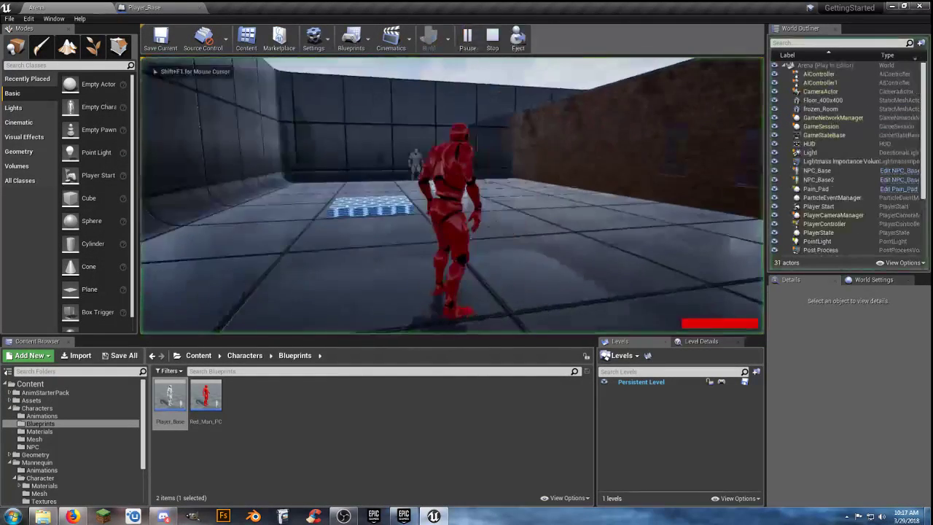
click(452, 196)
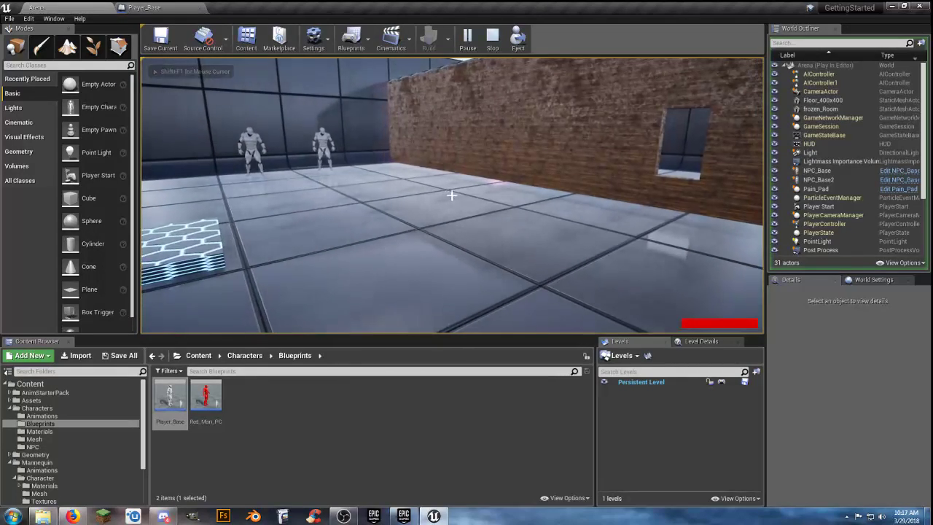
key(w)
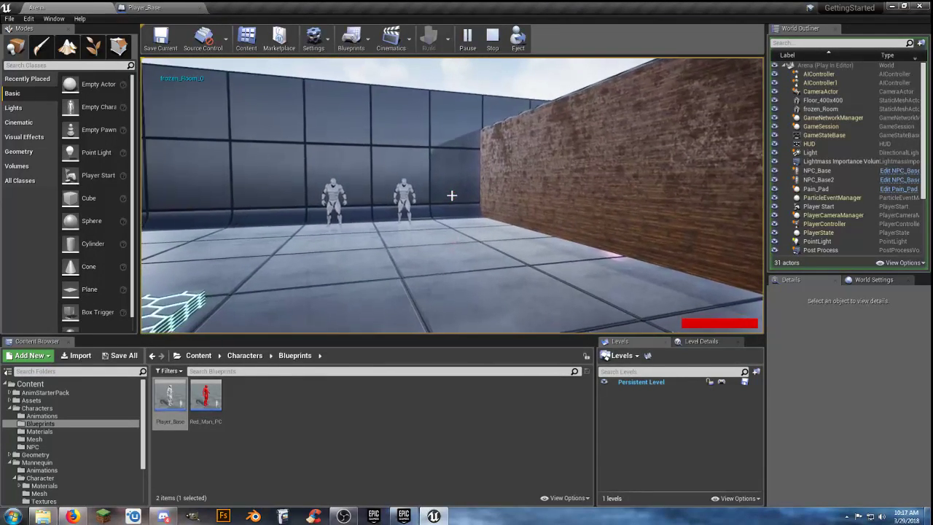
click(452, 195)
click(452, 195)
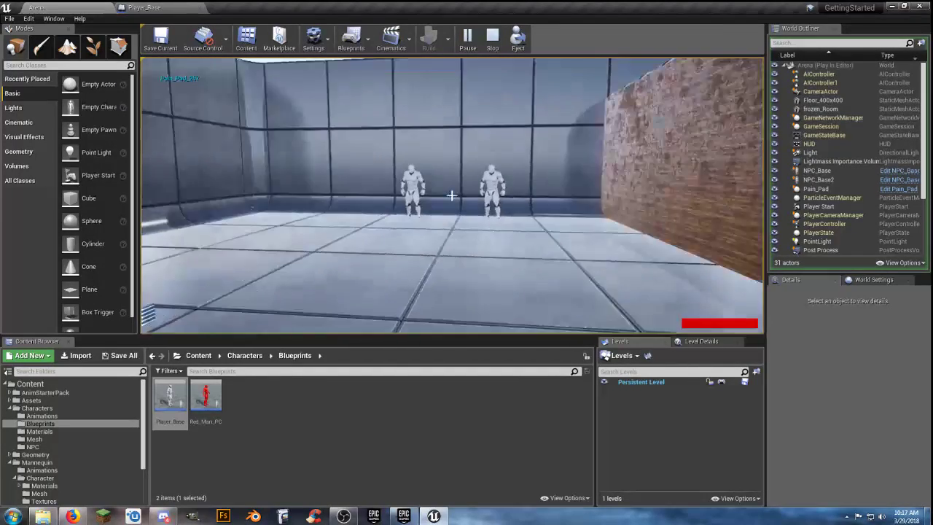
key(w)
click(452, 195)
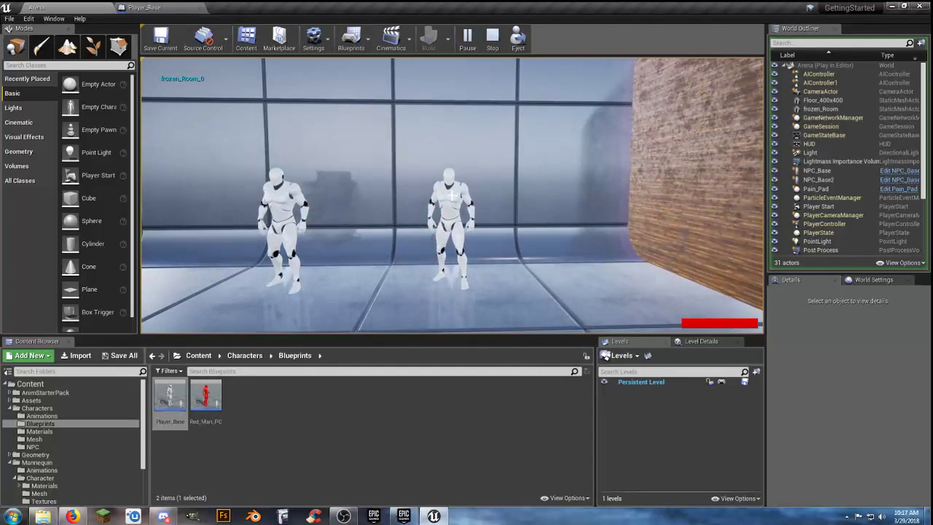
click(452, 195)
click(452, 195)
key(d)
click(452, 195)
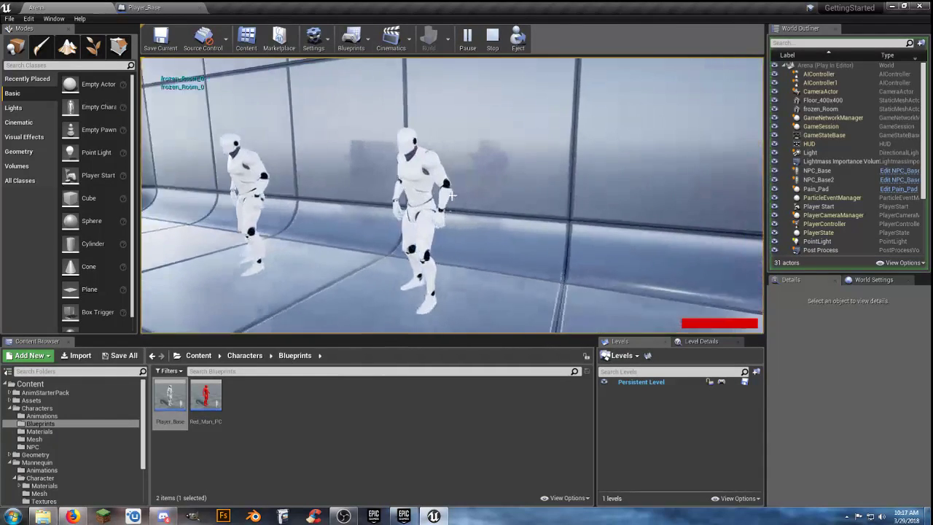
key(s)
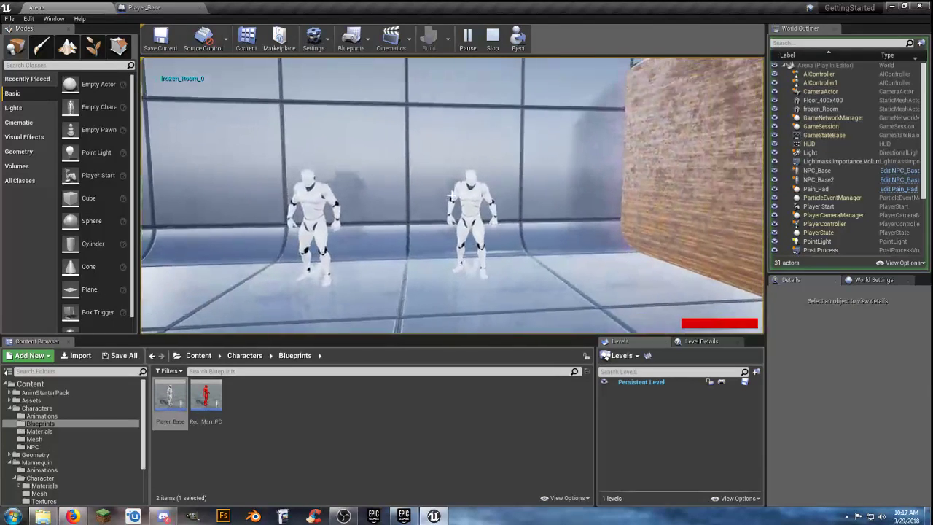
key(Escape)
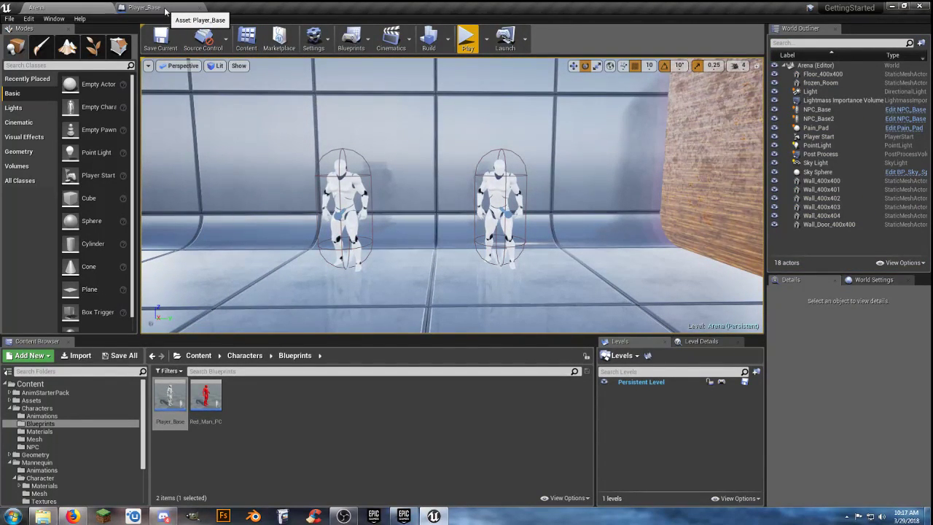
Open the NPC_Base blueprint from the Characters/NPC folder and show the collision settings of its Mesh component
click(63, 447)
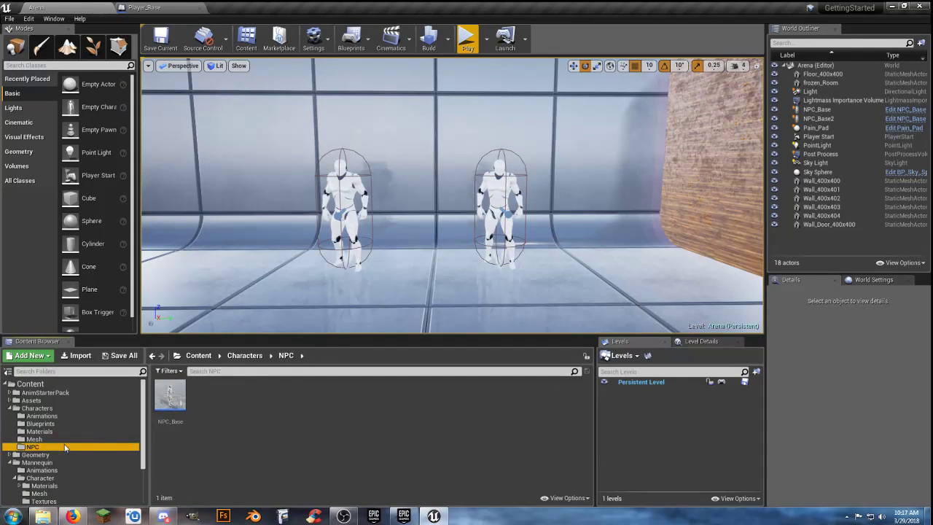
double_click(170, 396)
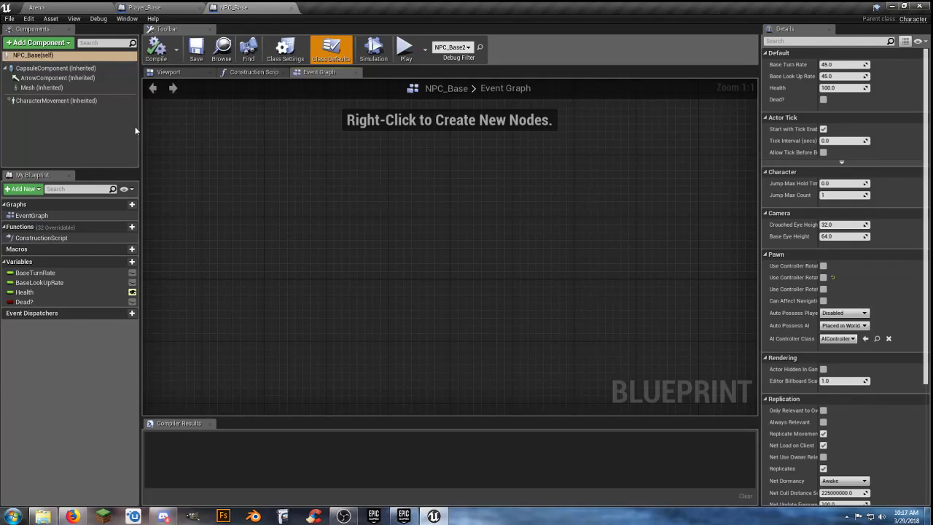
click(65, 89)
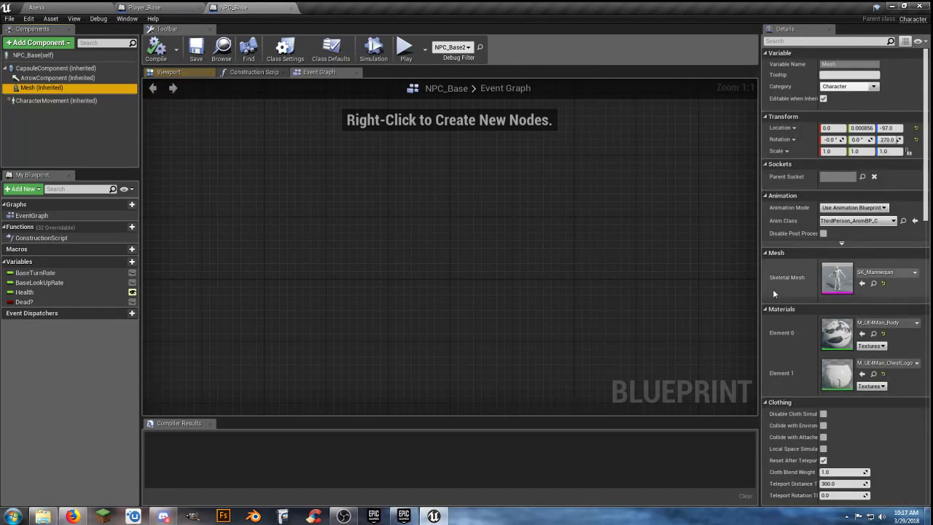
scroll(790, 307, down, 5)
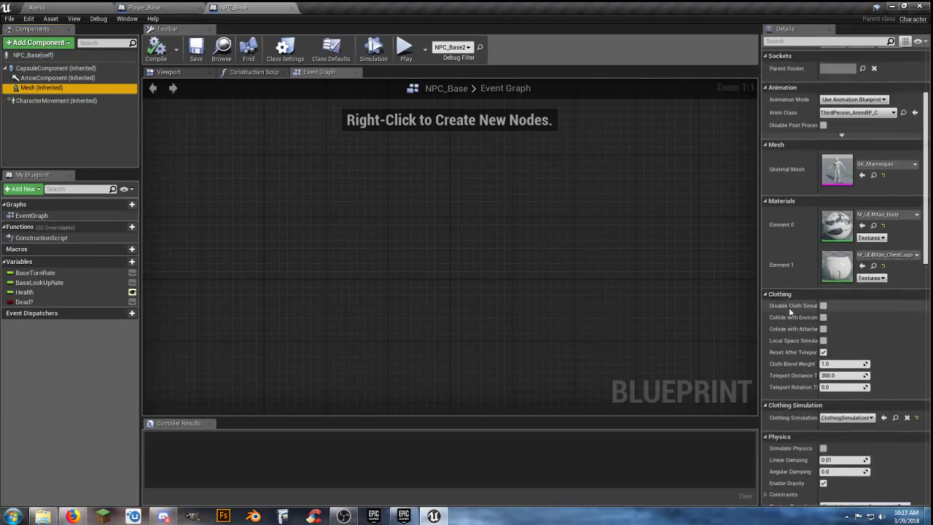
scroll(789, 310, up, 3)
scroll(801, 288, down, 5)
scroll(790, 293, down, 10)
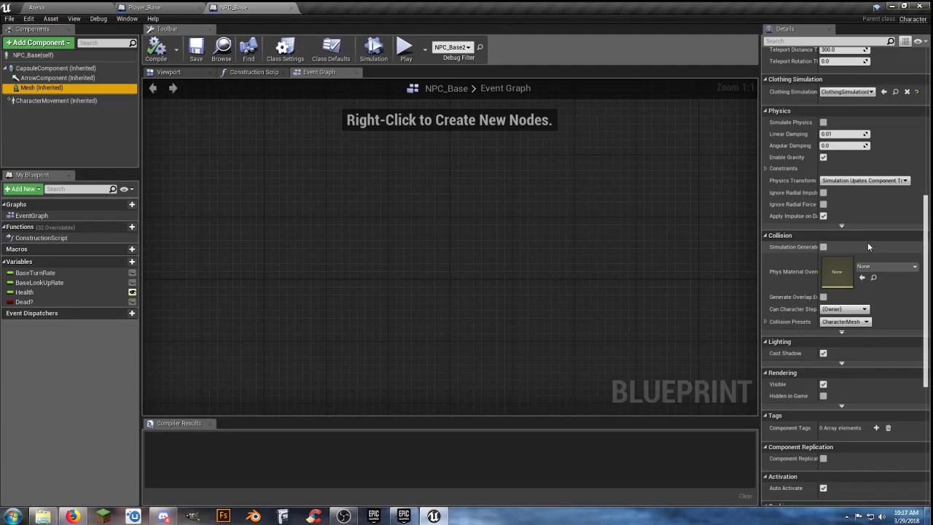
click(906, 270)
click(905, 271)
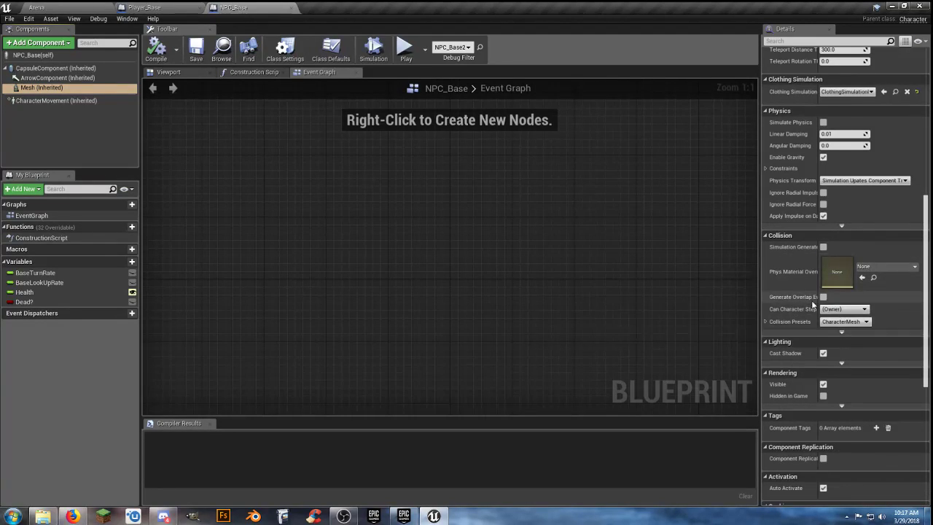
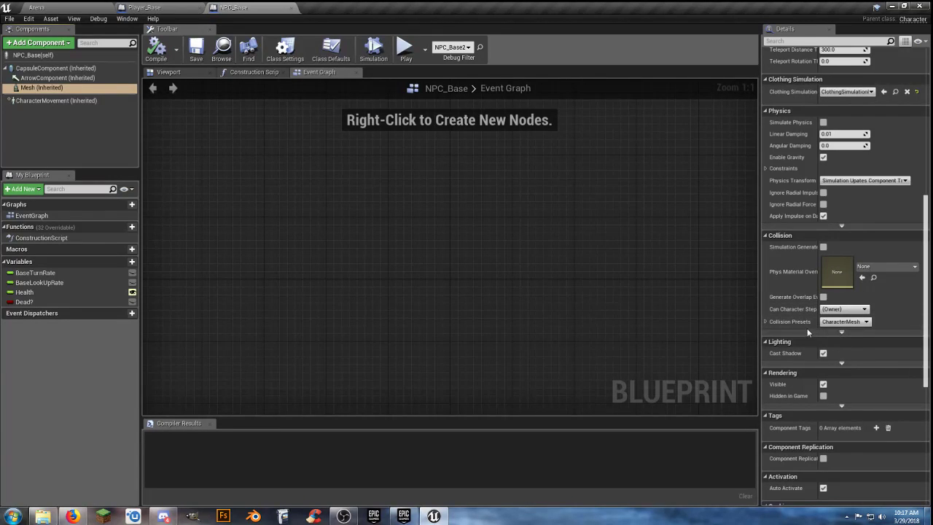
Set the NPC Mesh component's collision preset to BlockAll and compile the NPC_Base blueprint
click(866, 323)
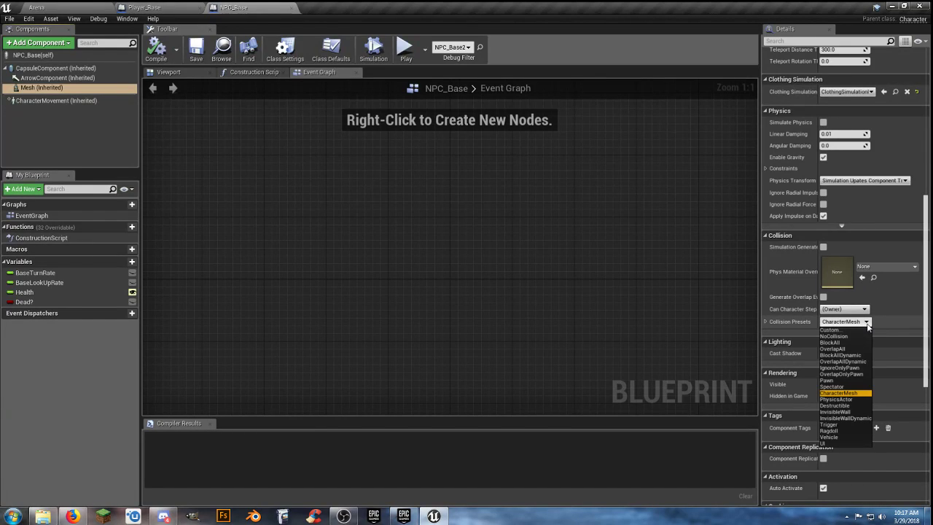
click(845, 342)
click(156, 48)
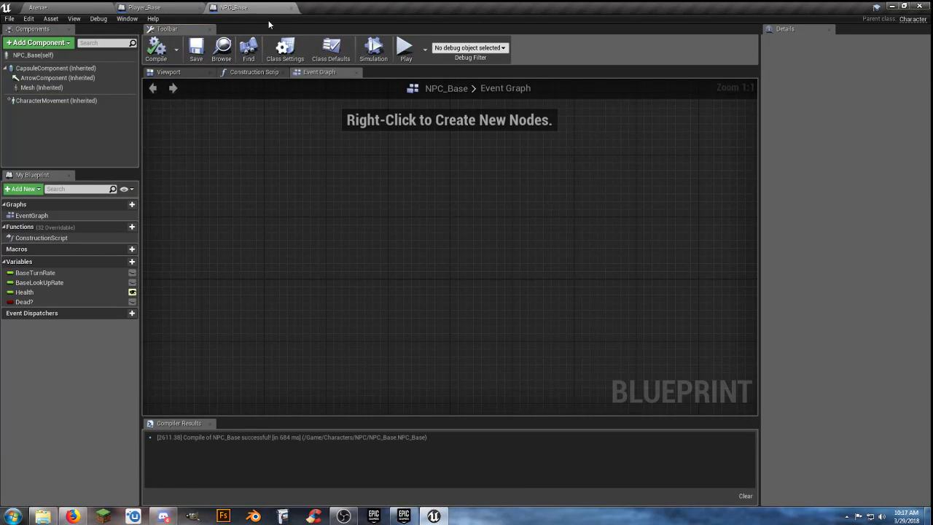
Play-test the Arena level in first person, shooting each of the two NPCs to check the printed hit actor, and end the session
click(64, 6)
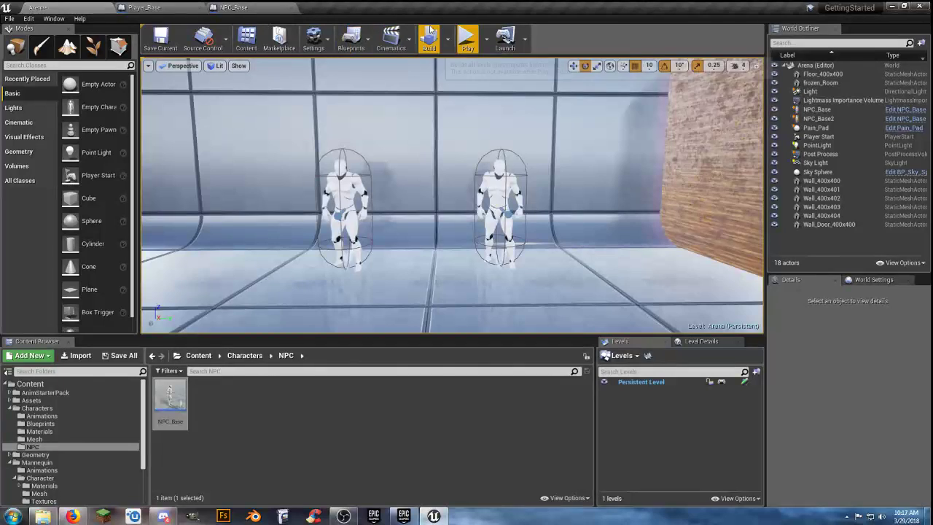
click(462, 37)
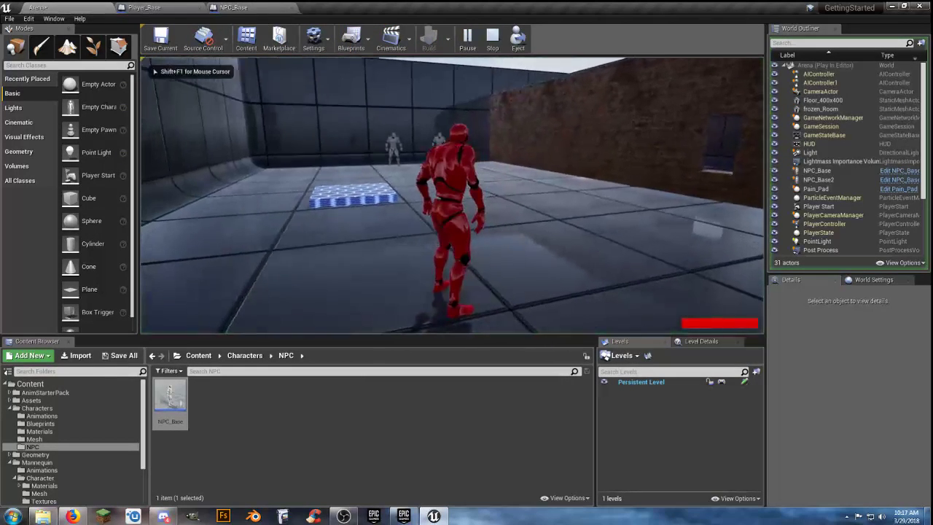
key(v)
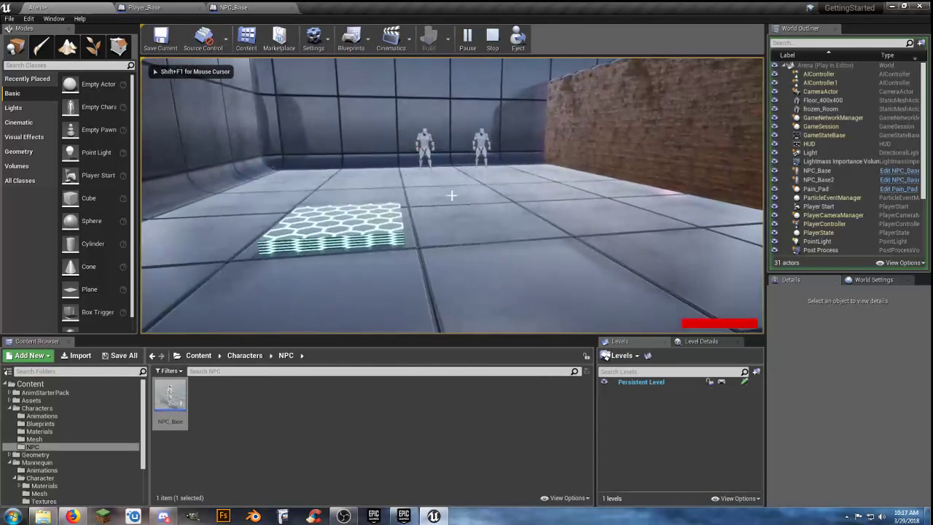
key(w)
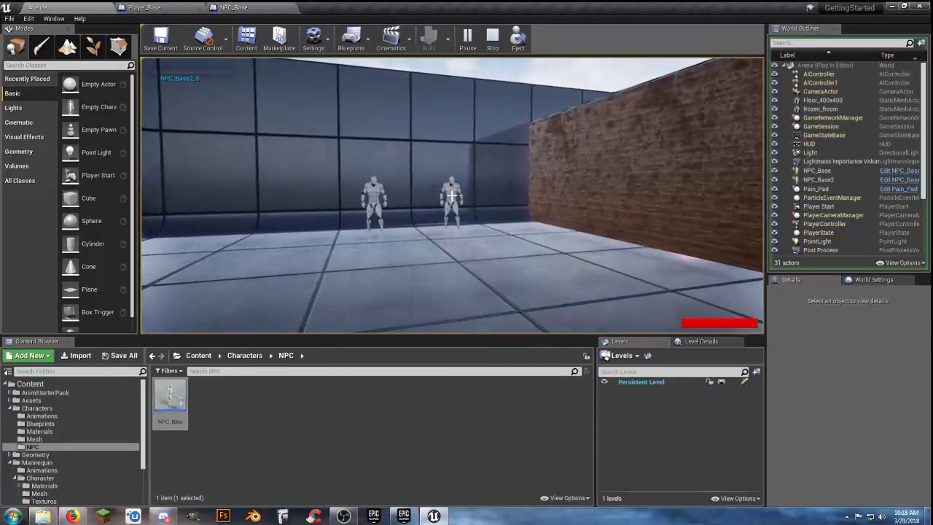
key(w)
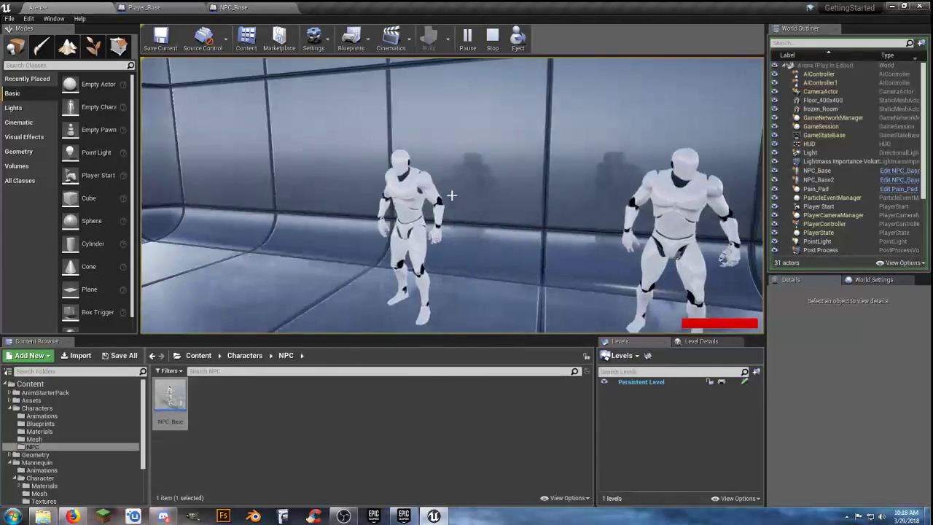
click(452, 195)
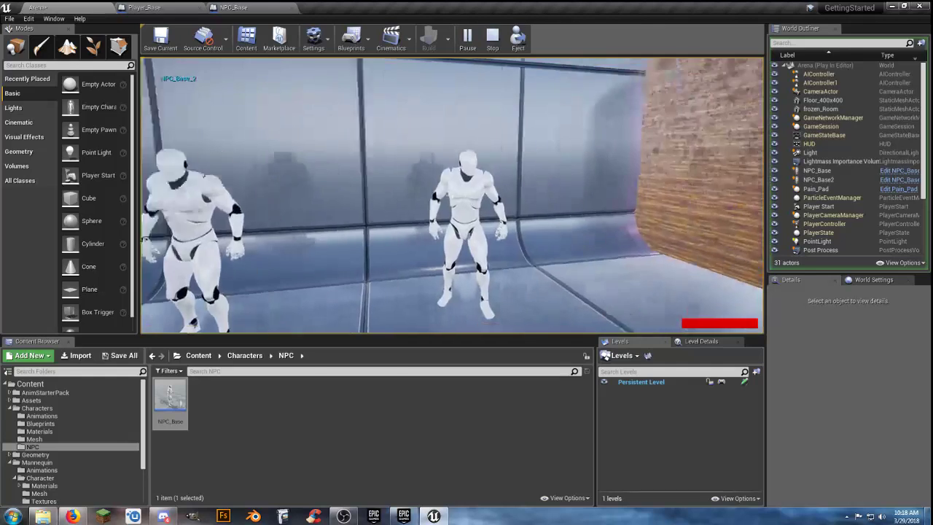
click(452, 195)
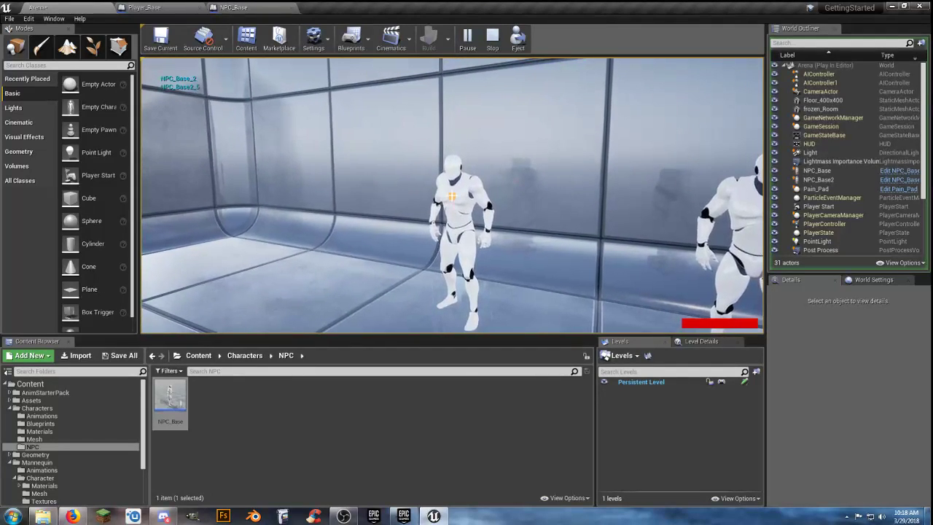
click(452, 195)
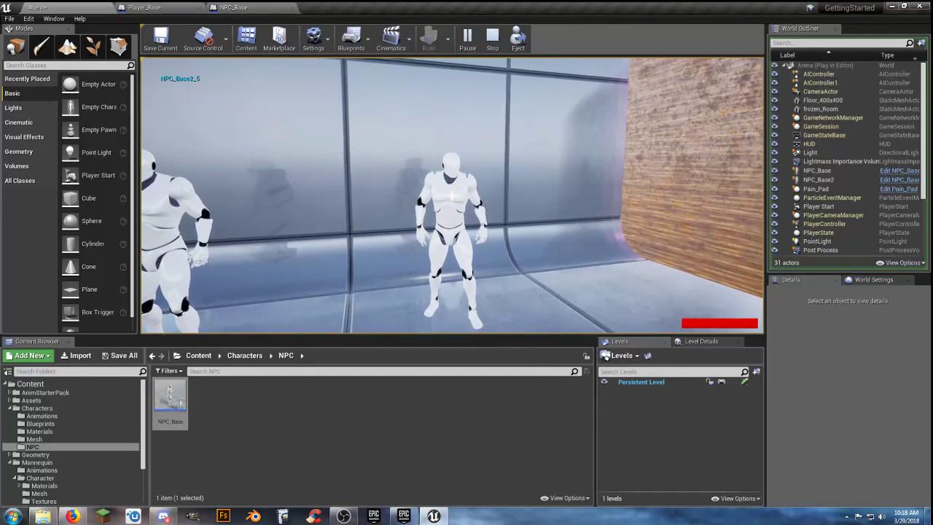
key(d)
key(s)
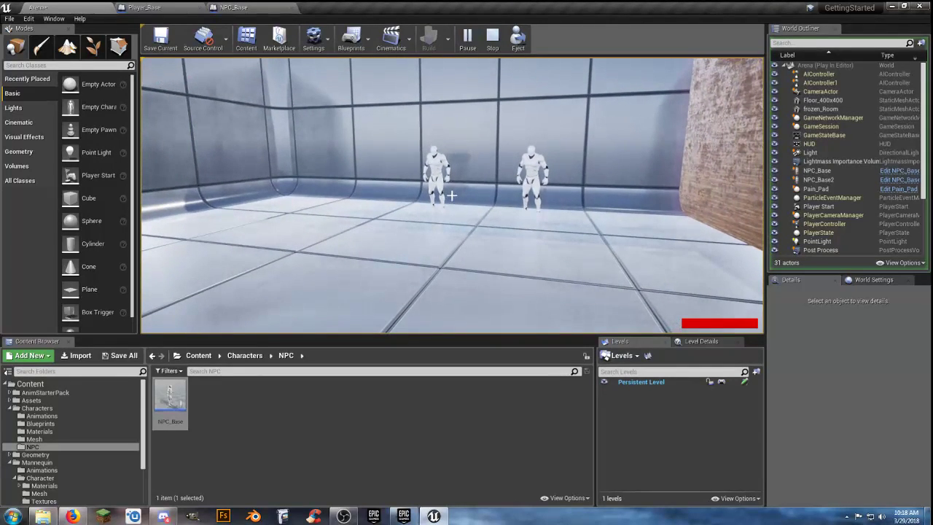
key(Escape)
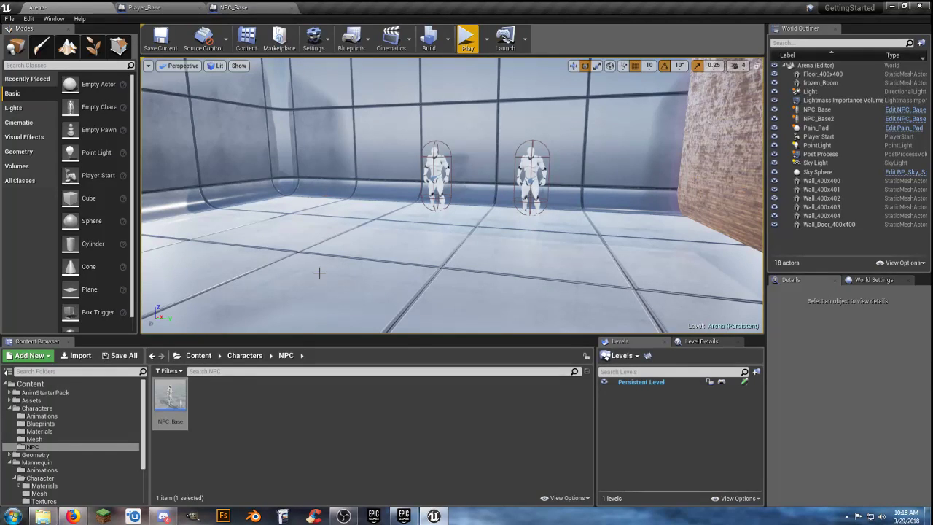
Examine the Health variable's details in the NPC_Base blueprint and return to the Player_Base event graph
click(241, 7)
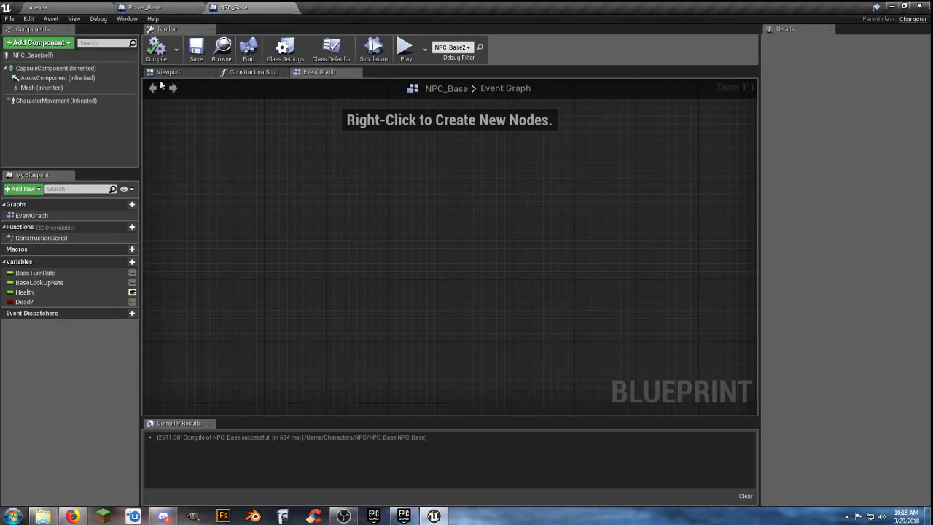
click(62, 293)
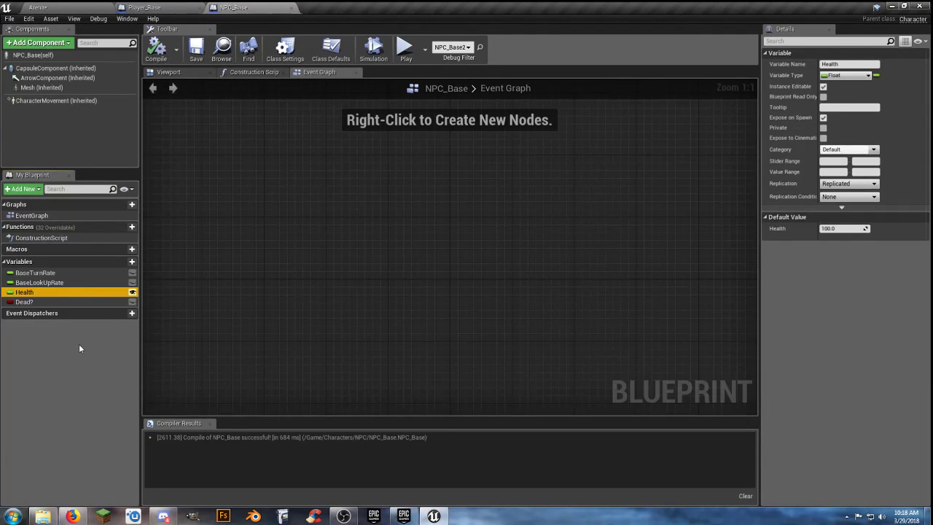
click(167, 8)
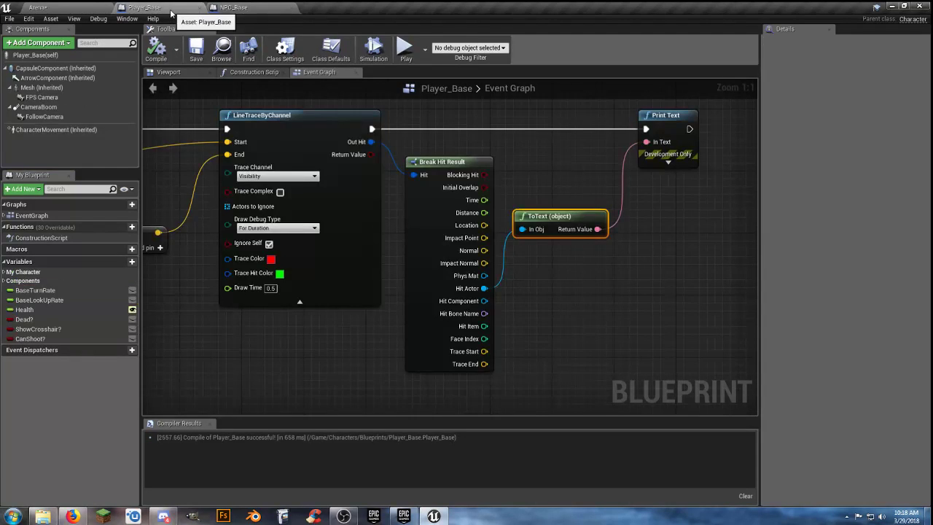
Delete the ToText (object) and Print Text nodes that follow the line trace in the Player_Base event graph
click(550, 283)
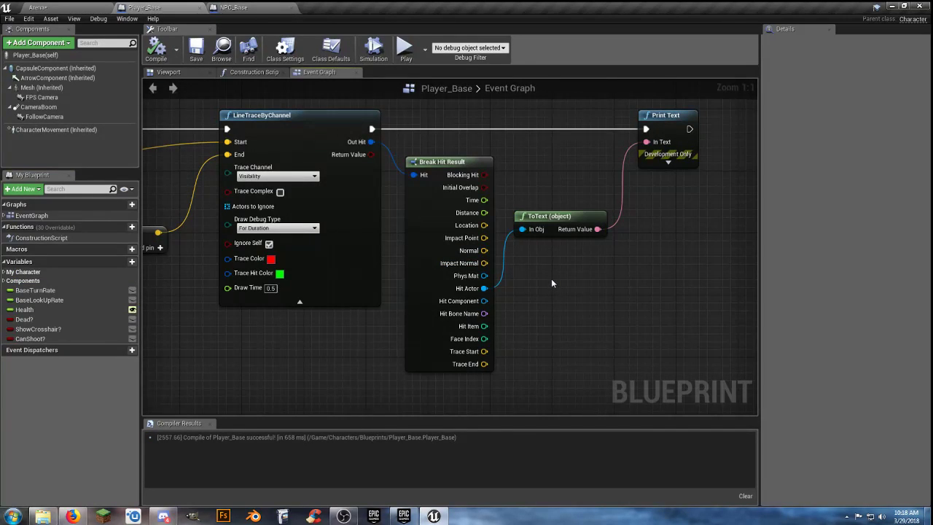
scroll(551, 278, down, 2)
drag(654, 285, 577, 150)
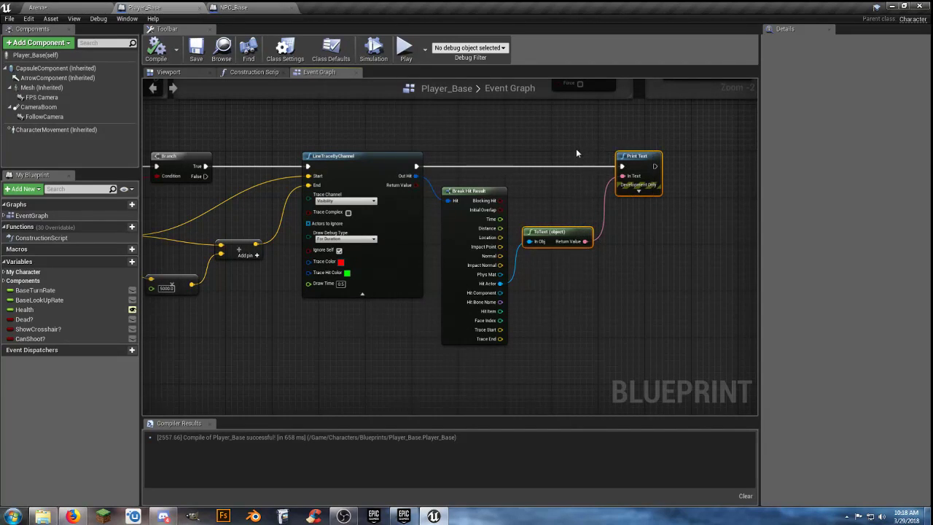
key(Delete)
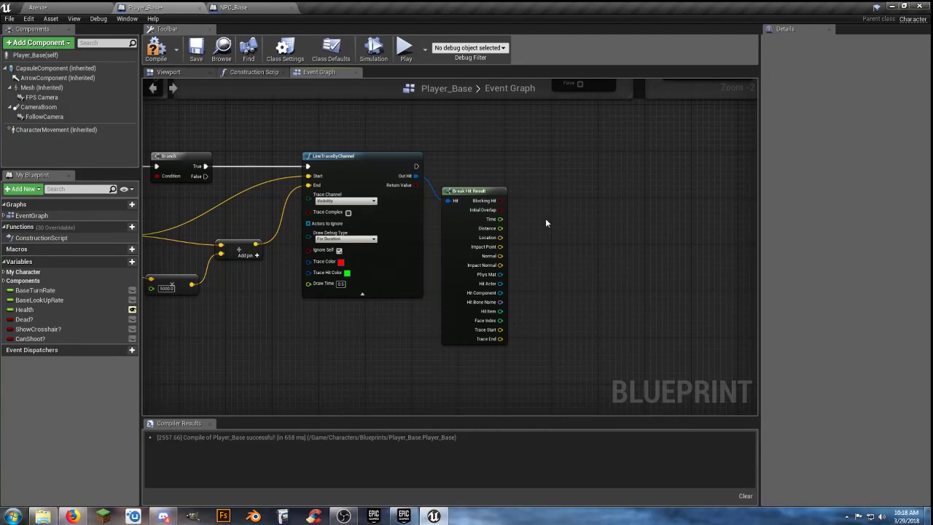
right_drag(348, 320, 496, 331)
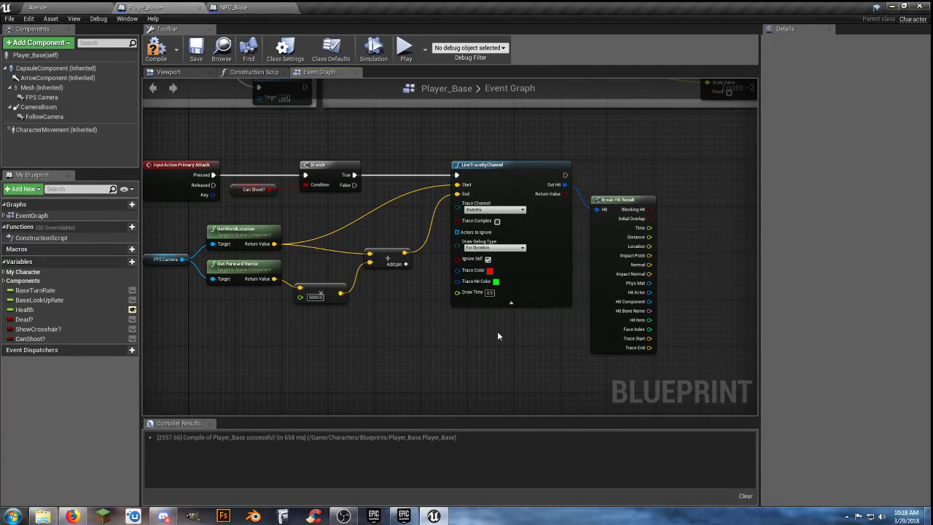
Add a Cast To NPC_Base node to the execution output of LineTraceByChannel and align it with the line trace
right_drag(497, 332, 409, 346)
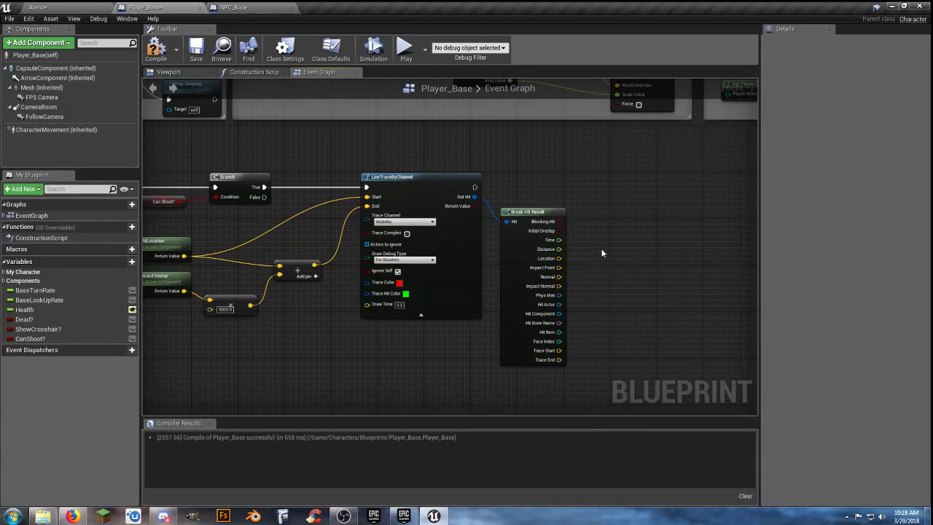
right_drag(601, 253, 554, 251)
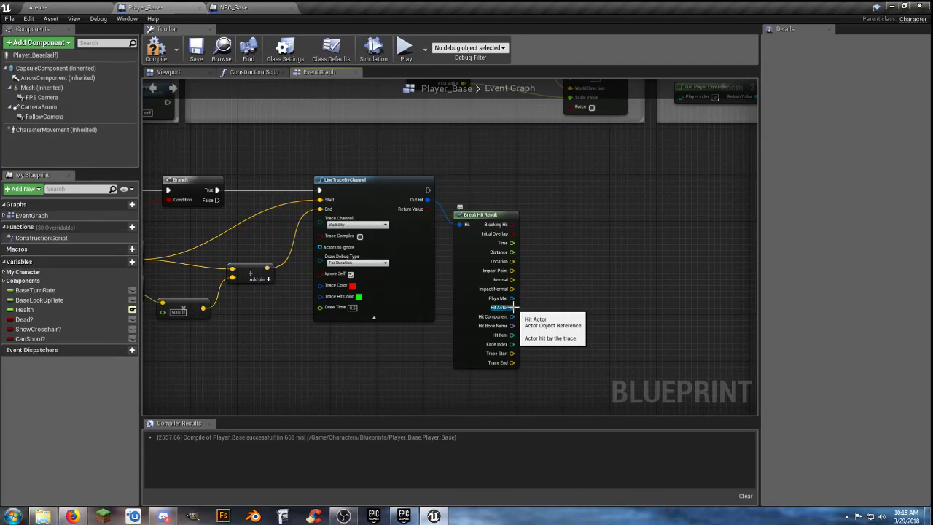
drag(434, 193, 591, 193)
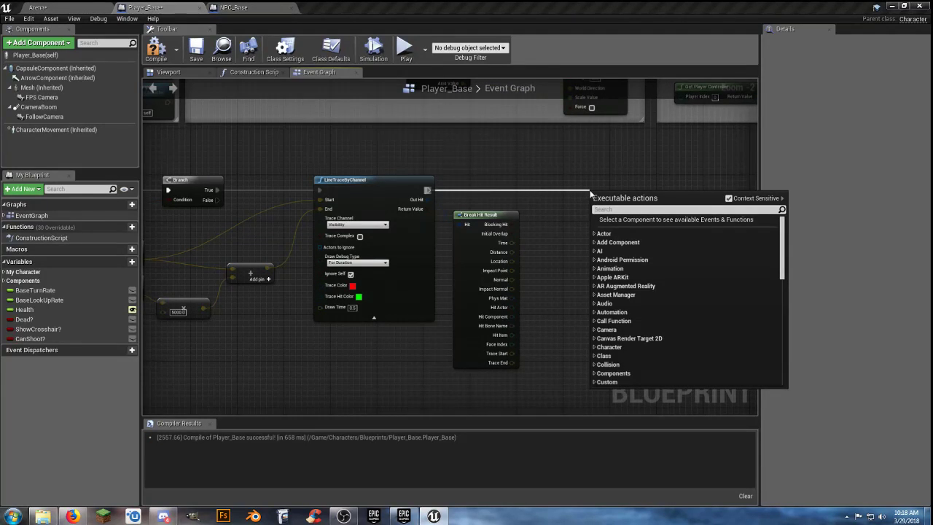
text(castto)
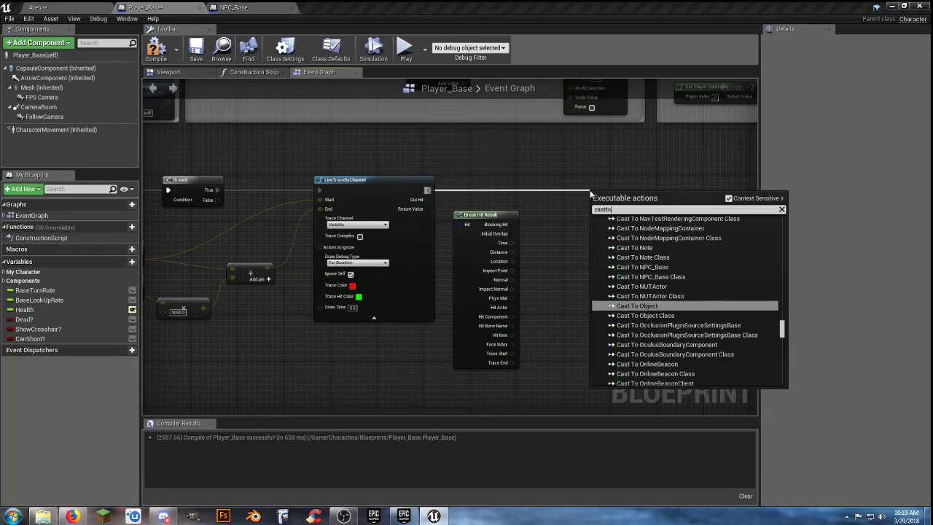
text(npc)
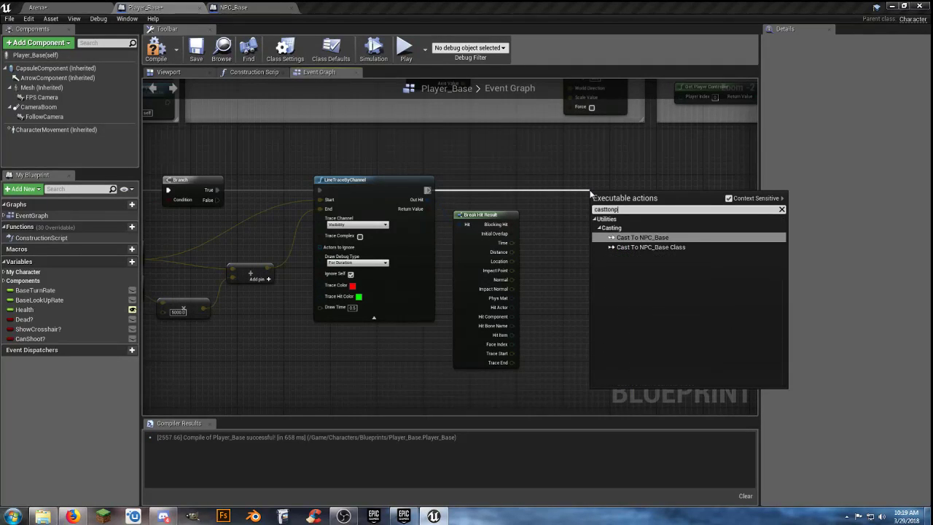
click(643, 237)
drag(632, 205, 632, 188)
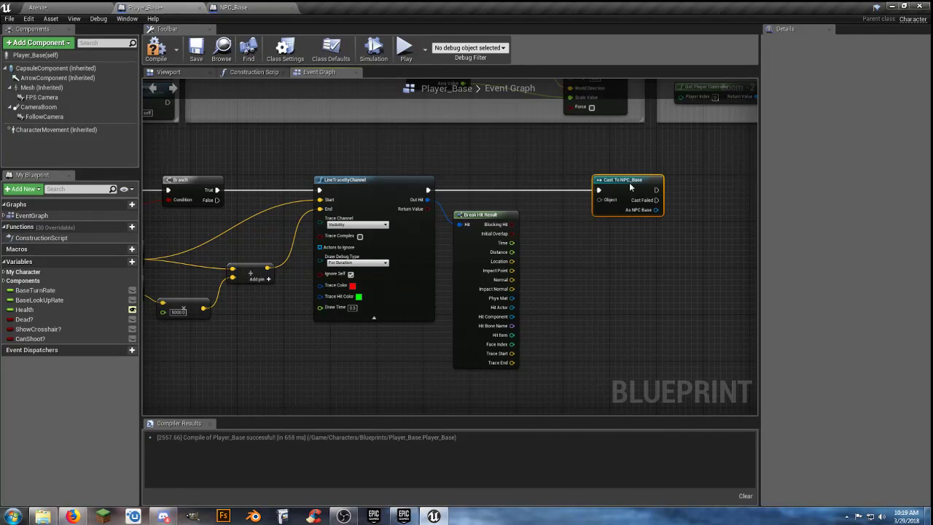
Connect Hit Actor from Break Hit Result to the cast's Object input and move the cast node closer
drag(512, 307, 599, 201)
right_drag(616, 249, 532, 259)
drag(543, 192, 527, 195)
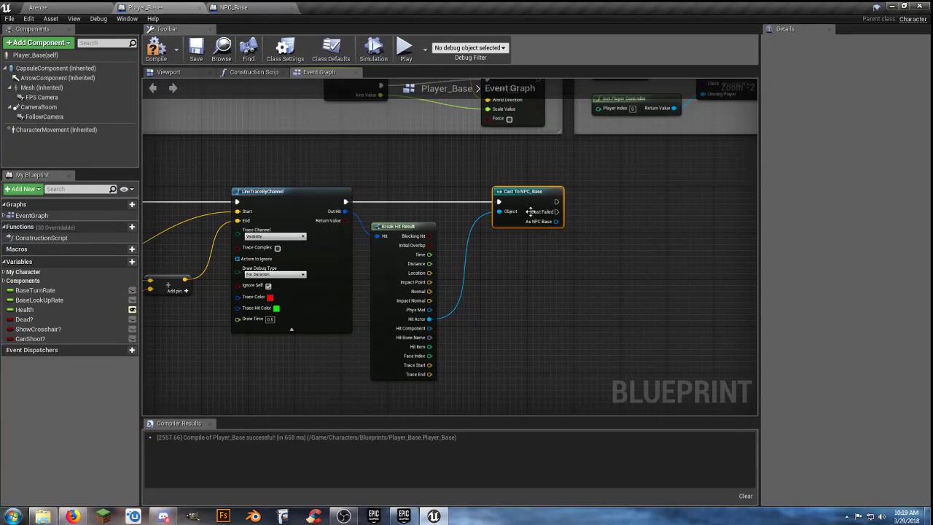
Add a Get Health node from the As NPC Base output of the cast
right_drag(558, 246, 534, 242)
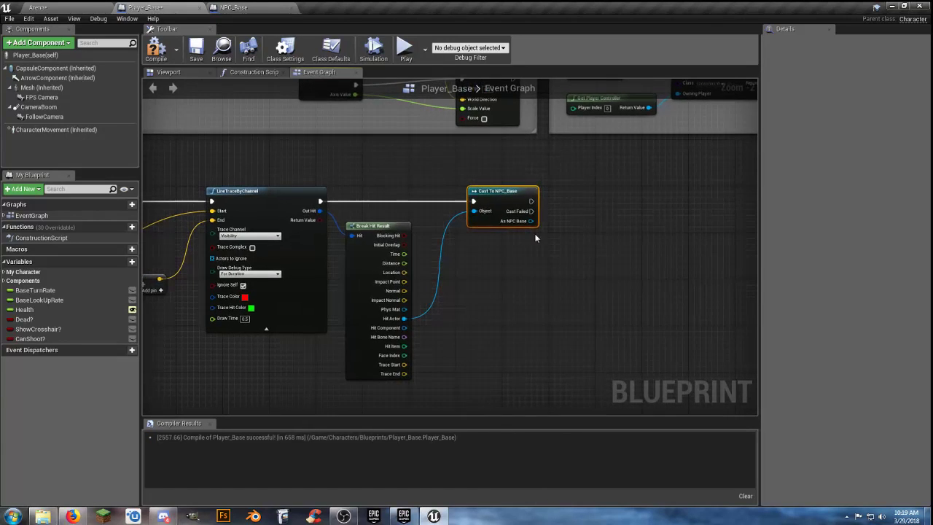
drag(531, 220, 563, 233)
text(ghea)
key(BackSpace)
key(BackSpace)
key(BackSpace)
key(BackSpace)
text(hel)
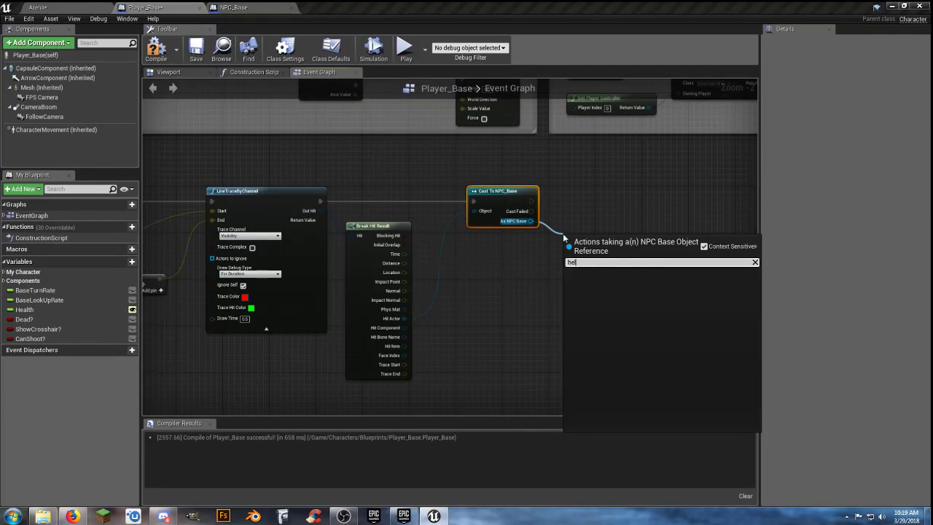
key(BackSpace)
text(a)
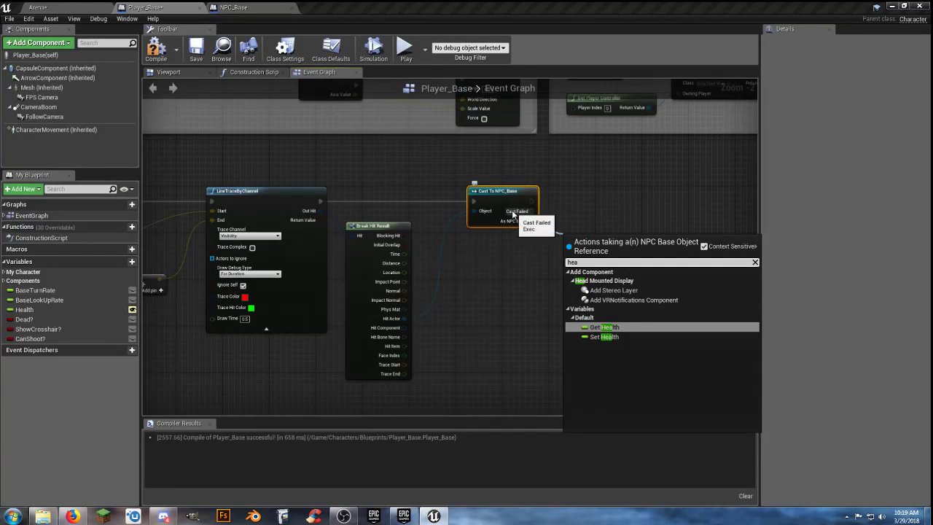
click(602, 327)
Add a Set Health node targeting As NPC Base and connect the cast's successful execution output to it
right_drag(611, 309, 551, 294)
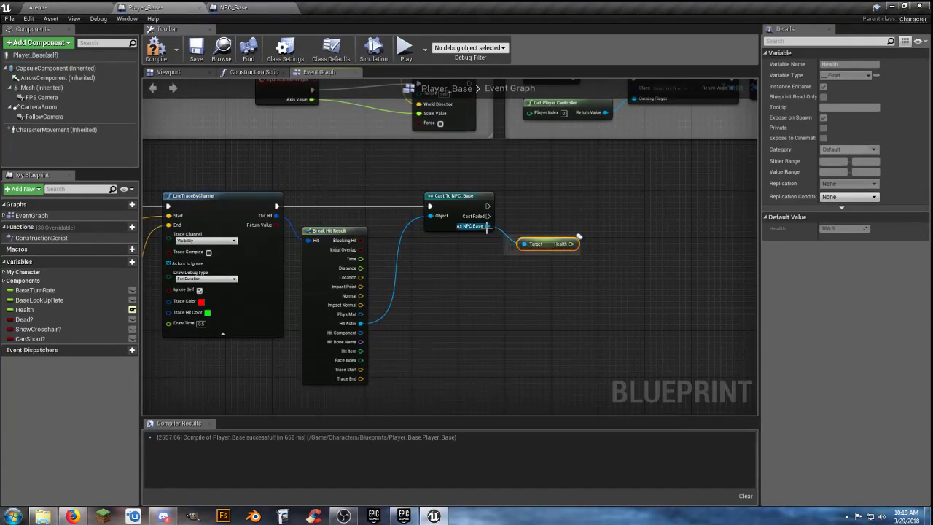
mouse_move(523, 243)
ctrl+mouse_down()
mouse_move(554, 280)
mouse_move(541, 277)
ctrl+mouse_up()
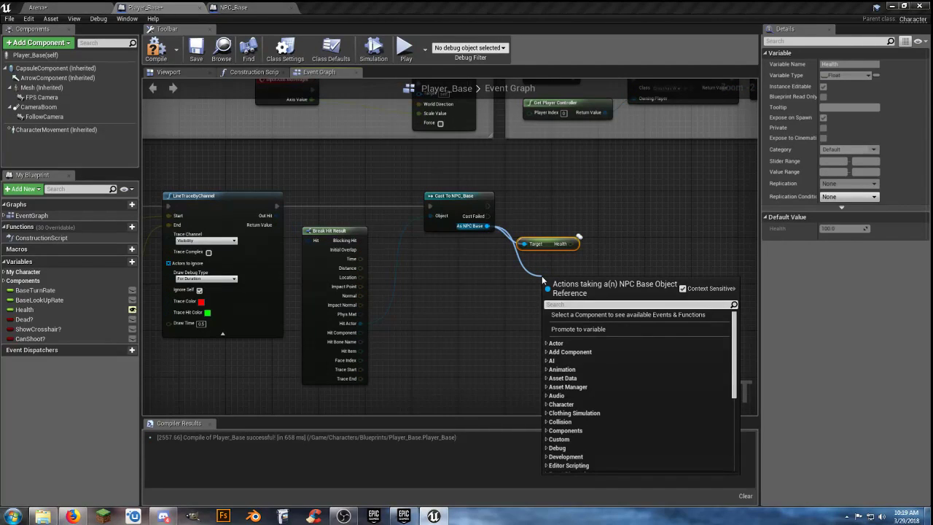
text(sethea)
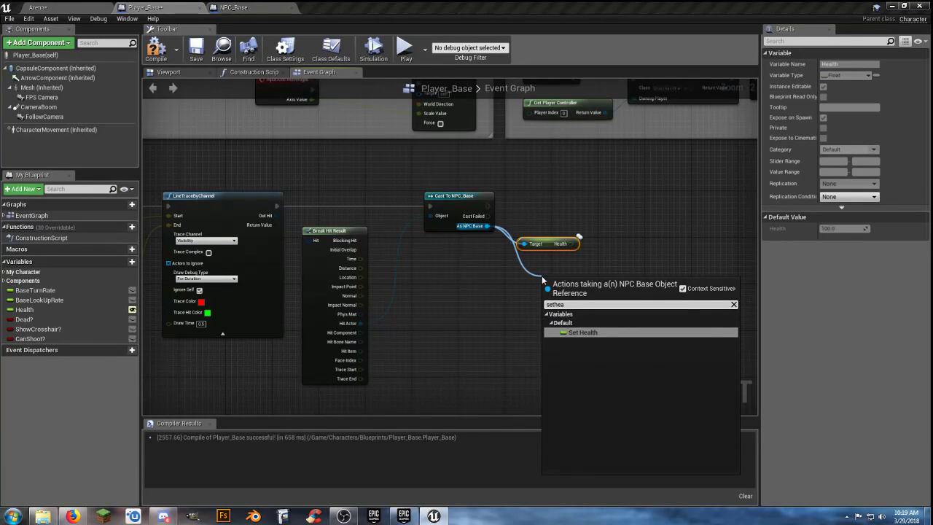
click(584, 333)
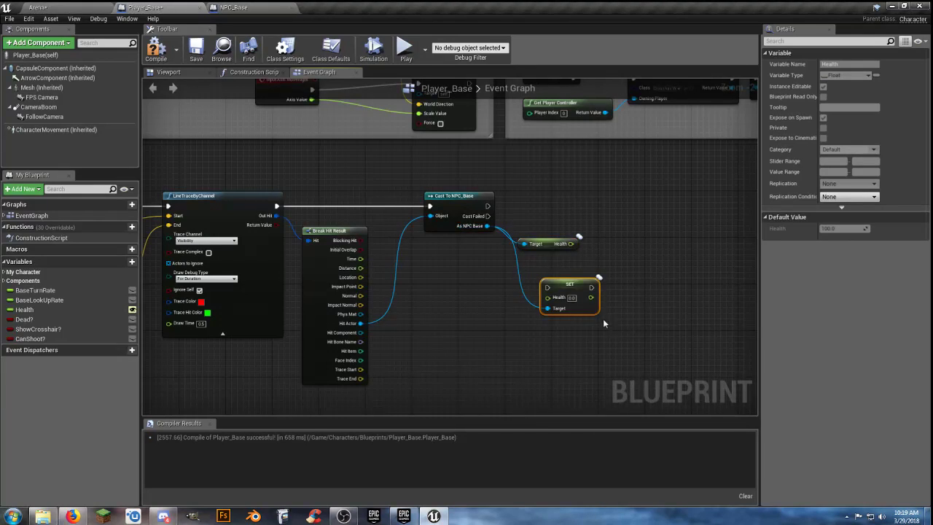
mouse_move(559, 294)
mouse_down()
mouse_move(628, 227)
mouse_move(628, 208)
mouse_move(617, 208)
mouse_up()
drag(491, 209, 618, 206)
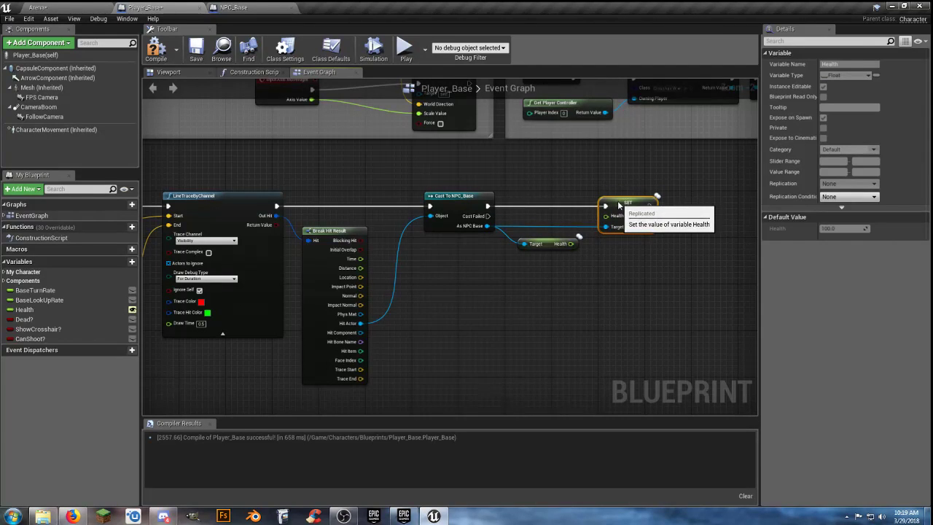
Subtract 50 from the NPC's Health with a float - float node, feed the result into Set Health, and compile Player_Base
drag(553, 246, 541, 247)
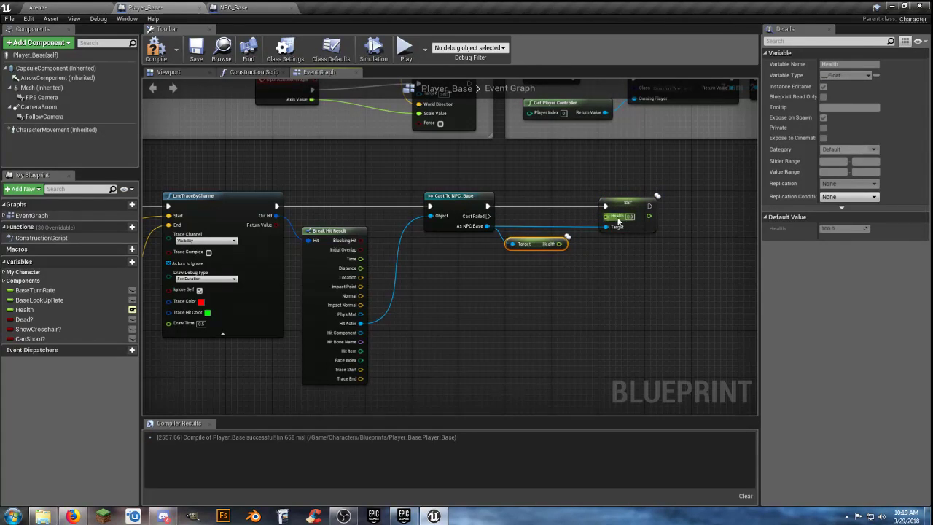
drag(618, 219, 658, 219)
drag(560, 245, 581, 260)
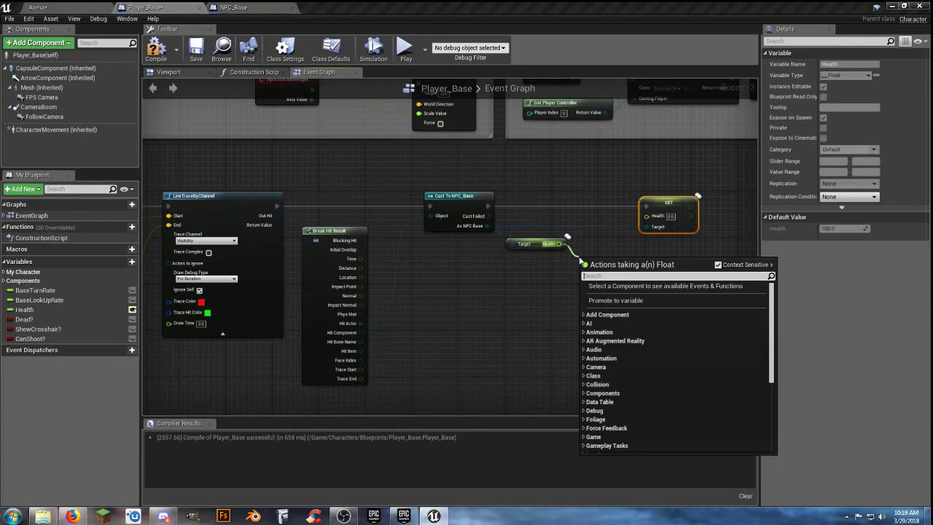
text(-)
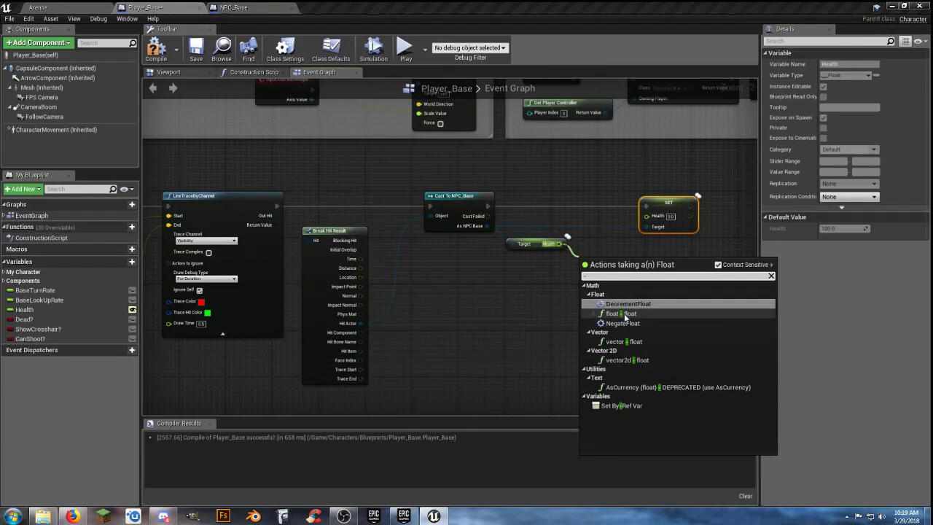
click(625, 315)
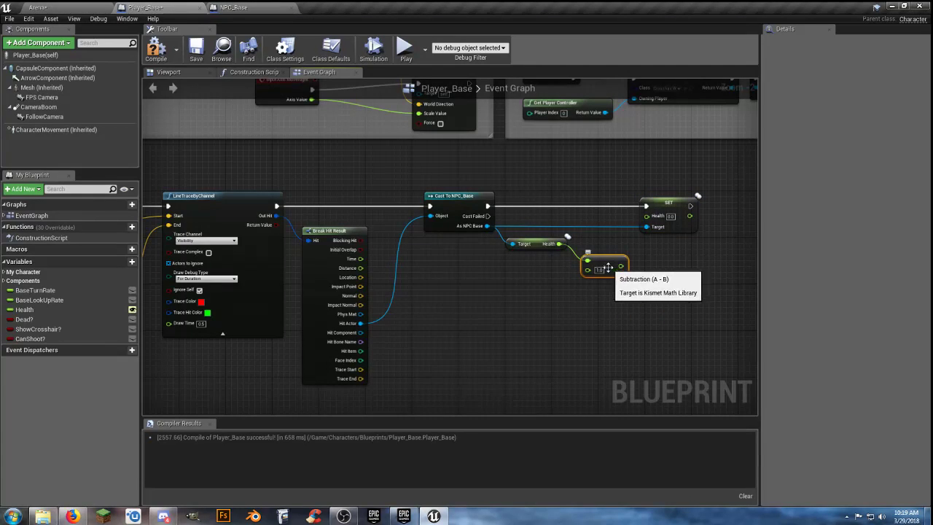
text(50)
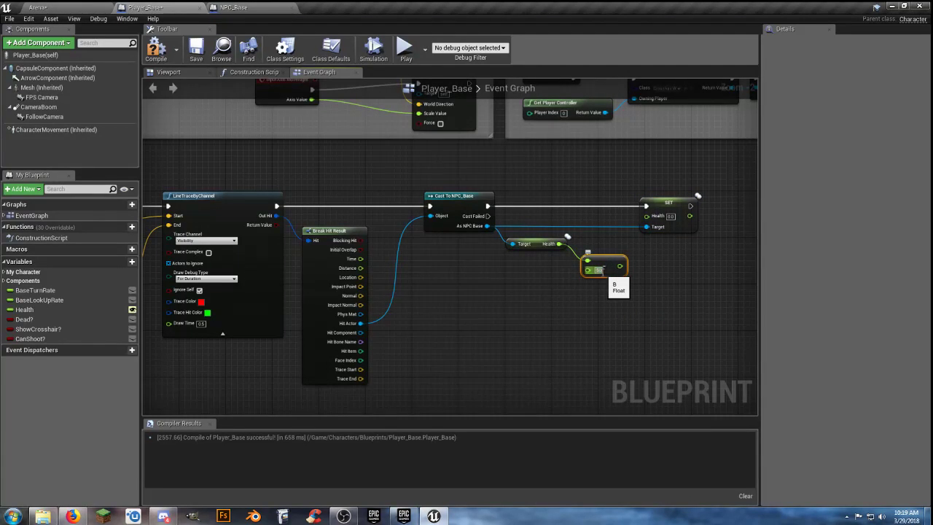
drag(620, 267, 647, 220)
drag(609, 257, 612, 254)
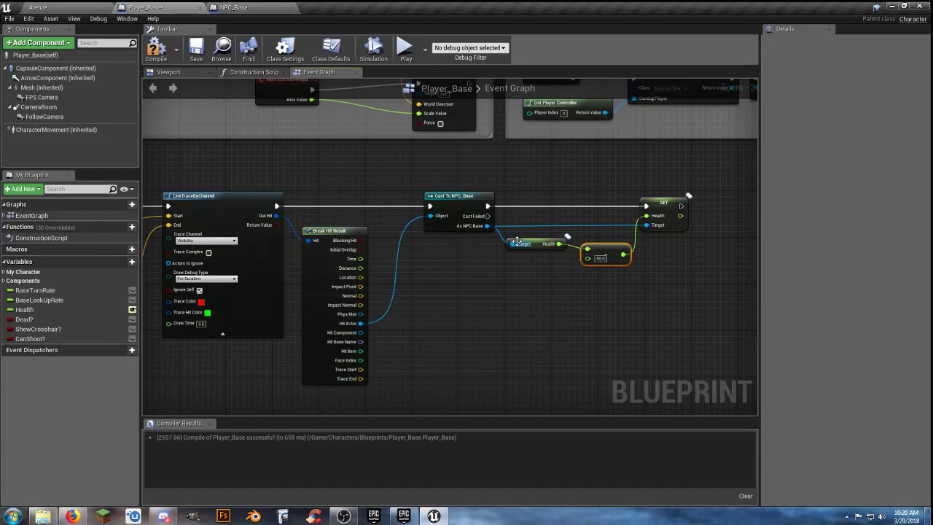
right_drag(579, 282, 530, 291)
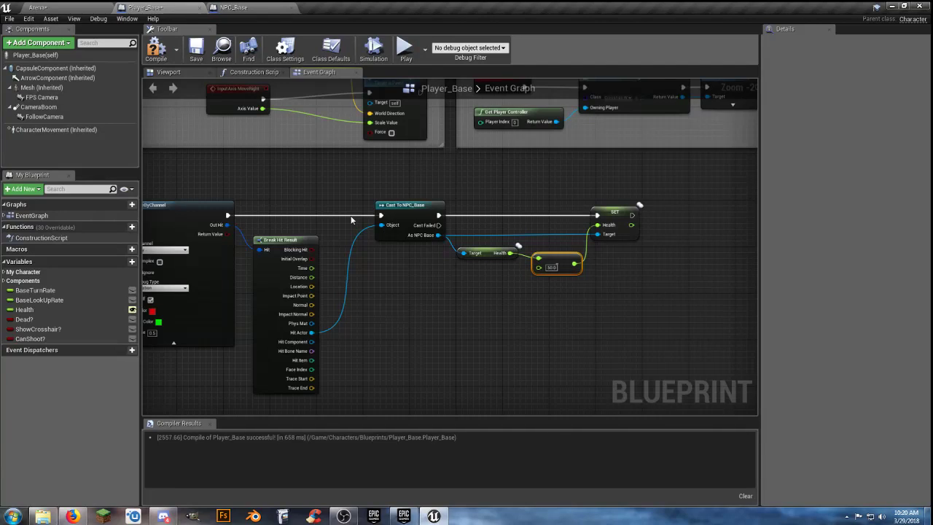
click(164, 55)
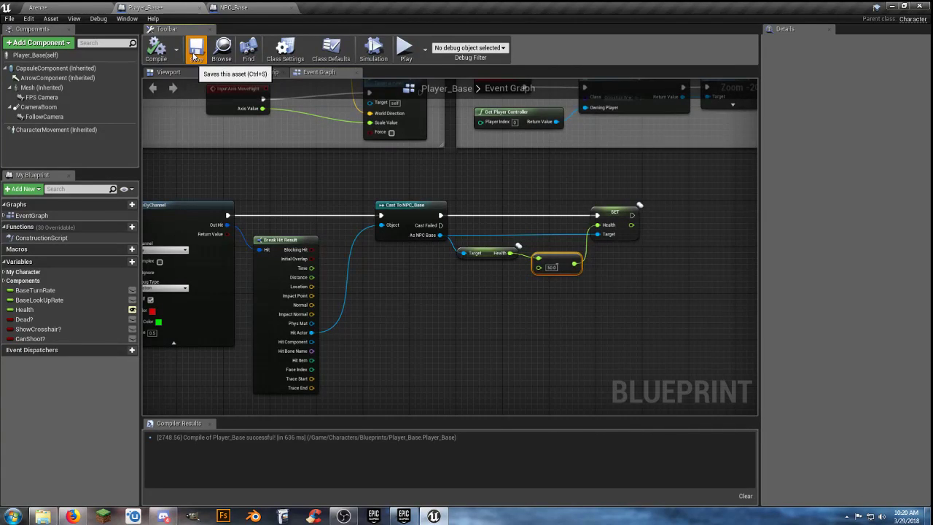
Add an Event Tick node to the NPC_Base event graph
click(235, 7)
right_drag(212, 191, 301, 243)
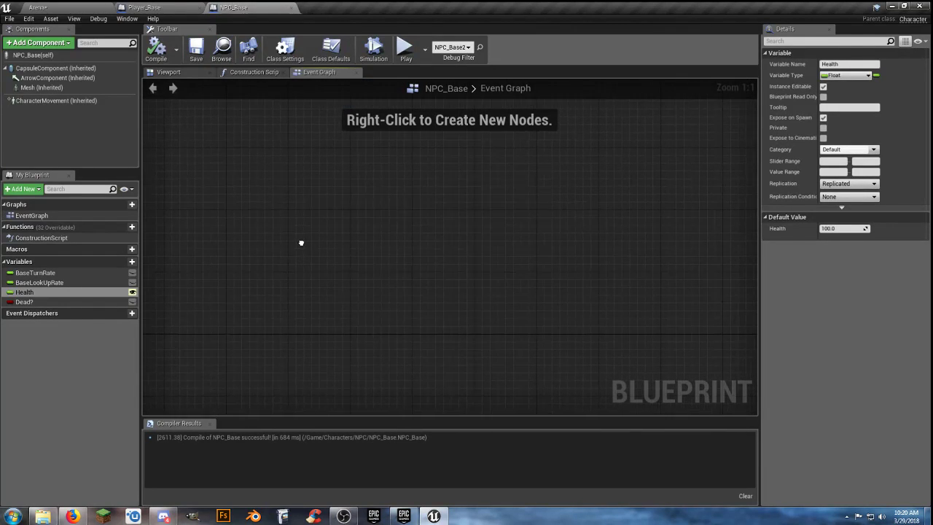
right_click(367, 223)
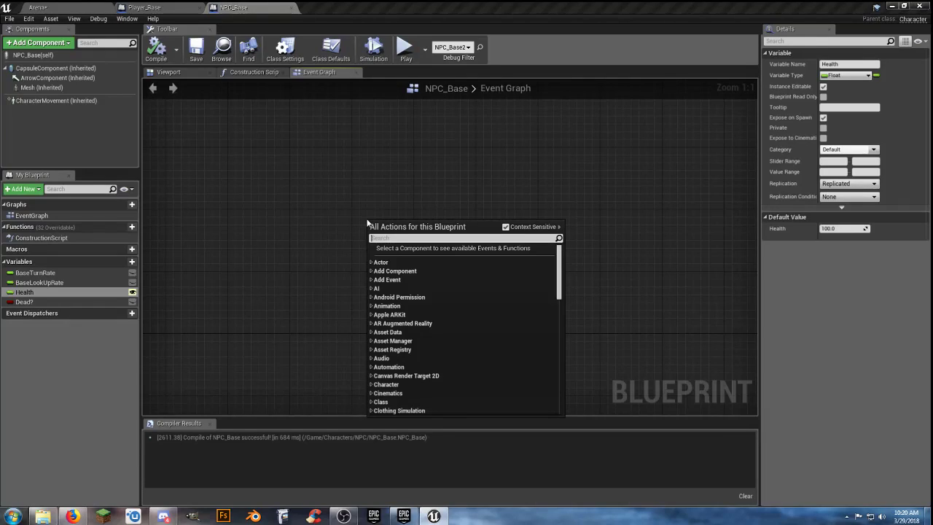
text(event)
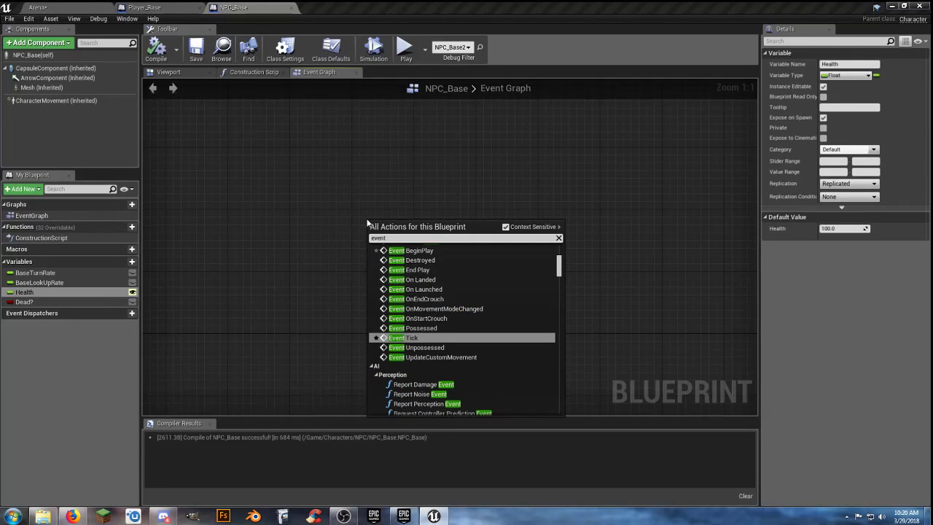
text(t)
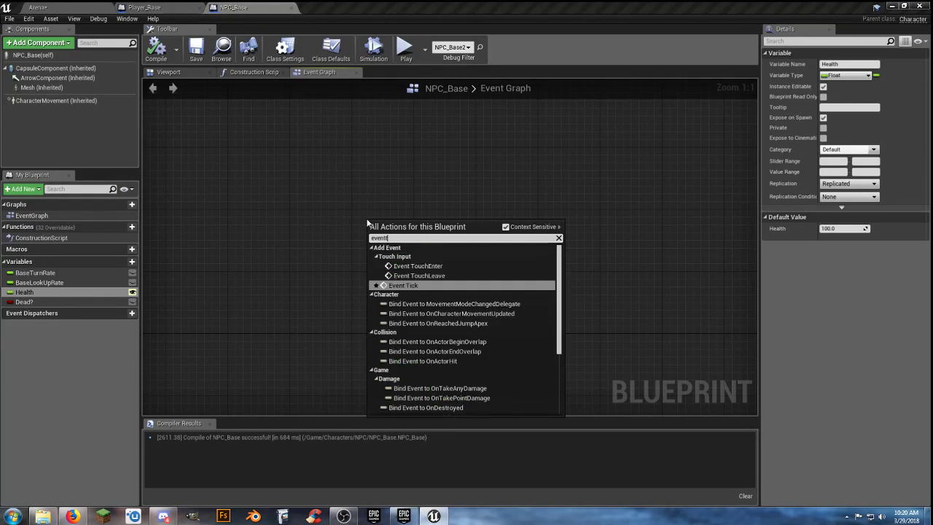
click(403, 285)
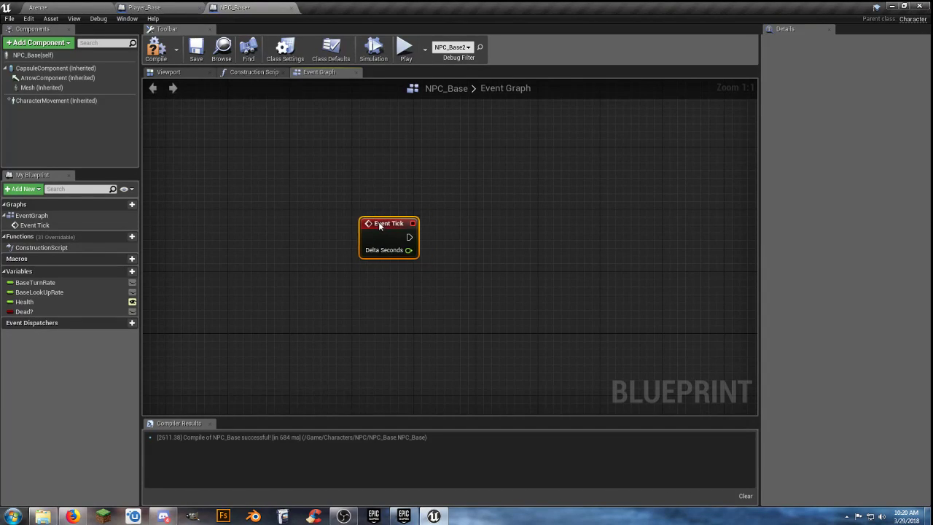
drag(379, 225, 376, 220)
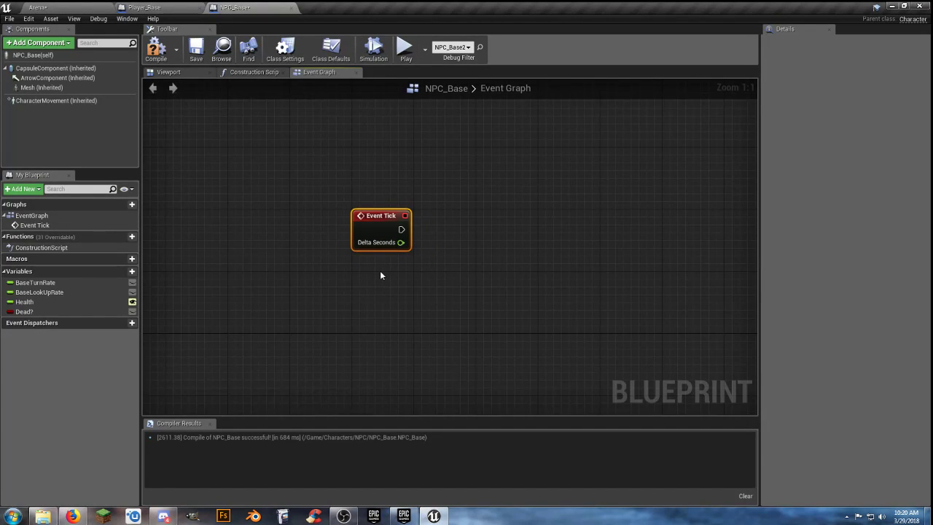
In the Player_Base event graph, add a Play Sound at Location node on the Branch's True output ahead of the line trace
click(146, 7)
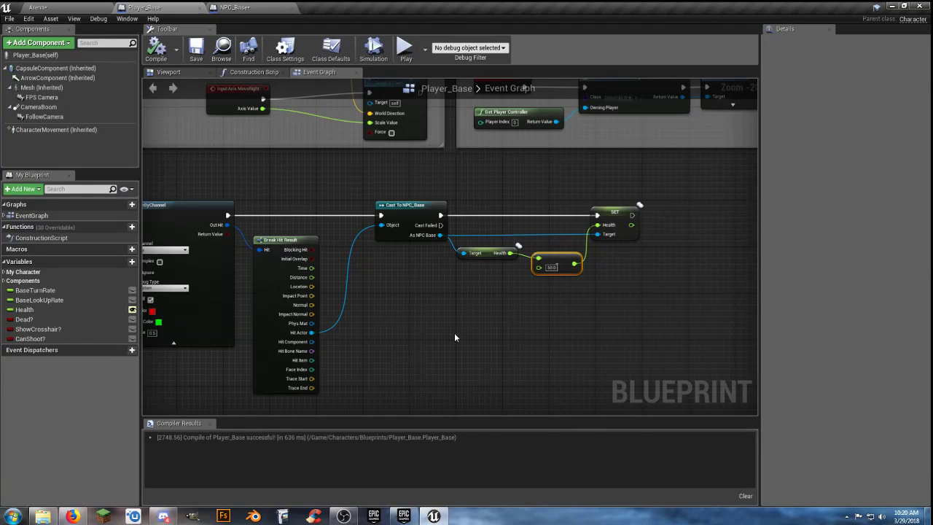
right_drag(422, 332, 373, 368)
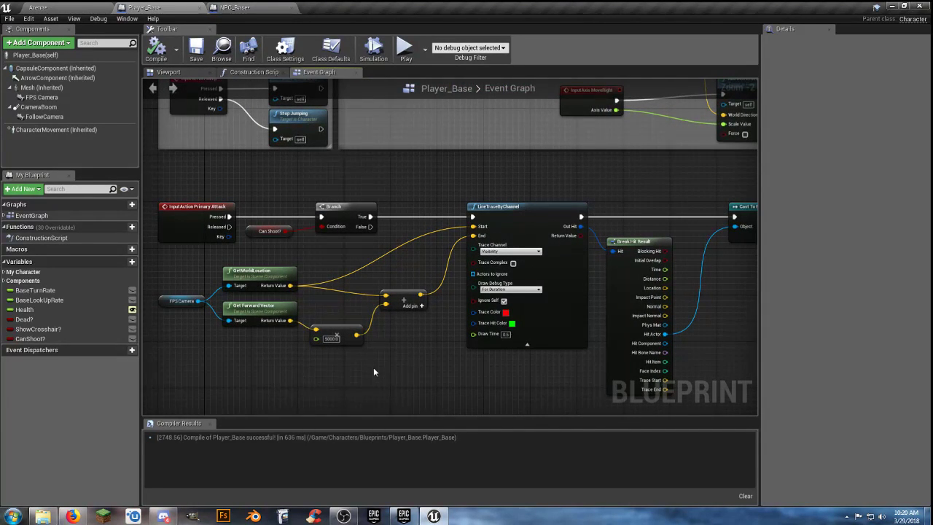
right_drag(373, 371, 449, 351)
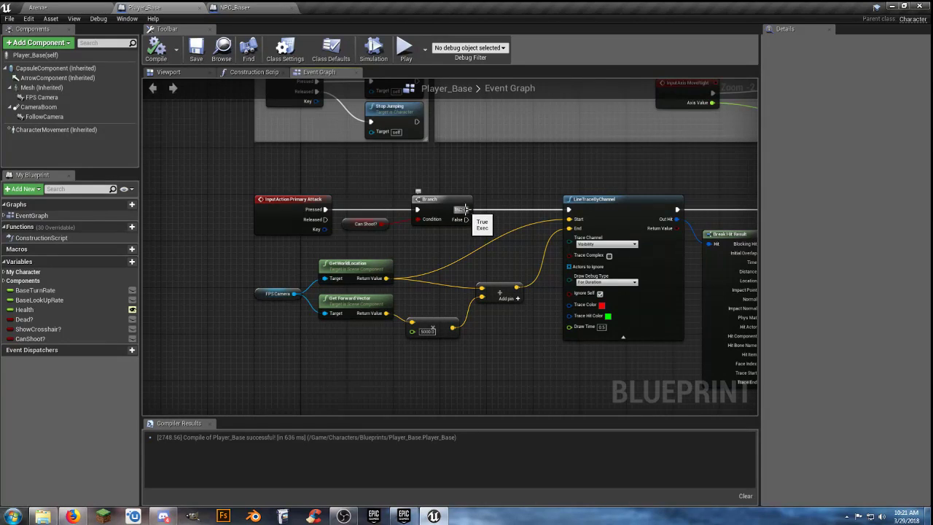
drag(464, 209, 500, 190)
text(plays)
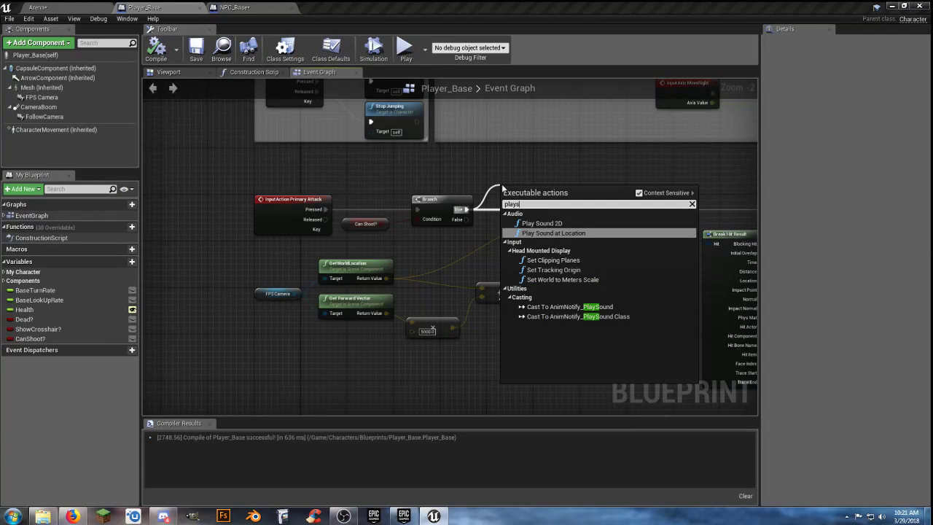
key(Return)
Shift the Primary Attack, Can Shoot? and Branch nodes back and fit Play Sound at Location between Branch and LineTraceByChannel
drag(434, 251, 248, 191)
drag(303, 203, 226, 203)
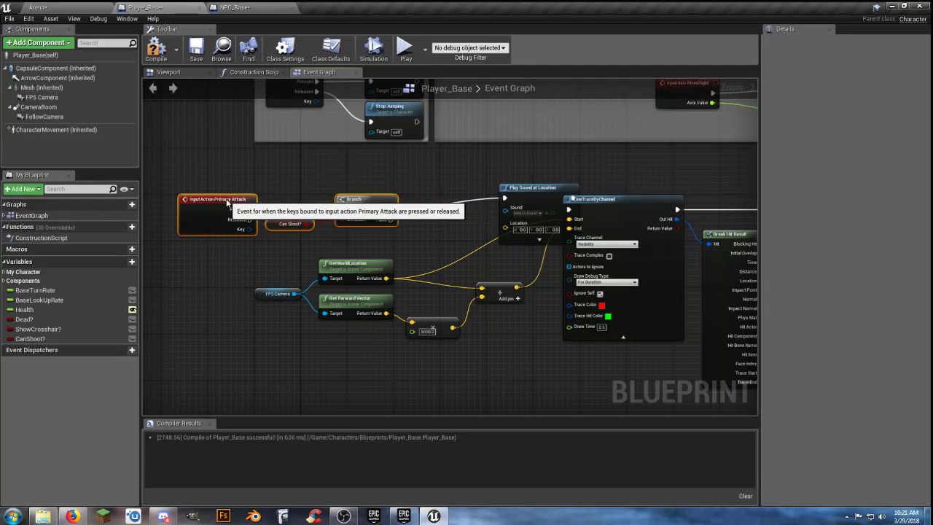
drag(536, 196, 471, 208)
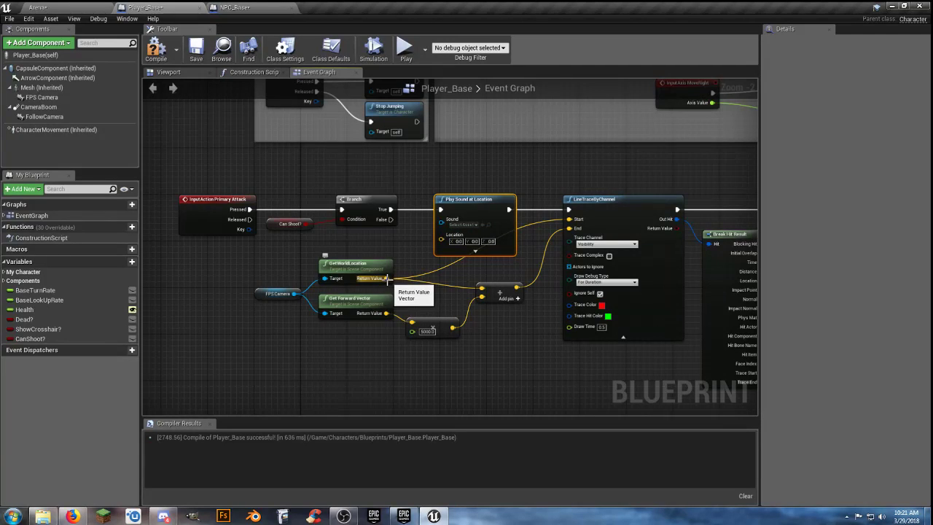
Feed the FPS Camera's world location into Play Sound at Location, choose Explosion_Cue as its sound, and compile and save Player_Base
drag(387, 279, 441, 241)
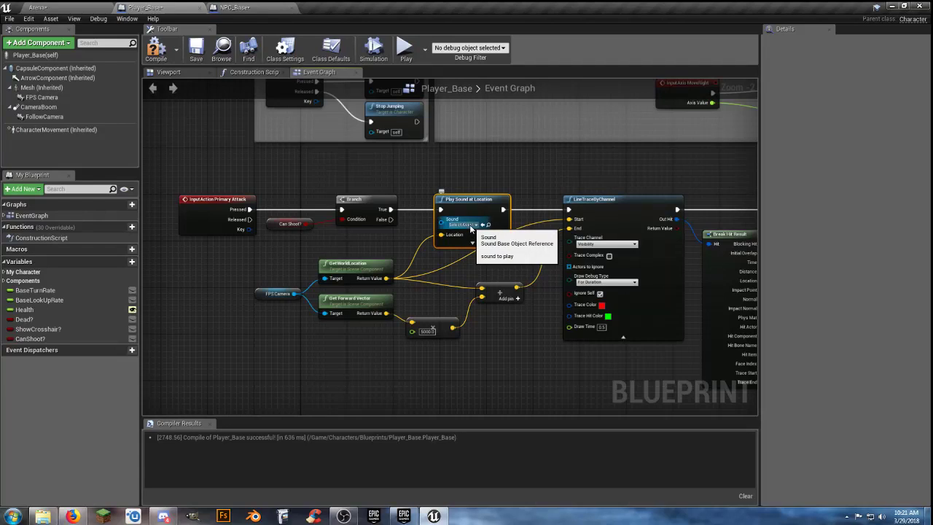
click(470, 225)
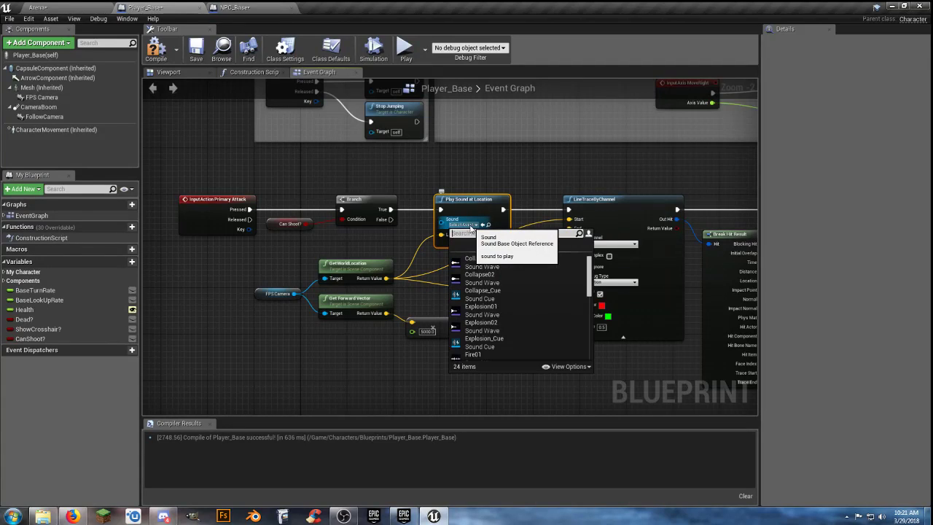
click(500, 341)
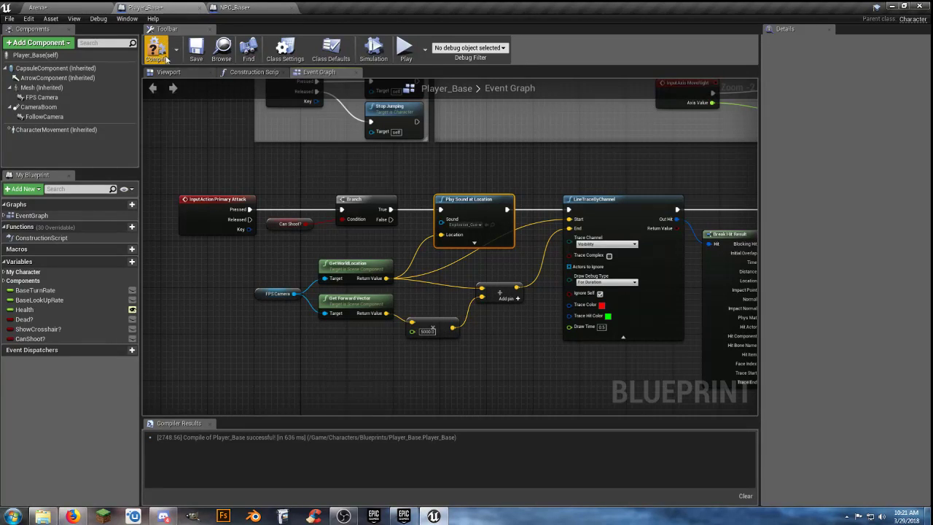
click(197, 51)
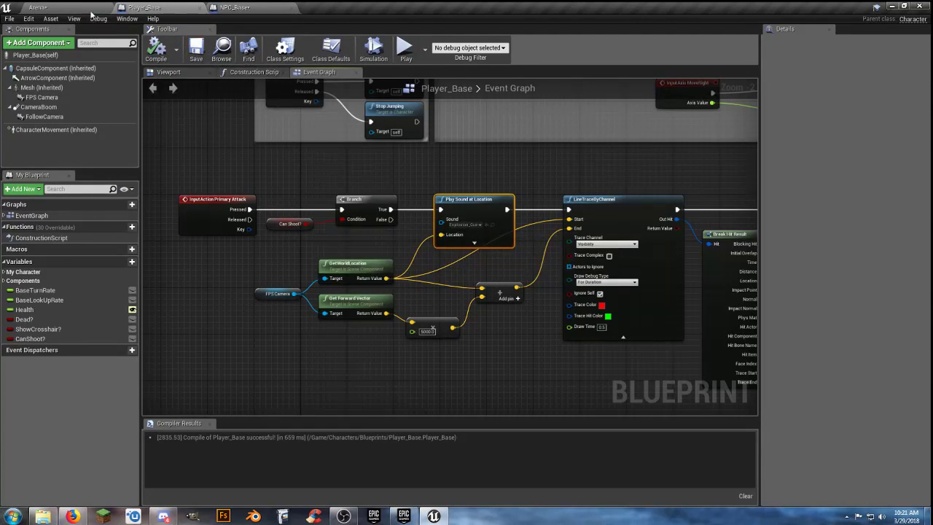
Play-test the Arena level in first-person view, firing shots at the NPCs to check the shooting sound, and end the session
click(38, 7)
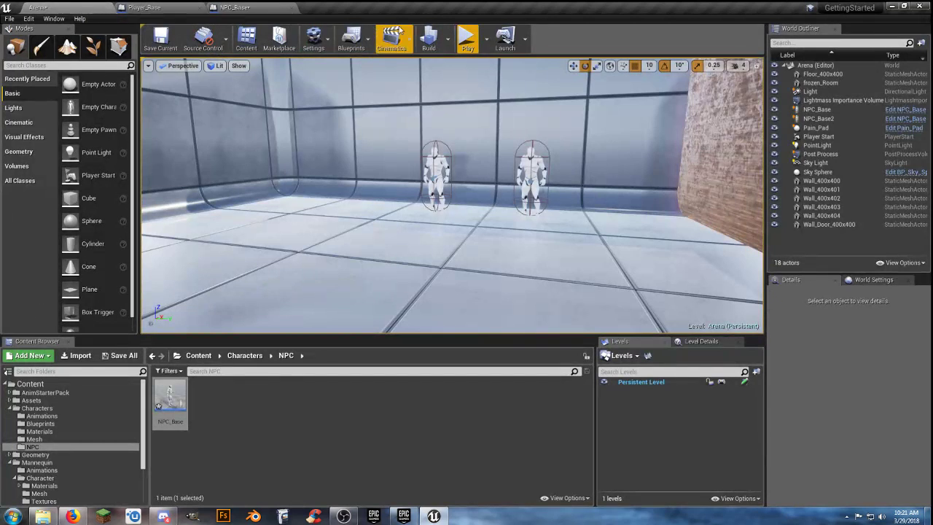
click(467, 37)
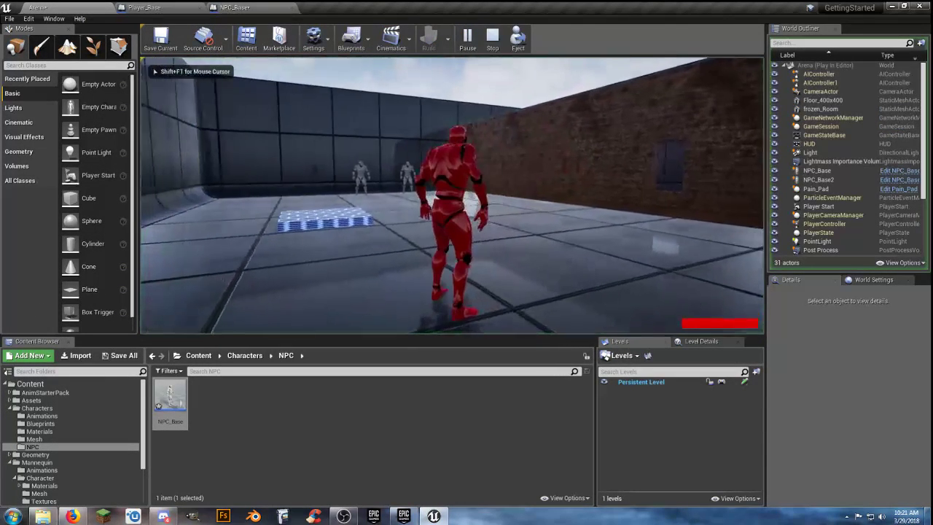
key(v)
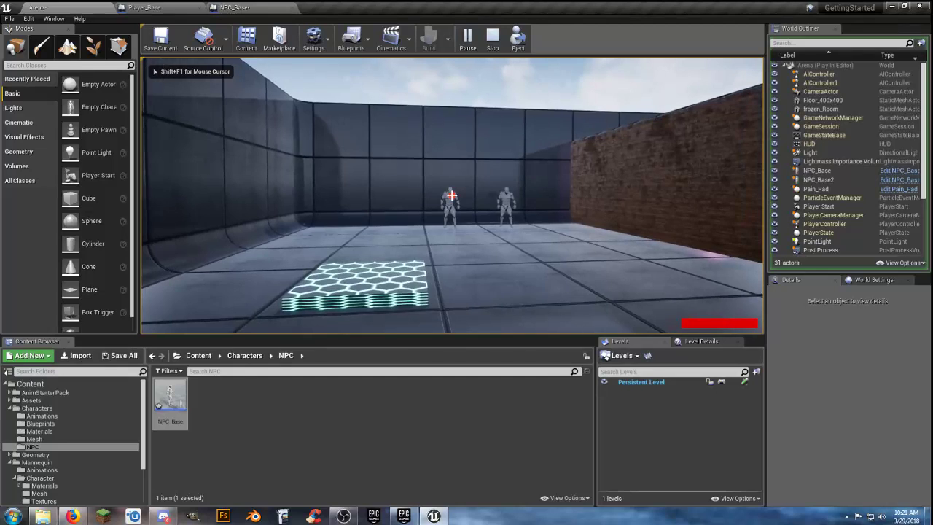
key(w)
key(w)
click(452, 195)
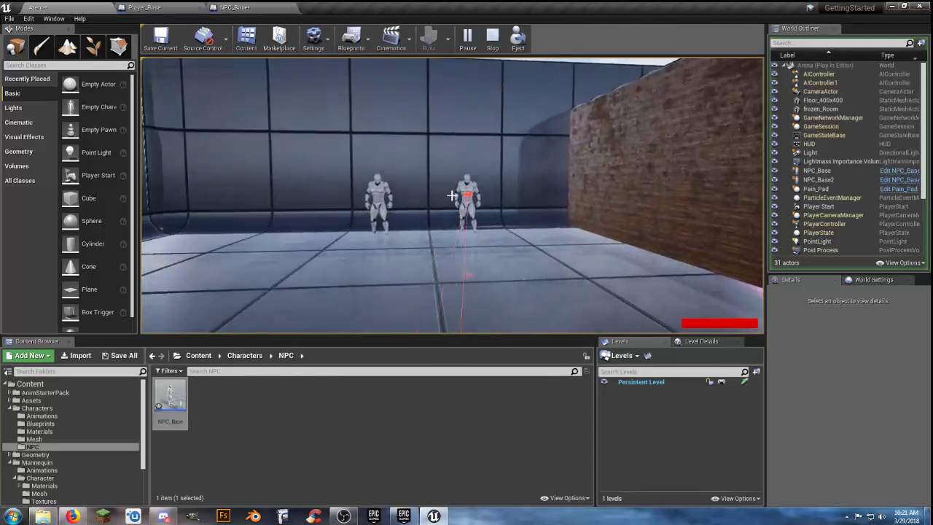
click(452, 195)
key(w)
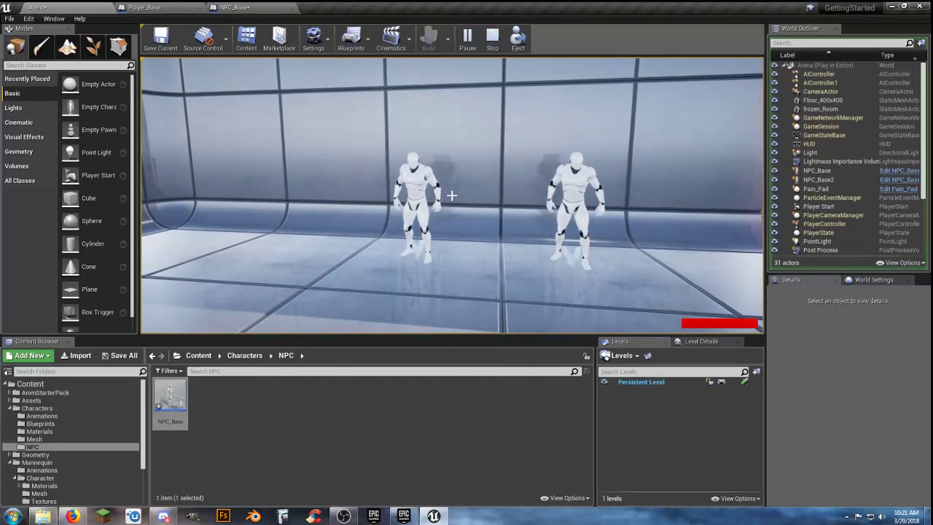
key(Escape)
Review the Player_Base nodes after the line trace, from Cast To NPC_Base through the Health subtraction to Set Health
click(236, 9)
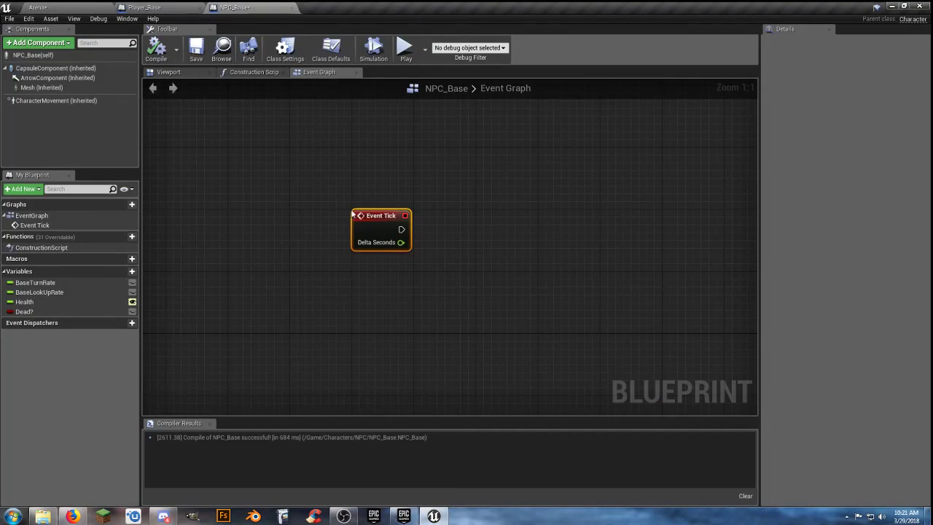
click(164, 8)
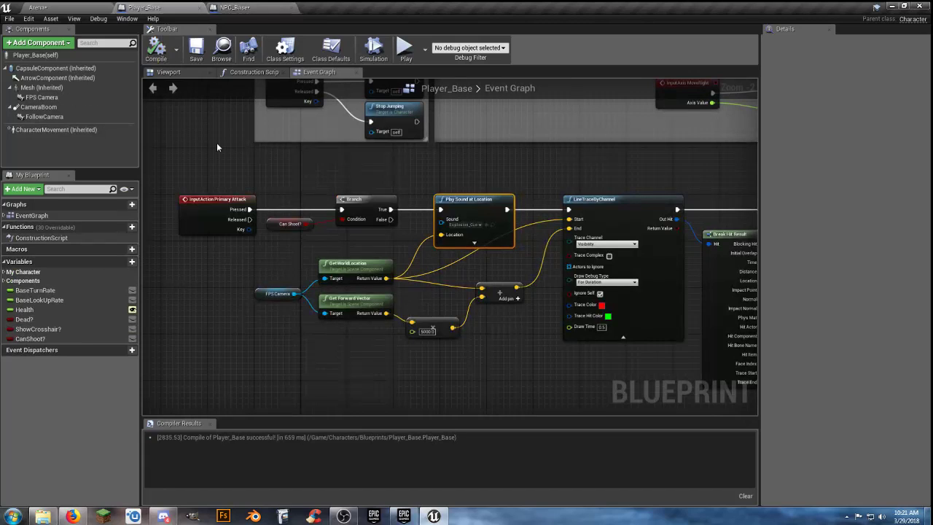
right_drag(522, 375, 402, 347)
scroll(425, 341, down, 2)
right_drag(592, 327, 493, 331)
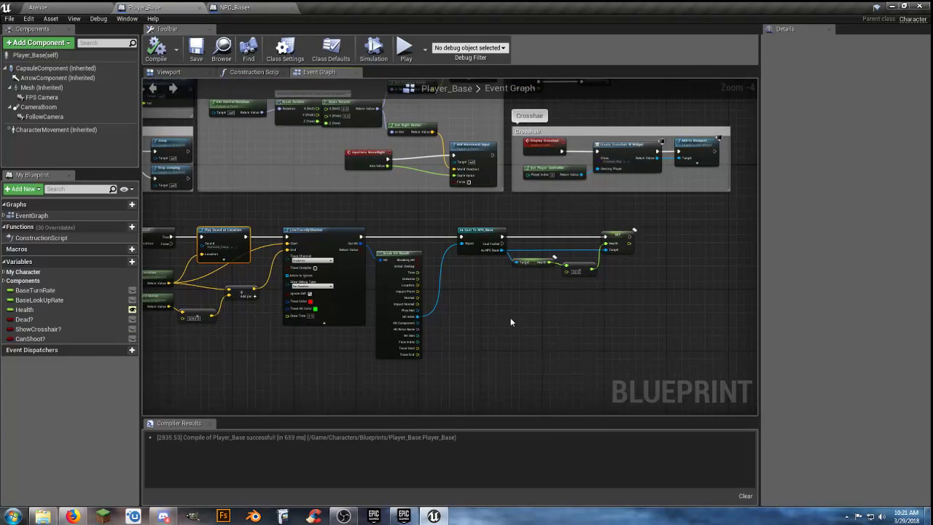
scroll(589, 298, up, 2)
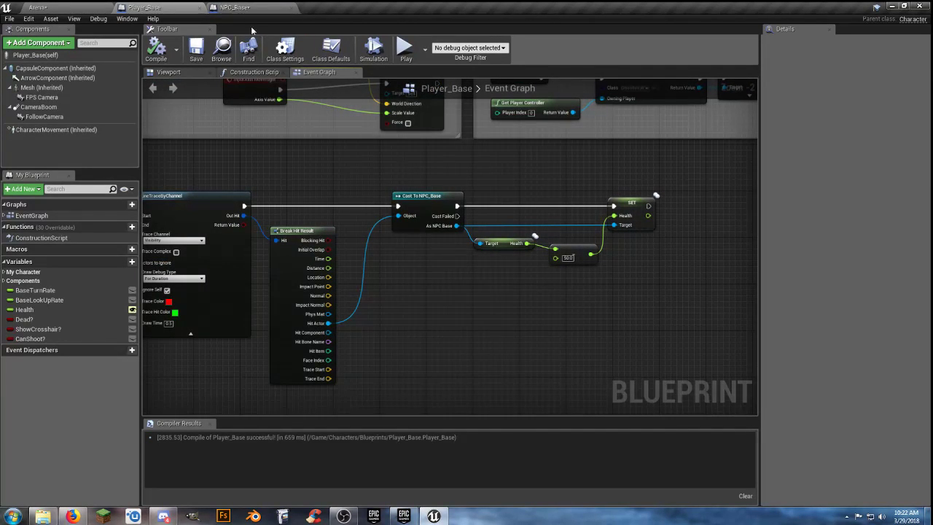
In the NPC_Base event graph, add a Get Health node and a Branch node executed by Event Tick
click(234, 7)
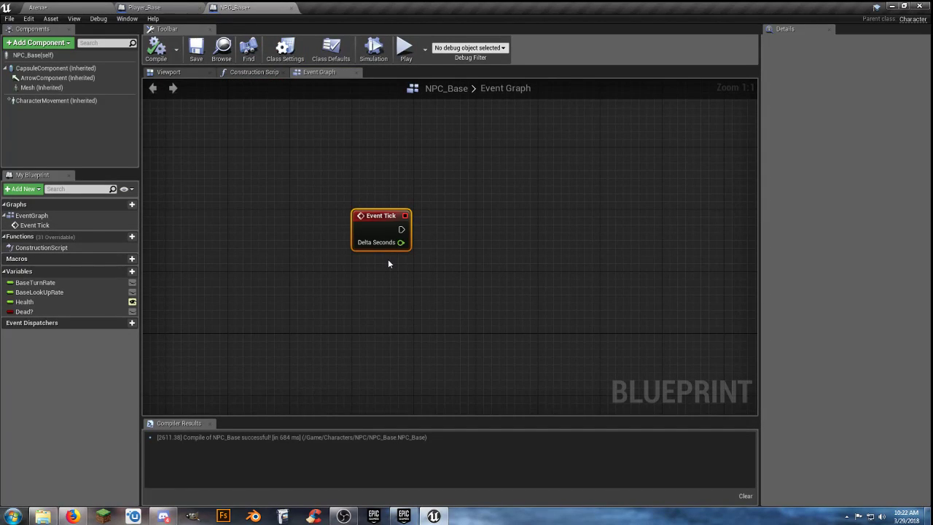
right_drag(386, 259, 302, 243)
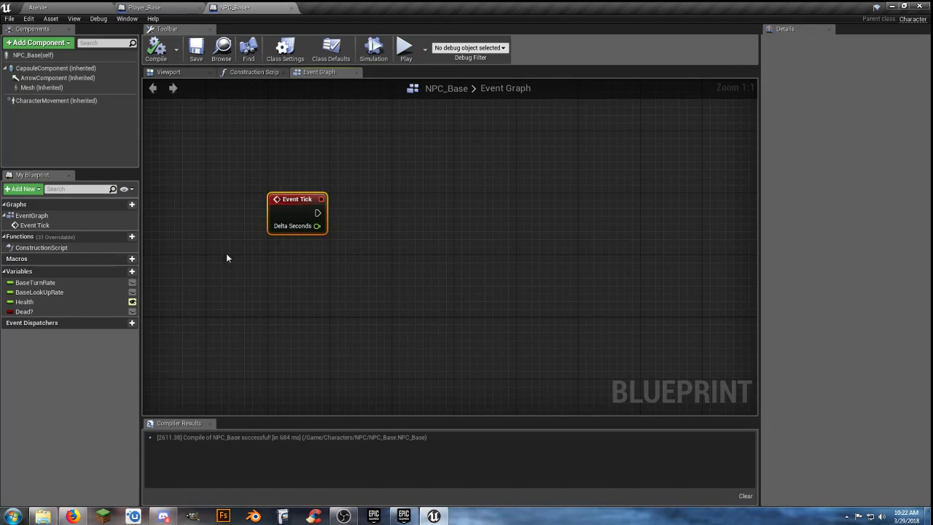
mouse_move(73, 301)
mouse_down()
mouse_move(142, 310)
mouse_move(303, 264)
mouse_move(290, 272)
mouse_up()
click(320, 285)
click(423, 232)
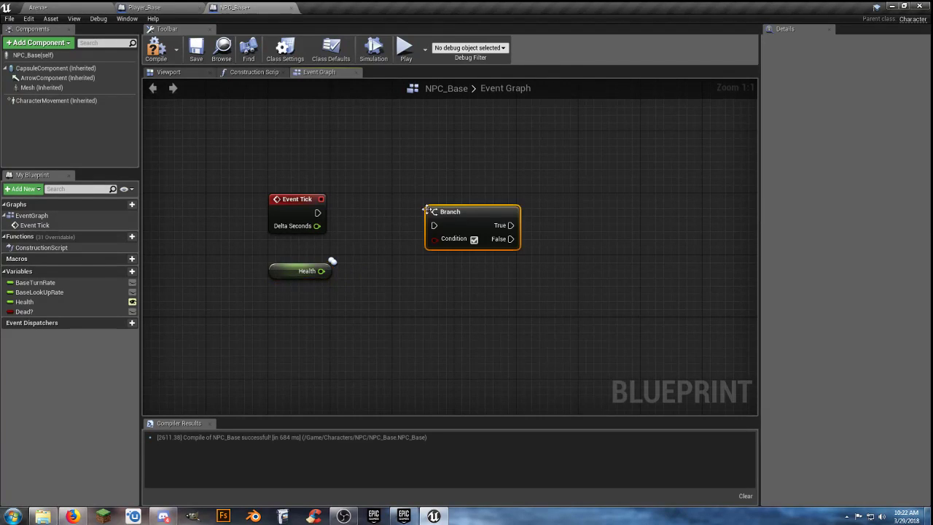
mouse_move(434, 225)
mouse_down()
mouse_move(398, 229)
mouse_move(318, 212)
mouse_up()
mouse_move(319, 272)
mouse_down()
mouse_move(407, 264)
mouse_move(437, 241)
mouse_move(361, 280)
mouse_move(358, 291)
mouse_up()
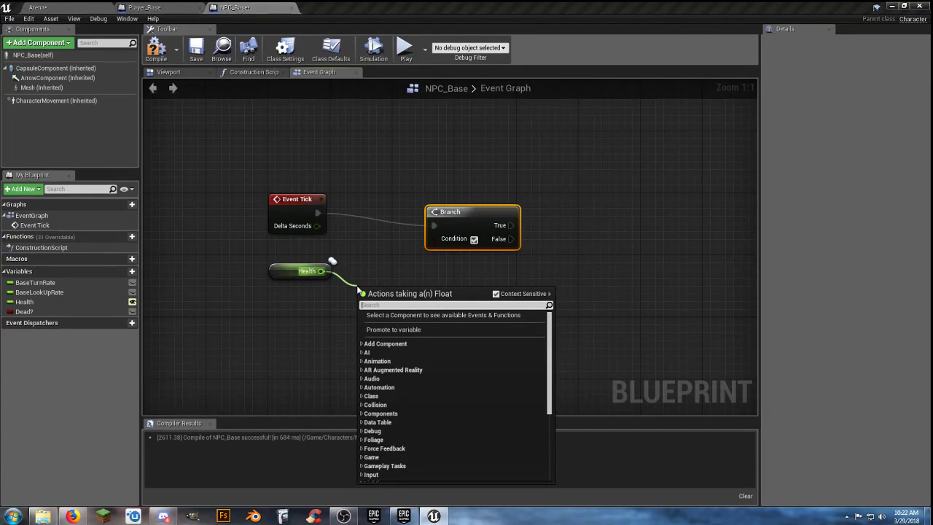
text(float)
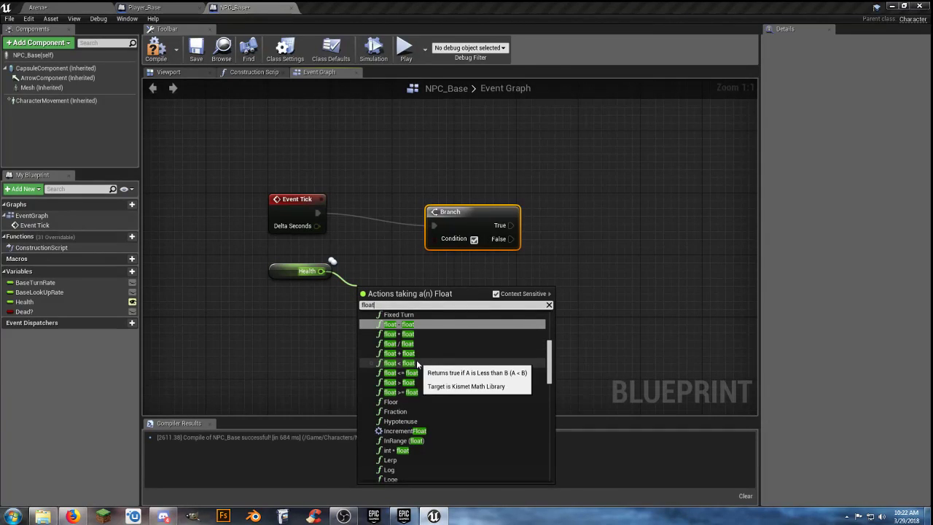
click(417, 360)
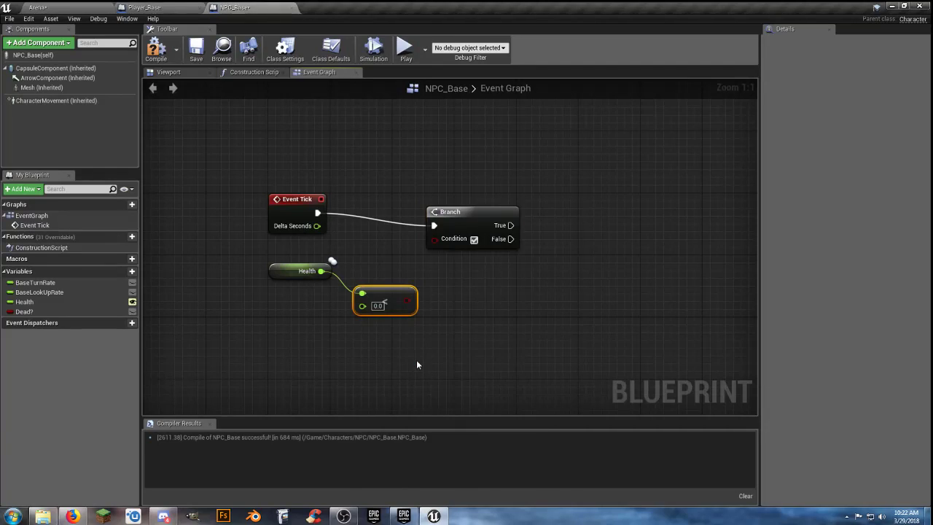
drag(397, 297, 386, 250)
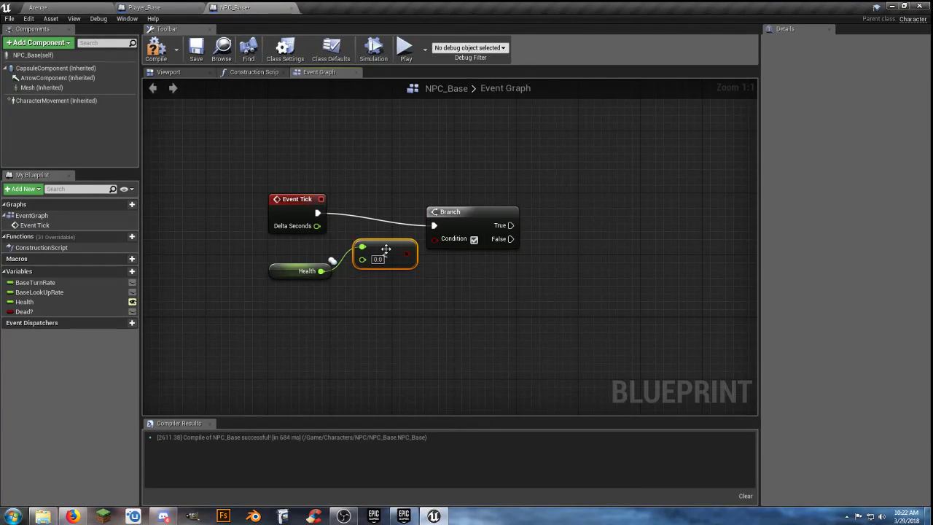
key(Delete)
Compare Health against 0.0 with a float <= float node, align the Branch with Event Tick, and connect the comparison to its Condition
drag(320, 271, 367, 295)
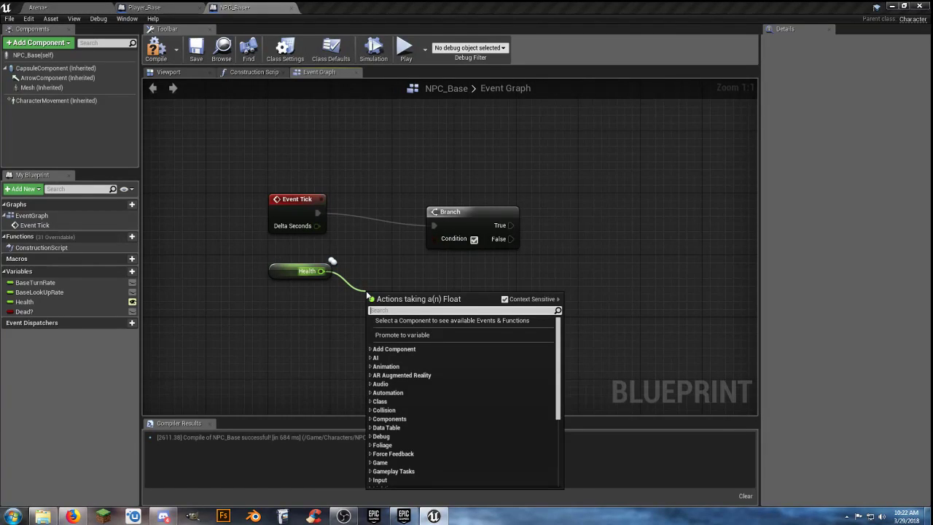
text(float)
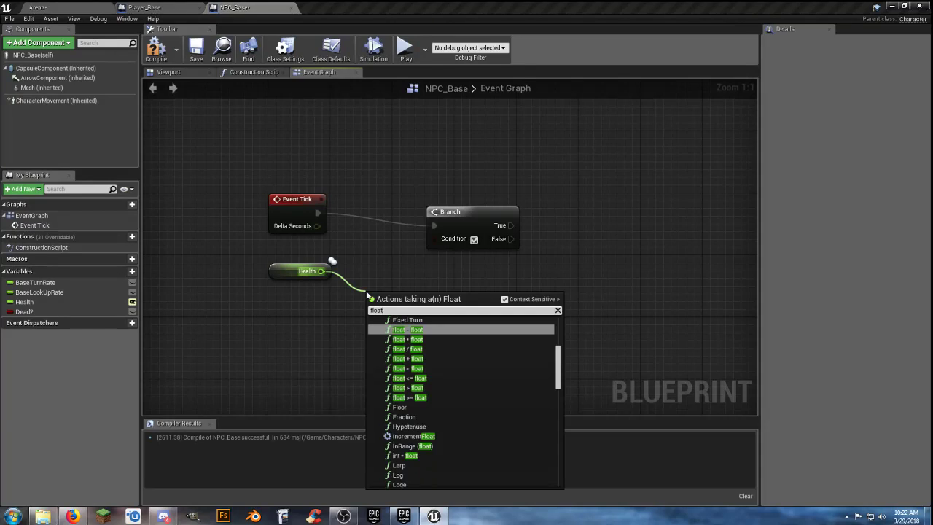
click(407, 378)
drag(384, 267, 384, 251)
drag(460, 211, 472, 199)
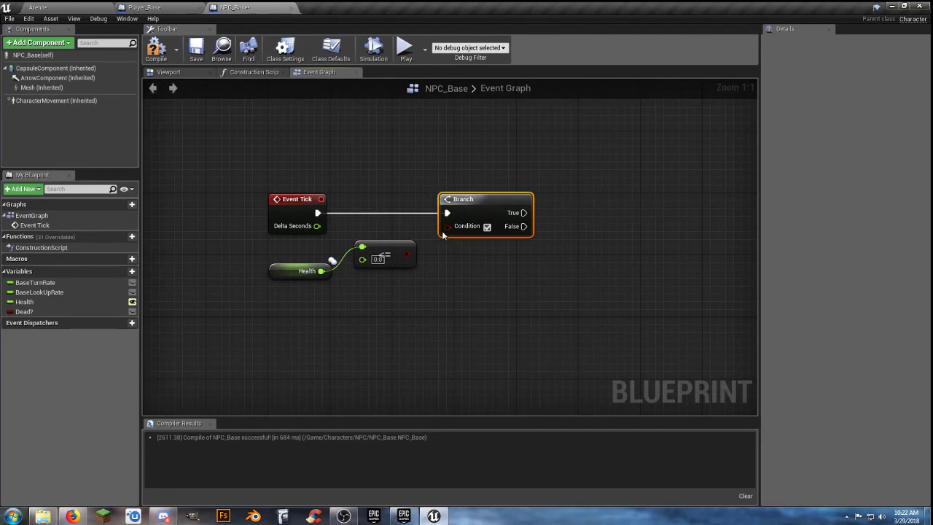
drag(406, 254, 447, 230)
Add a Set Dead? node on the Branch's True output and set its value to true
mouse_move(439, 280)
right_down()
mouse_move(400, 296)
mouse_move(438, 280)
right_up()
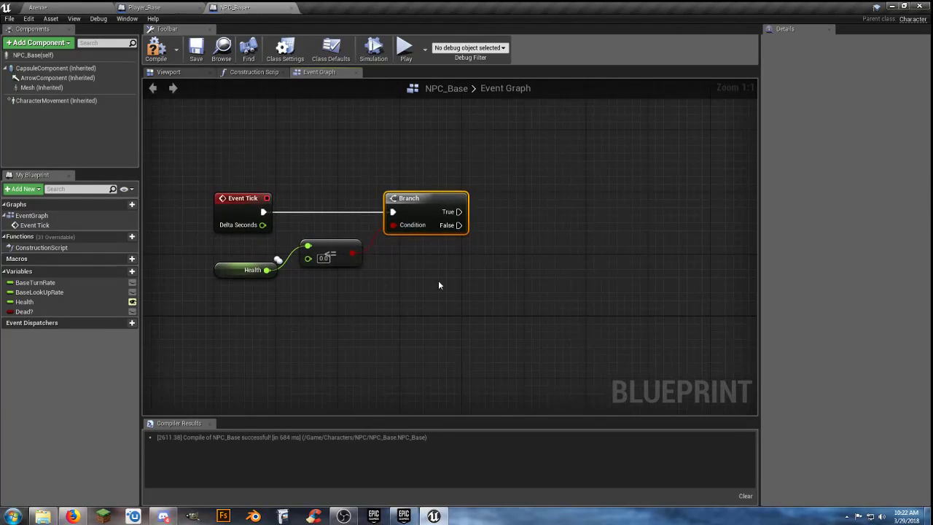
drag(25, 312, 459, 211)
click(580, 225)
drag(572, 209, 540, 217)
click(541, 226)
click(538, 275)
Add a DestroyActor node with self as target after Set Dead?, and compile and save NPC_Base
right_drag(538, 275, 464, 270)
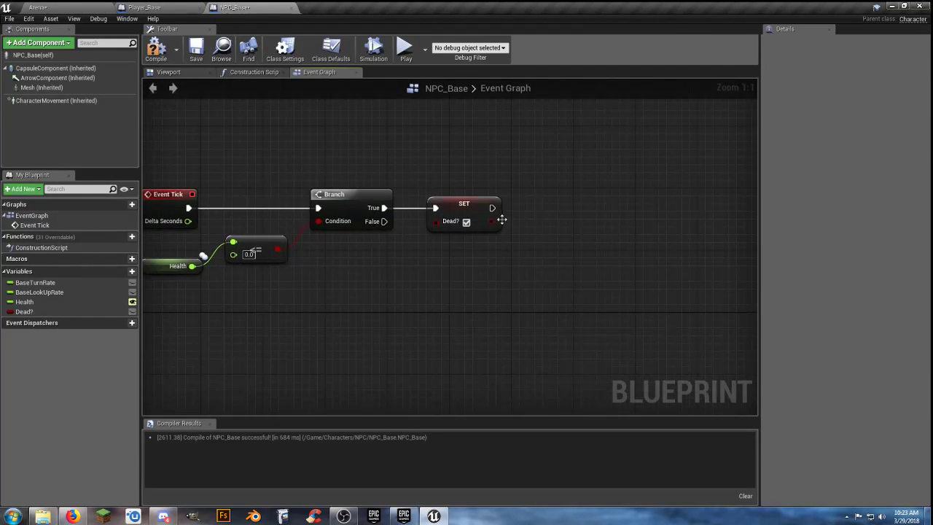
drag(492, 208, 574, 212)
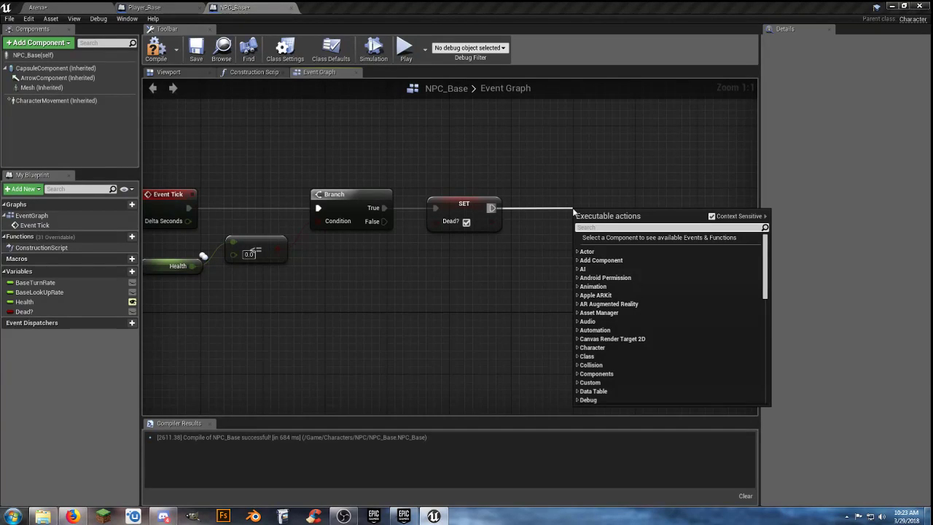
text(destroy)
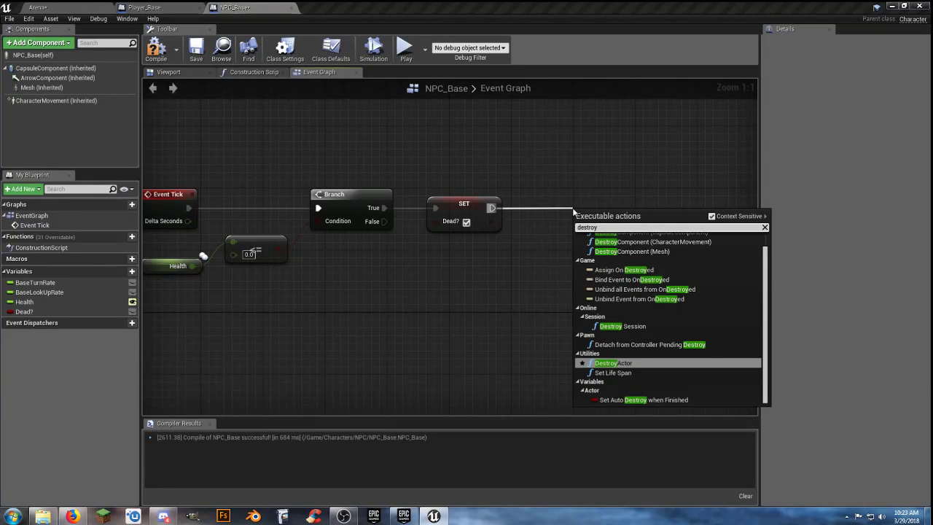
click(618, 363)
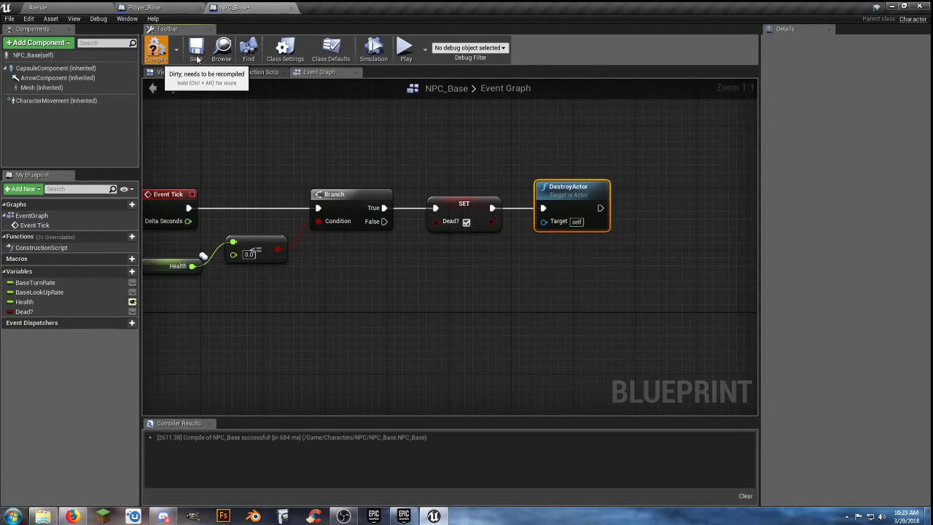
Play-test the Arena level, shooting each NPC twice to check that it gets destroyed, and end the session
click(61, 7)
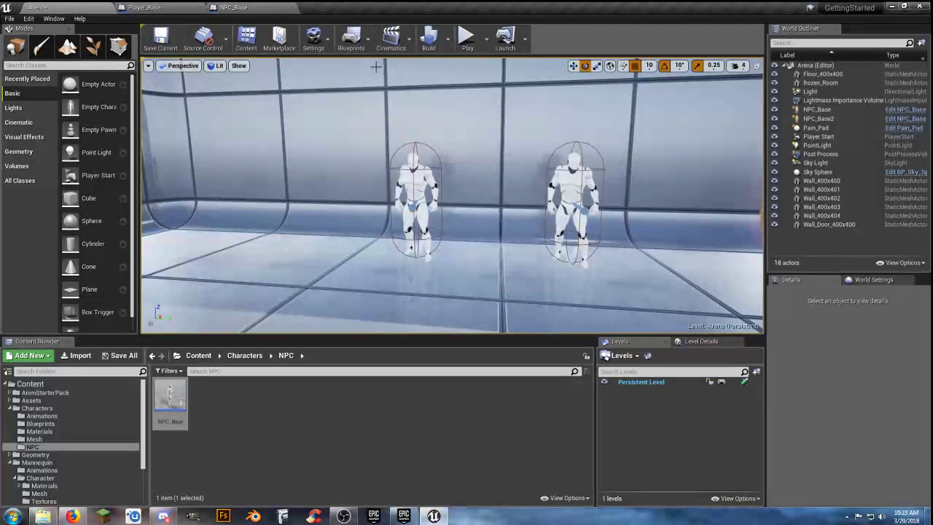
click(462, 40)
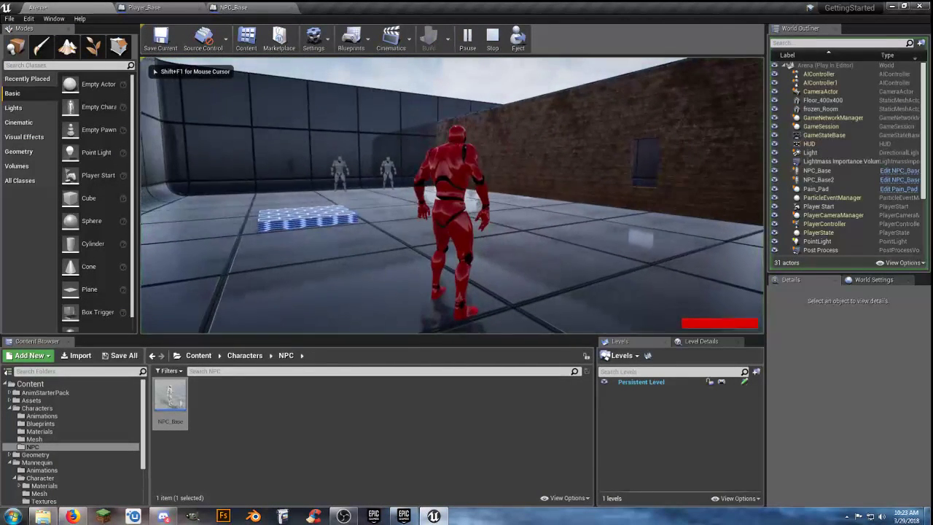
key(w)
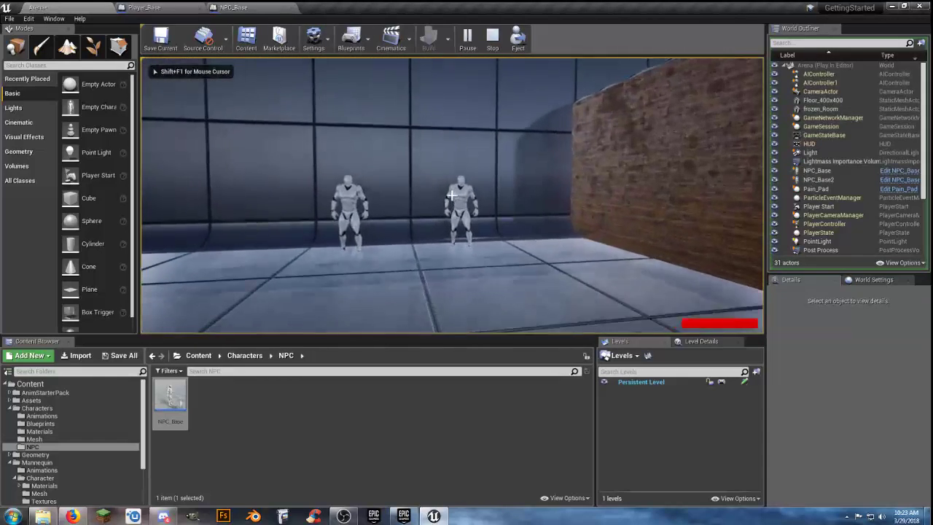
click(452, 195)
click(452, 195)
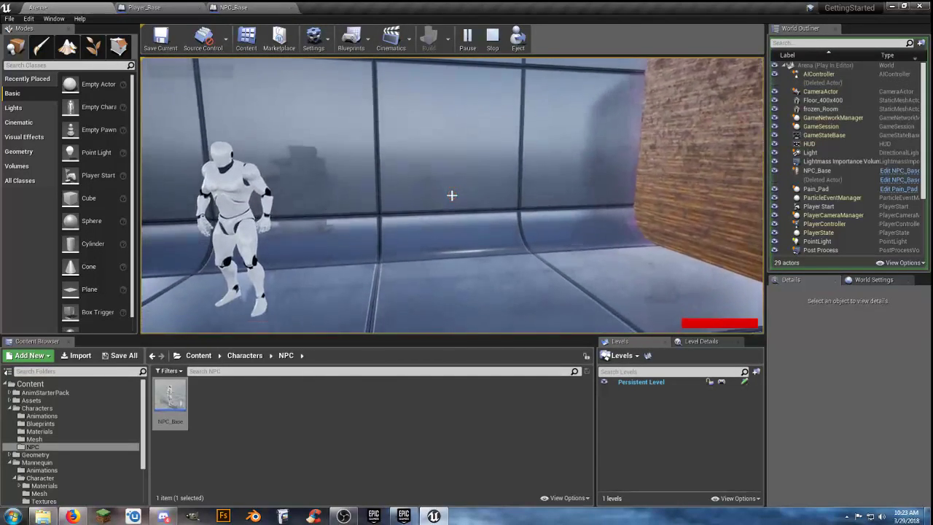
key(s)
click(452, 195)
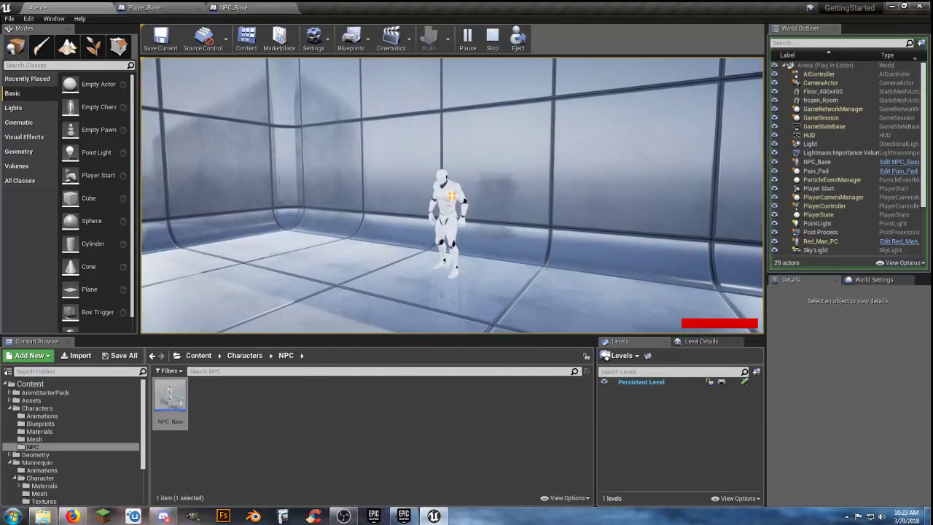
click(452, 195)
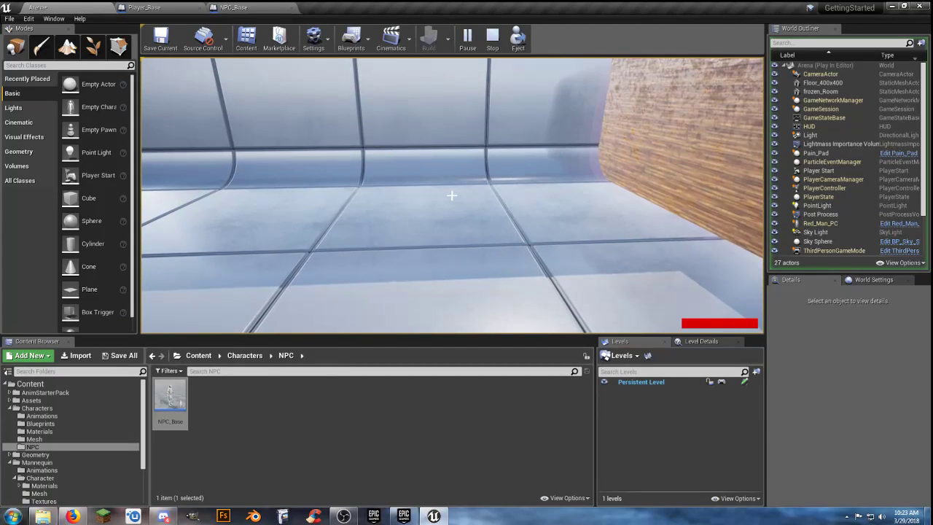
key(Escape)
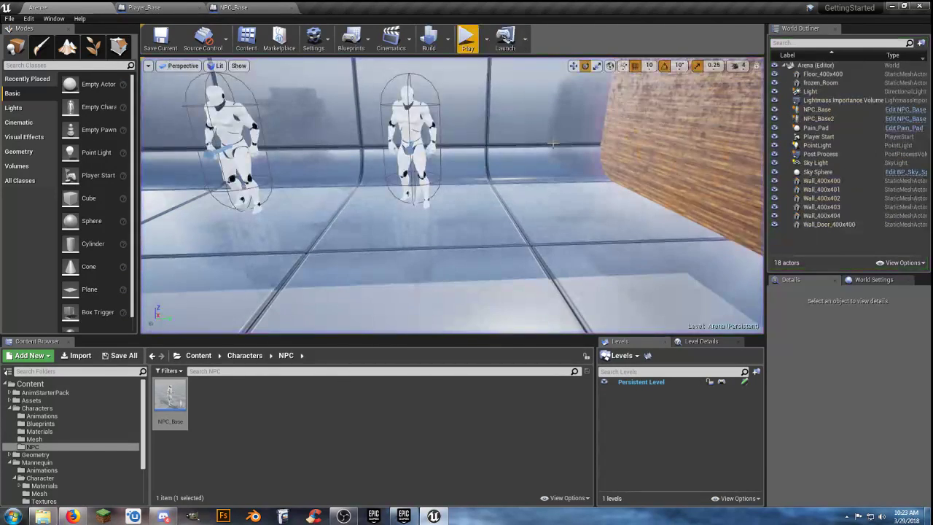
Select both NPCs in the Arena level and move them along the X axis away from the wall
click(253, 10)
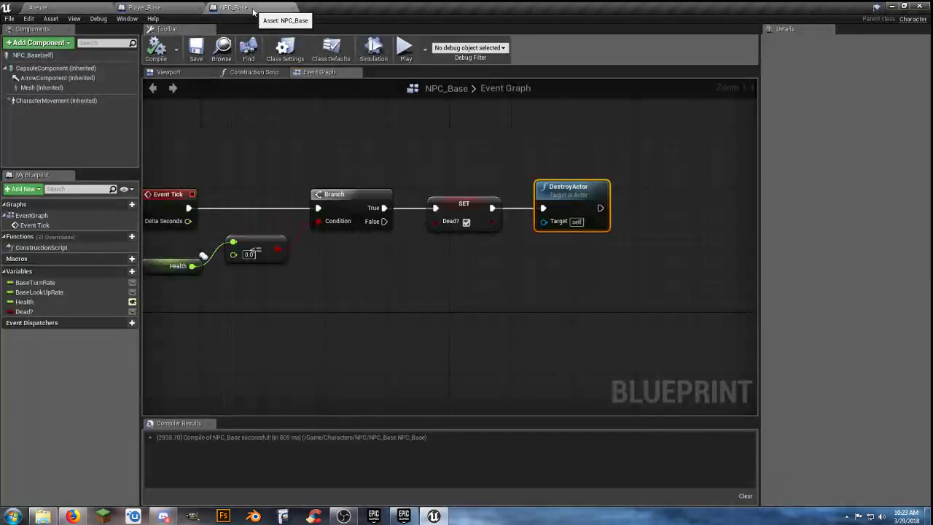
click(83, 10)
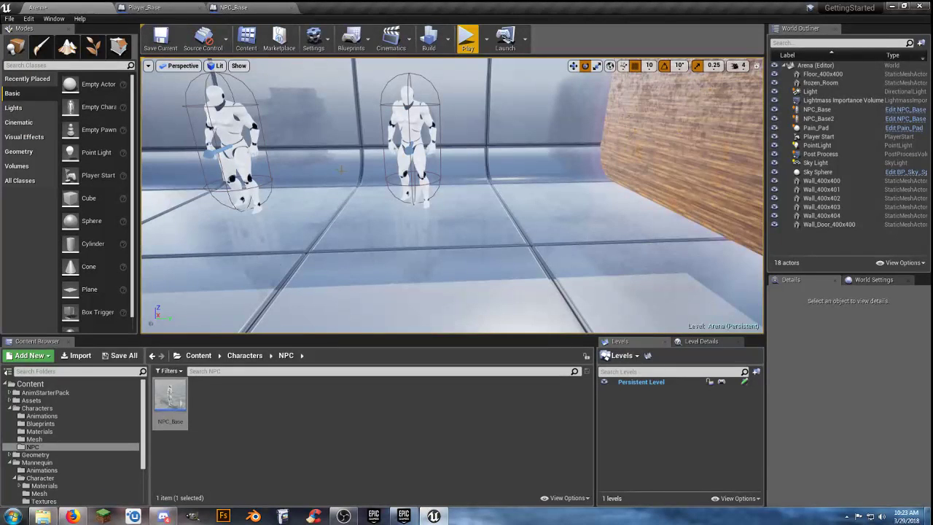
right_drag(341, 169, 312, 163)
click(298, 133)
ctrl+click(456, 135)
mouse_move(425, 167)
right_down()
mouse_move(397, 162)
mouse_move(394, 191)
mouse_move(425, 167)
right_up()
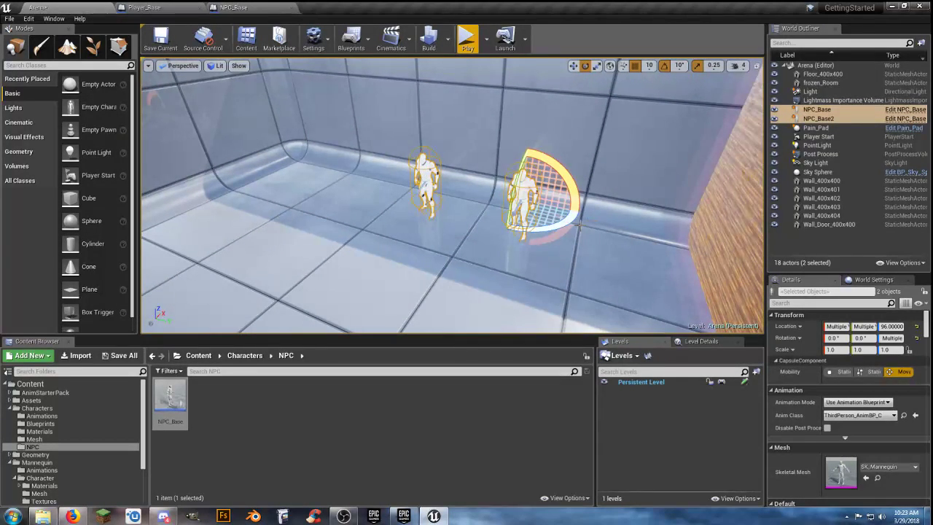
click(574, 66)
right_drag(575, 192, 496, 216)
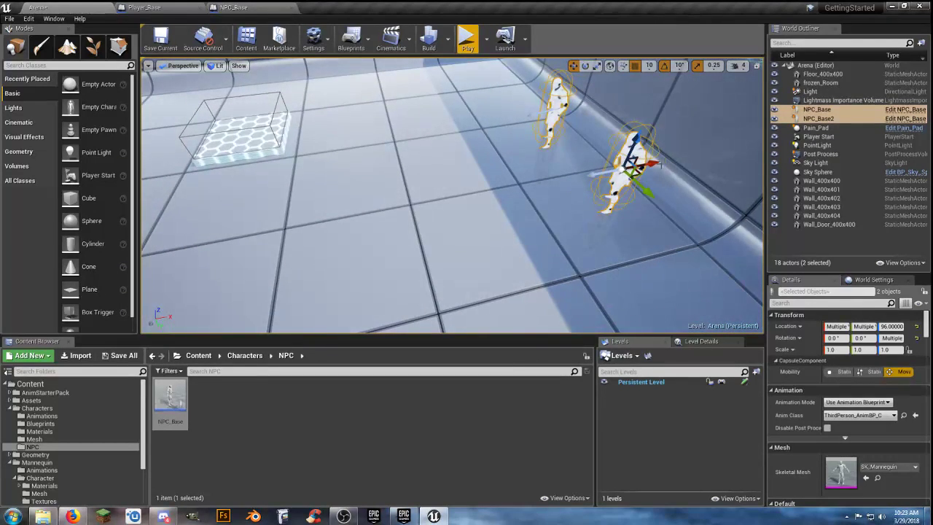
drag(658, 166, 552, 183)
key(a)
right_drag(549, 183, 659, 176)
click(203, 183)
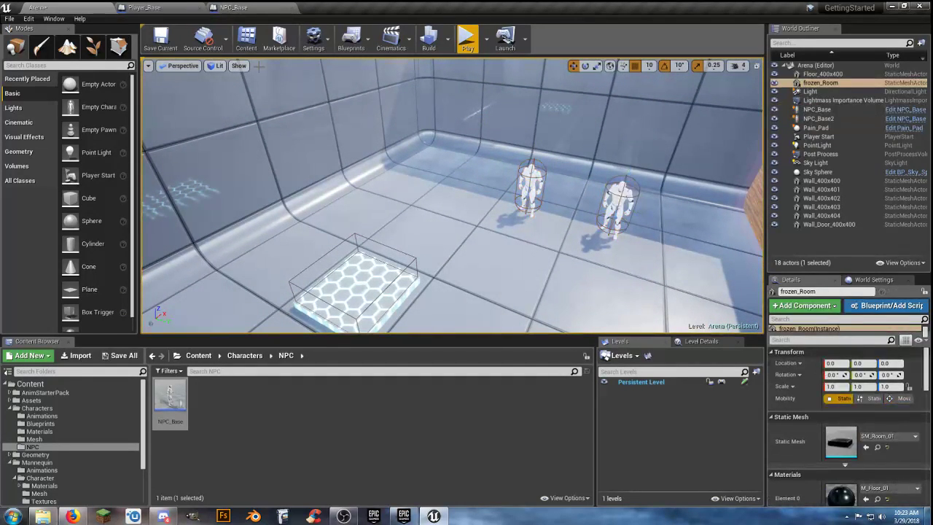
In NPC_Base, move DestroyActor aside and insert a Play Animation (Mesh) node after Set Dead?
click(232, 7)
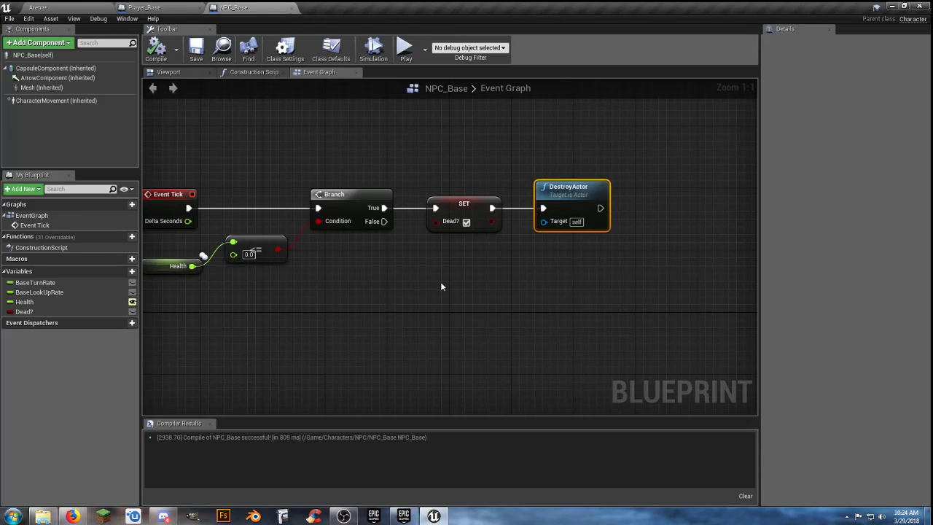
drag(517, 192, 616, 187)
right_drag(429, 262, 488, 272)
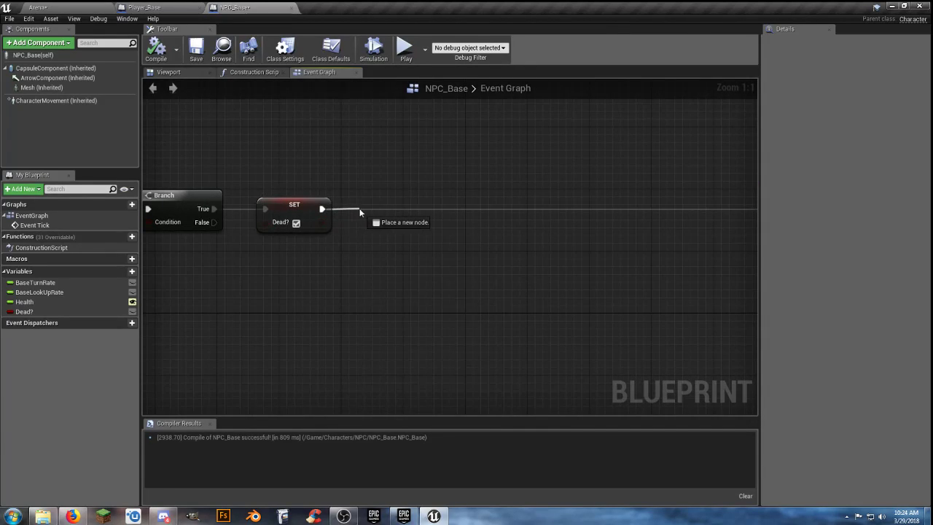
drag(359, 212, 359, 212)
text(play)
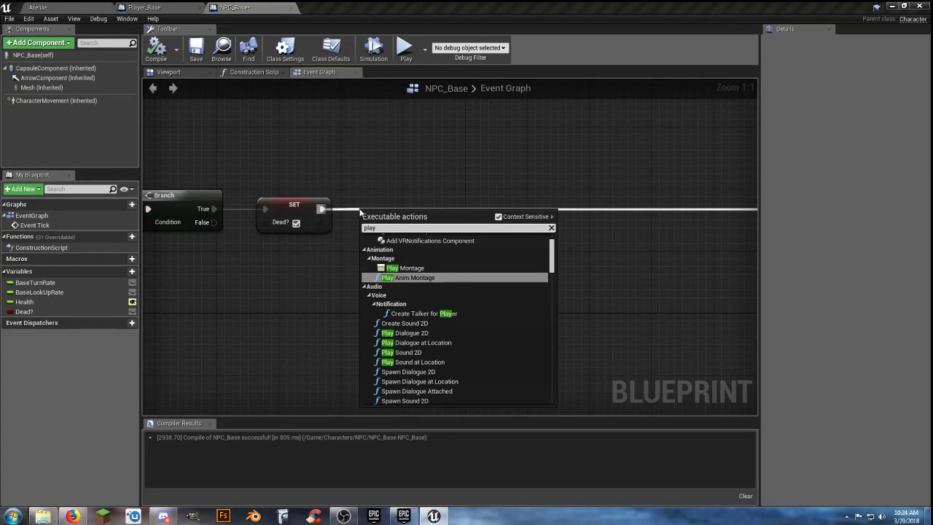
text(a)
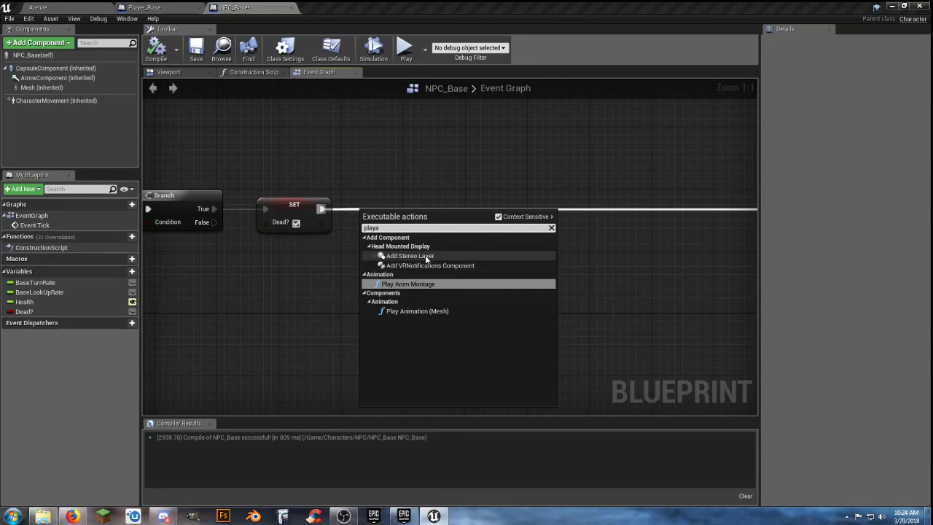
click(439, 312)
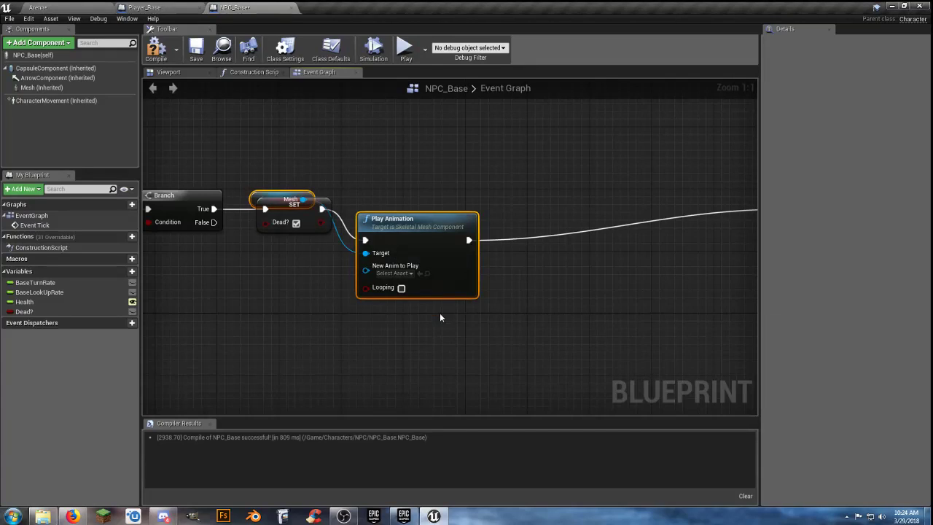
Align Play Animation with the Set Dead? node and place the Mesh reference below Set Dead?
drag(416, 229, 427, 199)
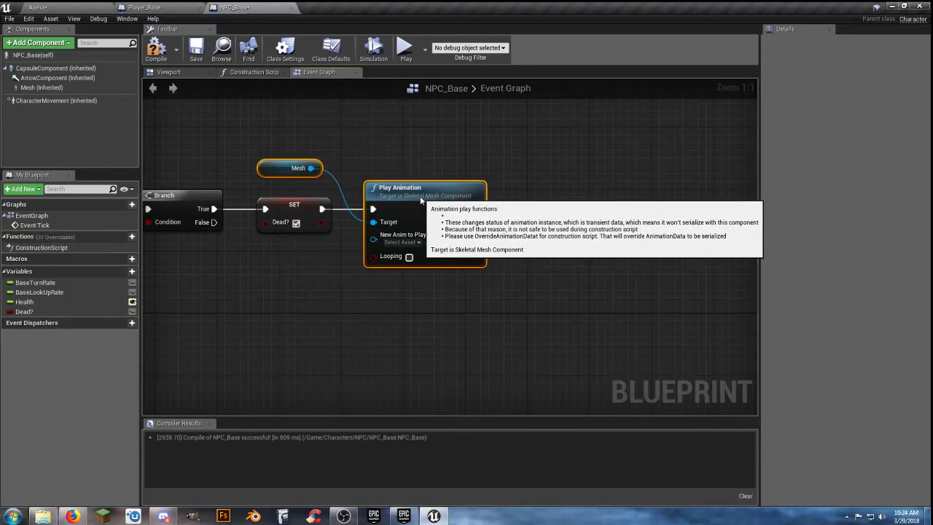
click(304, 183)
drag(292, 168, 286, 253)
right_drag(349, 309, 396, 296)
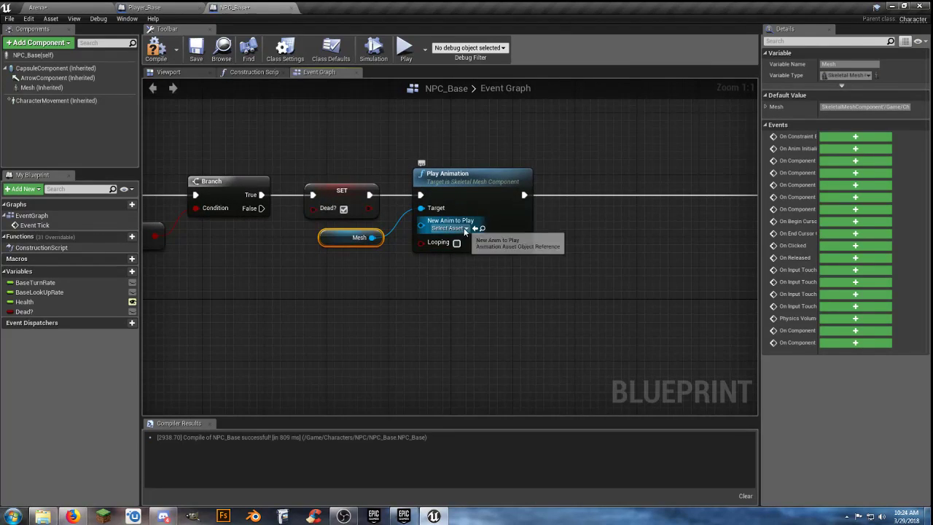
Set New Anim to Play to BB_Death_1_A, and show the Characters/Animations folder in the level editor
click(466, 231)
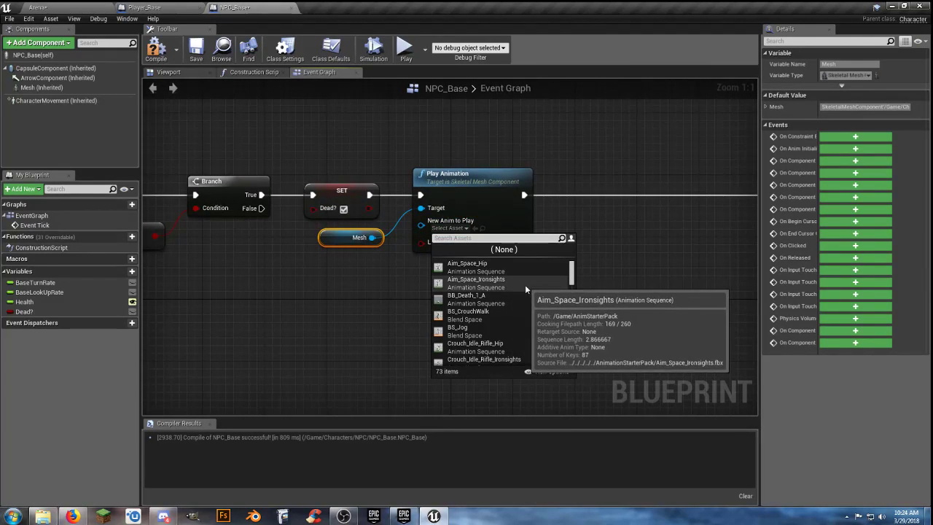
scroll(514, 289, up, 1)
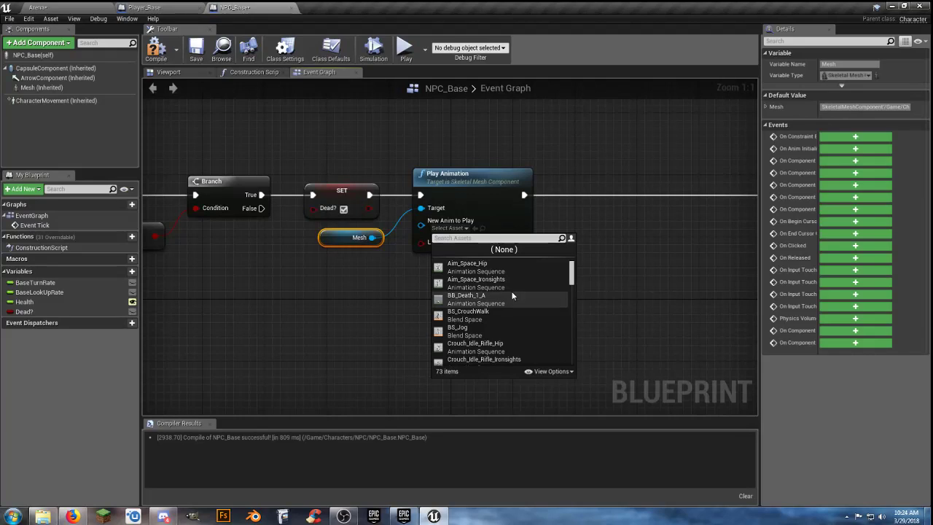
click(499, 300)
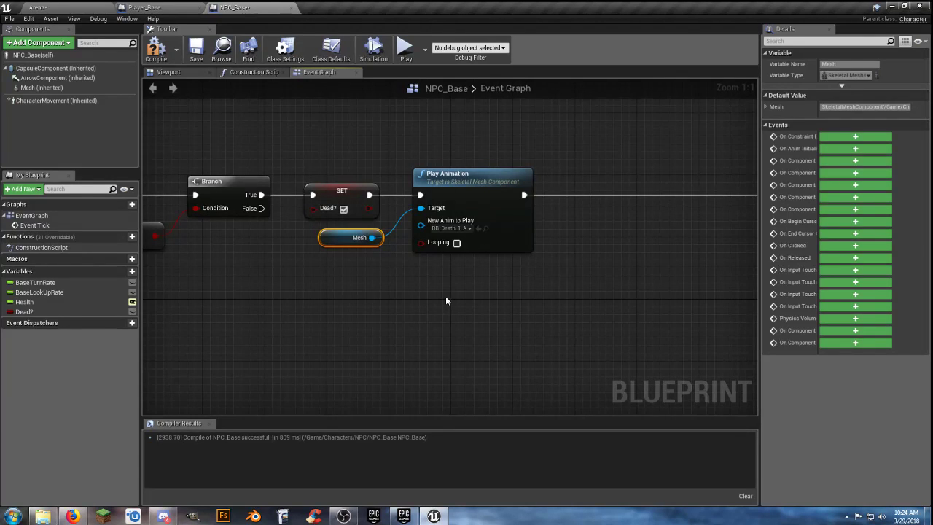
click(94, 9)
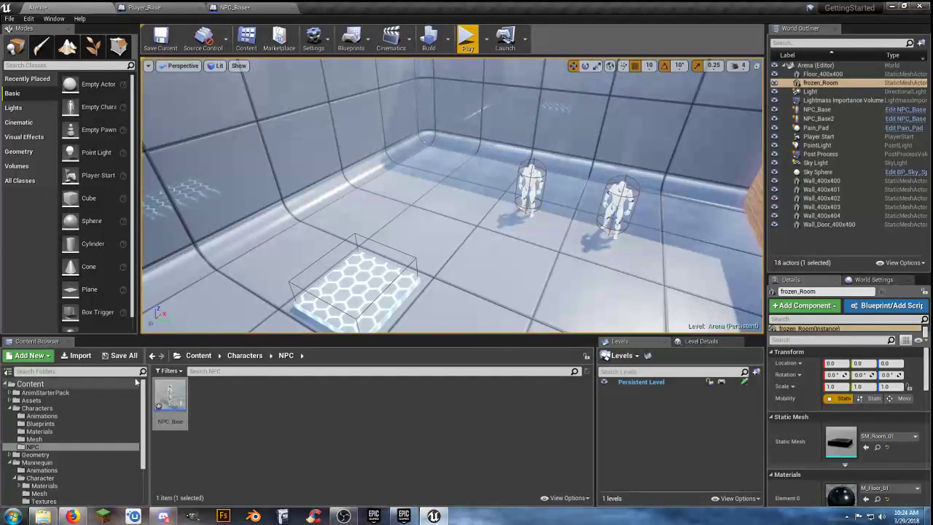
click(42, 416)
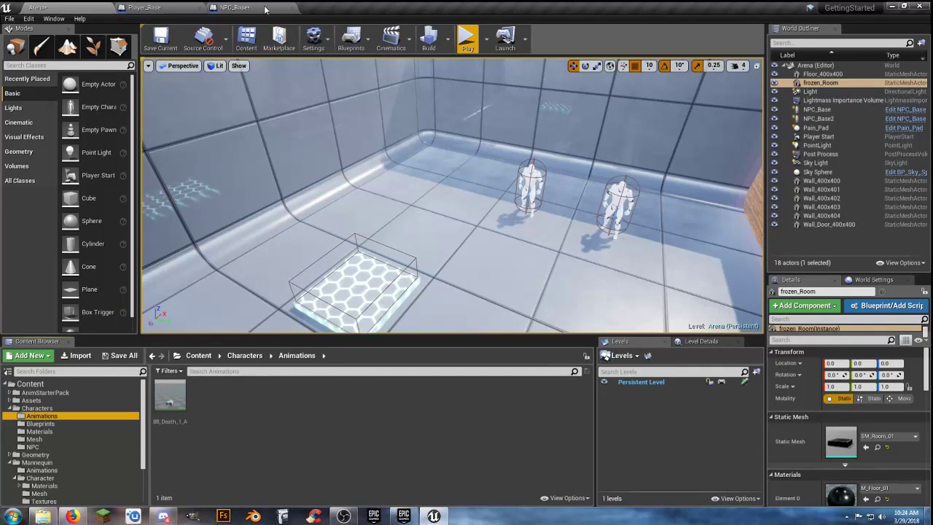
Insert a Delay node with a Duration of 2.0 between Play Animation and DestroyActor in NPC_Base
click(235, 8)
right_drag(567, 267, 412, 257)
drag(377, 185, 433, 187)
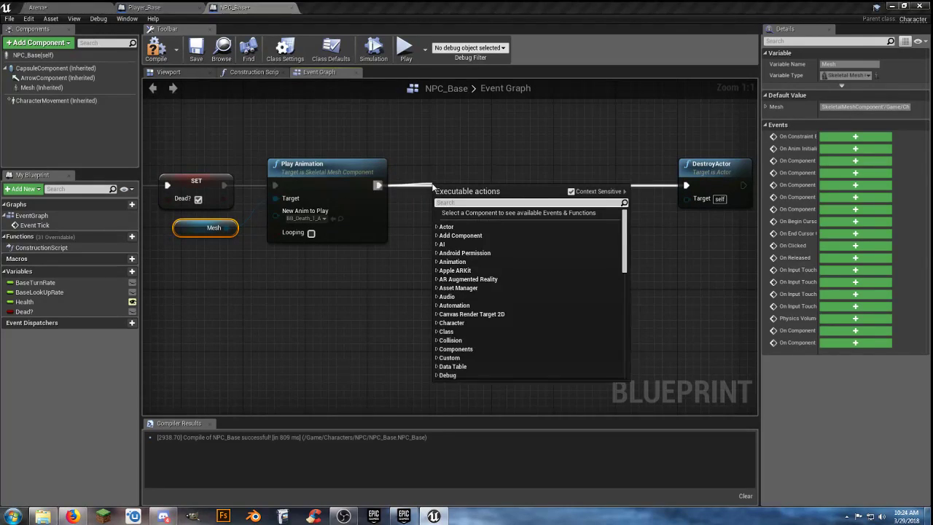
text(delay)
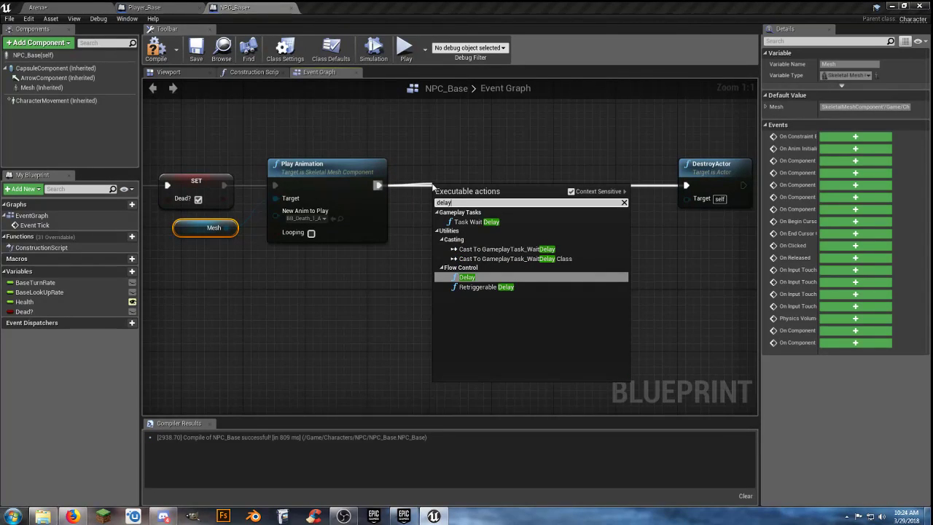
click(468, 278)
click(478, 215)
text(2)
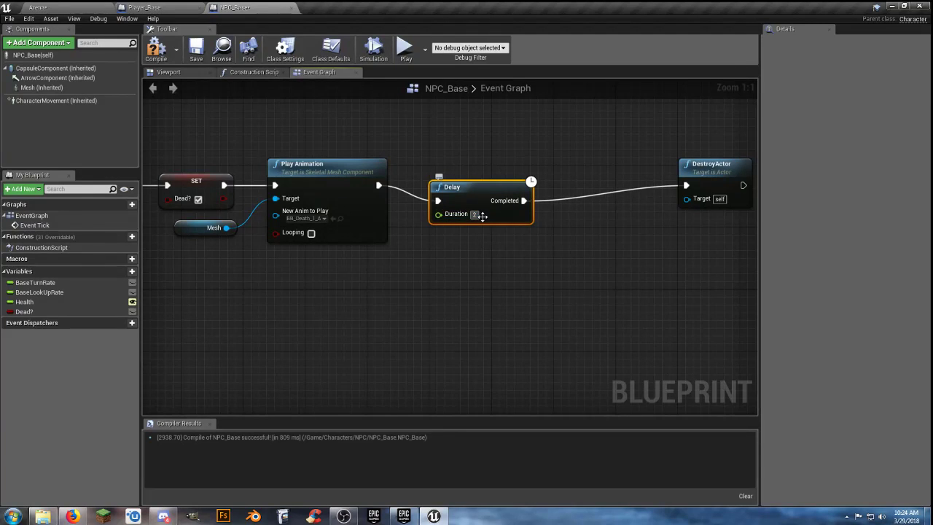
click(499, 292)
Align Delay with Play Animation, bring DestroyActor closer to it, and compile and save NPC_Base
drag(485, 193, 469, 177)
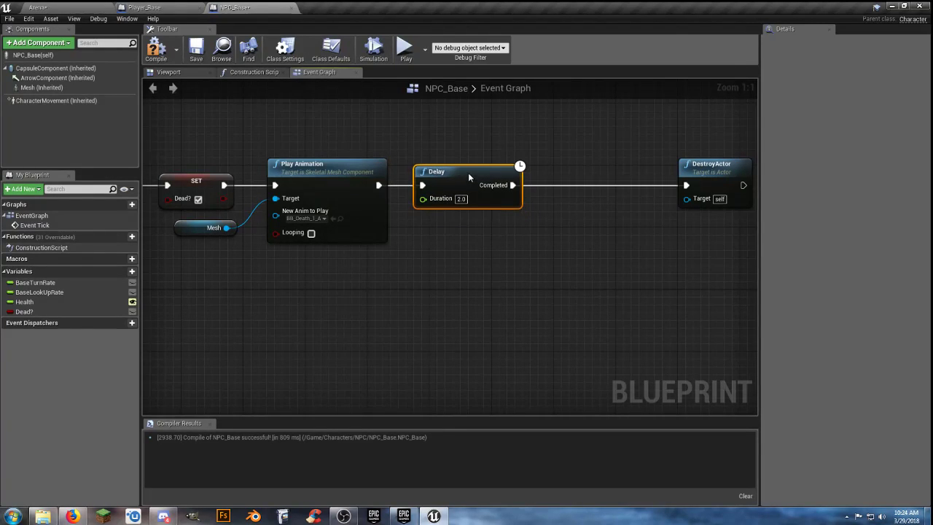
drag(715, 173, 599, 174)
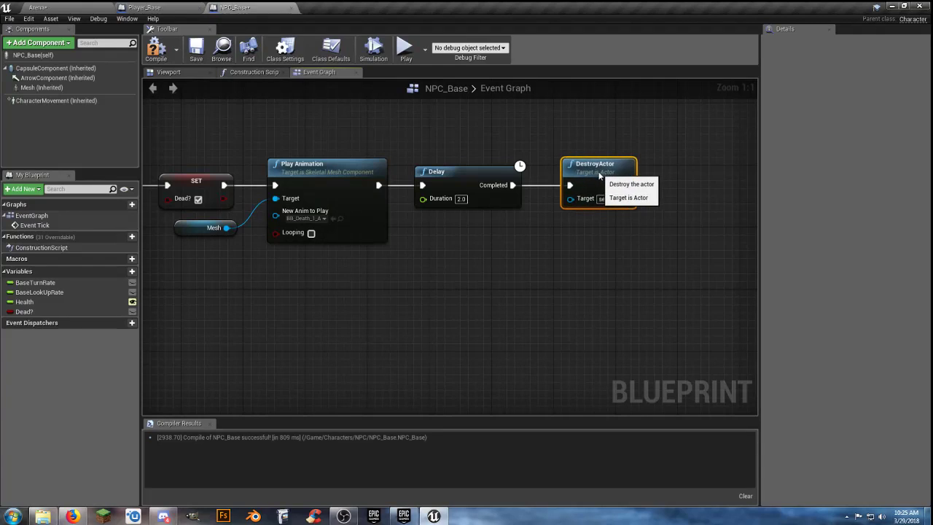
right_drag(427, 267, 577, 274)
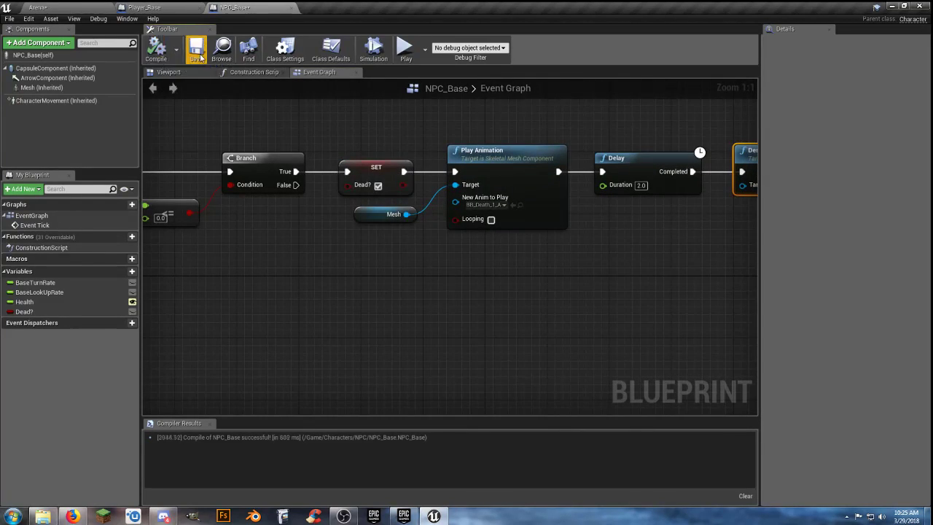
Play-test the Arena level in first person, shooting both NPCs to check their death animation and removal, and end the session
click(88, 9)
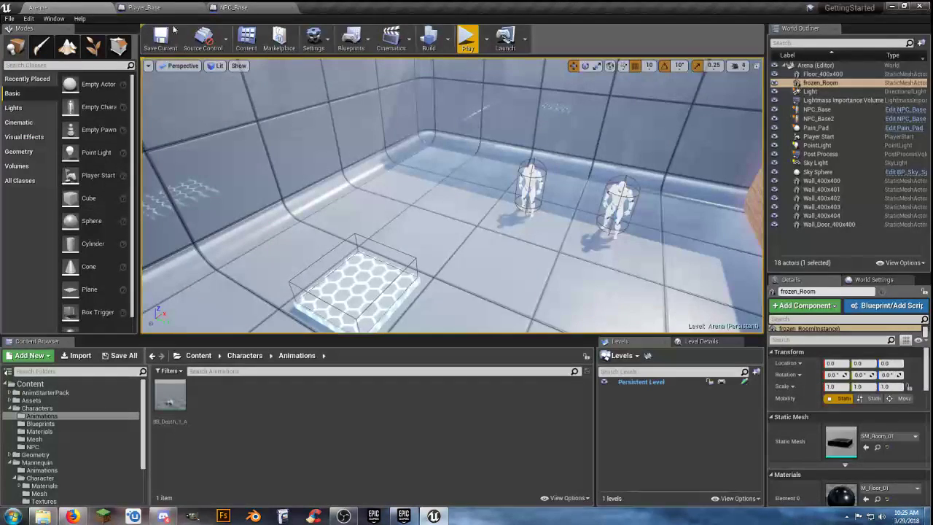
click(461, 46)
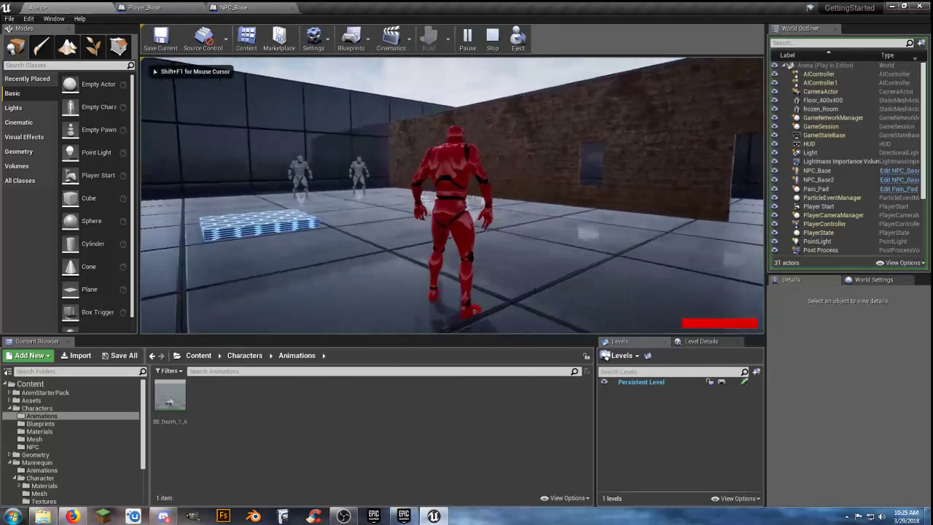
key(v)
key(w)
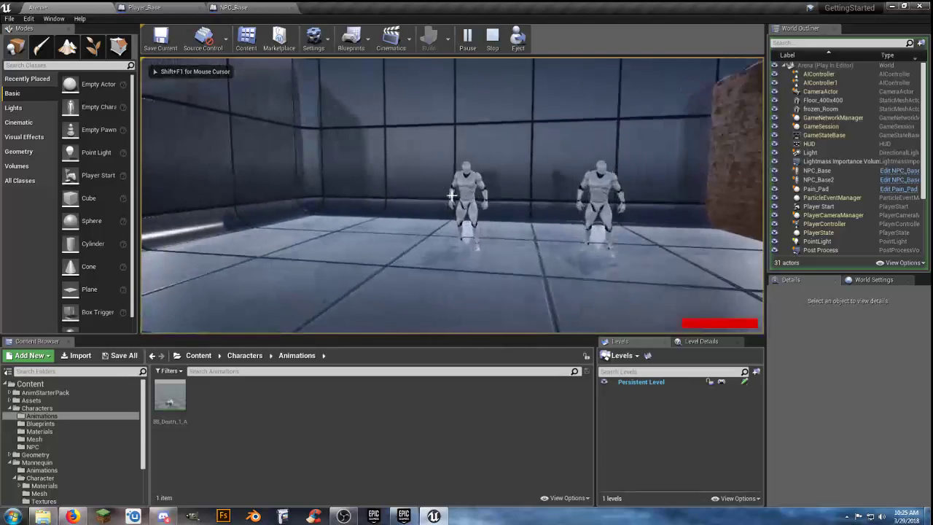
key(w)
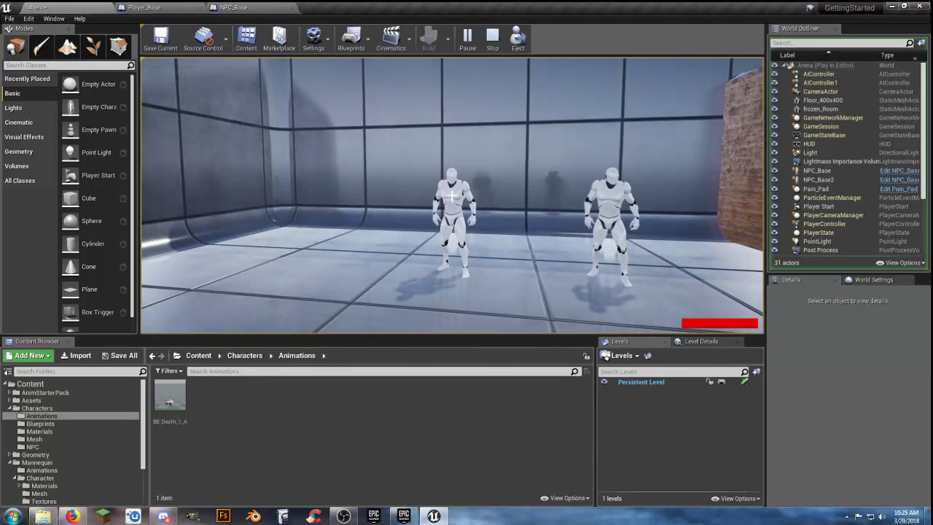
key(w)
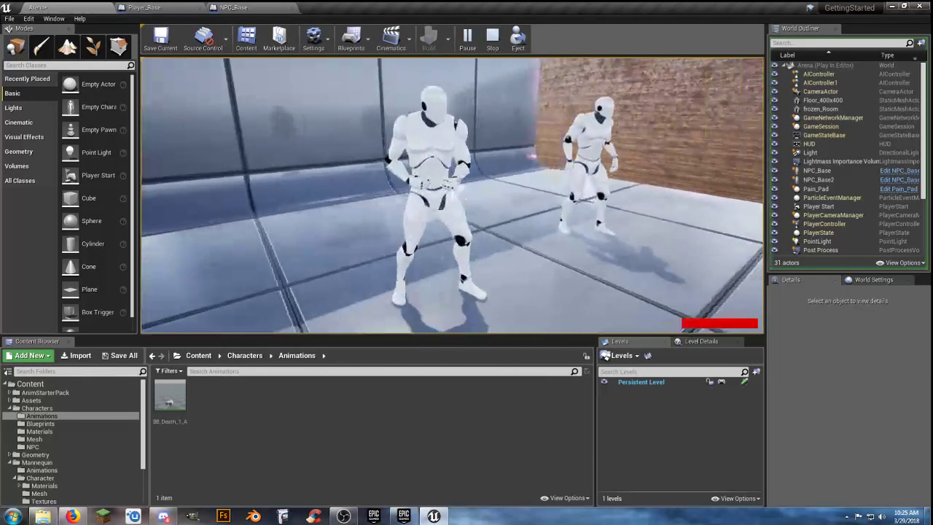
click(452, 195)
key(w)
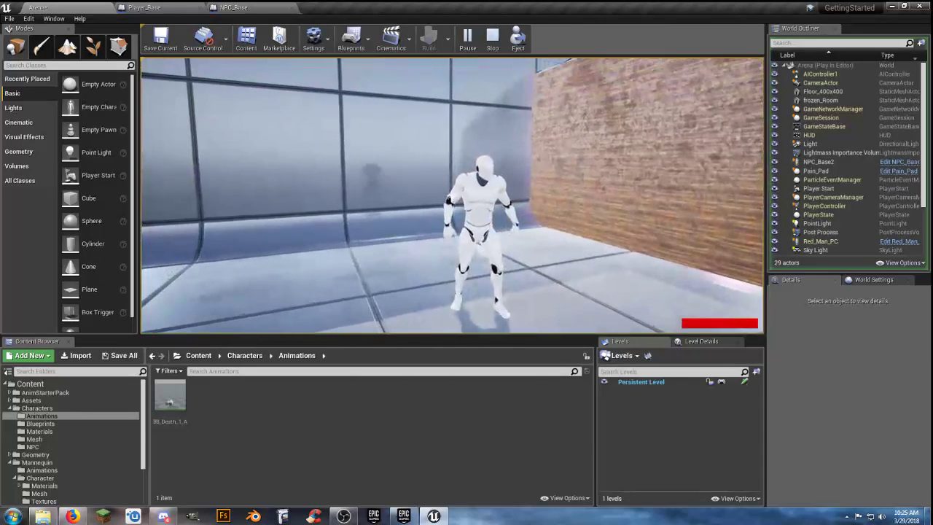
key(w)
click(452, 195)
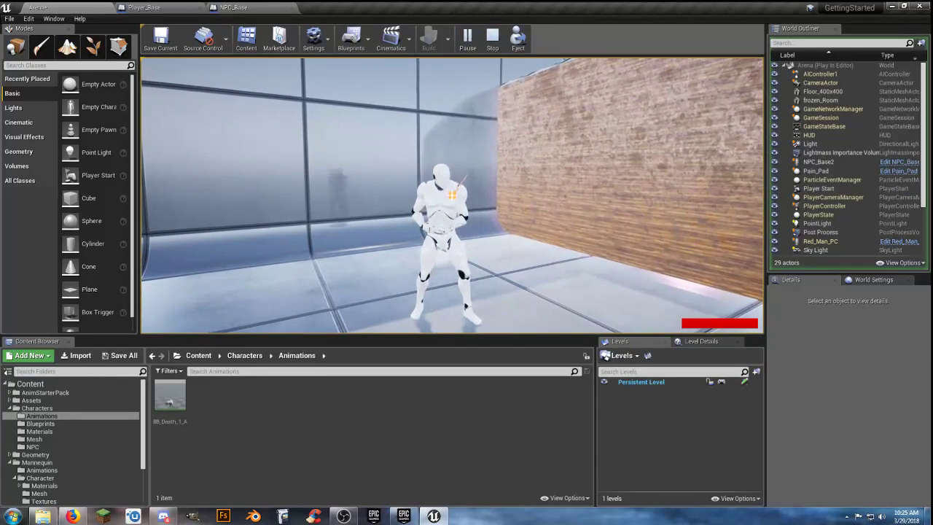
click(452, 196)
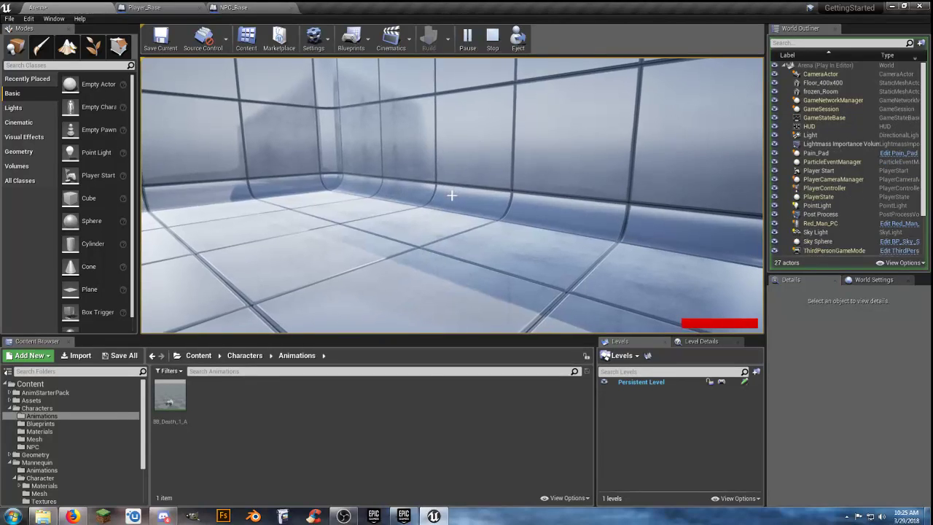
key(Escape)
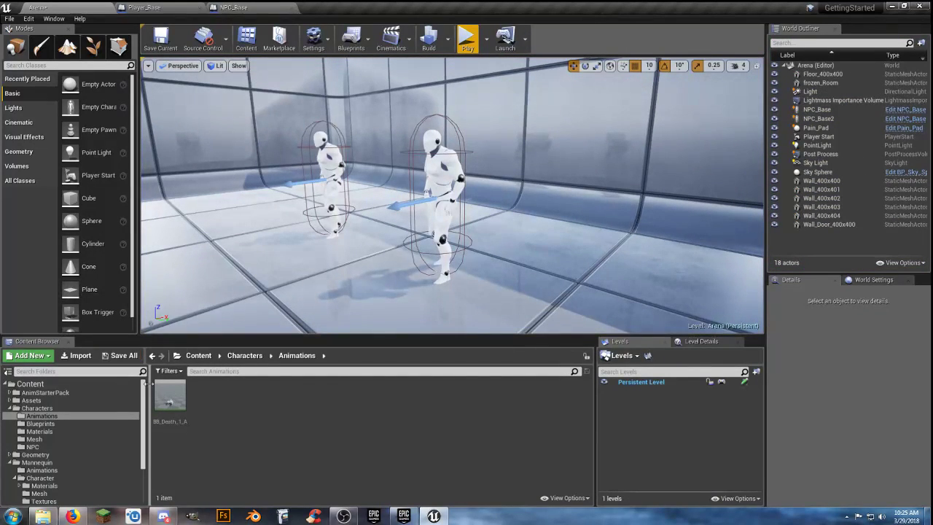
Preview the BB_Death_1_A animation to check its playback and length, and return to the NPC_Base Event Graph
double_click(170, 397)
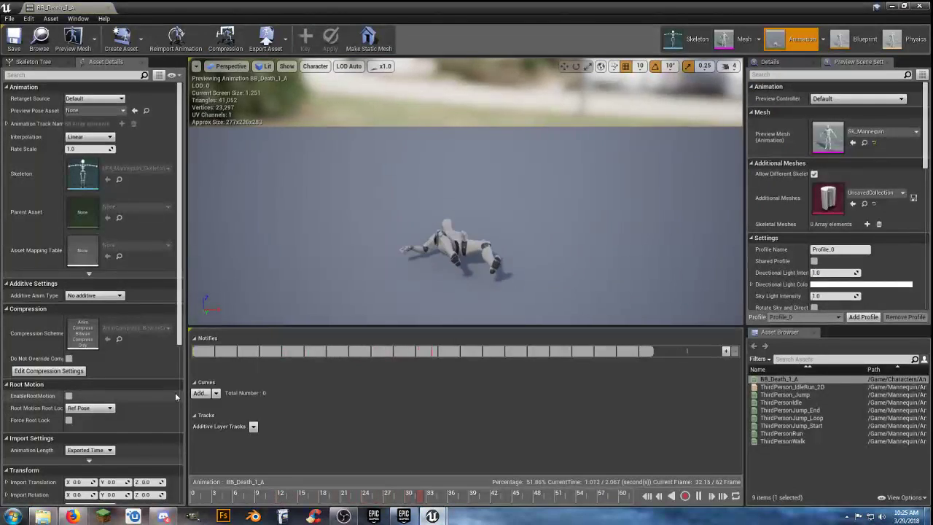
click(109, 9)
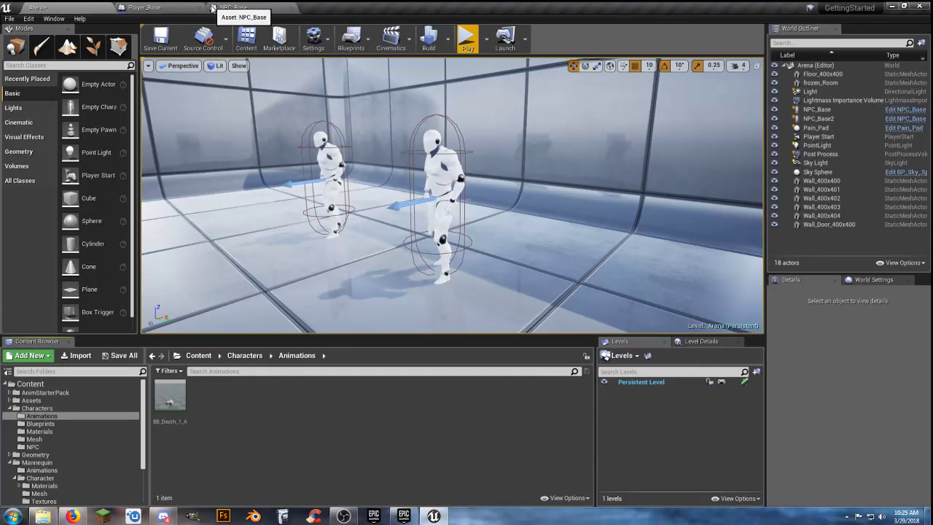
click(159, 7)
click(244, 7)
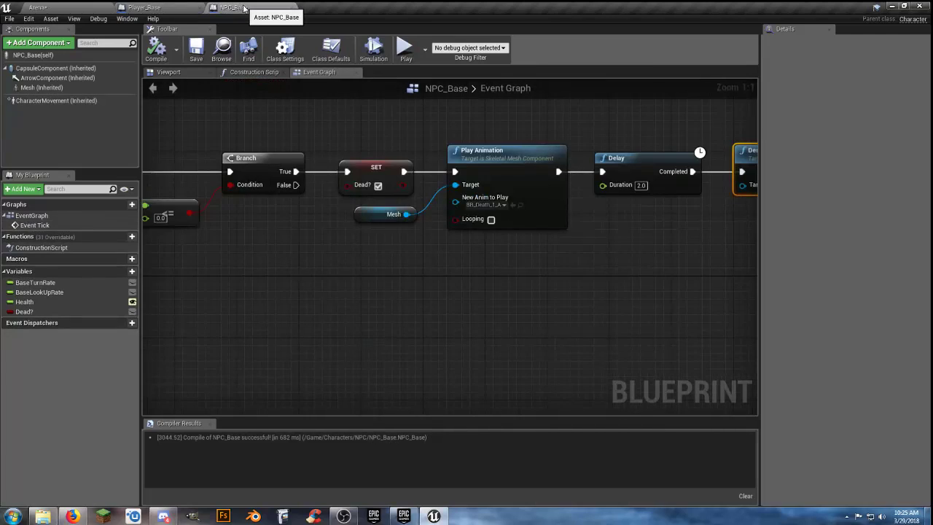
Remove the DestroyActor node after Delay in the NPC_Base Event Graph, and compile and save the blueprint
right_drag(554, 251, 345, 252)
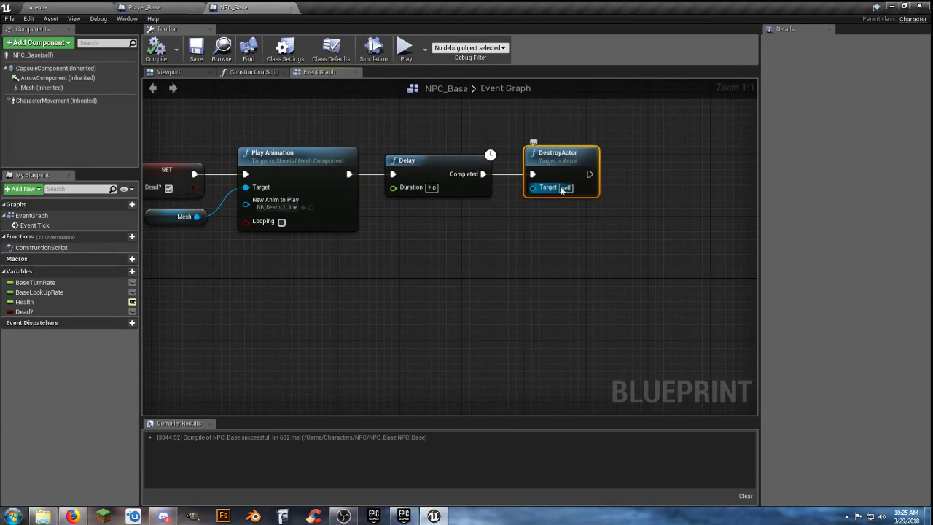
key(Delete)
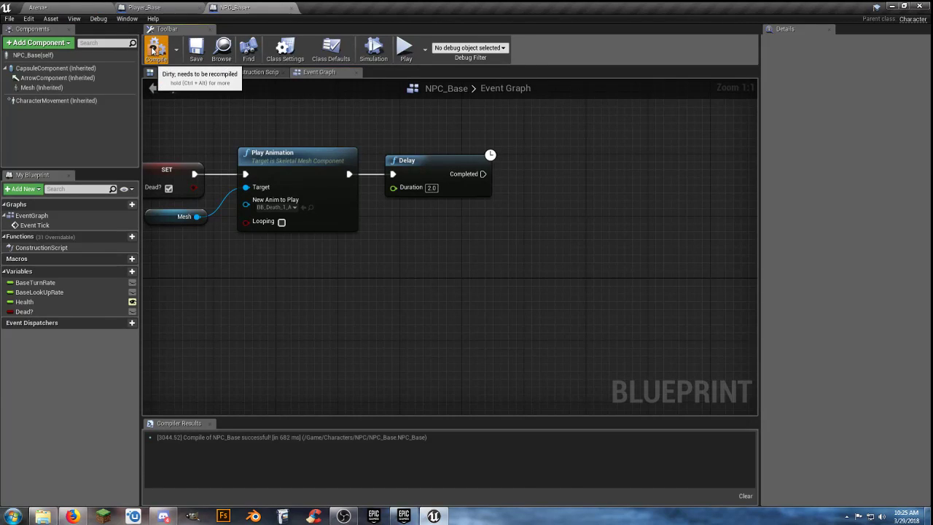
click(196, 54)
Play-test the Arena level in first person, shooting and walking up to the NPCs to inspect their death pose, and end the session
click(86, 8)
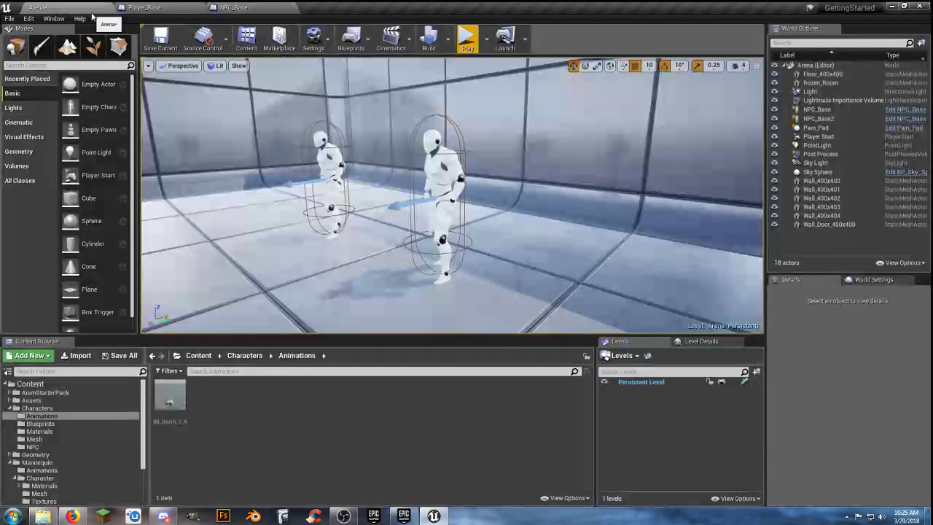
click(467, 38)
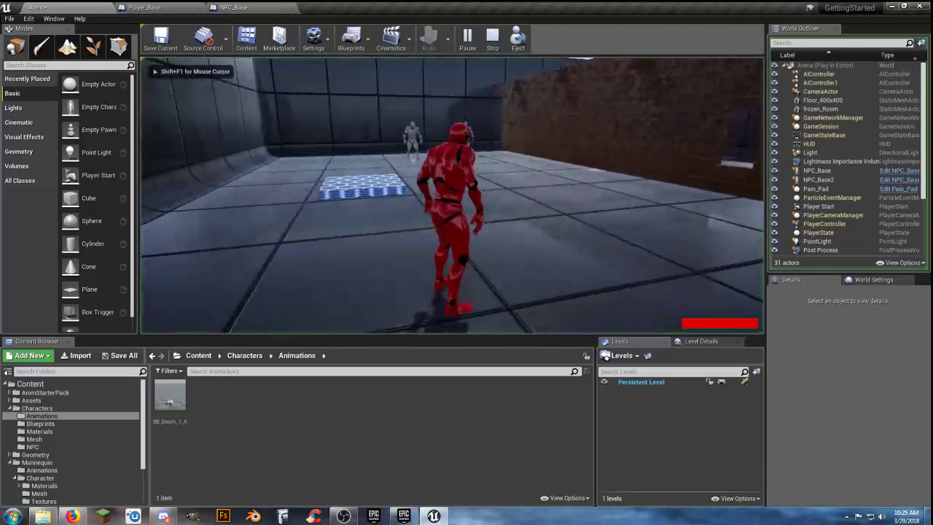
right_click(452, 195)
click(452, 196)
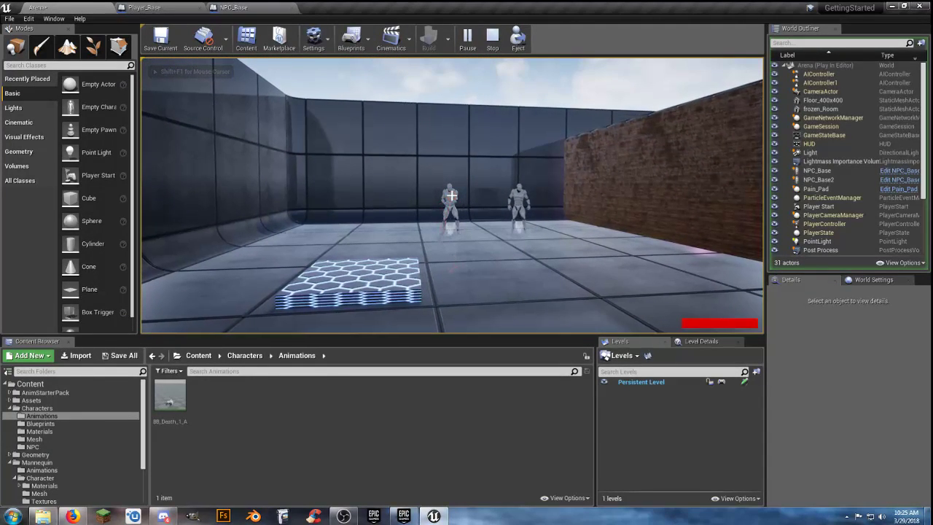
key(w)
key(w)
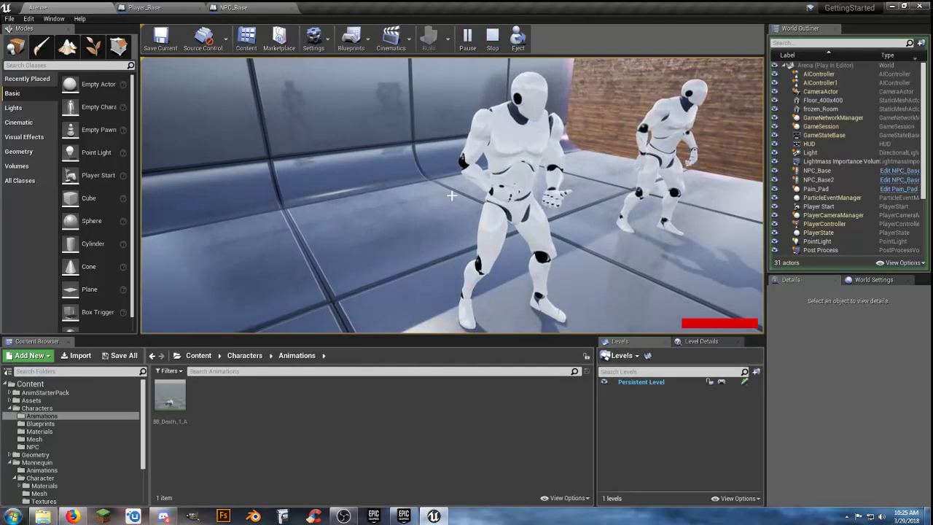
key(w)
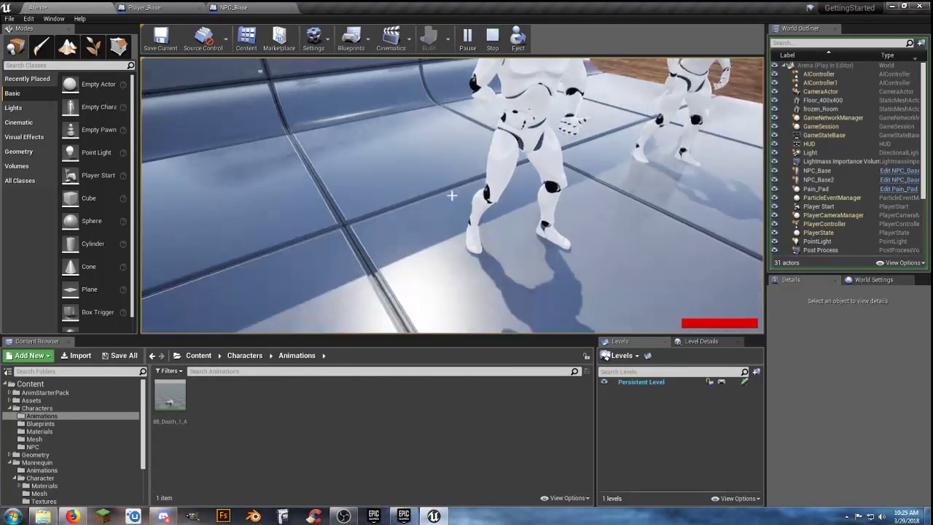
key(Escape)
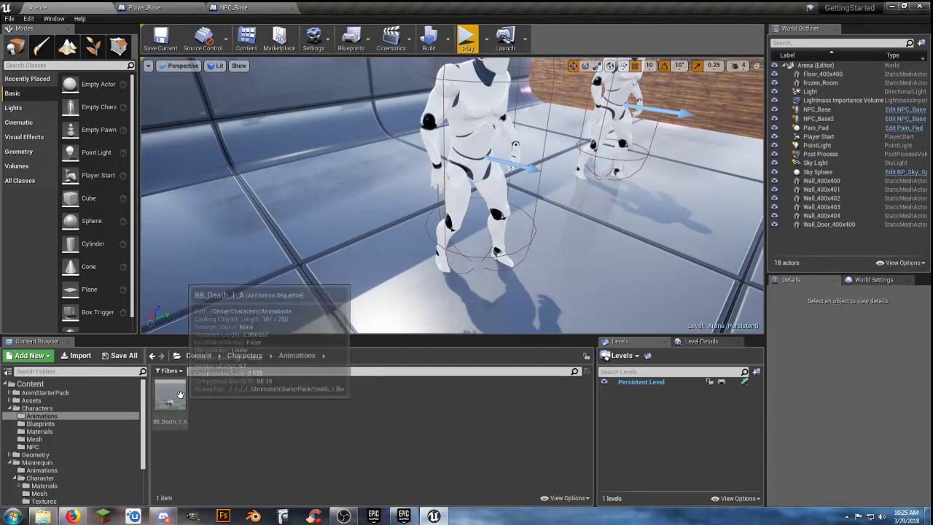
Reselect BB_Death_1_A as New Anim to Play on the Play Animation node in the NPC_Base Event Graph
click(252, 9)
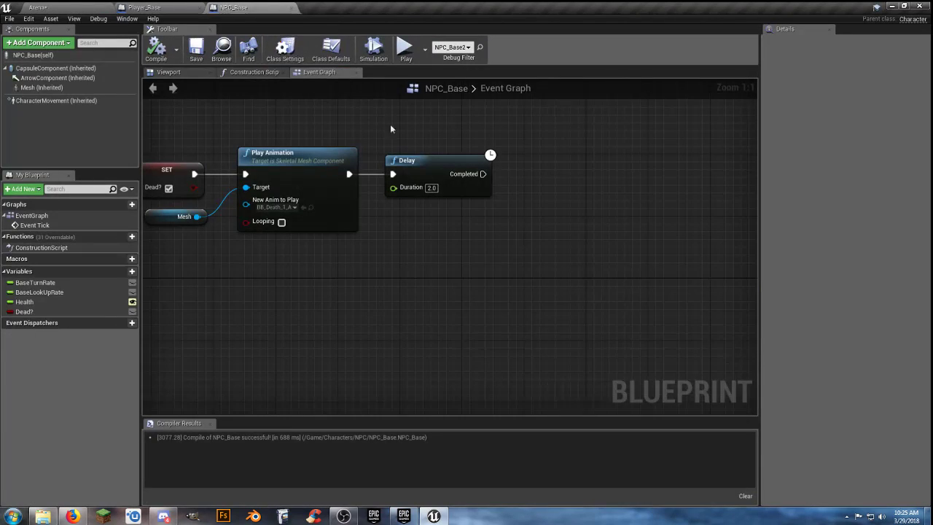
click(286, 207)
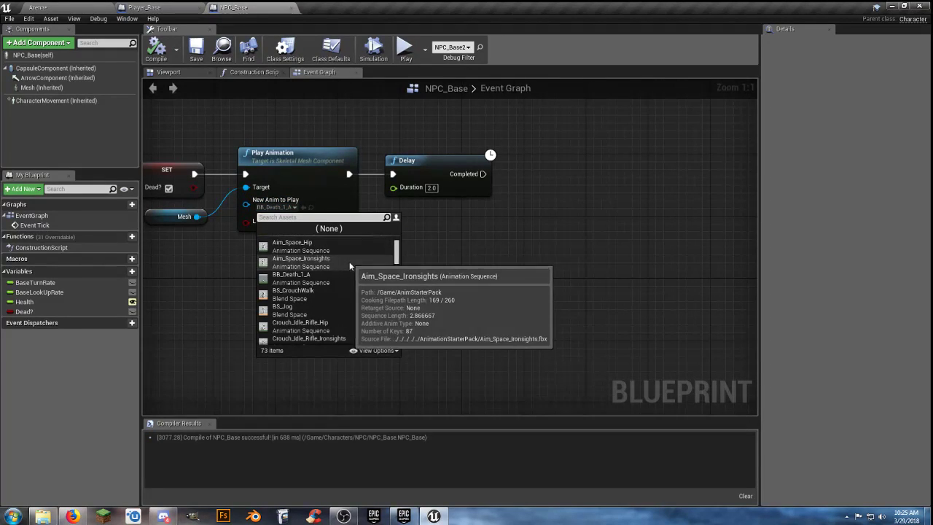
click(329, 278)
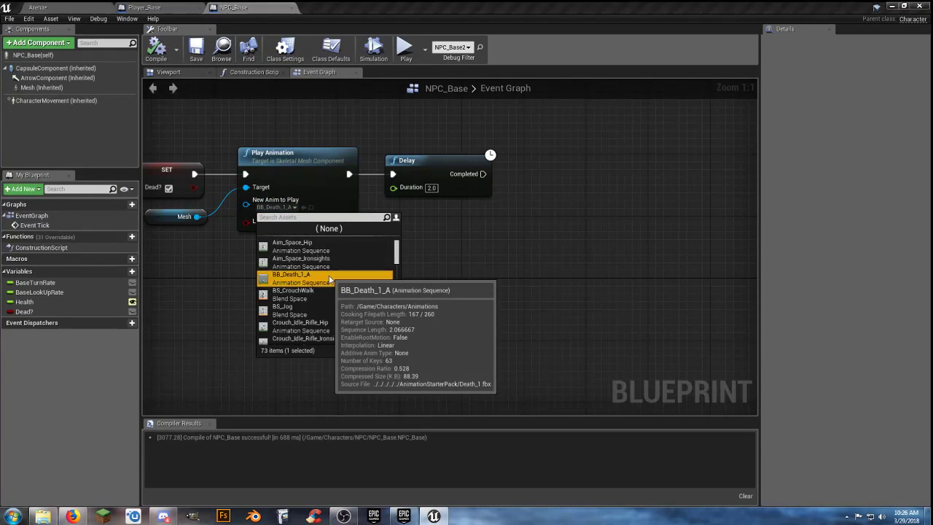
click(486, 291)
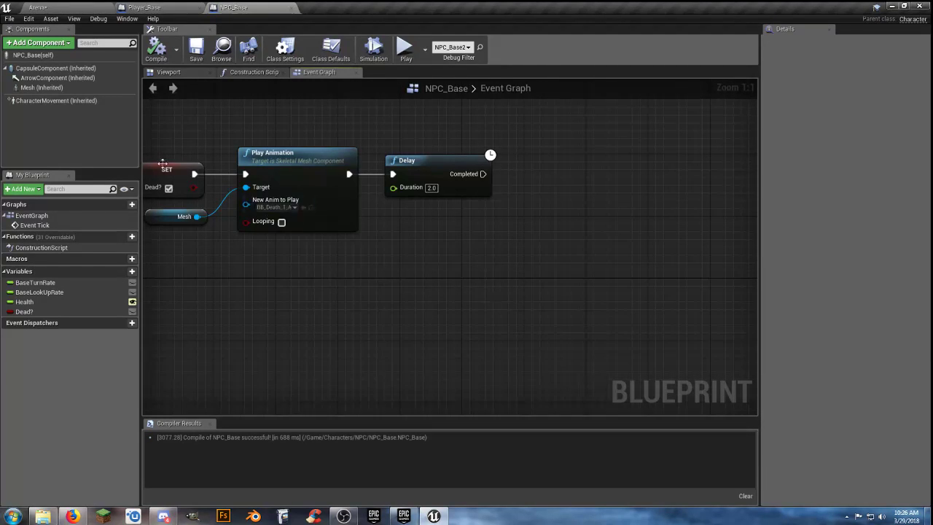
Check which skeletal meshes are available for NPC_Base's inherited Mesh component, keeping the current assignment
click(52, 89)
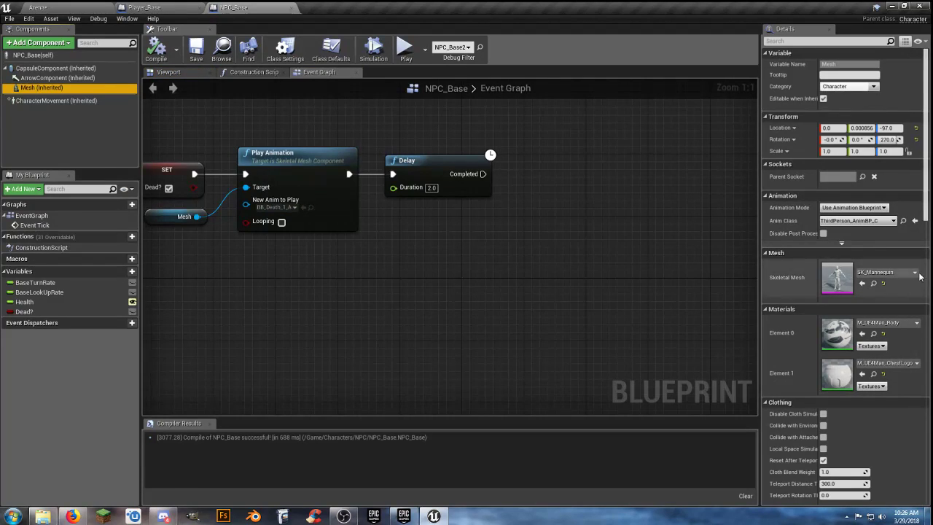
click(914, 272)
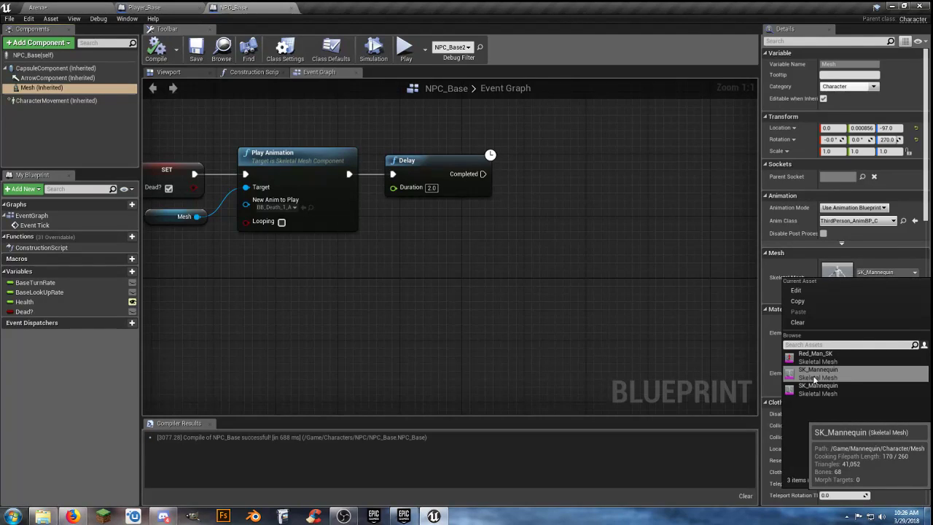
click(713, 343)
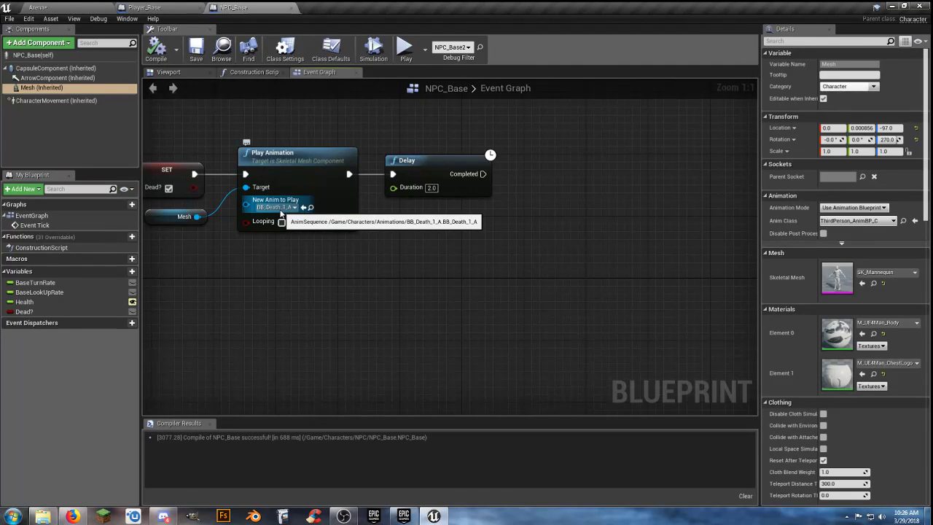
Preview the BB_Death_1_A animation from the Characters Animations folder, close it, and return to the NPC_Base Event Graph
click(75, 8)
double_click(175, 393)
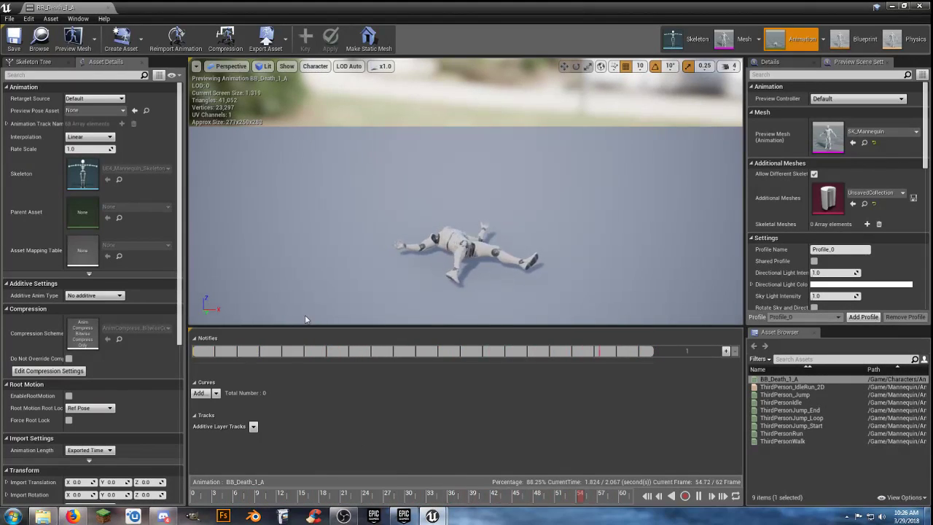
click(111, 11)
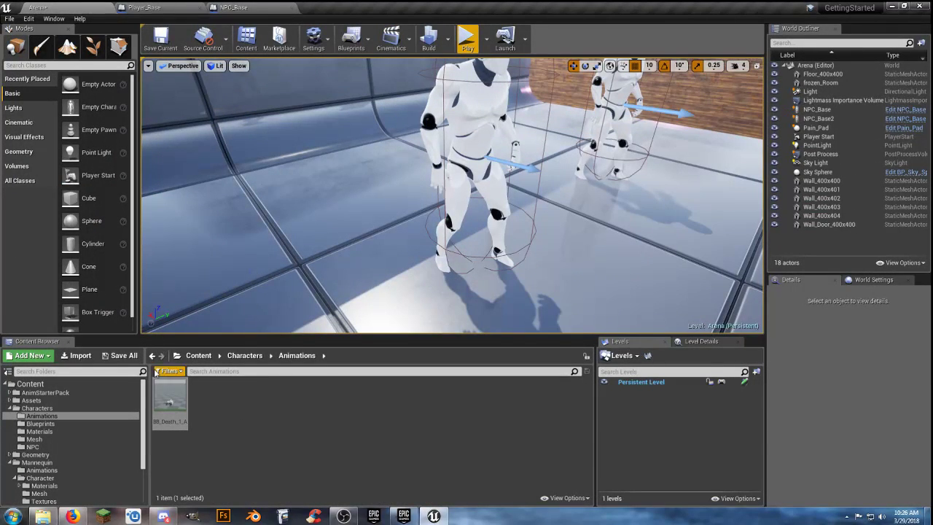
click(258, 7)
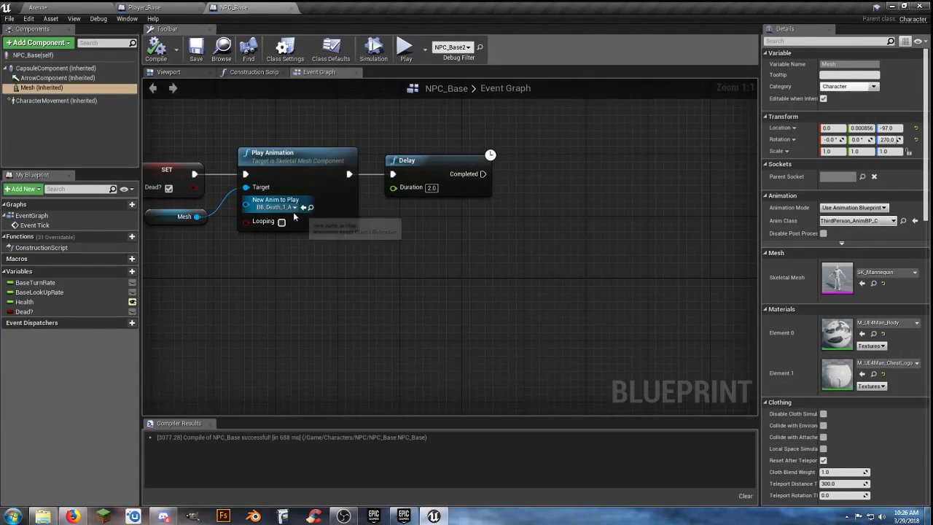
Set Play Animation's New Anim to Play to BB_Death_1_A again, and compile and save NPC_Base
key(Home)
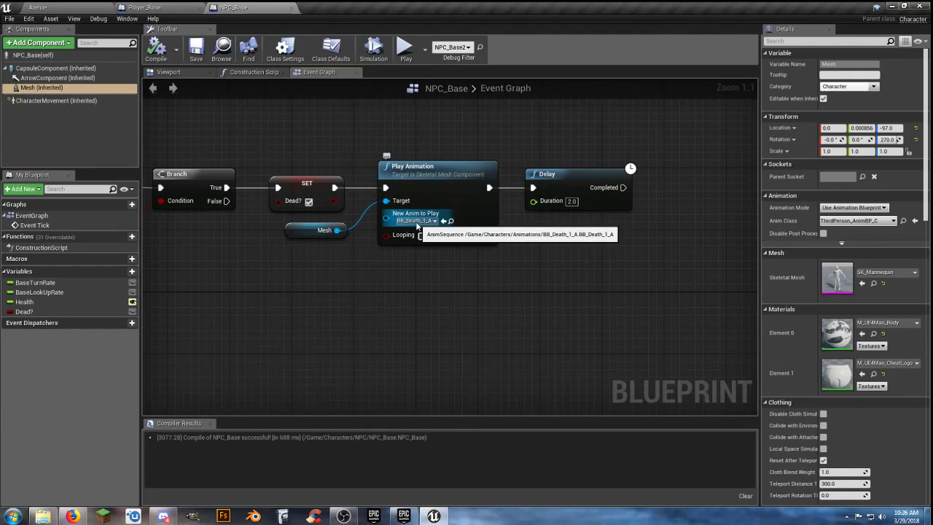
click(417, 221)
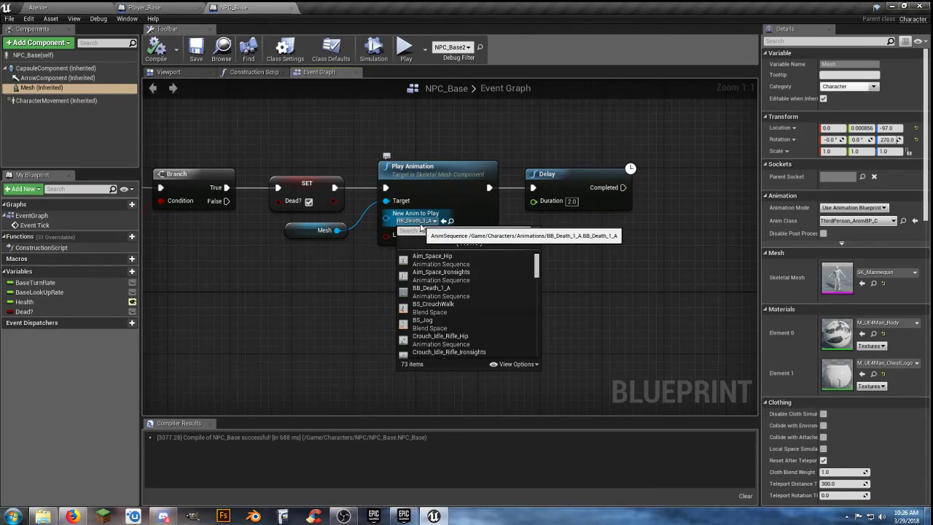
click(430, 290)
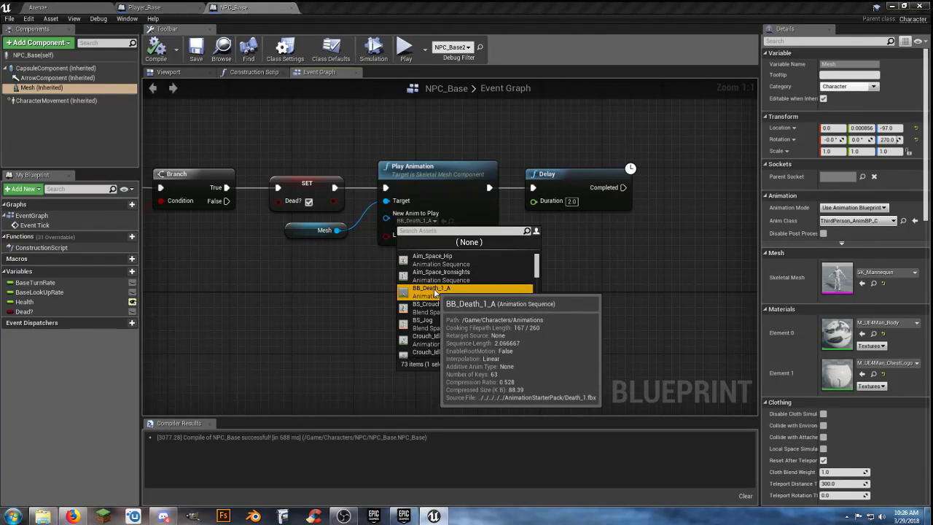
click(342, 286)
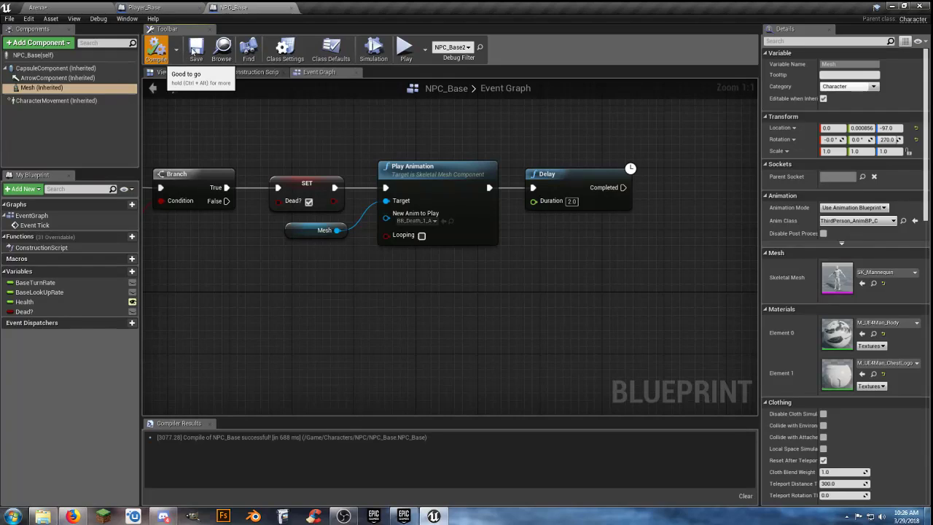
click(194, 49)
Play-test the Arena level again, approaching the NPCs in first person to check the death animation, and end the session
click(71, 8)
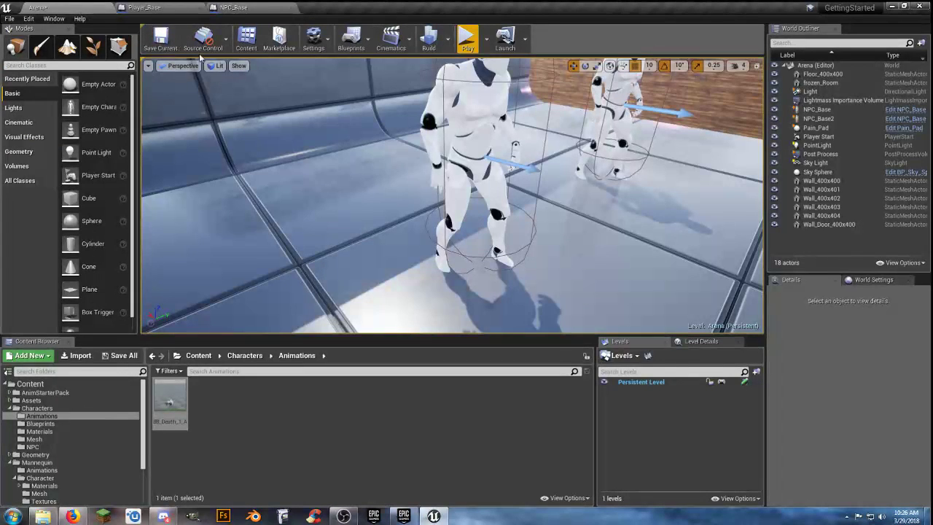
click(467, 40)
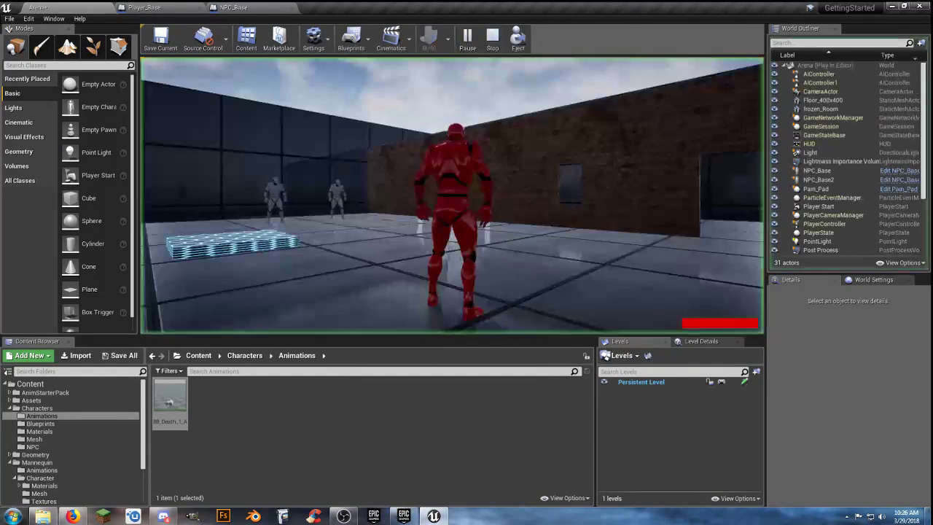
key(w)
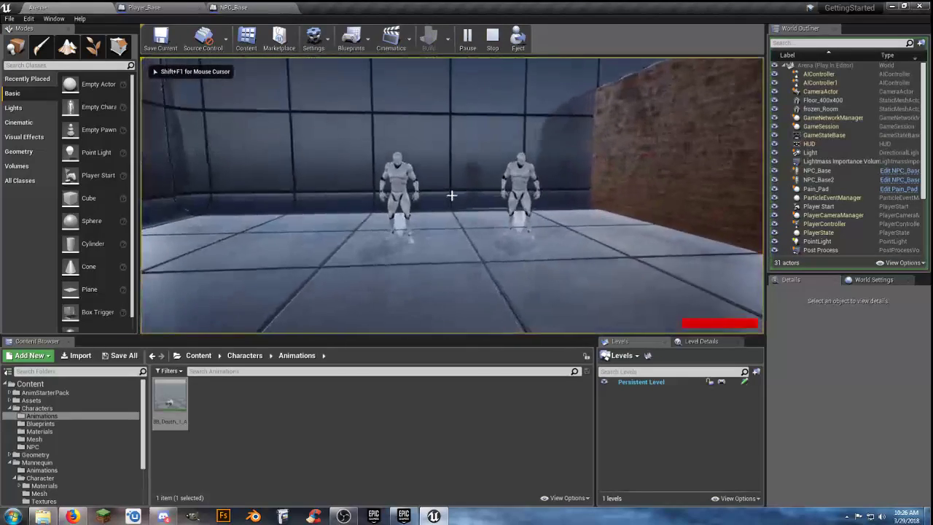
key(w)
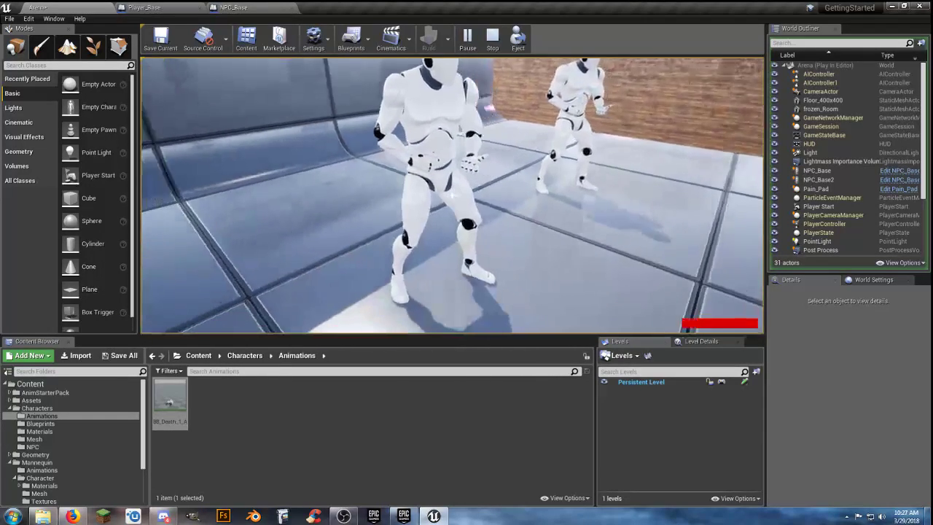
key(Escape)
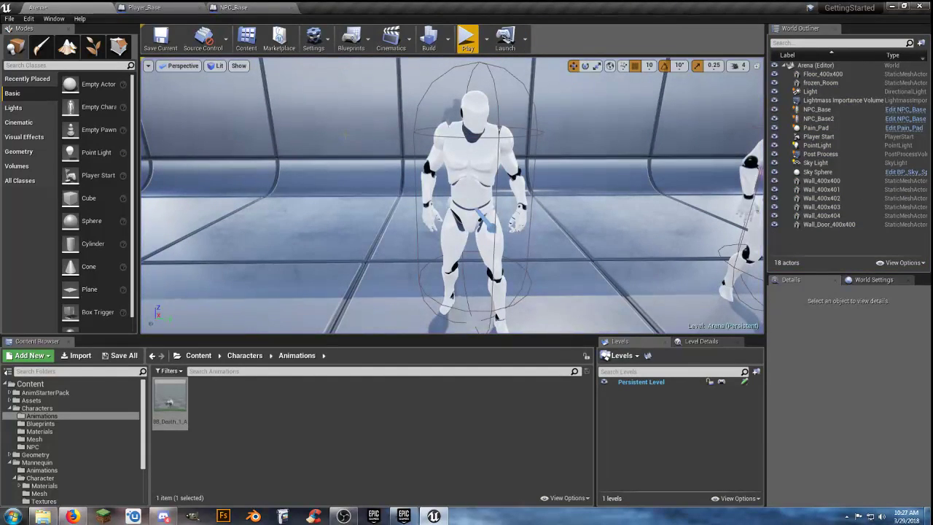
Check the animation assigned in NPC_Base's Play Animation node, and replay the BB_Death_1_A preview to compare its motion
click(230, 8)
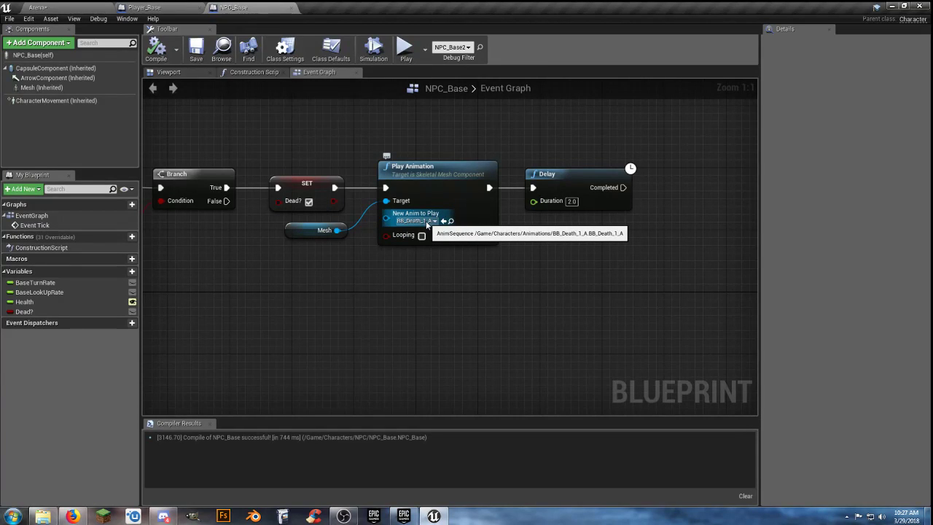
click(78, 11)
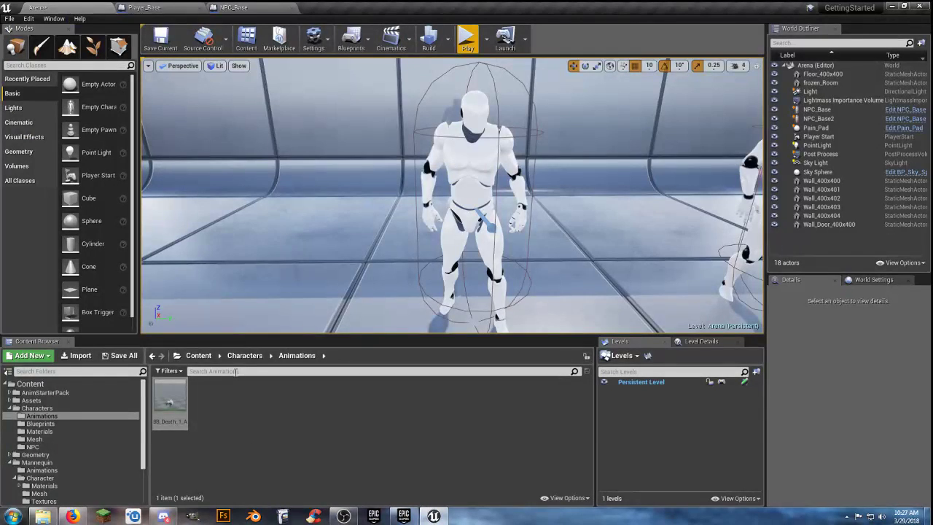
double_click(170, 397)
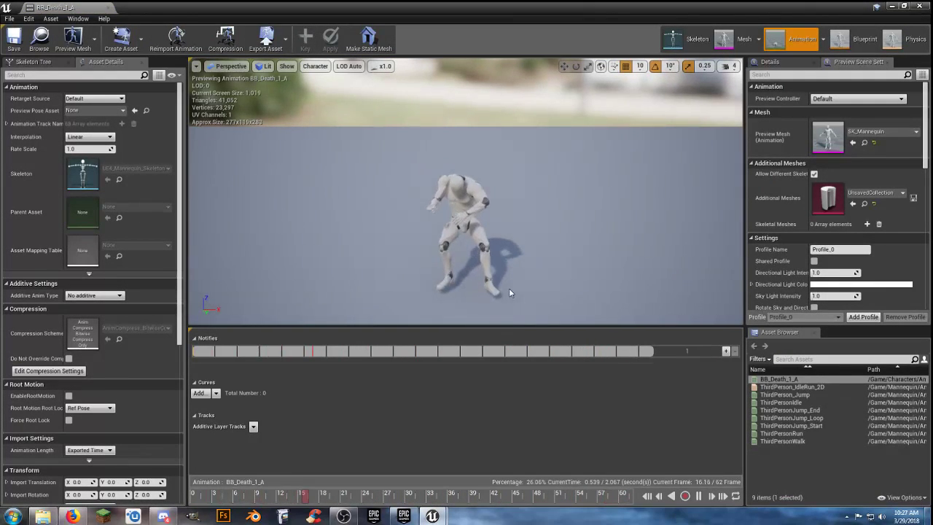
click(109, 8)
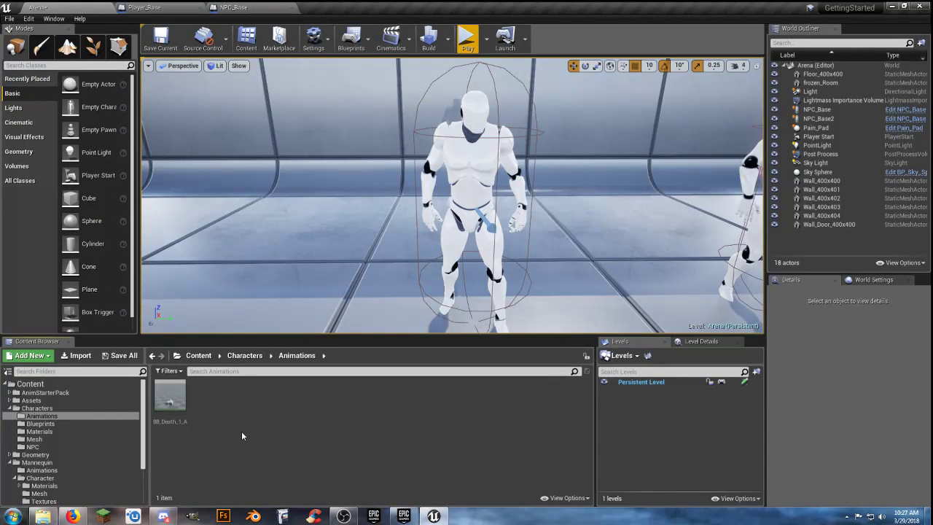
Look through the animations offered for New Anim to Play on NPC_Base's Play Animation node, keeping BB_Death_1_A assigned
click(170, 400)
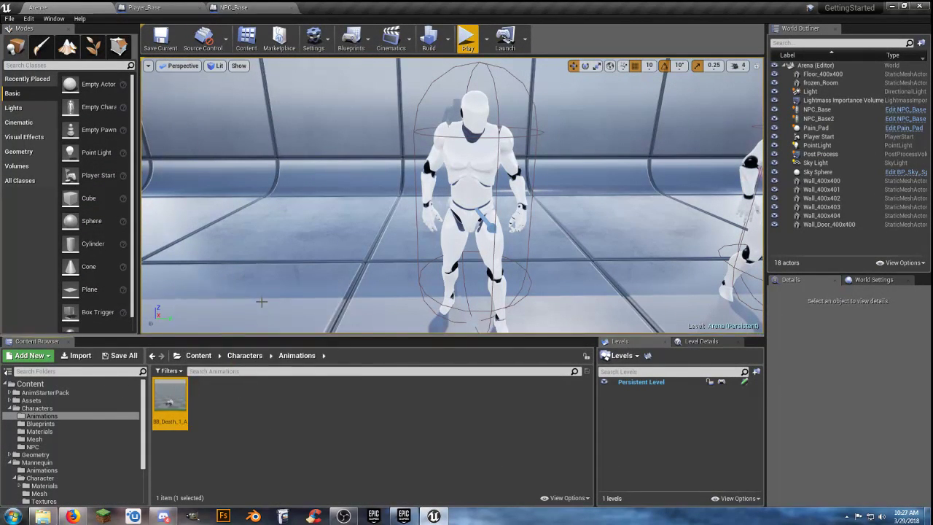
click(234, 8)
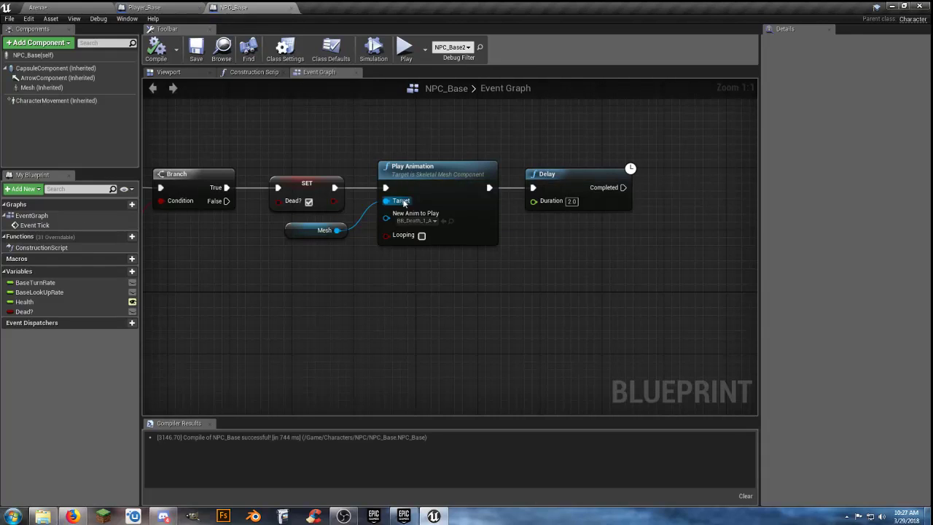
click(414, 220)
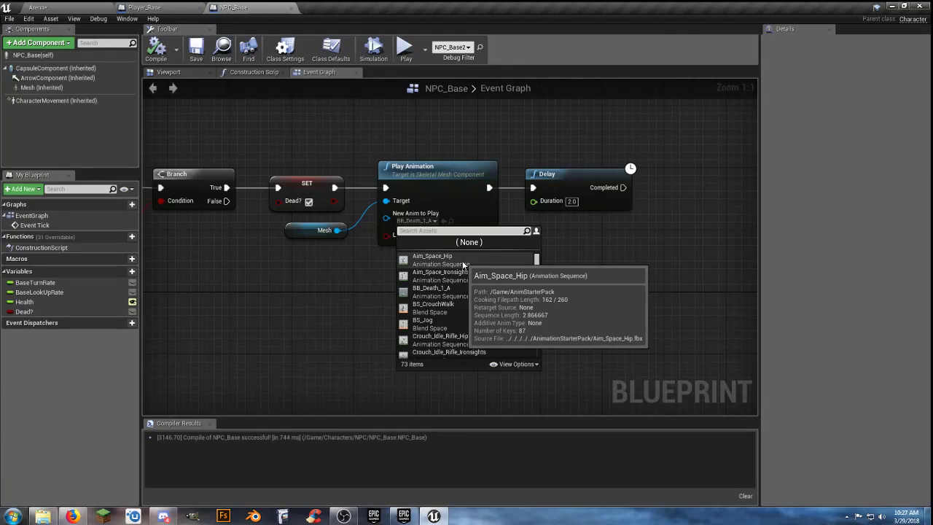
scroll(465, 267, down, 3)
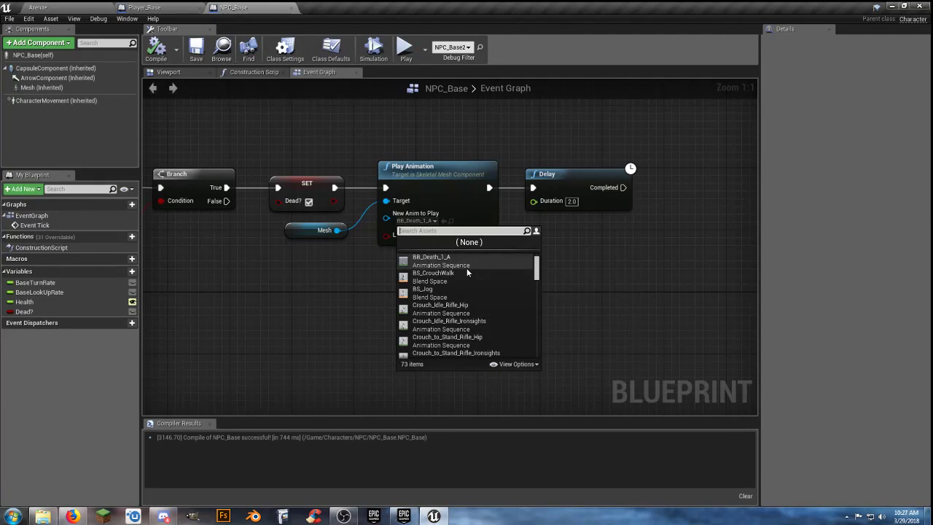
click(602, 264)
Delete the Mesh, Play Animation and Delay nodes following SET Dead? in NPC_Base's Event Graph
drag(578, 274, 485, 238)
drag(355, 159, 350, 149)
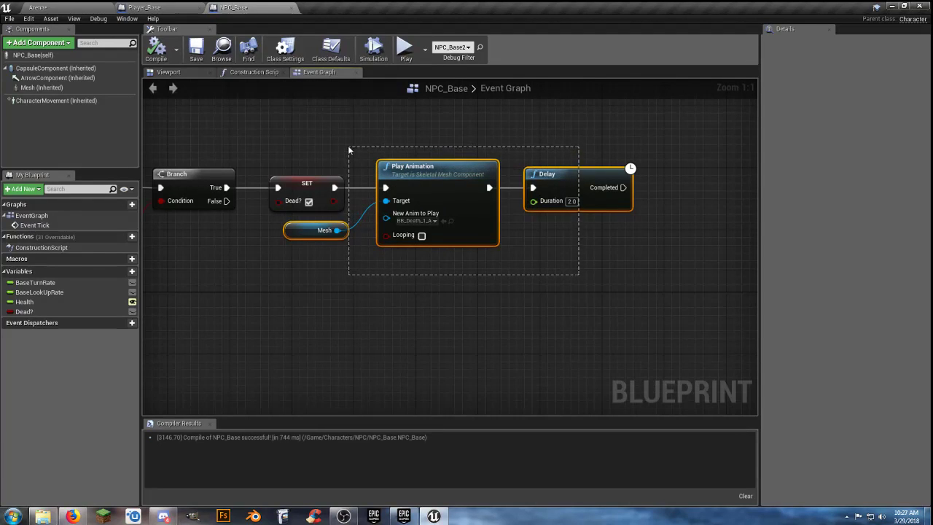
key(Delete)
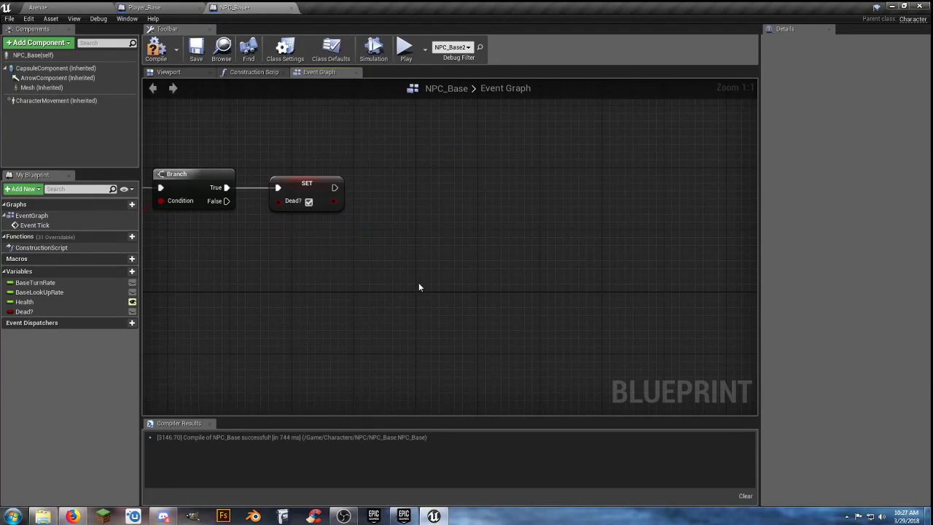
Add a Play Animation (Mesh) node after SET Dead? and arrange it with its Mesh reference below the SET node
drag(384, 191, 398, 195)
text(p)
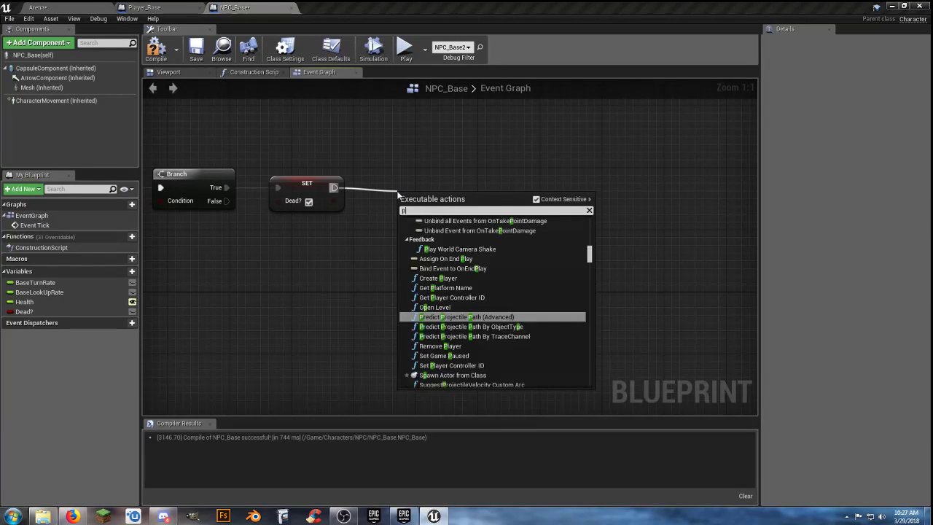
text(lay)
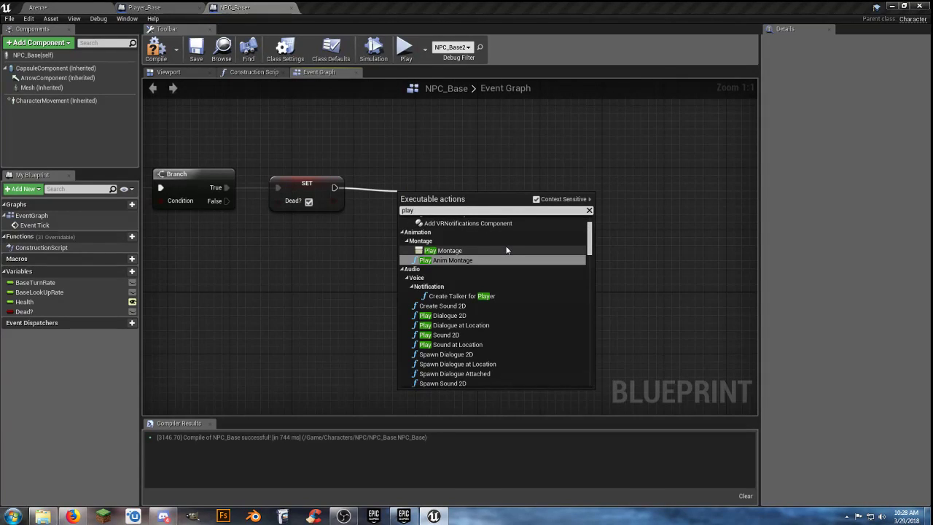
text(ani)
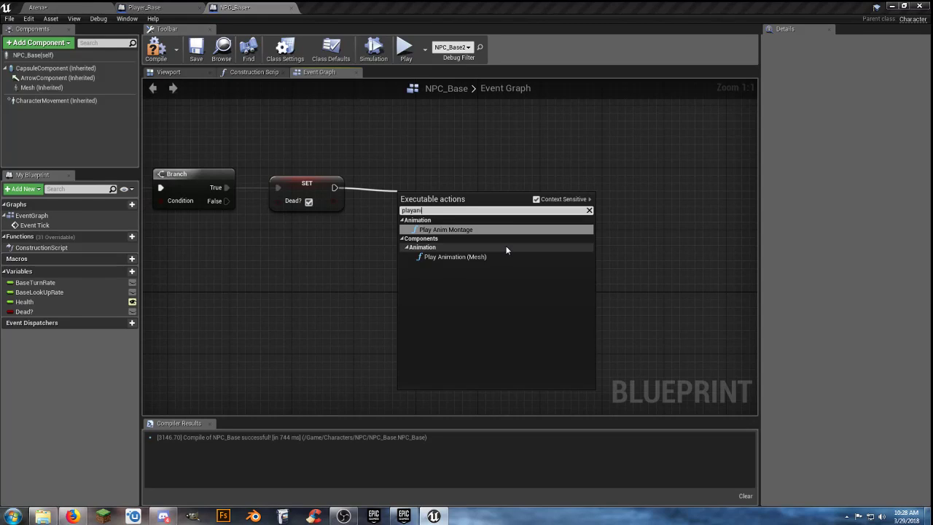
click(467, 257)
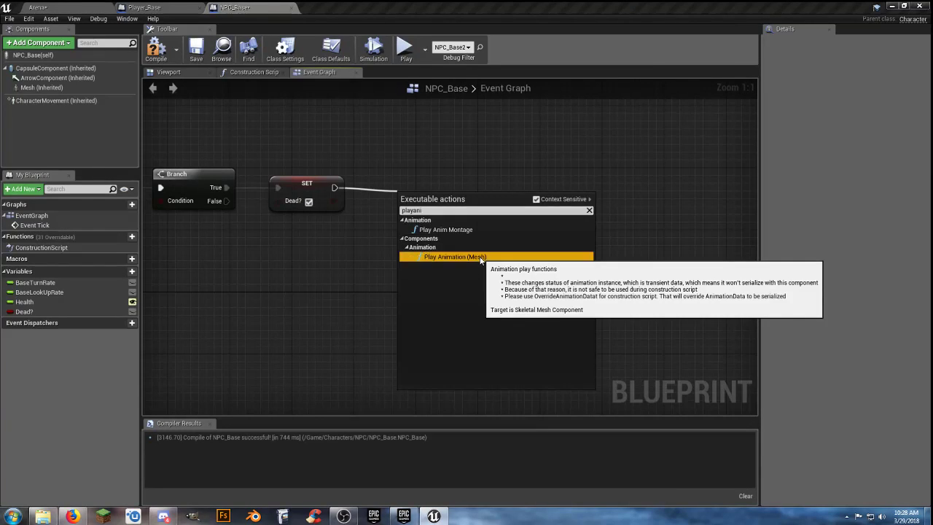
right_drag(293, 254, 334, 238)
drag(458, 184, 427, 153)
click(371, 244)
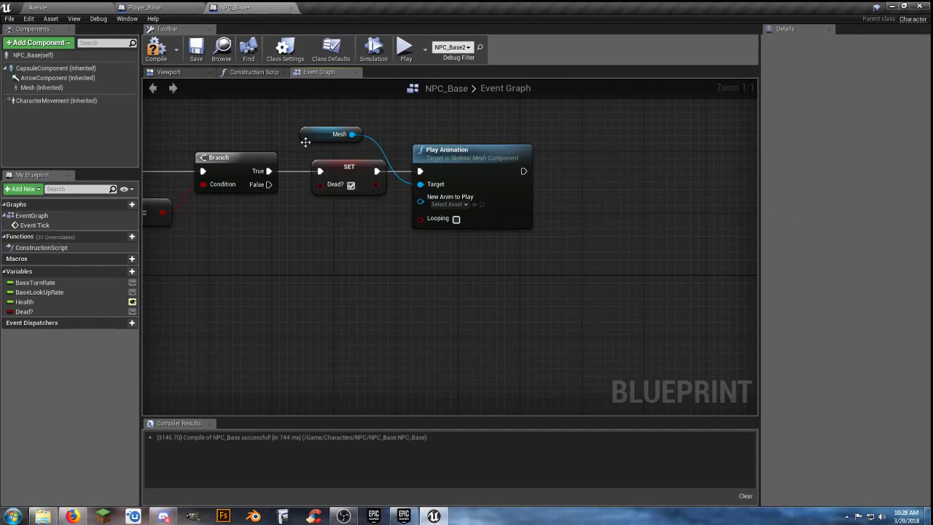
drag(311, 139, 330, 219)
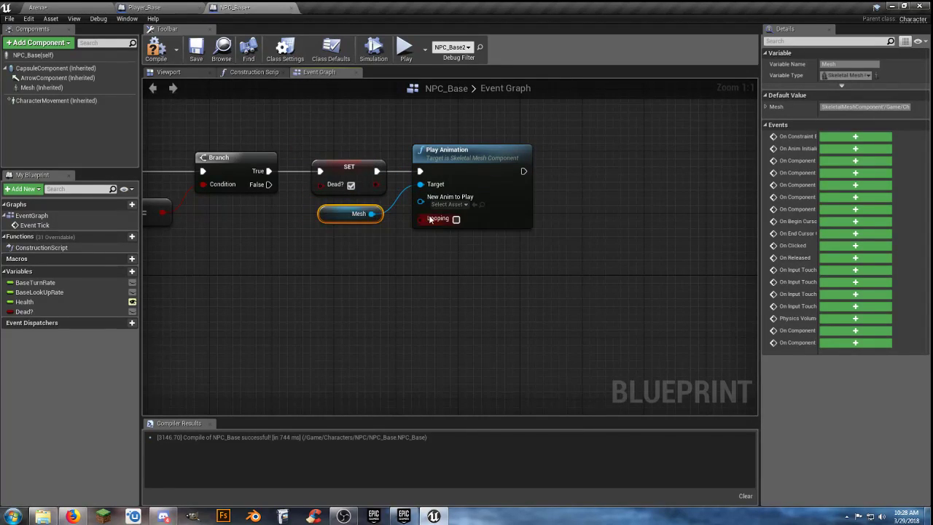
Set the new Play Animation node's New Anim to Play to BB_Death_1_A, and compile and save NPC_Base
click(449, 204)
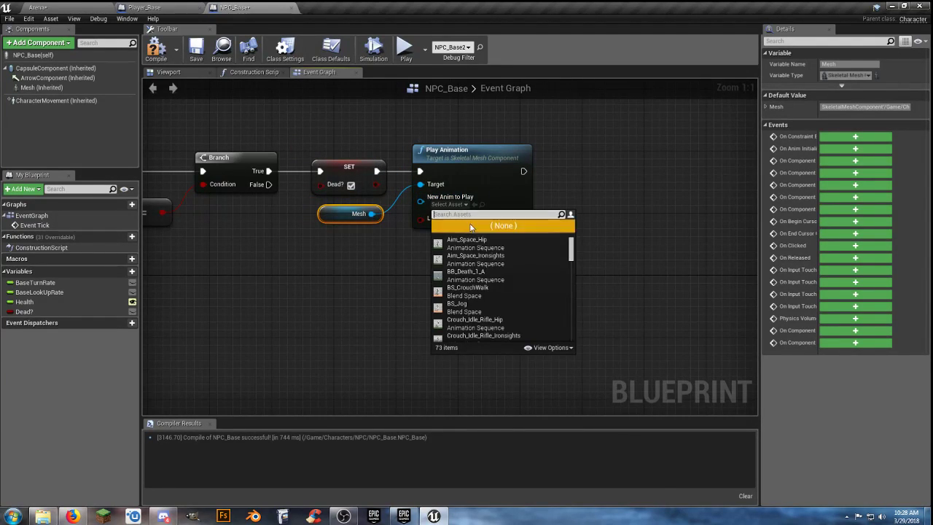
click(493, 281)
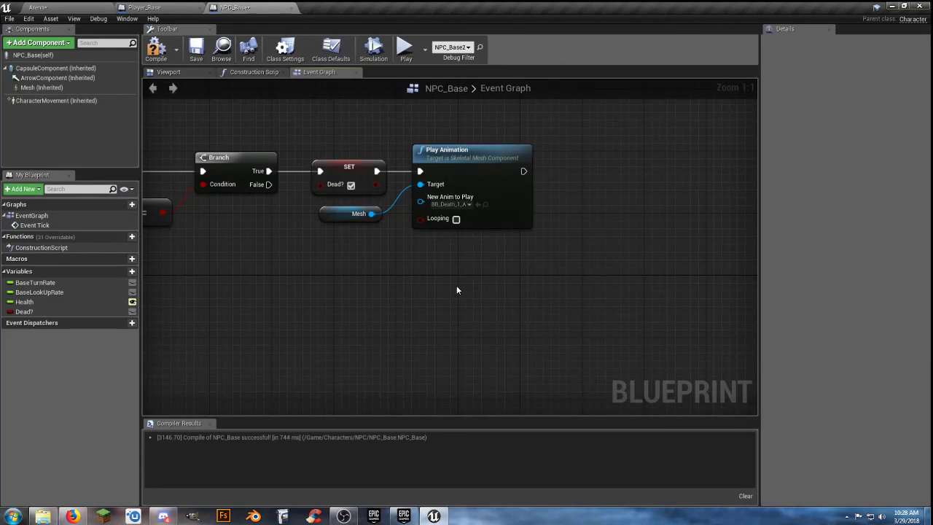
click(156, 46)
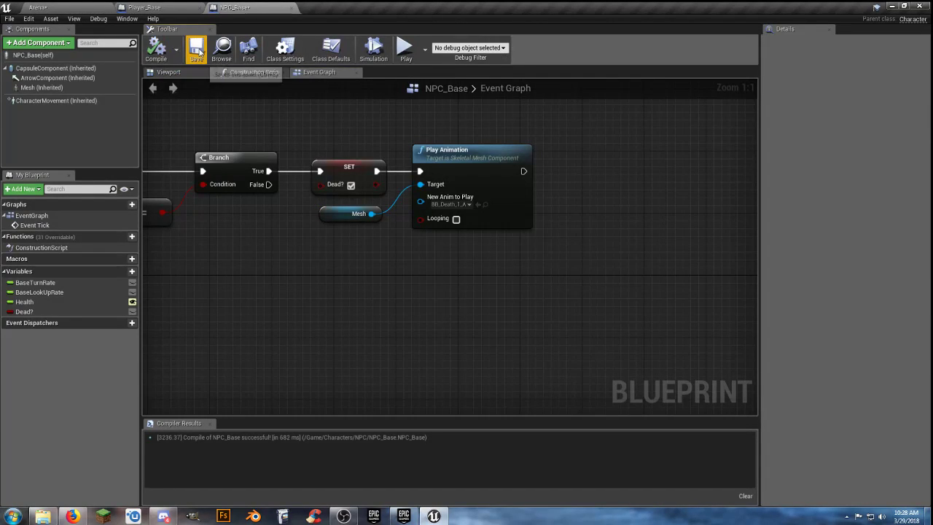
Play-test the Arena level, approaching and circling both NPCs to check the death animation, and end the session
click(76, 9)
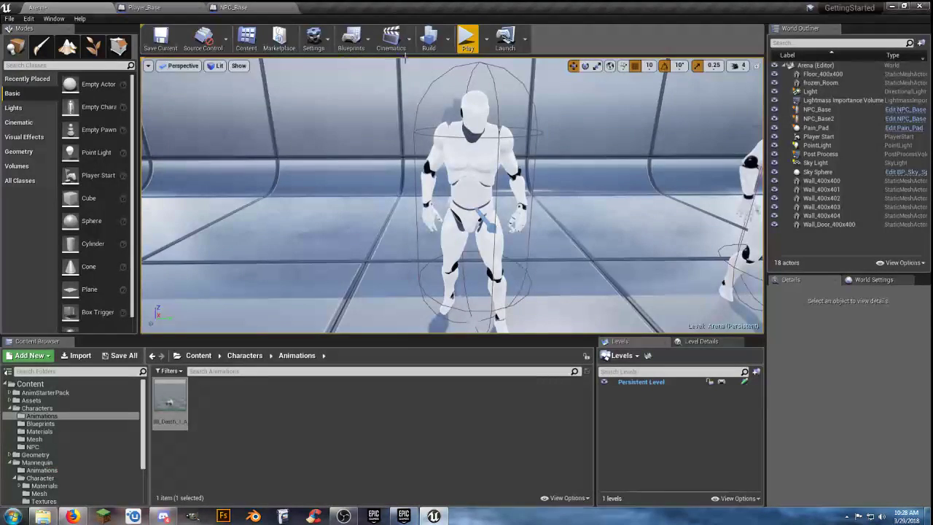
click(468, 40)
key(w)
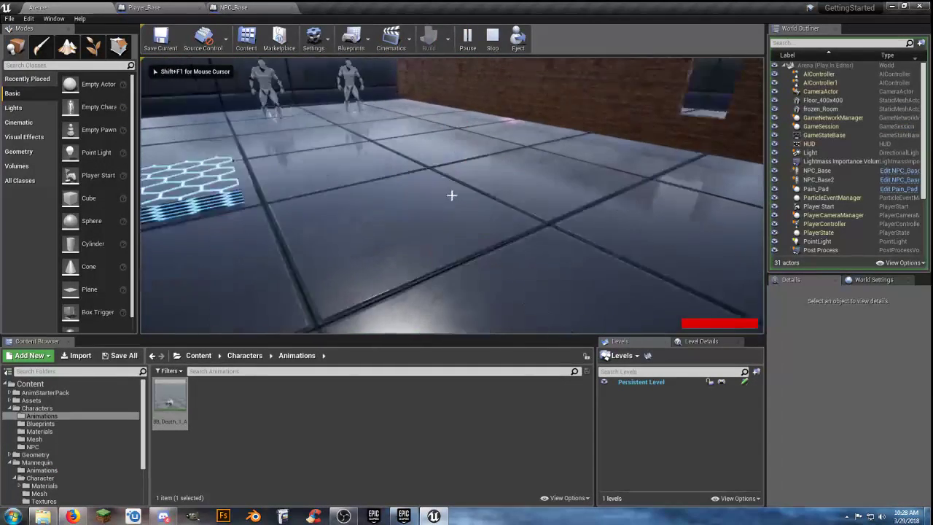
key(w)
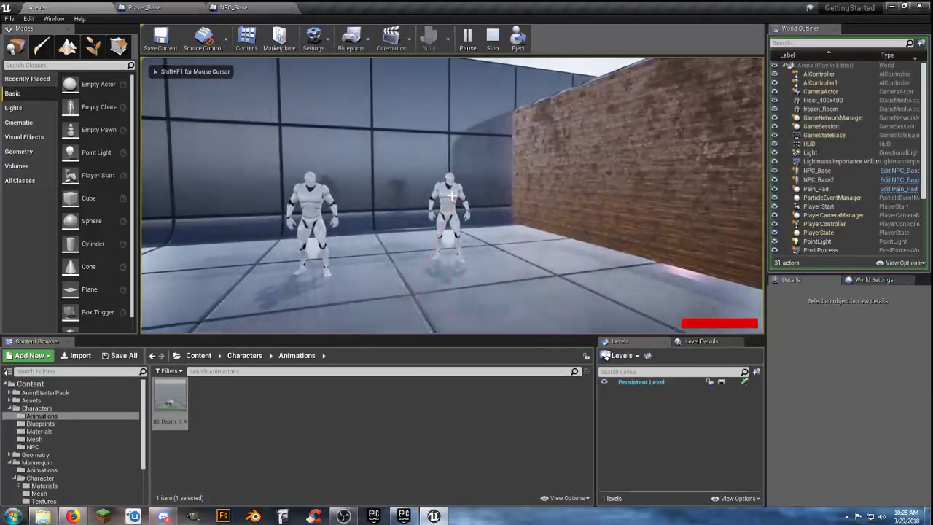
key(w)
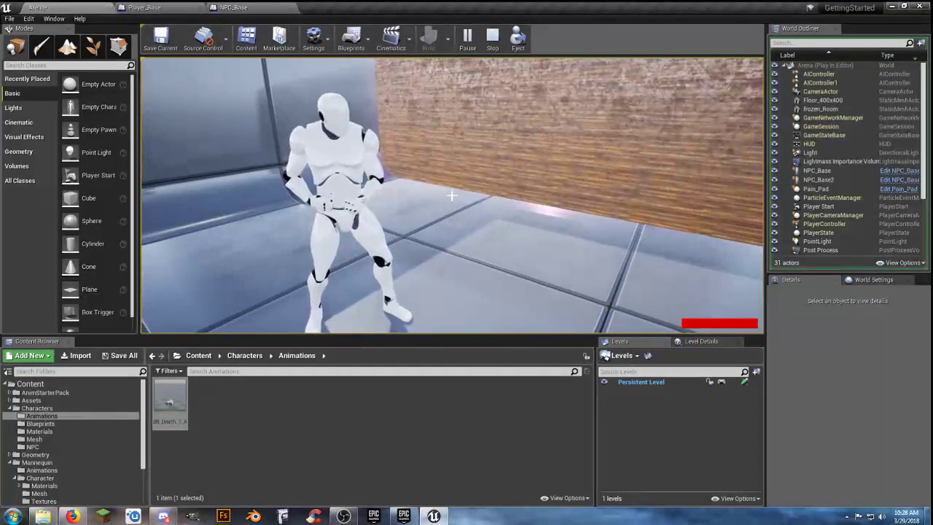
key(w)
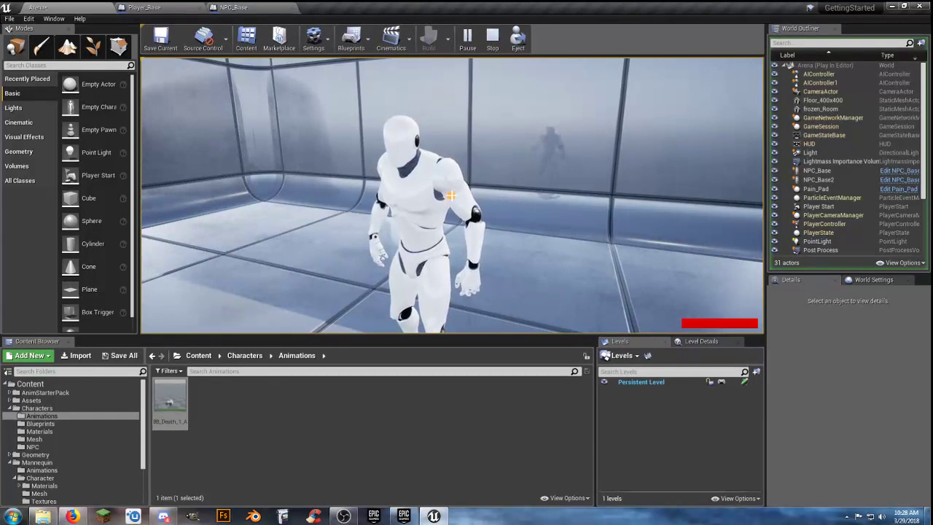
key(w)
key(a)
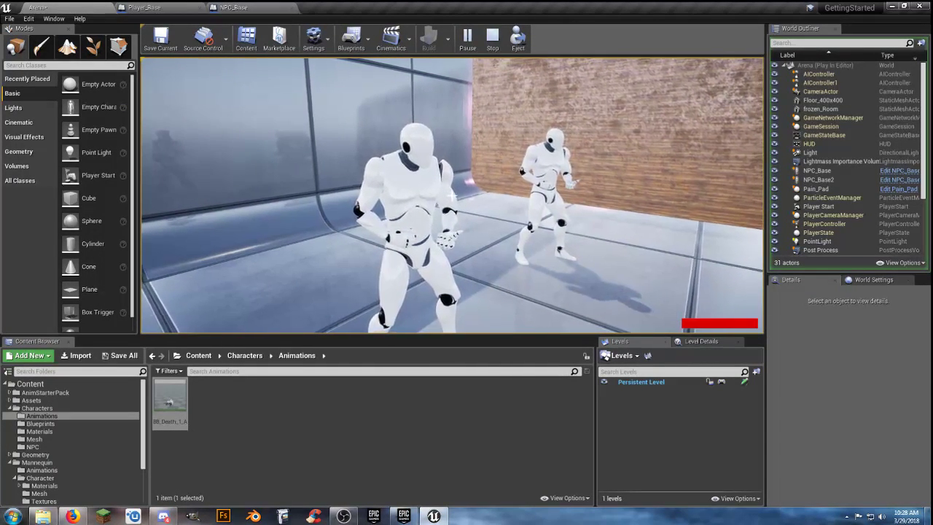
key(Escape)
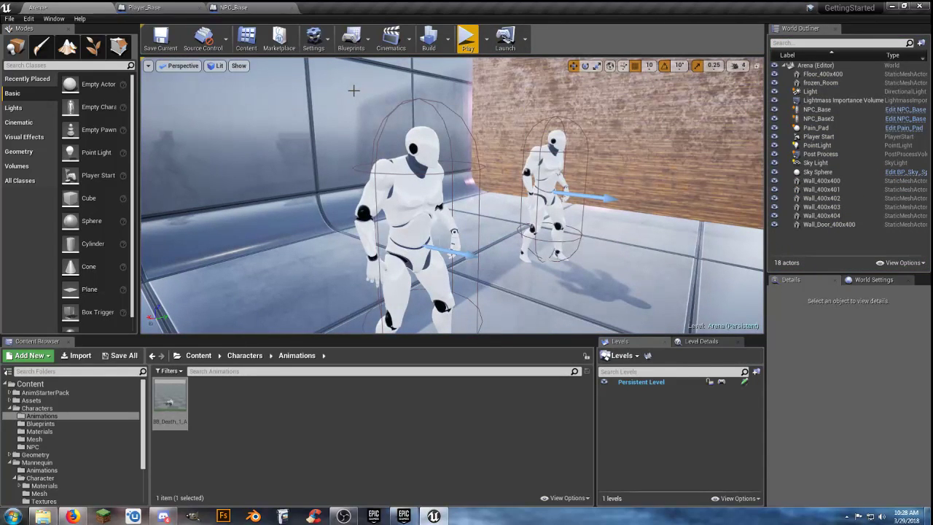
Delete the SET Dead? node, wire Branch's True output directly to Play Animation, move the animation nodes closer to the Branch, and compile
click(234, 7)
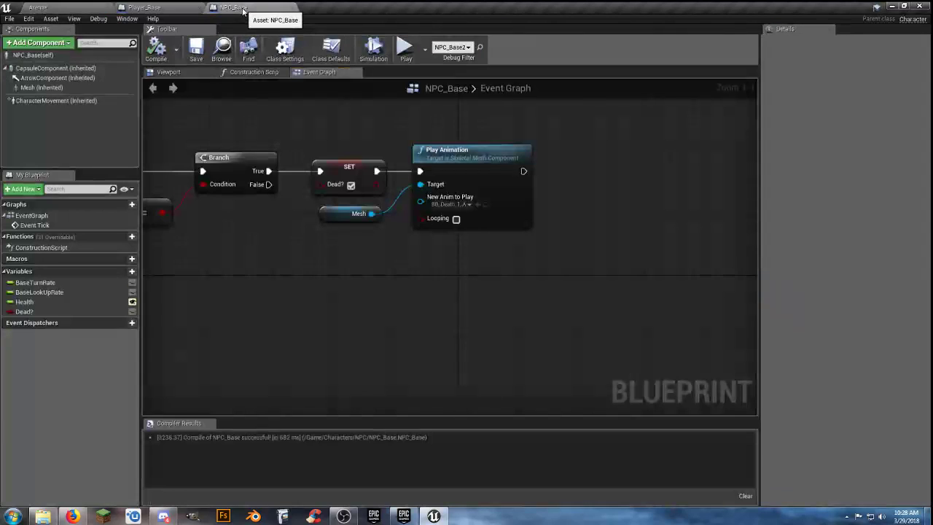
right_drag(275, 264, 325, 268)
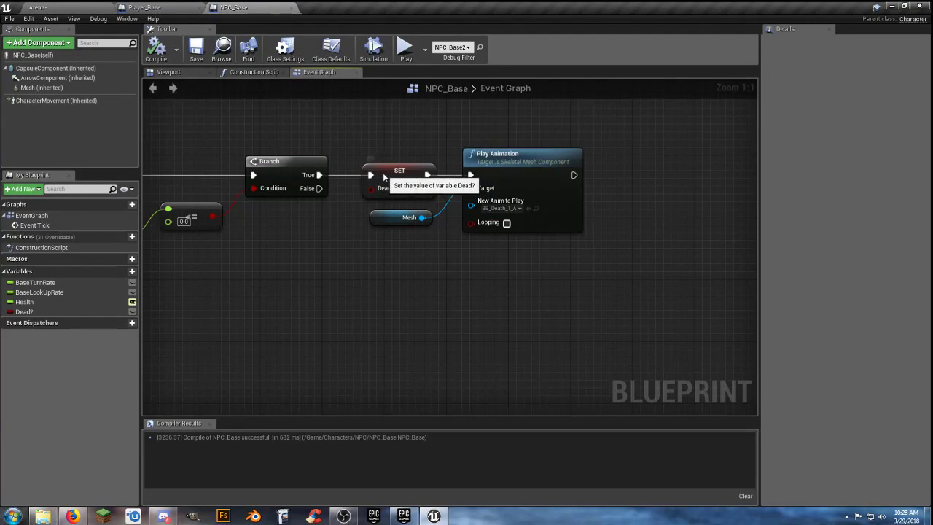
drag(382, 173, 381, 154)
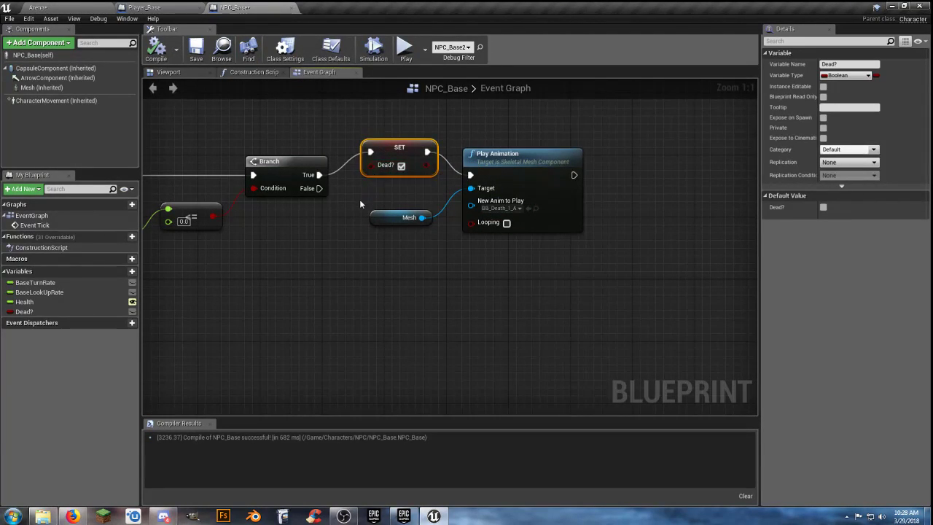
key(Delete)
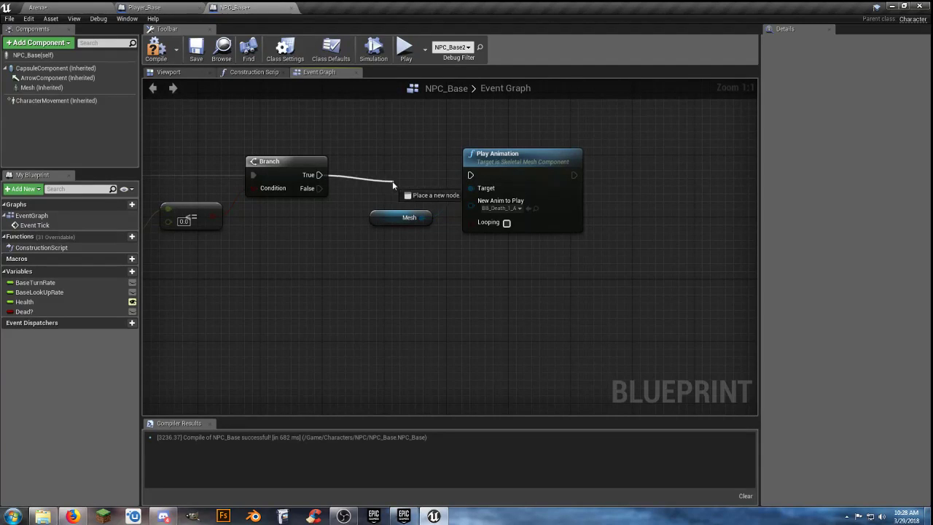
right_drag(419, 252, 493, 249)
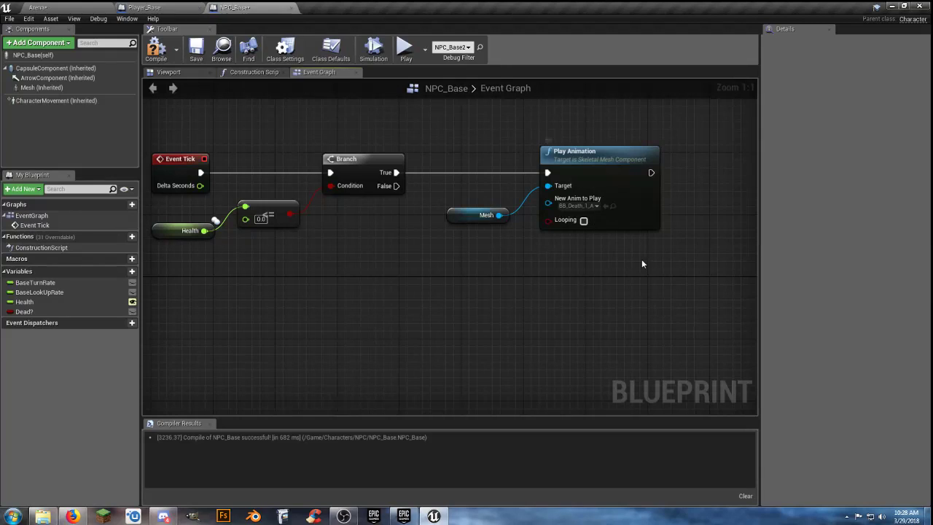
drag(578, 152, 475, 154)
click(495, 258)
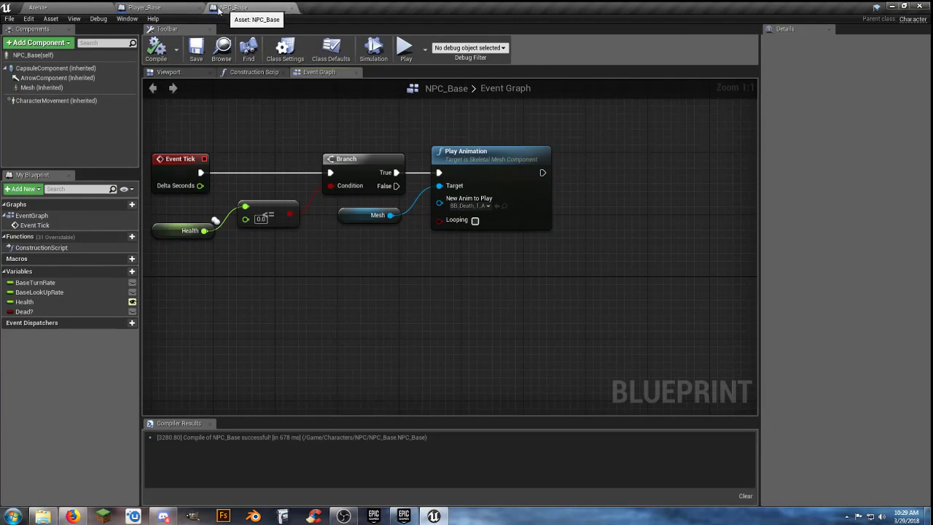
Select the nearer NPC in the Arena level to check its animation settings, and preview BB_Death_1_A once more before closing it
click(38, 7)
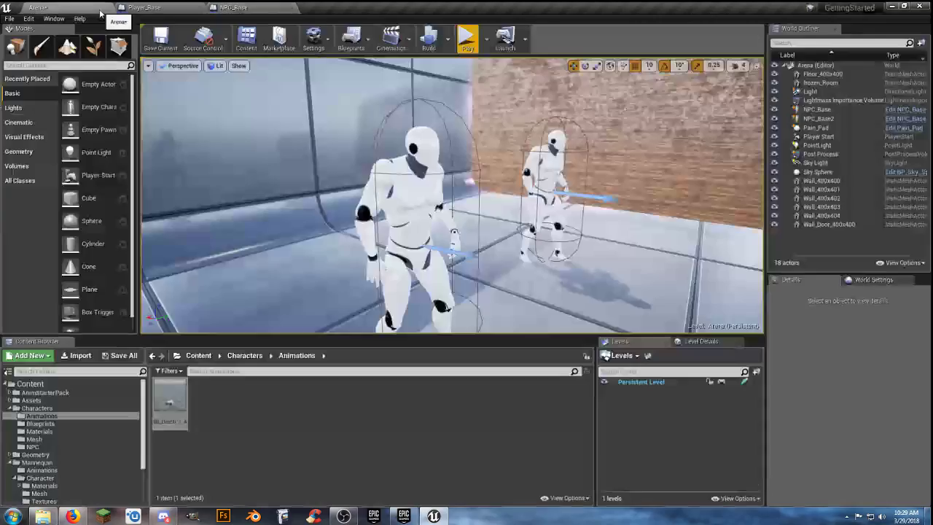
click(409, 202)
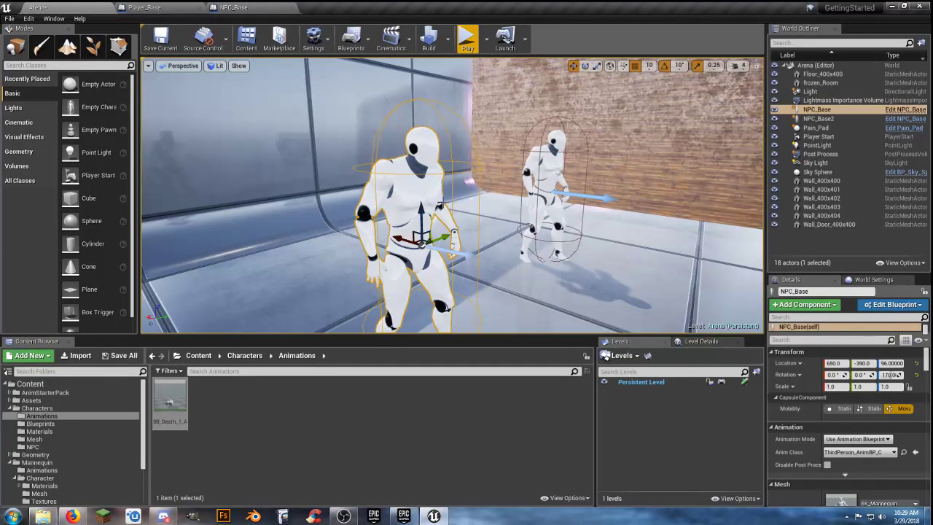
double_click(174, 397)
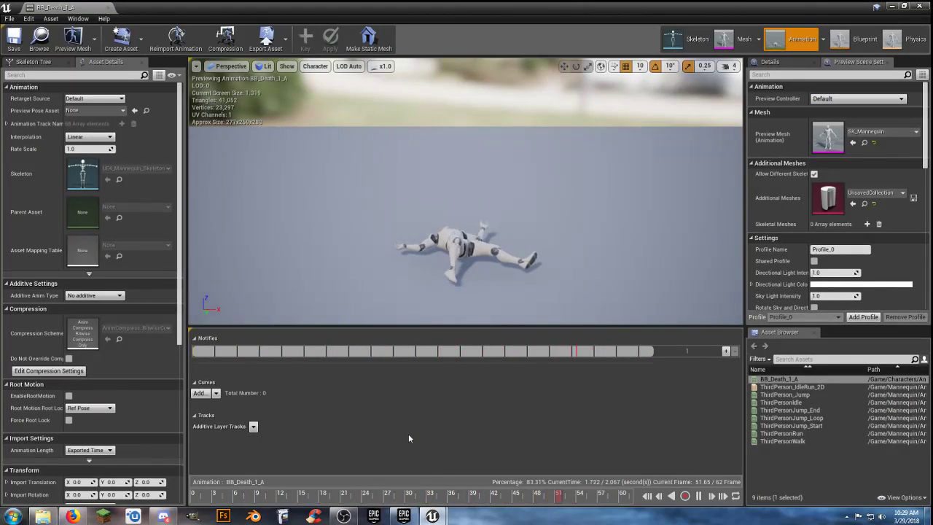
click(111, 7)
Play-test the Arena level, walking up to the NPCs to check their reaction at close range, and end the session
click(465, 38)
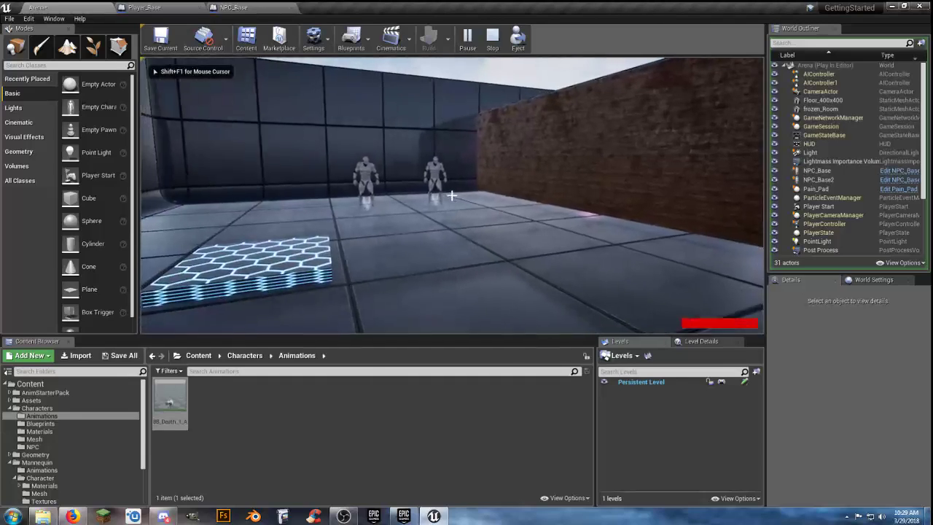
key(w)
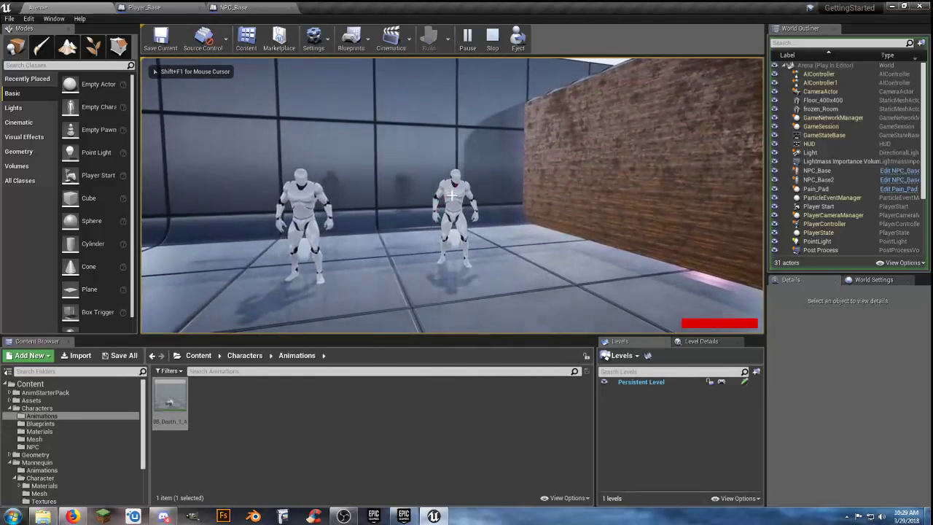
key(w)
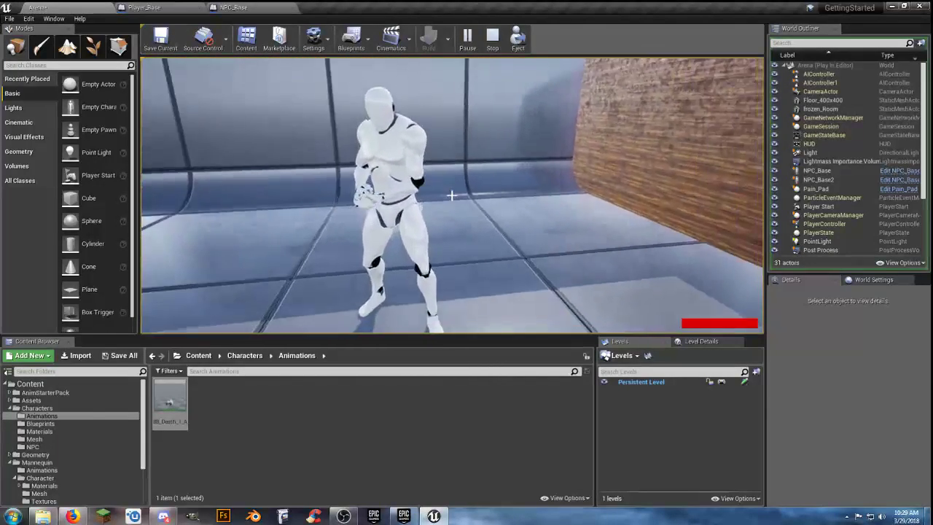
key(w)
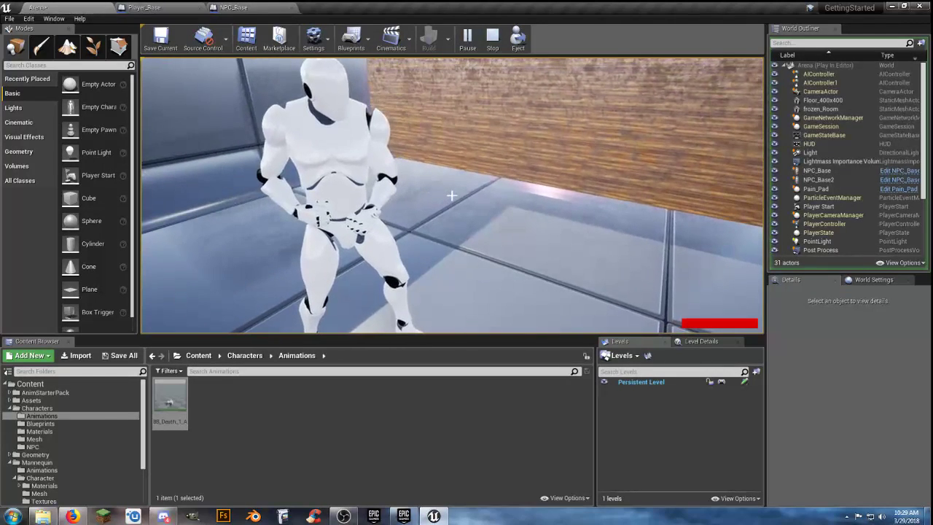
key(s)
key(s)
key(Escape)
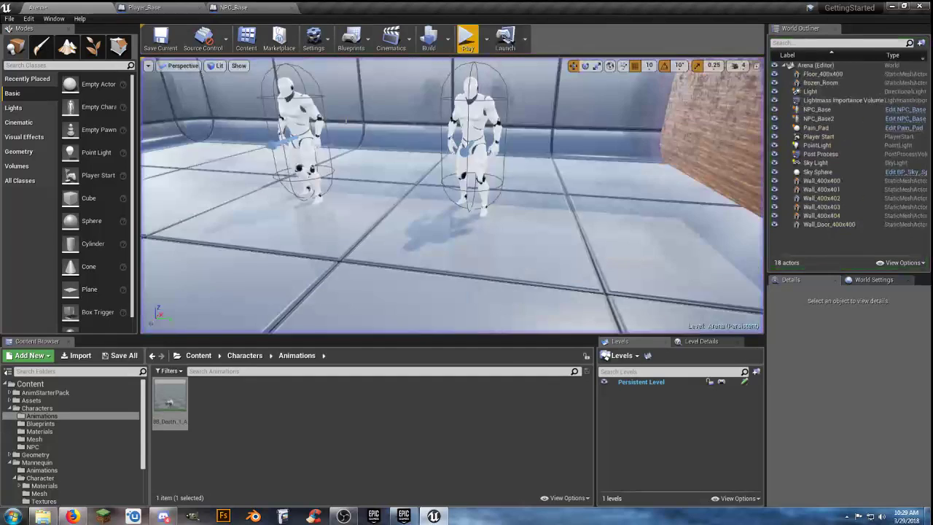
Set the Play Animation node's New Anim to Play to Death_1 in NPC_Base's Event Graph, and compile the blueprint
click(262, 11)
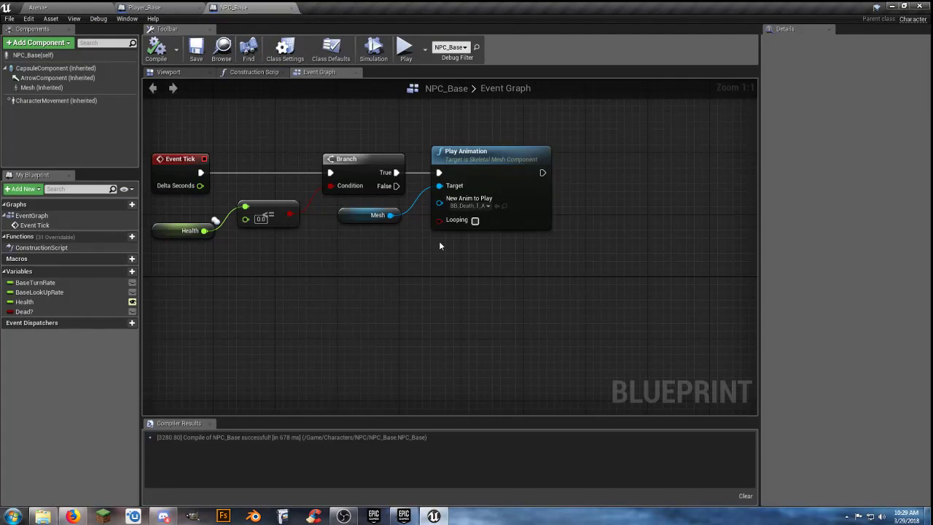
click(487, 205)
scroll(551, 288, down, 5)
scroll(552, 283, down, 1)
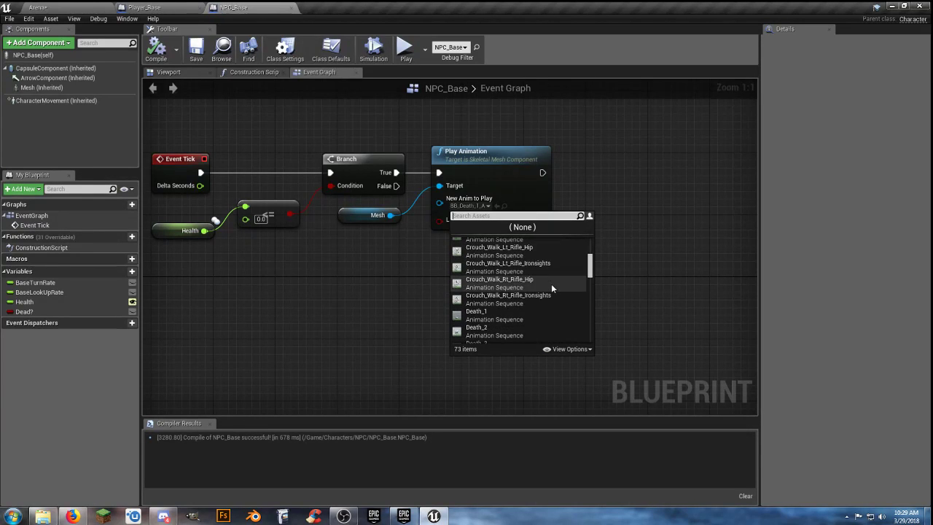
click(497, 317)
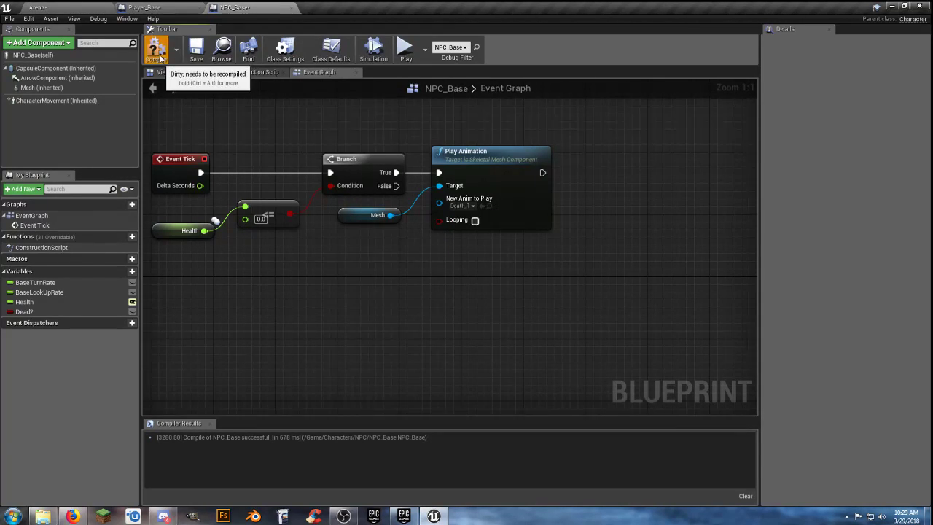
Play-test the Arena level again, shooting the NPCs at close range to check the Death_1 animation, and end the session
click(84, 11)
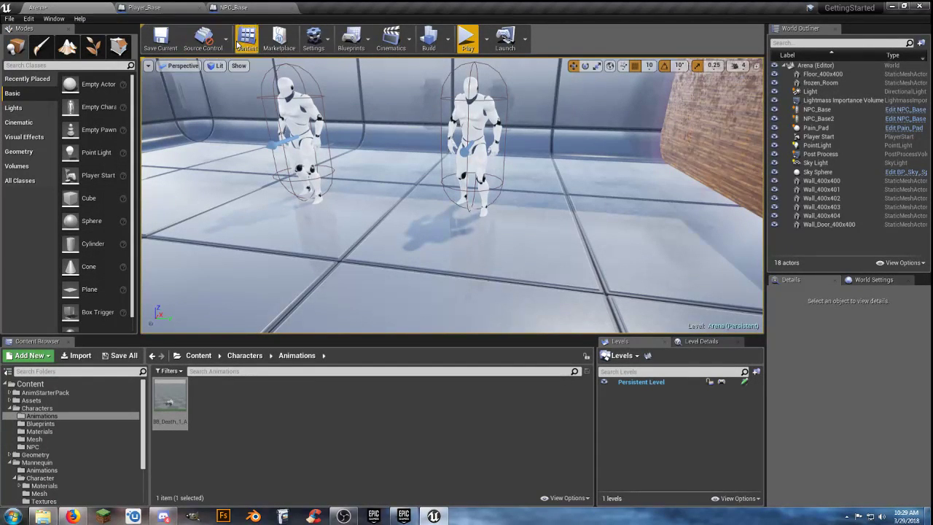
click(468, 43)
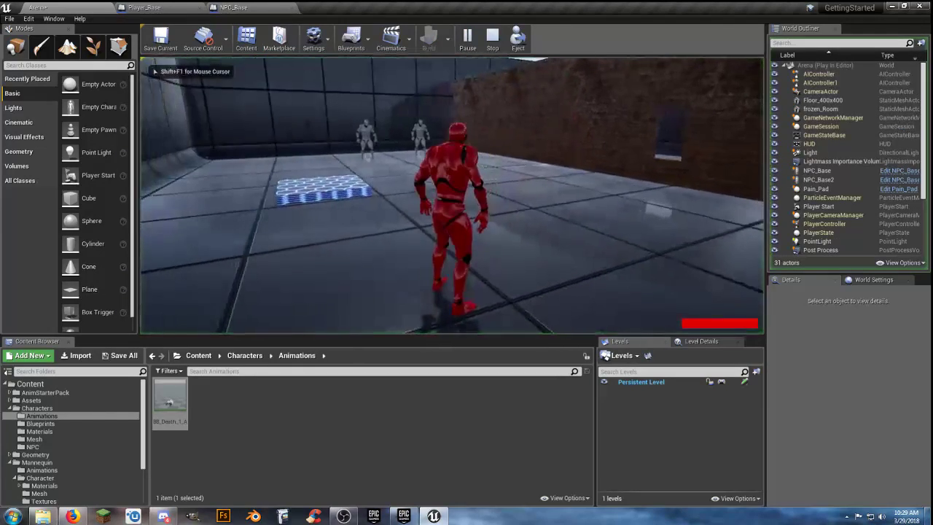
click(452, 196)
key(w)
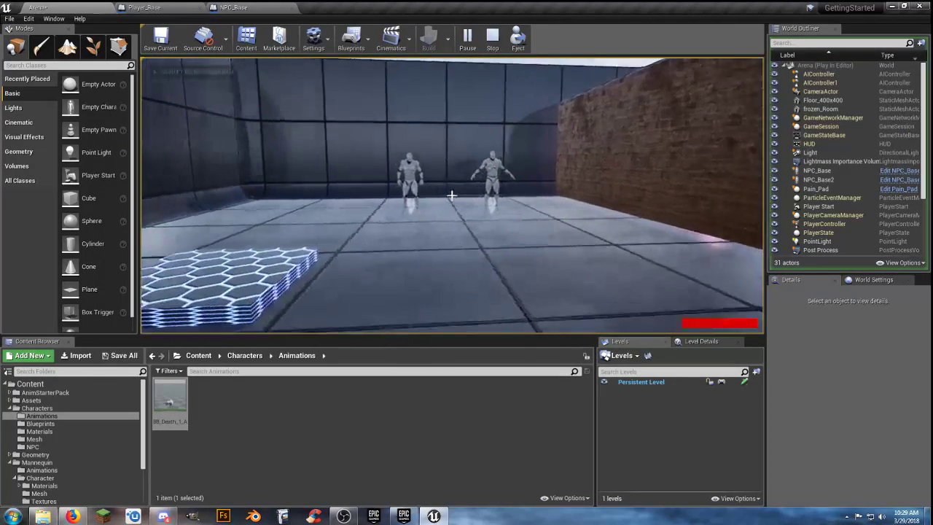
key(w)
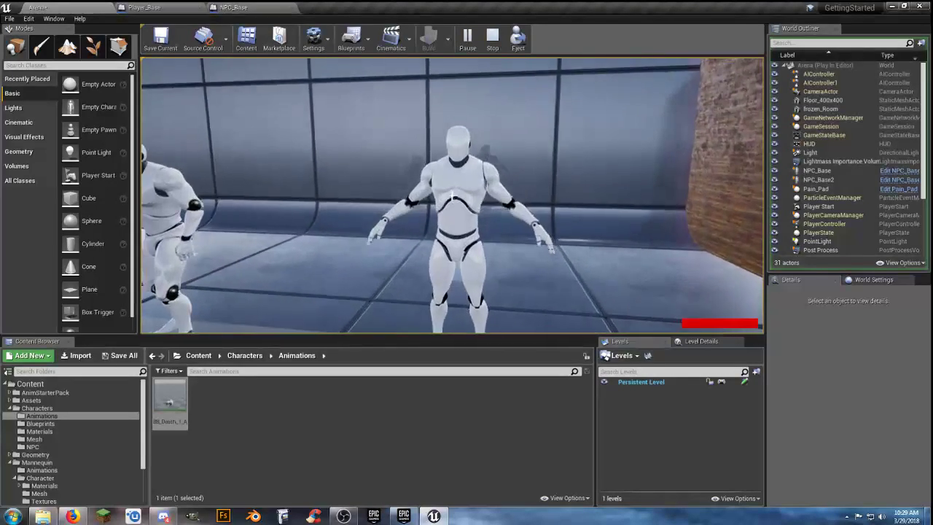
click(452, 196)
click(452, 195)
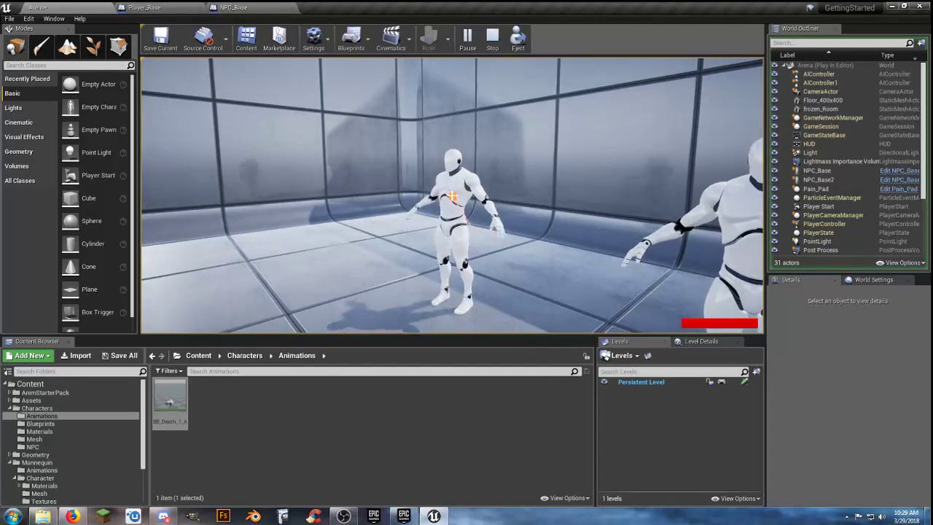
key(s)
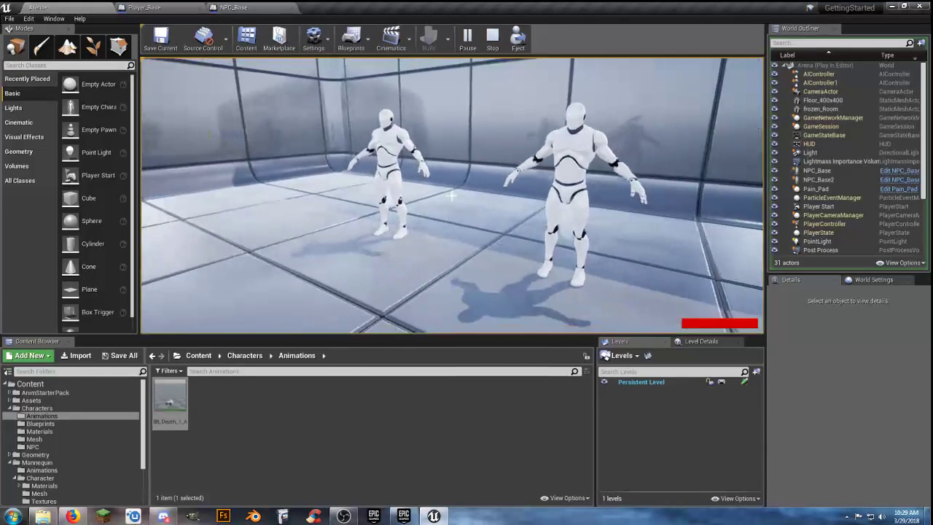
key(Escape)
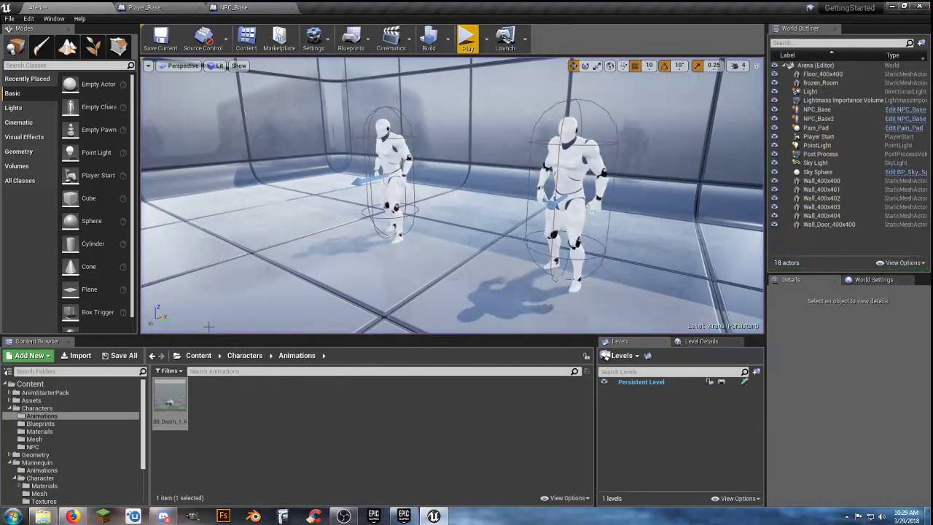
Delete the BB_Death_1_A animation asset from the Characters/Animations folder
click(170, 398)
key(Delete)
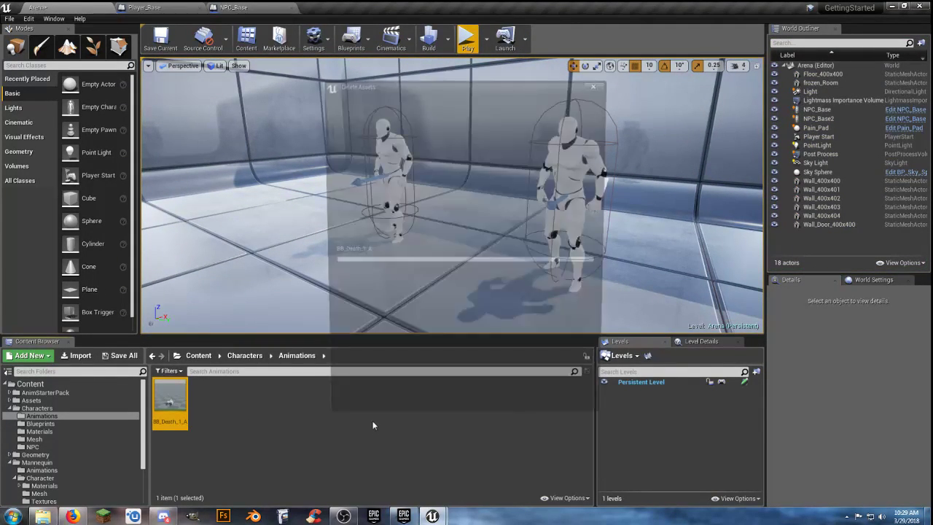
click(356, 413)
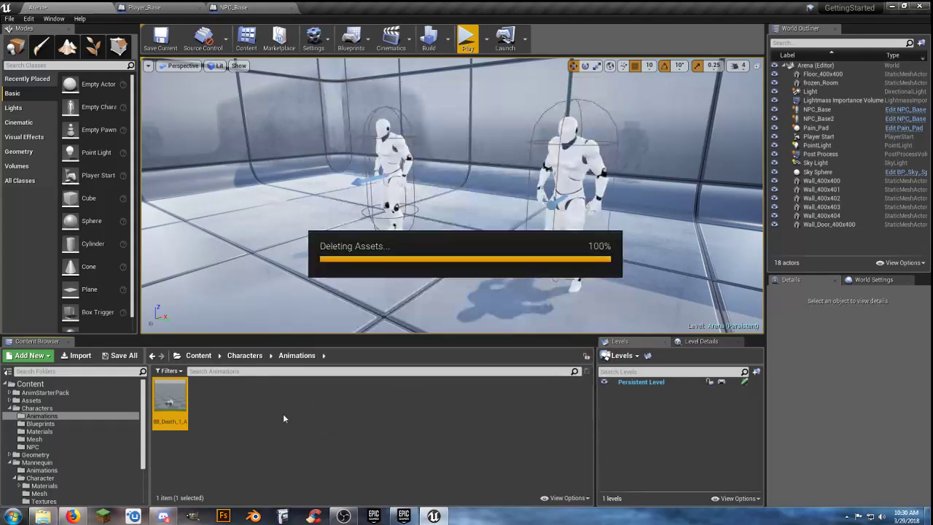
Compare the Death_1, Death_2 and Death_3 animations in the AnimStarterPack folder, opening Death_2 and Death_3 for preview
click(55, 394)
click(350, 448)
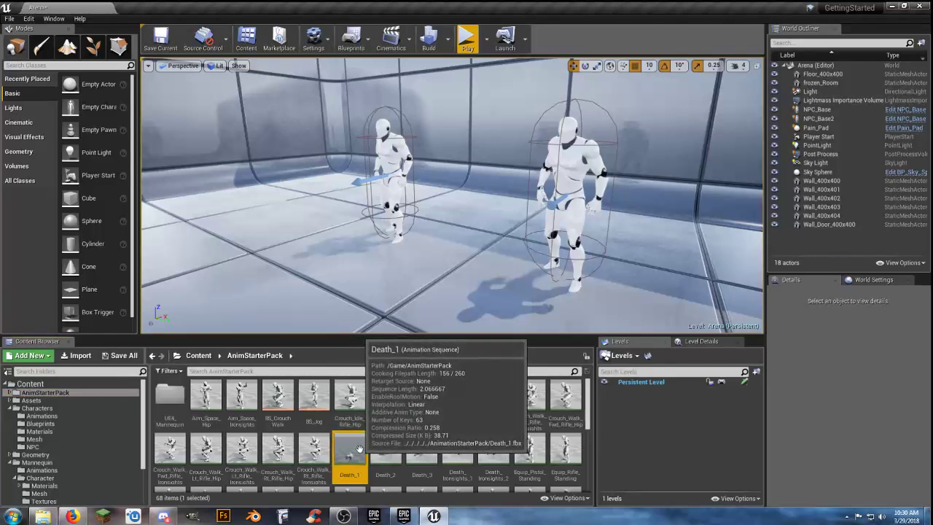
click(388, 458)
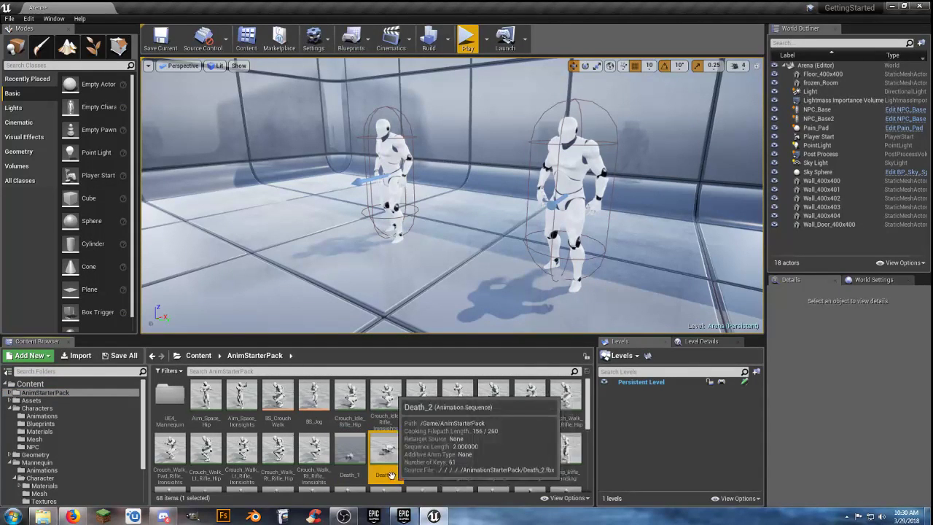
double_click(389, 460)
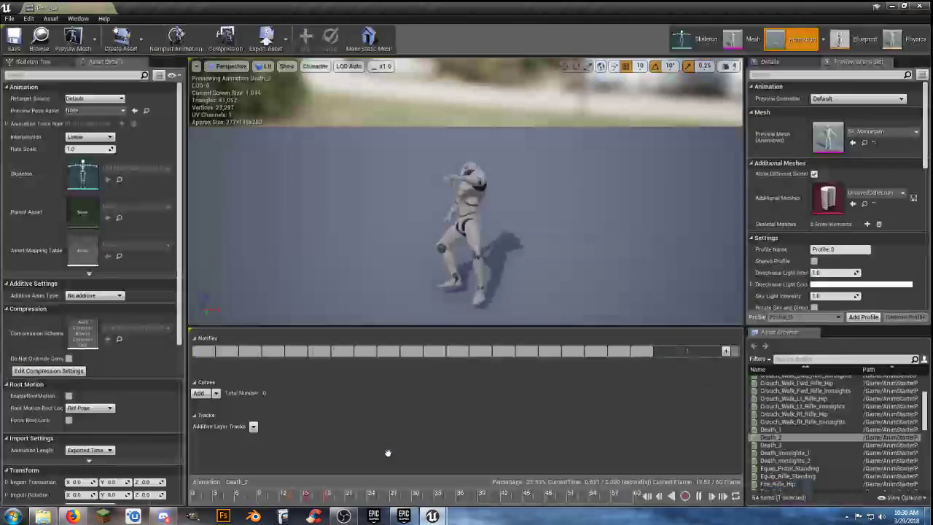
click(108, 10)
click(359, 474)
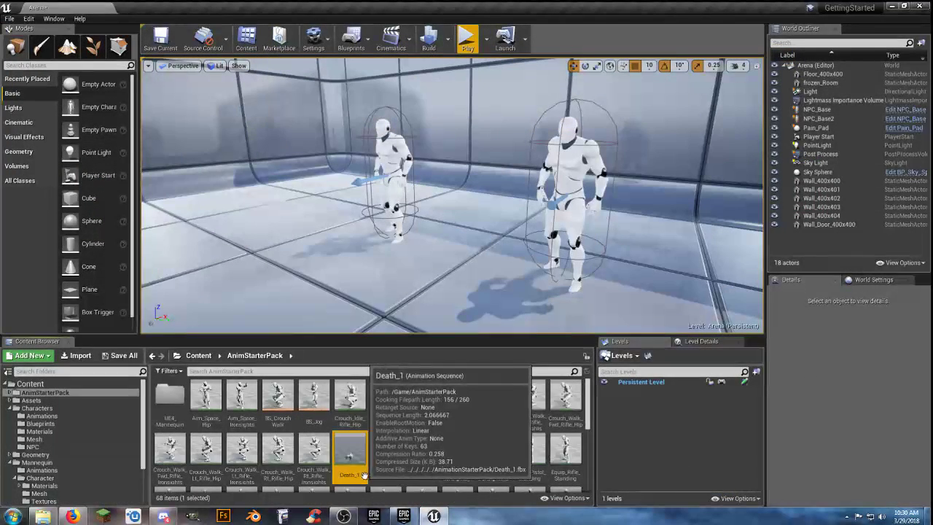
click(385, 474)
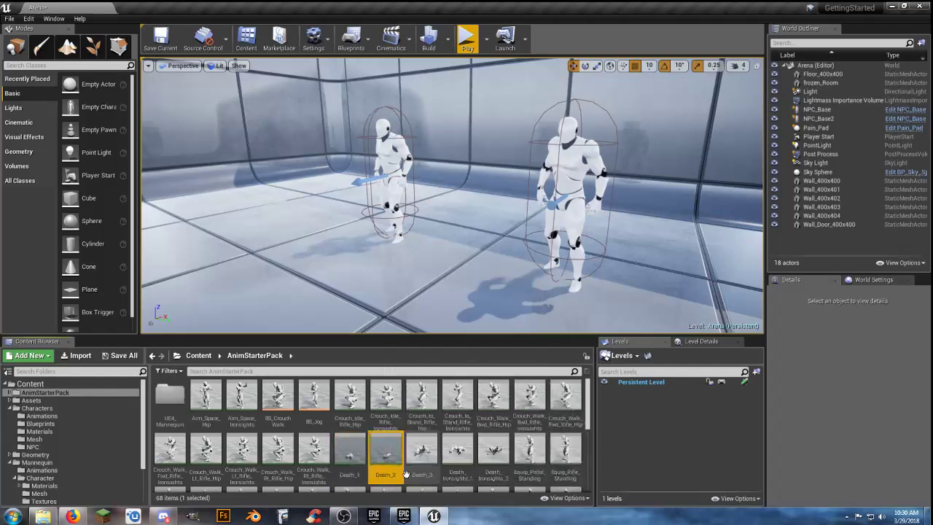
click(424, 472)
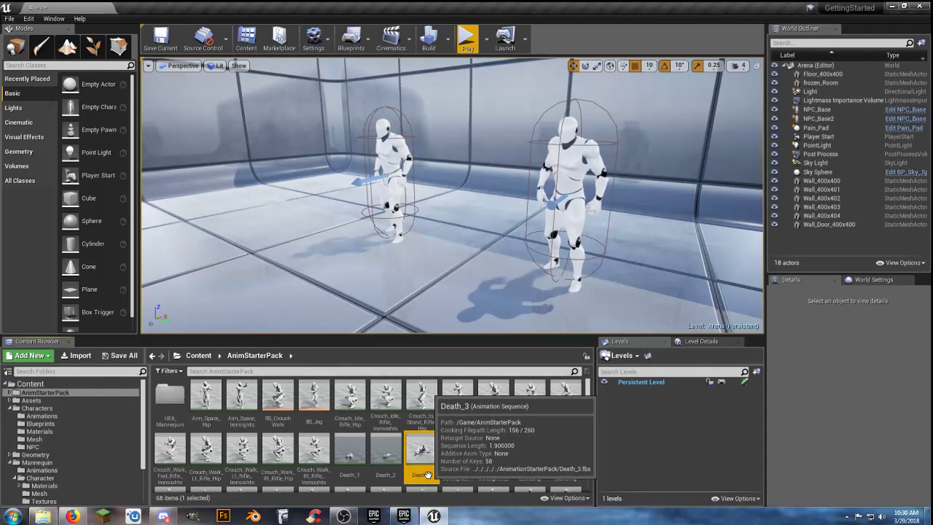
click(350, 475)
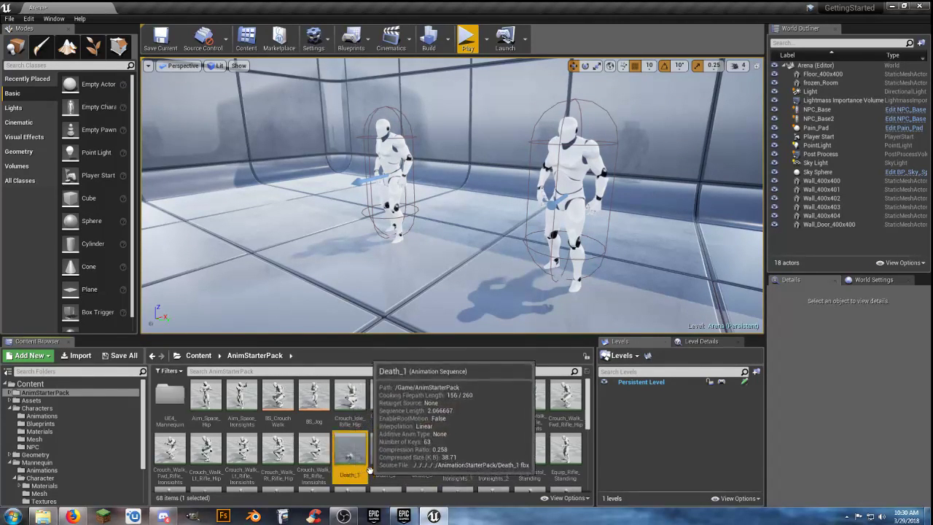
double_click(423, 455)
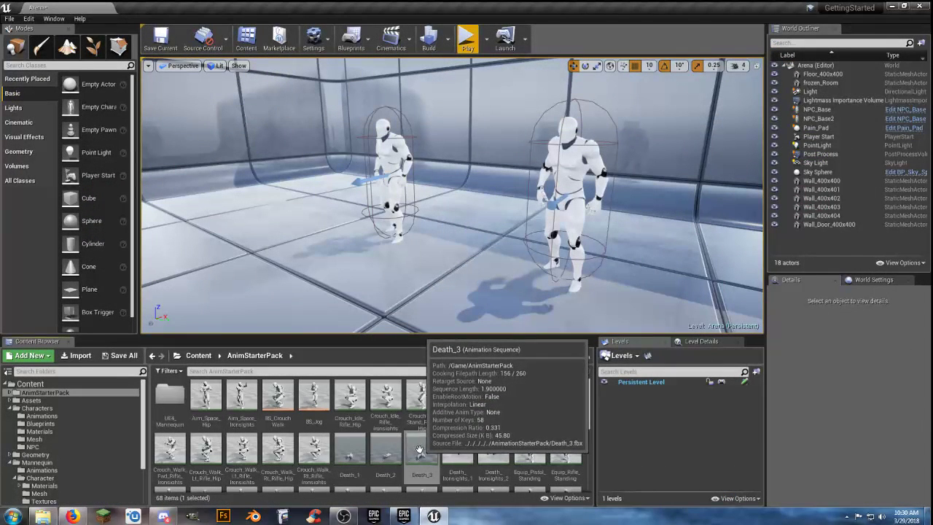
Duplicate and retarget Death_3 to the UE4_Mannequin_Skeleton at /Game/Mannequin/Character/Mesh, saving the copy in the Characters/Animations folder
right_click(426, 443)
mouse_move(483, 203)
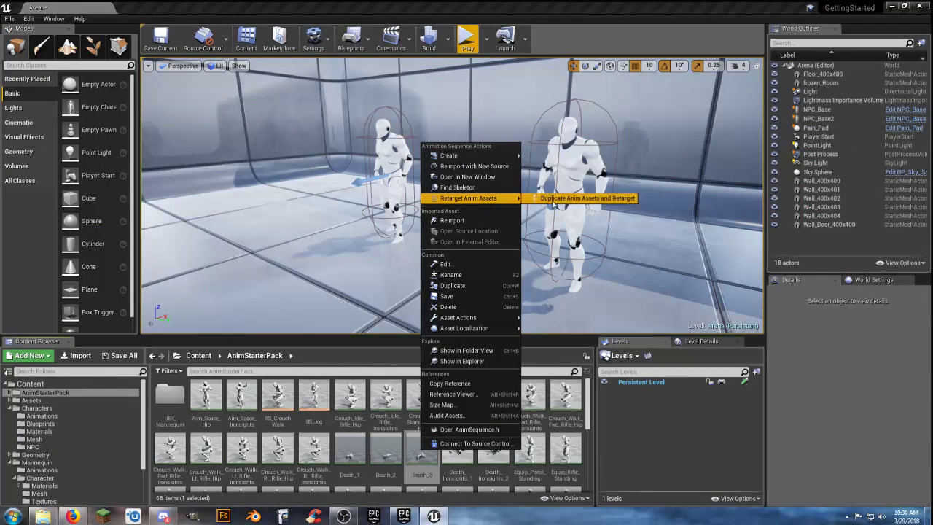
click(562, 198)
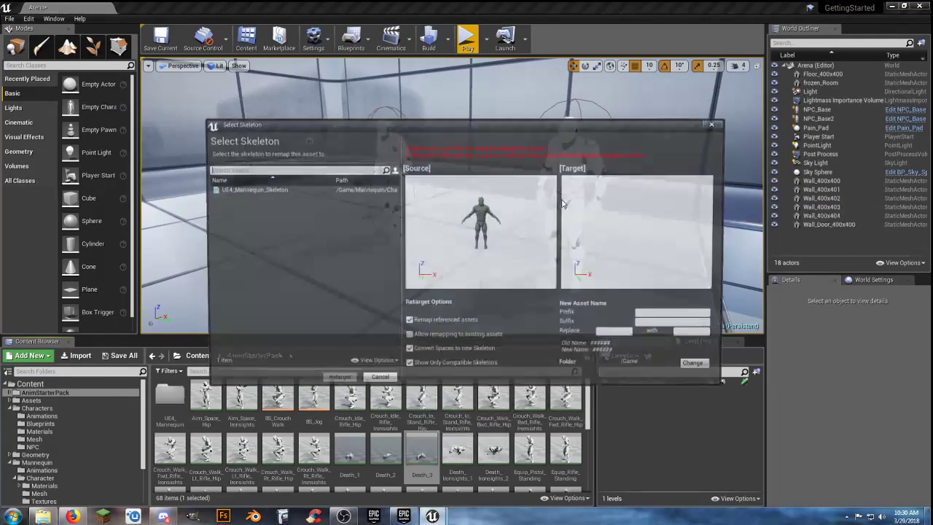
click(253, 189)
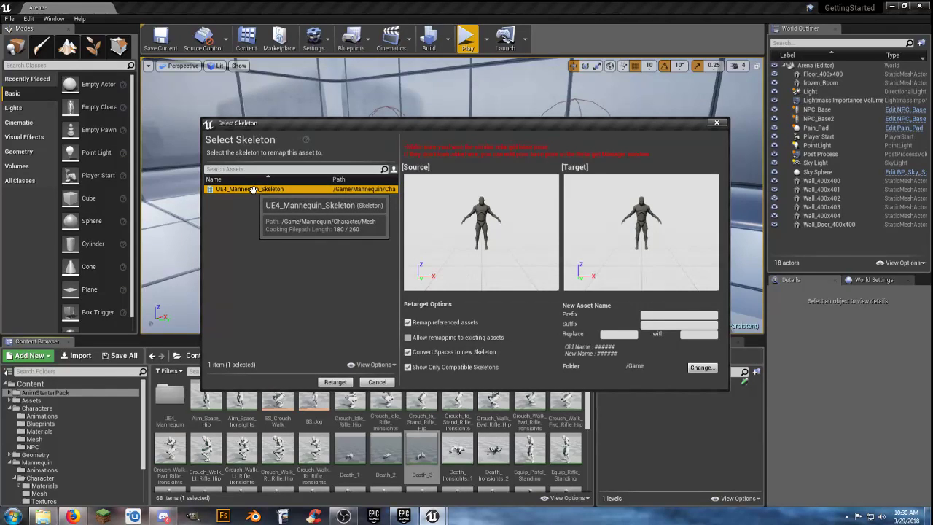
click(700, 367)
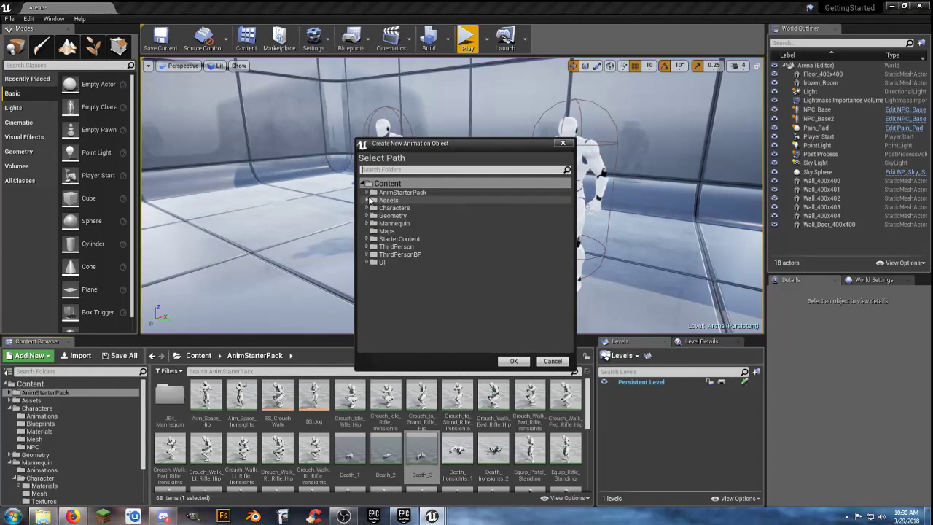
click(366, 208)
click(398, 215)
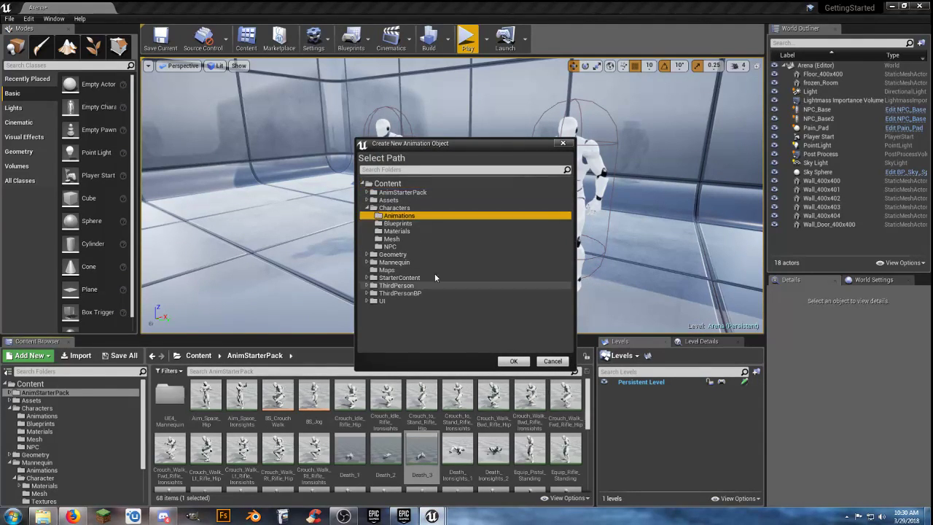
click(505, 360)
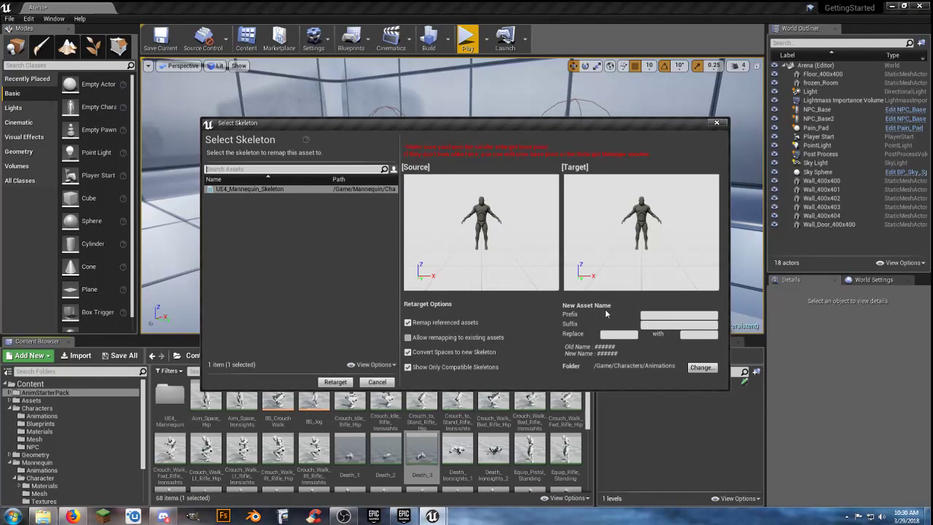
click(336, 382)
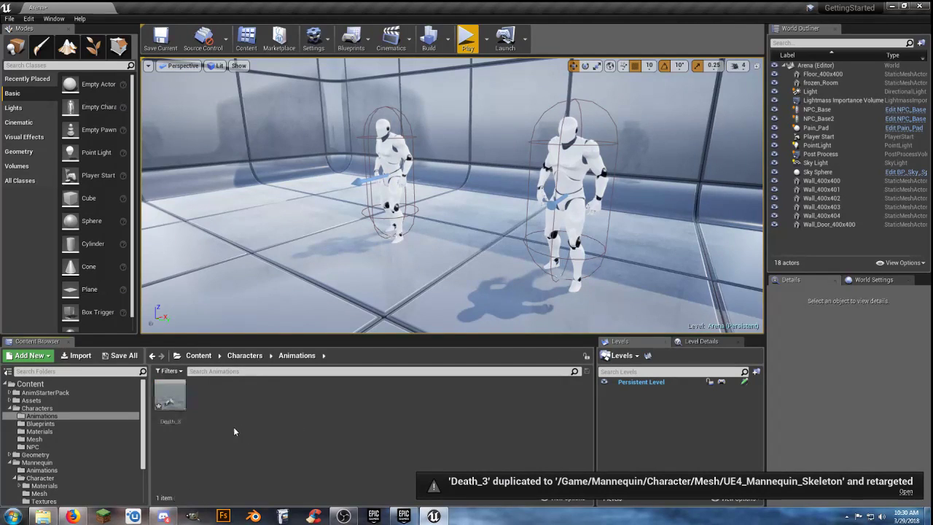
Rename the retargeted Death_3 copy in the Characters/Animations folder as Dead_Bot and open it for preview
click(170, 401)
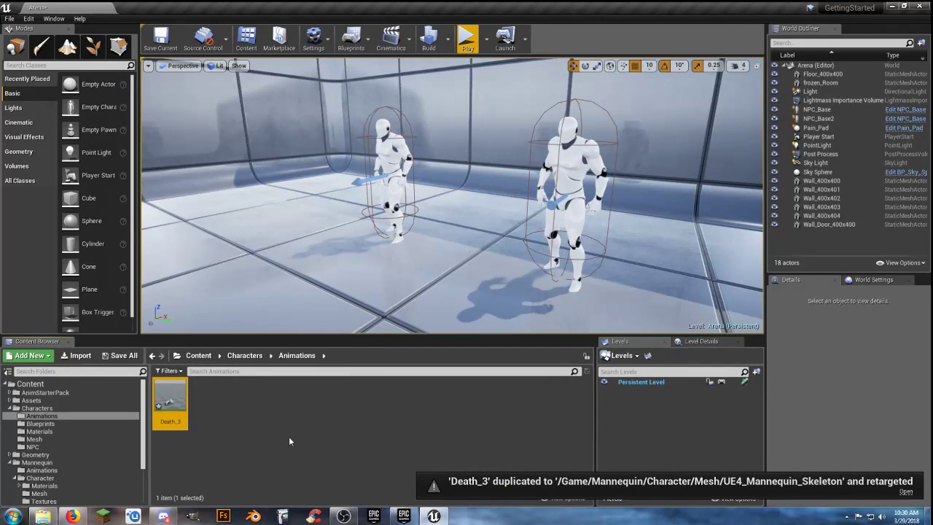
key(F2)
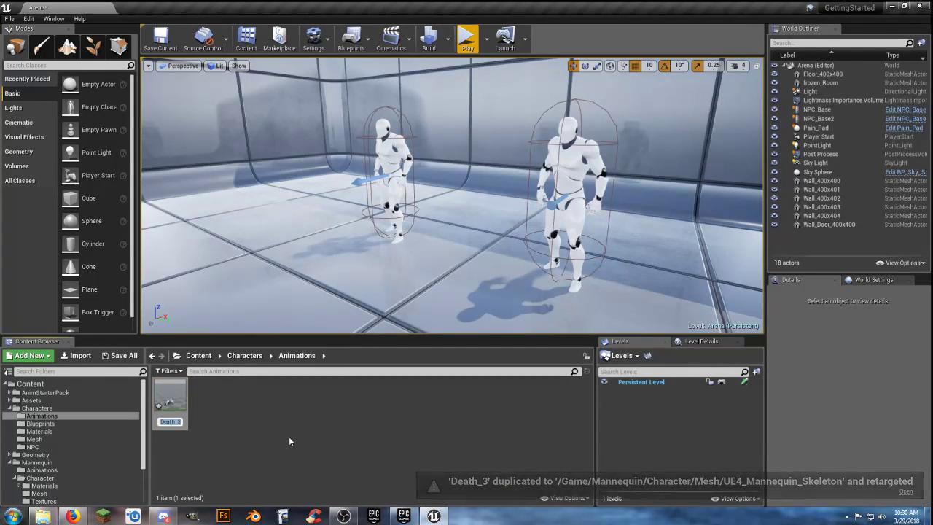
text(Dead_Bot)
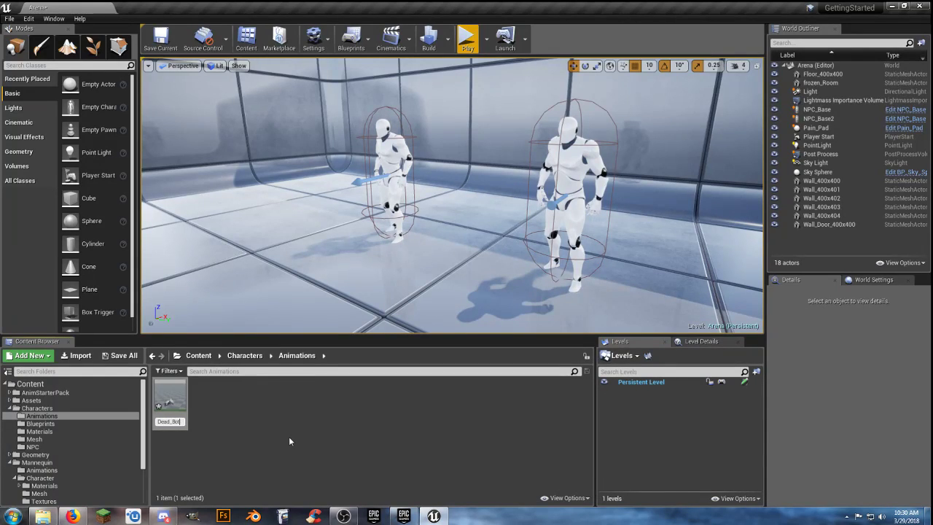
key(Return)
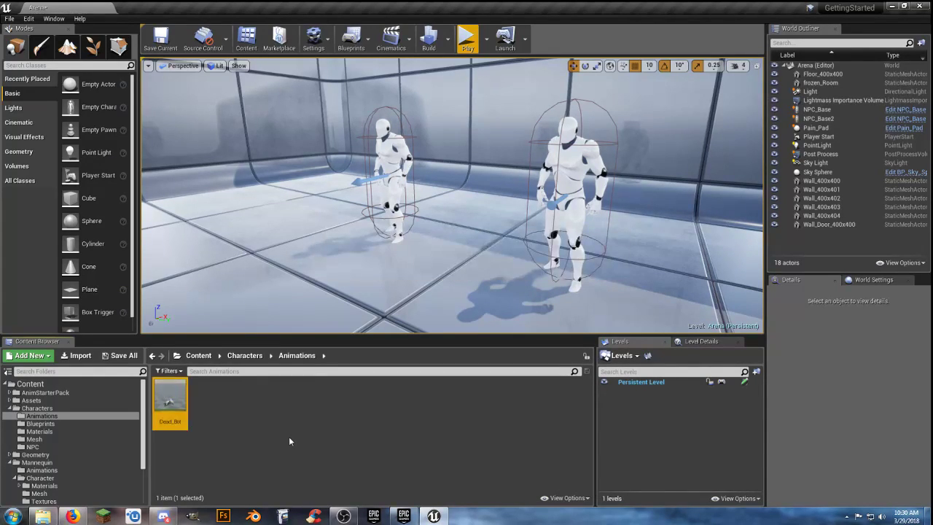
double_click(171, 403)
Open the NPC_Base blueprint from the Characters/NPC folder
click(48, 425)
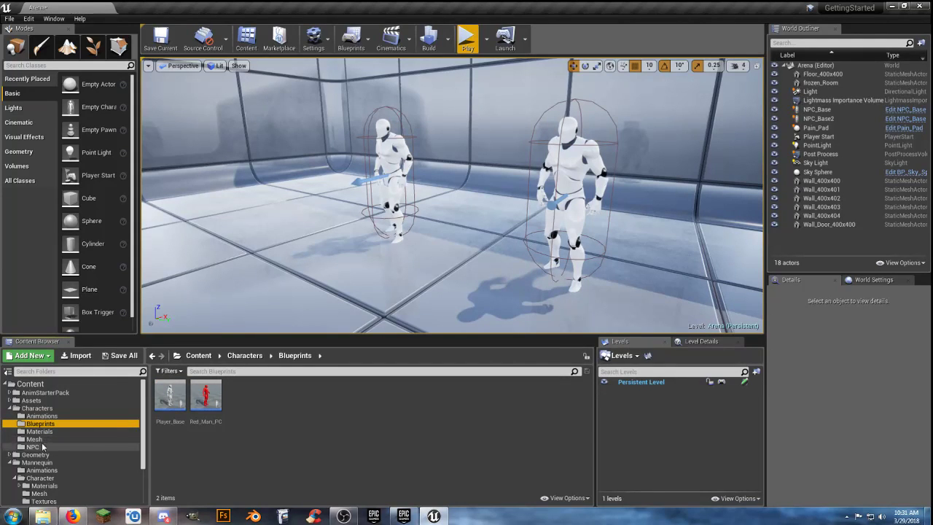
click(41, 447)
double_click(168, 402)
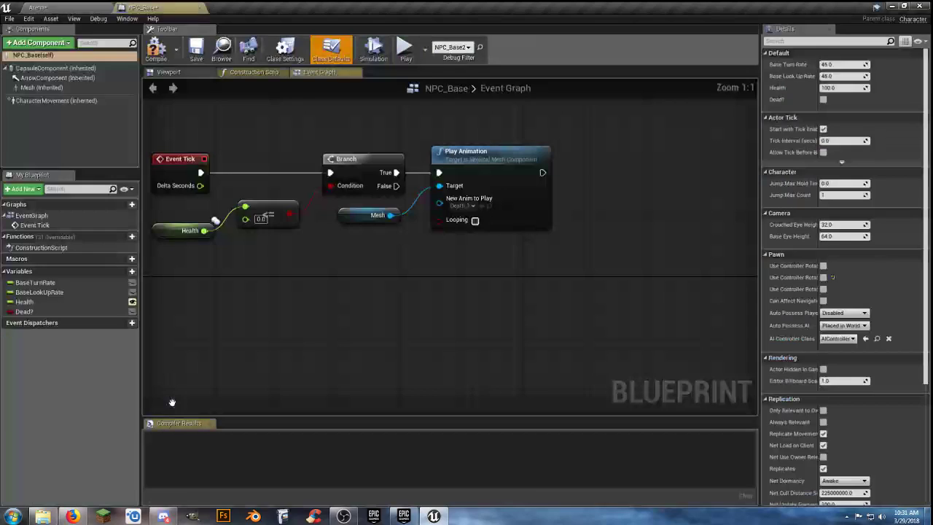
click(473, 206)
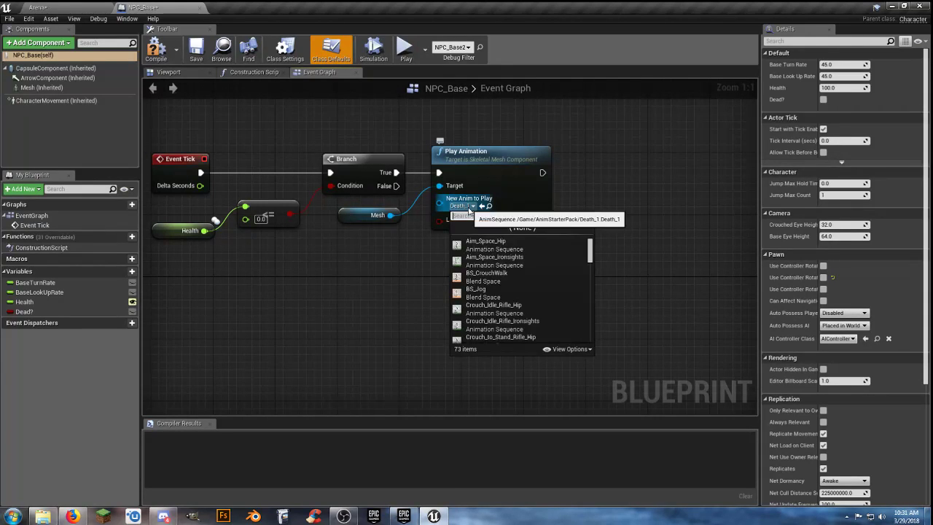
mouse_move(590, 252)
mouse_down()
mouse_move(590, 276)
mouse_move(591, 266)
mouse_up()
click(345, 292)
Assign the Dead_Bot animation from Characters/Animations as the Play Animation node's New Anim to Play, and compile and save NPC_Base
click(82, 9)
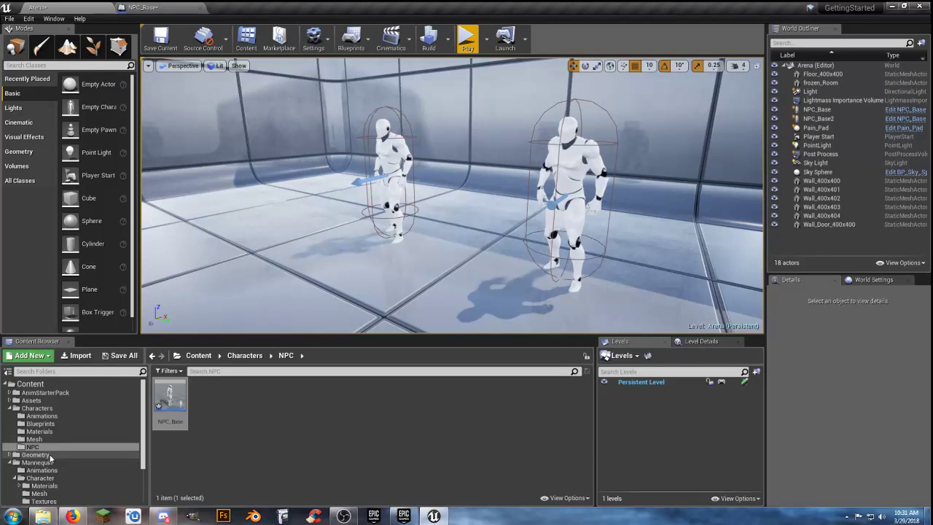
click(41, 416)
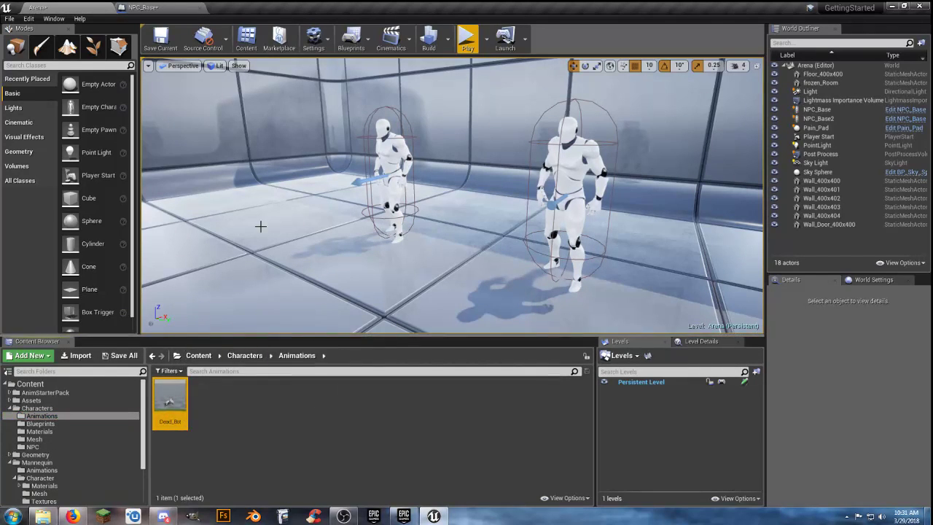
click(155, 10)
click(482, 206)
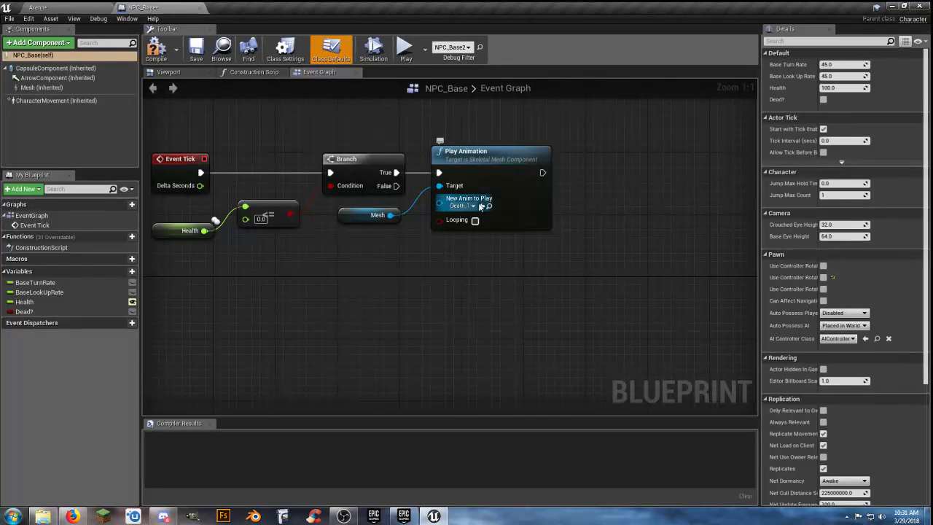
click(481, 206)
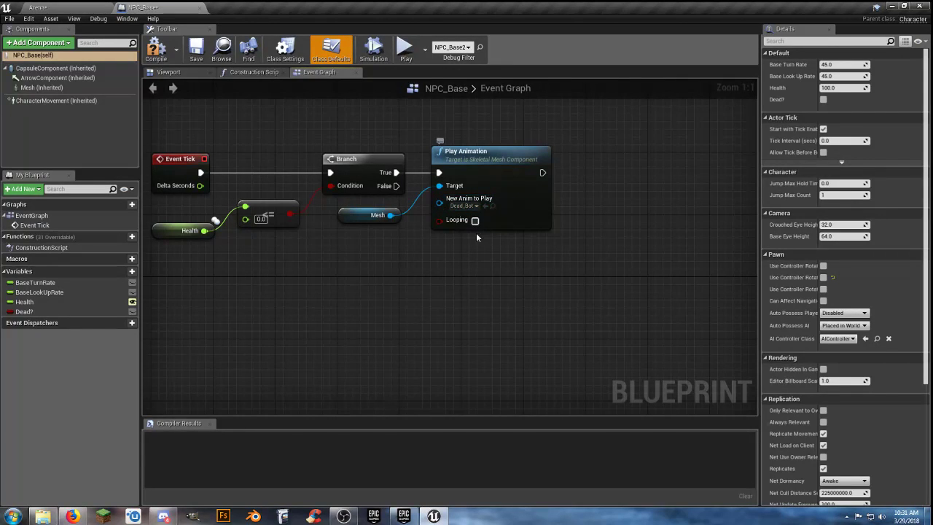
click(196, 51)
Play-test the Arena level, shooting the NPCs to check the Dead_Bot death animation, and end the session
click(38, 7)
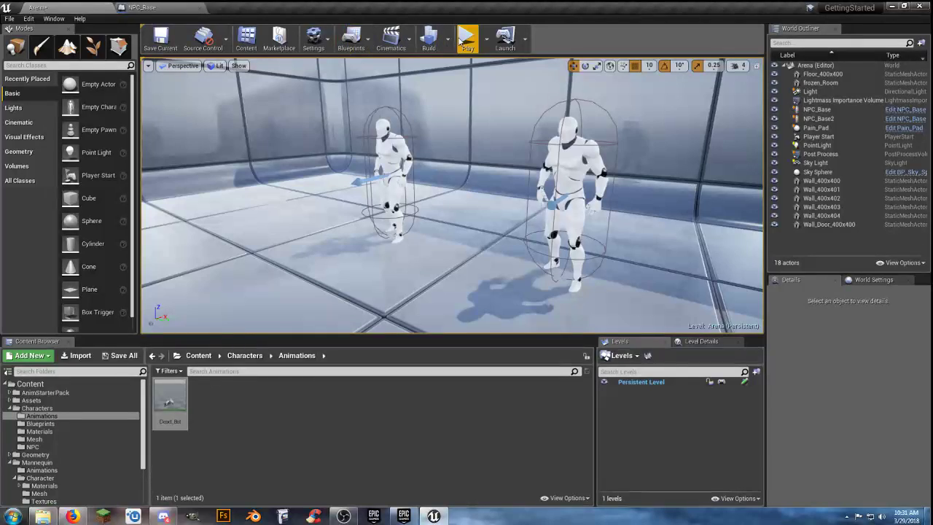
click(461, 41)
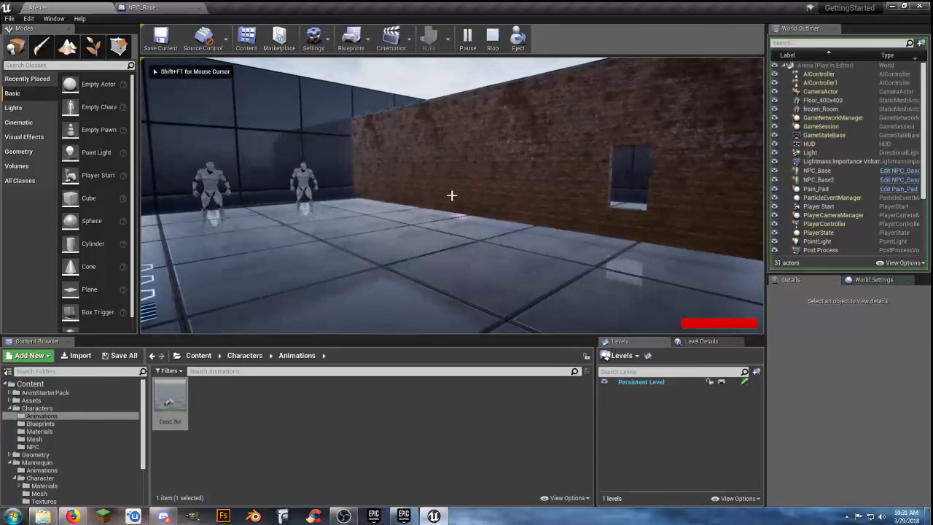
key(w)
click(452, 195)
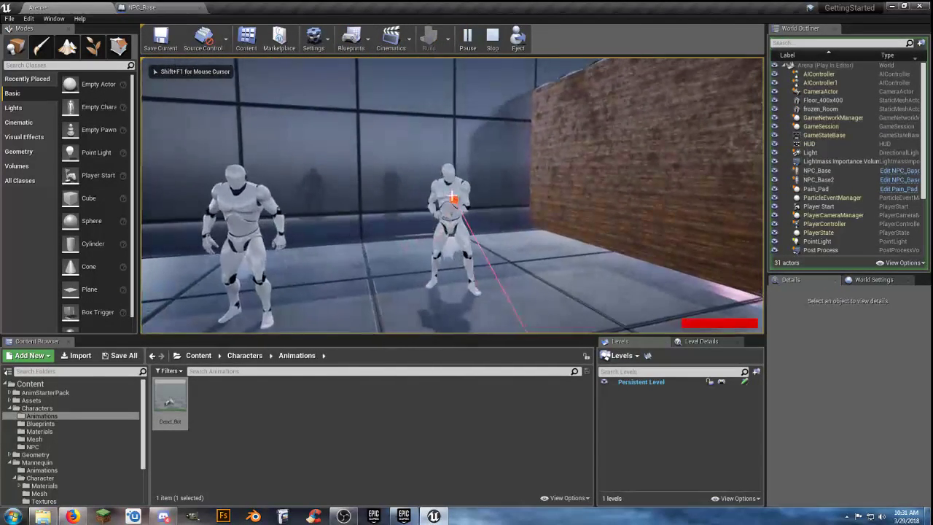
key(w)
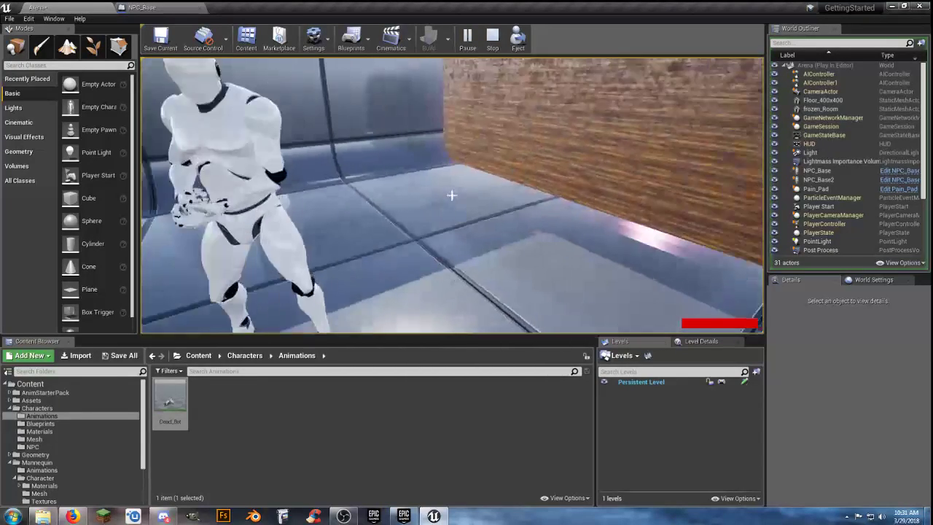
key(w)
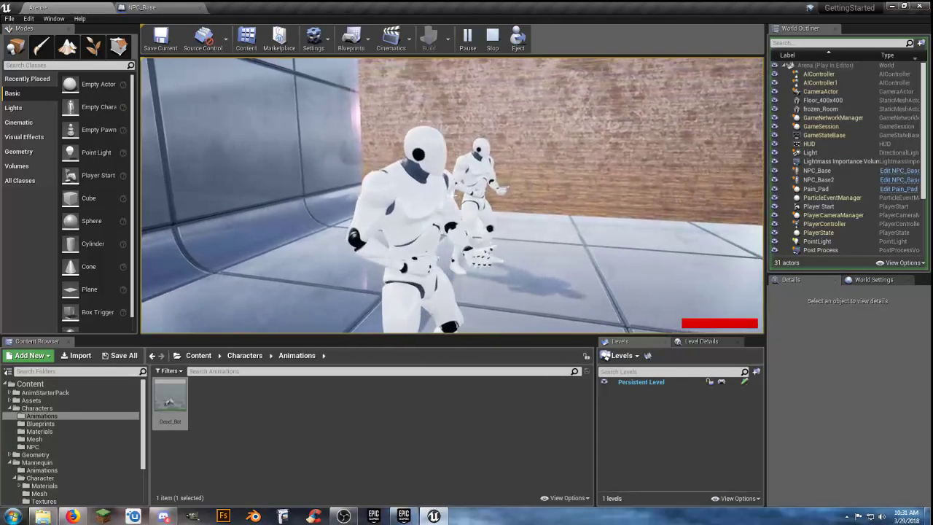
key(Escape)
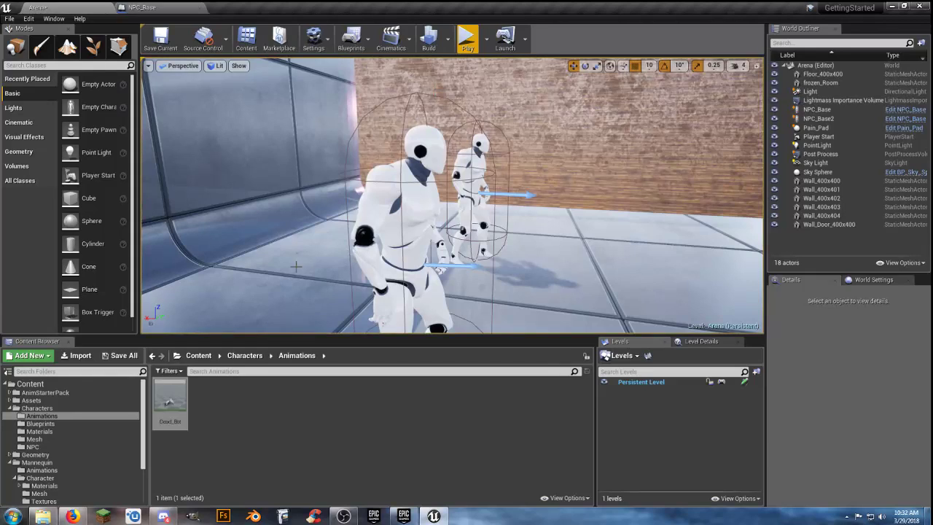
Review the death logic in the NPC_Base event graph and close the blueprint
click(167, 8)
right_drag(359, 317, 394, 301)
right_drag(547, 321, 462, 334)
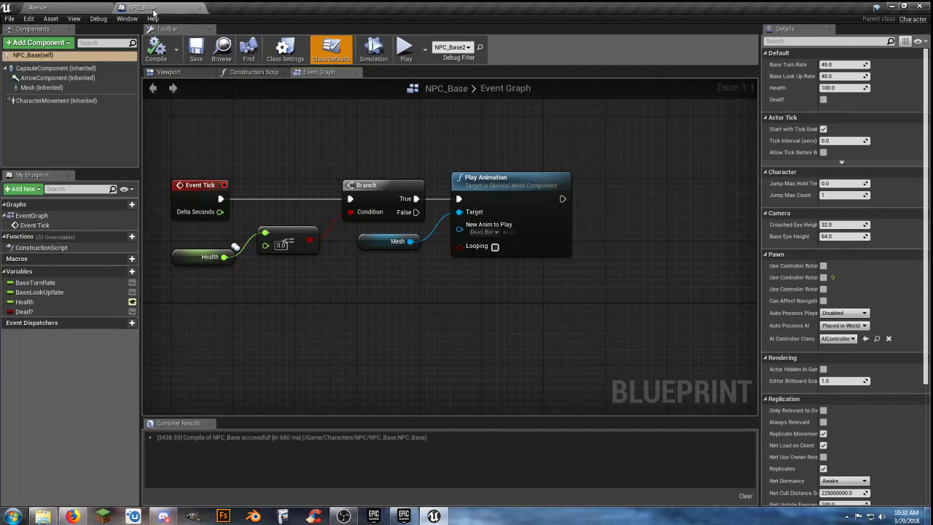
click(200, 8)
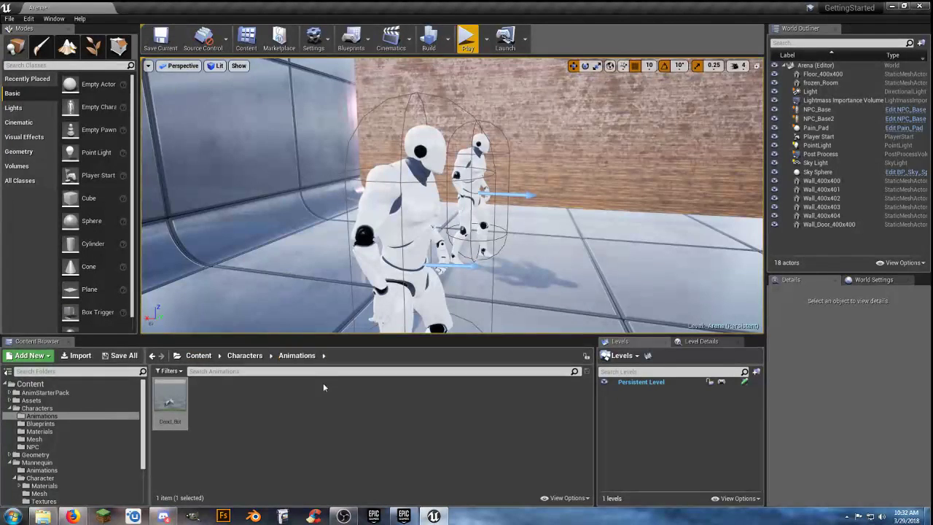
Run the Arena level once more, shooting both NPCs and watching their death behaviour from several sides, and end the session
click(468, 37)
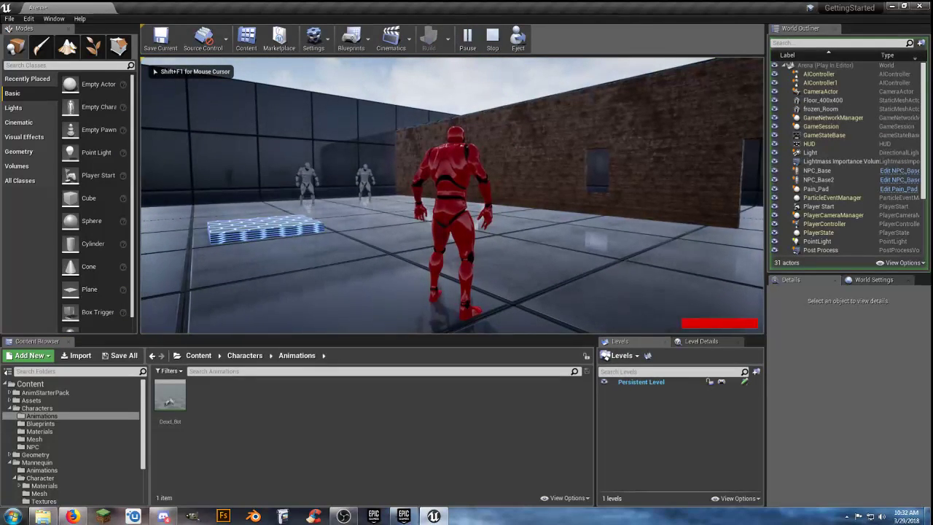
key(w)
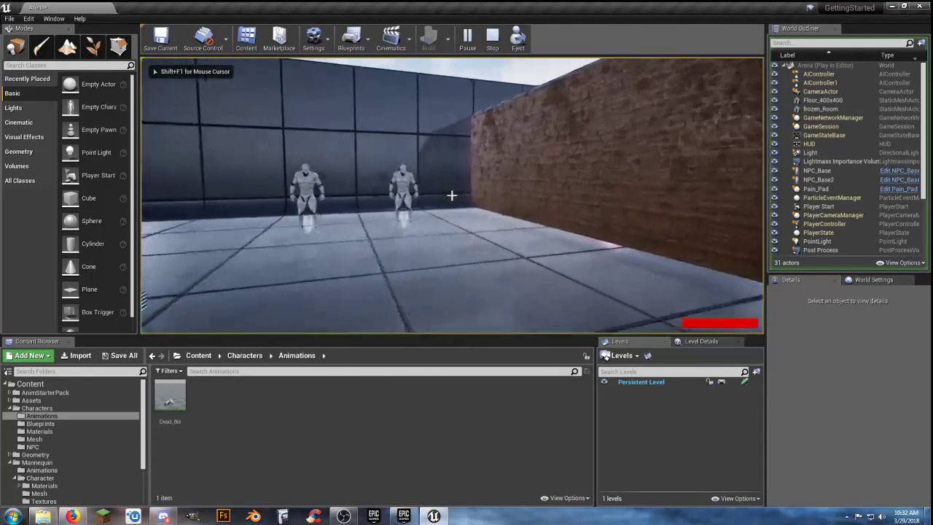
key(w)
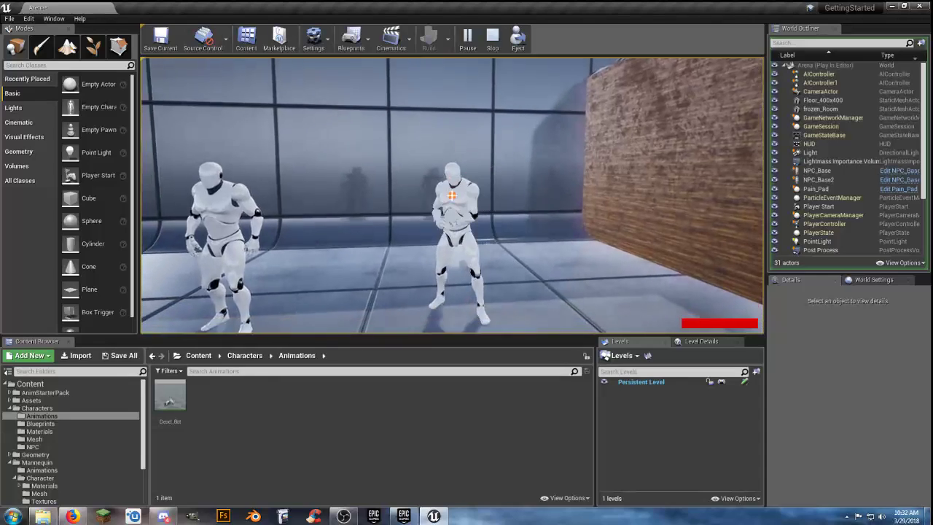
key(w)
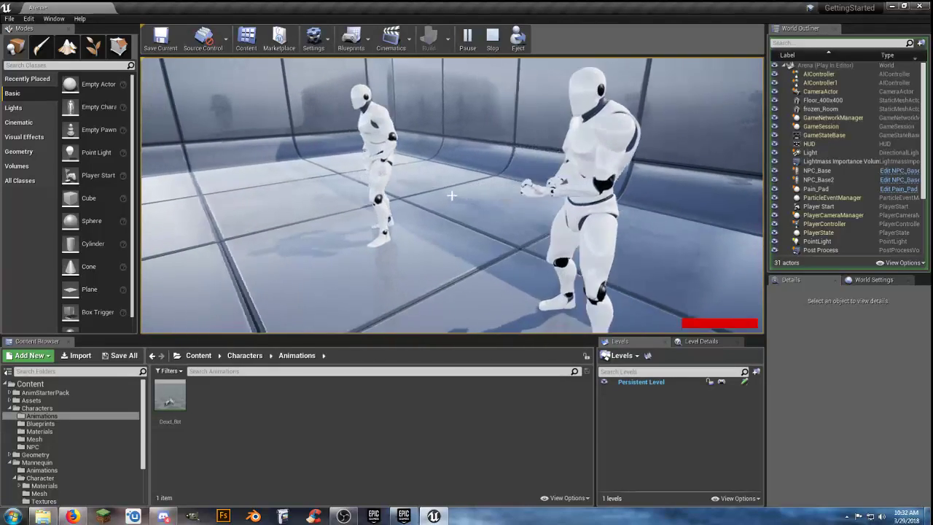
key(w)
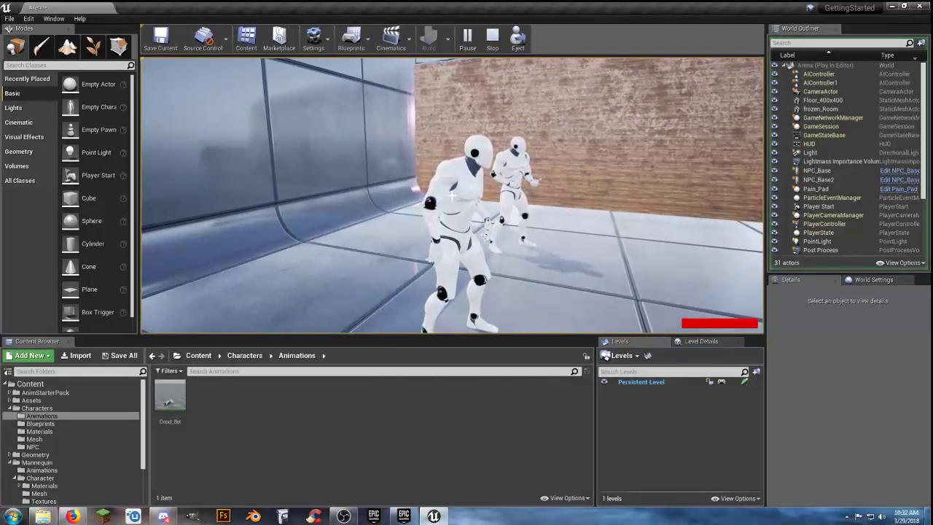
key(w)
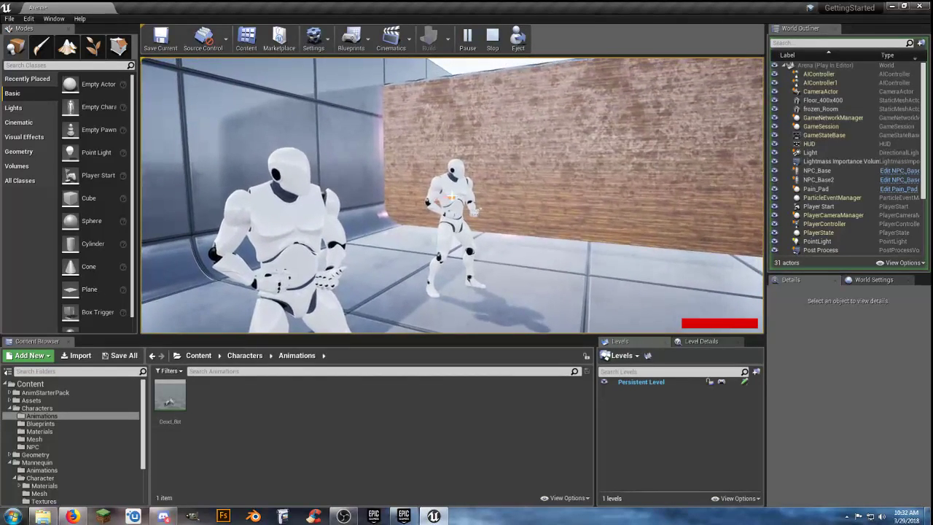
key(Escape)
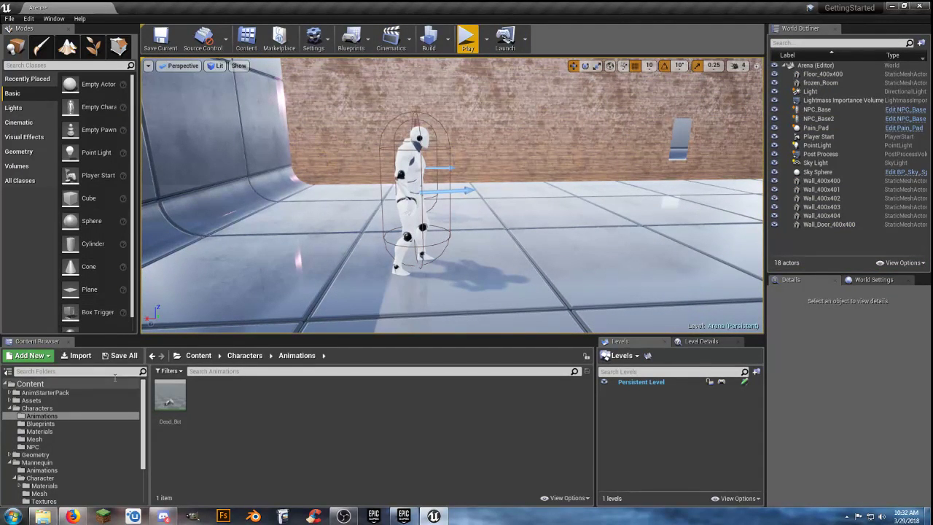
Reopen NPC_Base and add a Delay node of 2 seconds after Play Animation, aligned with the execution chain
click(55, 446)
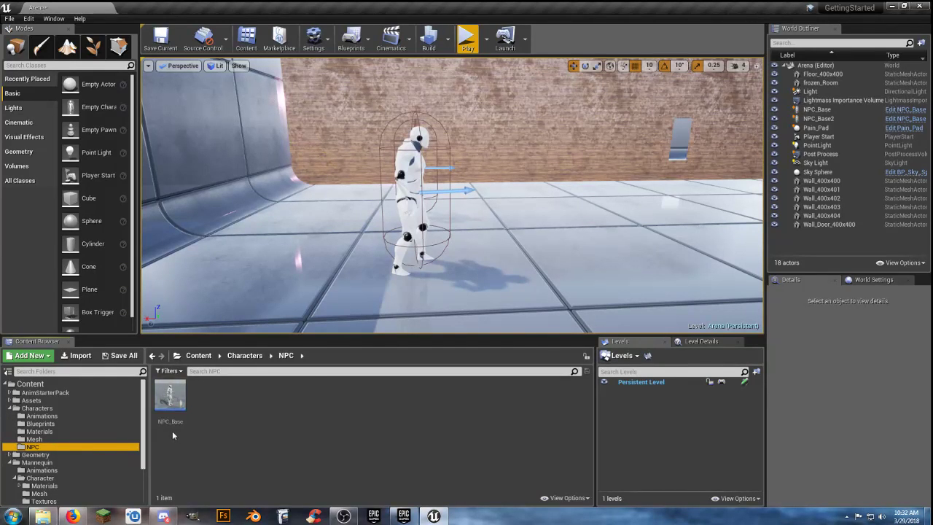
double_click(170, 396)
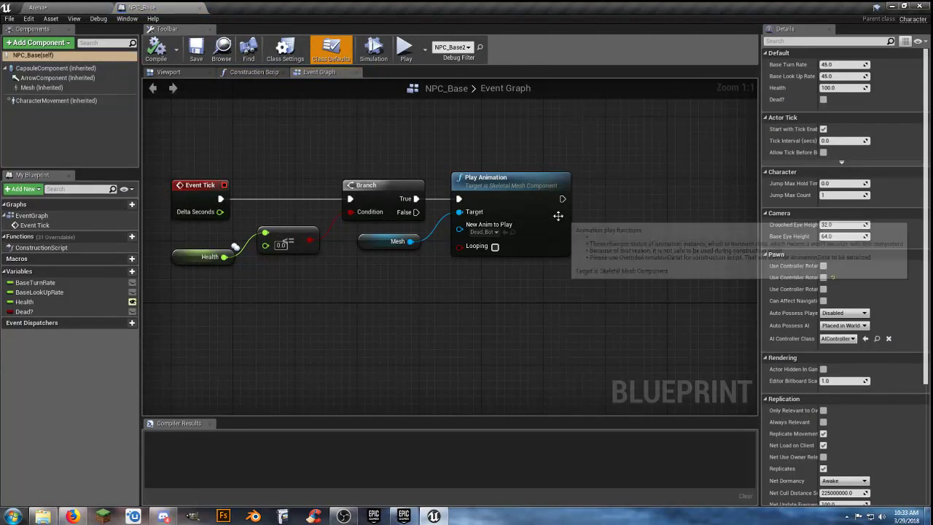
drag(562, 199, 614, 198)
text(de)
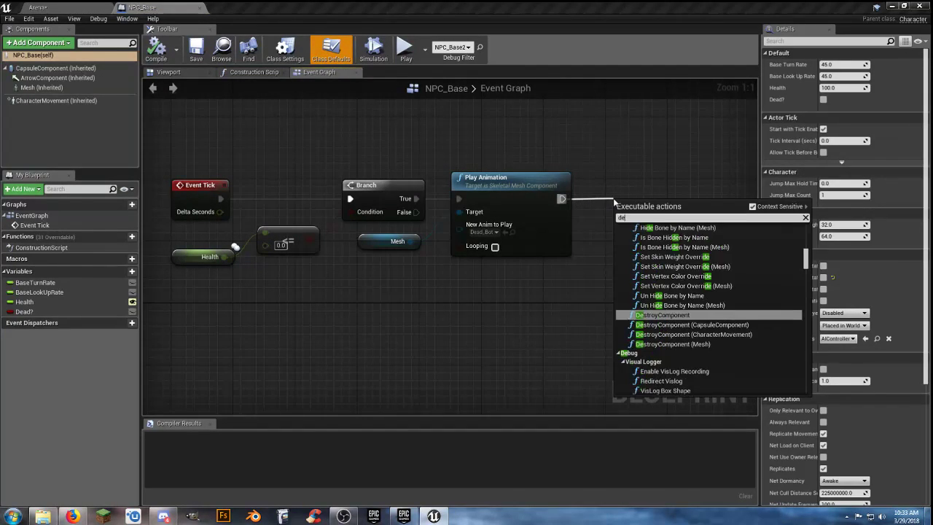
text(lay)
key(Return)
click(661, 235)
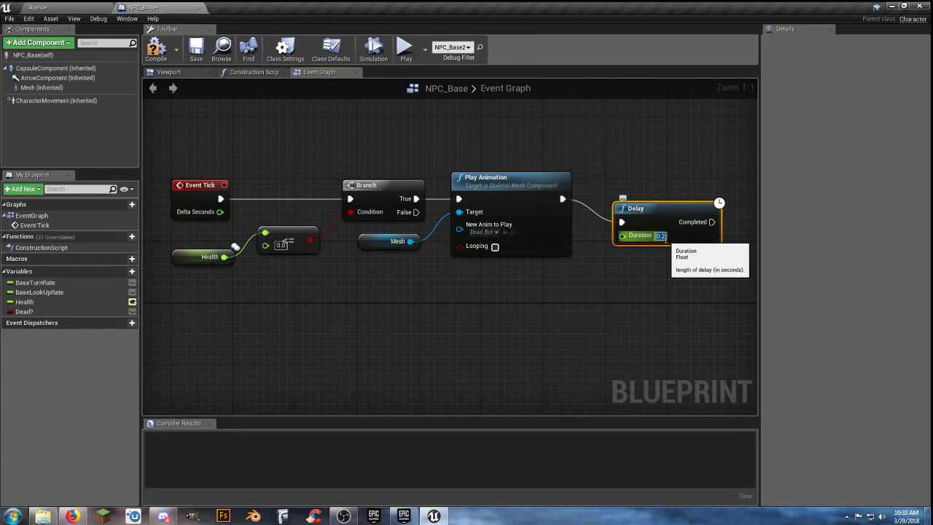
text(2)
right_drag(655, 265, 568, 268)
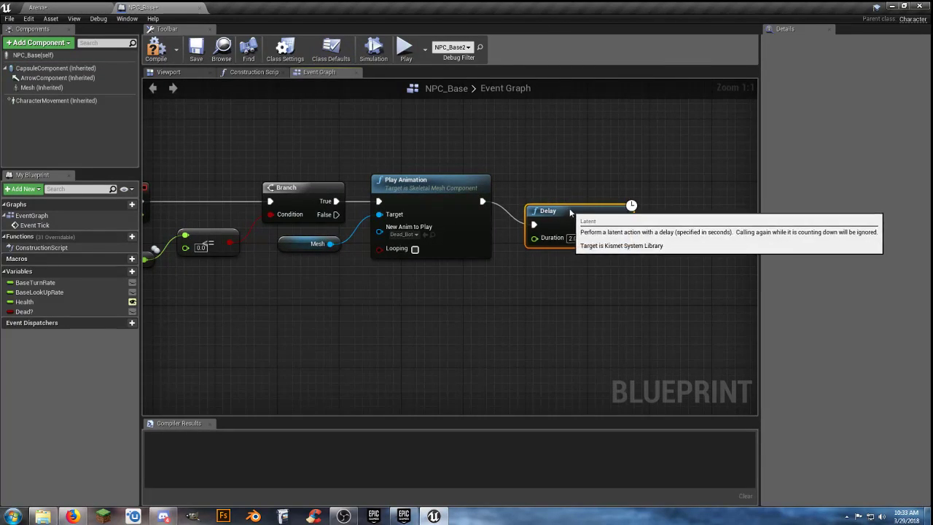
drag(570, 212, 570, 189)
Add a DestroyActor node targeting self after the Delay's Completed output, align it, and compile and save the blueprint
right_drag(658, 226, 578, 207)
drag(545, 183, 554, 184)
text(stri)
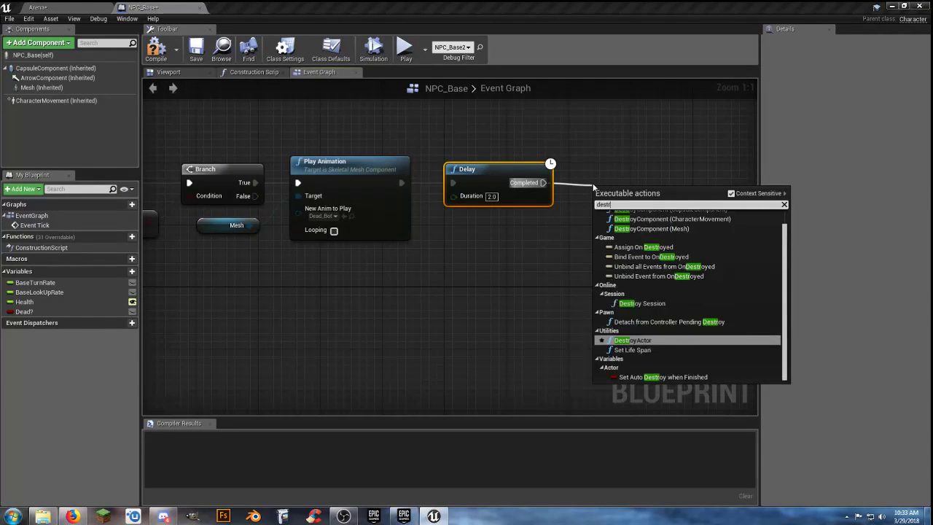
key(BackSpace)
key(BackSpace)
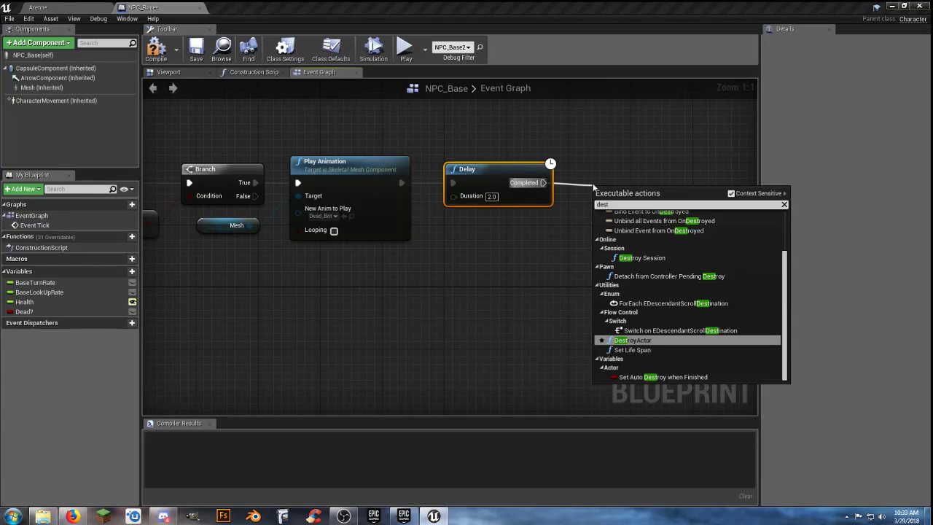
click(632, 341)
drag(616, 202, 607, 171)
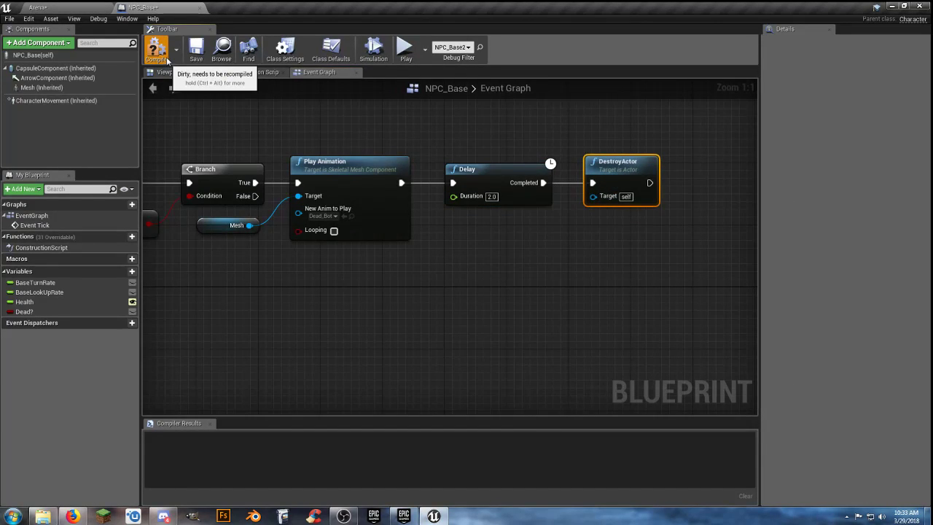
click(196, 48)
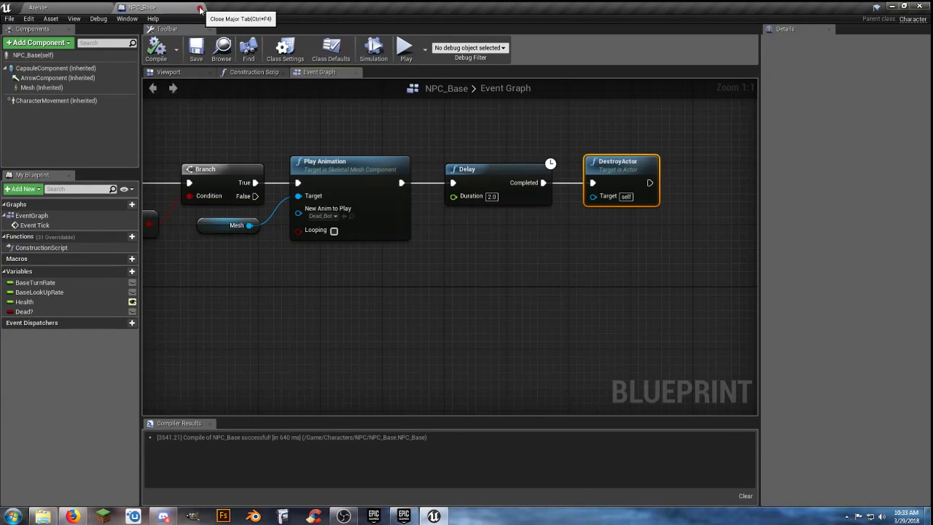
Close NPC_Base and playtest the Arena level in first person, shooting both NPCs to check their delayed destruction, and end the session
click(202, 8)
click(468, 41)
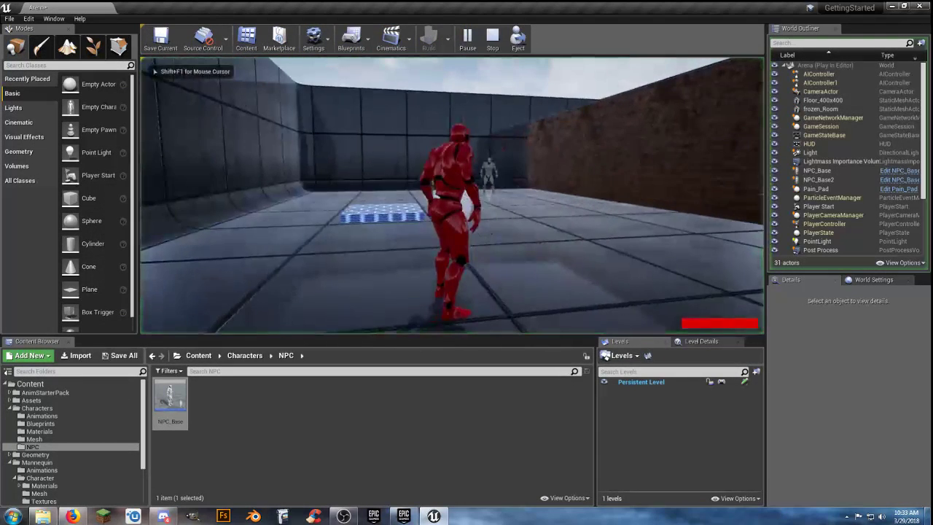
key(w)
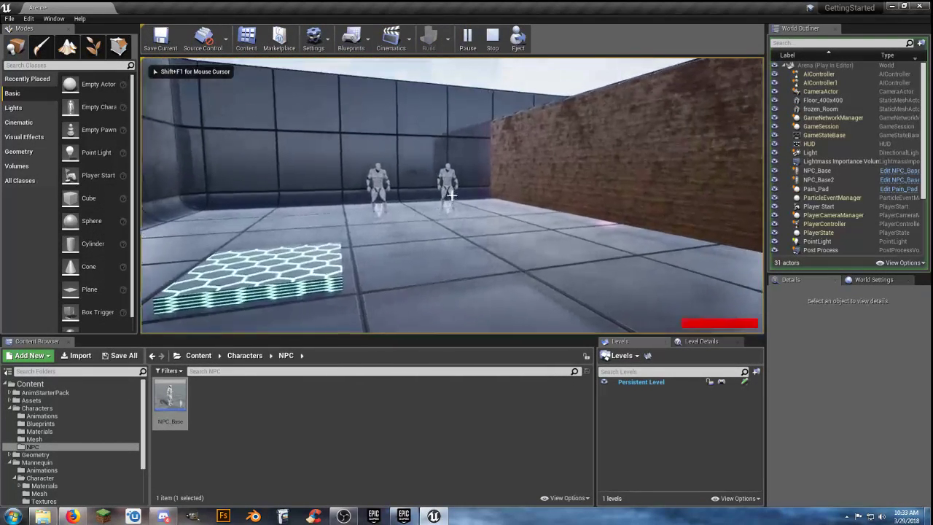
key(w)
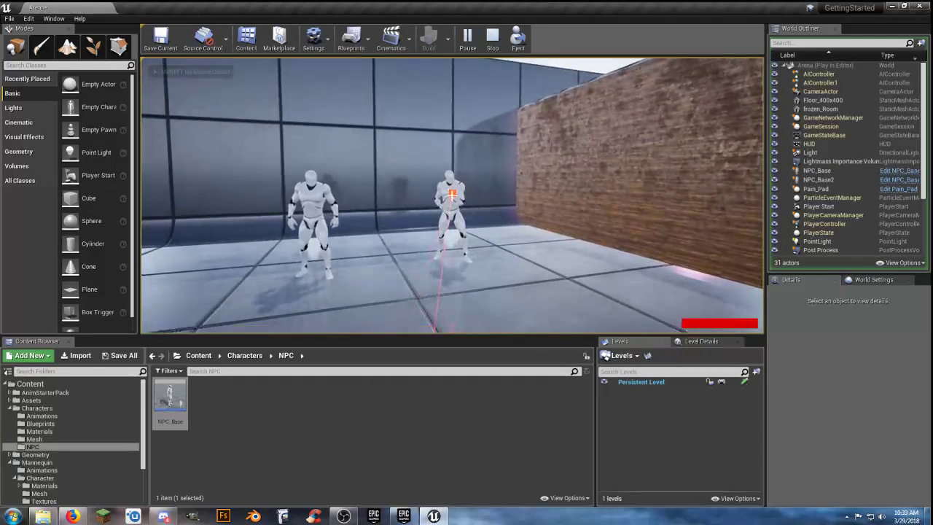
key(w)
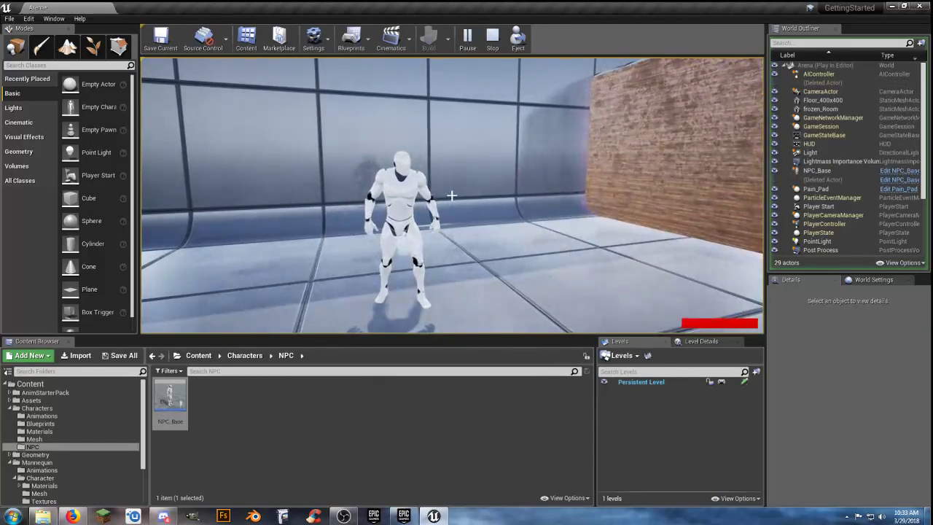
click(452, 195)
key(w)
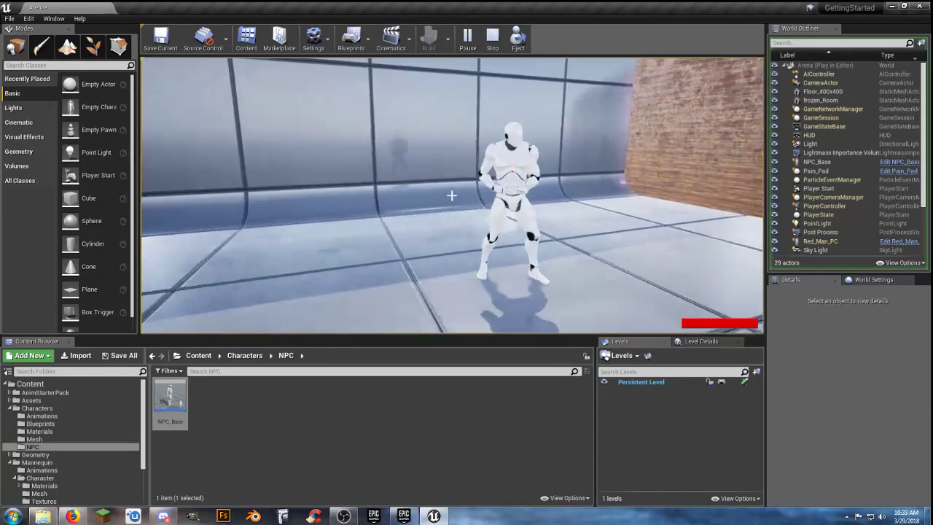
click(452, 196)
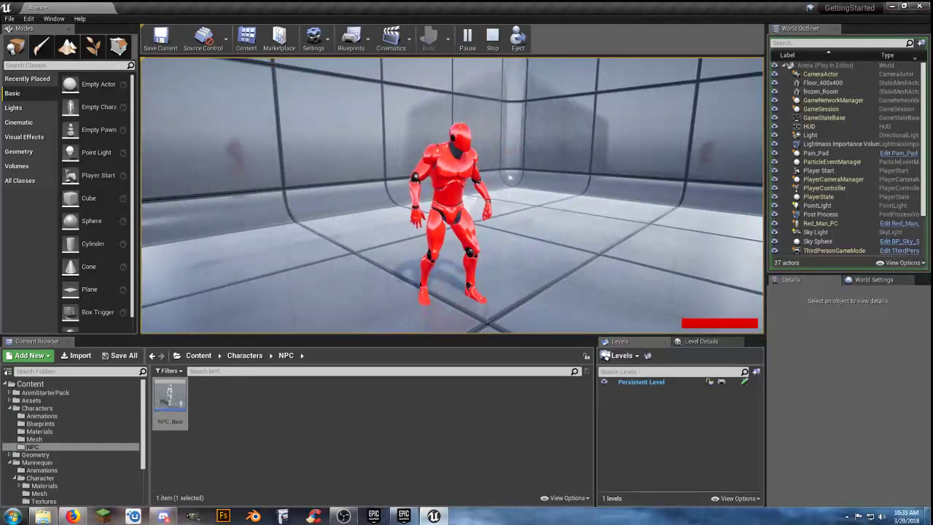
key(v)
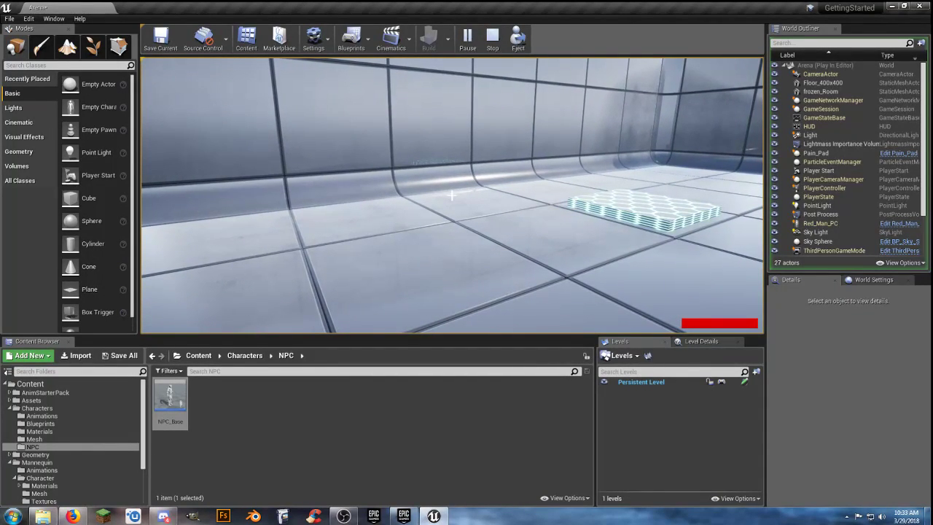
key(Escape)
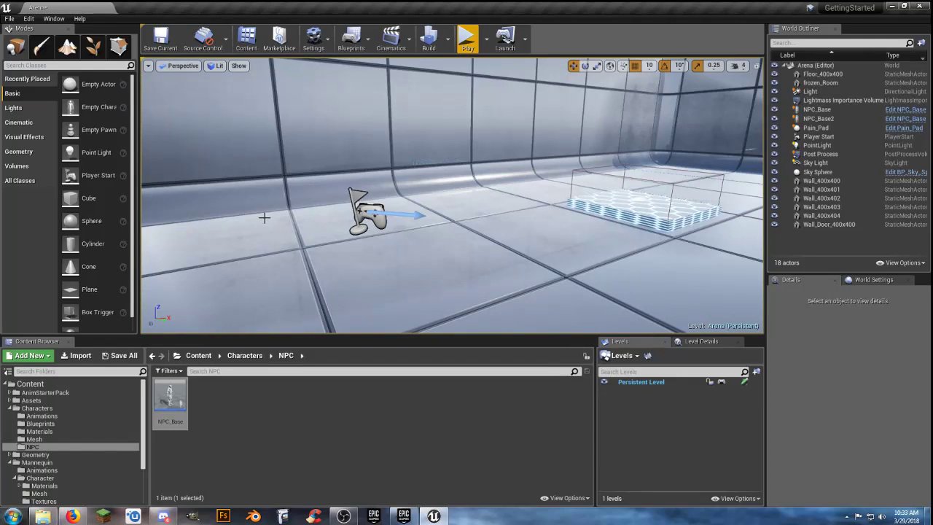